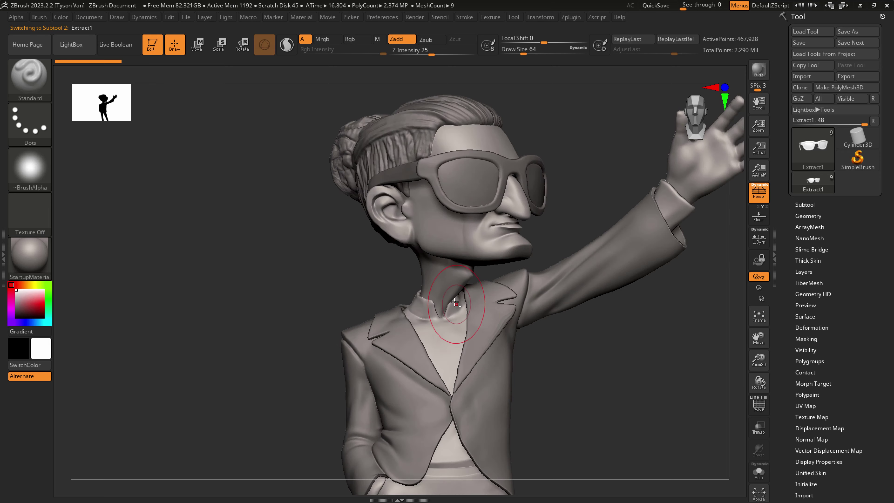
- Make the shirt under the jacket the active subtool and reduce the brush's draw size to about 31
ctrl+right_drag(445, 317, 456, 319)
key(bracketleft)
key(bracketleft)
key(bracketleft)
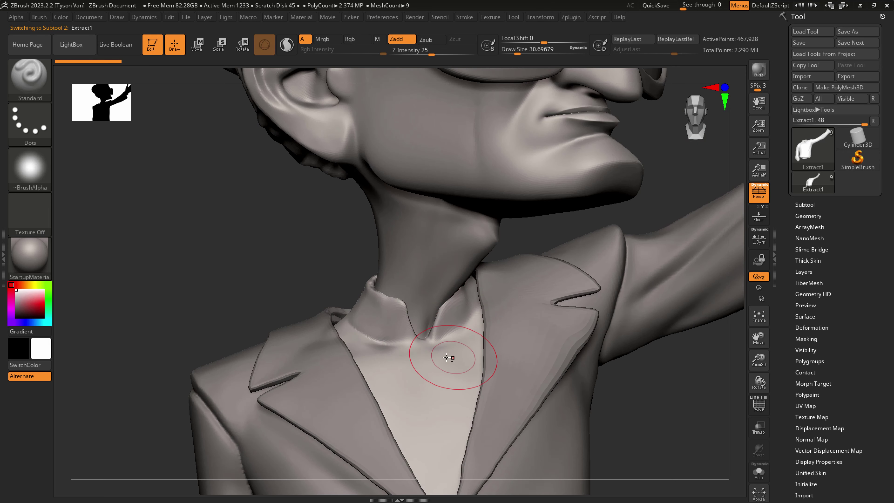
scroll(451, 320, down, 8)
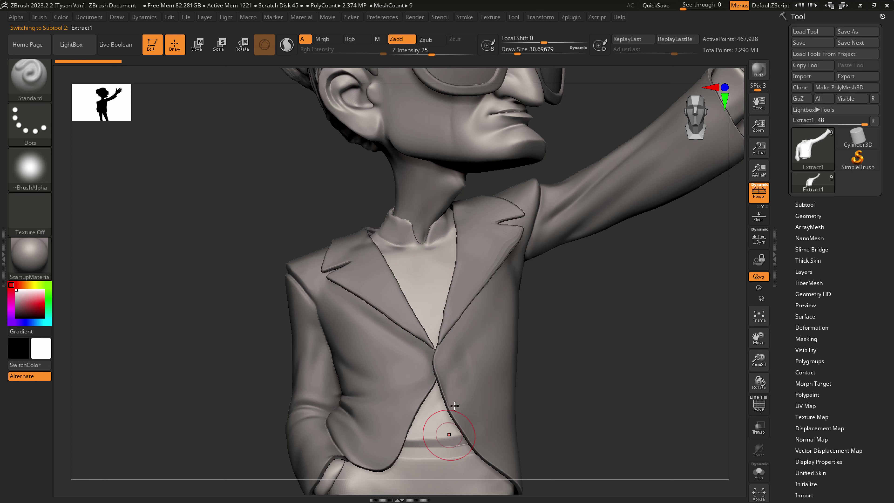
- Examine the full figure from head to feet and compare its appearance with perspective toggled
mouse_move(463, 393)
alt+right_down()
mouse_move(427, 132)
mouse_move(400, 174)
mouse_move(383, 145)
alt+right_up()
ctrl+right_drag(377, 391, 293, 367)
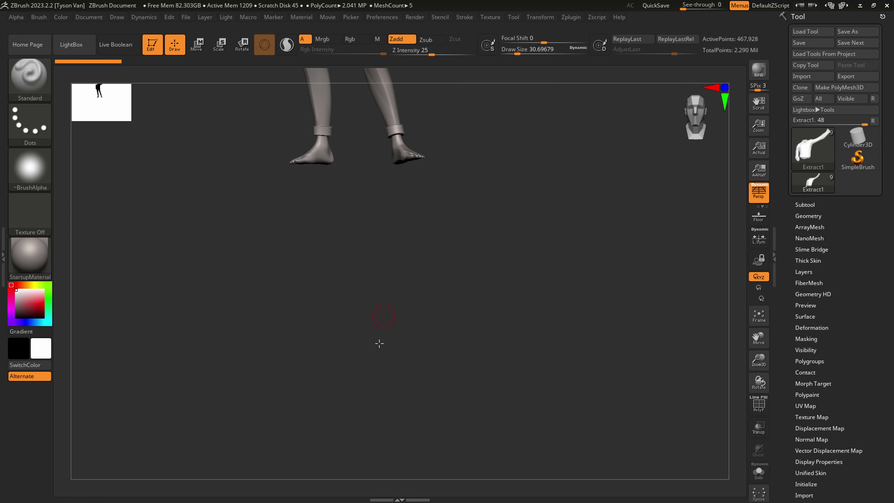
alt+right_drag(379, 344, 384, 488)
alt+right_drag(410, 356, 420, 451)
alt+drag(420, 450, 391, 319)
key(p)
mouse_move(380, 288)
alt+mouse_down()
mouse_move(385, 318)
mouse_move(371, 298)
alt+mouse_up()
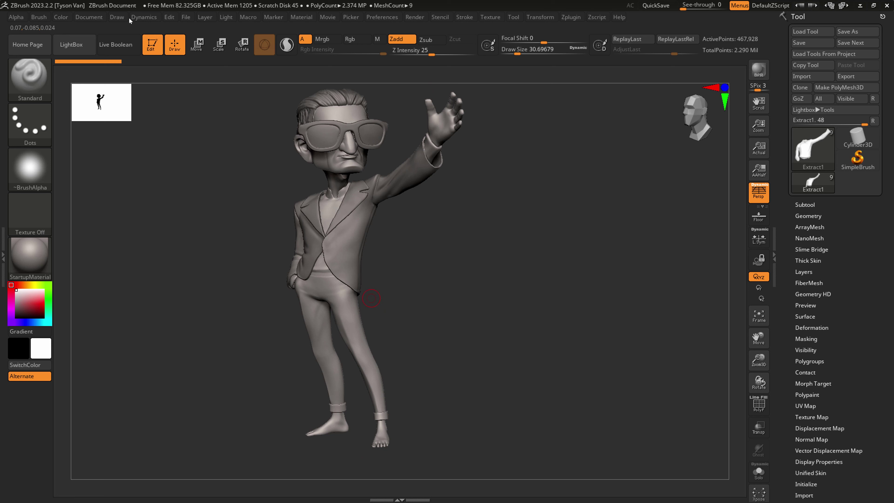
- Apply the 24 mm focal length preset to the camera and check the figure's proportions
click(116, 17)
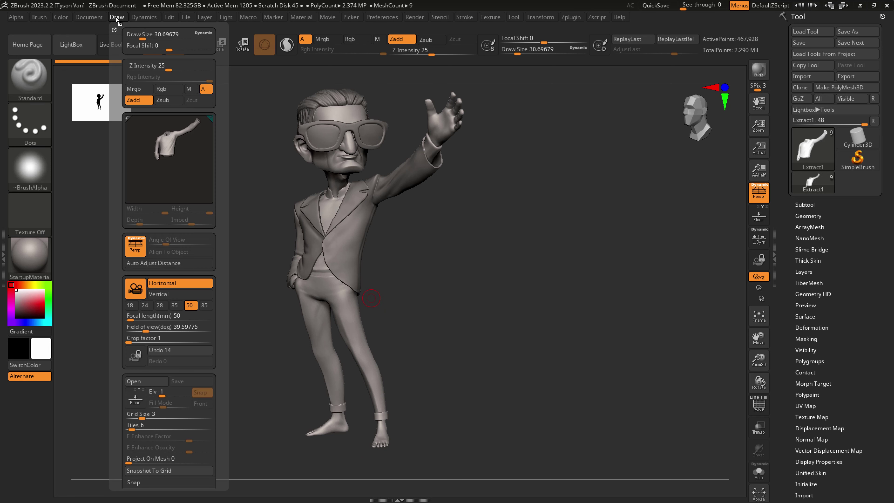
click(147, 305)
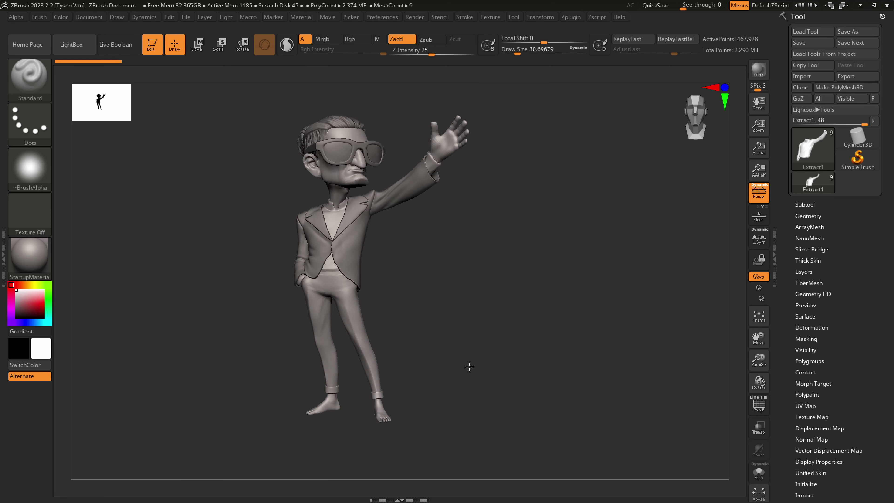
drag(469, 367, 464, 390)
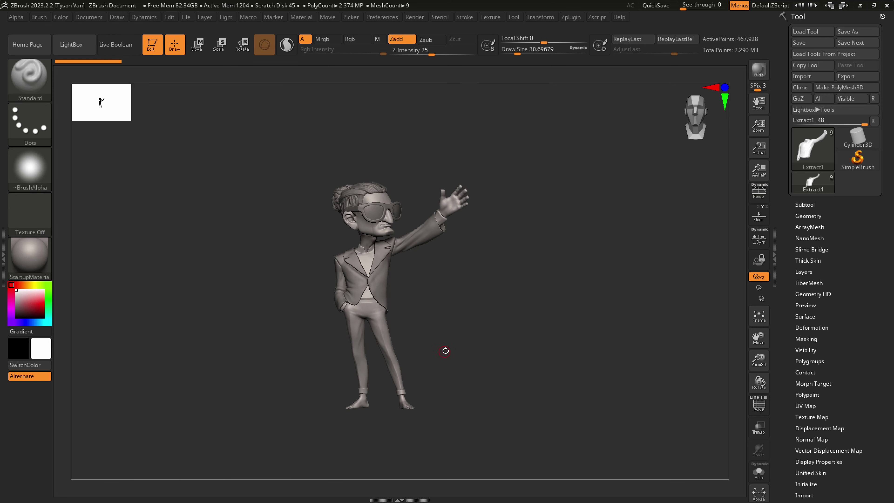
drag(439, 352, 374, 264)
ctrl+right_drag(374, 264, 419, 389)
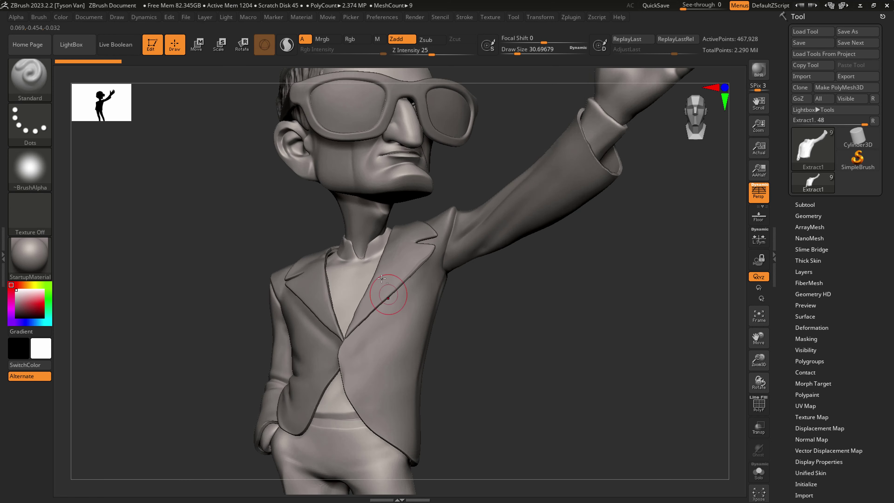
- Isolate the shirt in Solo mode and activate the SnakeHook brush, skipping the SculptrisPro note until the next restart
ctrl+right_drag(371, 259, 566, 366)
key(shift+s)
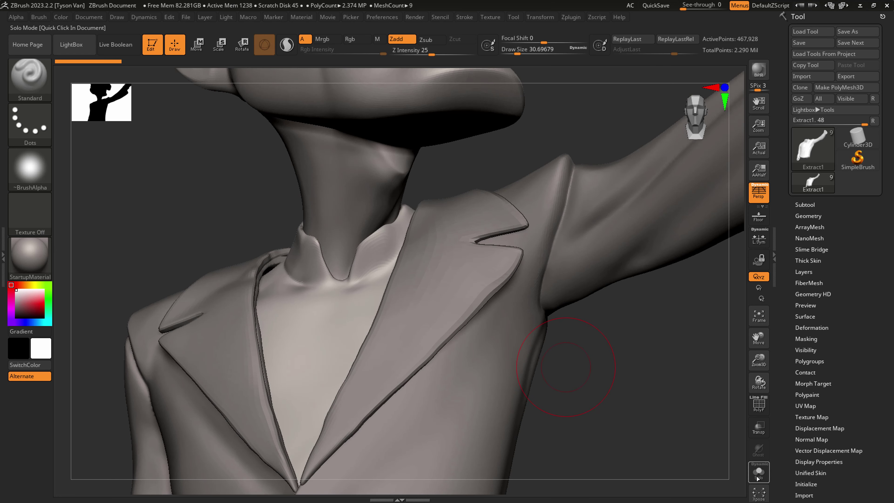
key(4)
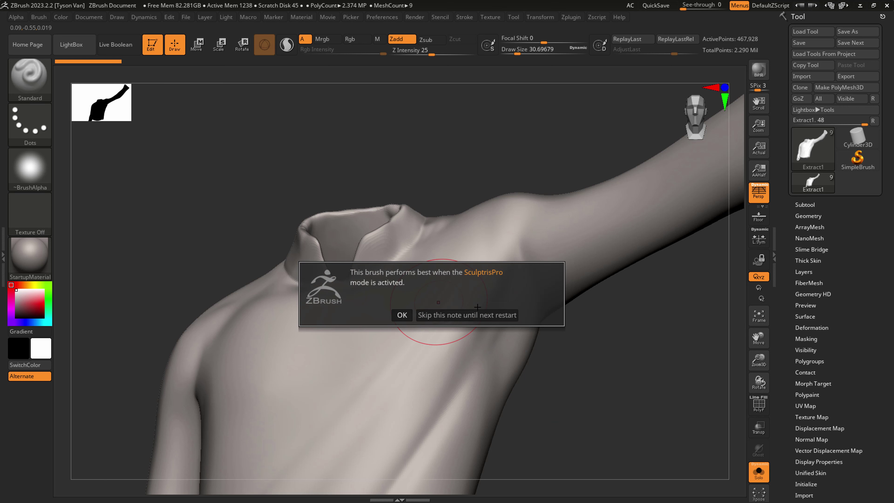
click(469, 315)
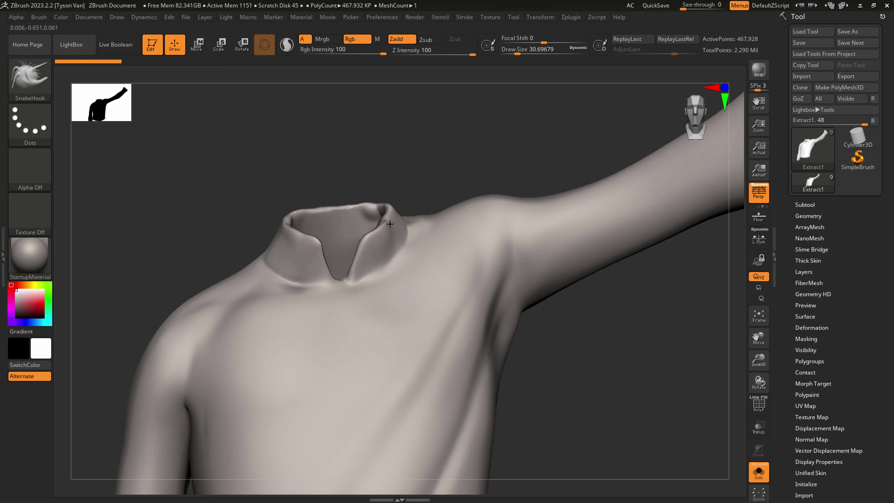
- Reshape the front opening of the shirt collar with SnakeHook at a draw size of about 18, and smooth the surface
mouse_move(393, 217)
mouse_down()
mouse_move(387, 239)
mouse_move(397, 220)
mouse_move(364, 246)
mouse_move(342, 286)
mouse_move(327, 259)
mouse_move(351, 269)
mouse_up()
key(s)
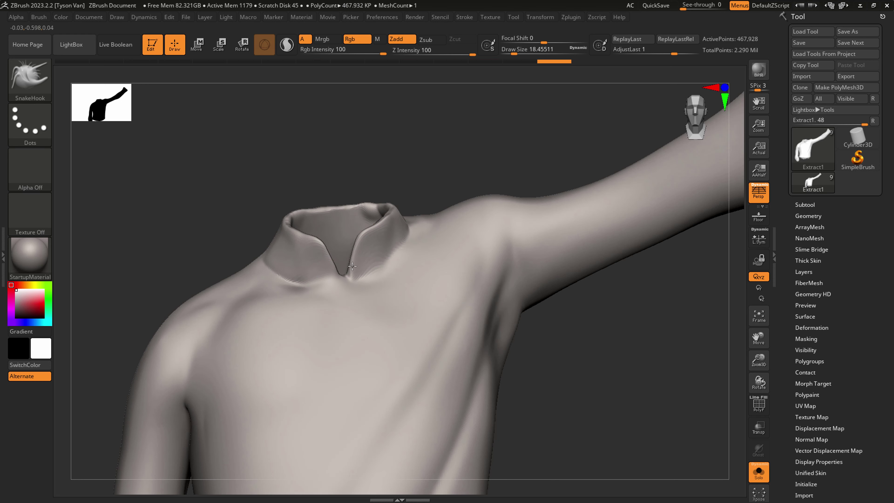
right_drag(356, 255, 368, 253)
mouse_move(380, 259)
shift+mouse_down()
mouse_move(388, 223)
mouse_move(393, 248)
shift+mouse_up()
right_drag(398, 254, 383, 261)
- Carve a crease along the base of the shirt collar with the DamStandard brush
key(b)
key(d)
key(s)
drag(345, 279, 350, 277)
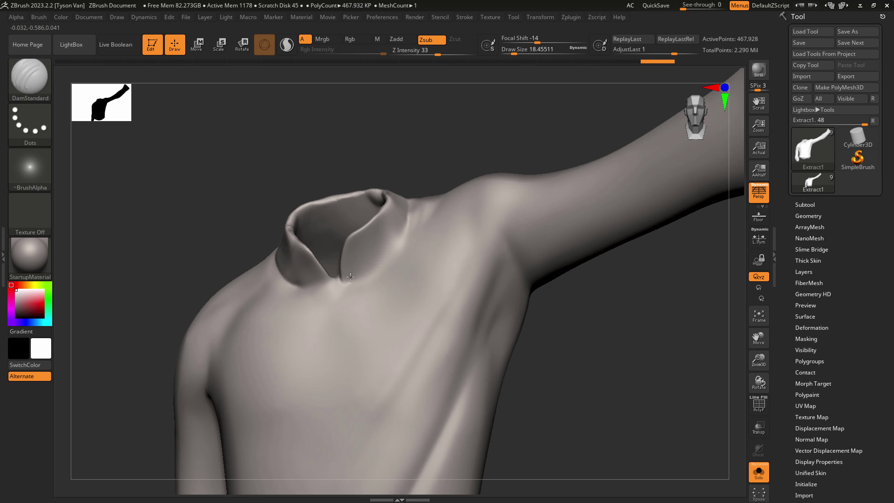
drag(411, 201, 409, 198)
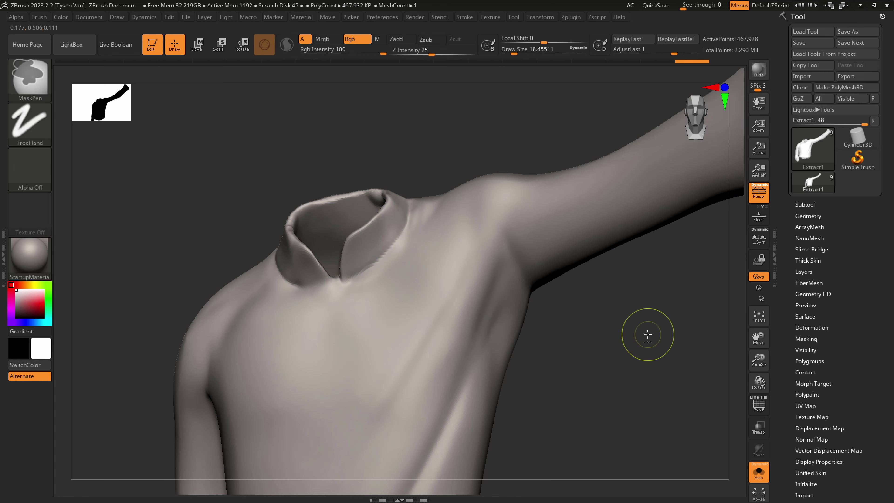
- Open the geometry settings and display the shirt's polyframe to inspect its mesh density
click(806, 215)
key(shift+f)
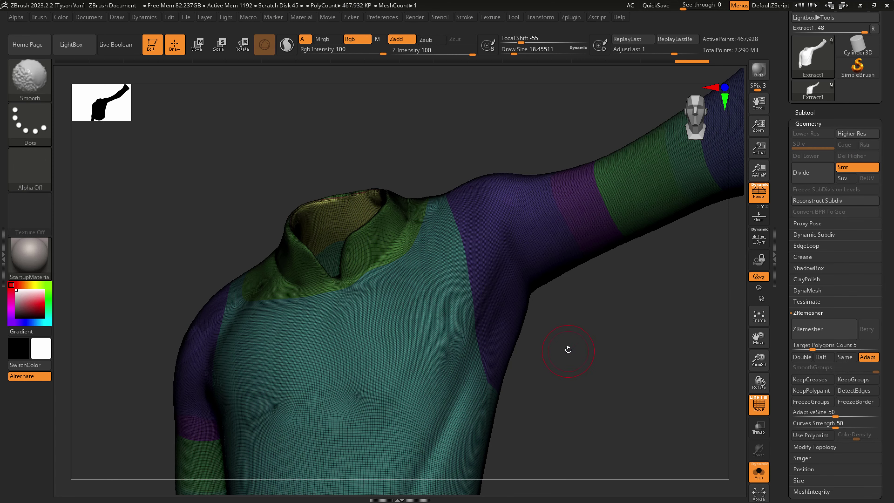
key(f)
mouse_move(441, 336)
right_down()
mouse_move(378, 322)
mouse_move(377, 354)
mouse_move(395, 361)
mouse_move(371, 363)
right_up()
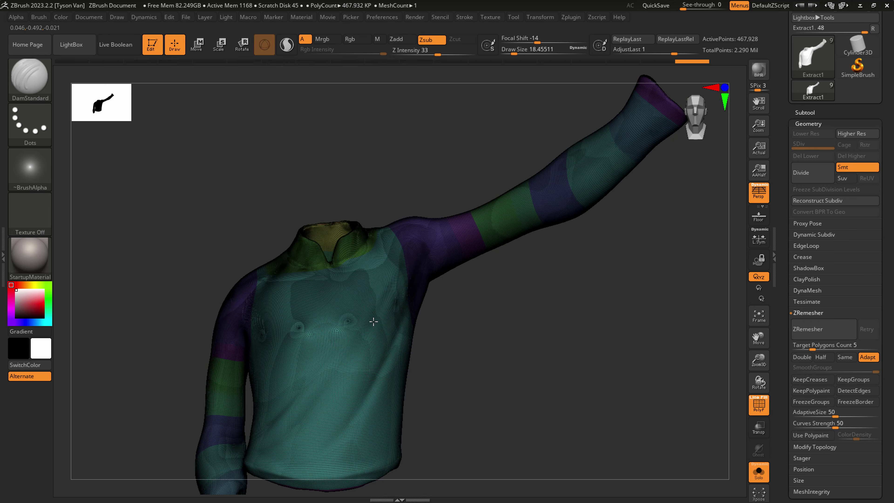
mouse_move(372, 327)
ctrl+right_down()
mouse_move(373, 349)
mouse_move(373, 331)
ctrl+right_up()
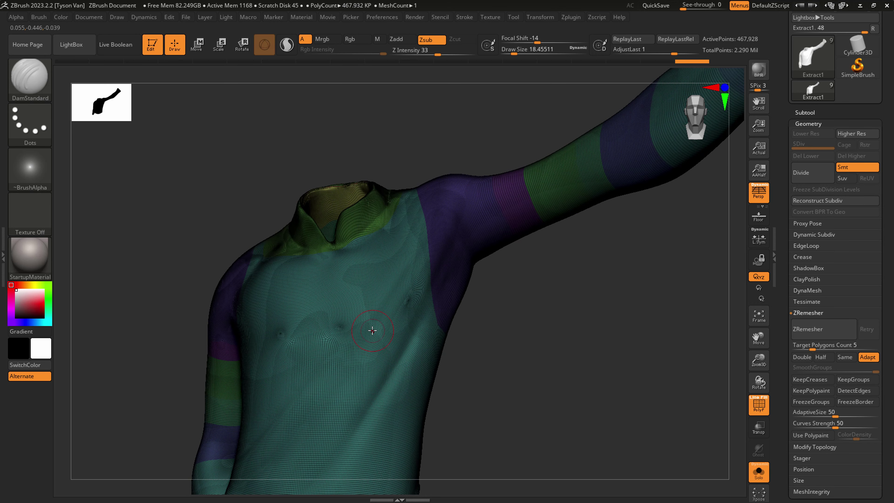
- Try to DynaMesh the shirt at a resolution of 400
click(805, 290)
drag(804, 323, 811, 322)
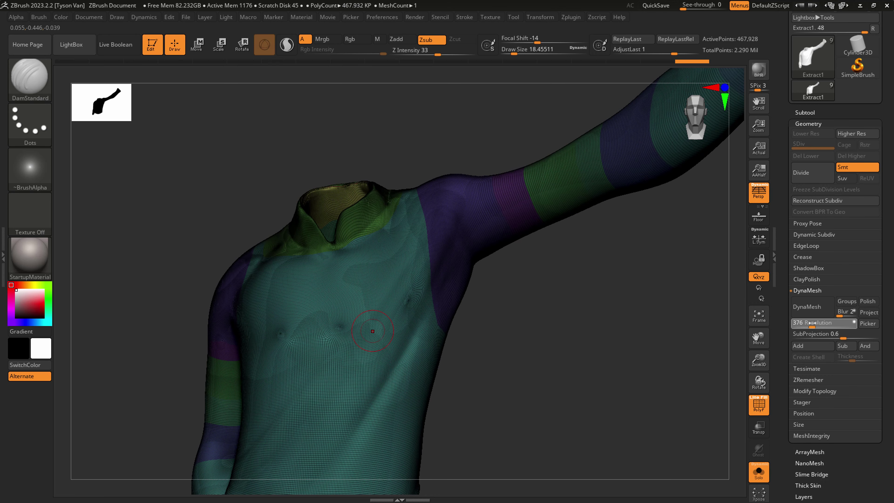
click(810, 306)
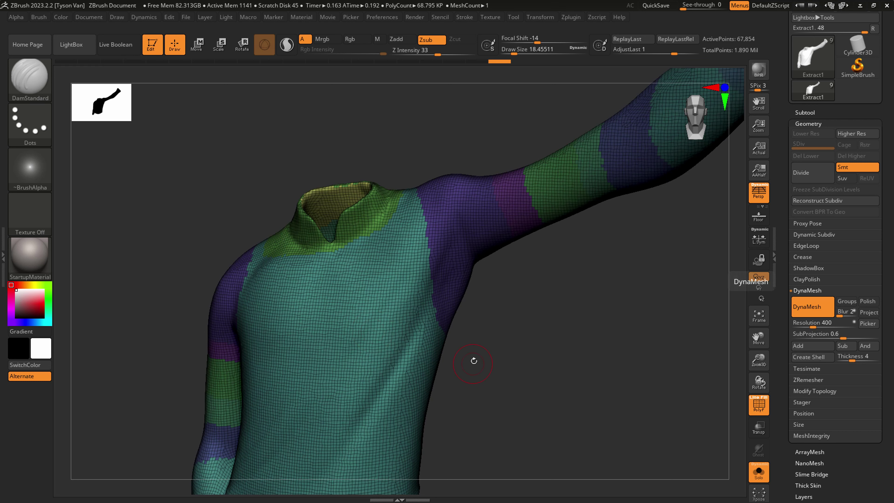
- DynaMesh the shirt at a resolution of 936, check the collar's mesh, and hide the polyframe
drag(813, 323, 824, 322)
click(812, 308)
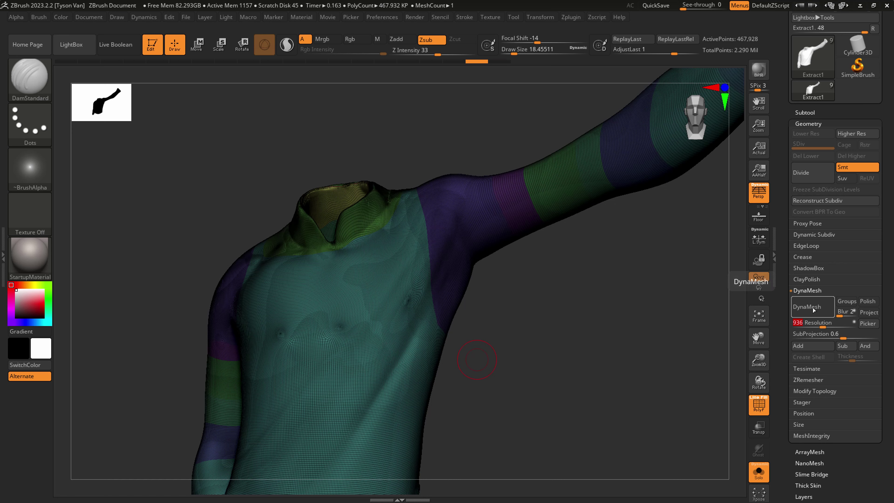
ctrl+right_drag(356, 214, 389, 242)
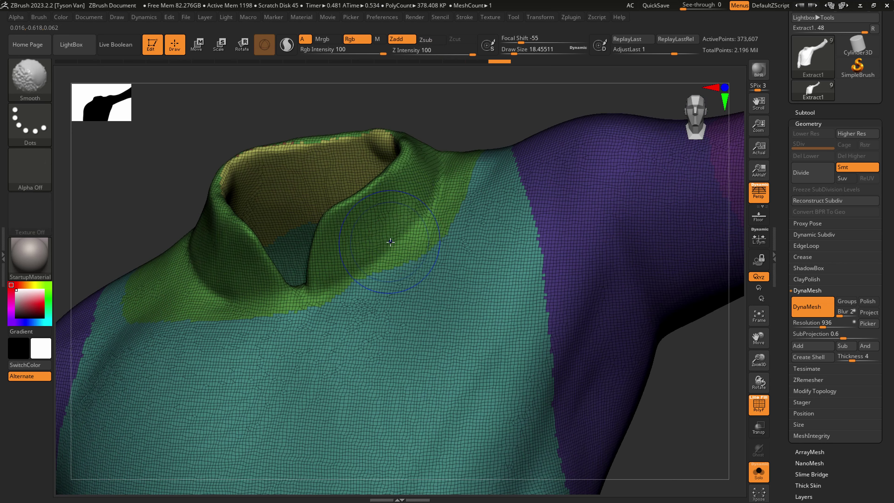
key(shift+f)
- Set DamStandard to a draw size of about 9.4 and re-DynaMesh the shirt at a resolution of 1496
key(b)
key(d)
key(s)
key(s)
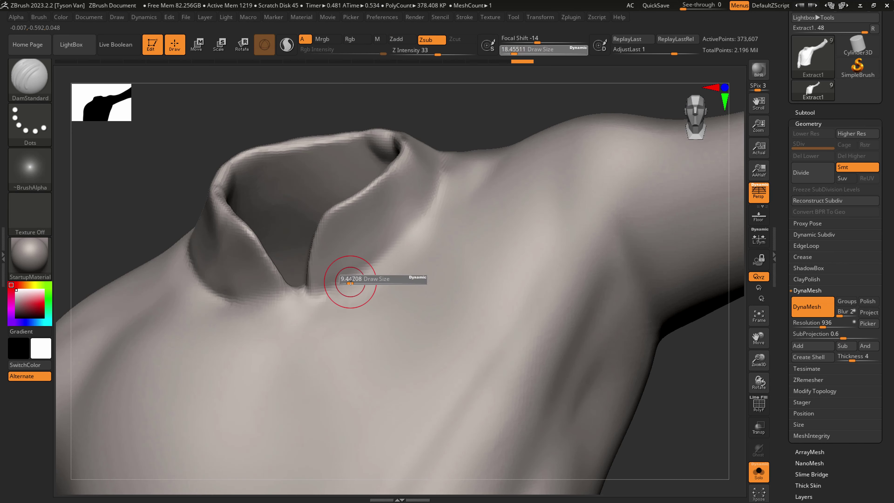
drag(824, 323, 830, 324)
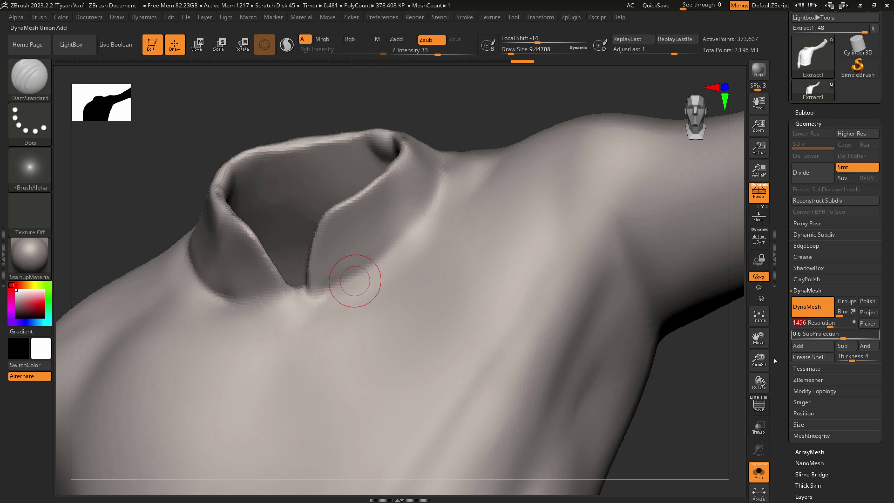
ctrl+drag(674, 446, 702, 393)
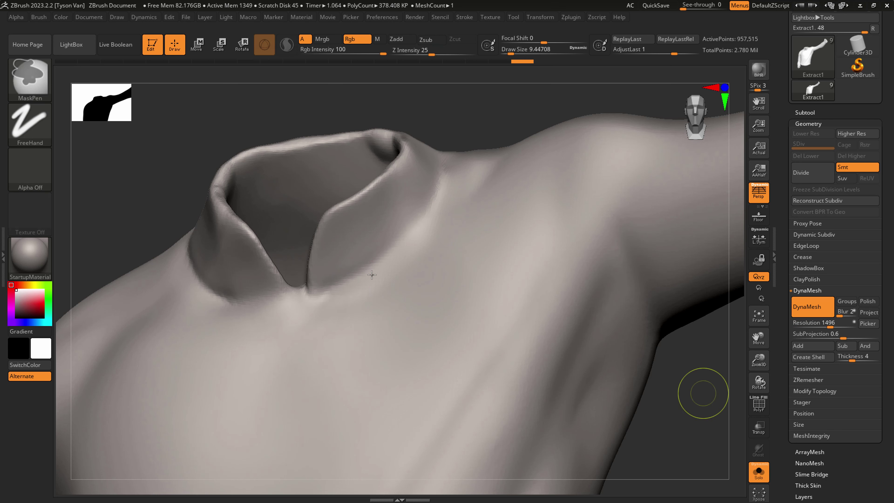
key(shift)
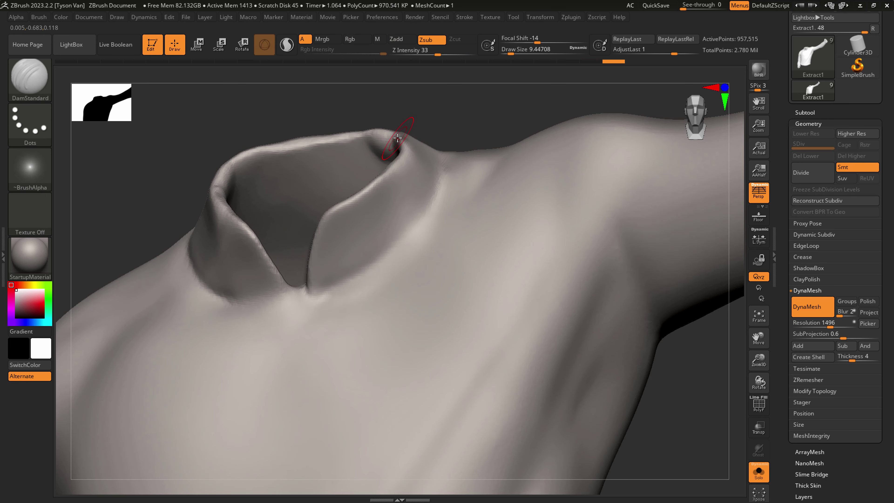
- Pull the collar's upper rim outward beside the raised arm's shoulder with SnakeHook, and smooth it
key(b)
key(s)
key(h)
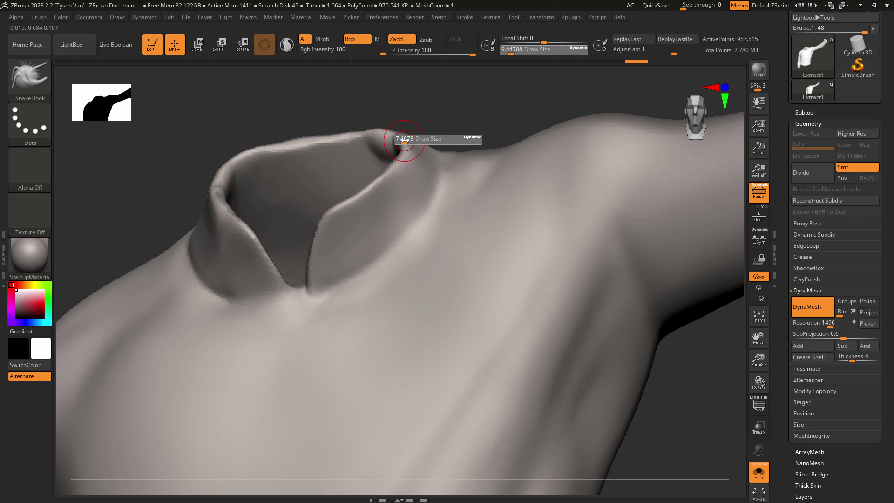
key(s)
mouse_move(407, 139)
mouse_down()
mouse_move(403, 130)
mouse_move(357, 130)
mouse_move(394, 129)
mouse_up()
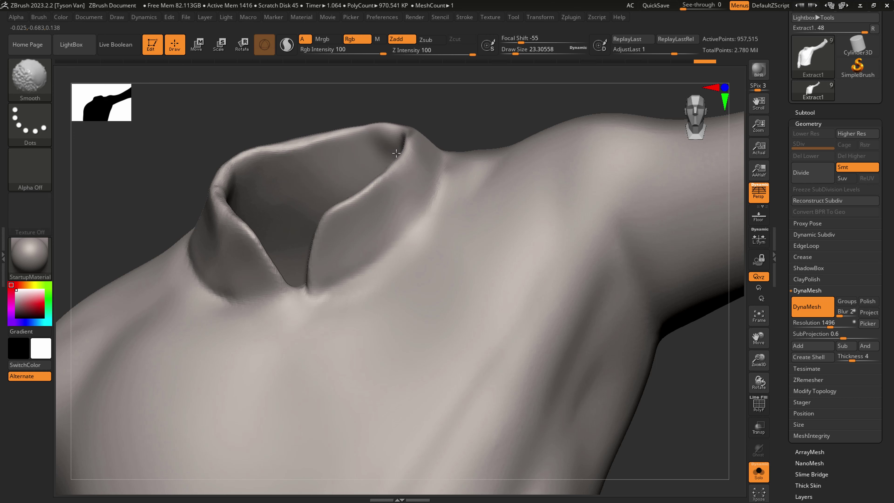
- Mask a thin pointed collar-flap outline on the collar's raised-arm side using a draw size of about 2.6
right_drag(370, 224, 377, 216)
key(s)
drag(362, 242, 352, 241)
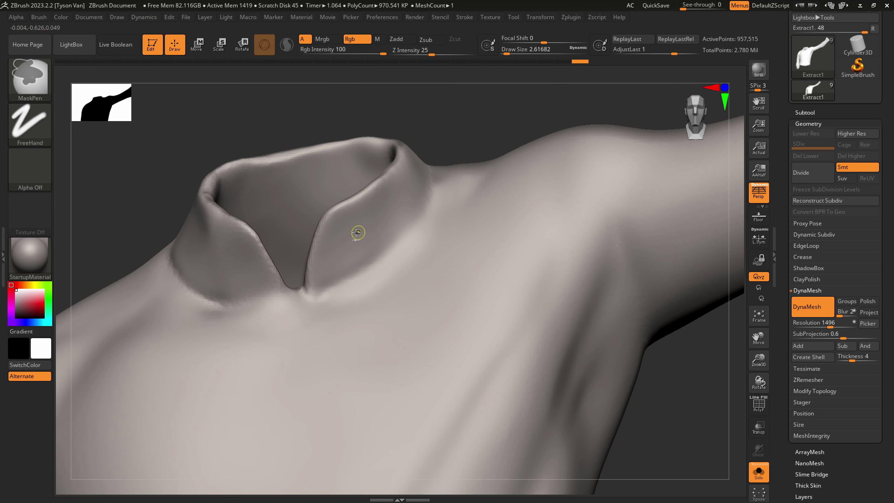
ctrl+drag(368, 263, 415, 214)
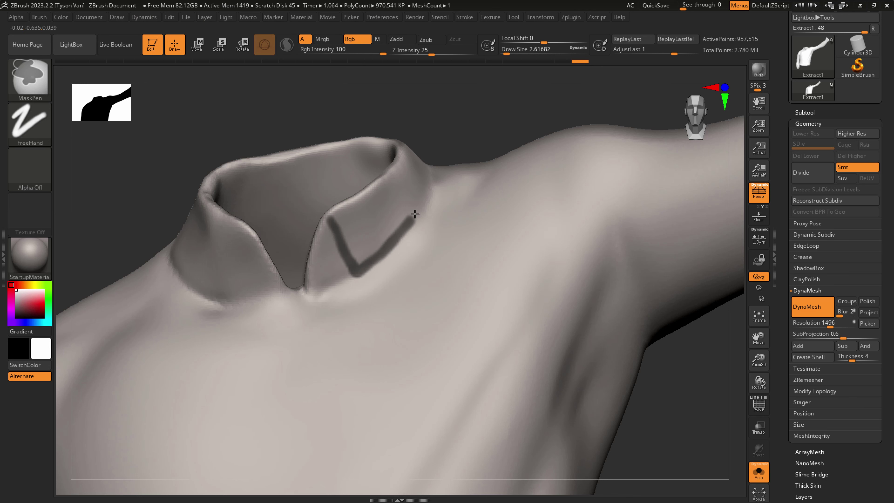
- Extend the mask line from the flap outline around the side and back of the collar base
right_drag(435, 173, 391, 292)
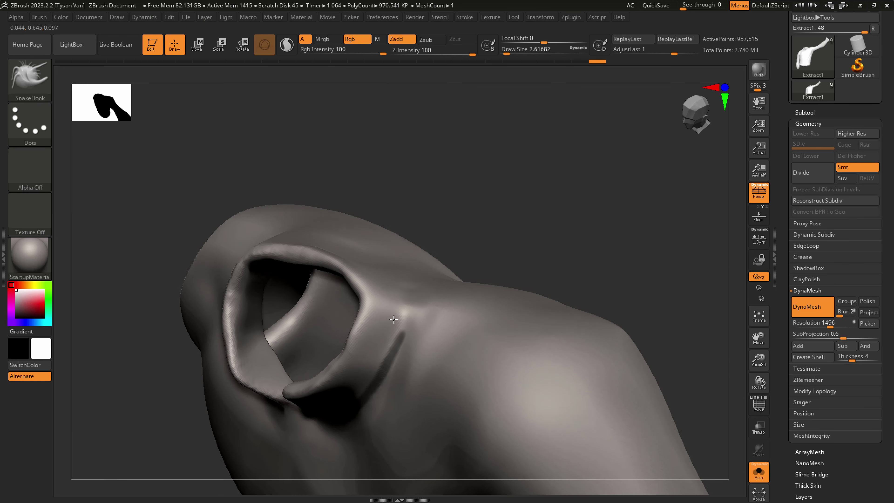
drag(391, 320, 399, 336)
key(ctrl)
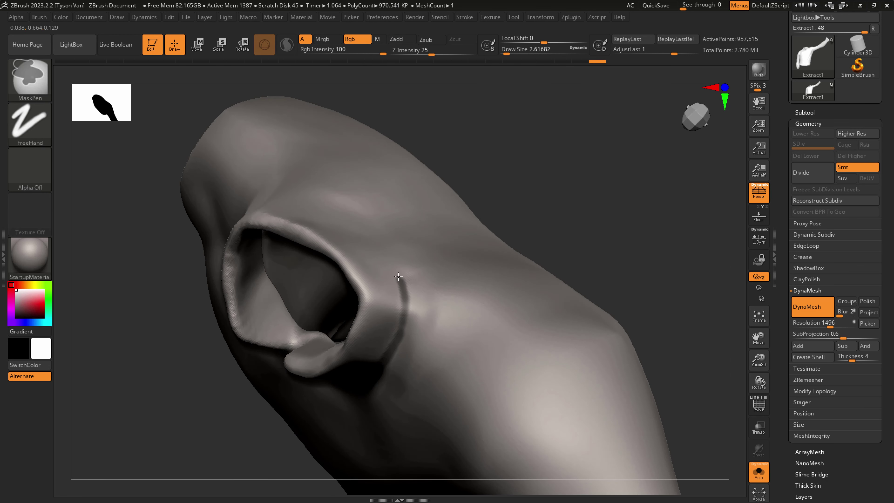
ctrl+drag(308, 195, 284, 195)
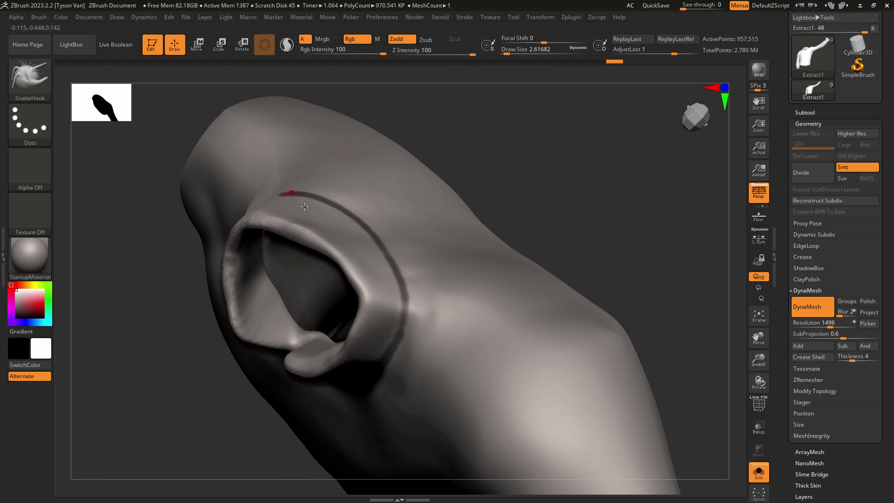
- Continue the mask line around the collar base to the lowered-arm side and outline a matching pointed flap there
mouse_move(289, 194)
right_down()
mouse_move(332, 233)
mouse_move(313, 260)
right_up()
key(ctrl)
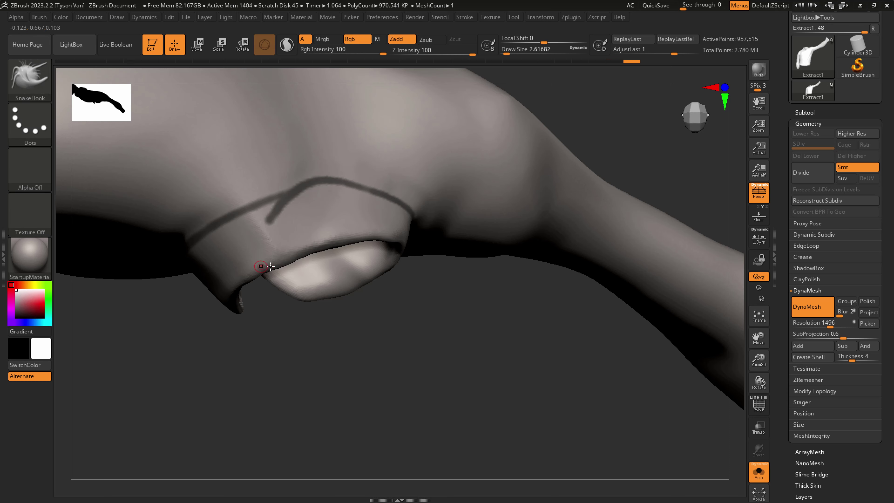
right_drag(262, 268, 295, 201)
key(ctrl)
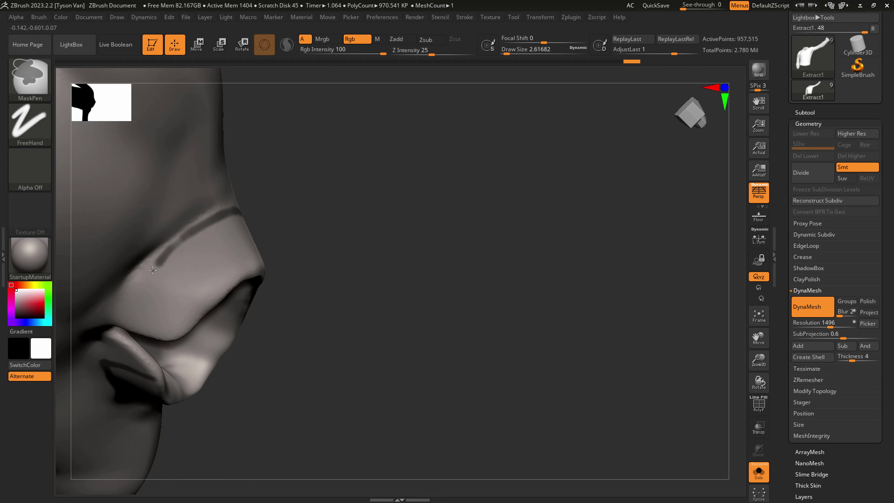
right_drag(238, 315, 184, 309)
key(ctrl)
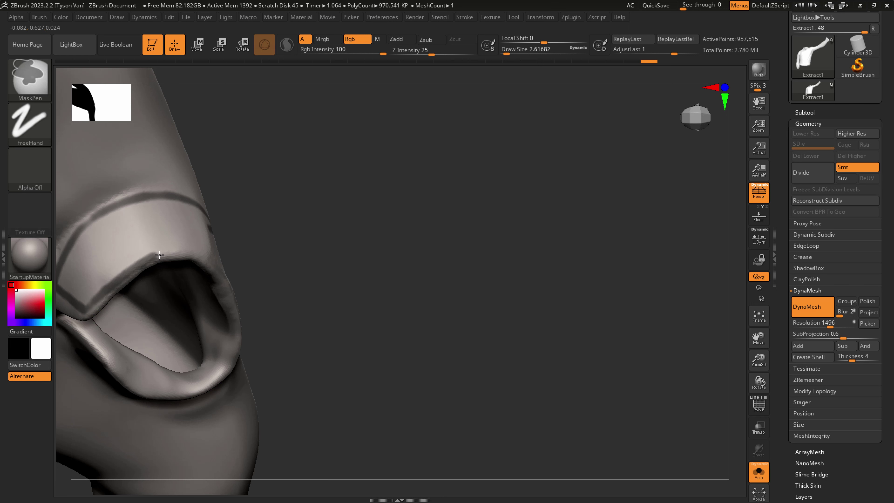
- Mask along the collar's upper rim around the back, closing the outline at the raised-arm side's flap
drag(219, 273, 208, 270)
key(ctrl)
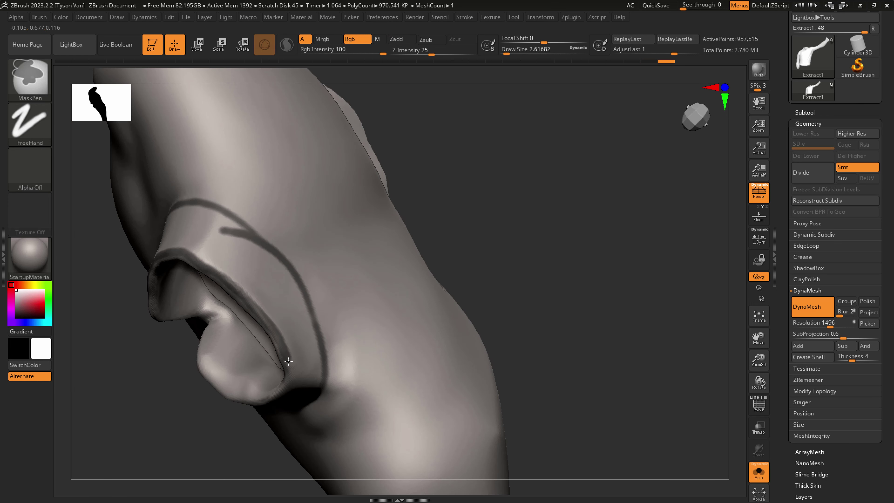
ctrl+drag(288, 362, 290, 373)
mouse_move(289, 370)
right_down()
mouse_move(291, 334)
mouse_move(288, 352)
right_up()
key(ctrl)
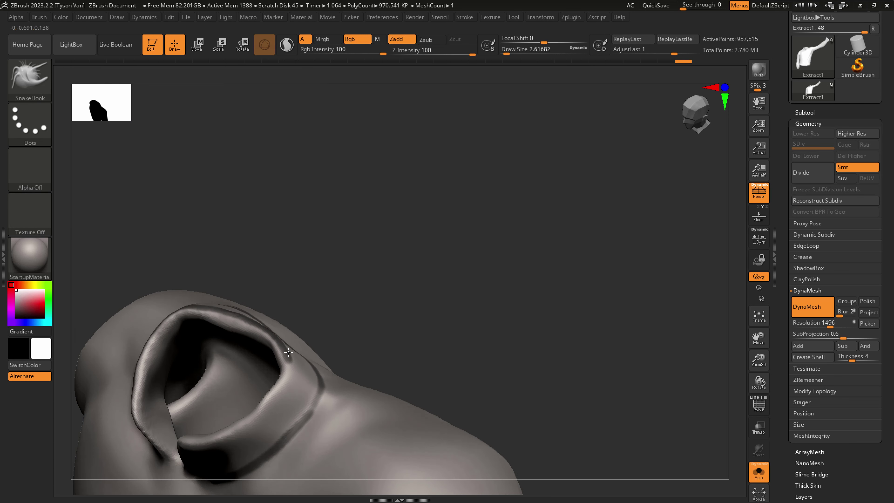
key(ctrl)
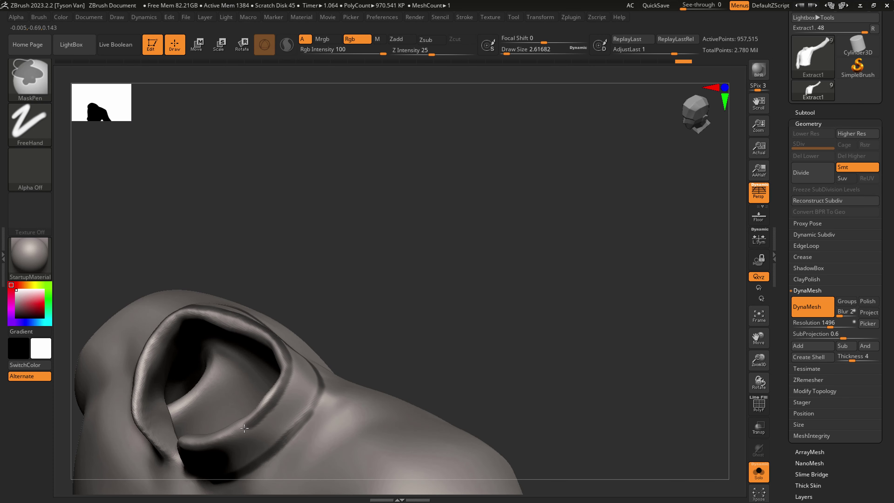
ctrl+drag(190, 445, 184, 442)
right_drag(215, 423, 231, 366)
key(ctrl)
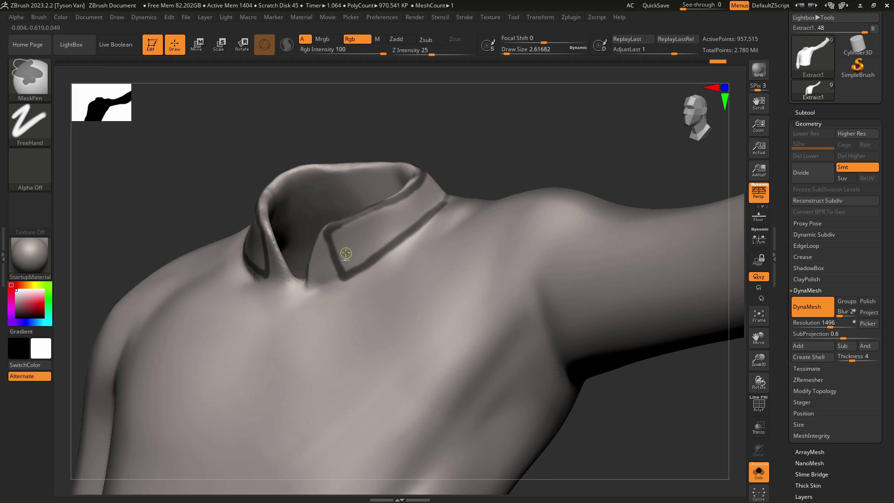
scroll(826, 368, down, 5)
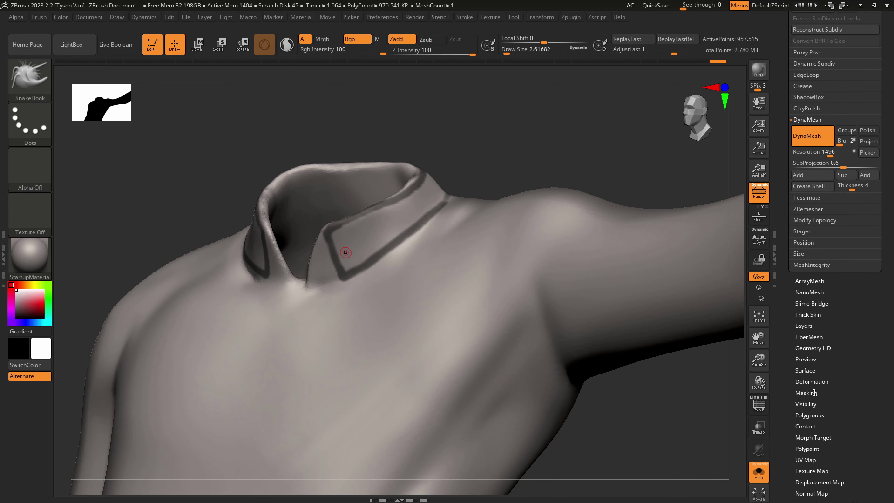
click(806, 393)
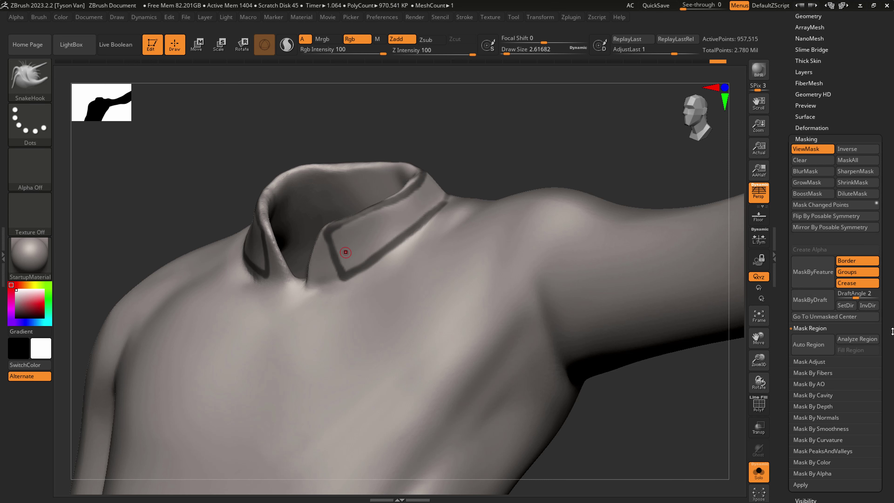
scroll(810, 343, down, 1)
- Fill the raised-arm side's collar flap outline with mask at a draw size of about 5
key(ctrl)
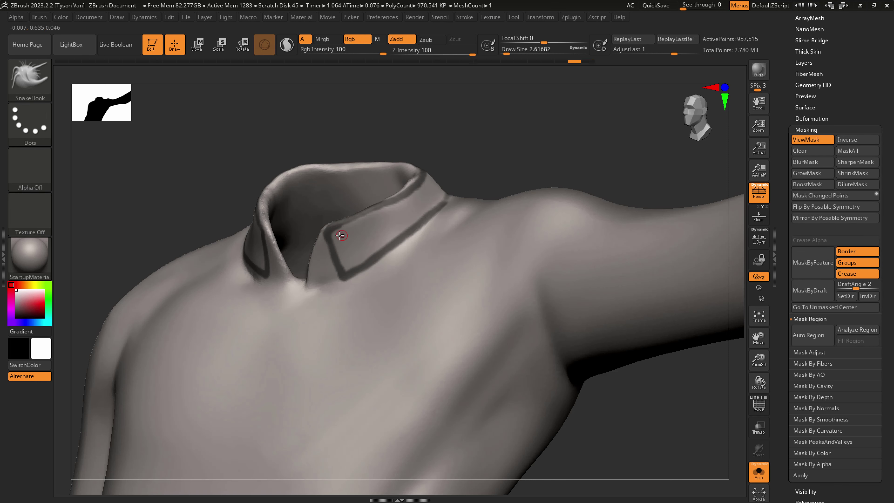
key(s)
mouse_move(346, 250)
mouse_down()
mouse_move(352, 243)
mouse_move(350, 260)
mouse_move(365, 227)
mouse_up()
key(s)
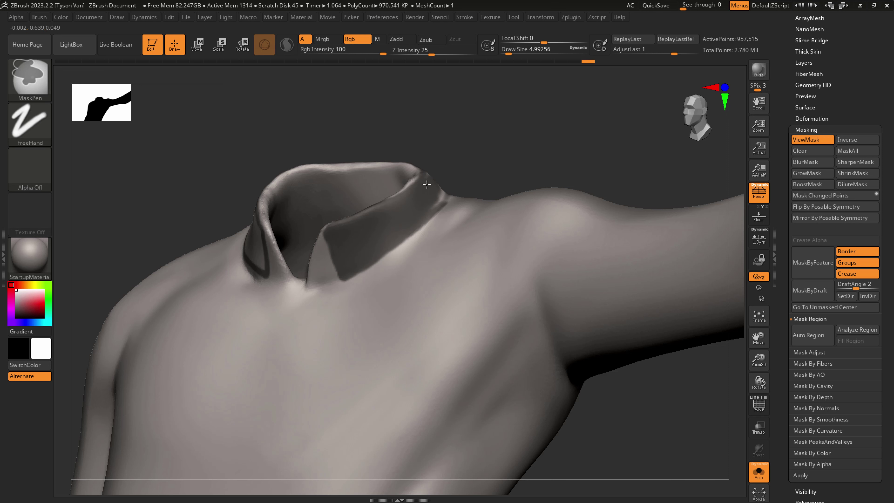
drag(532, 148, 448, 187)
ctrl+drag(423, 220, 446, 188)
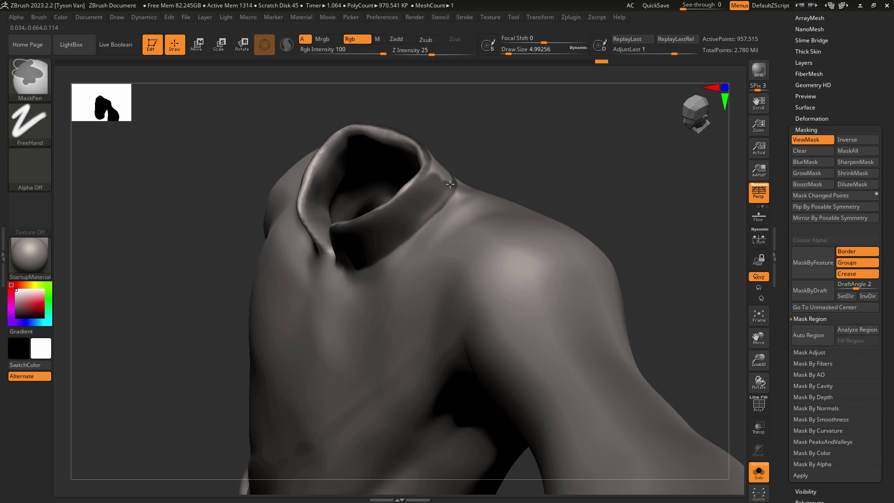
mouse_move(439, 179)
right_down()
mouse_move(423, 206)
mouse_move(465, 156)
mouse_move(469, 166)
right_up()
mouse_move(485, 129)
ctrl+mouse_down()
mouse_move(471, 154)
mouse_move(446, 155)
mouse_move(491, 118)
ctrl+mouse_up()
- Extend the mask fill from the flap toward the back of the collar at a draw size of about 3.7
alt+right_drag(516, 74, 491, 215)
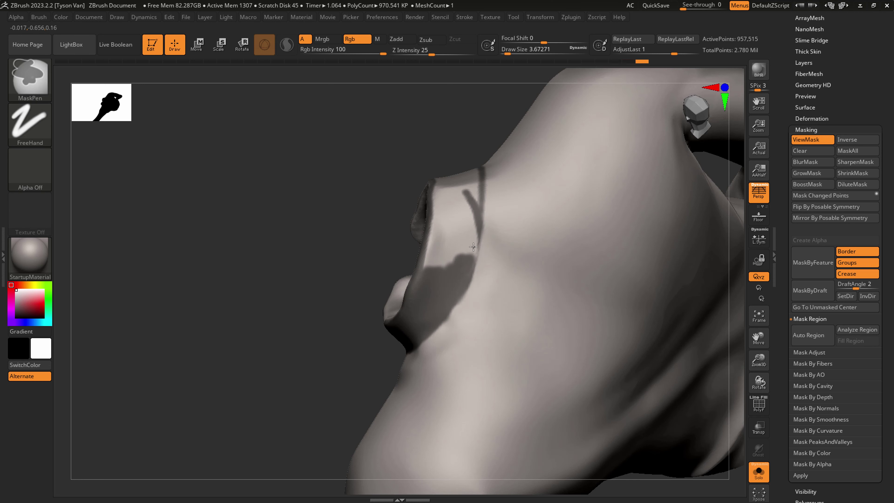
mouse_move(474, 246)
ctrl+mouse_down()
mouse_move(444, 222)
mouse_move(426, 257)
ctrl+mouse_up()
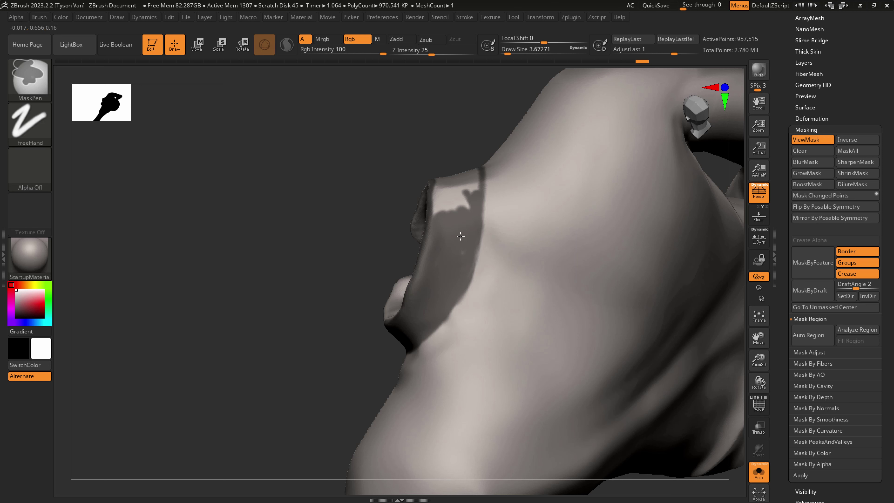
ctrl+drag(465, 273, 476, 225)
right_drag(472, 214, 447, 335)
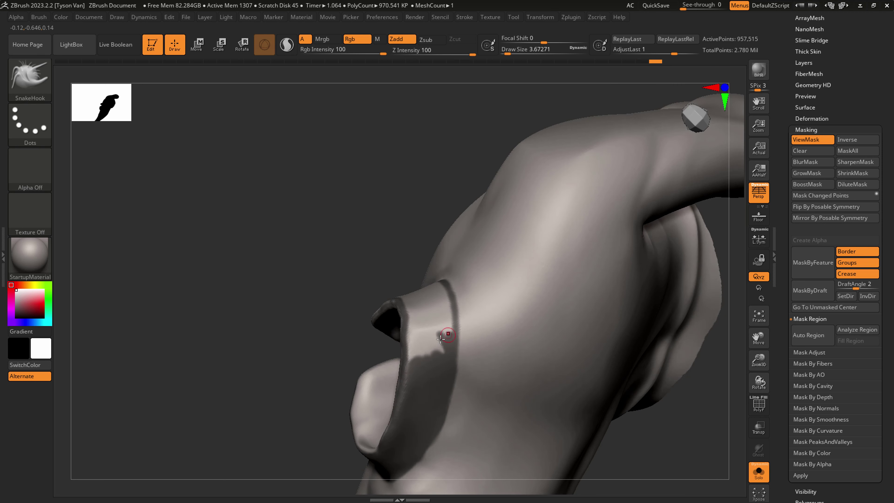
- Mask the rest of the collar's back at a draw size of about 11.7 and its lowered-arm side at about 5.8
key(s)
click(427, 350)
mouse_move(433, 348)
ctrl+mouse_down()
mouse_move(421, 347)
mouse_move(434, 300)
ctrl+mouse_up()
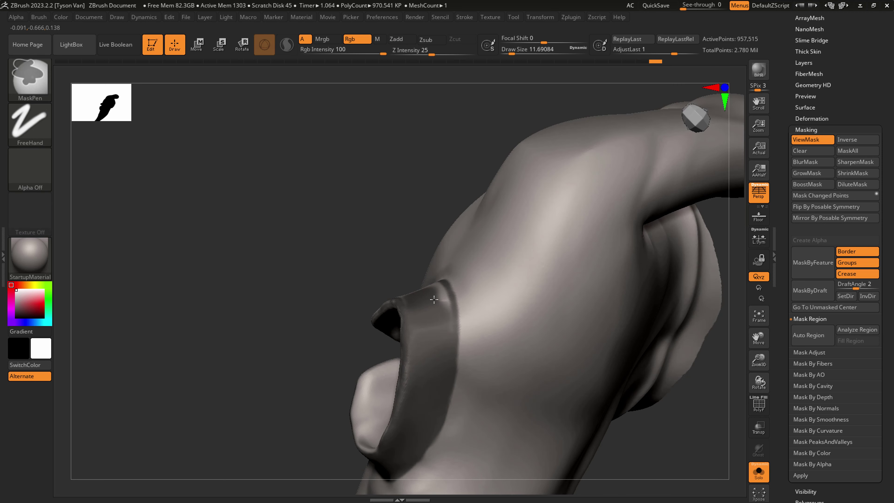
right_drag(442, 380, 425, 286)
key(s)
click(400, 285)
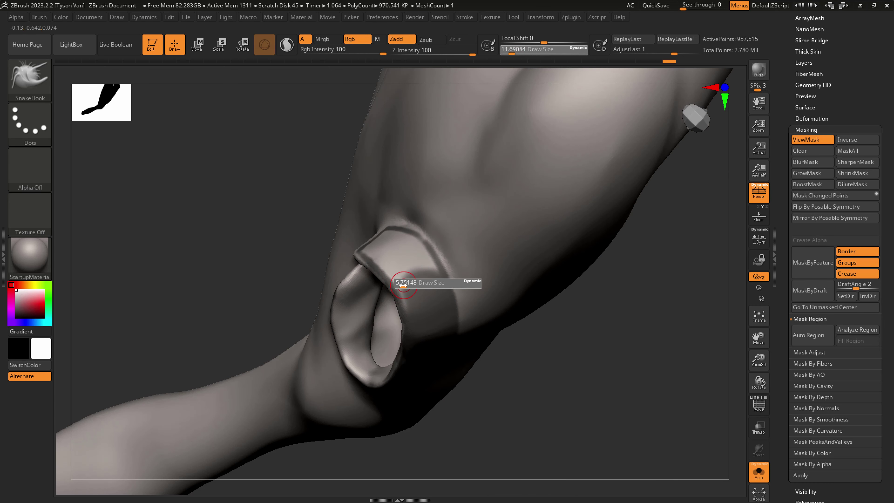
mouse_move(406, 306)
ctrl+mouse_down()
mouse_move(373, 253)
mouse_move(432, 268)
ctrl+mouse_up()
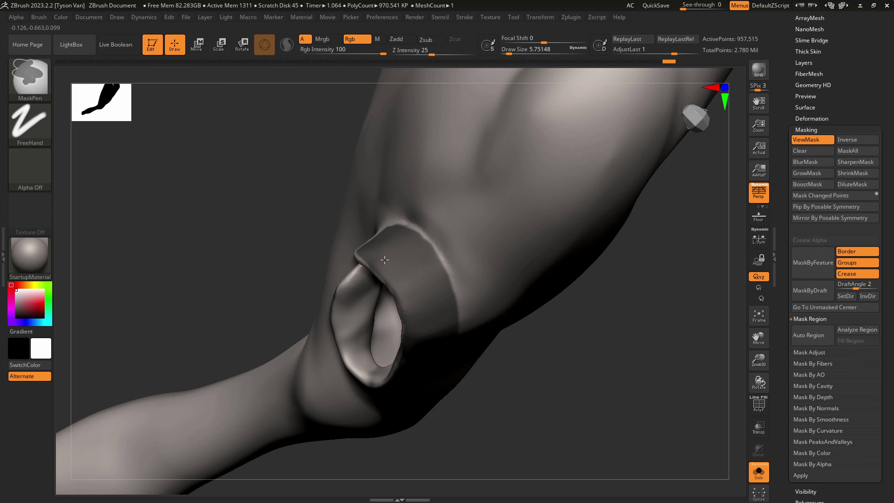
- Fill and touch up the lowered-arm side's flap mask at a draw size of about 3.7, and check the whole collar mask
right_drag(408, 271, 398, 217)
key(s)
click(366, 215)
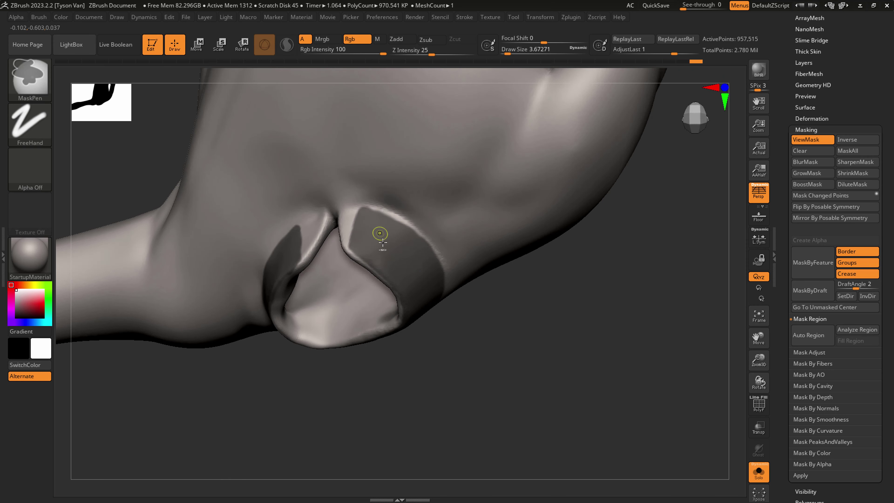
ctrl+click(407, 256)
key(ctrl+z)
ctrl+click(408, 258)
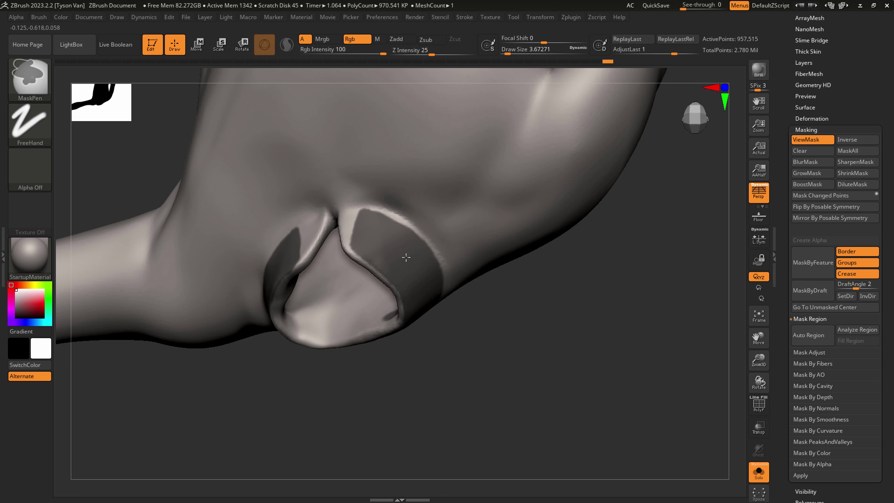
right_drag(406, 257, 404, 233)
right_drag(403, 280, 387, 233)
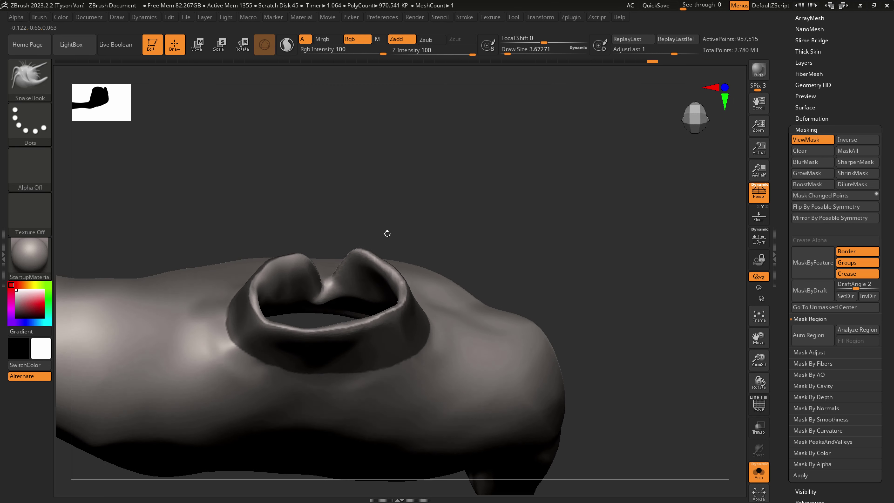
mouse_move(292, 289)
right_down()
mouse_move(289, 234)
mouse_move(239, 243)
mouse_move(319, 284)
mouse_move(435, 309)
mouse_move(381, 303)
mouse_move(481, 331)
mouse_move(462, 344)
right_up()
- Extract the masked collar area with a thickness of about 0.0068 and accept it as a new subtool
drag(882, 117, 847, 141)
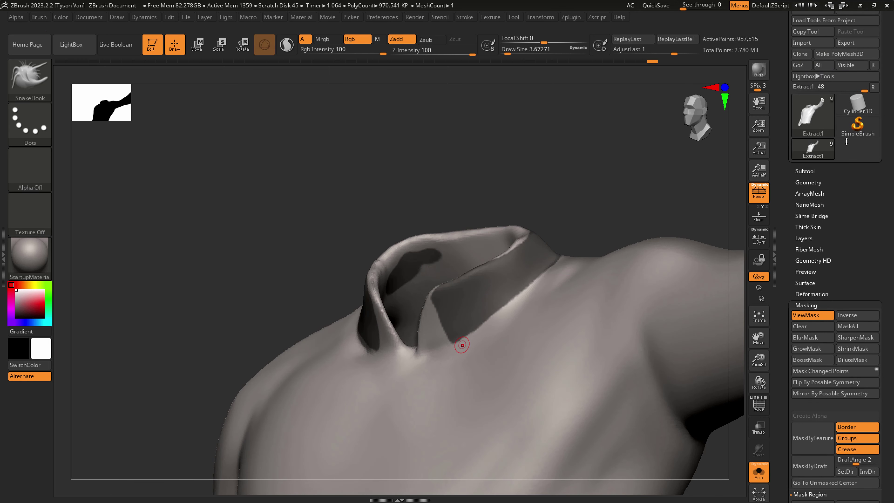
click(805, 171)
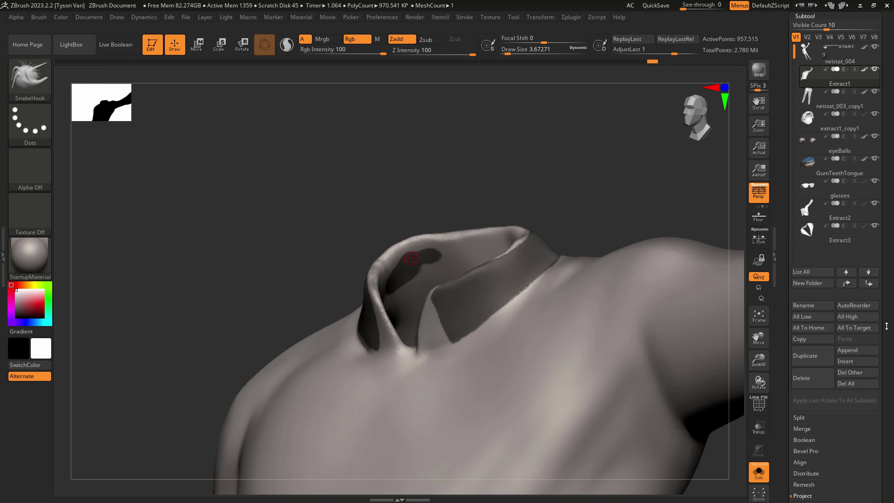
drag(886, 326, 881, 249)
click(804, 391)
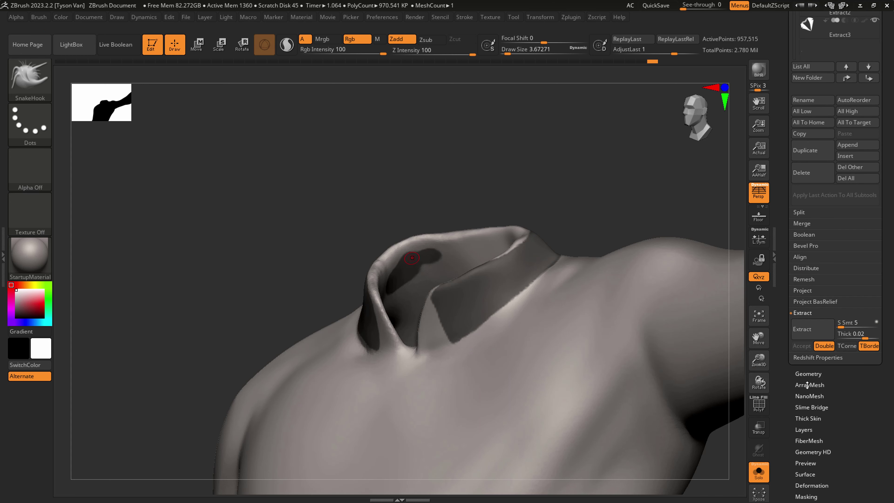
drag(863, 337, 862, 337)
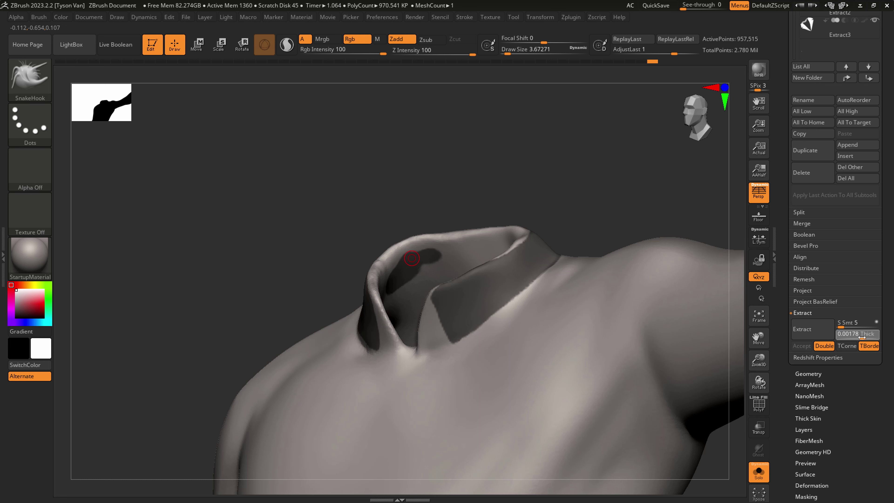
click(808, 331)
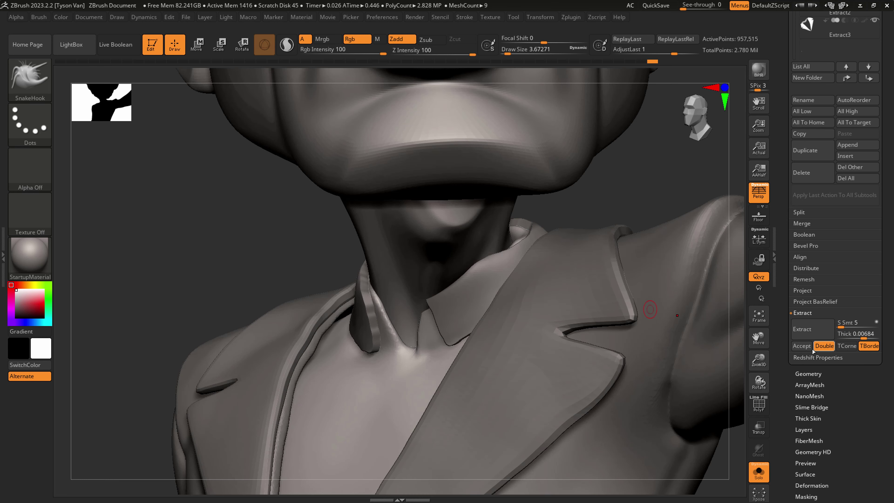
click(801, 346)
- Clear the mask on the extracted collar, turn on PolyFrame to show its polygroups, and frame the mesh
key(ctrl)
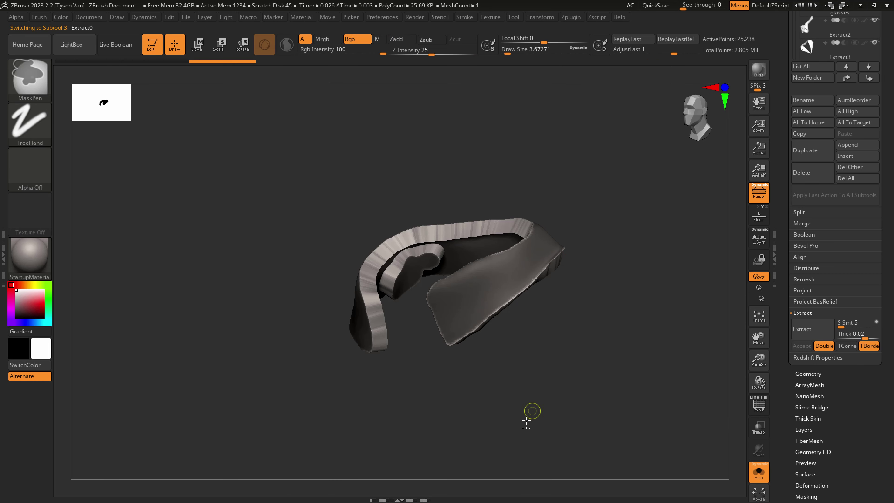
ctrl+click(527, 421)
key(shift)
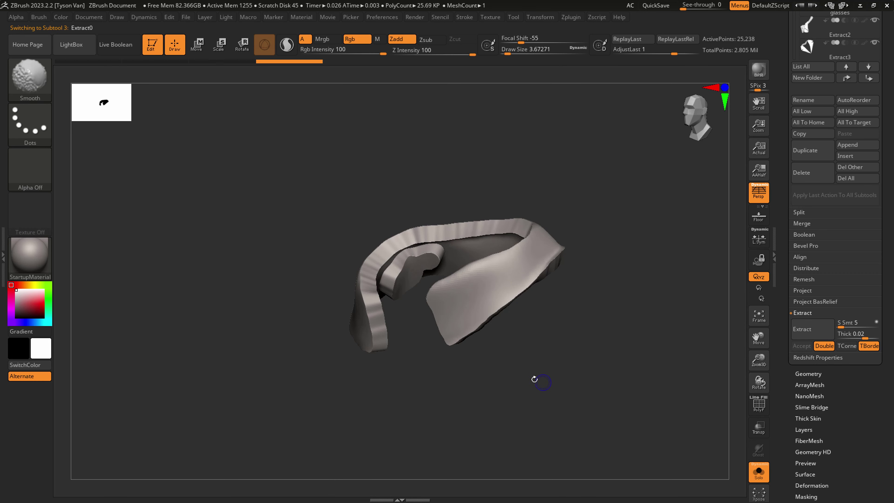
key(shift+f)
key(f)
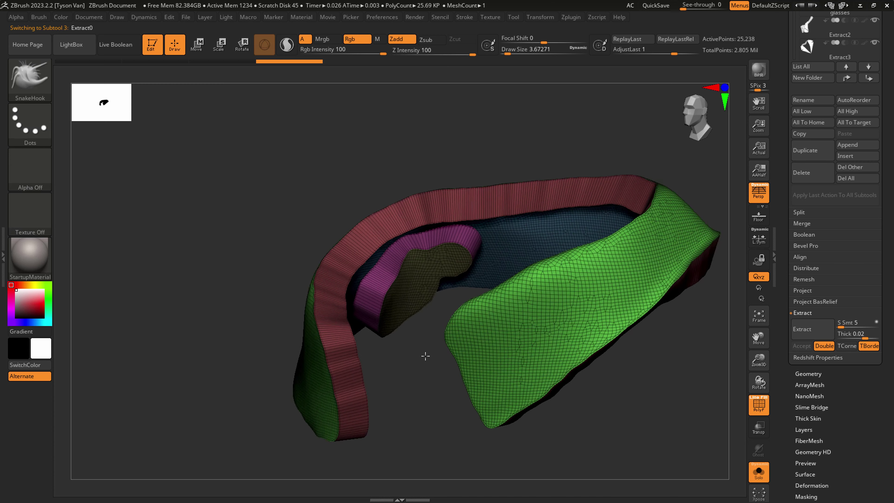
- Isolate the stray patch's face polygroup inside the extracted collar, and invert the visibility to hide it
ctrl+shift+click(403, 319)
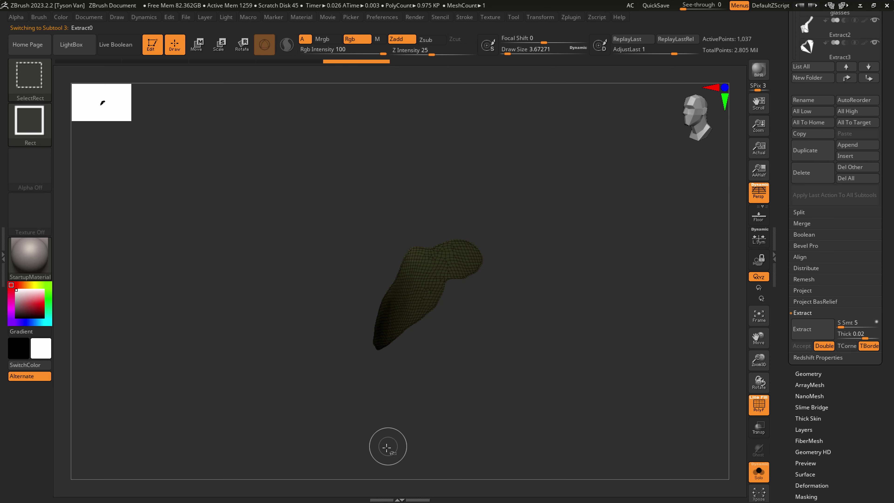
mouse_move(387, 448)
ctrl+shift+mouse_down()
mouse_move(435, 365)
mouse_move(426, 416)
ctrl+shift+mouse_up()
drag(431, 453, 422, 320)
- Turn on double-sided display for the extracted collar and hide the leftover stray patch on its inner side
drag(862, 415, 837, 299)
click(805, 247)
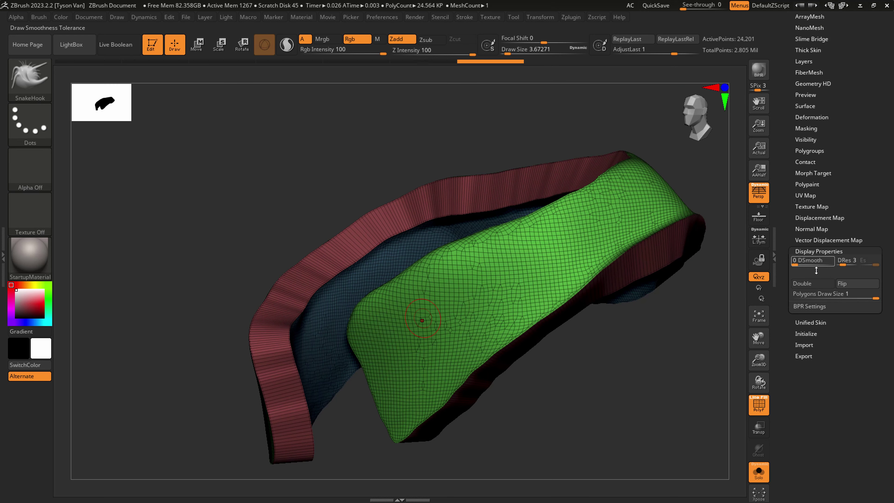
click(812, 284)
drag(514, 343, 499, 342)
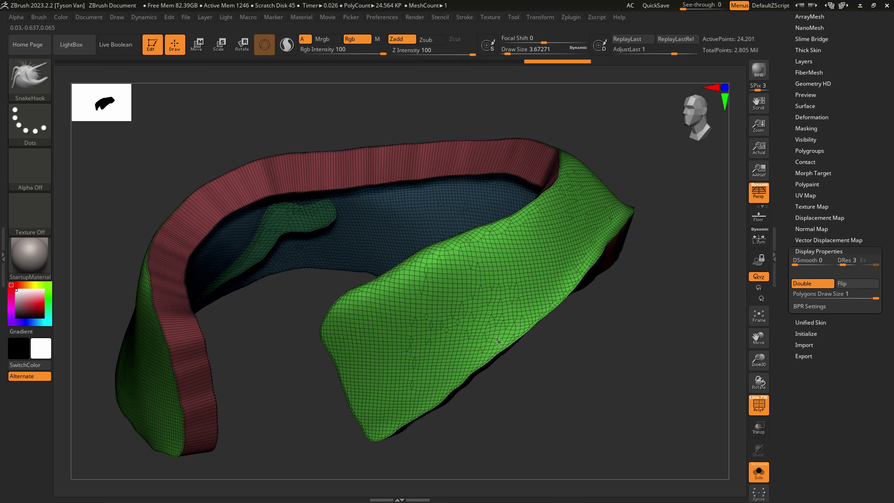
ctrl+alt+shift+click(315, 229)
drag(295, 403, 335, 394)
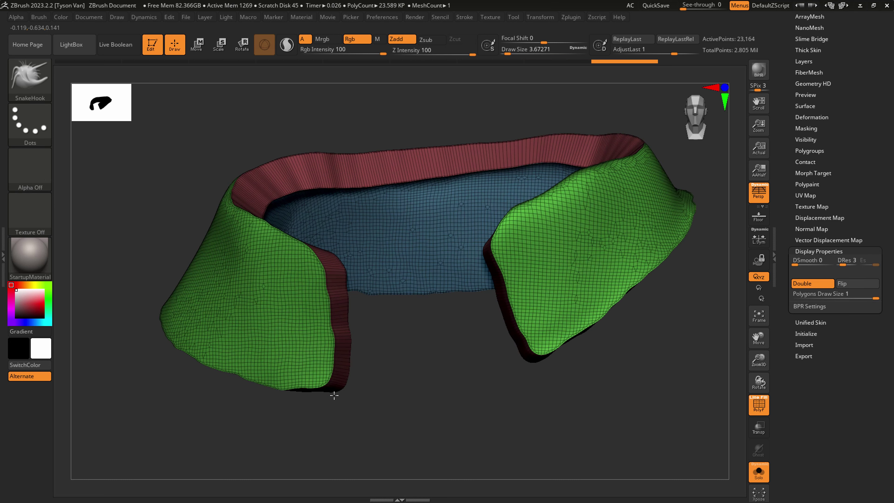
- Delete the hidden stray geometry from the extracted collar with Del Hidden
scroll(818, 188, up, 5)
click(815, 194)
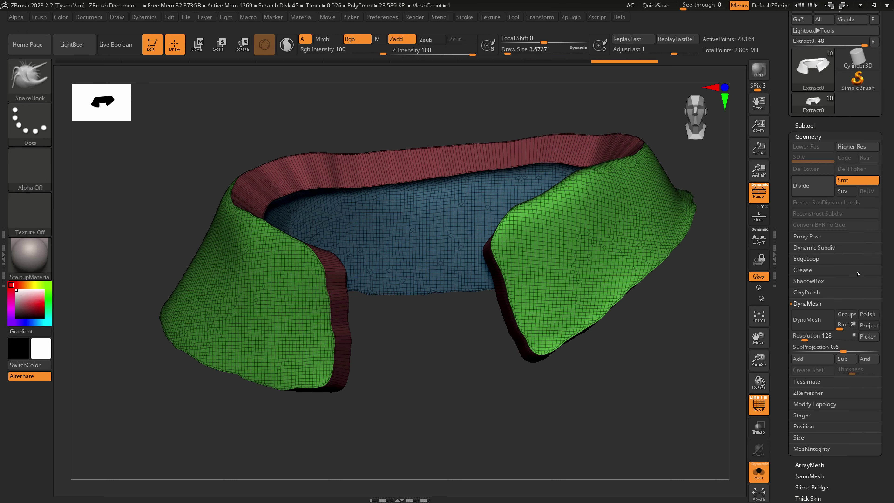
click(814, 403)
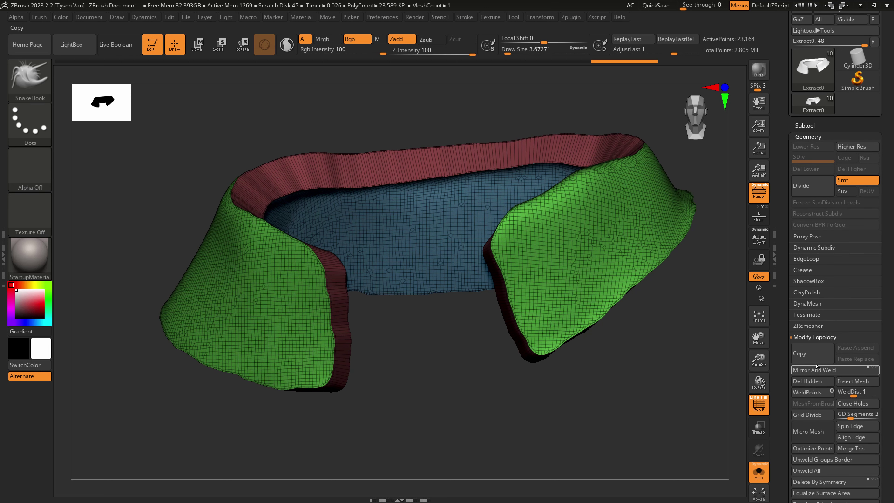
- Reshape the front edge of the collar flap on the character's right side with the SnakeHook brush
mouse_move(484, 413)
mouse_down()
mouse_move(439, 401)
mouse_move(473, 352)
mouse_move(473, 365)
mouse_move(454, 338)
mouse_move(458, 289)
mouse_move(434, 272)
mouse_up()
key(s)
key(s)
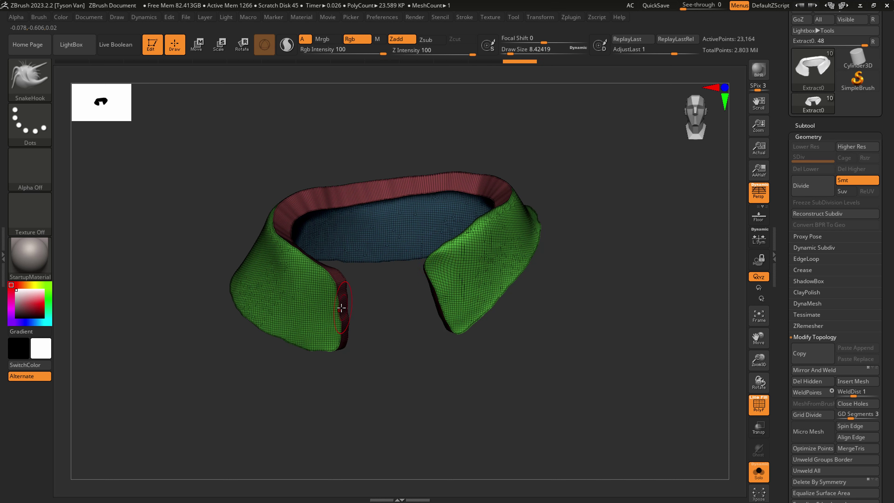
key(s)
mouse_move(357, 308)
mouse_down()
mouse_move(382, 298)
mouse_move(347, 294)
mouse_move(363, 282)
mouse_move(363, 293)
mouse_move(421, 280)
mouse_up()
key(s)
key(s)
- Pull the opposite flap's front edge inward with SnakeHook, raising the draw size to about 39
drag(432, 299, 380, 321)
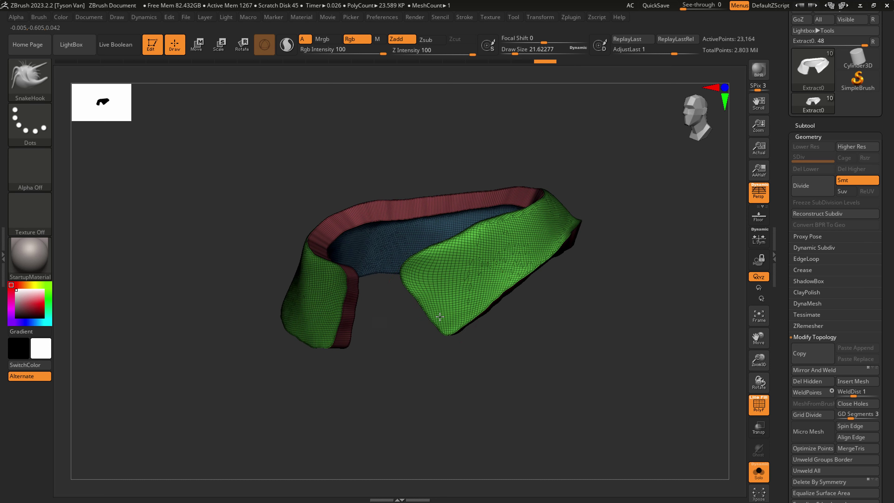
drag(441, 317, 435, 316)
mouse_move(430, 321)
mouse_down()
mouse_move(411, 321)
mouse_move(445, 306)
mouse_move(427, 309)
mouse_up()
key(s)
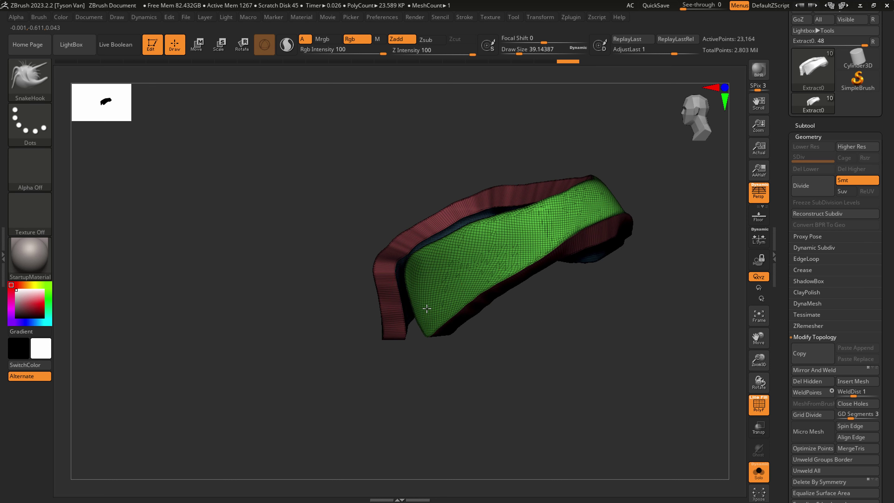
right_drag(427, 309, 471, 287)
shift+drag(471, 287, 489, 289)
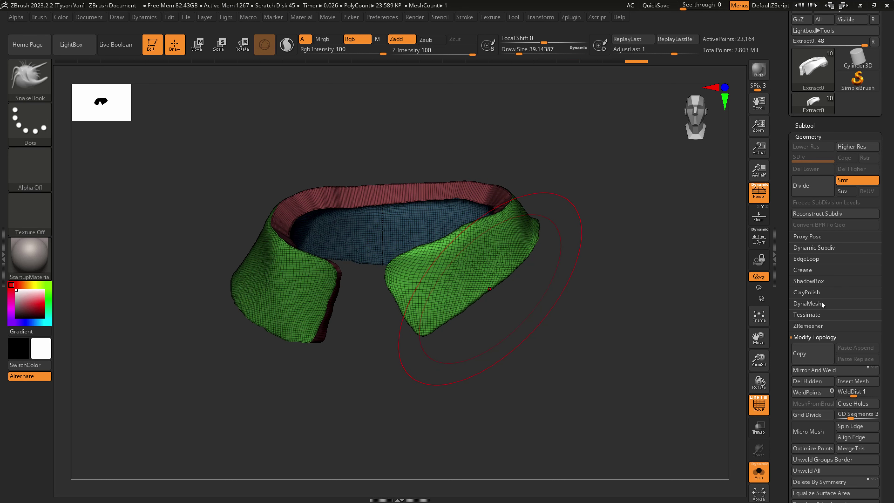
- Remesh the extracted collar with DynaMesh at a resolution of 1272
click(809, 304)
drag(805, 340, 816, 340)
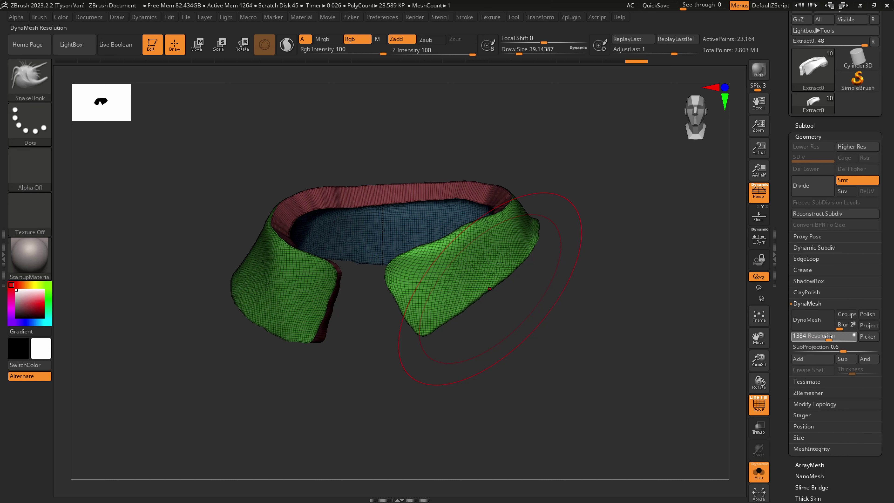
click(800, 323)
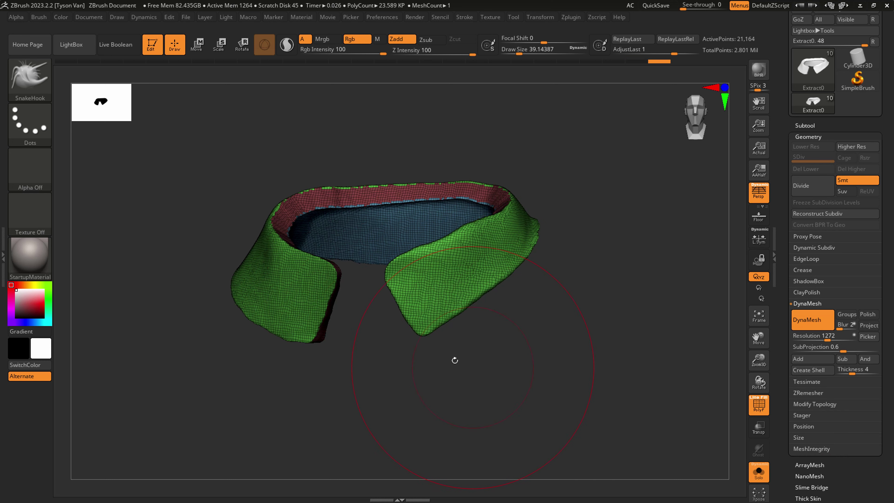
- Smooth the collar surface and rerun DynaMesh with Polish turned on
mouse_move(279, 286)
shift+mouse_down()
mouse_move(274, 260)
mouse_move(449, 268)
shift+mouse_up()
right_drag(452, 268, 528, 255)
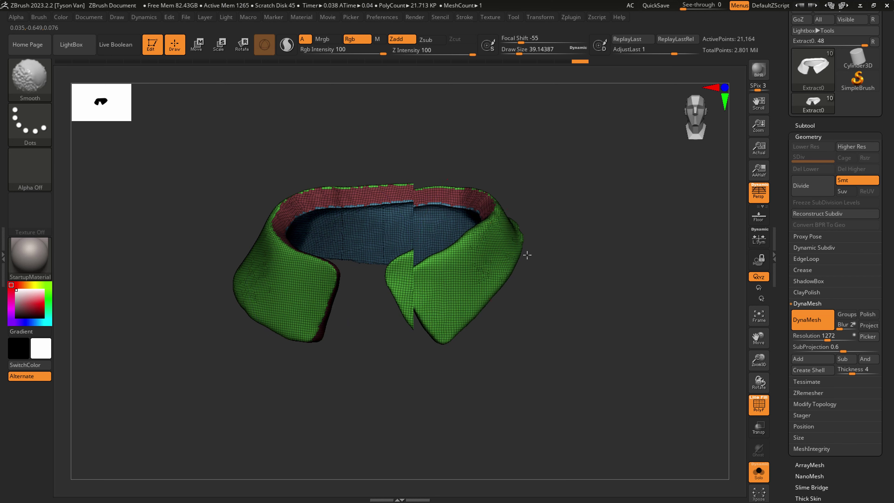
click(868, 314)
ctrl+drag(534, 404, 582, 355)
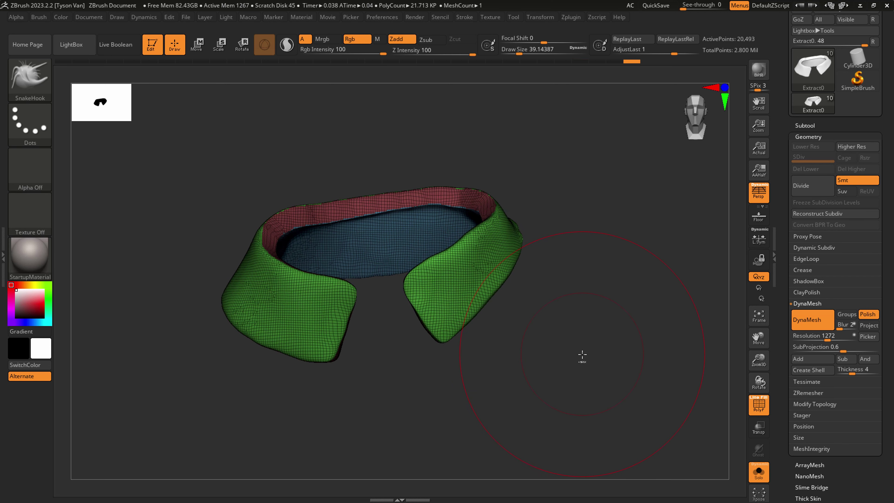
- Pull the lower tips of both collar flaps into sharper points with SnakeHook at draw sizes of about 9 to 16
key(s)
drag(419, 289, 408, 292)
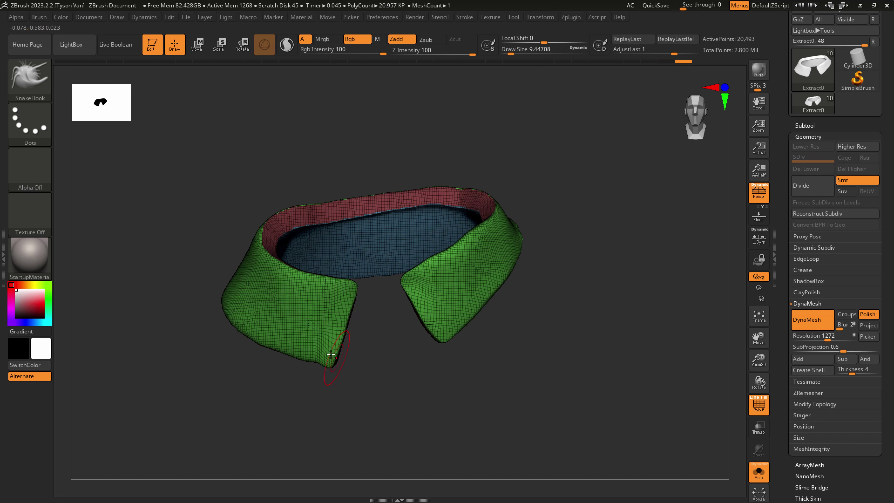
key(s)
drag(340, 354, 309, 345)
key(s)
key(s)
drag(446, 336, 448, 352)
drag(413, 297, 422, 280)
- Straighten the upper fold and even out the surface of the flap on the character's left side with SnakeHook
right_drag(477, 300, 434, 298)
drag(500, 291, 521, 262)
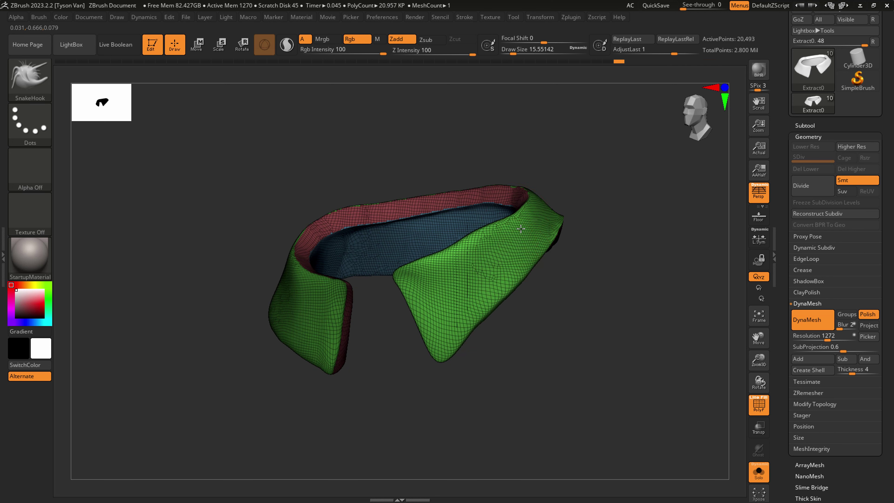
mouse_move(523, 229)
mouse_down()
mouse_move(528, 217)
mouse_move(517, 211)
mouse_up()
drag(513, 222, 499, 225)
drag(466, 272, 463, 268)
drag(466, 326, 462, 320)
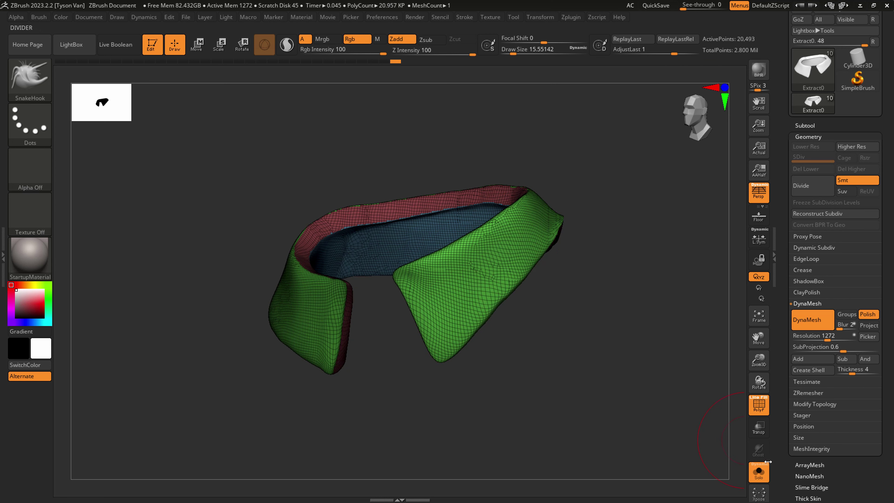
- Show the whole character again and fit the collar flaps around the neck with SnakeHook at draw sizes of about 56 and 29
click(759, 472)
right_drag(449, 340, 509, 329)
key(s)
drag(429, 292, 438, 292)
mouse_move(444, 303)
mouse_down()
mouse_move(436, 311)
mouse_move(422, 300)
mouse_up()
right_drag(428, 301, 384, 304)
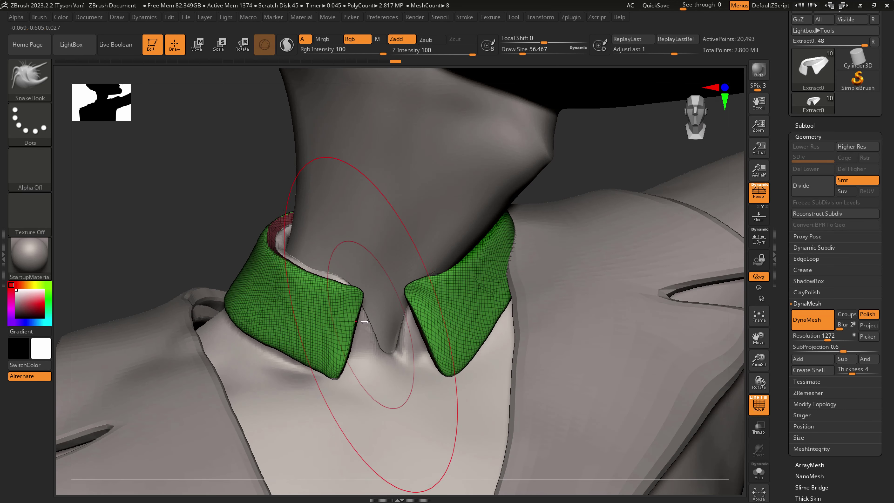
key(s)
drag(369, 322, 346, 315)
key(s)
drag(340, 315, 345, 305)
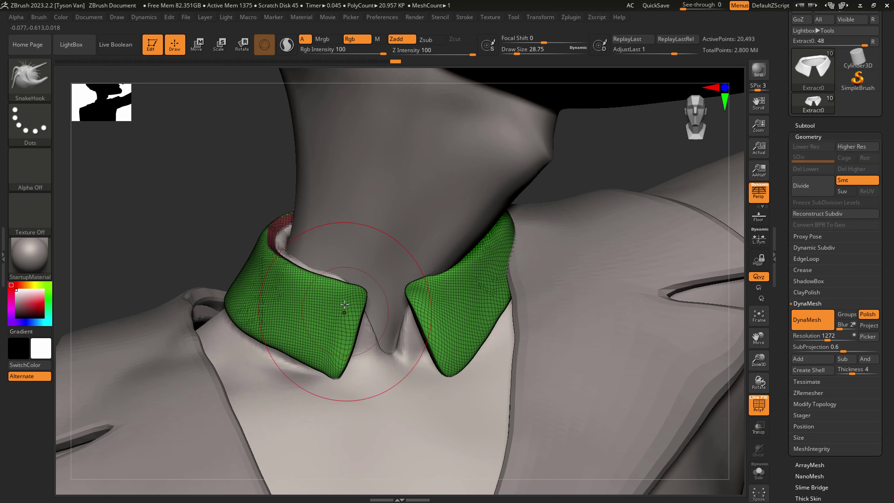
- Switch to the Move Topological brush and reposition the front edge and tip of the flap on the character's right side
click(34, 86)
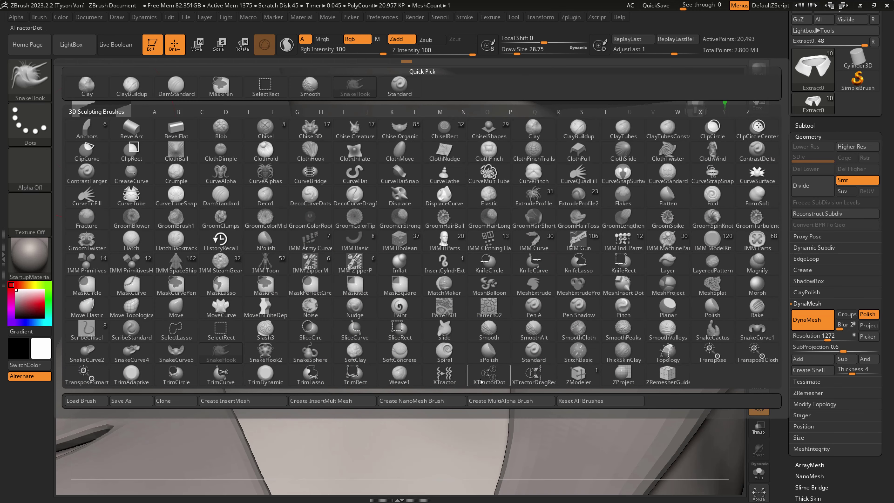
click(131, 307)
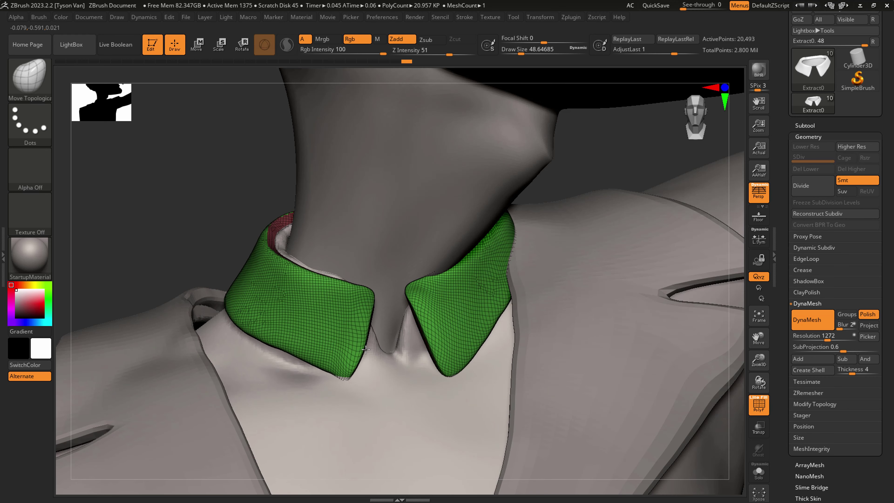
drag(366, 349, 303, 354)
key(s)
right_drag(398, 415, 338, 391)
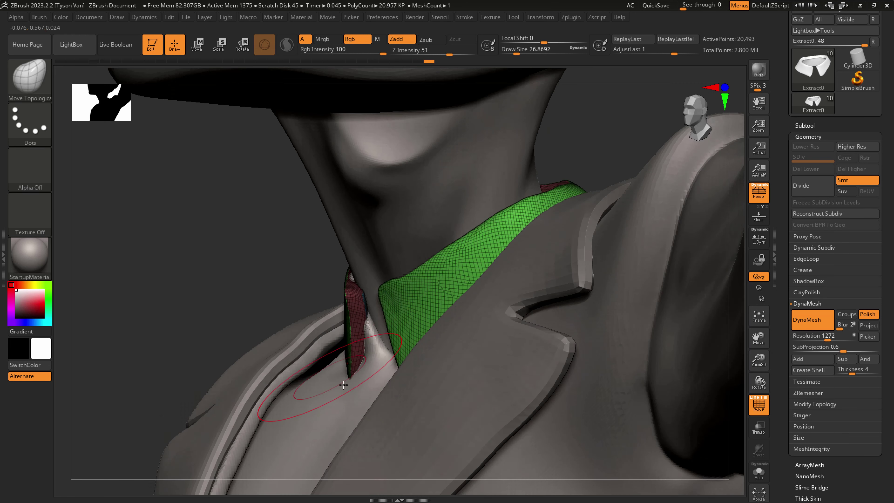
key(s)
drag(343, 388, 354, 388)
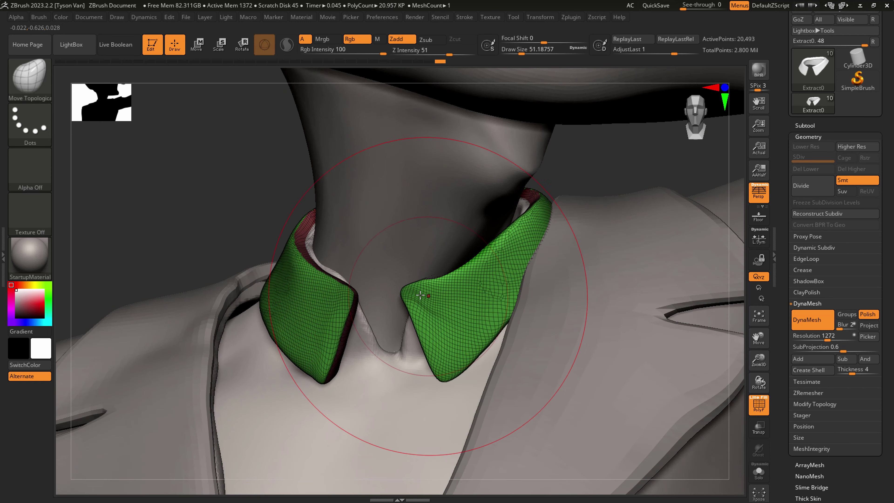
- Refine the shape of both collar flaps with Move Topological and turn off PolyFrame
mouse_move(412, 292)
right_down()
mouse_move(382, 290)
mouse_move(406, 302)
mouse_move(363, 295)
mouse_move(415, 301)
right_up()
key(s)
drag(279, 259, 256, 228)
mouse_move(459, 279)
right_down()
mouse_move(533, 348)
mouse_move(513, 352)
mouse_move(549, 389)
mouse_move(489, 345)
mouse_move(483, 321)
mouse_move(472, 331)
right_up()
key(shift+f)
key(shift)
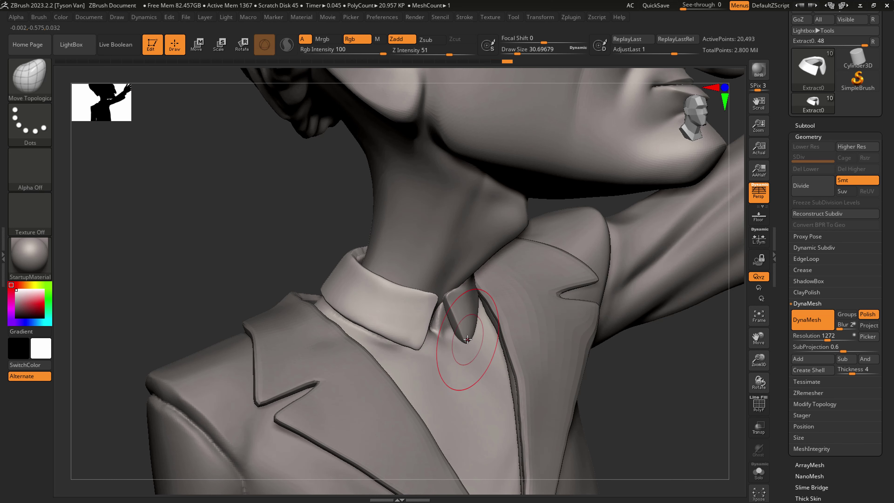
- Fine-tune the flap tips against the shirt with Move Topological, reducing the draw size to about 16
drag(467, 339, 461, 337)
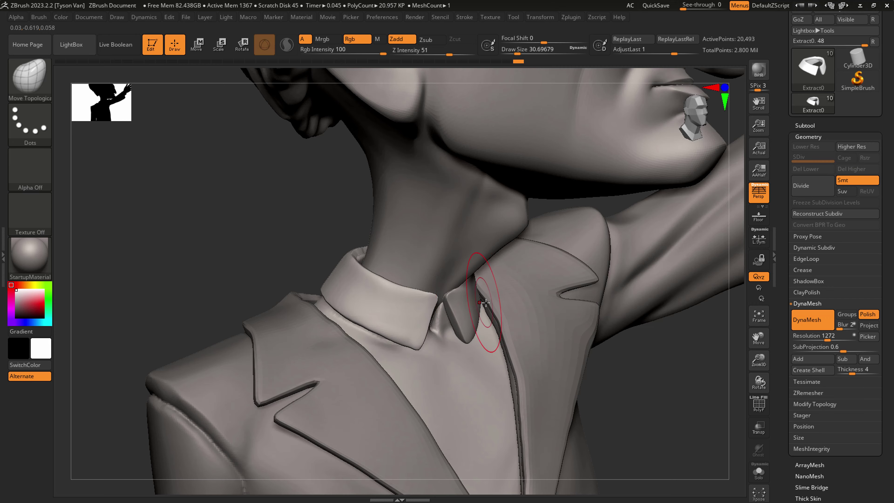
alt+drag(303, 275, 190, 280)
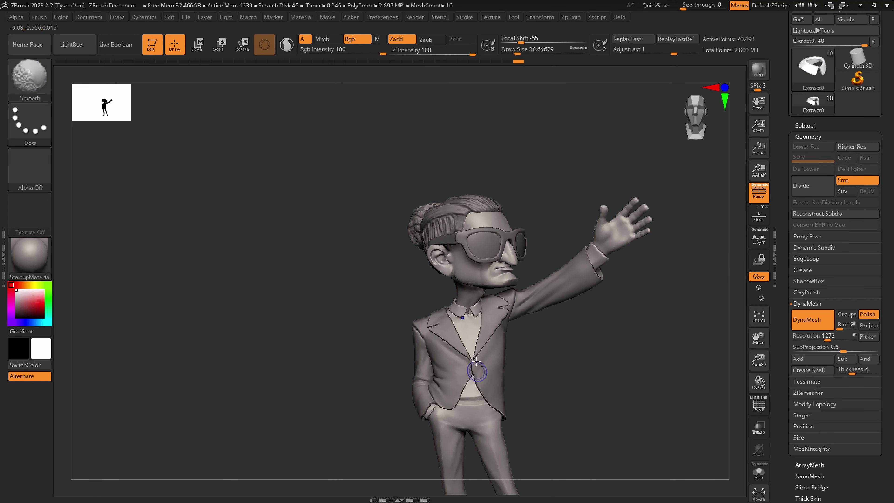
mouse_move(477, 362)
alt+right_down()
mouse_move(494, 308)
mouse_move(514, 310)
alt+right_up()
key(s)
drag(495, 308, 500, 307)
drag(495, 312, 497, 315)
right_drag(484, 329, 461, 328)
key(s)
drag(487, 329, 479, 329)
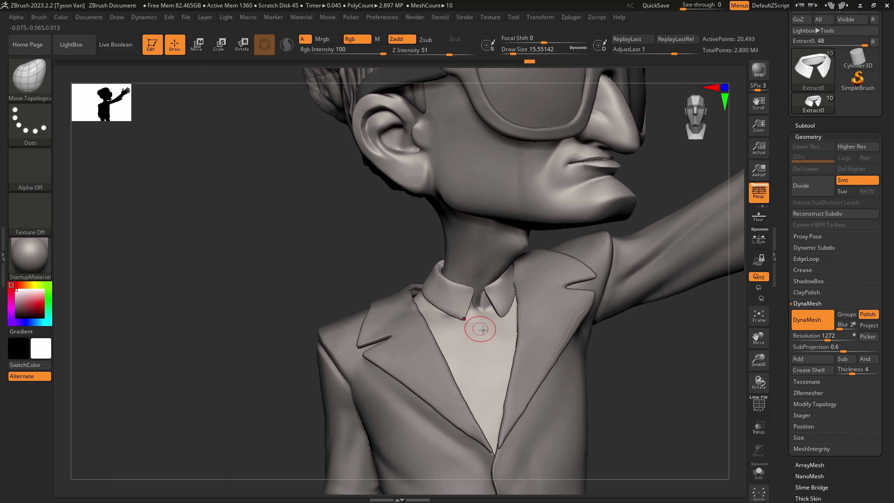
- Select the shirt subtool Extract1 and isolate it in Solo mode
alt+click(492, 374)
key(s)
drag(483, 319, 481, 320)
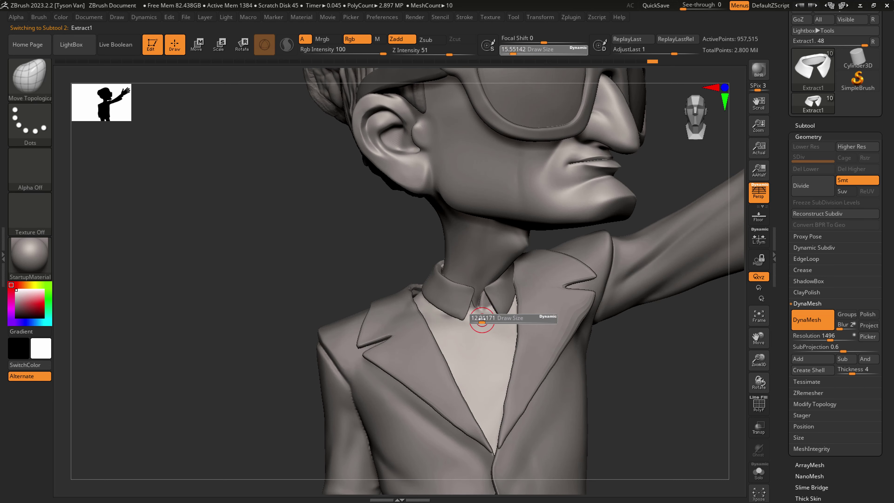
alt+right_drag(492, 385, 477, 290)
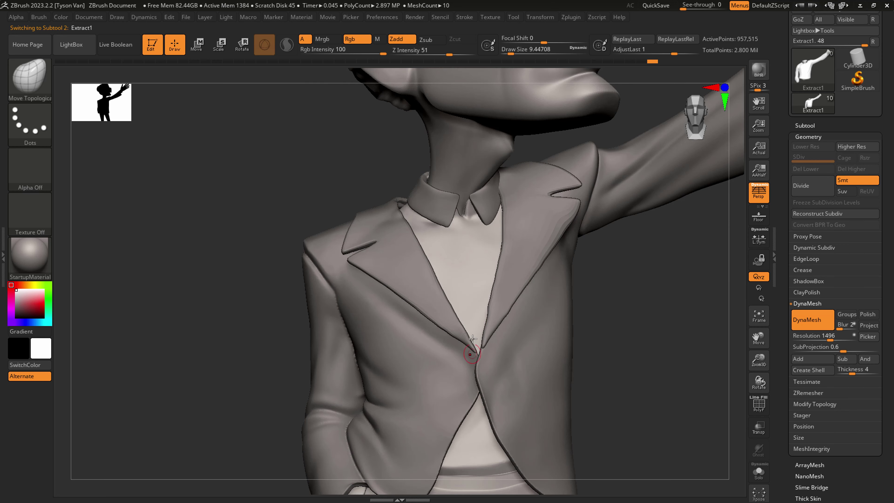
key(s)
drag(466, 235, 463, 233)
mouse_move(464, 230)
ctrl+right_down()
mouse_move(480, 293)
mouse_move(584, 321)
ctrl+right_up()
click(758, 474)
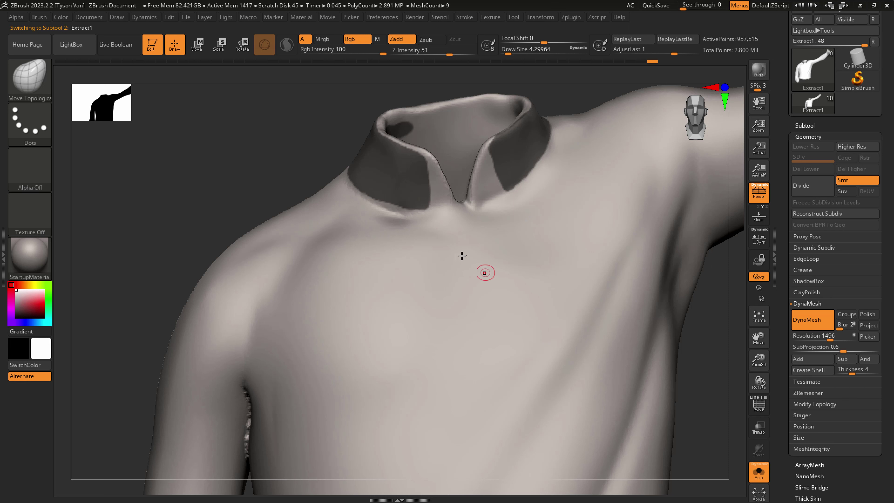
- Clear the old collar mask from the shirt
ctrl+drag(221, 181, 254, 164)
key(s)
drag(398, 204, 407, 204)
ctrl+click(490, 274)
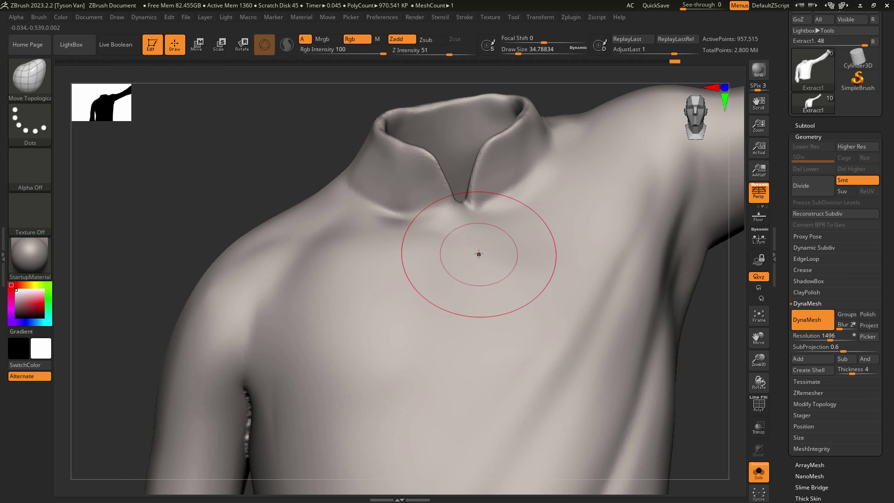
- Mask a tapered tie knot just below the collar opening with MaskPen, refining its edges at a draw size of about 5.75
key(s)
drag(479, 254, 472, 259)
key(s)
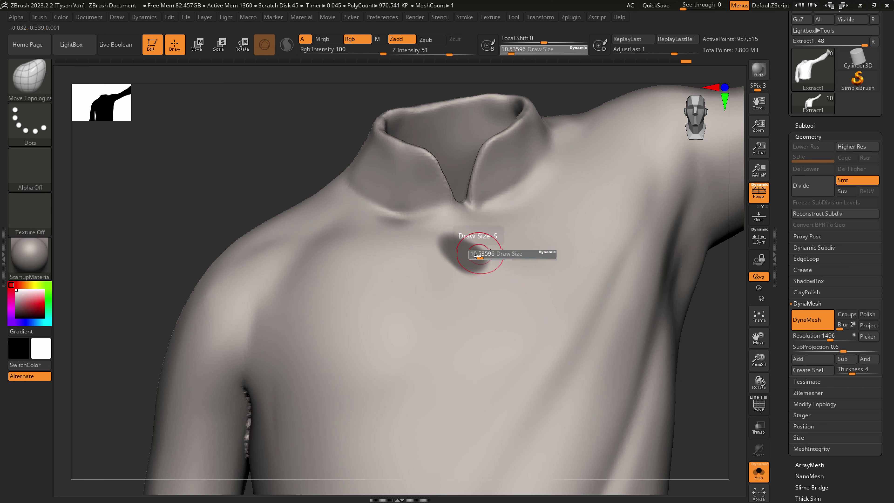
click(477, 256)
key(s)
click(478, 262)
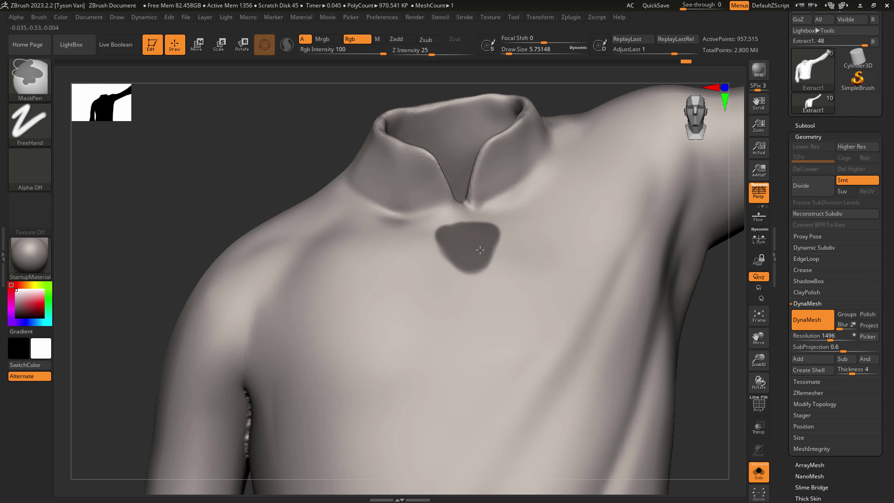
ctrl+drag(468, 251, 467, 250)
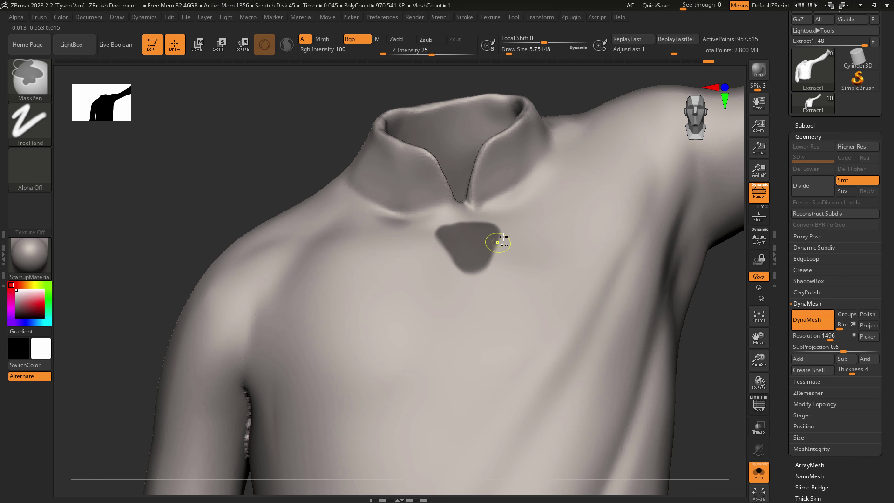
ctrl+alt+drag(487, 283, 487, 284)
- Mask a long pointed tie blade from the knot to the shirt's hem and trim its side edges
mouse_move(490, 278)
alt+right_down()
mouse_move(408, 271)
mouse_move(440, 211)
alt+right_up()
key(ctrl)
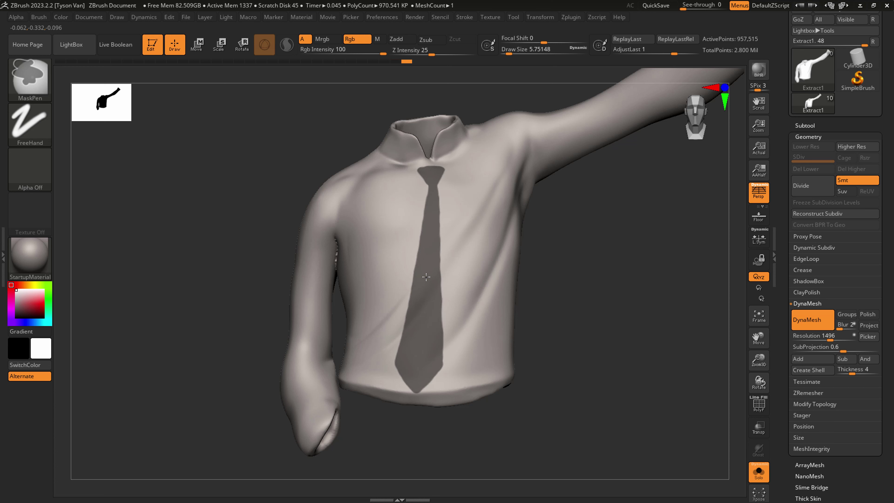
ctrl+click(426, 289)
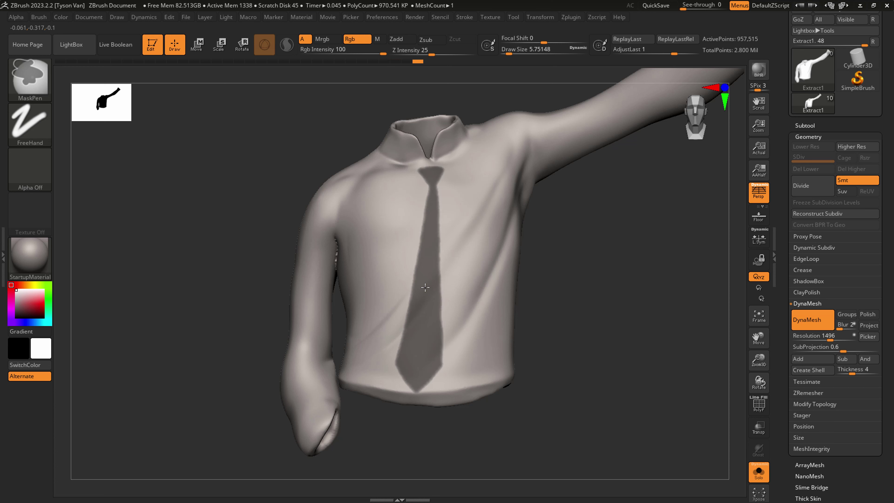
ctrl+click(425, 287)
ctrl+alt+click(425, 287)
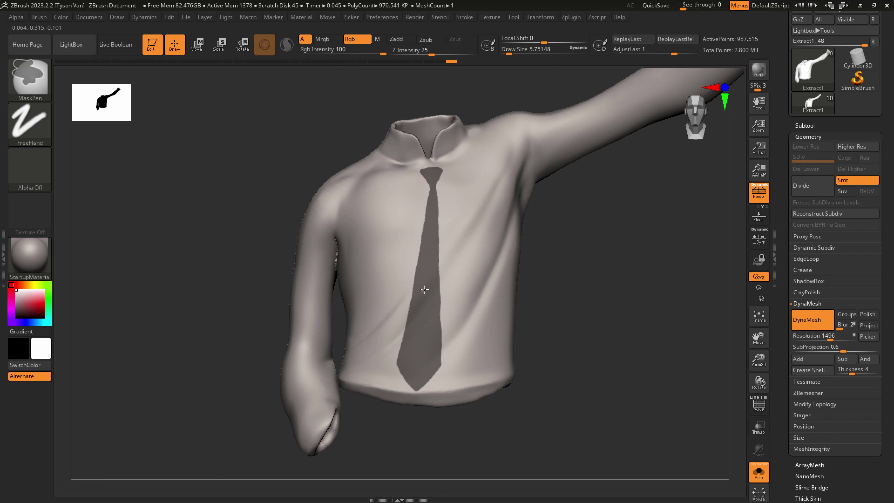
ctrl+alt+click(424, 283)
- Clean up the tie mask's lower tip with MaskPen at a draw size of about 3.67, undoing the stray stroke
alt+right_drag(429, 254, 426, 305)
ctrl+right_drag(425, 340, 391, 399)
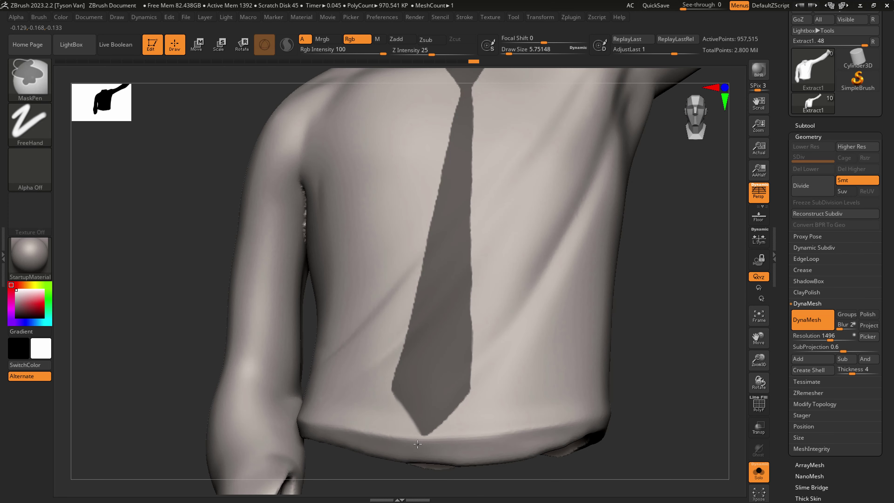
key(s)
drag(406, 409, 404, 409)
key(ctrl+z)
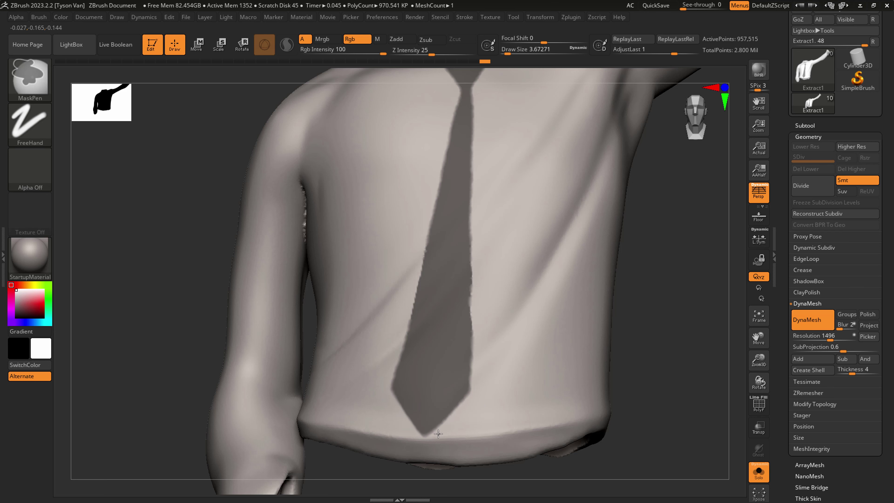
- Trim the tie mask's lower tip, and extract the mask as a separate mesh with surface smoothness 5 and thickness 0.00684
ctrl+alt+drag(438, 429, 433, 434)
drag(885, 369, 882, 288)
click(815, 206)
drag(886, 414, 888, 281)
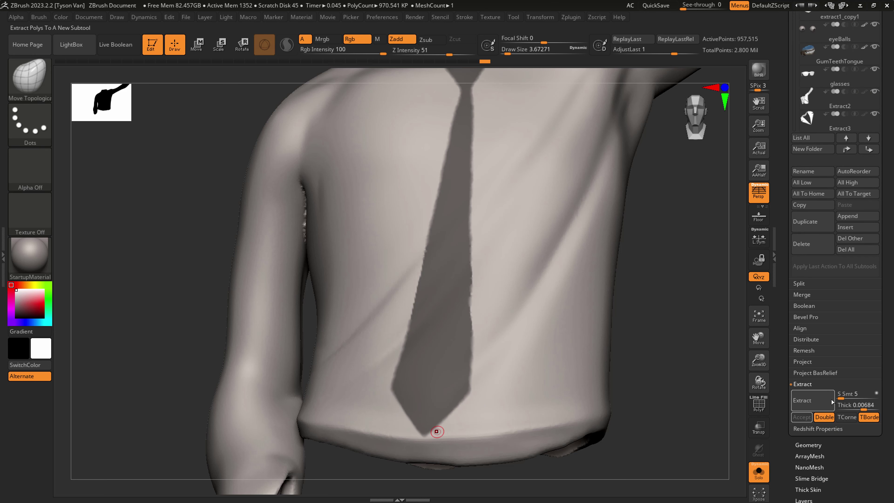
click(863, 405)
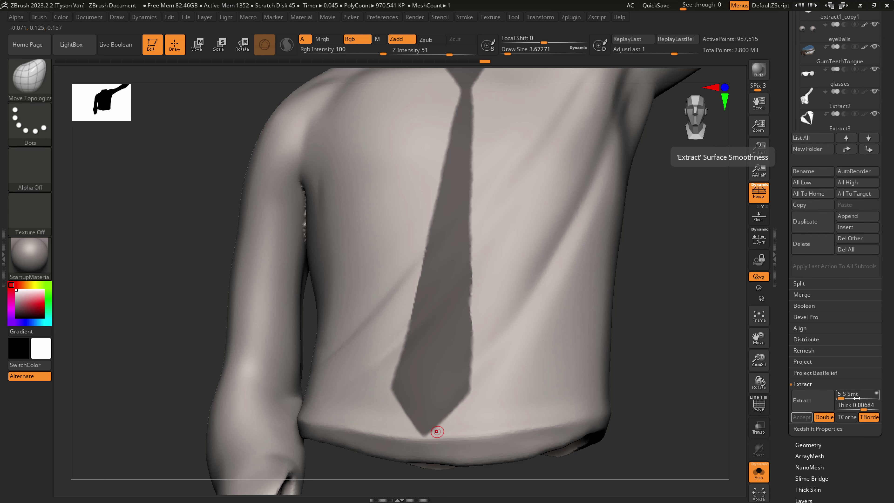
click(803, 402)
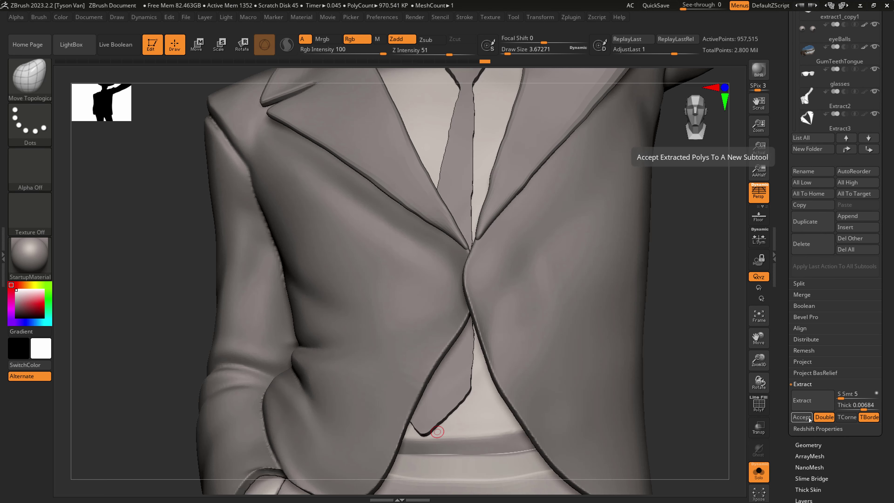
click(802, 417)
- Clear the mask on the extracted tie and smooth its rough edges at a draw size of about 217
drag(562, 366, 528, 378)
ctrl+drag(522, 380, 537, 388)
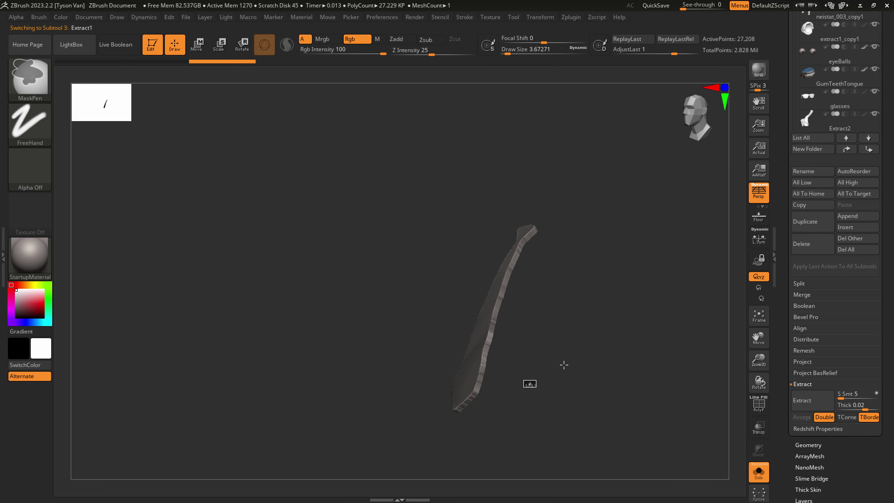
key(s)
mouse_move(477, 371)
mouse_down()
mouse_move(509, 370)
mouse_move(485, 329)
mouse_move(474, 340)
mouse_move(480, 392)
mouse_up()
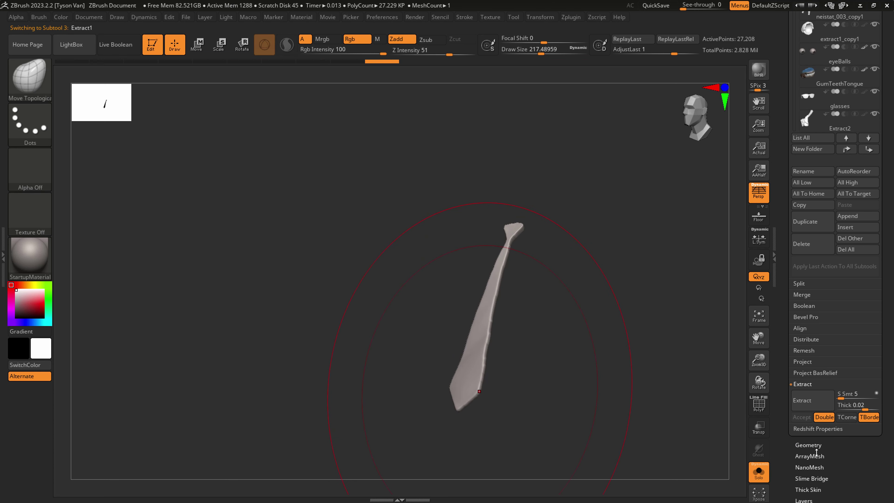
- Convert the tie to DynaMesh at resolution 904 with Polish on
click(811, 445)
drag(814, 227, 822, 226)
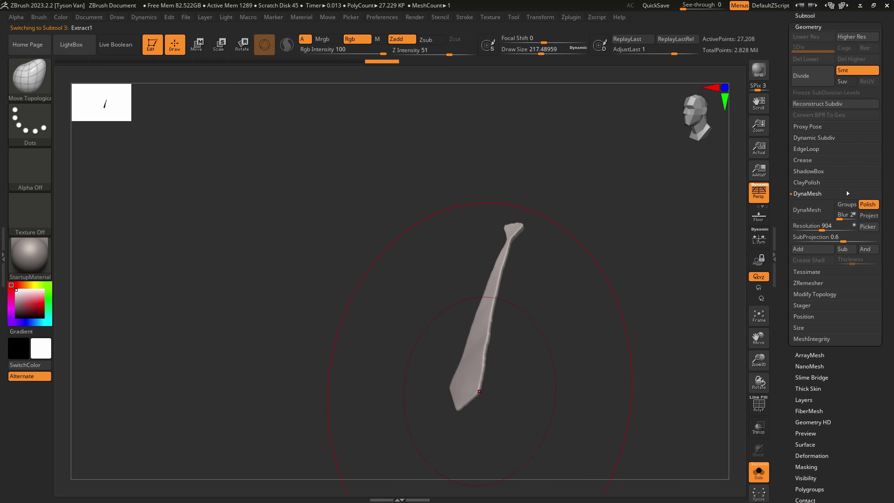
click(811, 209)
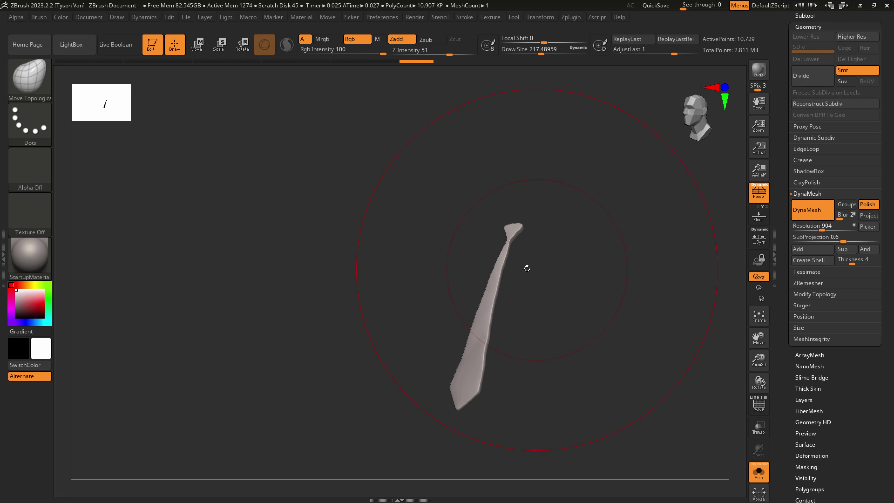
- Set the tie's DynaMesh resolution to 1496 and smooth the narrow neck below the knot
alt+drag(576, 322, 577, 284)
key(ctrl+z)
drag(823, 227, 830, 227)
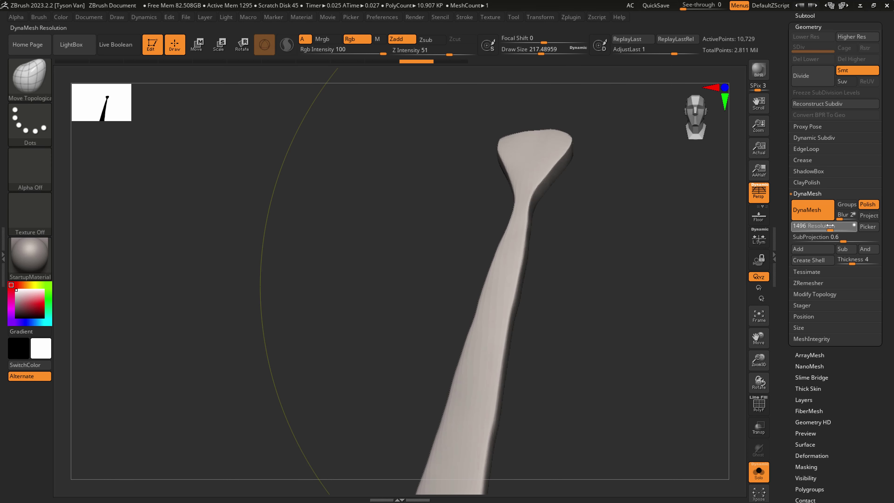
shift+drag(528, 165, 524, 190)
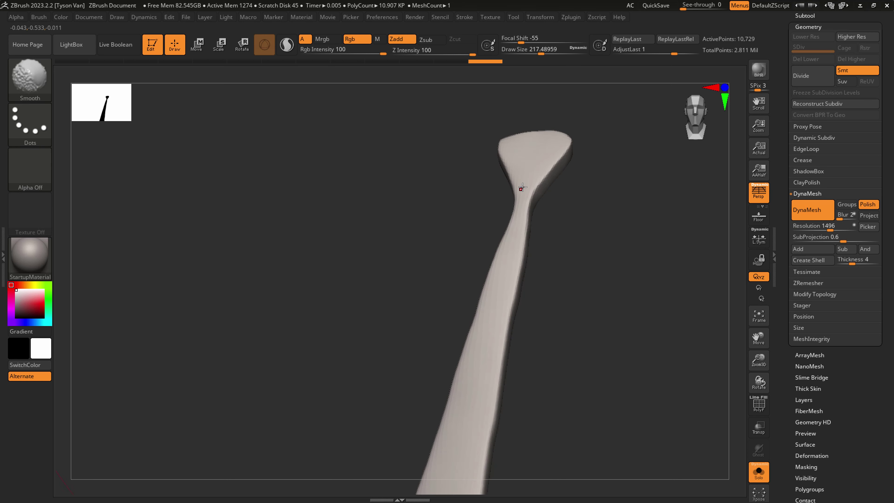
- Puff up the tie knot with the Inflat brush at a draw size of about 18.5, and remesh the tie
drag(366, 186, 341, 229)
click(30, 75)
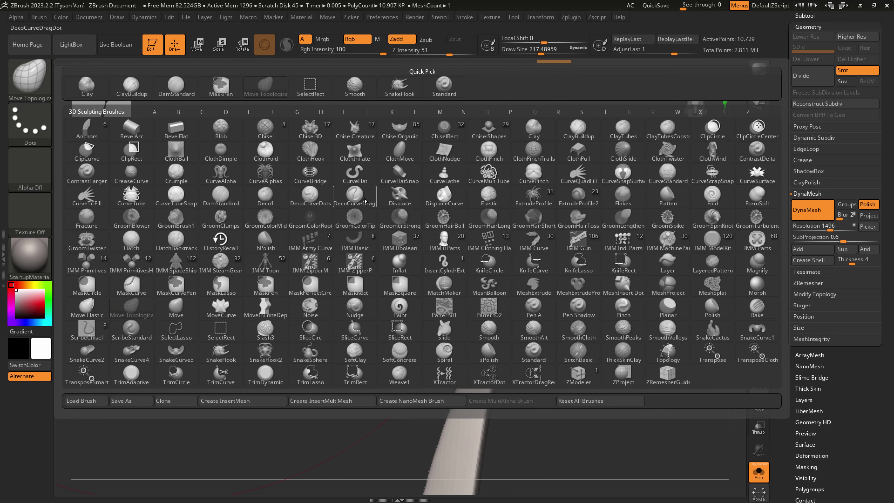
click(403, 266)
key(s)
drag(526, 226, 498, 226)
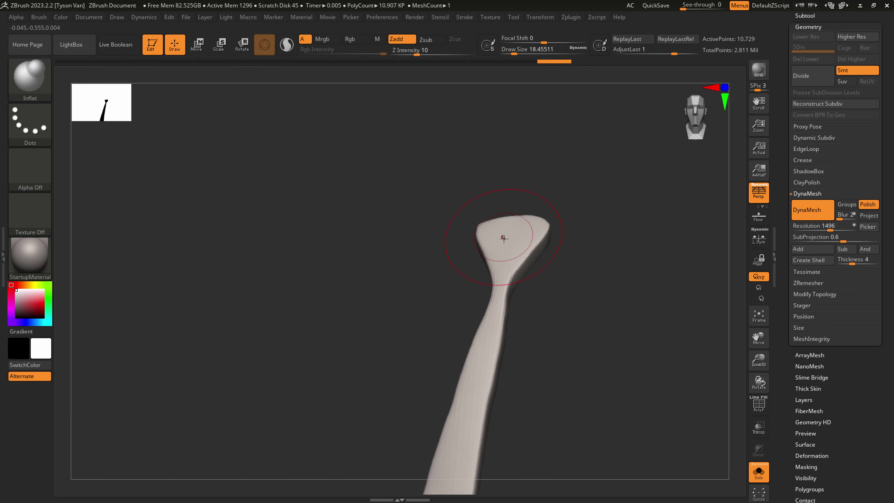
mouse_move(525, 228)
mouse_down()
mouse_move(553, 235)
mouse_move(547, 249)
mouse_up()
ctrl+drag(591, 385, 646, 333)
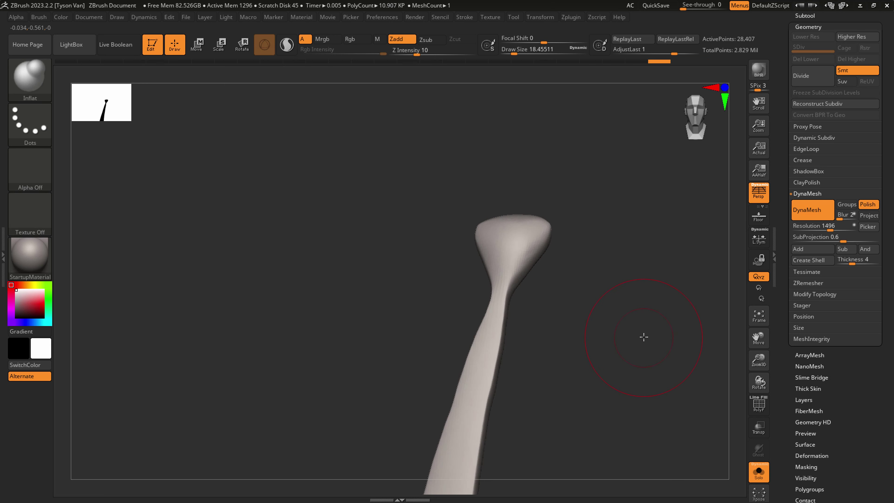
- Build a raised lip around the knot's lower edge with ClayBuildup at a draw size of about 2.6, and smooth the knot above it
alt+drag(542, 308, 489, 323)
key(b)
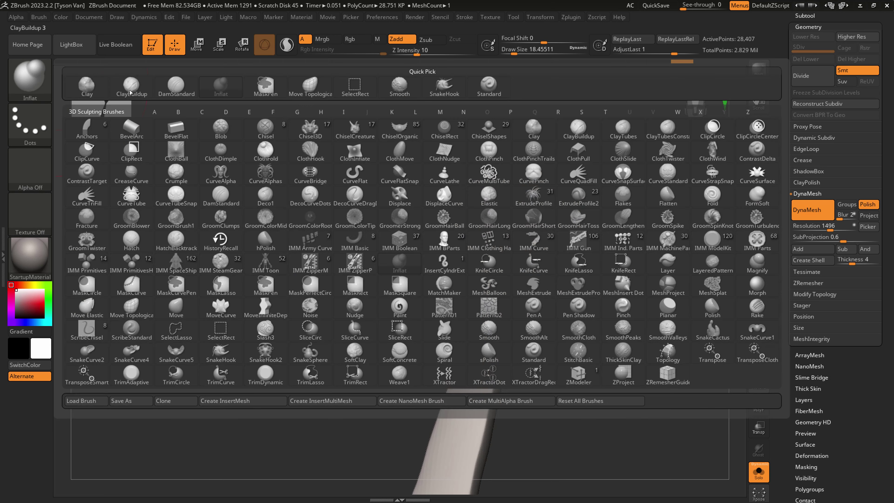
key(c)
key(b)
key(s)
drag(498, 269, 480, 270)
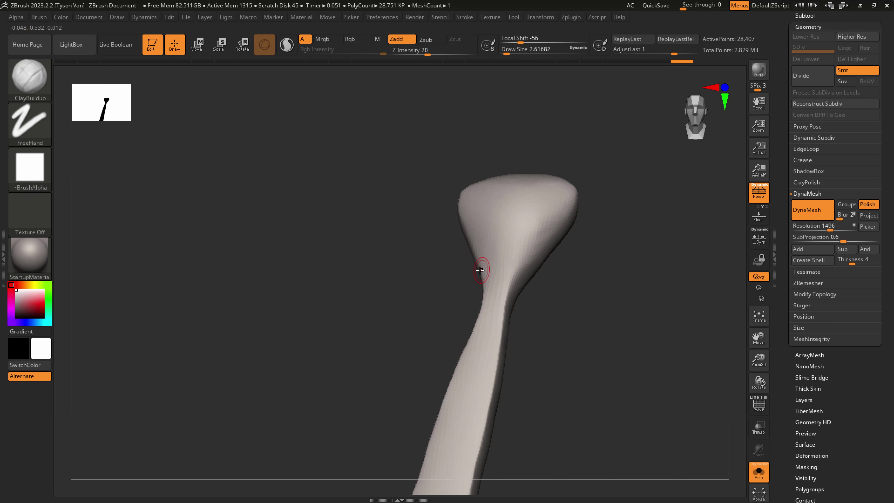
mouse_move(491, 279)
right_down()
mouse_move(509, 275)
mouse_move(479, 271)
right_up()
key(shift)
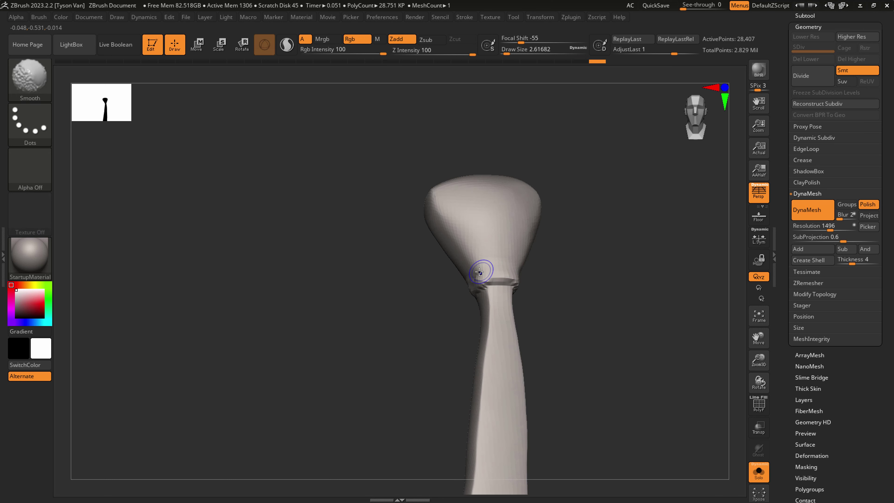
shift+drag(497, 260, 513, 262)
right_drag(514, 262, 543, 277)
- Remesh the tie, raise its DynaMesh resolution to 2328, and remesh it again
ctrl+drag(577, 363, 612, 322)
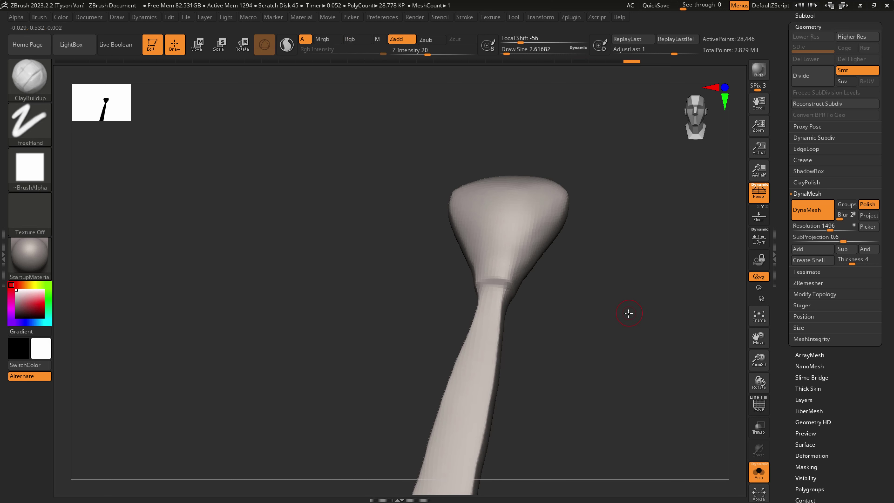
right_drag(540, 334, 579, 319)
drag(830, 226, 842, 225)
ctrl+drag(567, 395, 574, 407)
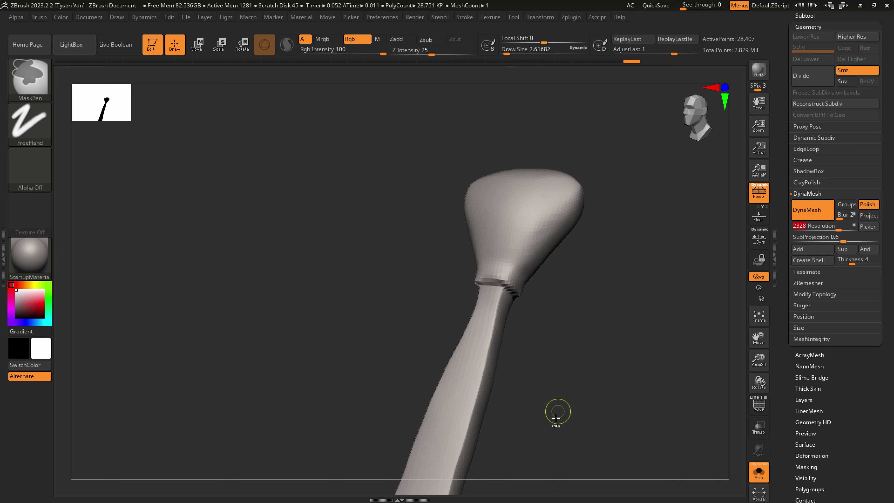
- Carve a sharp crease under the knot's lower lip with DamStandard at a draw size of about 1.8
key(b)
key(d)
key(s)
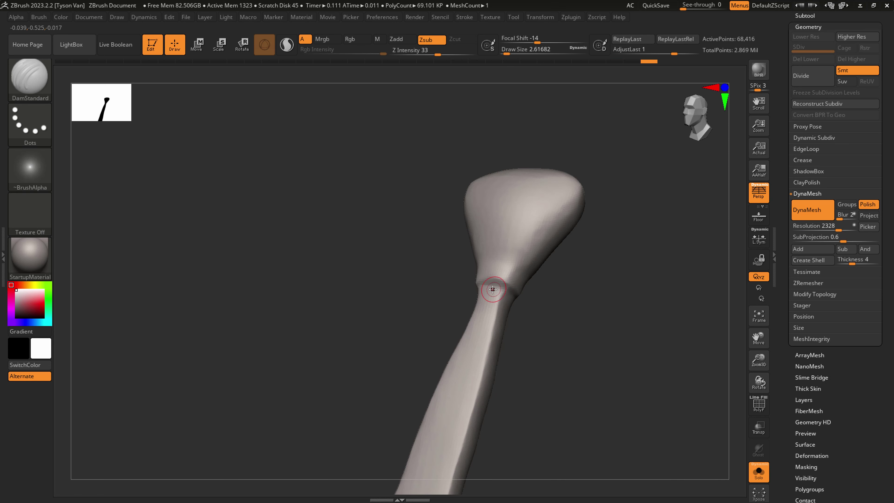
right_drag(493, 296, 514, 296)
key(s)
drag(483, 288, 500, 284)
right_drag(463, 293, 486, 294)
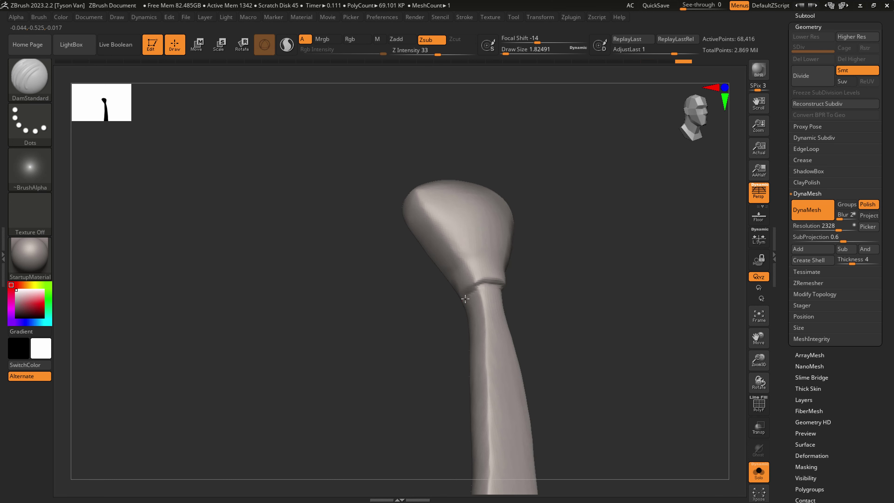
drag(480, 285, 501, 284)
mouse_move(506, 286)
right_down()
mouse_move(481, 286)
mouse_move(502, 300)
right_up()
- Widen the upper blade below the knot with SnakeHook at a draw size of about 7.5, and smooth its surface
key(3)
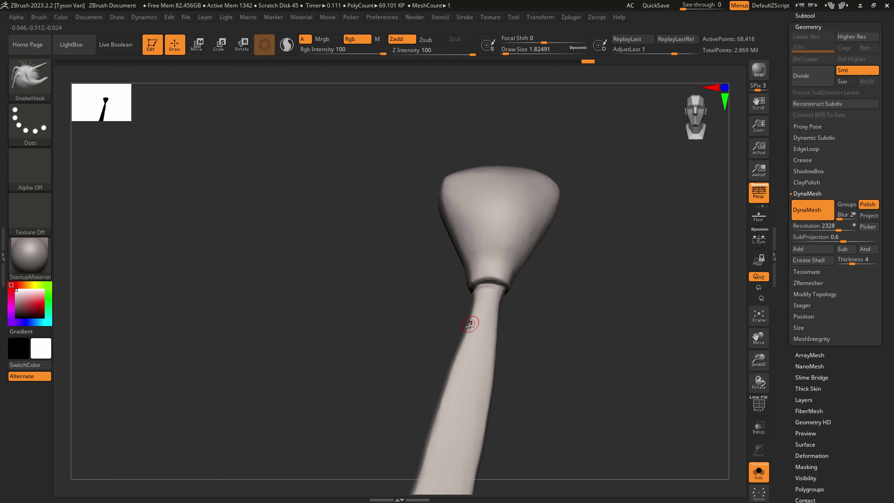
key(s)
mouse_move(471, 325)
mouse_down()
mouse_move(458, 325)
mouse_move(503, 331)
mouse_move(481, 321)
mouse_up()
key(s)
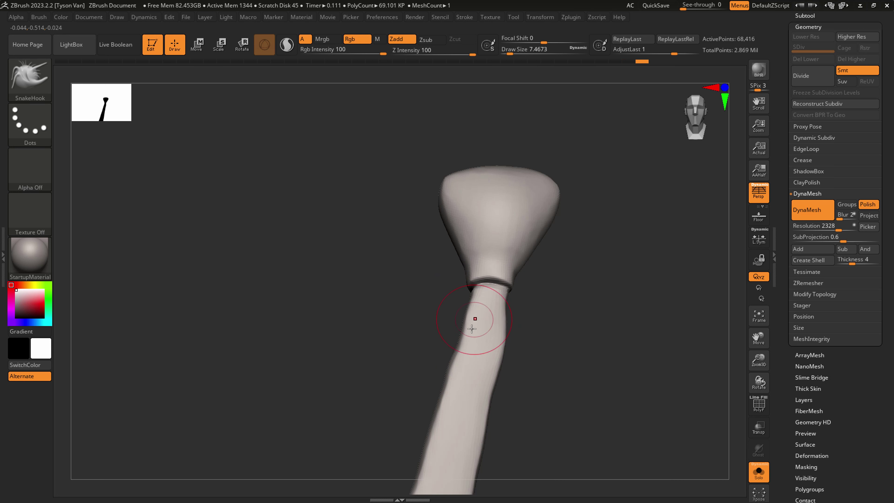
drag(480, 383, 487, 384)
drag(482, 394, 485, 405)
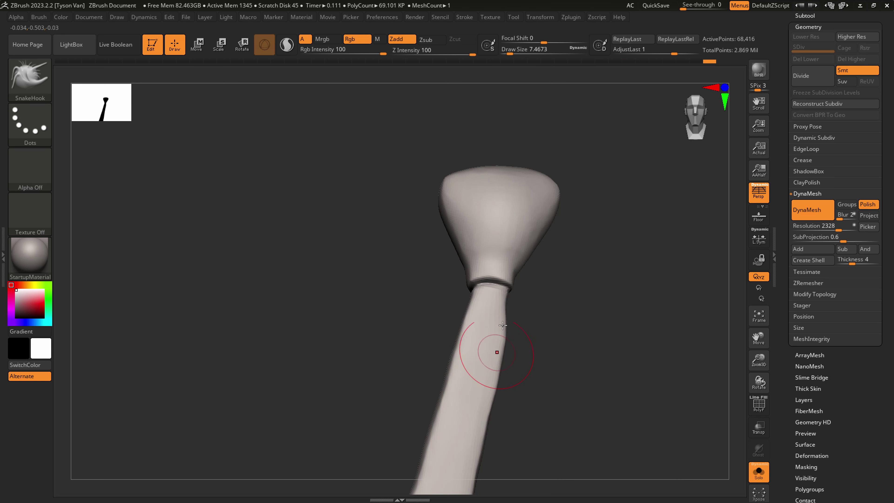
right_drag(502, 303, 493, 307)
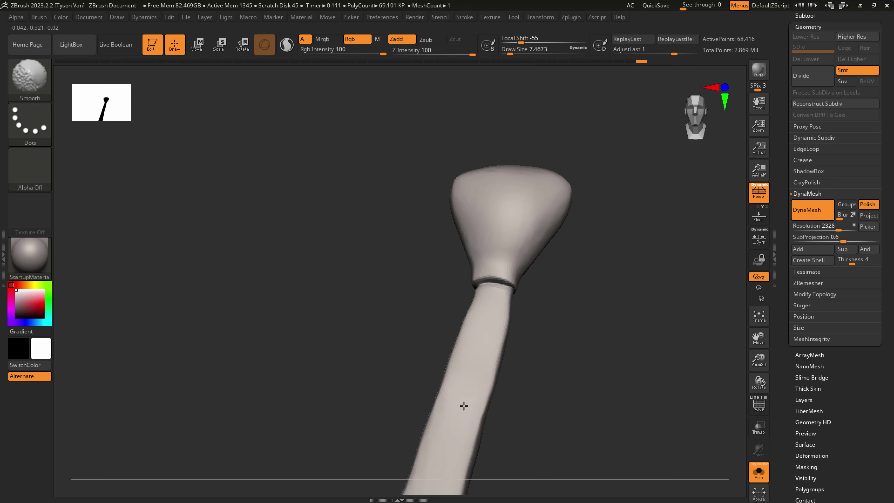
shift+drag(464, 406, 450, 452)
- Carve lengthwise folds into the blade just below the knot with DamStandard at a draw size of about 2.2, remesh, and soften their ends
key(b)
key(d)
key(s)
key(s)
drag(487, 313, 483, 312)
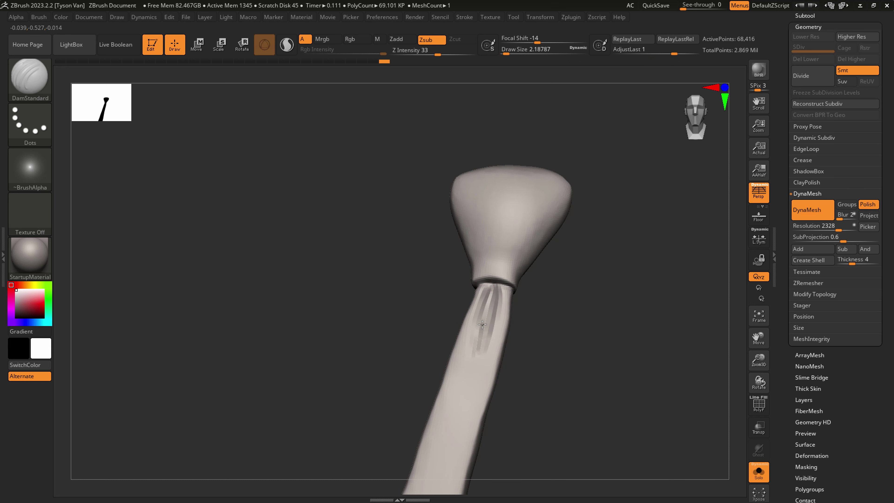
ctrl+drag(550, 391, 609, 312)
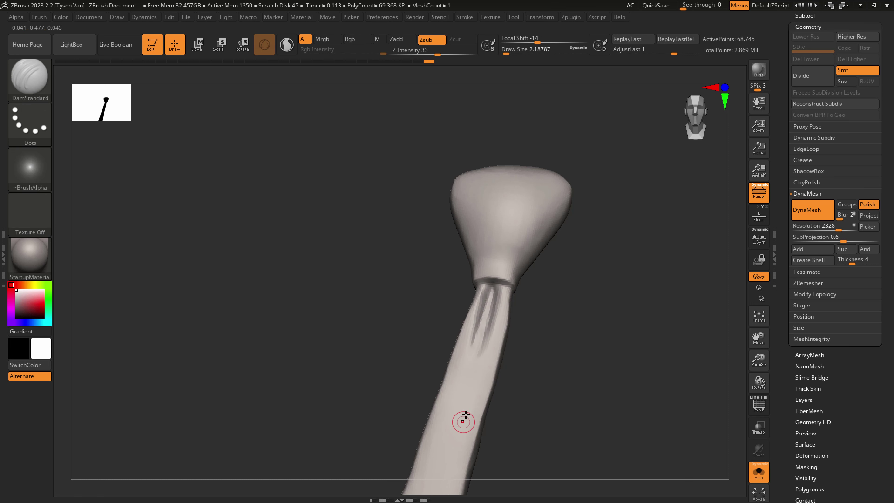
right_drag(466, 415, 475, 387)
shift+drag(482, 353, 490, 340)
shift+drag(472, 371, 467, 402)
- Pull the upper blade's side edges outward with SnakeHook at a draw size of about 17
key(b)
key(s)
key(h)
key(s)
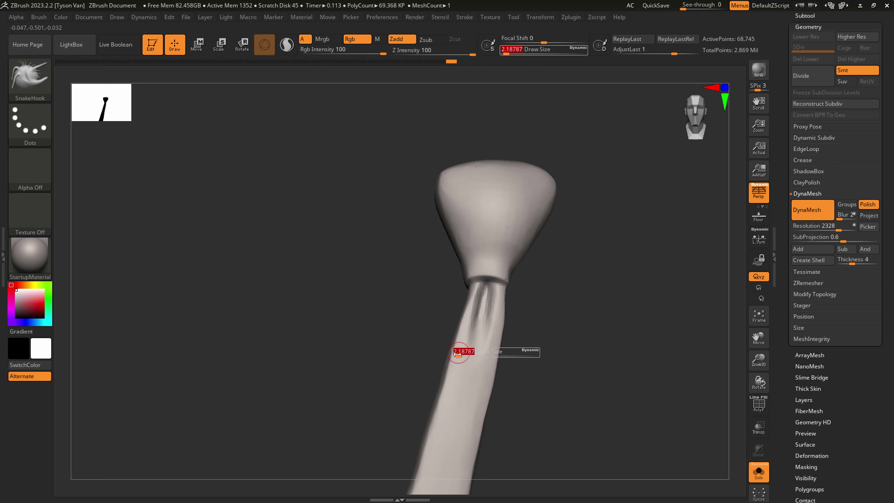
drag(462, 353, 445, 358)
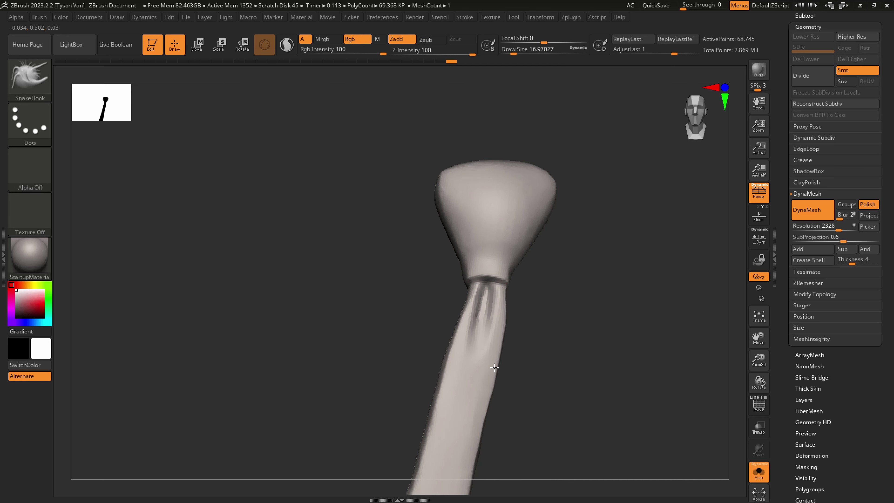
drag(452, 415, 439, 413)
ctrl+right_drag(452, 401, 465, 352)
alt+right_drag(495, 392, 496, 278)
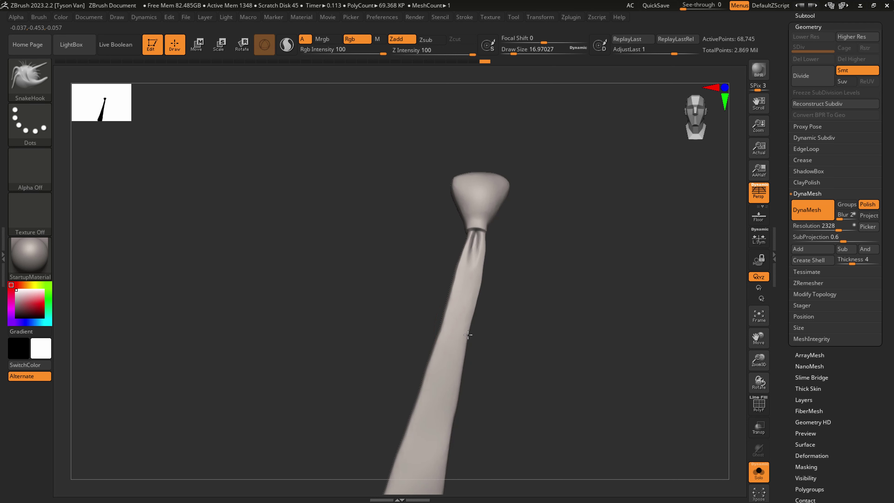
- Show the whole character and move the tie knot up between the collar flaps with SnakeHook at a draw size of about 172
click(761, 473)
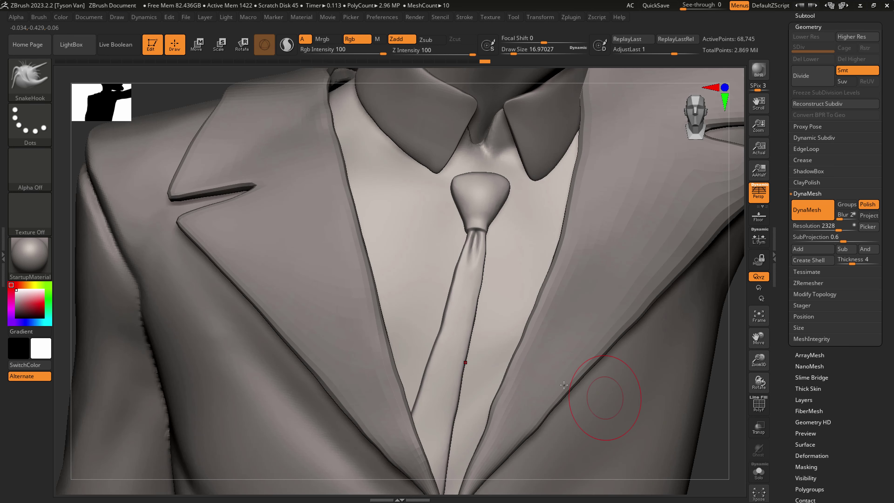
ctrl+right_drag(566, 386, 526, 264)
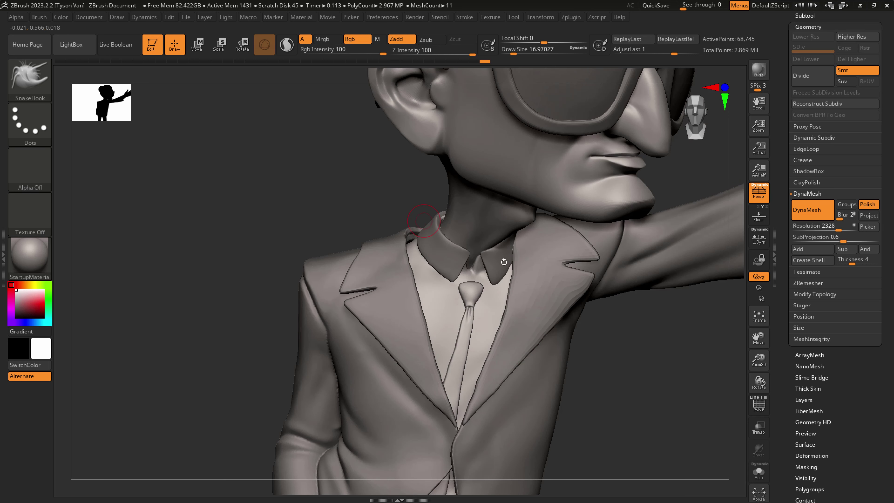
key(s)
mouse_move(472, 299)
mouse_down()
mouse_move(486, 300)
mouse_move(471, 301)
mouse_move(469, 293)
mouse_move(479, 302)
mouse_move(471, 298)
mouse_move(472, 282)
mouse_up()
key(s)
right_drag(465, 272, 483, 275)
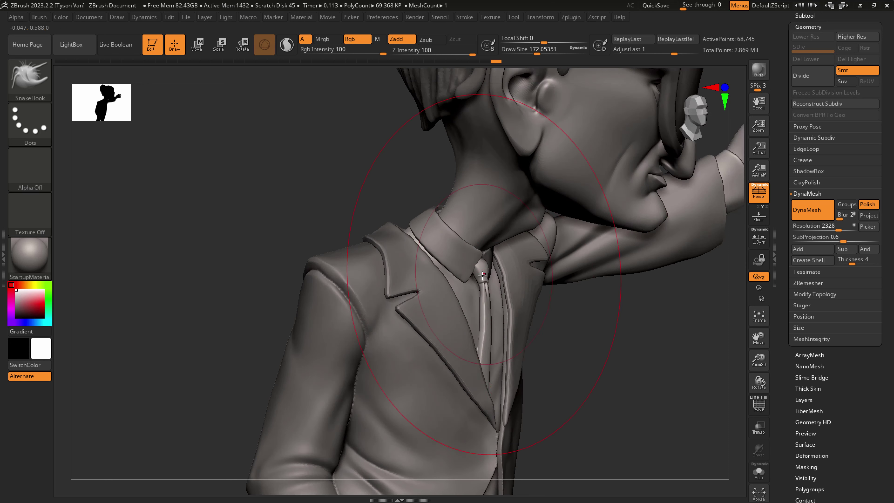
drag(479, 277, 481, 277)
right_drag(483, 282, 465, 285)
- Reshape the tie's knot and blade within the jacket opening with SnakeHook, using draw sizes of about 29, 49, 41 and 108
key(s)
mouse_move(474, 324)
mouse_down()
mouse_move(459, 325)
mouse_move(458, 350)
mouse_up()
key(s)
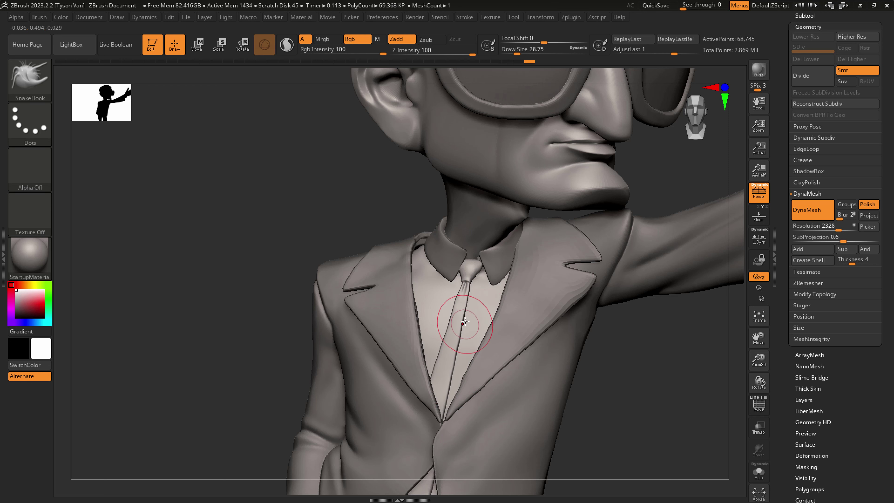
key(])
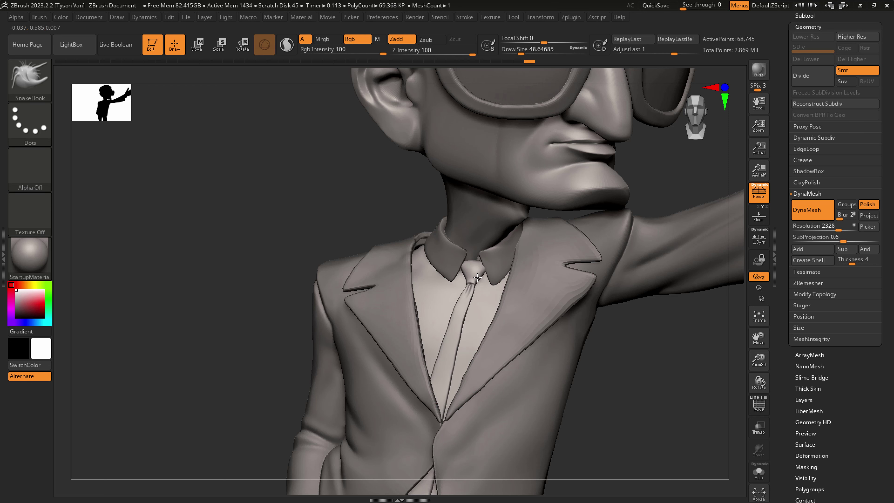
right_drag(477, 276, 500, 319)
key([)
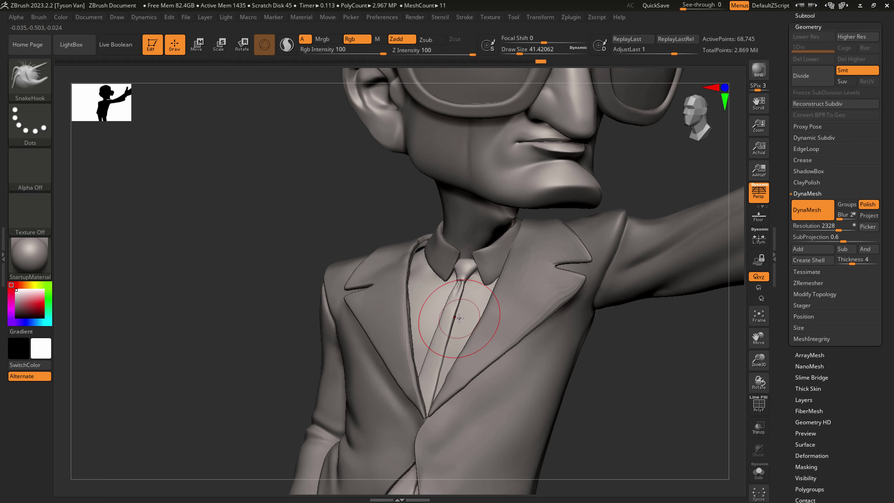
right_drag(441, 392, 460, 391)
key(s)
mouse_move(436, 390)
mouse_down()
mouse_move(445, 392)
mouse_move(440, 405)
mouse_up()
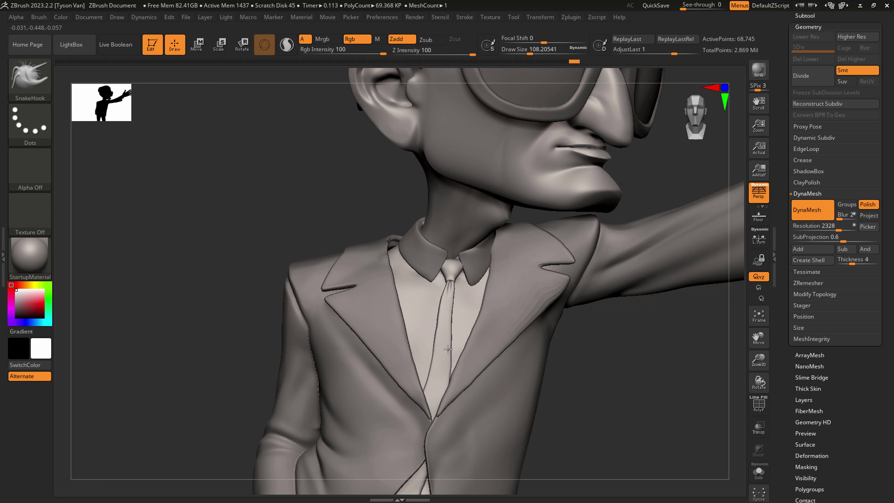
- Position the tie's pointed lower end at the trouser waistband with SnakeHook, using draw sizes of about 187 and 149
mouse_move(446, 365)
ctrl+right_down()
mouse_move(457, 400)
mouse_move(460, 311)
ctrl+right_up()
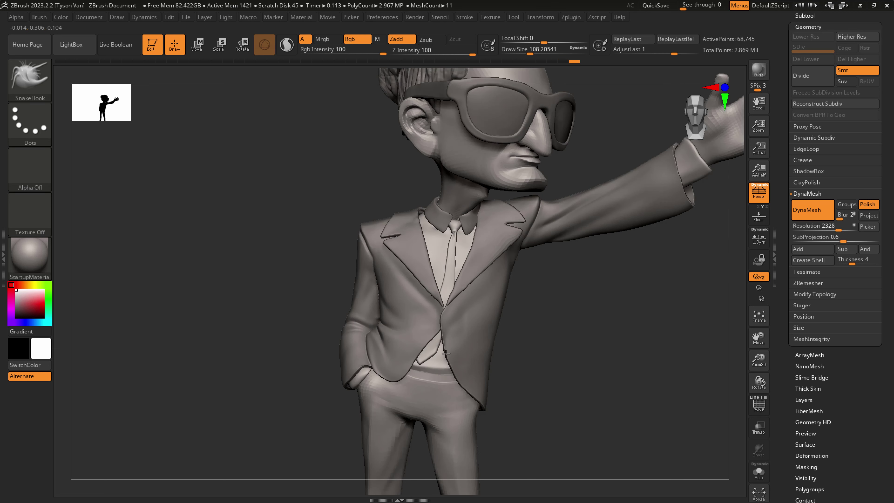
key(s)
drag(430, 370, 438, 371)
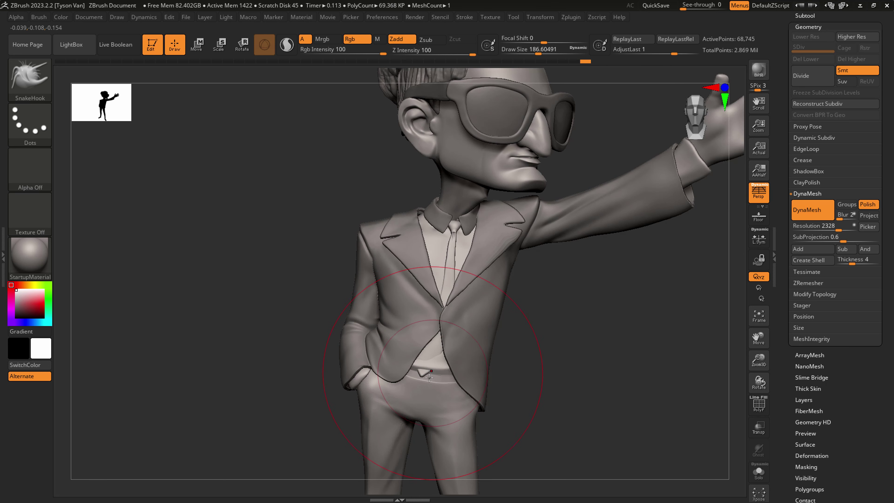
mouse_move(433, 367)
right_down()
mouse_move(443, 367)
mouse_move(430, 376)
right_up()
key(s)
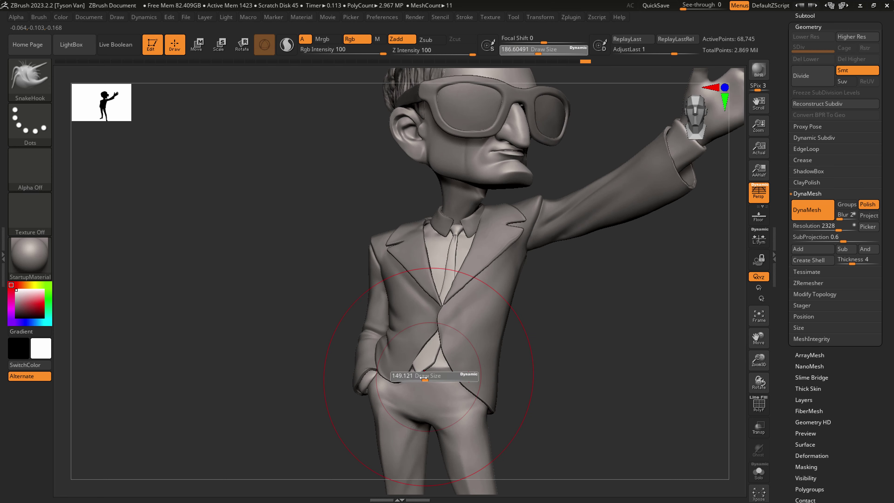
drag(430, 375, 421, 376)
right_drag(419, 380, 421, 374)
drag(409, 371, 406, 370)
- Refine the tie's lower blade so it sits close to the shirt, with SnakeHook at draw sizes of about 65 and 132
key(s)
drag(421, 352, 421, 352)
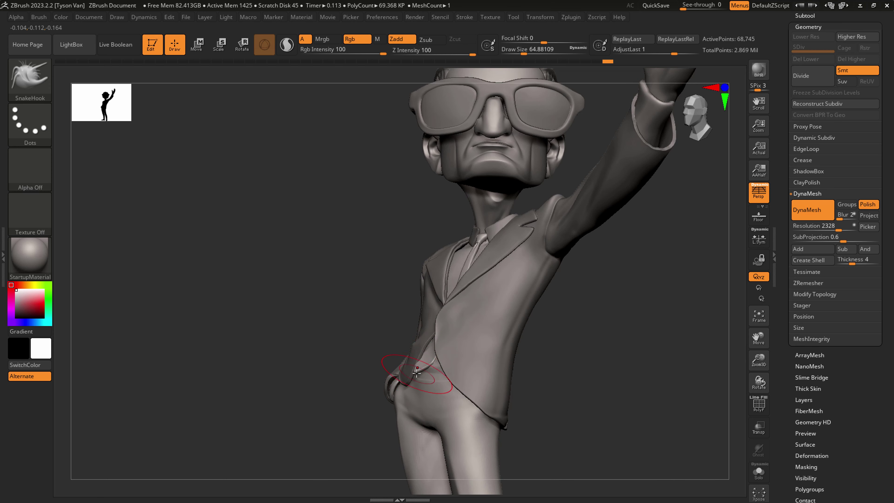
mouse_move(450, 348)
right_down()
mouse_move(425, 323)
mouse_move(435, 366)
right_up()
key(s)
drag(435, 366, 433, 368)
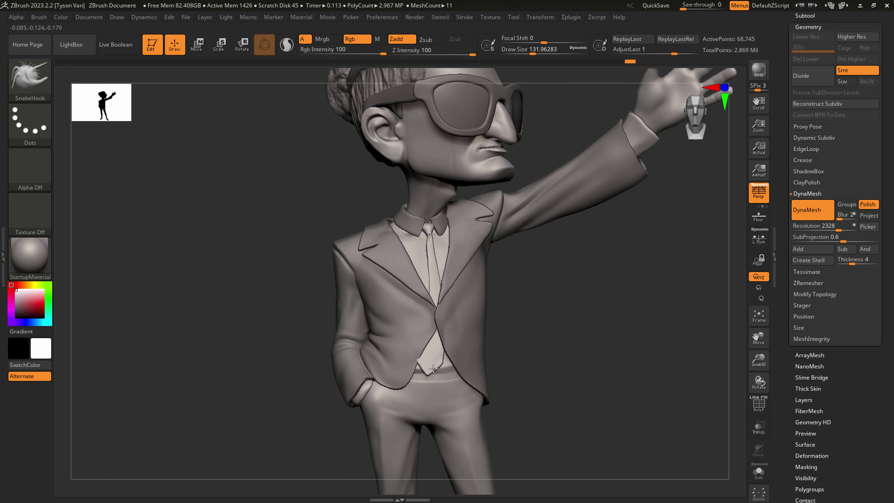
- Select the jacket mesh and reshape its front opening edge beside the tie with SnakeHook at draw sizes of about 59 and 46
mouse_move(434, 360)
ctrl+right_down()
mouse_move(437, 347)
mouse_move(472, 383)
ctrl+right_up()
alt+click(478, 382)
key(s)
drag(473, 383, 463, 382)
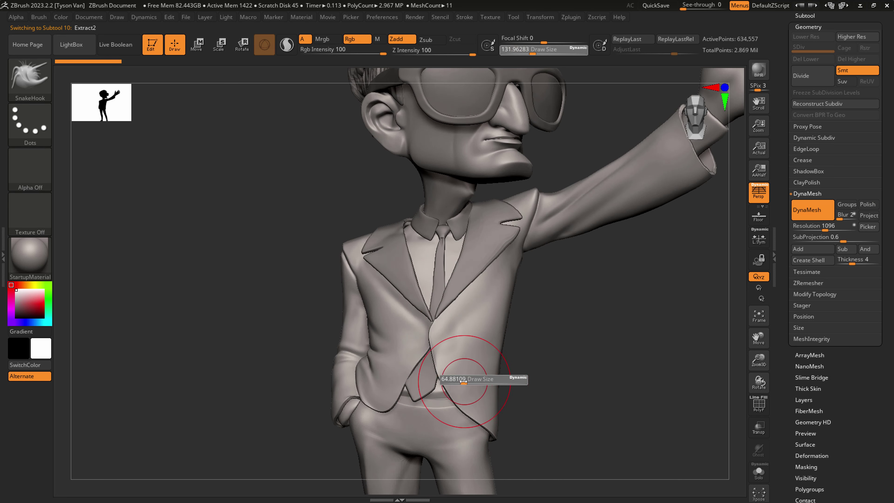
right_drag(452, 364, 440, 364)
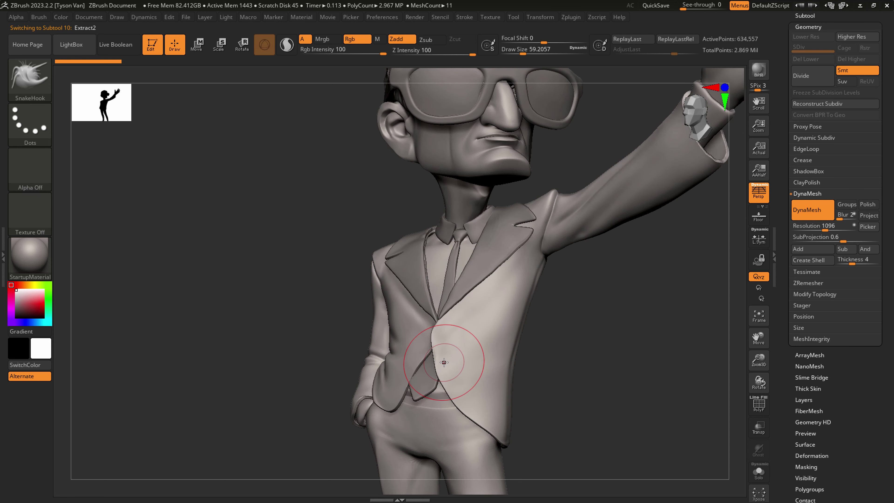
click(34, 83)
key(s)
drag(445, 377, 444, 373)
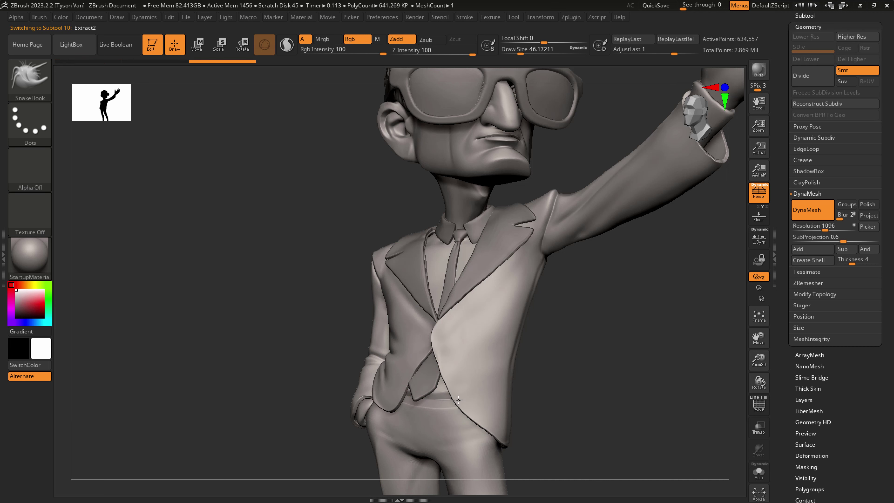
key(shift)
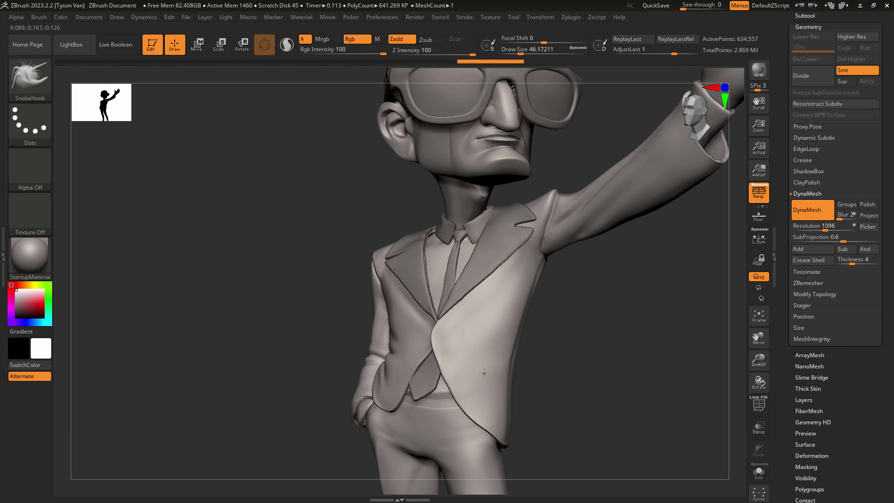
- Insert a cross-patterned IMM Parts button on the jacket front just below the lapels, using a draw size of about 22
click(30, 78)
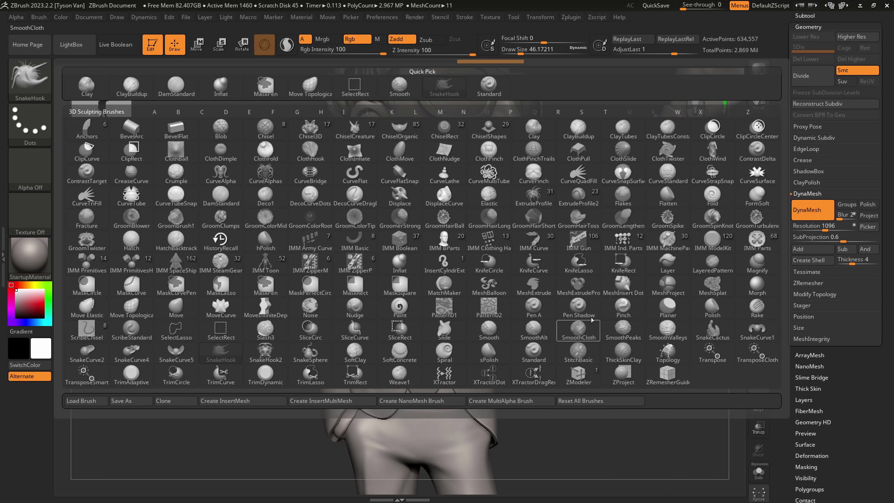
mouse_move(766, 247)
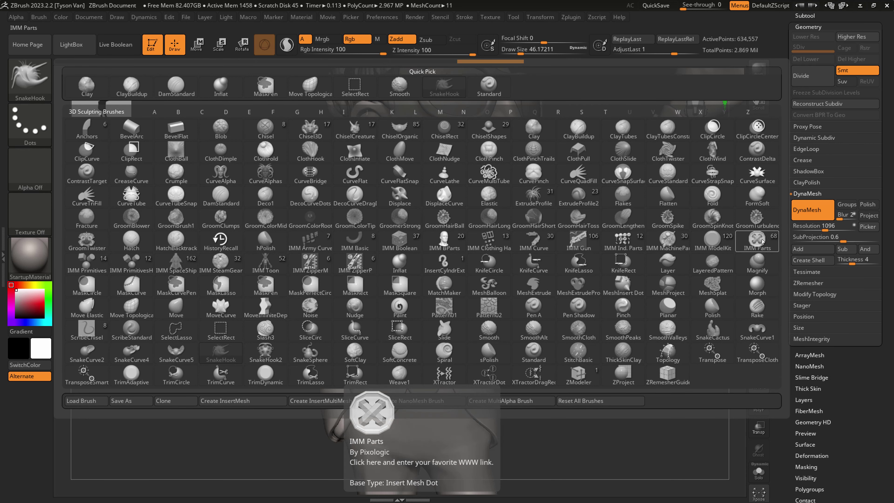
click(762, 242)
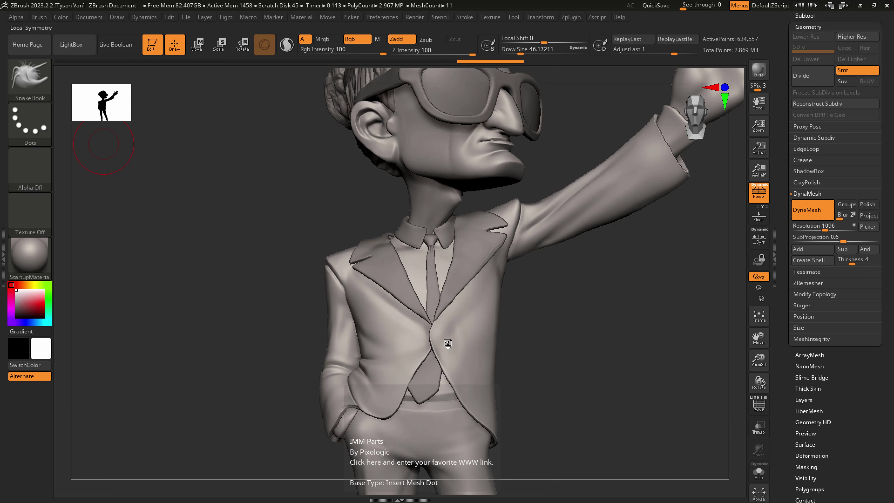
ctrl+right_drag(444, 354, 451, 399)
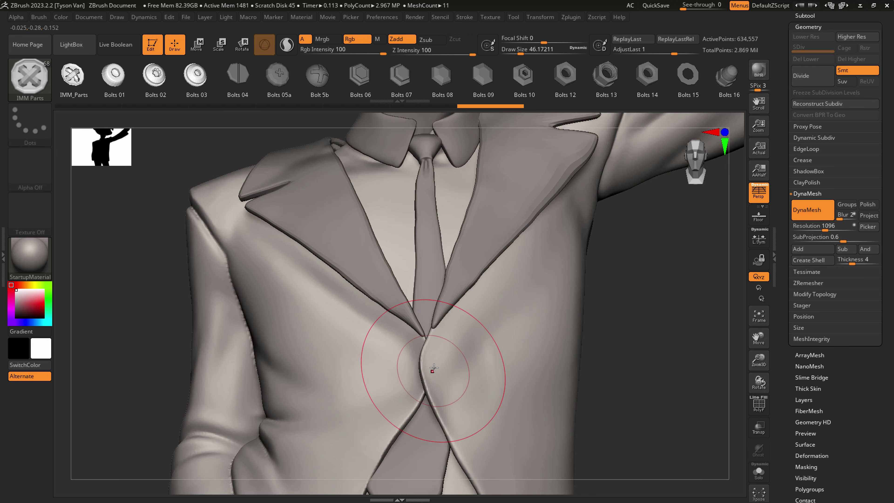
key(s)
drag(435, 367, 438, 372)
right_drag(444, 360, 454, 366)
key(ctrl+z)
drag(438, 358, 438, 362)
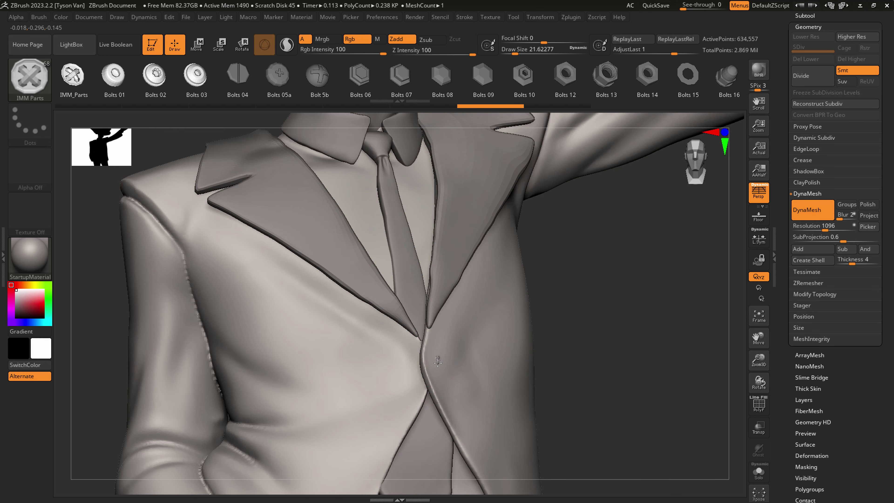
key(ctrl+shift+z)
key(ctrl+shift+z)
key(ctrl+shift+z)
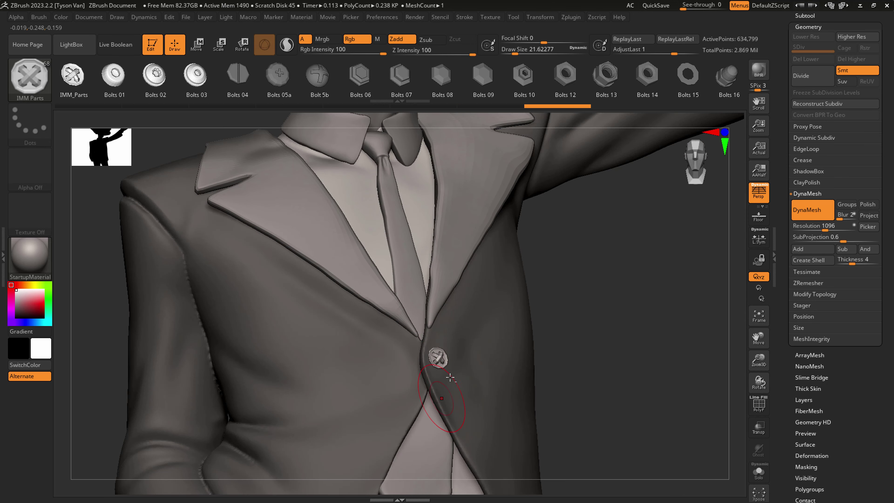
- Thicken the inserted jacket button with the Inflate deformation
scroll(820, 417, down, 2)
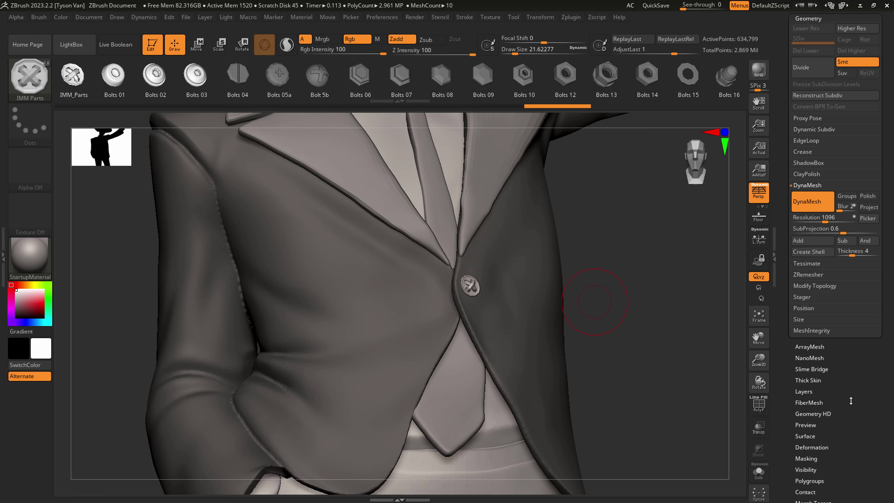
click(816, 415)
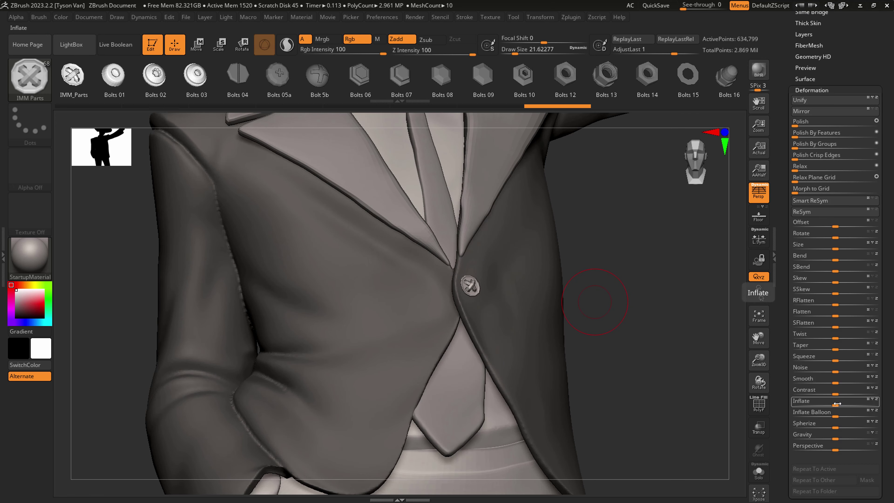
drag(836, 404, 837, 405)
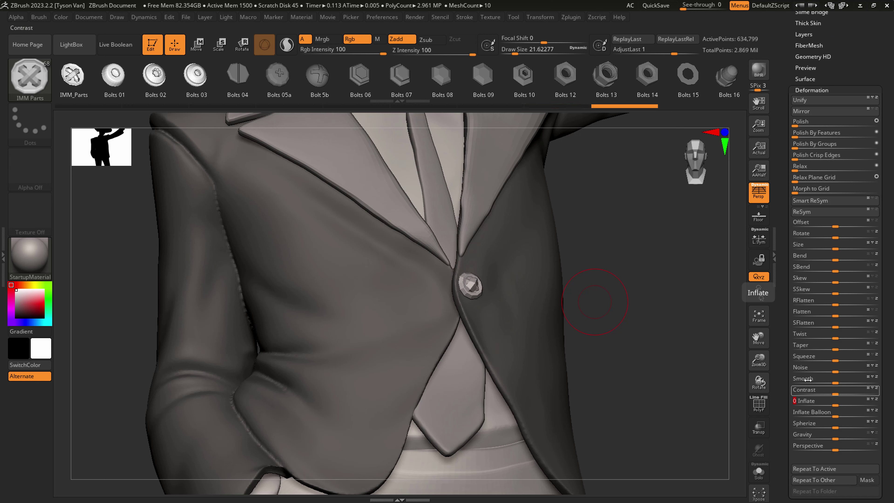
key(ctrl+z)
drag(829, 400, 829, 399)
key(ctrl+z)
key(Return)
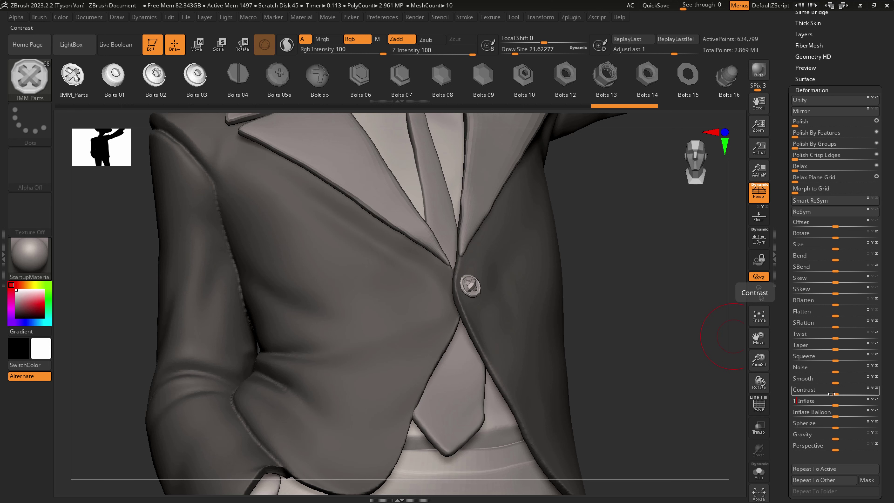
key(Return)
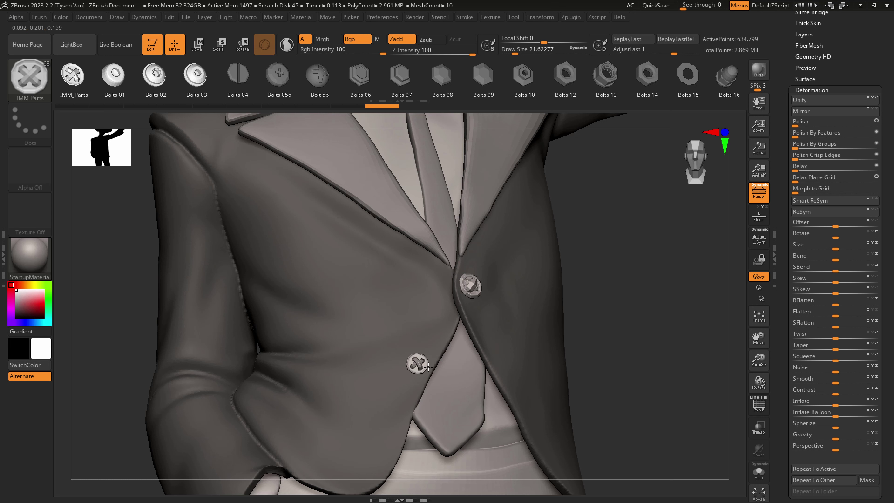
- Insert a second button on the opposite jacket front beside the tie's lower blade and inflate it
drag(429, 367, 430, 364)
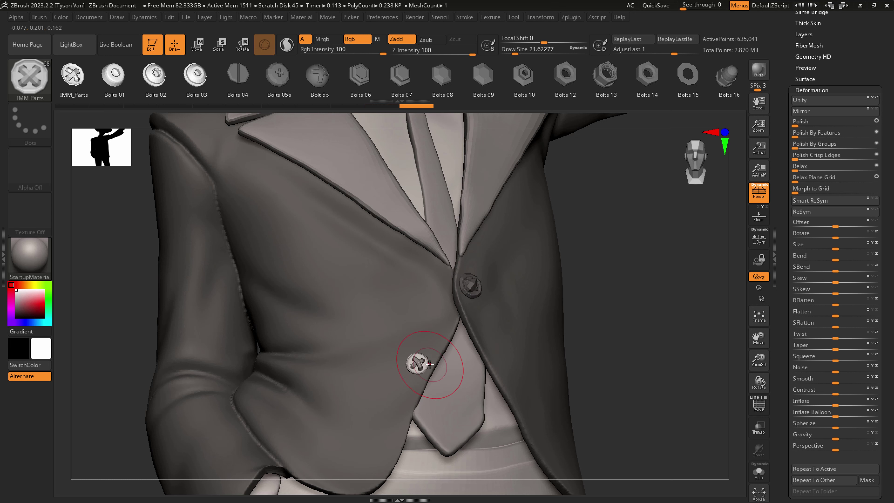
click(825, 399)
key(ctrl+z)
key(ctrl+z)
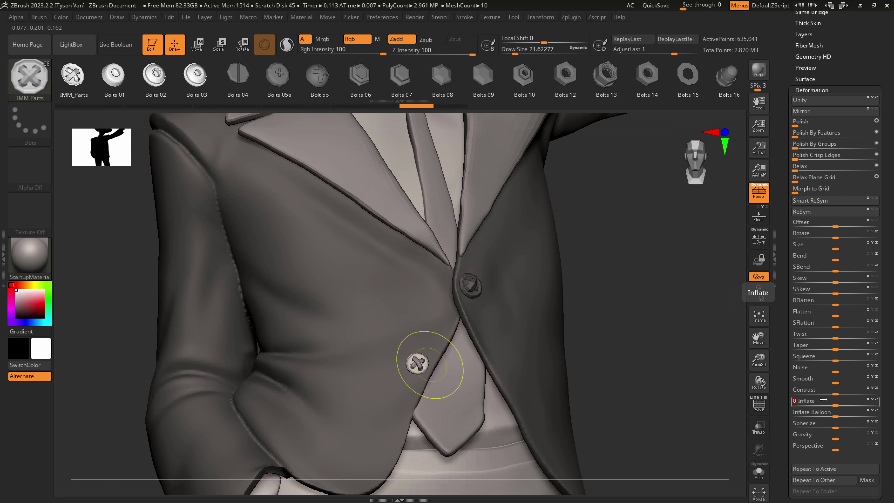
key(Return)
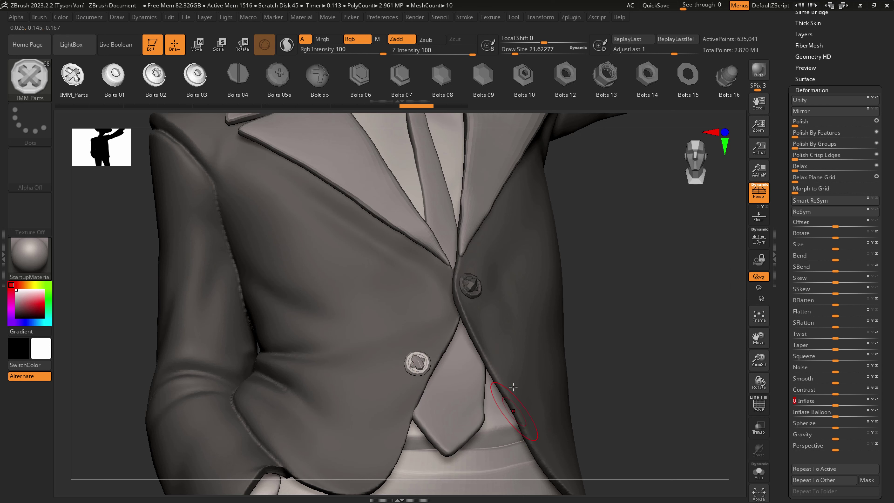
- Adjust the lower button's size and position on the jacket with the transform gizmo, and clear the mask from the jacket
right_drag(503, 352, 672, 386)
ctrl+drag(673, 400, 696, 373)
right_drag(505, 352, 573, 366)
key(ctrl+z)
click(224, 46)
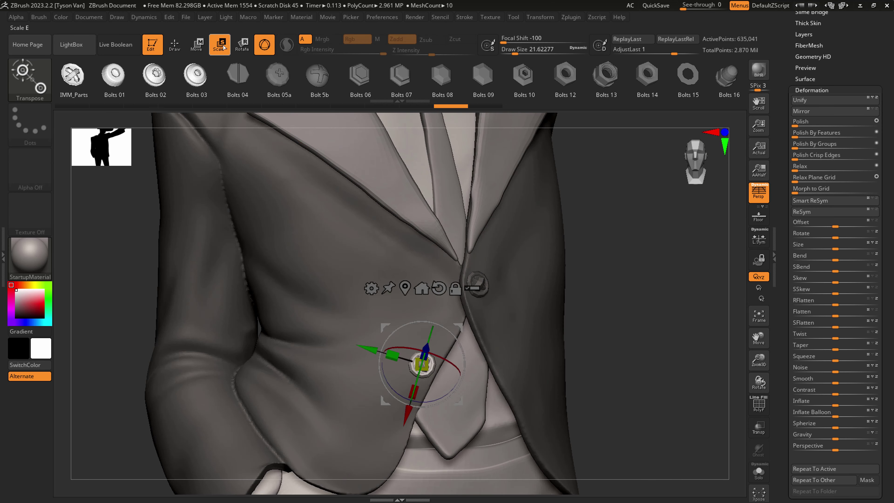
drag(423, 365, 429, 367)
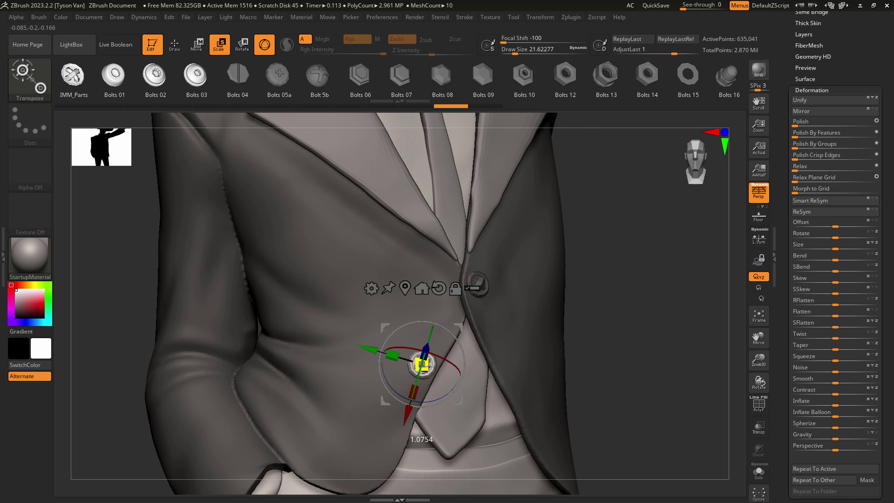
key(ctrl+shift+z)
key(ctrl+shift+z)
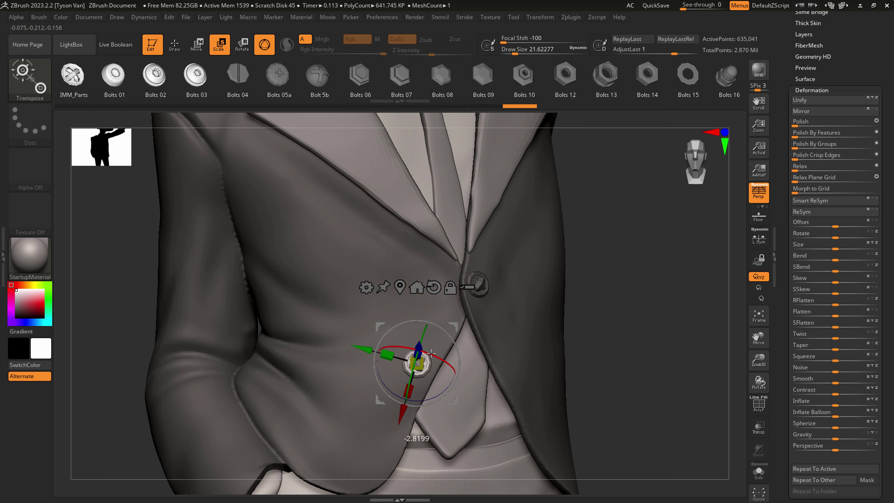
key(q)
ctrl+click(630, 334)
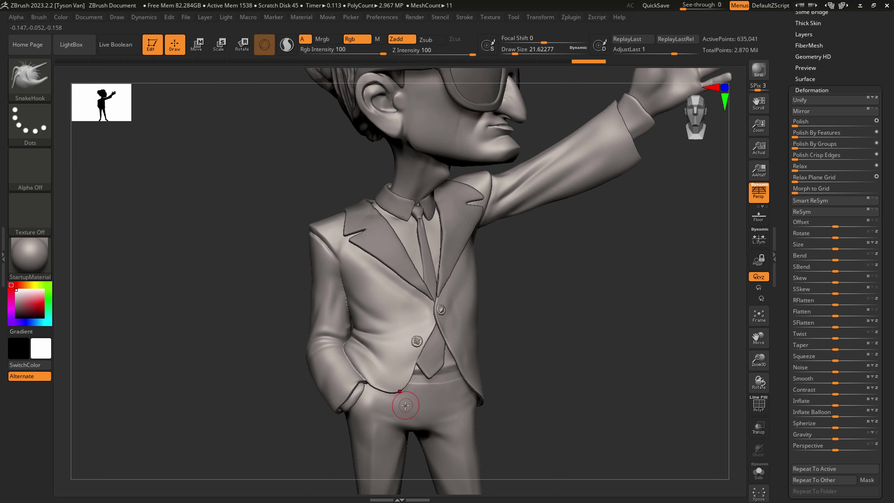
- Carve a side seam down the jacket from below the raised arm towards the hem with DamStandard at a draw size of about 12
key(s)
mouse_move(406, 405)
mouse_down()
mouse_move(404, 392)
mouse_move(392, 392)
mouse_move(394, 370)
mouse_up()
right_drag(390, 343, 335, 338)
right_drag(497, 351, 431, 347)
key(b)
key(d)
key(s)
drag(522, 331, 536, 272)
mouse_move(534, 278)
right_down()
mouse_move(510, 295)
mouse_move(468, 292)
right_up()
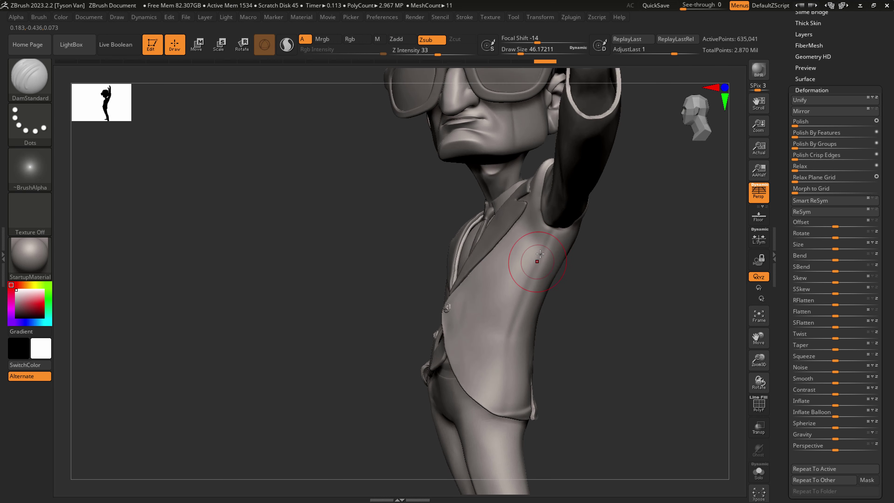
key(s)
mouse_move(547, 251)
mouse_down()
mouse_move(540, 249)
mouse_move(551, 230)
mouse_up()
key(s)
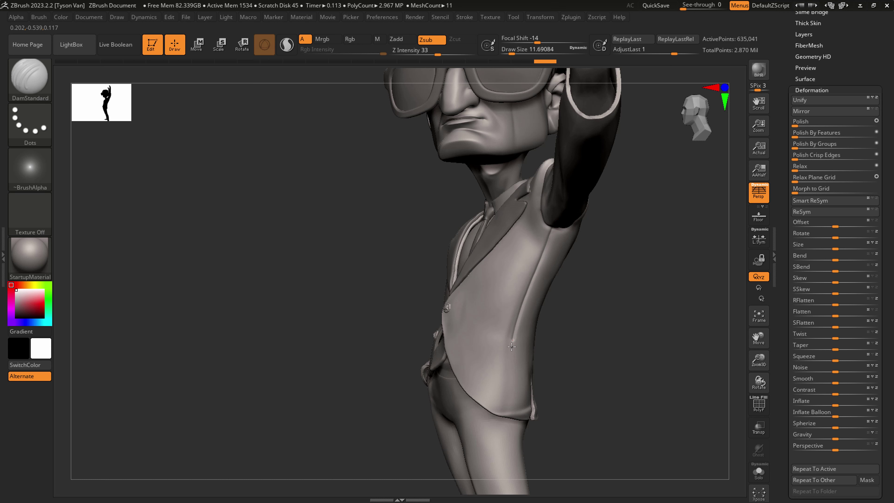
drag(510, 411, 509, 416)
right_drag(508, 410, 542, 411)
drag(504, 368, 502, 368)
- Mask a slanted rectangular pocket flap on the jacket front below the raised arm with MaskPen at a draw size of about 7.5
right_drag(502, 367, 481, 335)
mouse_move(465, 342)
ctrl+mouse_down()
mouse_move(469, 332)
mouse_move(488, 338)
ctrl+mouse_up()
key(s)
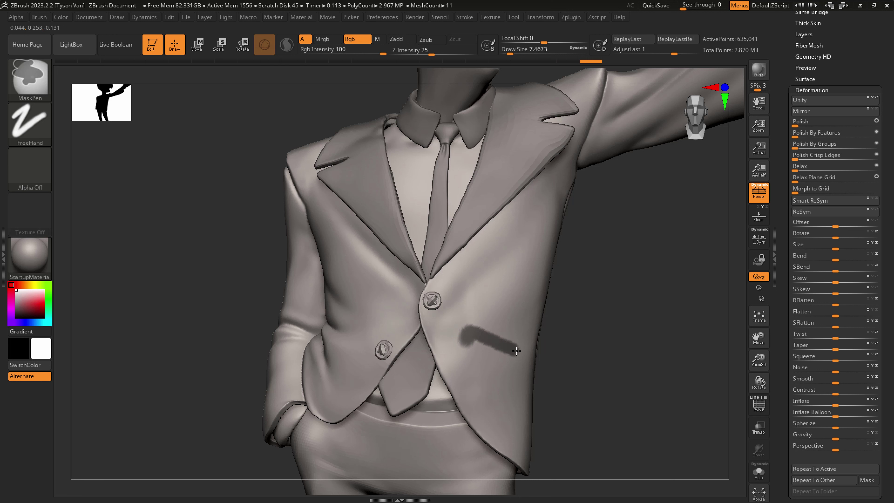
ctrl+drag(513, 370, 479, 360)
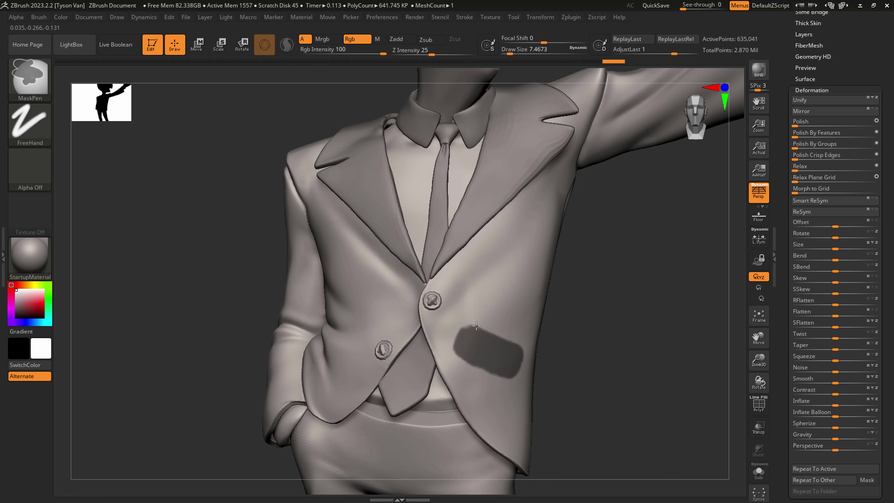
- Mask a matching pocket flap on the jacket front beside the lowered arm and refine its edges at a draw size of about 3.1
right_drag(480, 304, 518, 305)
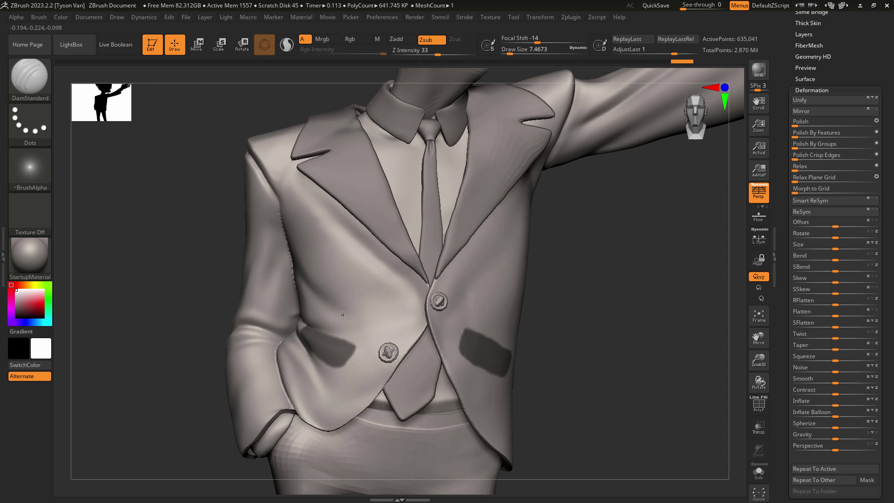
right_drag(353, 335, 305, 342)
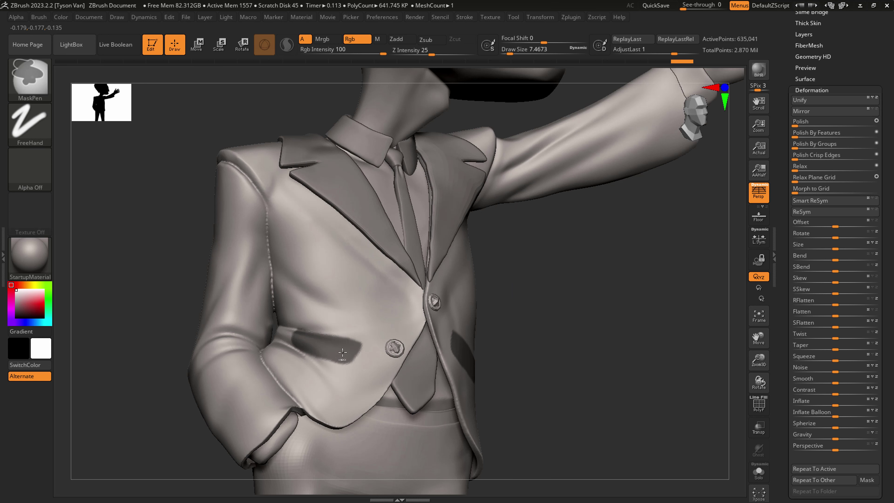
key(s)
click(300, 325)
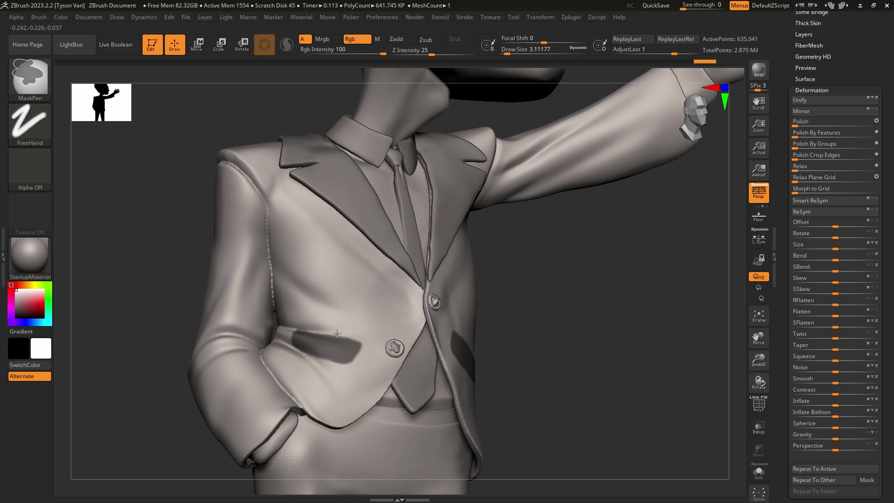
right_drag(389, 332, 363, 332)
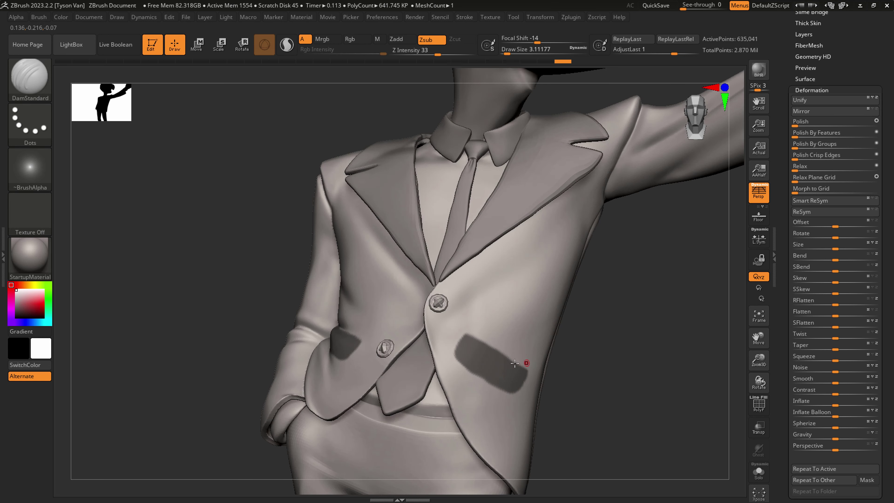
- Extend and clean up the masked pocket flap beside the lowered arm with MaskPen at a draw size of about 3.1
right_drag(515, 362, 500, 362)
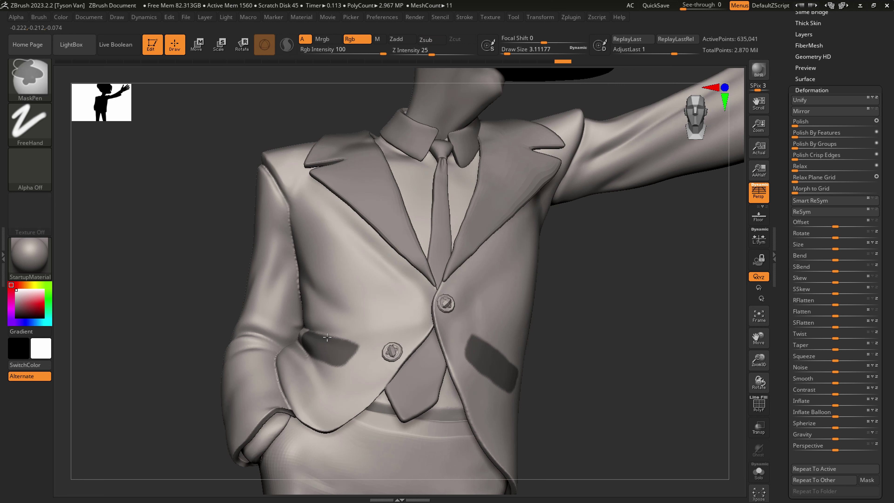
ctrl+click(351, 346)
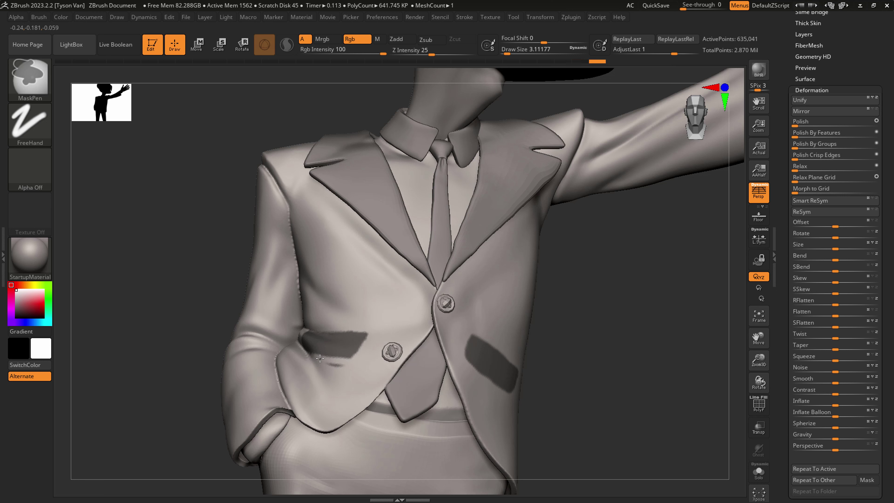
right_drag(334, 363, 391, 359)
ctrl+drag(318, 356, 293, 355)
right_drag(378, 334, 368, 332)
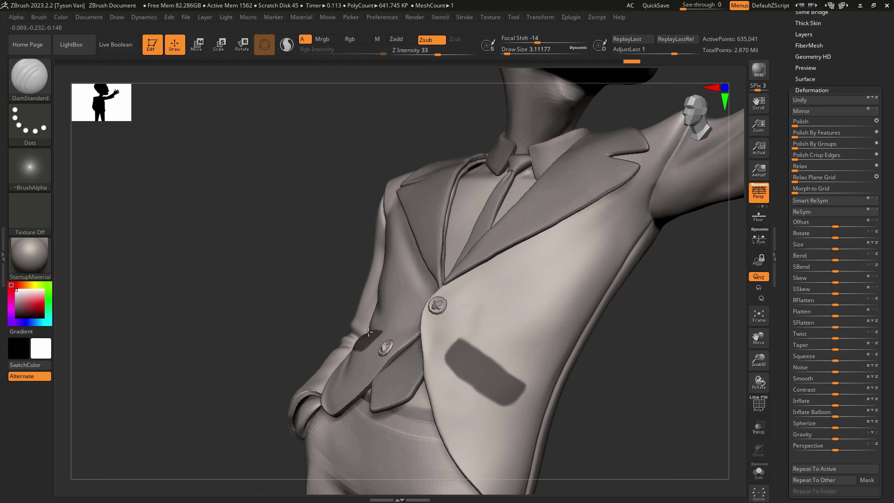
key(ctrl)
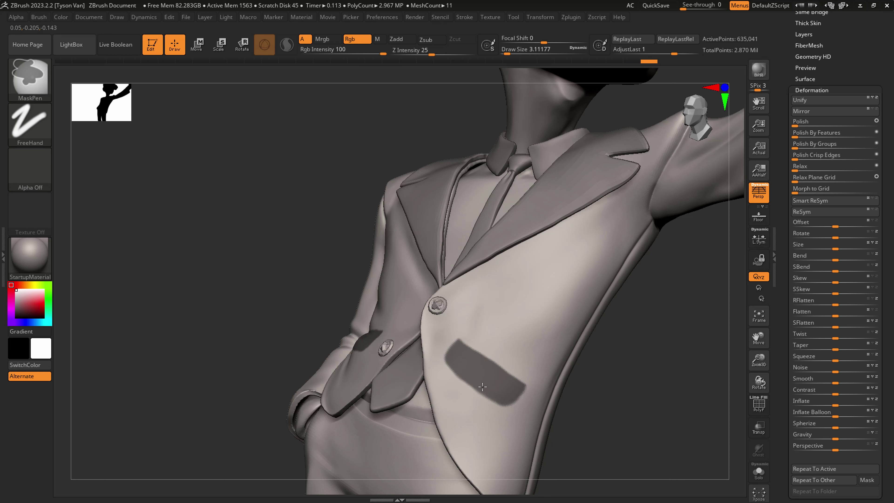
key(ctrl+shift+z)
- Extract the two masked pocket flaps from the jacket as a new subtool with a thickness of 0.00458
scroll(824, 110, up, 3)
click(804, 44)
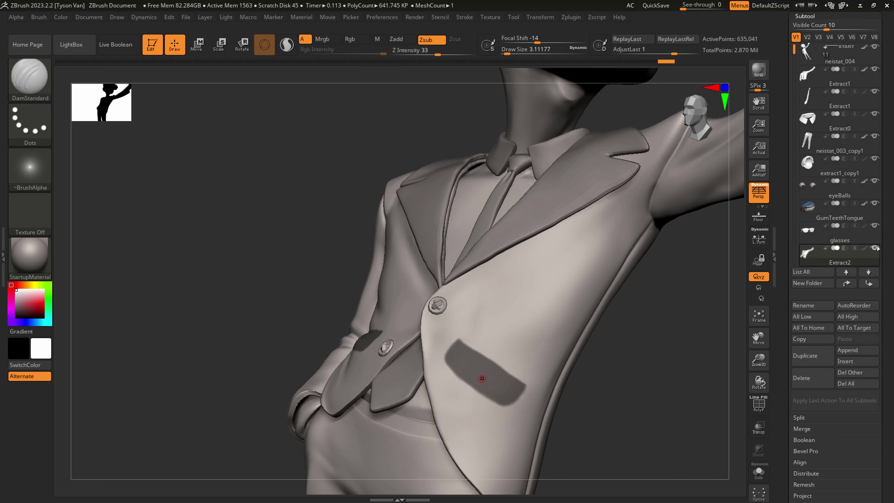
drag(889, 305, 883, 208)
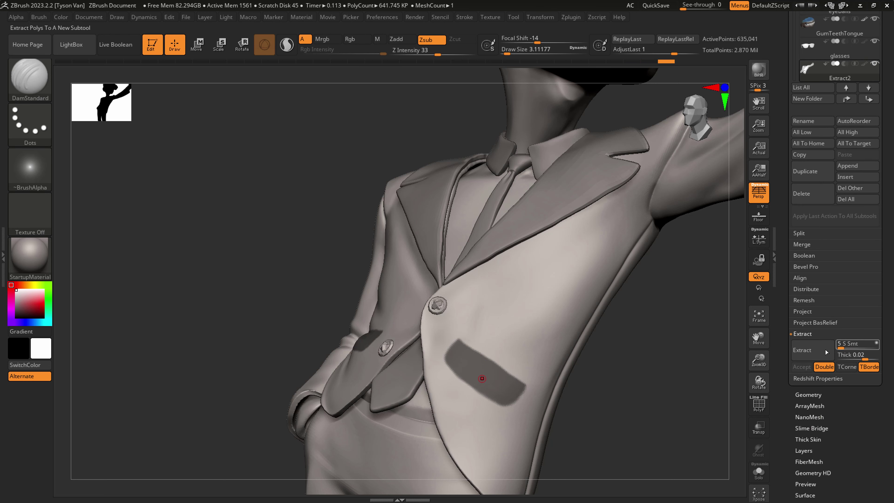
drag(859, 355, 861, 357)
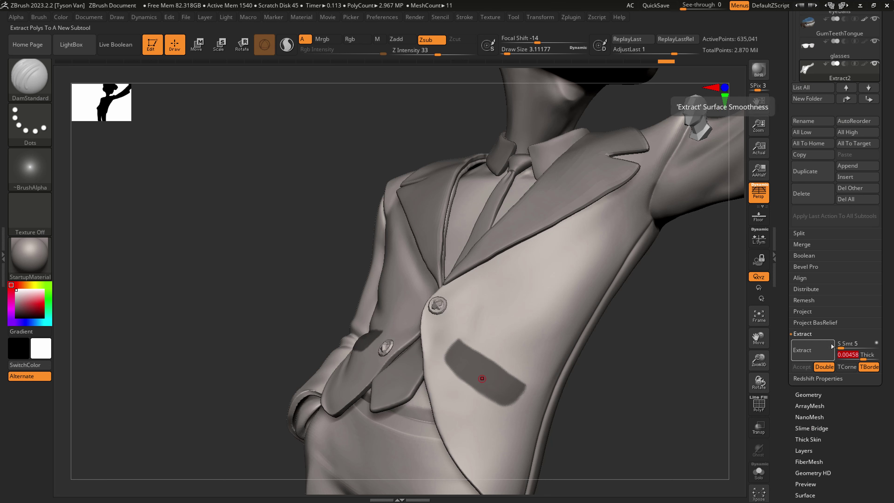
click(812, 351)
click(810, 368)
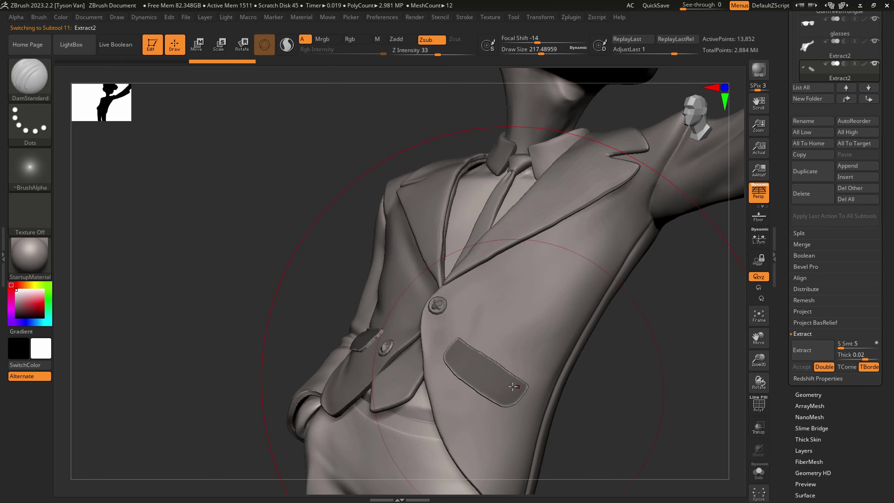
- Clear the mask, smooth the extracted pocket flaps and set the draw size to 65
ctrl+drag(615, 373, 641, 383)
mouse_move(485, 379)
shift+mouse_down()
mouse_move(416, 361)
mouse_move(455, 339)
shift+mouse_up()
right_drag(440, 335, 507, 332)
key(s)
drag(364, 339, 345, 340)
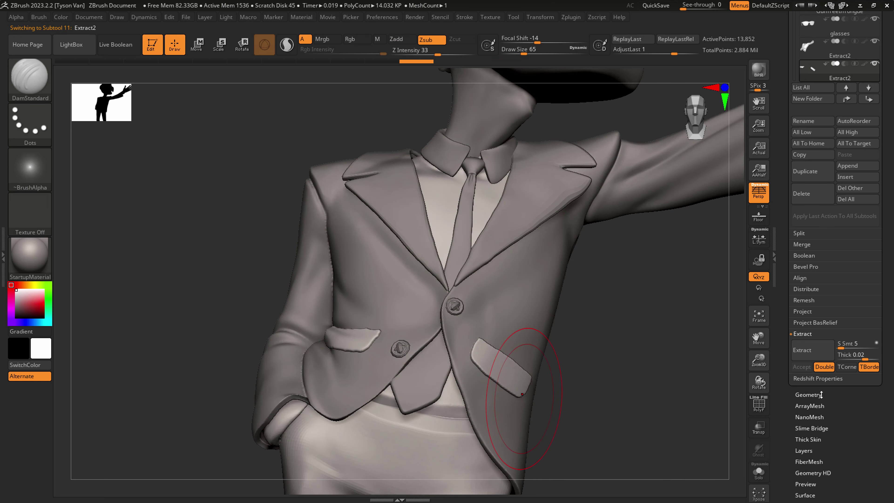
- DynaMesh the pocket flaps with Polish enabled at a resolution of 848
click(808, 394)
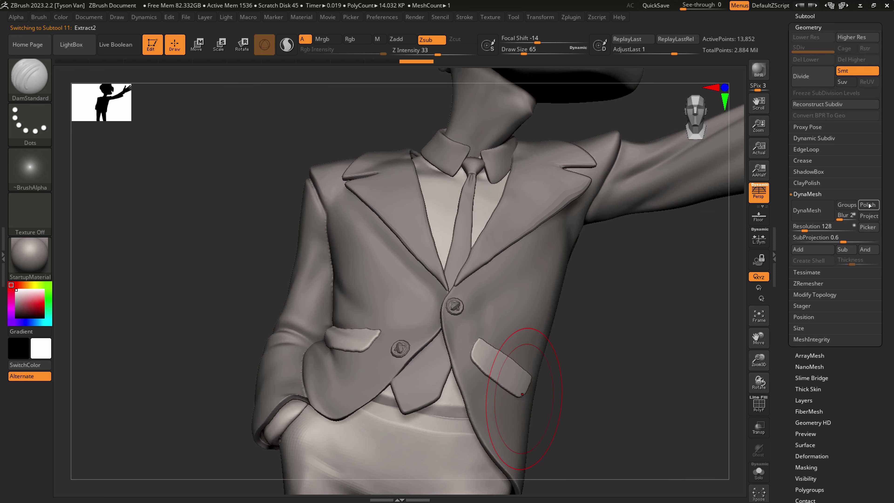
click(868, 205)
text(848)
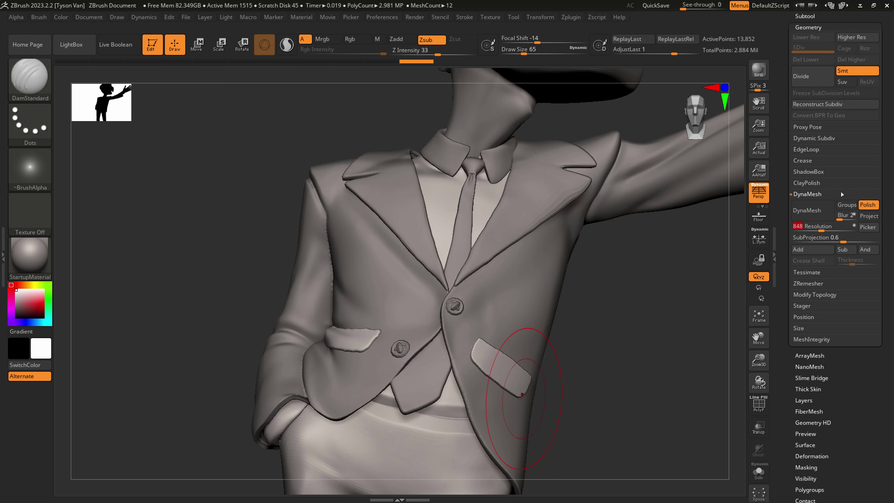
click(810, 210)
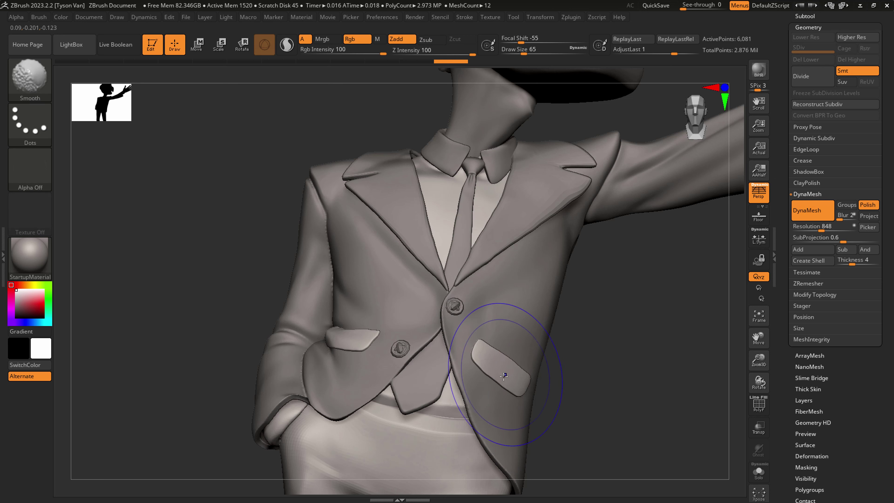
- Reshape the edges and corners of the pocket flap below the raised arm with SnakeHook at a draw size of about 51
right_drag(495, 375, 520, 381)
key(b)
key(s)
key(h)
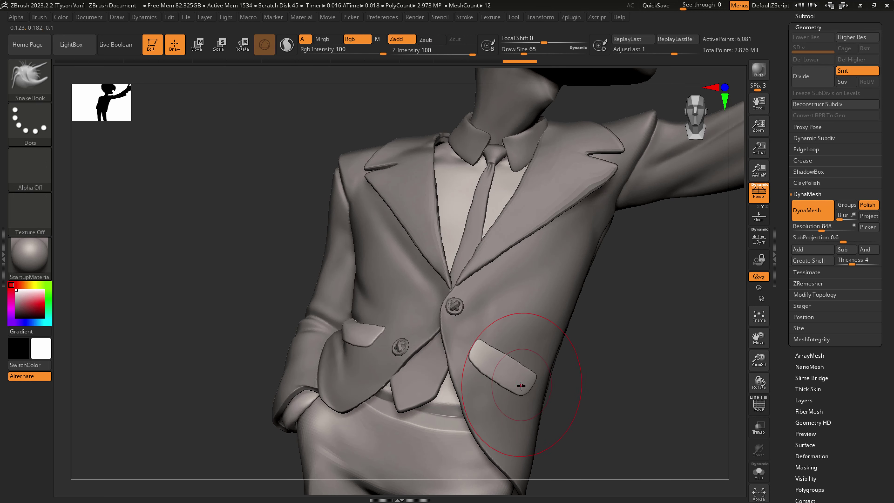
key(s)
drag(522, 386, 533, 390)
drag(496, 362, 497, 368)
drag(506, 367, 507, 371)
alt+right_drag(382, 330, 381, 329)
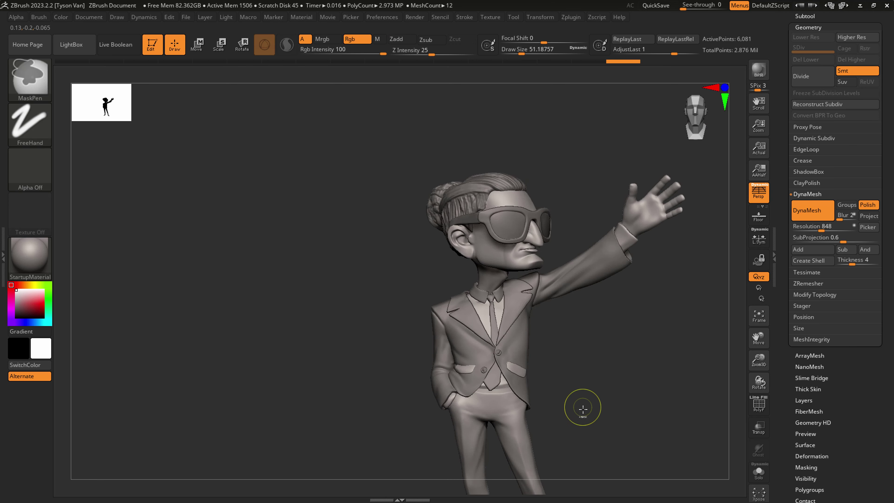
- Select the glasses subtool and scale it down slightly and uniformly with the transform gizmo
alt+drag(598, 383, 548, 353)
alt+right_drag(548, 353, 484, 308)
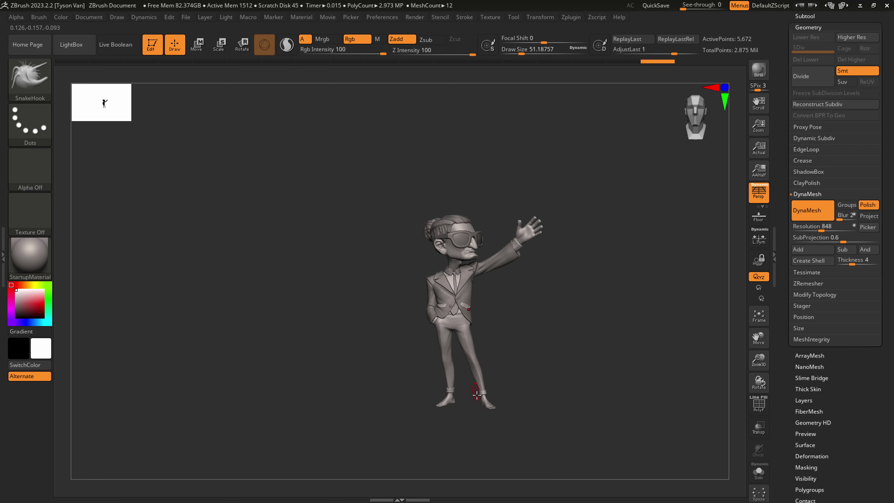
alt+right_drag(480, 390, 491, 333)
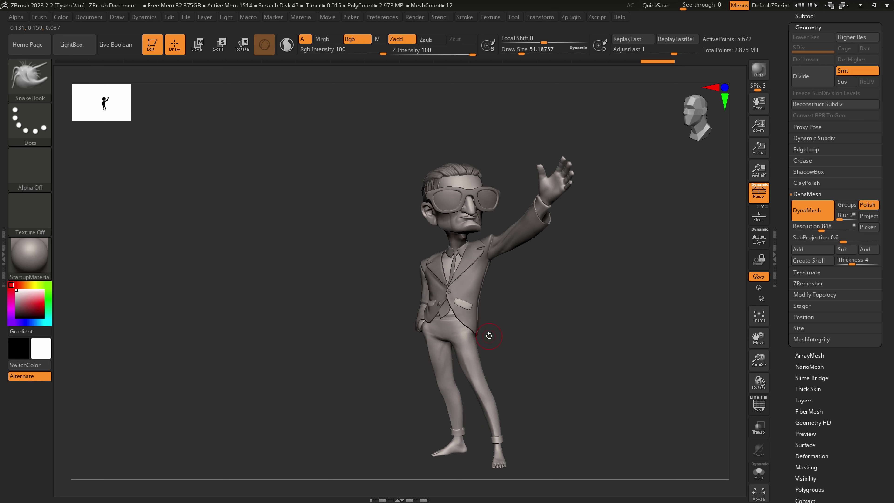
alt+click(462, 193)
key(e)
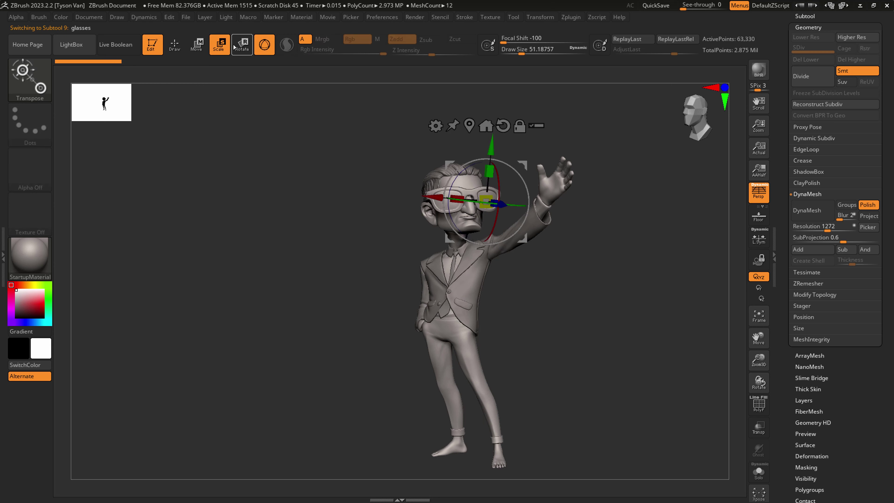
ctrl+right_drag(510, 180, 506, 143)
click(469, 131)
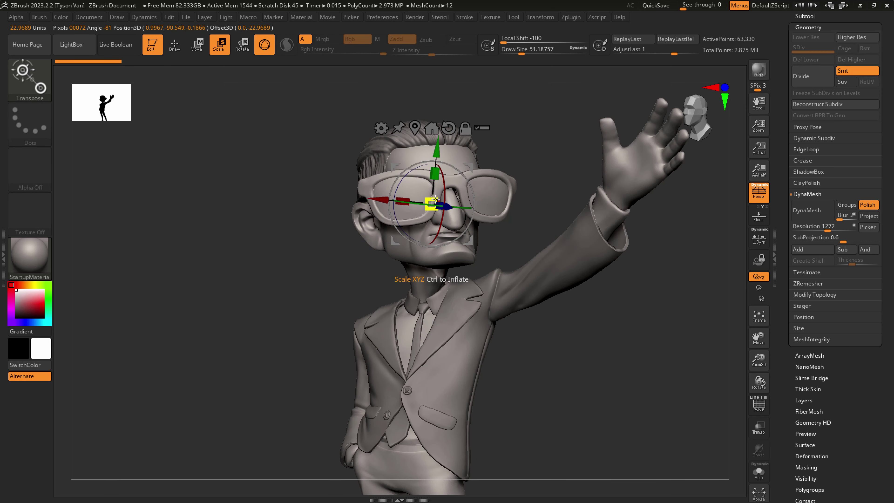
drag(436, 200, 421, 200)
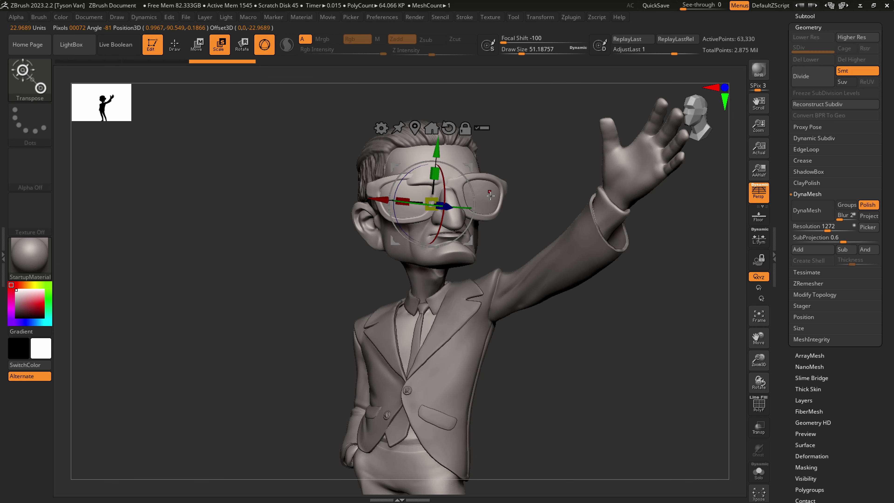
- Shift the glasses slightly forward on the face along the gizmo's Z axis
right_drag(438, 200, 532, 204)
drag(471, 206, 478, 208)
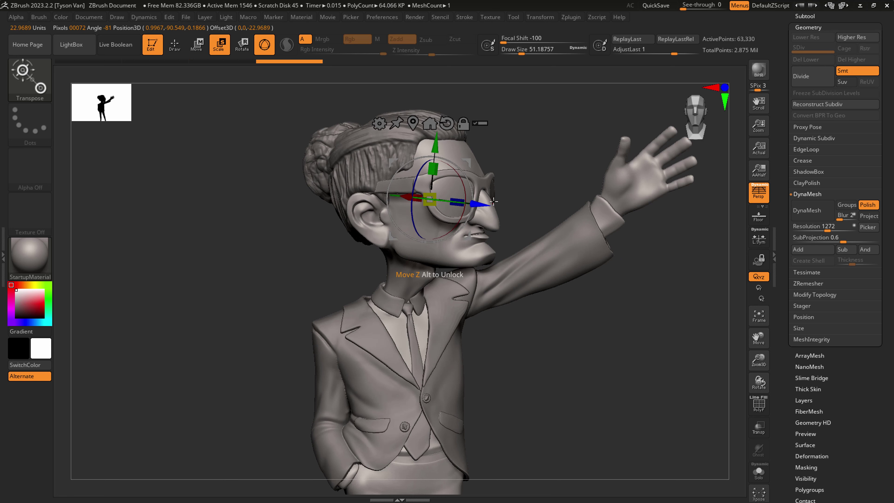
right_drag(611, 199, 524, 180)
drag(509, 164, 508, 163)
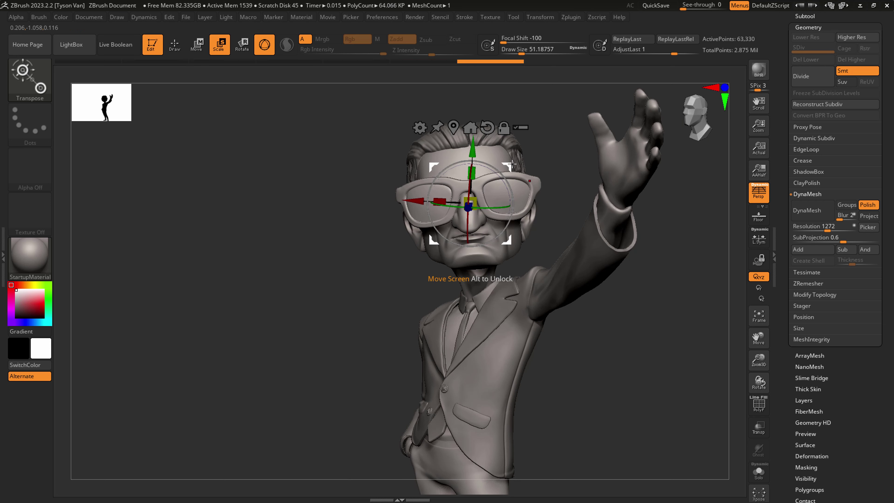
- Adjust the fit of the glasses around the head with SnakeHook at a draw size of about 87
key(q)
mouse_move(516, 163)
right_down()
mouse_move(535, 174)
mouse_move(528, 213)
right_up()
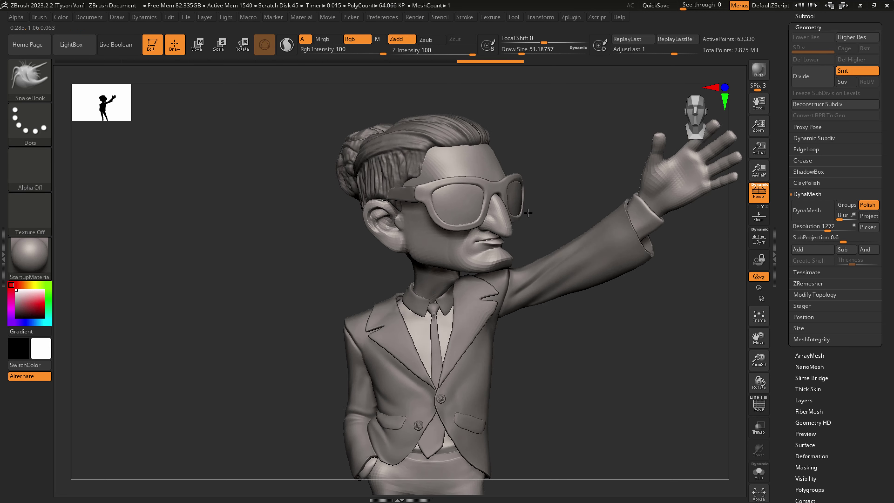
drag(528, 213, 391, 197)
key(s)
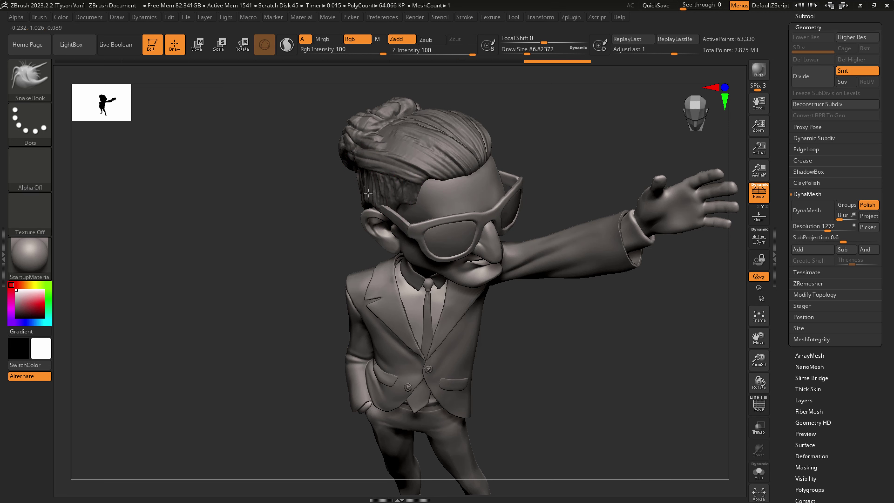
drag(529, 151, 484, 145)
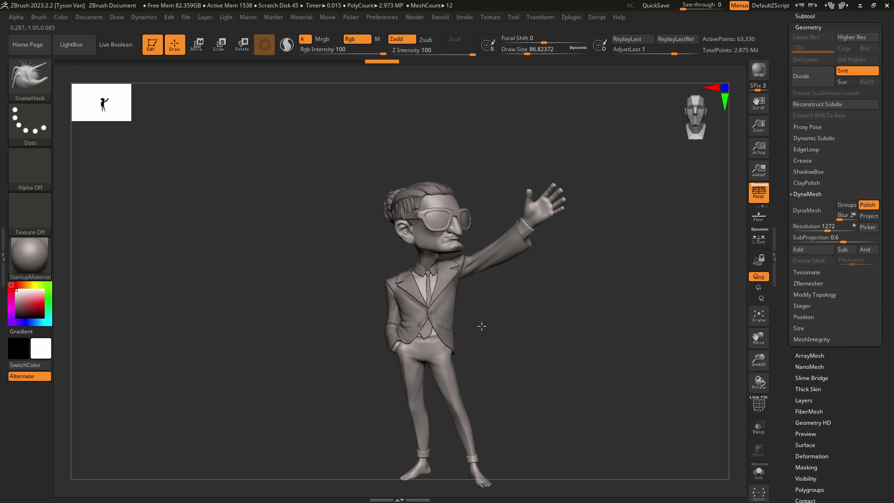
- Save the whole character tool as a new version named neistat_005.ztl
drag(482, 327, 494, 305)
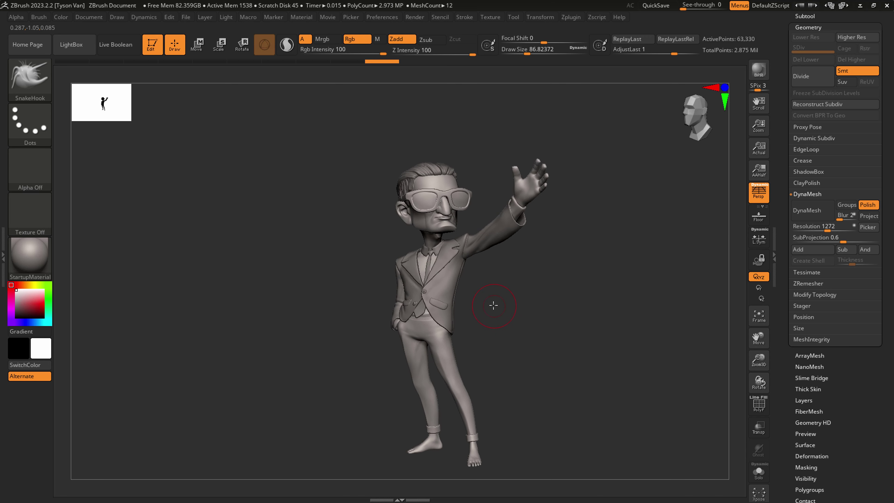
drag(887, 127, 886, 314)
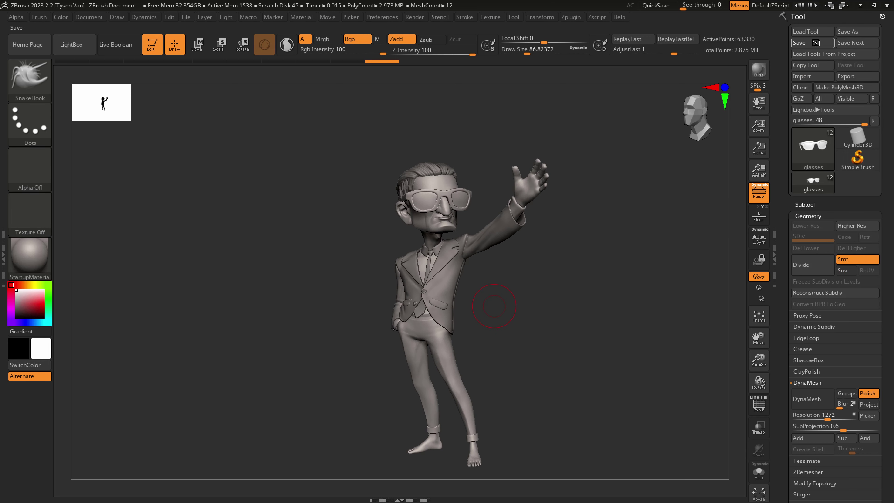
click(850, 32)
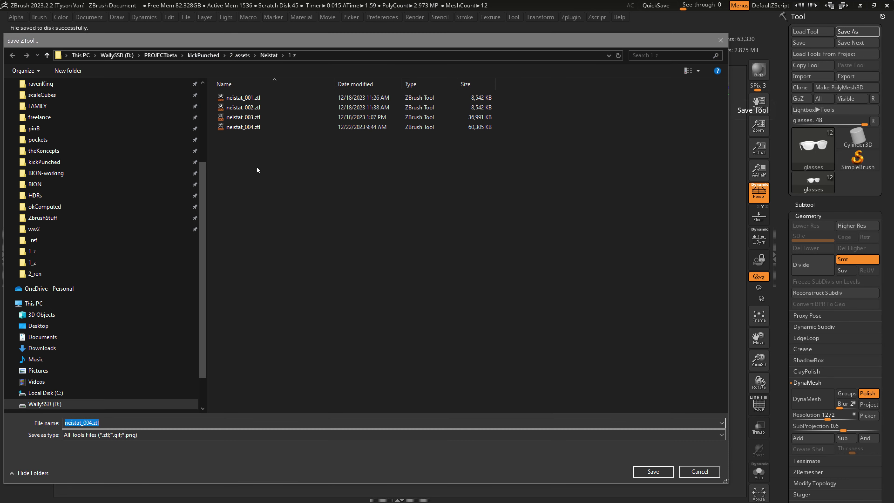
click(247, 127)
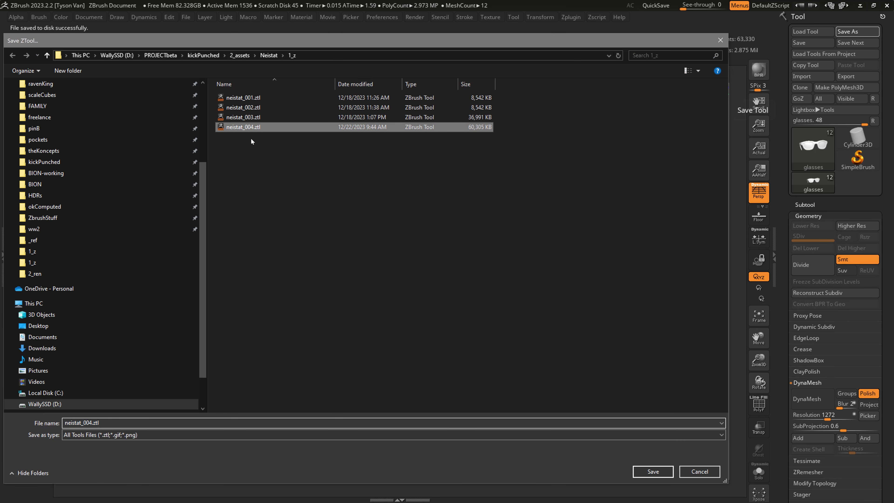
click(91, 423)
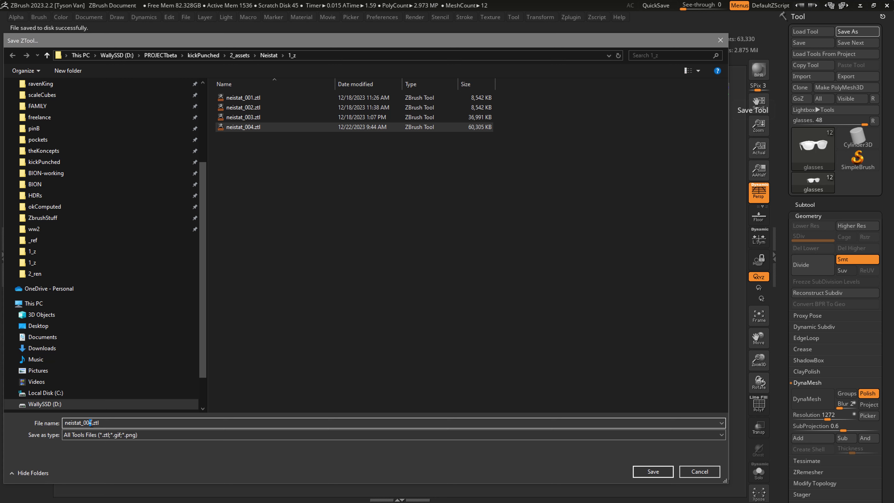
text(5)
key(Return)
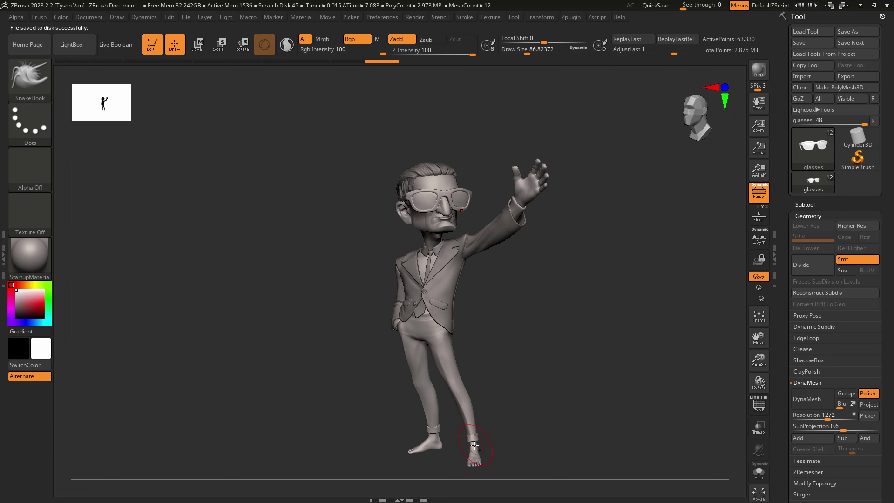
- Isolate the body subtool and mask the character's right foot up to the ankle
mouse_move(475, 445)
alt+right_down()
mouse_move(479, 380)
mouse_move(514, 455)
alt+right_up()
click(750, 473)
right_drag(488, 423, 506, 422)
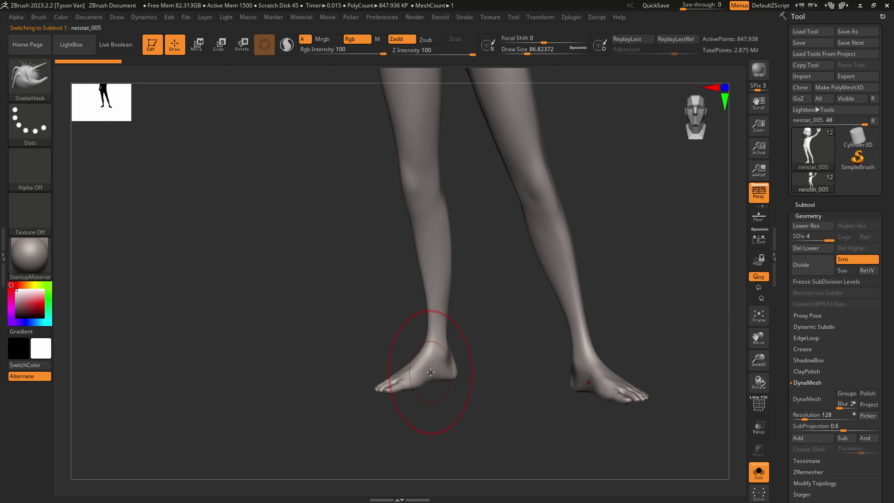
ctrl+right_drag(444, 387, 479, 422)
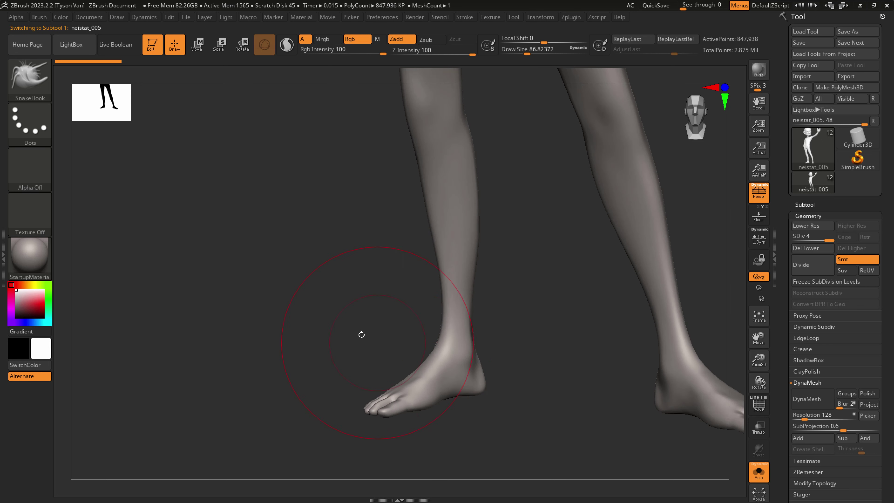
mouse_move(327, 448)
ctrl+mouse_down()
mouse_move(449, 391)
mouse_move(524, 343)
ctrl+mouse_up()
drag(524, 343, 554, 369)
key(s)
drag(464, 370, 453, 371)
right_drag(453, 371, 465, 374)
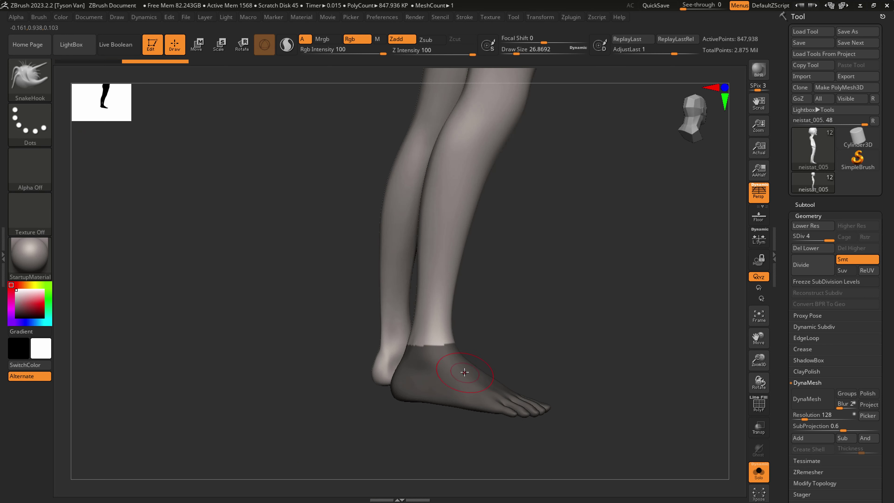
- Refine the foot mask's upper edge around the ankle at a draw size of about 6.6, carving a dip into it
ctrl+right_drag(433, 348, 451, 412)
key(s)
mouse_move(436, 365)
mouse_down()
mouse_move(419, 348)
mouse_move(415, 358)
mouse_move(392, 348)
mouse_up()
mouse_move(475, 327)
right_down()
mouse_move(422, 342)
mouse_move(340, 336)
right_up()
ctrl+alt+drag(333, 348, 345, 349)
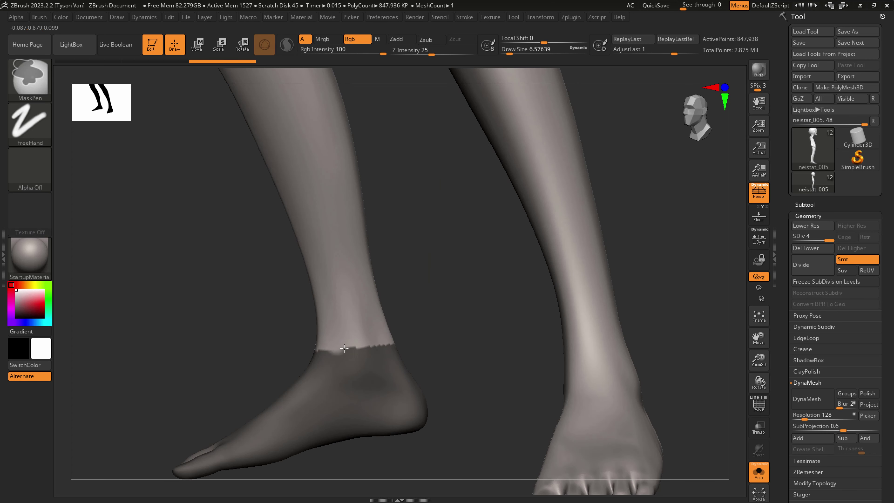
ctrl+alt+drag(400, 342, 400, 332)
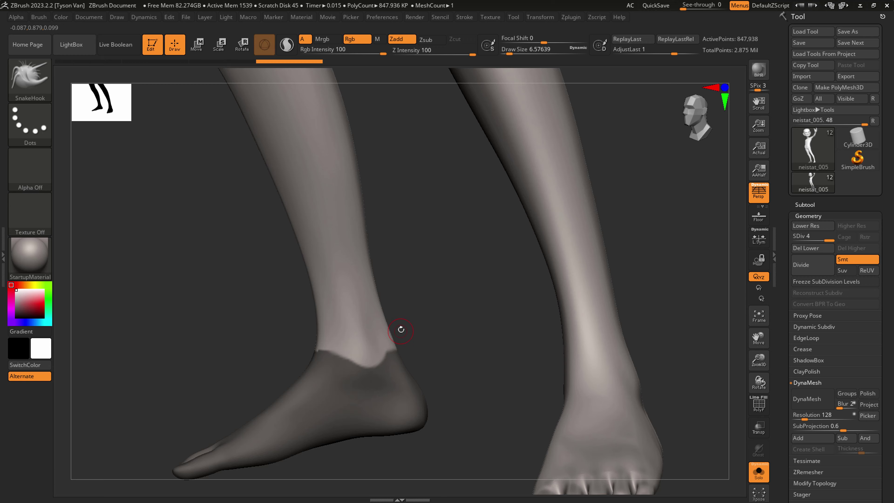
- Switch to Clip Studio Paint and examine the reference photos for the shoe shape, ankle height and skateboard
key(alt+Tab)
drag(579, 345, 443, 293)
alt+drag(528, 268, 572, 228)
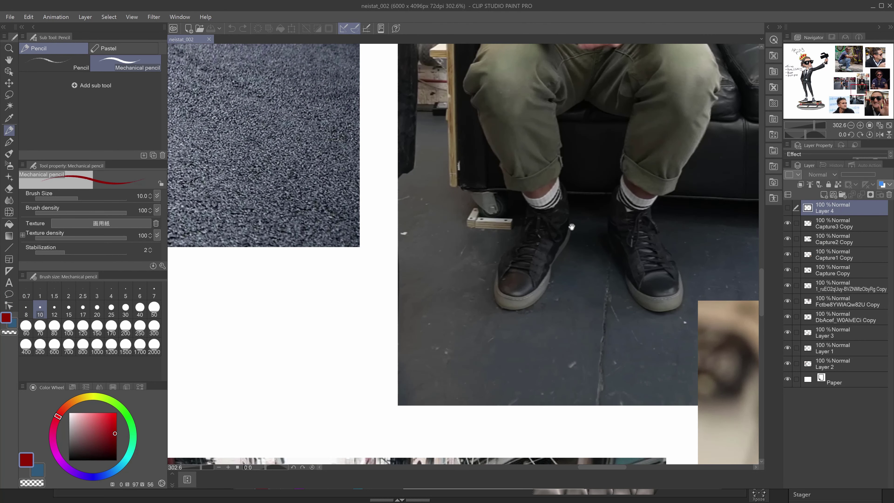
alt+drag(620, 259, 609, 271)
drag(585, 351, 565, 160)
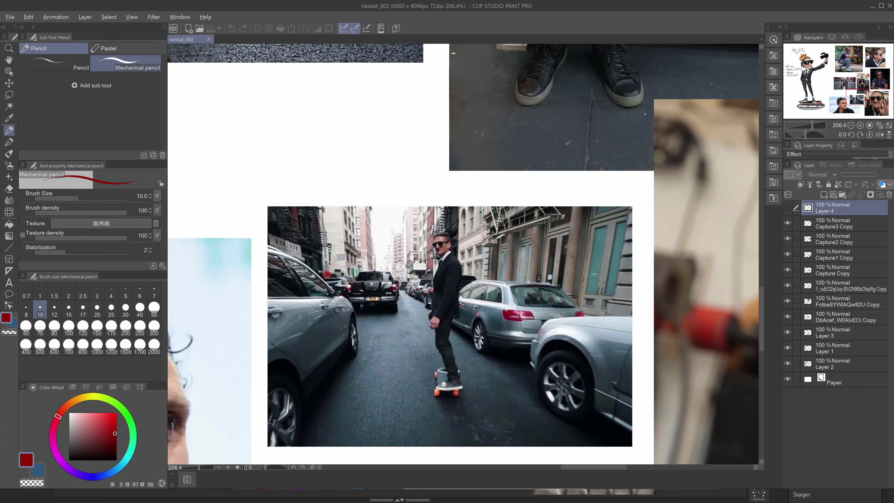
alt+drag(446, 382, 471, 379)
alt+drag(509, 352, 486, 348)
drag(633, 200, 387, 368)
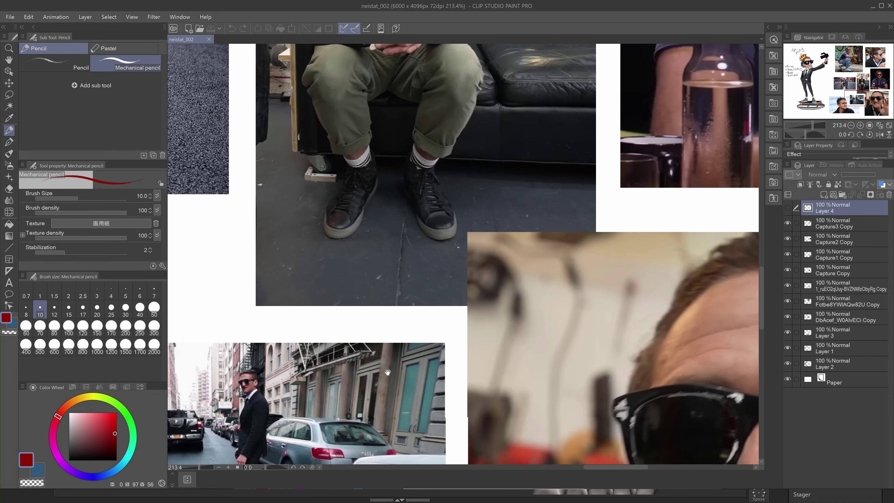
drag(497, 202, 491, 485)
drag(434, 319, 710, 257)
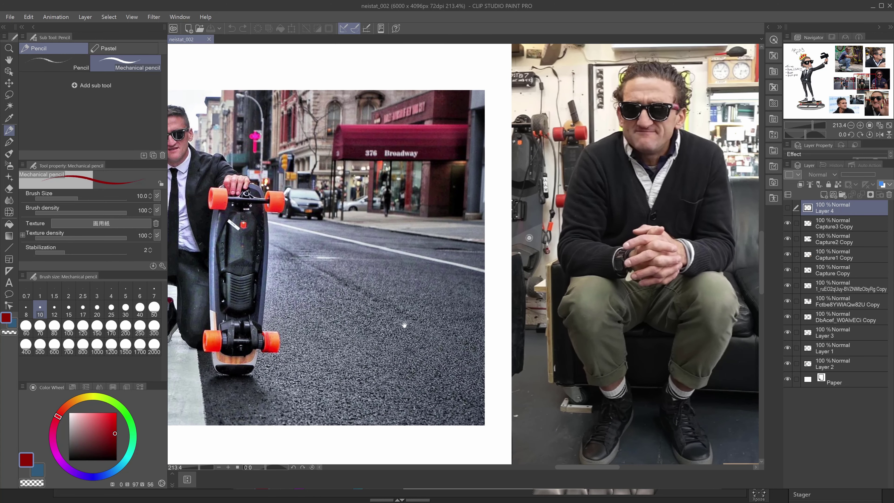
drag(391, 315, 510, 284)
ctrl+drag(281, 276, 292, 274)
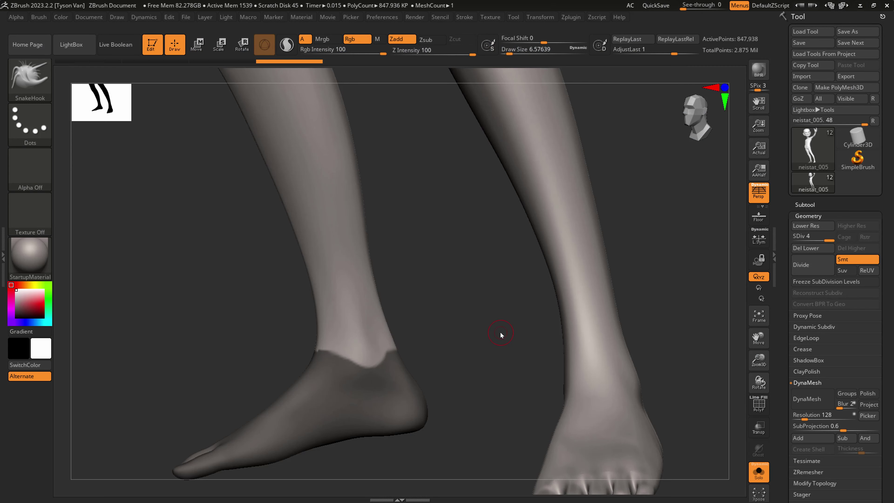
- Extend the foot mask higher up the ankle all the way around, keeping a dipped edge at the side
mouse_move(330, 293)
ctrl+mouse_down()
mouse_move(315, 319)
mouse_move(389, 301)
mouse_move(316, 347)
mouse_move(342, 322)
mouse_move(369, 366)
mouse_move(378, 324)
mouse_move(394, 341)
ctrl+mouse_up()
mouse_move(381, 339)
right_down()
mouse_move(423, 318)
mouse_move(465, 314)
right_up()
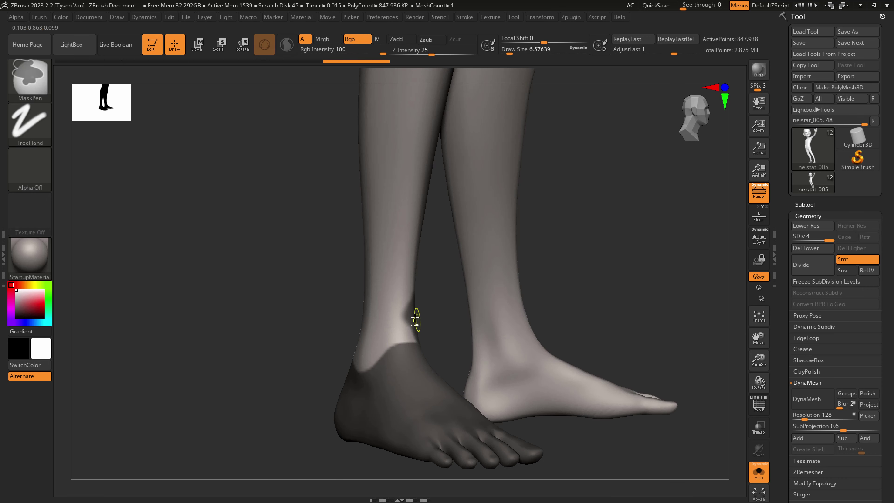
mouse_move(415, 318)
ctrl+mouse_down()
mouse_move(407, 338)
mouse_move(386, 344)
mouse_move(393, 307)
ctrl+mouse_up()
right_drag(381, 339, 394, 331)
mouse_move(383, 307)
ctrl+mouse_down()
mouse_move(324, 302)
mouse_move(333, 356)
mouse_move(345, 366)
mouse_move(370, 375)
mouse_move(379, 350)
mouse_move(409, 325)
ctrl+mouse_up()
mouse_move(410, 325)
right_down()
mouse_move(359, 333)
mouse_move(425, 307)
mouse_move(423, 296)
right_up()
key(ctrl)
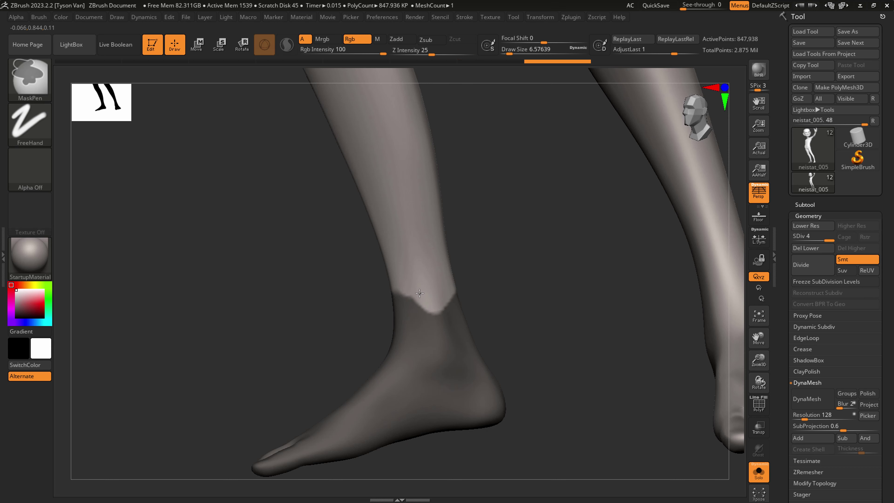
mouse_move(377, 288)
right_down()
mouse_move(491, 280)
mouse_move(369, 280)
mouse_move(385, 286)
right_up()
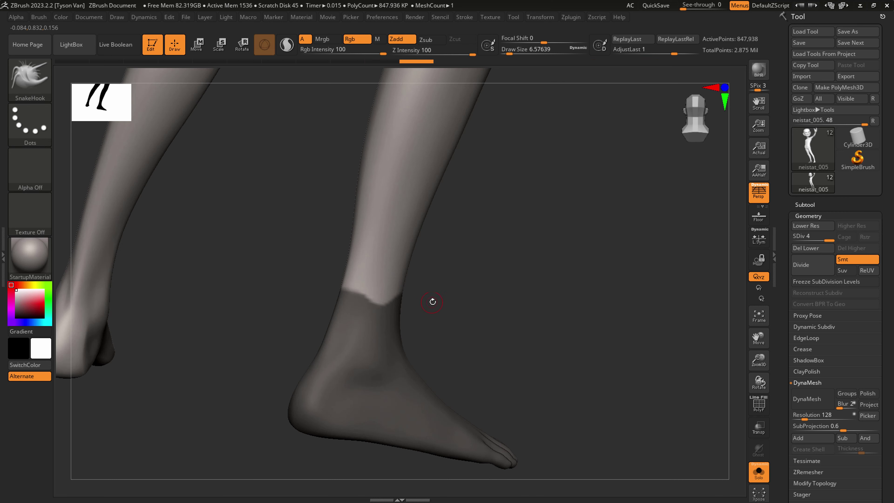
mouse_move(433, 302)
right_down()
mouse_move(359, 294)
mouse_move(409, 288)
mouse_move(372, 290)
mouse_move(548, 334)
right_up()
key(ctrl)
- Extract the masked foot as a new subtool with smoothing 5 and accept the result
scroll(831, 199, down, 4)
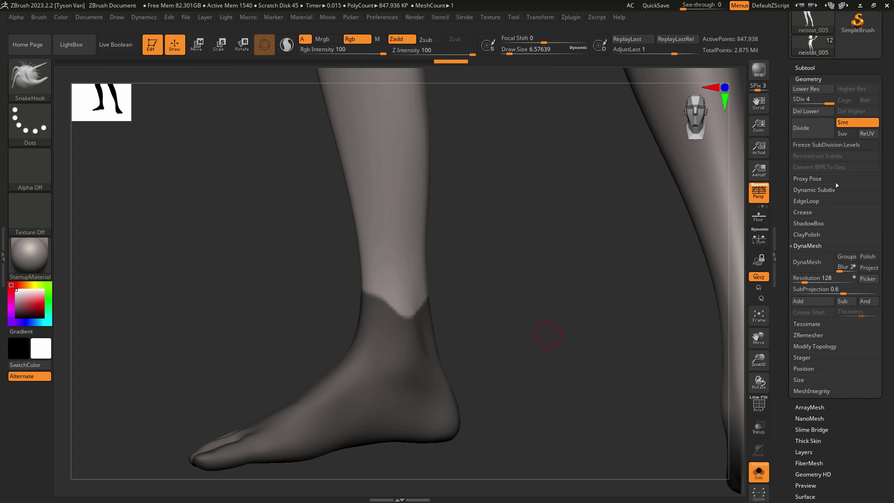
click(806, 66)
drag(887, 375, 887, 273)
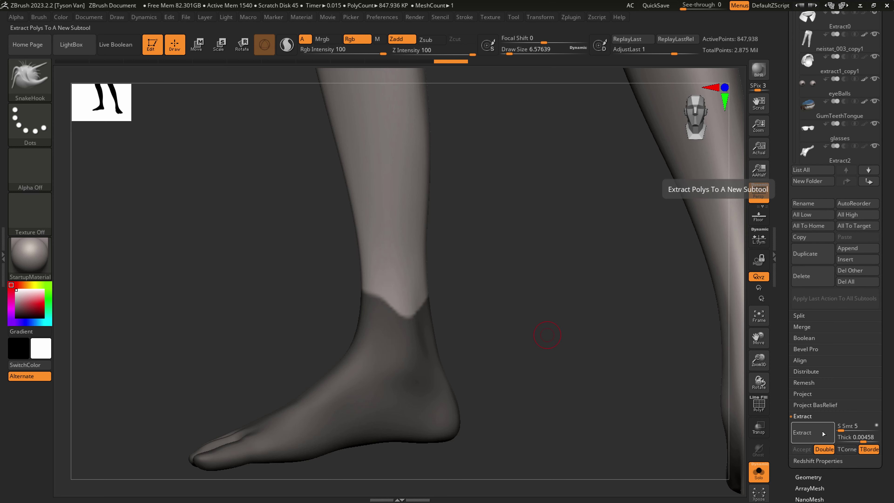
click(810, 434)
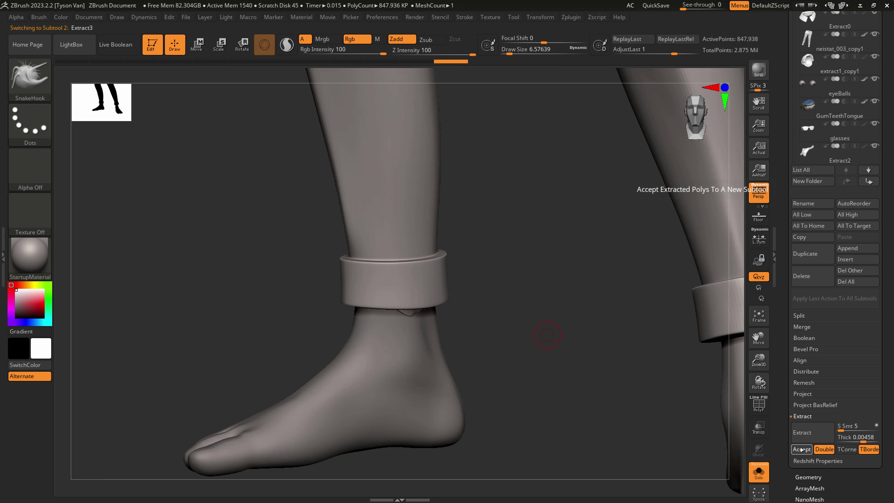
click(801, 450)
- Smooth the extracted shoe's ankle collar at a draw size of about 41 and display its polygroups with the wireframe
drag(505, 400, 438, 464)
key(s)
mouse_move(419, 326)
shift+mouse_down()
mouse_move(386, 308)
mouse_move(425, 326)
shift+mouse_up()
mouse_move(425, 349)
ctrl+right_down()
mouse_move(439, 436)
mouse_move(447, 389)
mouse_move(479, 419)
mouse_move(480, 434)
ctrl+right_up()
key(shift+f)
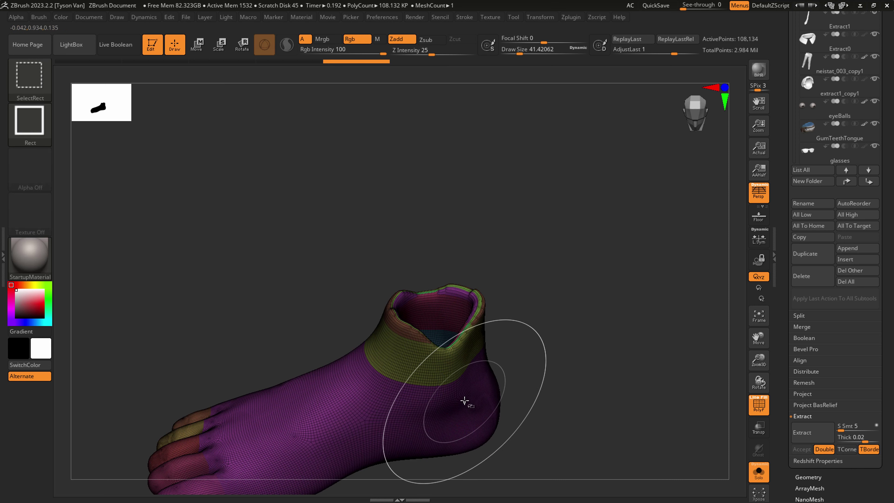
mouse_move(465, 402)
ctrl+right_down()
mouse_move(449, 385)
mouse_move(463, 367)
mouse_move(465, 394)
ctrl+right_up()
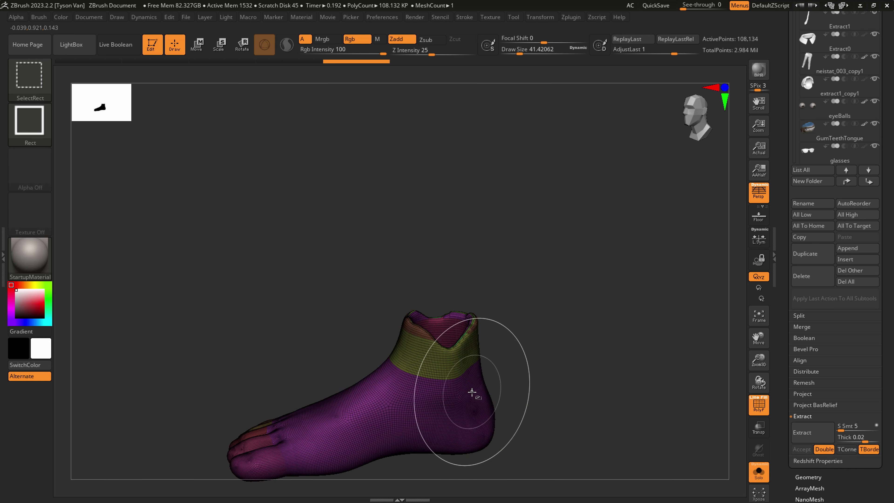
- Separate the extraction's shells by polygroup visibility so that only the outer foot surface remains shown
ctrl+shift+click(469, 400)
ctrl+shift+drag(538, 379, 565, 350)
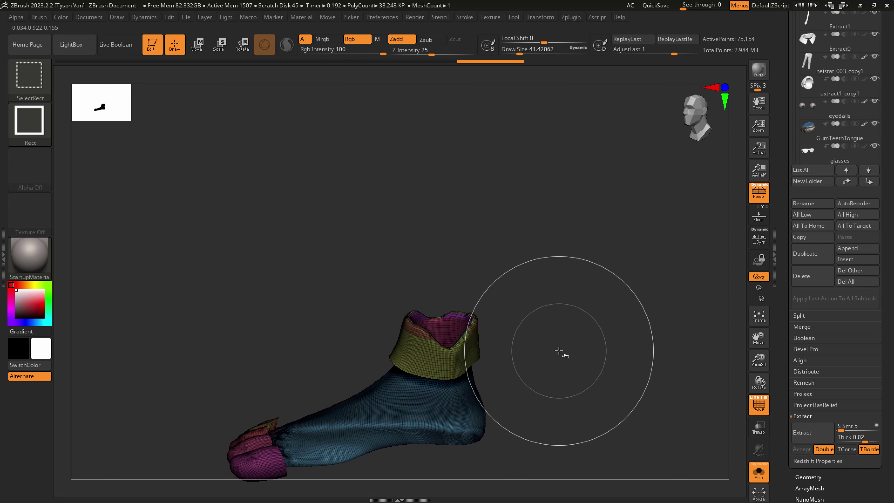
ctrl+shift+click(462, 364)
ctrl+shift+click(417, 333)
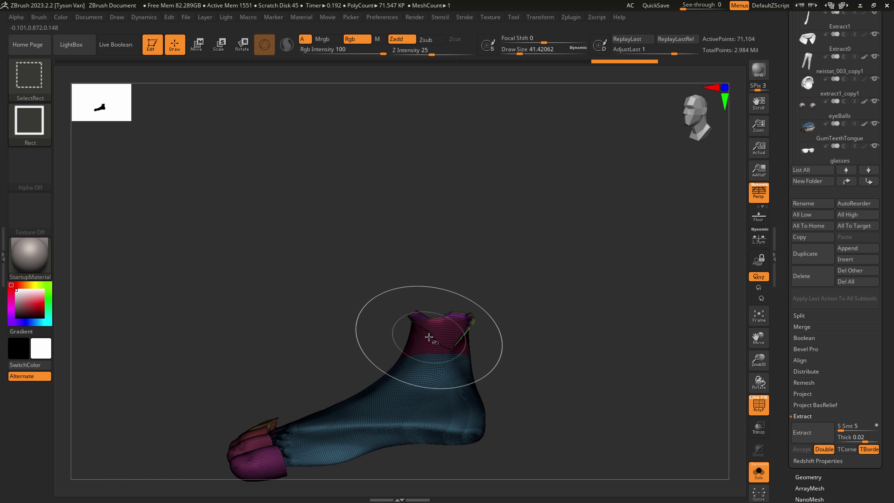
ctrl+shift+click(274, 463)
ctrl+shift+click(255, 446)
ctrl+shift+click(253, 436)
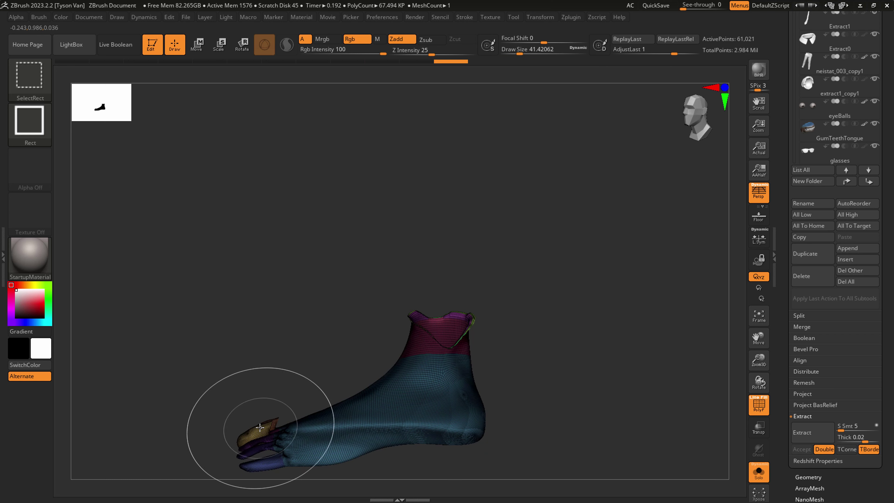
ctrl+shift+click(261, 429)
ctrl+shift+click(273, 423)
drag(520, 343, 541, 333)
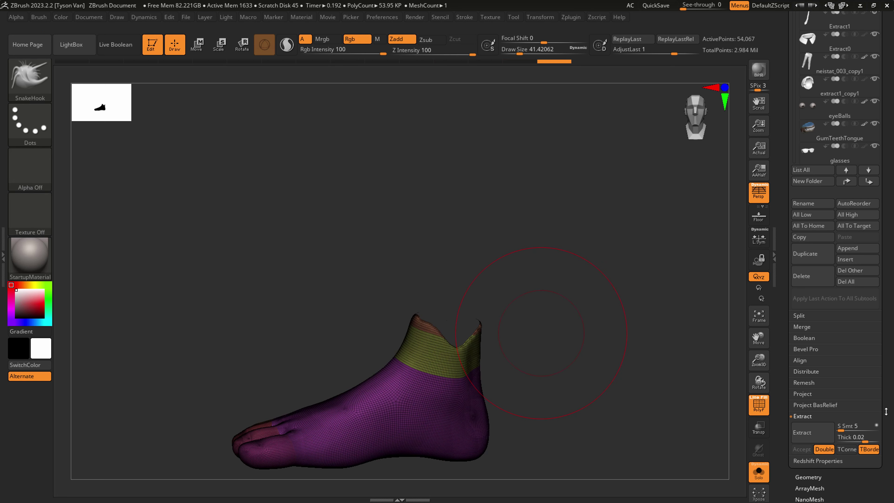
- Delete the hidden inner shell and border geometry of the extracted shoe
drag(886, 412, 884, 340)
click(818, 409)
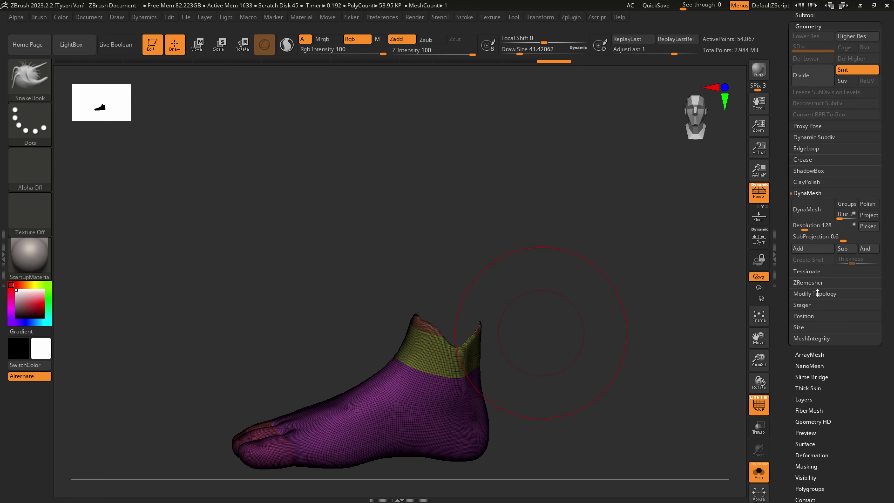
click(817, 293)
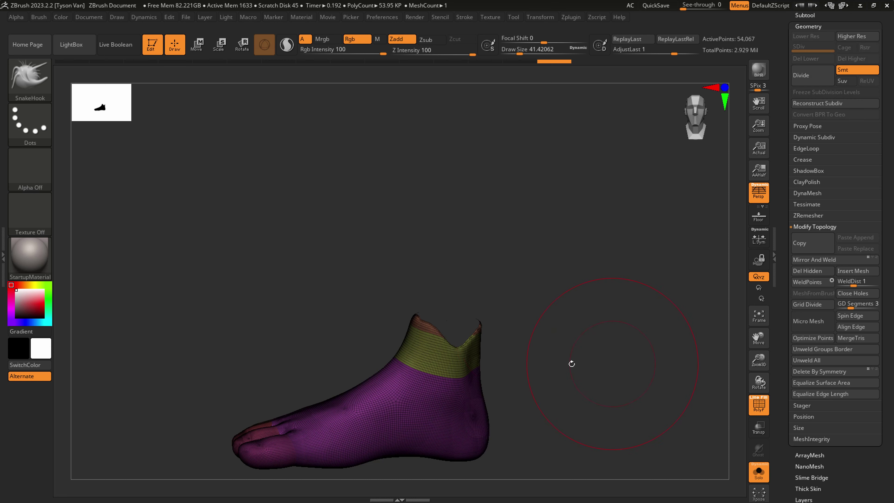
mouse_move(572, 363)
mouse_down()
mouse_move(505, 386)
mouse_move(505, 358)
mouse_up()
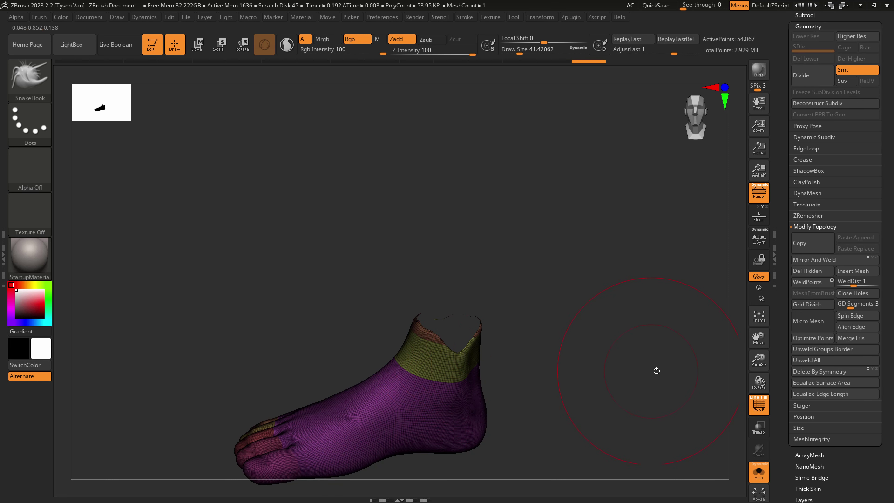
- DynaMesh the outer shoe surface at a resolution of 1032 to close it into a solid
click(813, 192)
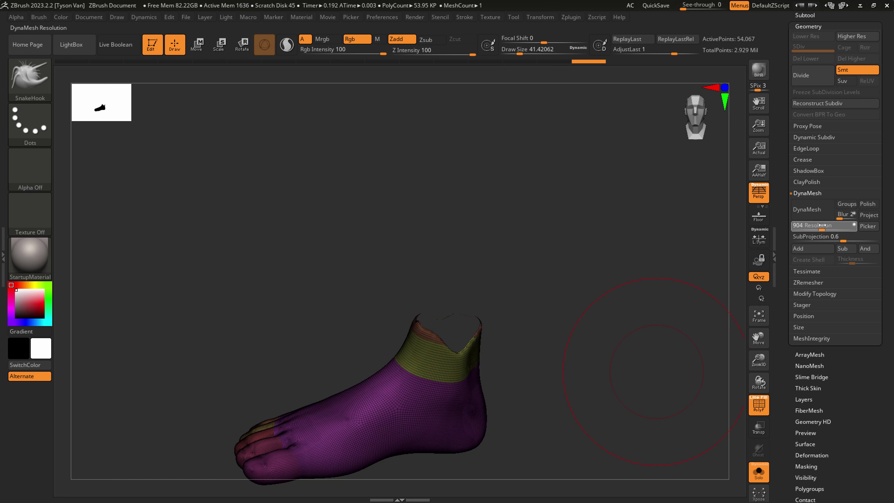
drag(825, 226, 823, 225)
click(814, 209)
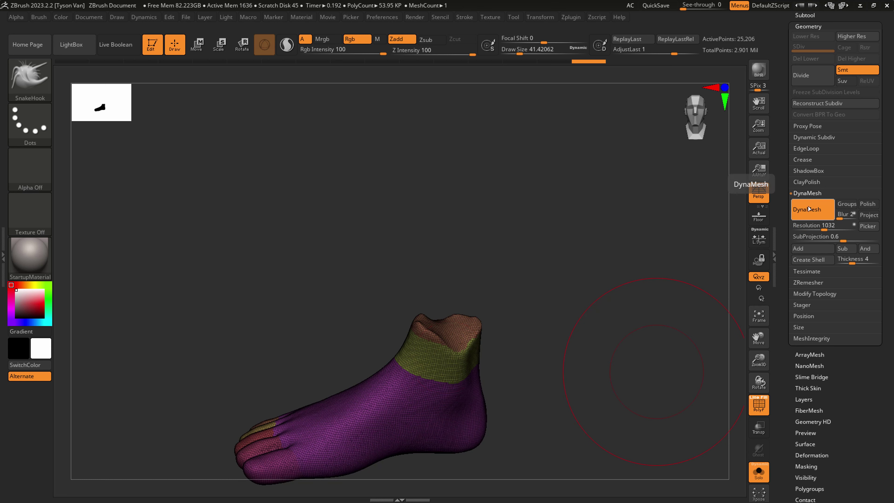
- Smooth away the toe shapes and pull out a rounded shoe tip with SnakeHook at a draw size of about 23
mouse_move(461, 393)
mouse_down()
mouse_move(332, 416)
mouse_move(312, 394)
mouse_up()
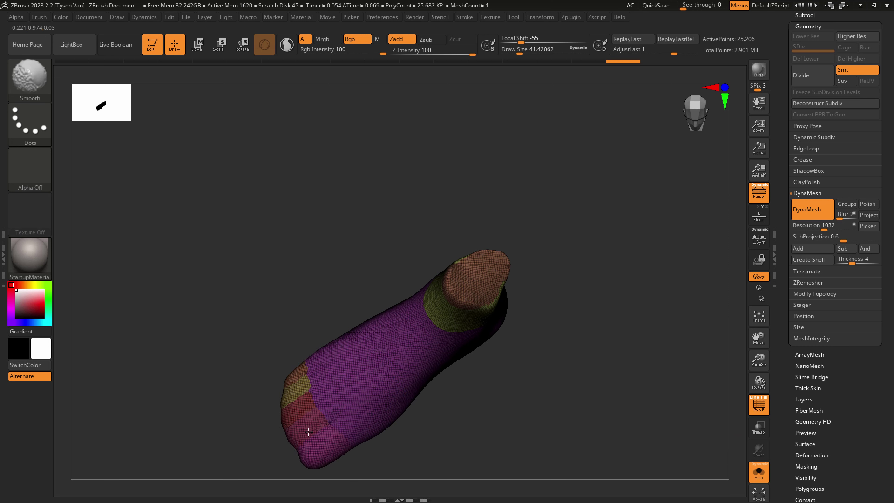
click(317, 409)
mouse_move(316, 410)
mouse_down()
mouse_move(274, 430)
mouse_move(323, 464)
mouse_up()
key(s)
right_drag(318, 447, 314, 456)
key(s)
drag(314, 456, 312, 456)
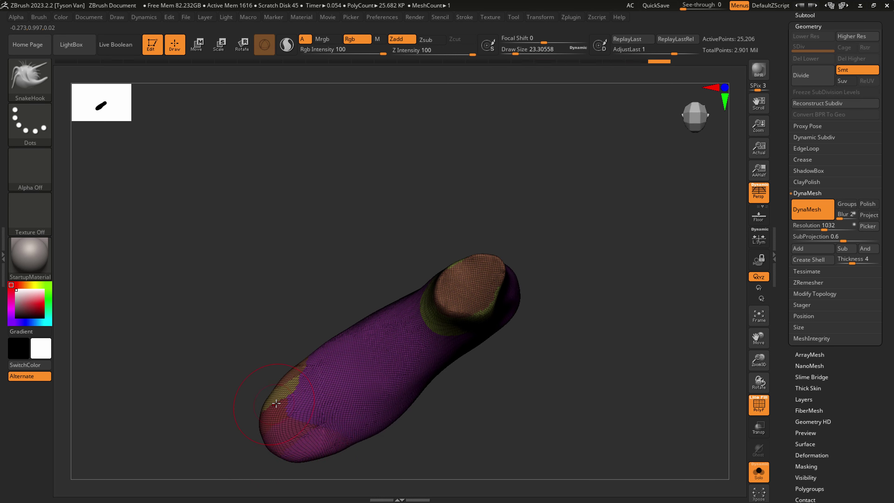
shift+drag(281, 425, 282, 427)
mouse_move(296, 416)
right_down()
mouse_move(338, 342)
mouse_move(381, 414)
mouse_move(295, 385)
mouse_move(375, 415)
mouse_move(355, 305)
mouse_move(364, 421)
mouse_move(340, 452)
mouse_move(430, 417)
right_up()
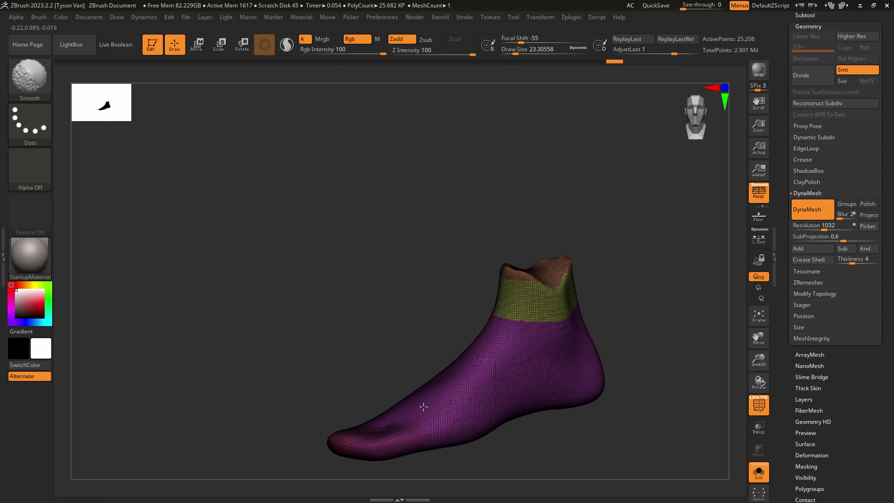
- Inflate the shoe's front and heel with the Inflat brush at a draw size of about 136
click(35, 84)
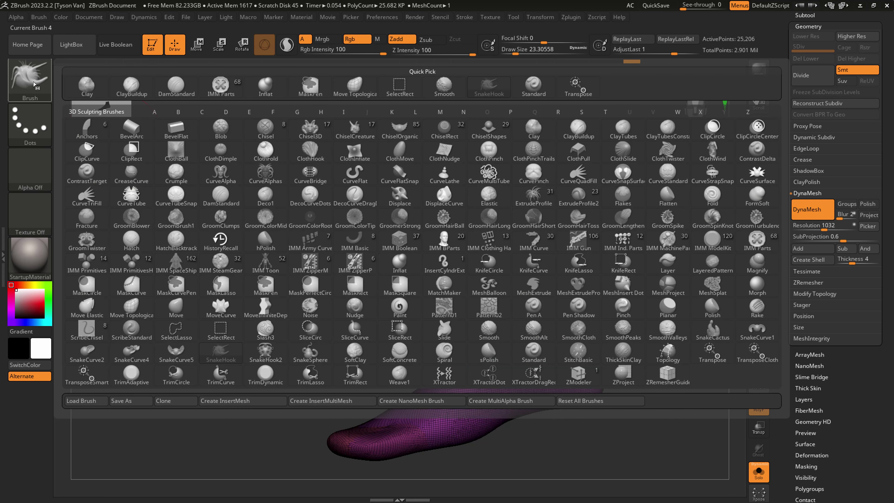
click(399, 266)
key(s)
drag(391, 432, 409, 432)
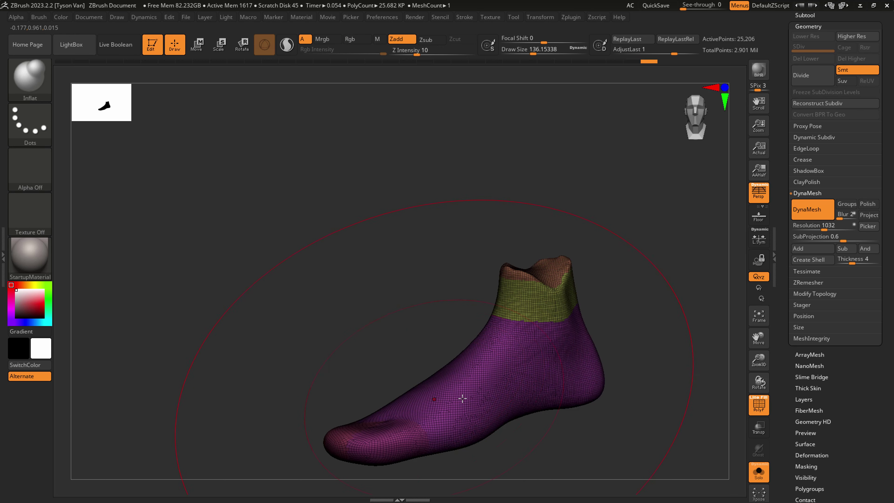
drag(567, 375, 579, 360)
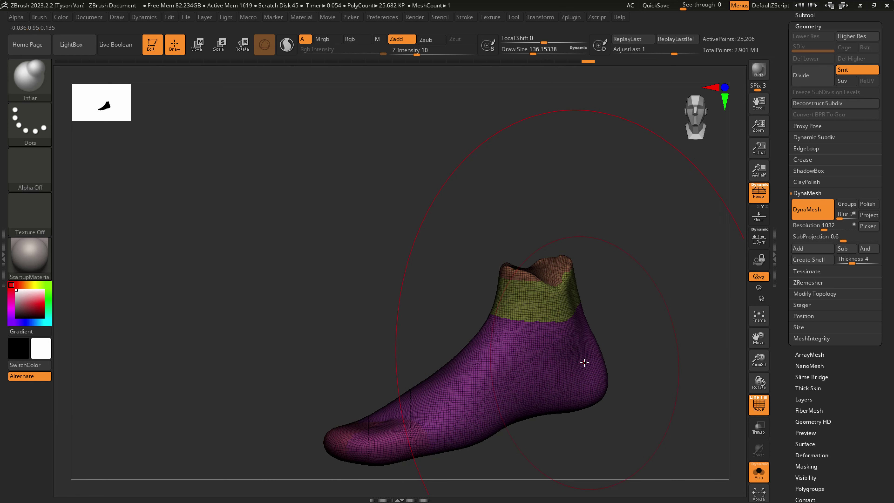
- Smooth the outer side and instep of the shoe at a draw size of 54
mouse_move(584, 363)
right_down()
mouse_move(541, 406)
mouse_move(433, 375)
mouse_move(455, 399)
mouse_move(433, 411)
right_up()
key(s)
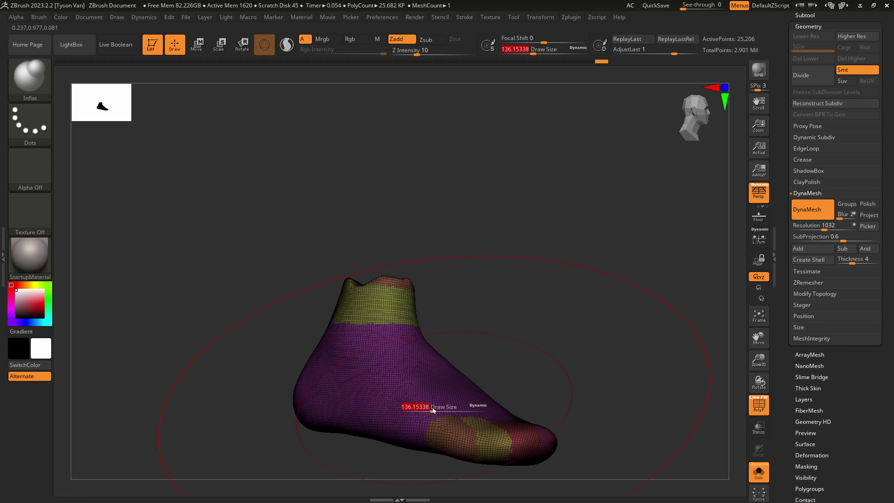
drag(433, 411, 422, 410)
shift+drag(412, 378, 415, 374)
right_drag(415, 374, 435, 367)
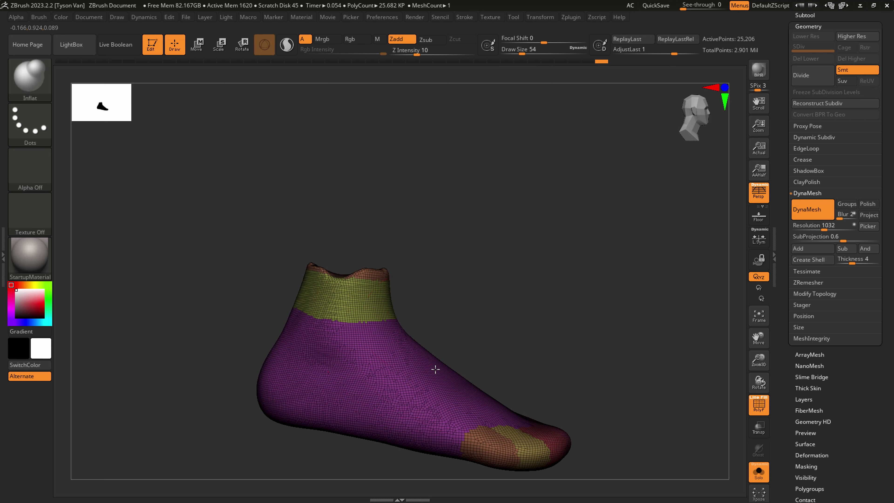
- Reshape the front of the shoe's ankle opening with SnakeHook at a draw size of about 25
key(b)
key(s)
key(h)
right_drag(384, 283, 339, 275)
key(s)
drag(412, 295, 413, 290)
key(s)
right_drag(413, 289, 400, 281)
mouse_move(398, 294)
mouse_down()
mouse_move(395, 282)
mouse_move(362, 292)
mouse_up()
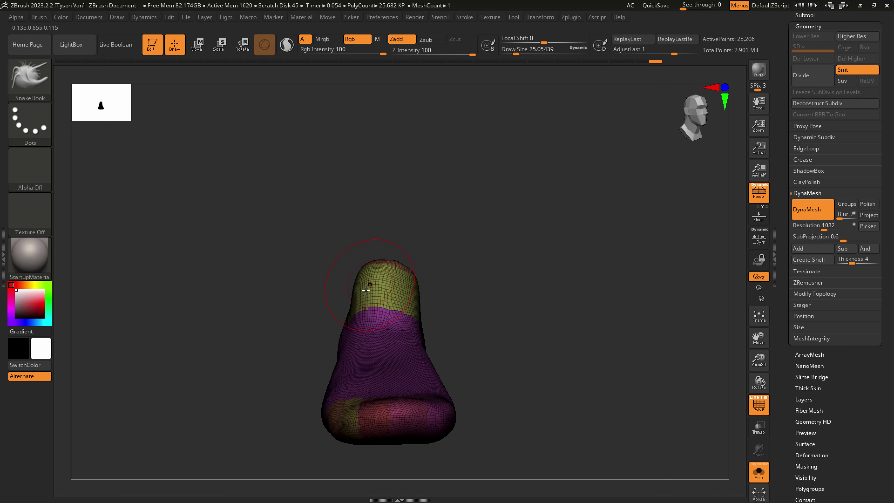
- Refine the rim and deepen the side dip of the ankle opening with SnakeHook at a draw size of about 20
mouse_move(366, 290)
right_down()
mouse_move(413, 277)
mouse_move(392, 279)
right_up()
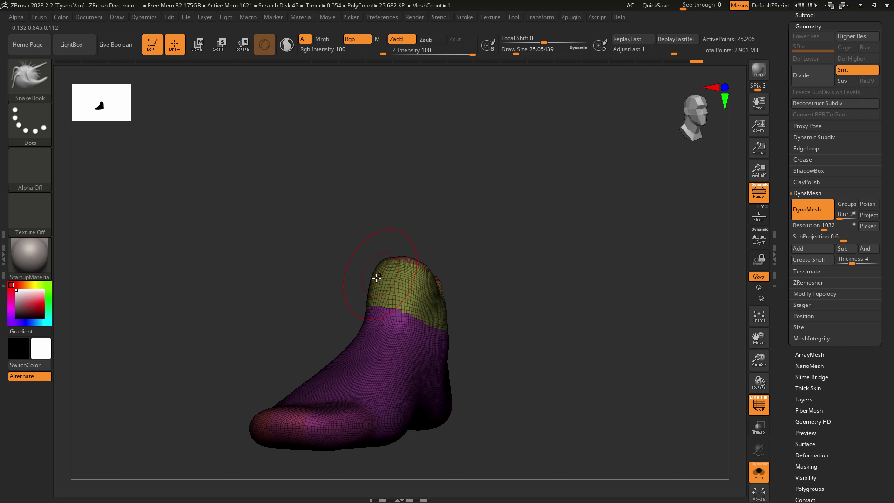
key(s)
drag(378, 283, 375, 278)
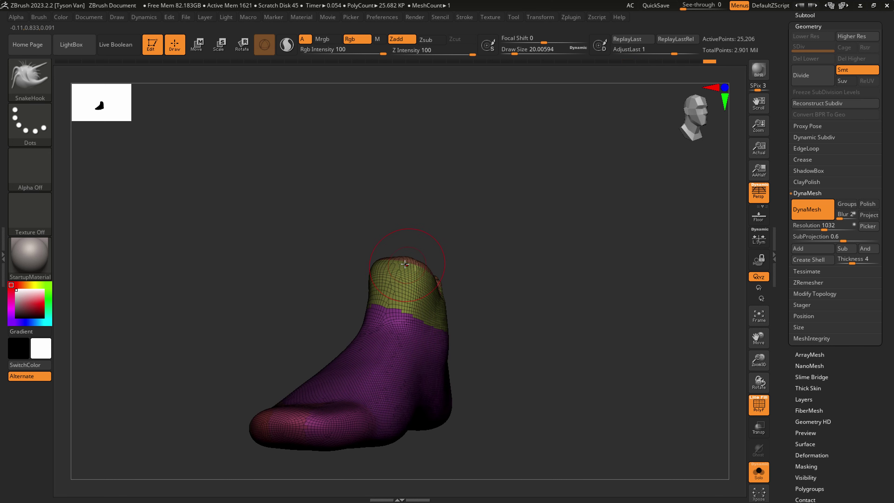
right_drag(405, 265, 468, 279)
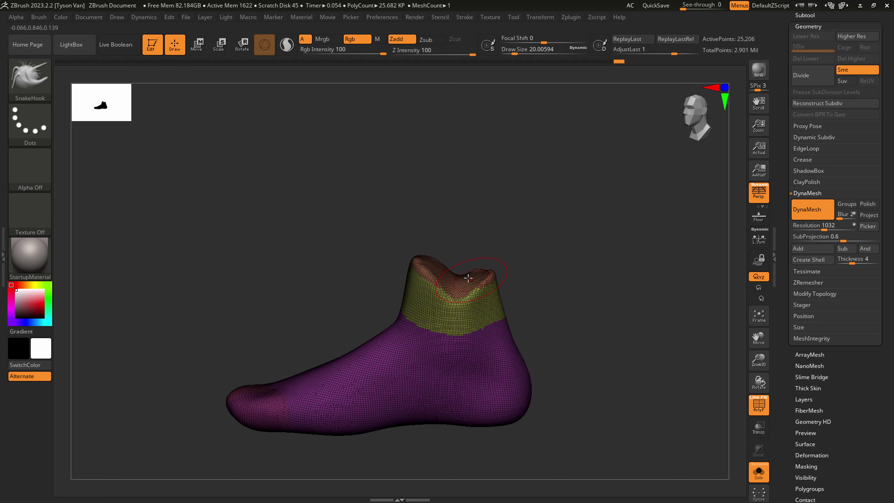
drag(469, 278, 457, 282)
- Isolate the ankle opening's inner polygroup and merge the rest of the shoe into a single polygroup
mouse_move(507, 301)
right_down()
mouse_move(483, 283)
mouse_move(472, 287)
mouse_move(535, 310)
right_up()
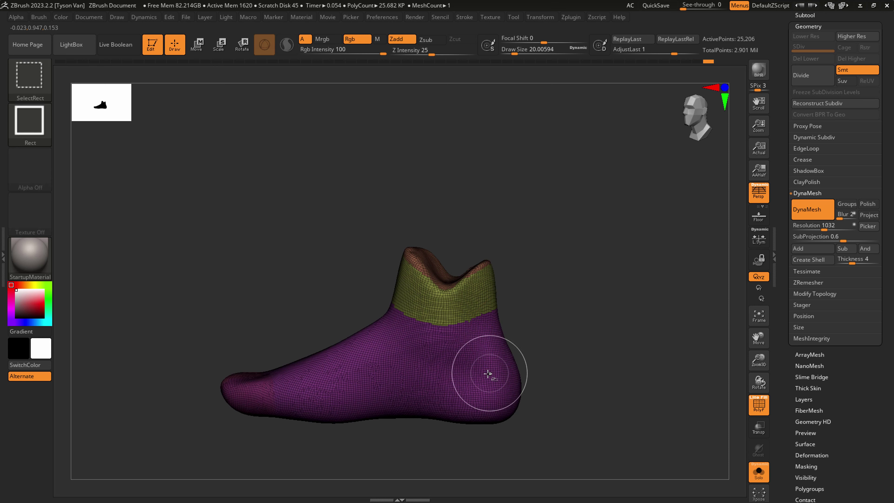
right_drag(487, 375, 512, 368)
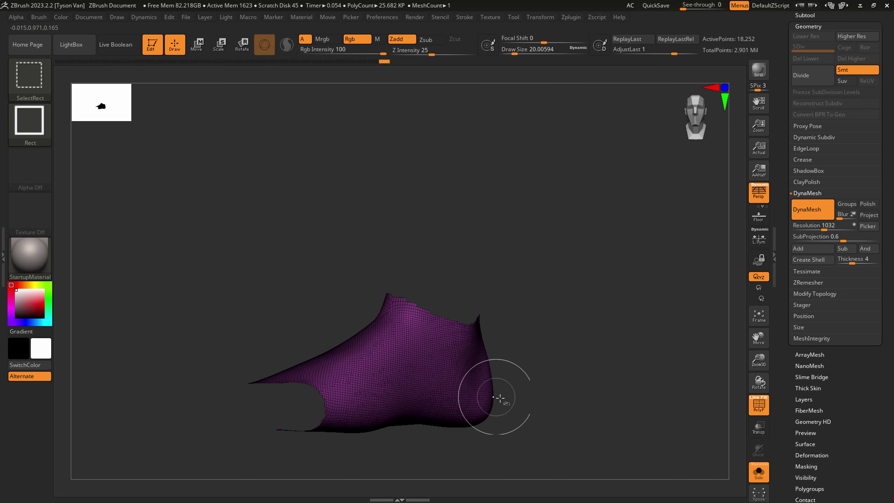
ctrl+shift+click(481, 386)
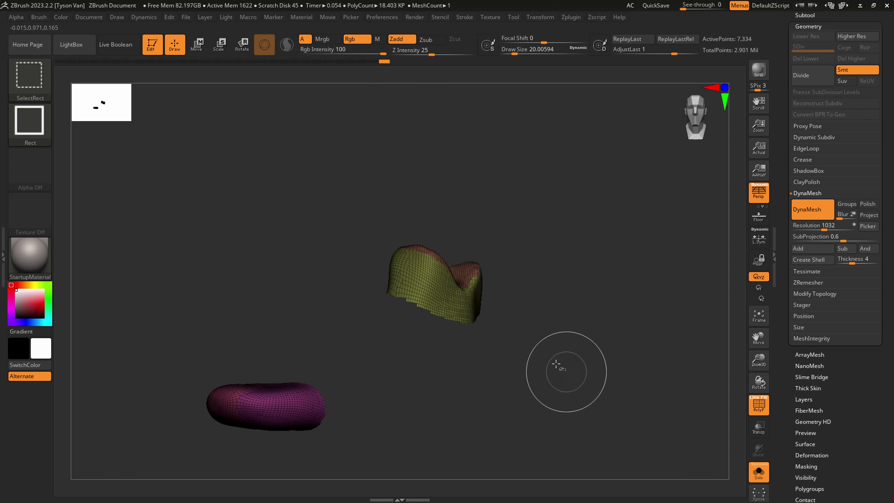
ctrl+shift+click(299, 403)
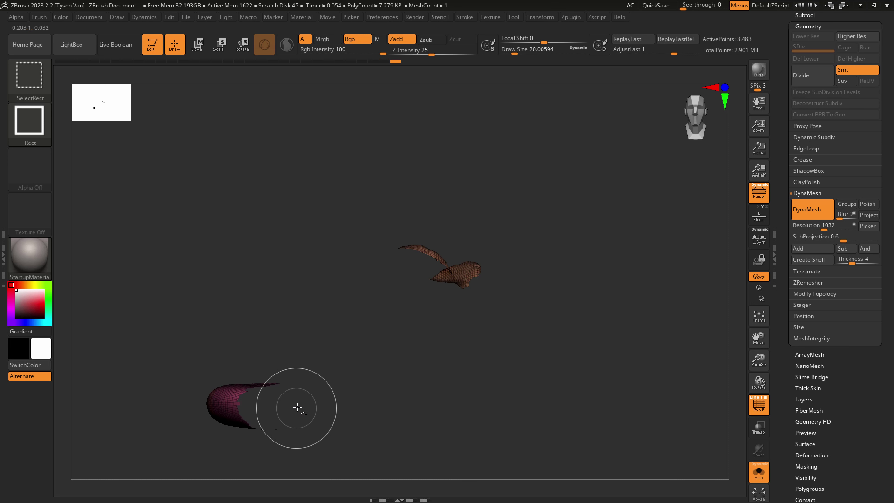
drag(298, 409, 289, 440)
ctrl+alt+shift+drag(209, 467, 388, 294)
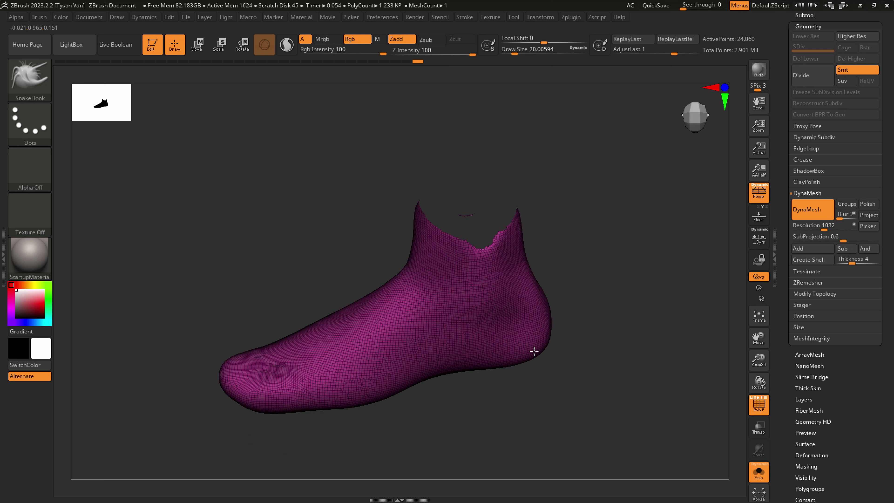
drag(534, 351, 567, 354)
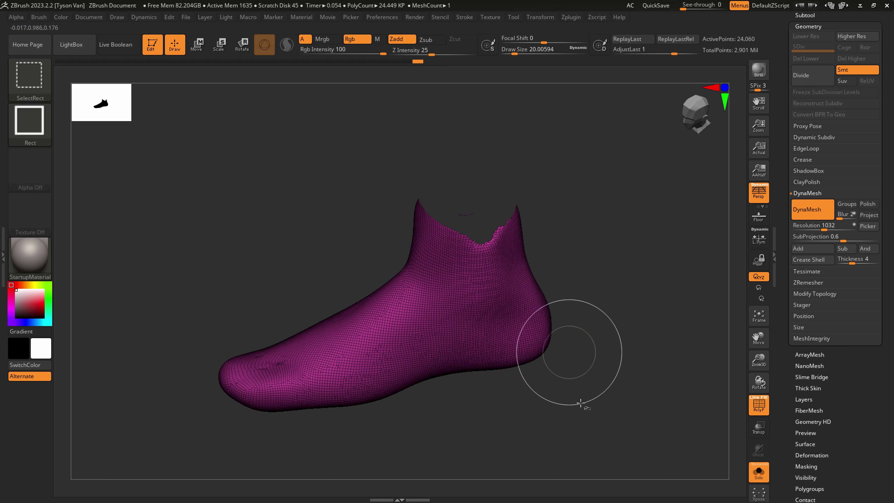
- Check the opening's polygroup, unhide the whole shoe and run GroupsLoops with 4 loops and GPolish 50 along the group border
ctrl+shift+drag(581, 404, 621, 393)
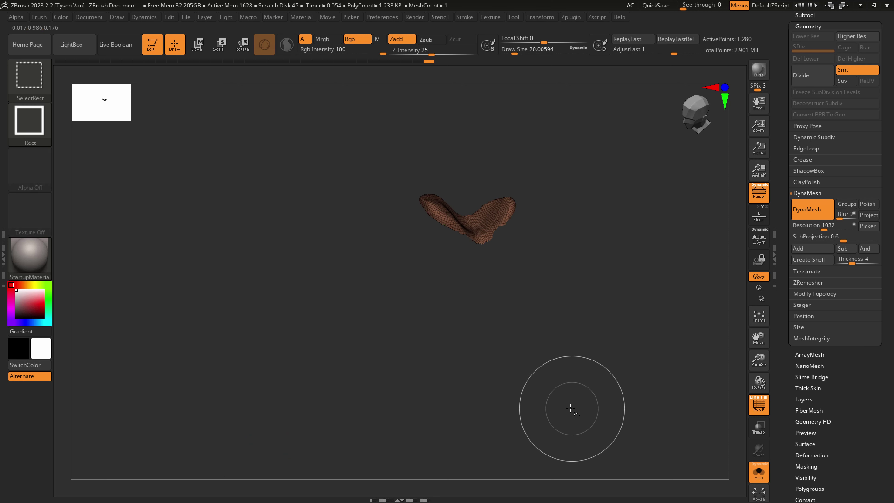
ctrl+shift+drag(548, 426, 665, 339)
ctrl+shift+drag(572, 439, 667, 343)
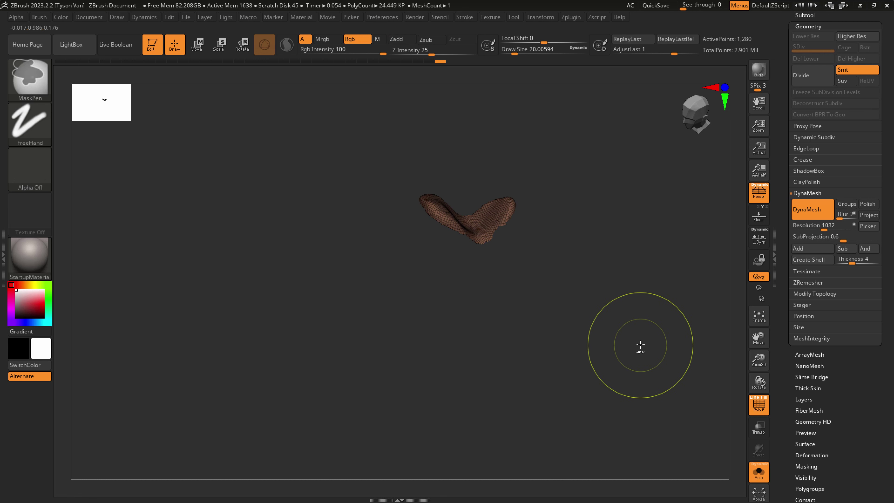
ctrl+shift+click(598, 349)
drag(583, 387, 580, 377)
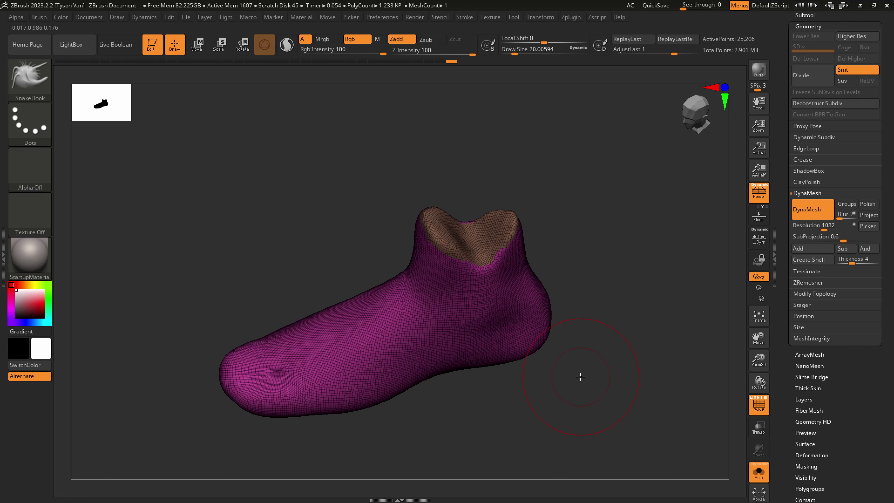
click(814, 150)
click(814, 209)
- Adjust the rim of the ankle opening with SnakeHook at a draw size of about 10.5
mouse_move(494, 315)
right_down()
mouse_move(501, 251)
mouse_move(493, 235)
mouse_move(433, 247)
right_up()
key(s)
drag(434, 246, 429, 247)
right_drag(428, 247, 434, 244)
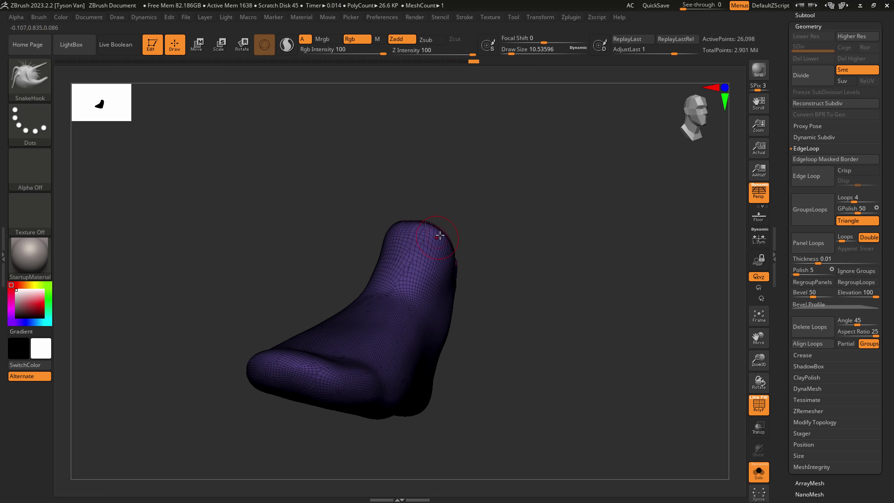
mouse_move(441, 241)
right_down()
mouse_move(421, 263)
mouse_move(461, 323)
right_up()
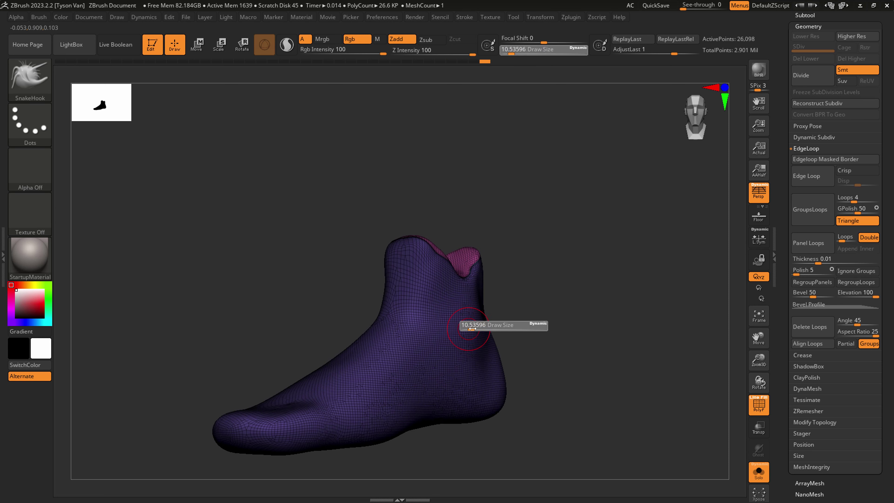
- Turn off Solo, pull the shoe's front over the protruding toe at a draw size of about 54, and smooth it
click(759, 472)
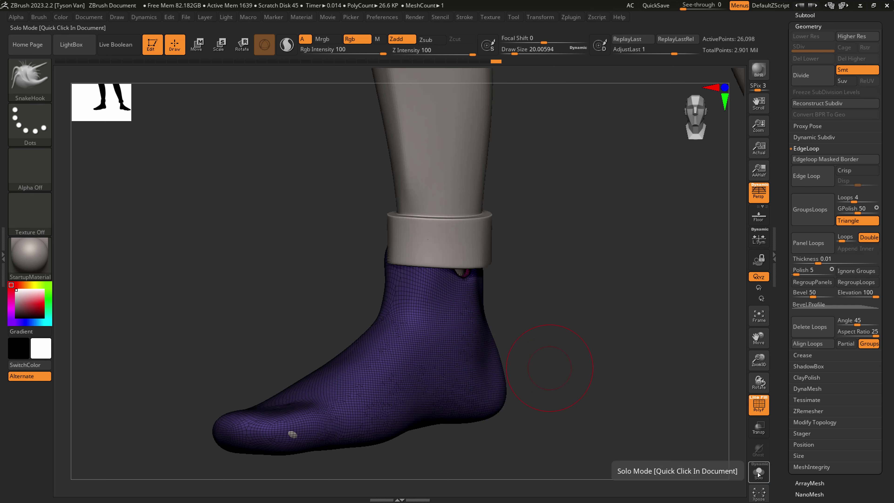
right_drag(312, 428, 287, 436)
key(s)
mouse_move(274, 429)
mouse_down()
mouse_move(282, 430)
mouse_move(275, 434)
mouse_up()
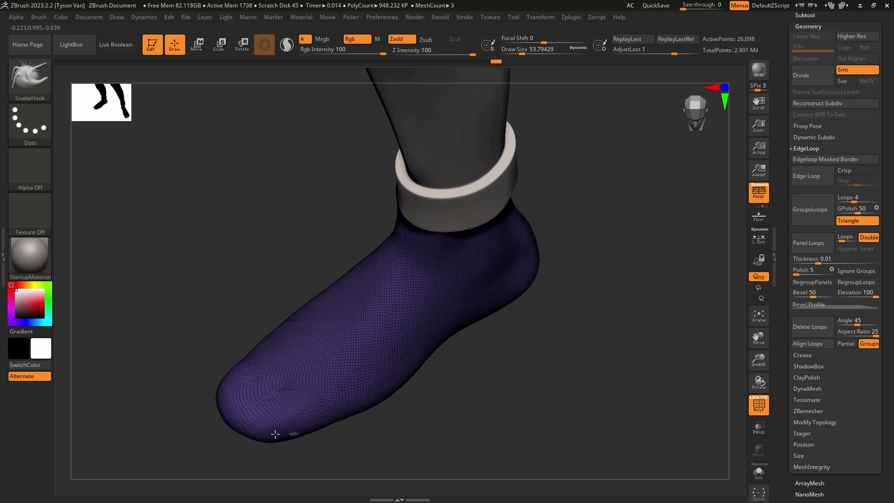
right_drag(305, 431, 308, 429)
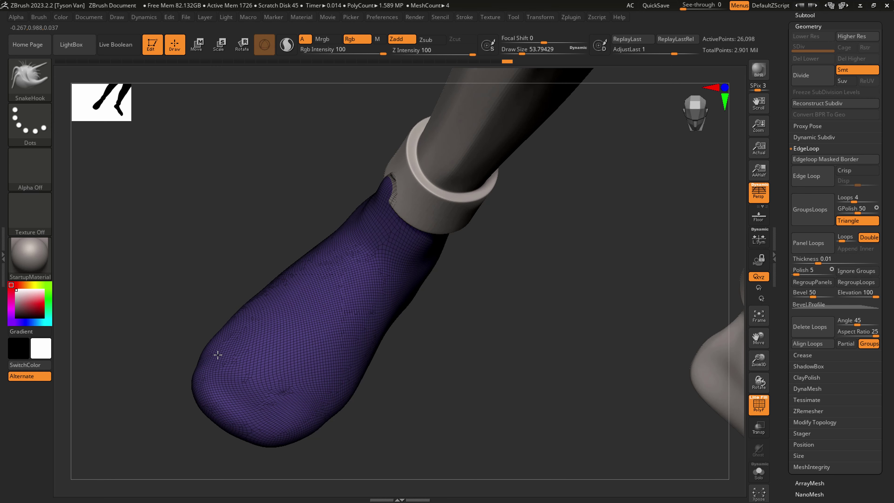
shift+drag(243, 361, 287, 373)
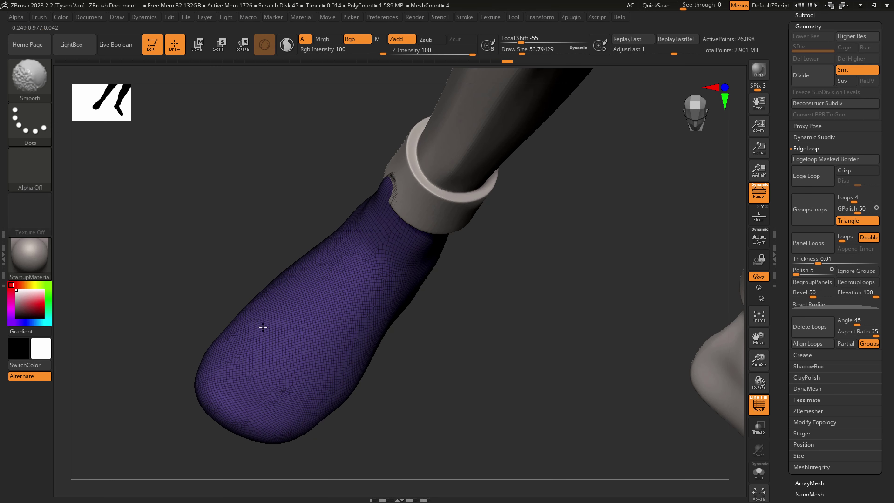
- Pull the shoe's upper rim into place around the trouser cuff with SnakeHook at a draw size of about 39
mouse_move(347, 338)
right_down()
mouse_move(348, 275)
mouse_move(334, 226)
mouse_move(380, 233)
right_up()
right_drag(435, 245, 422, 234)
key(s)
drag(423, 234, 404, 219)
right_drag(440, 236, 461, 233)
drag(404, 212, 408, 210)
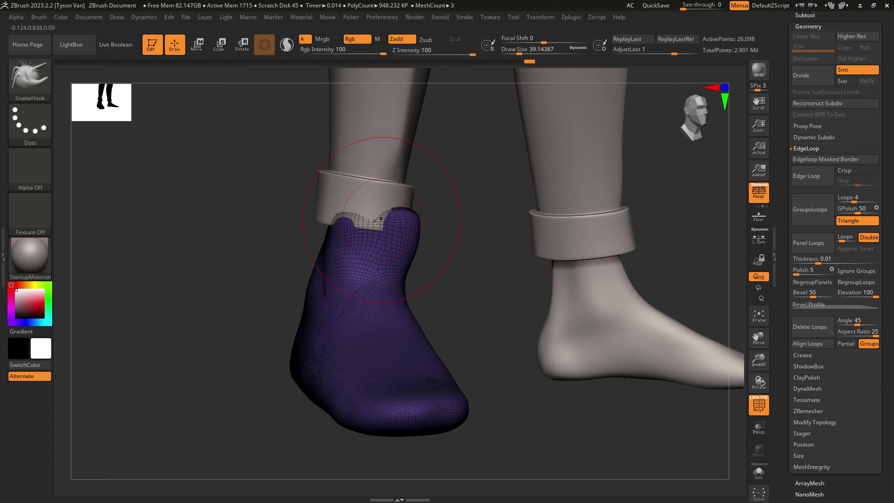
right_drag(461, 212, 384, 216)
drag(370, 217, 361, 214)
- Select the trousers subtool and push the cuff above the shoe inward with SnakeHook at a draw size of 28.75
mouse_move(414, 228)
right_down()
mouse_move(416, 220)
mouse_move(516, 215)
mouse_move(525, 194)
mouse_move(510, 246)
right_up()
alt+click(525, 188)
key(s)
mouse_move(508, 248)
mouse_down()
mouse_move(517, 248)
mouse_move(506, 248)
mouse_up()
key(s)
drag(506, 248, 500, 249)
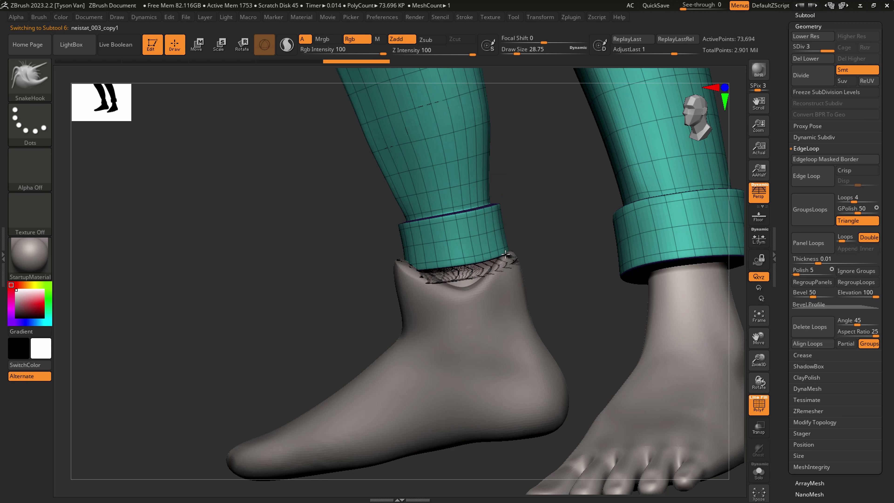
drag(446, 262, 426, 266)
drag(506, 256, 500, 257)
right_drag(500, 256, 489, 259)
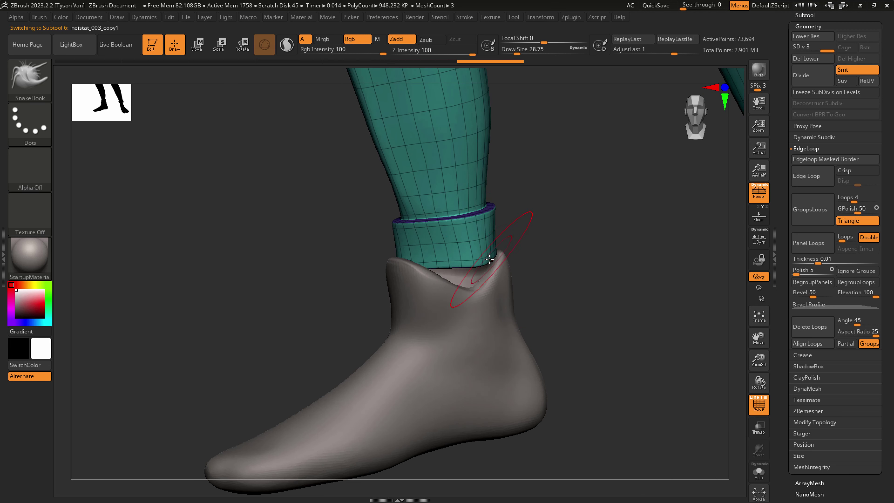
- Narrow the remaining sides of the cuff above the shoe so it sits inside the ankle opening
key(ctrl+shift+z)
key(ctrl+z)
key(ctrl+z)
key(ctrl+z)
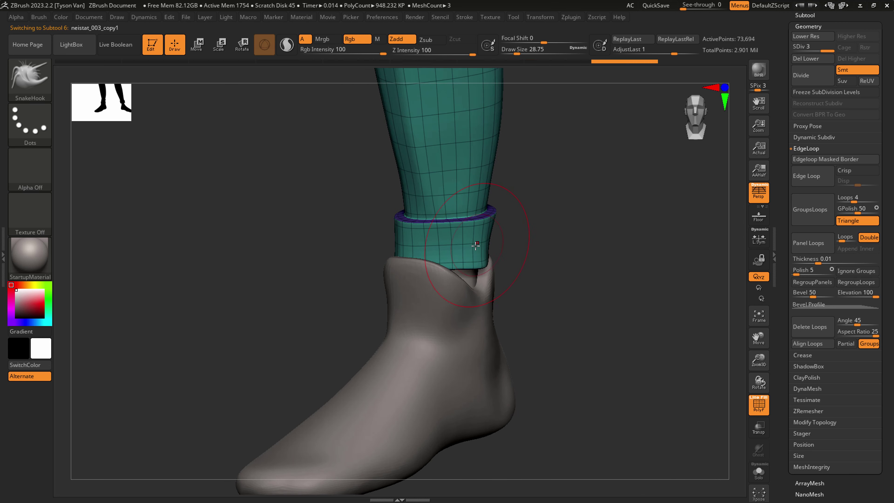
right_drag(387, 246, 386, 246)
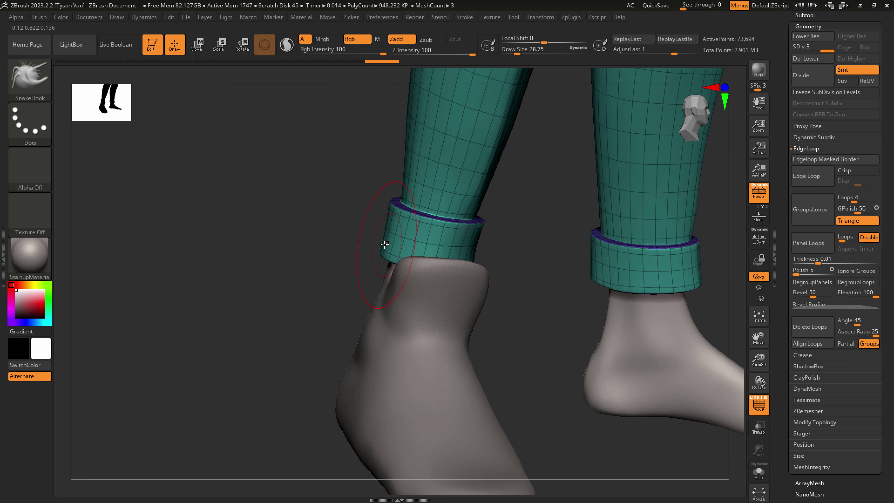
drag(386, 246, 410, 246)
- Raise the trouser cuff above the bare foot with SnakeHook at a draw size of about 94
right_drag(627, 270, 549, 271)
alt+right_drag(668, 261, 583, 276)
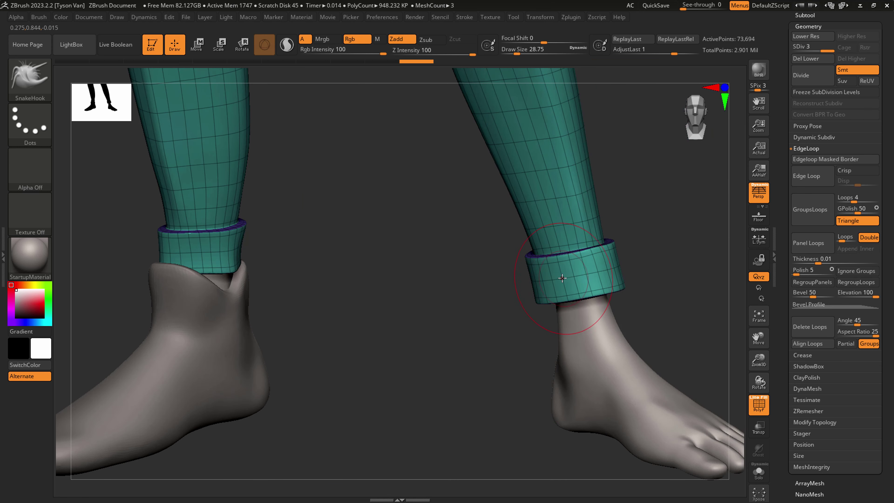
key(s)
drag(544, 284, 573, 273)
key(ctrl+shift+z)
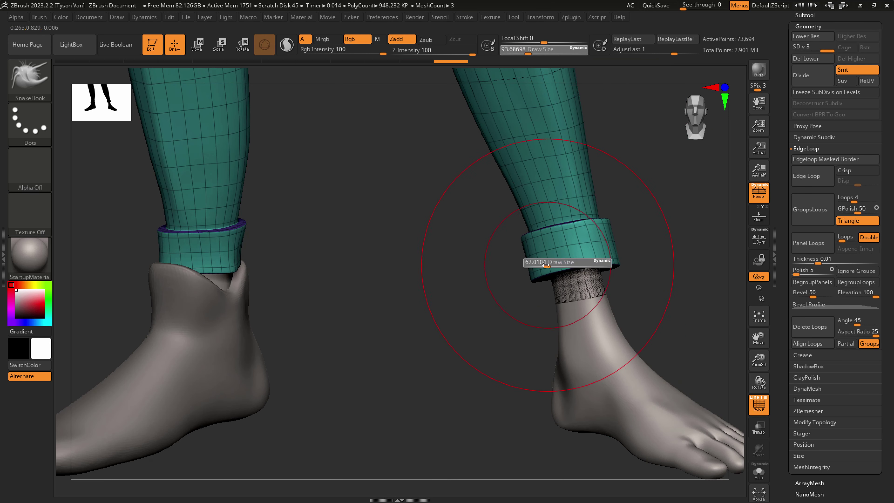
- Shape the raised cuff around the bare ankle with SnakeHook at a draw size of about 44
key(ctrl+shift+z)
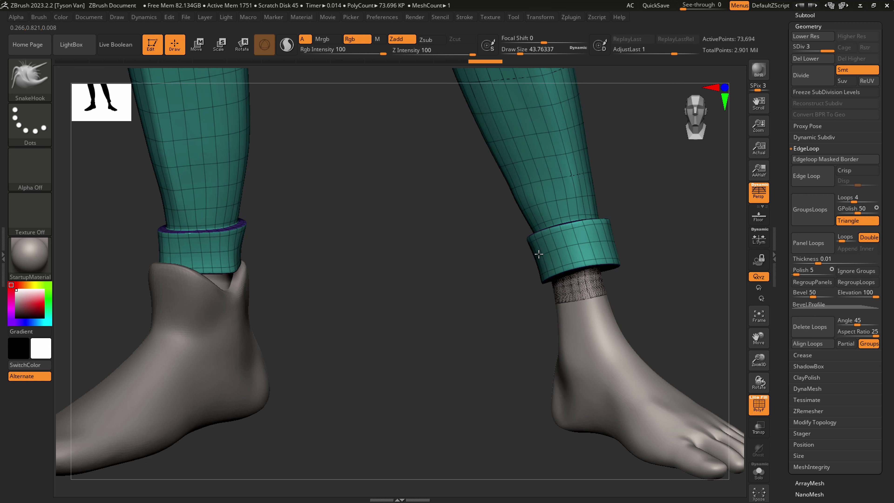
key(ctrl+shift+z)
key(ctrl+shift+z)
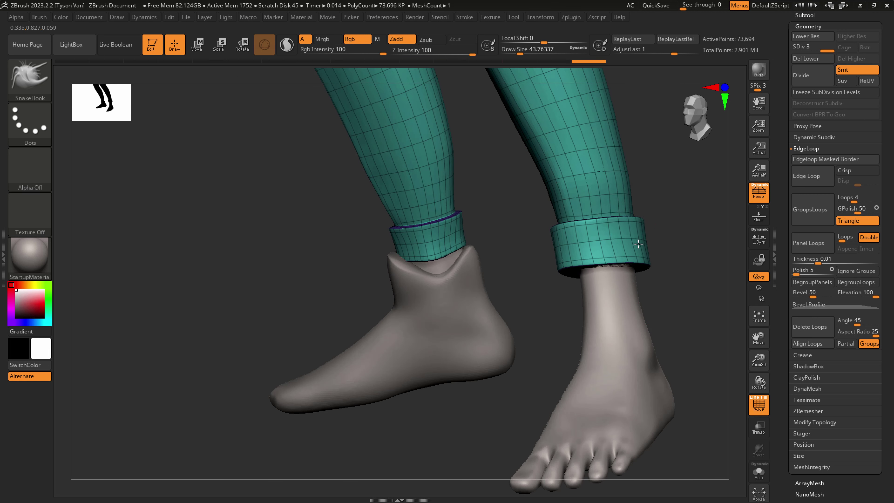
key(ctrl+shift+z)
key(ctrl+shift+z)
key(ctrl+shift+z)
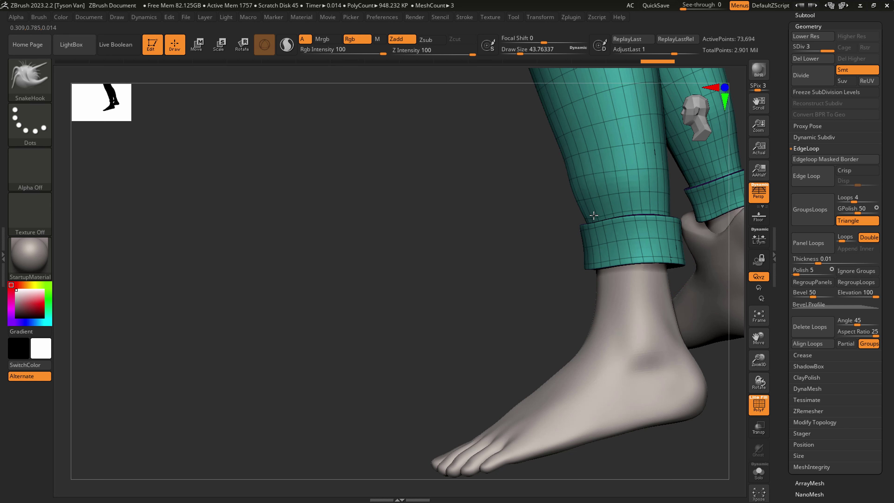
key(ctrl+z)
key(ctrl+z)
key(ctrl+z)
key(ctrl+z)
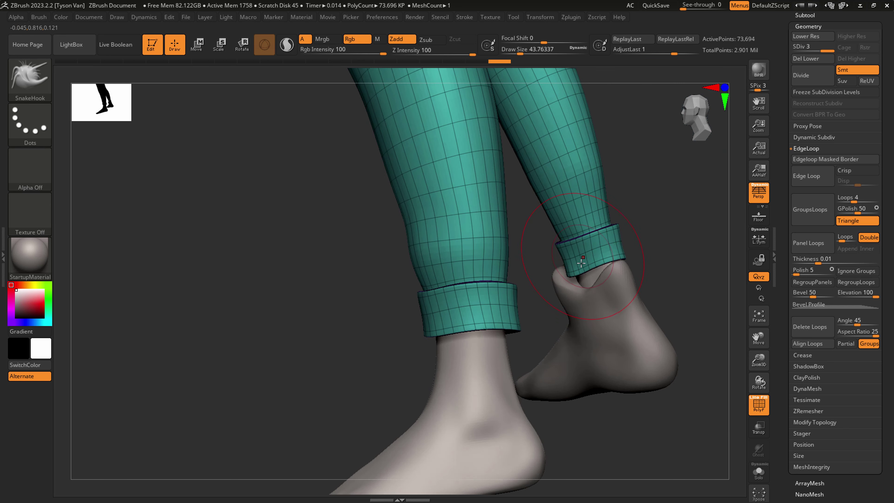
- Select the shoe subtool and smooth the back of its ankle at a draw size of about 44
key(ctrl+shift+z)
key(ctrl+shift+z)
key(ctrl+shift+z)
key(ctrl+shift+z)
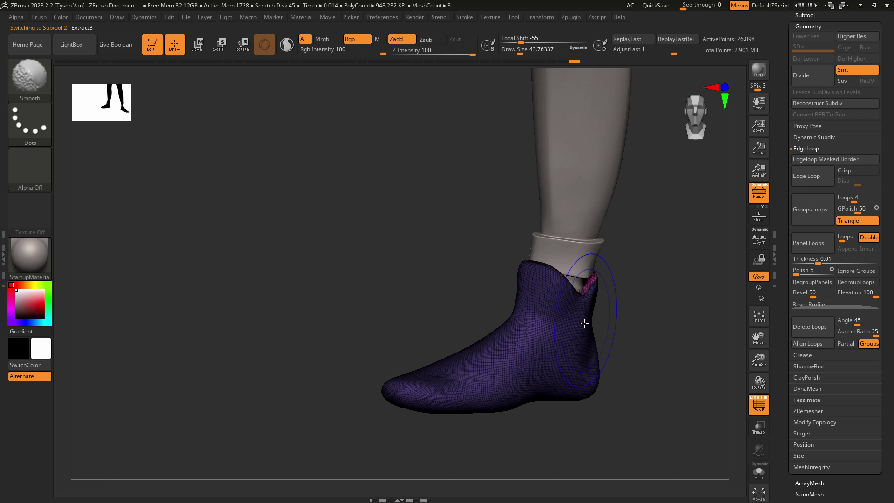
key(ctrl+shift+z)
key(ctrl+shift+z)
key(ctrl+shift+z)
key(ctrl+shift+z)
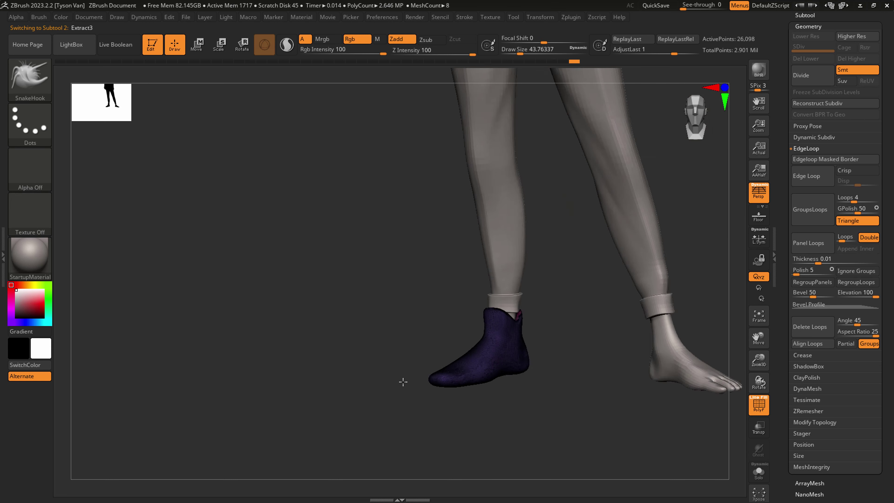
- Turn off the polyframe display, bring the full figure into view and save the tool
key(ctrl+shift+z)
key(ctrl+shift+z)
key(ctrl+shift+z)
key(ctrl+shift+z)
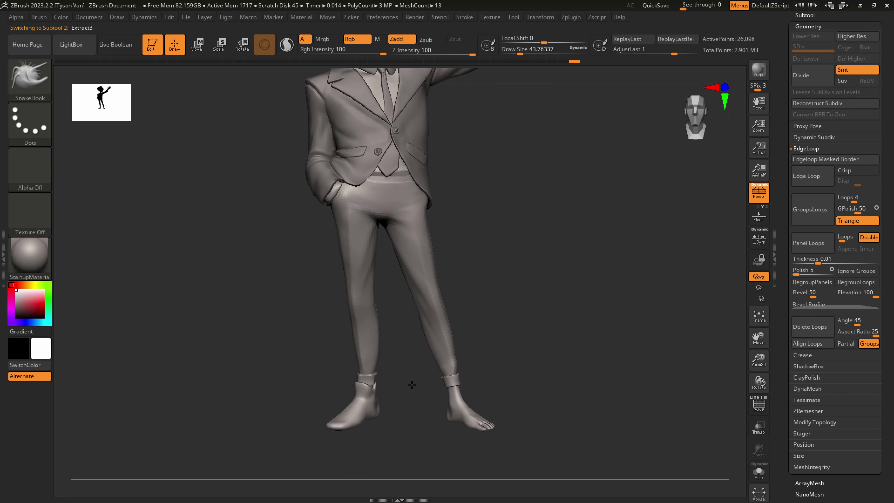
key(ctrl+shift+z)
key(ctrl+shift+z)
drag(892, 36, 890, 225)
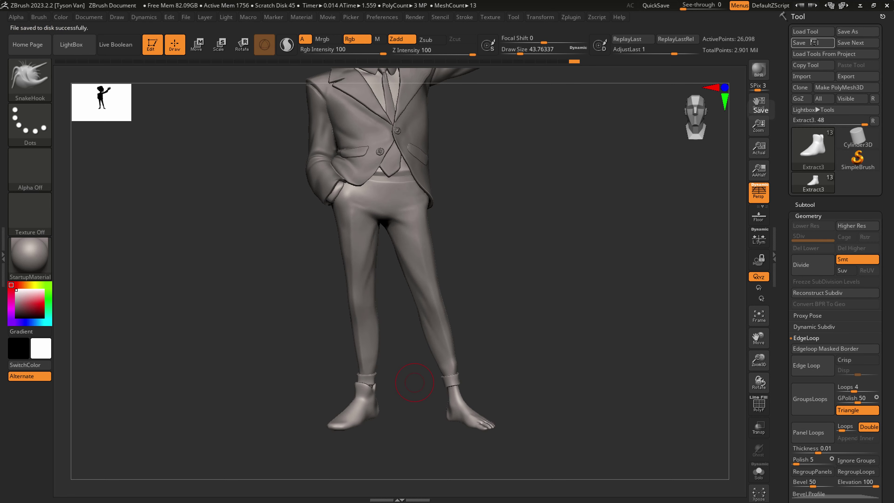
- Isolate the shoe subtool with Solo and turn off the perspective view
right_drag(479, 345, 455, 351)
ctrl+right_drag(453, 409, 457, 493)
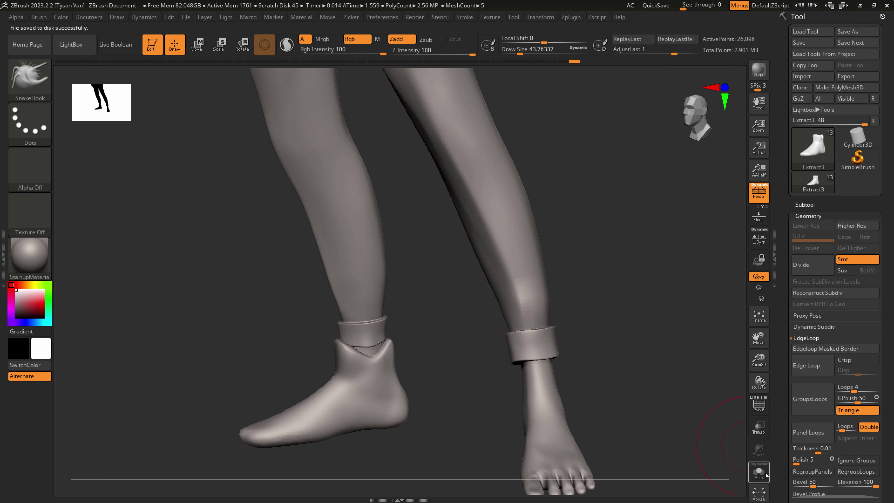
click(759, 473)
key(ctrl+z)
key(ctrl+z)
key(ctrl+z)
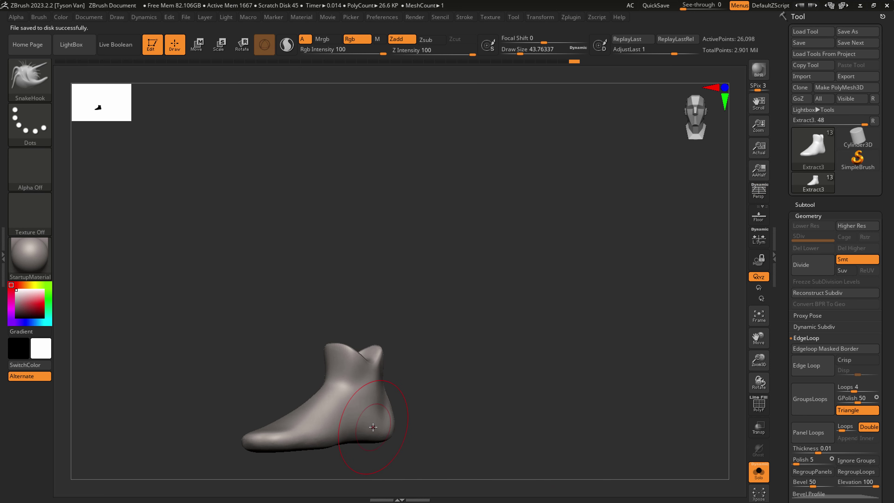
- Display the polyframe and reshape the boot's toe, sole and heel profile using the SnakeHook brush at draw size about 56
ctrl+right_drag(366, 429, 392, 472)
alt+right_drag(392, 472, 435, 381)
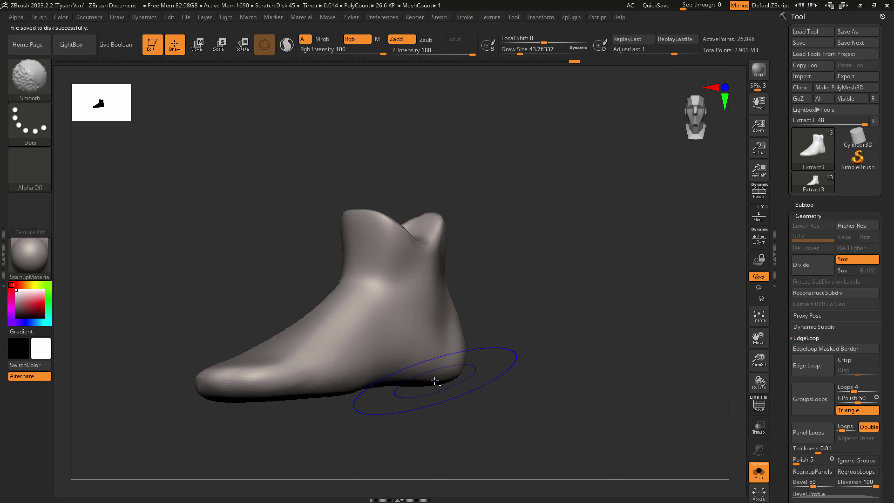
key(shift+f)
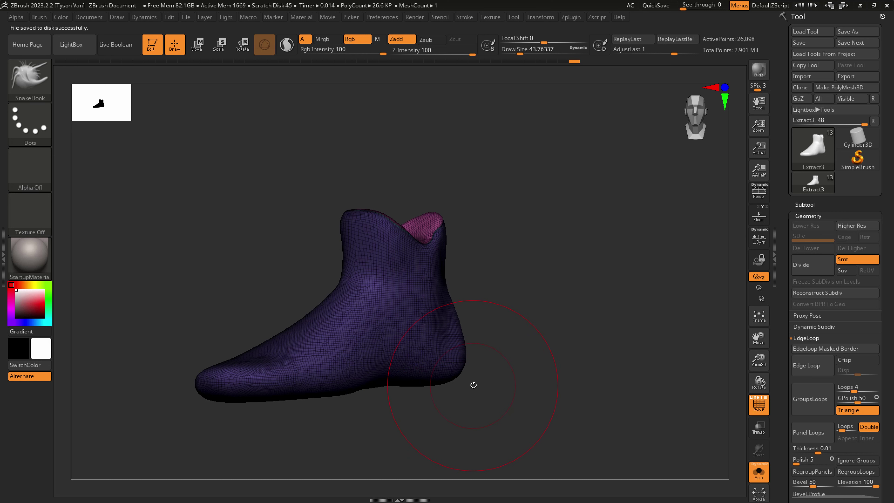
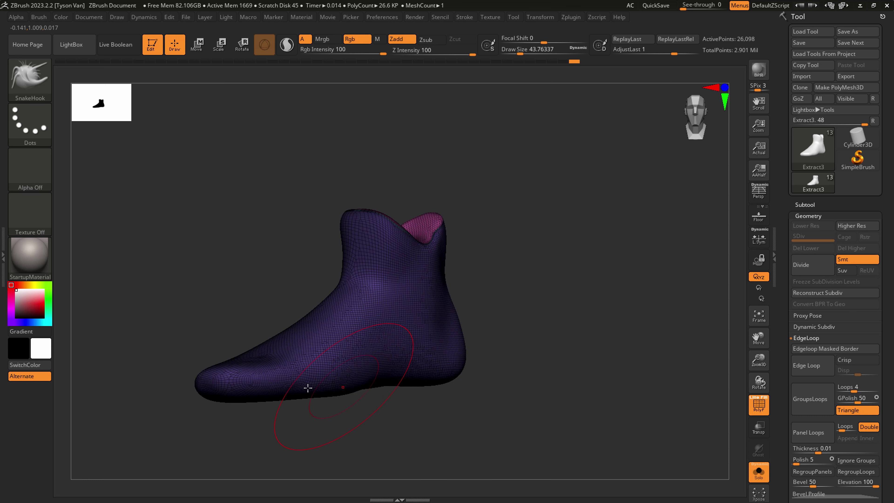
key(s)
mouse_move(217, 385)
mouse_down()
mouse_move(226, 385)
mouse_move(212, 367)
mouse_move(244, 376)
mouse_up()
key(s)
drag(299, 372, 295, 378)
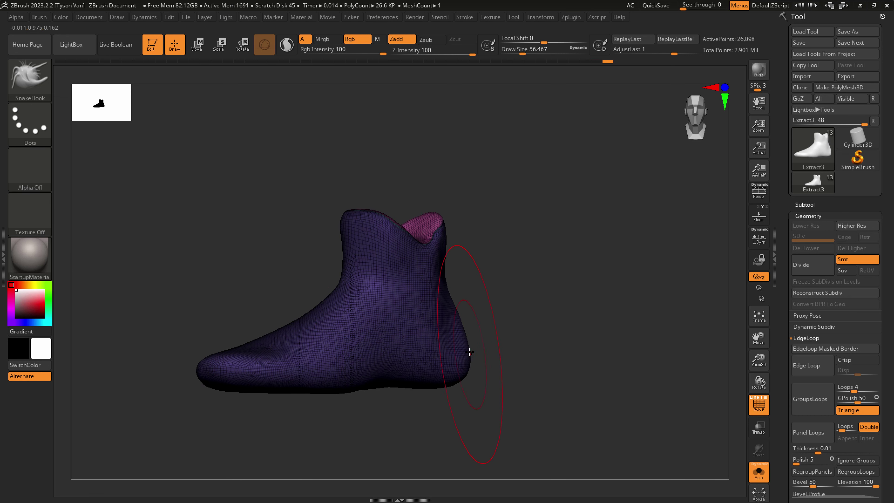
mouse_move(469, 352)
shift+mouse_down()
mouse_move(468, 330)
mouse_move(465, 340)
mouse_move(398, 349)
shift+mouse_up()
drag(605, 348, 507, 348)
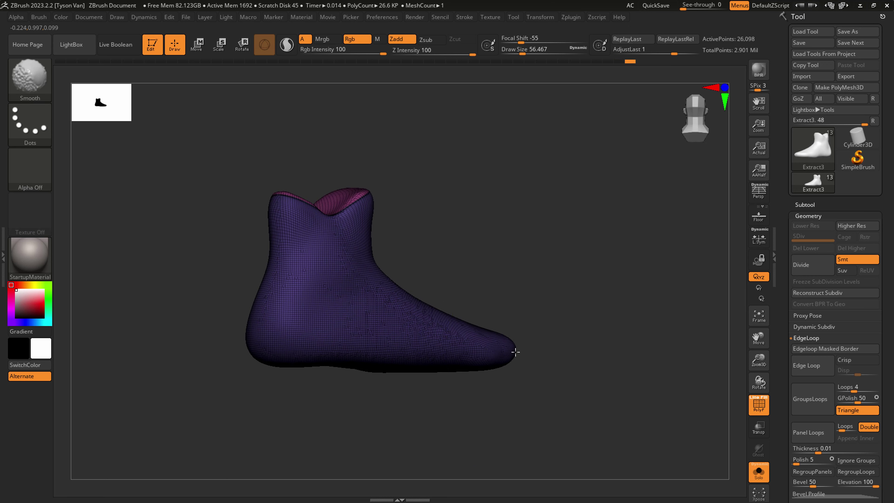
mouse_move(515, 354)
mouse_down()
mouse_move(455, 353)
mouse_move(402, 331)
mouse_move(468, 343)
mouse_up()
- Choose the KnifeCurve brush for slicing and save the tool to disk
key(ctrl+shift)
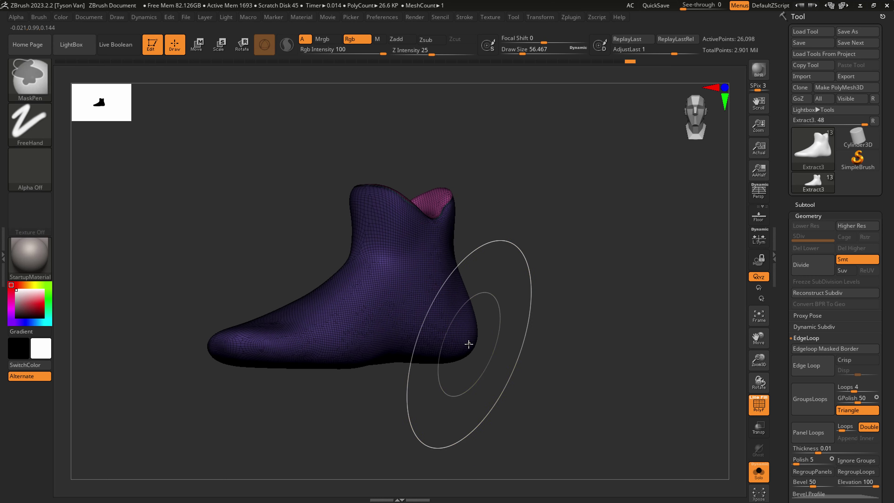
click(34, 81)
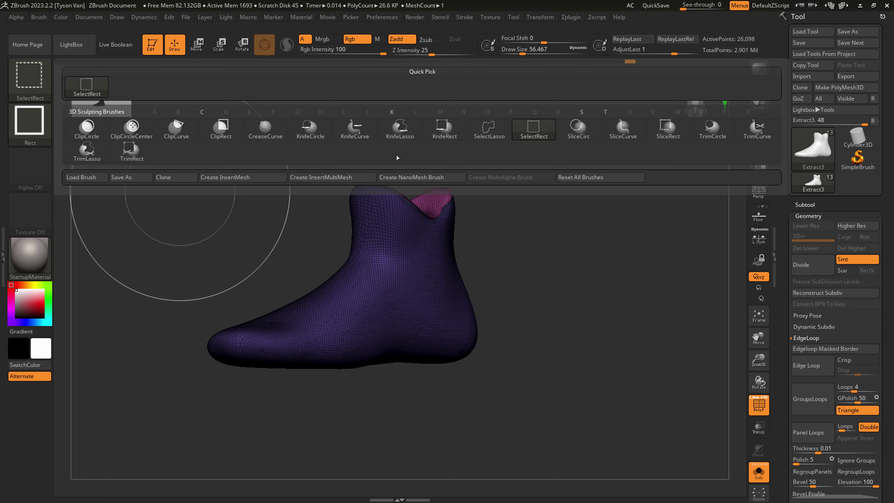
click(355, 129)
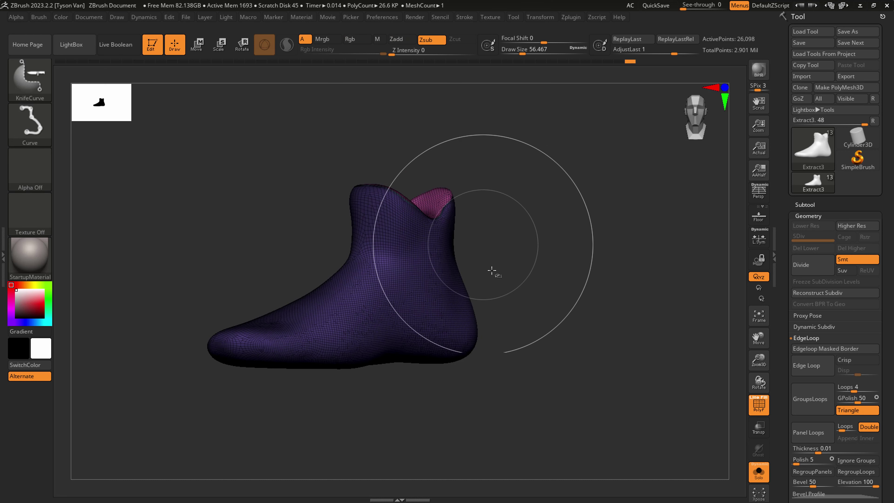
key(ctrl+shift)
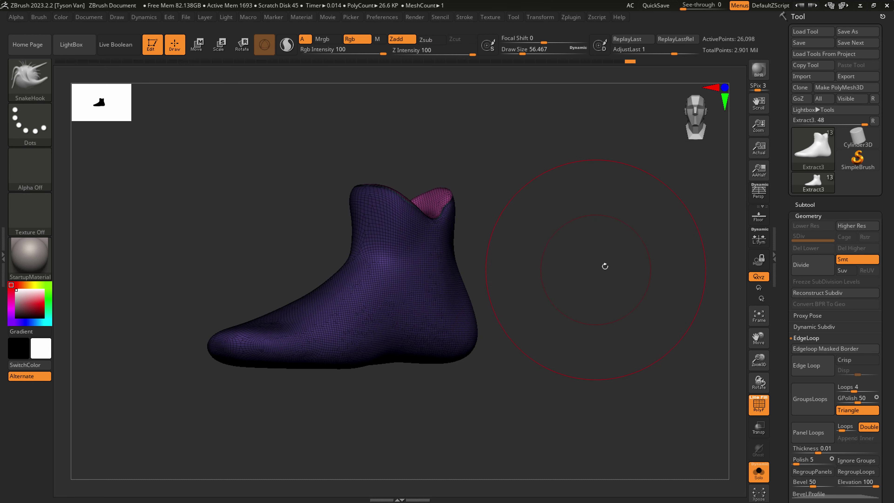
click(819, 42)
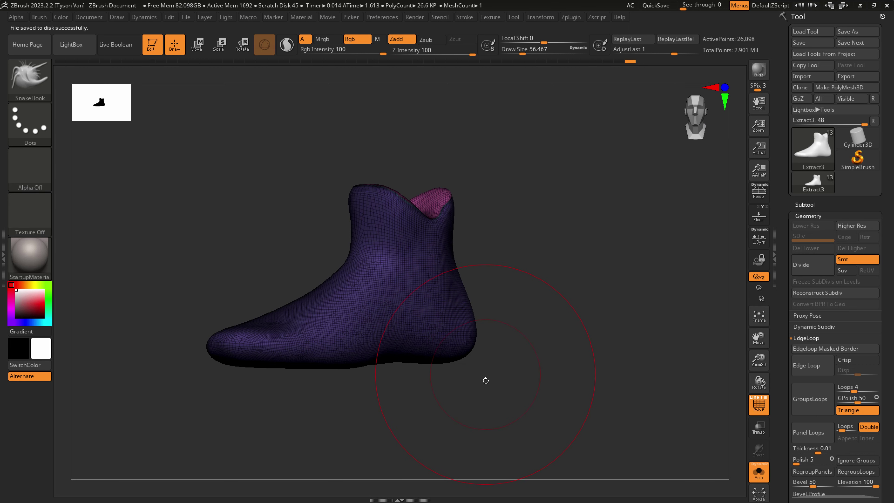
- Try to slice the boot's underside flat with a horizontal KnifeCurve cut just above its lowest edge
alt+drag(486, 381, 549, 399)
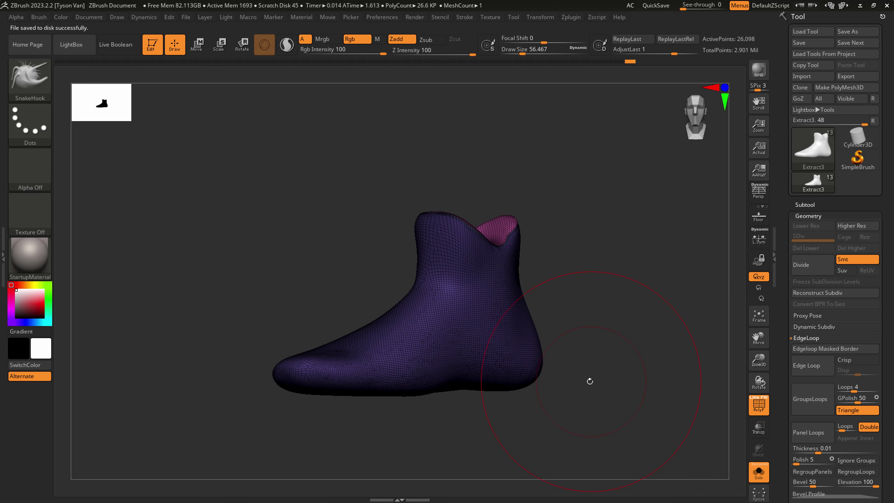
key(ctrl+shift)
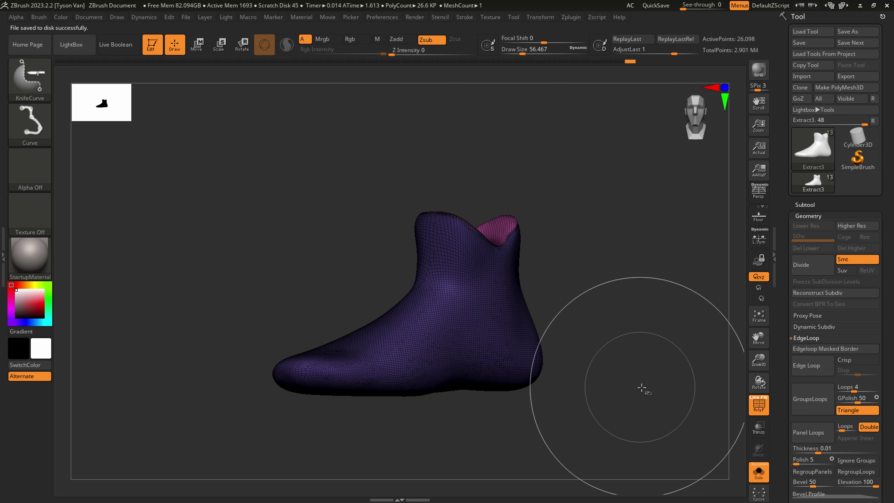
ctrl+shift+drag(651, 387, 513, 382)
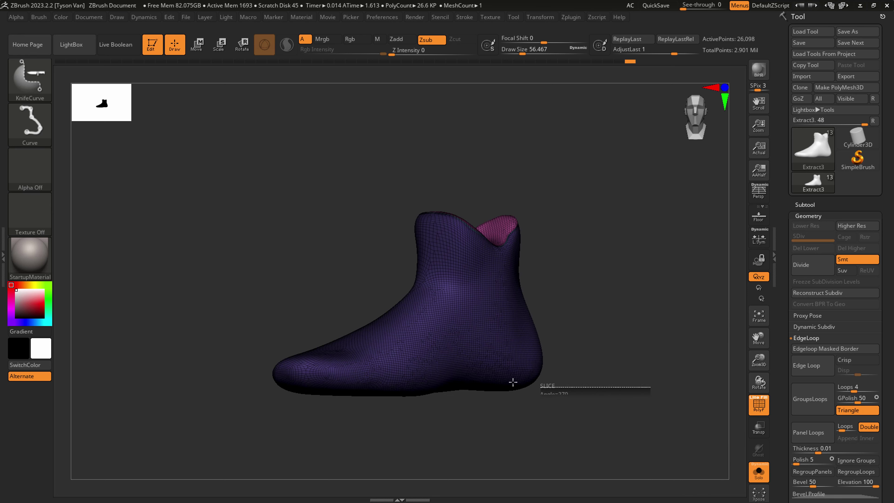
ctrl+shift+drag(196, 401, 191, 406)
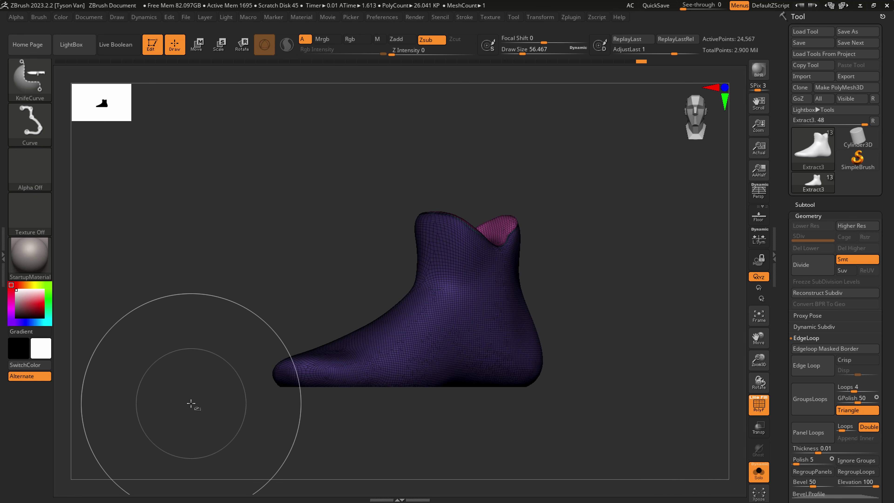
mouse_move(503, 449)
mouse_down()
mouse_move(498, 323)
mouse_move(491, 431)
mouse_move(535, 421)
mouse_up()
- Slice off the boot's underside with a horizontal KnifeCurve cut slightly higher through the sole and inspect the flat bottom
key(ctrl+shift)
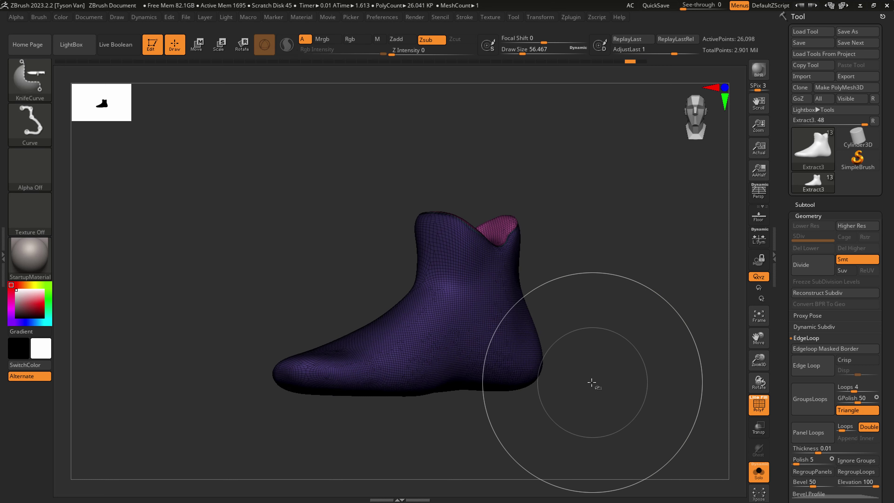
ctrl+shift+drag(595, 380, 570, 379)
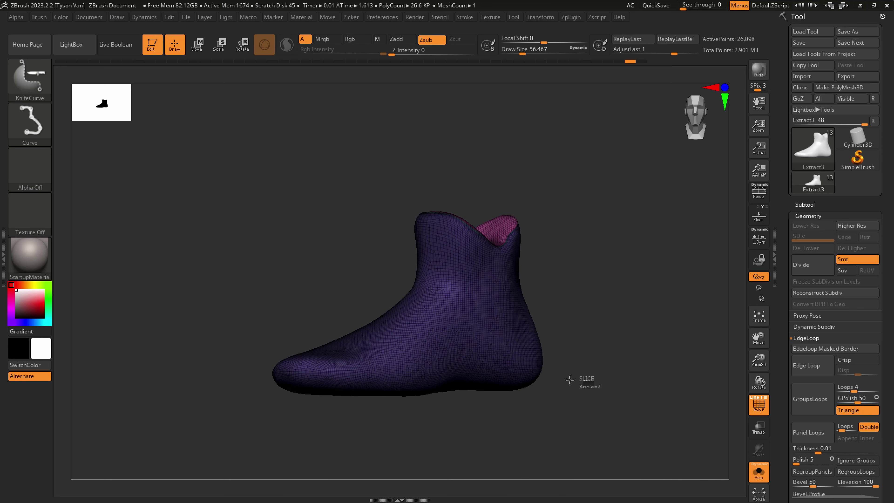
mouse_move(173, 393)
ctrl+shift+mouse_down()
mouse_move(429, 336)
mouse_move(435, 285)
mouse_move(433, 303)
ctrl+shift+mouse_up()
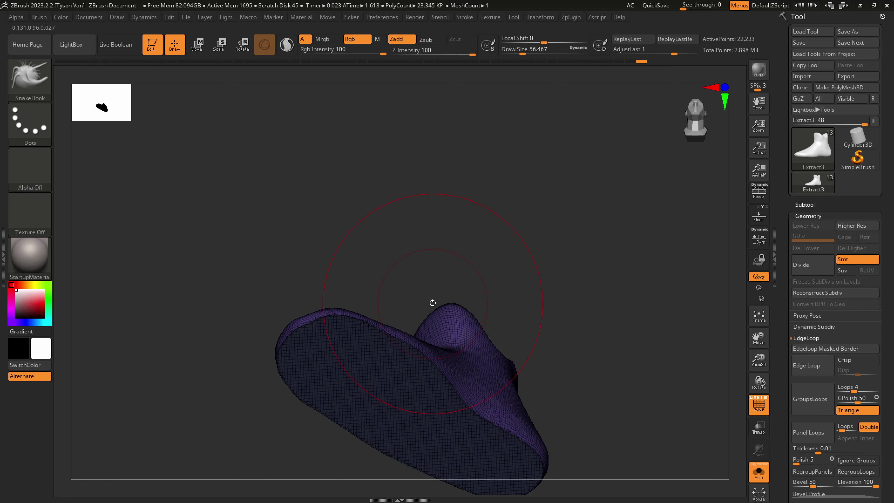
- Move the boot subtool to the end of the subtool list and duplicate it
click(806, 204)
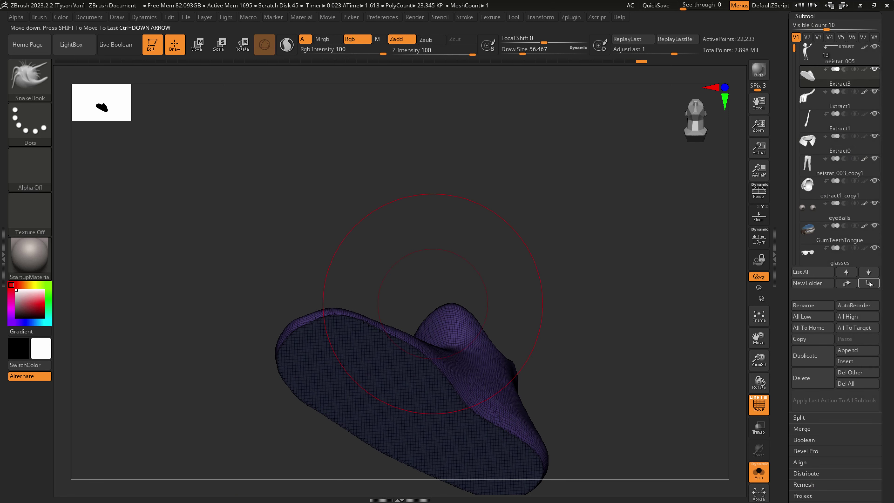
key(shift)
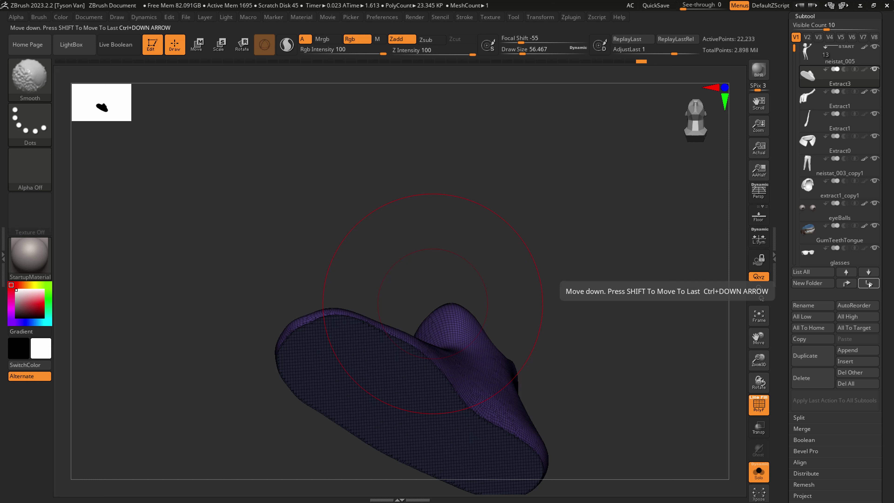
shift+click(868, 284)
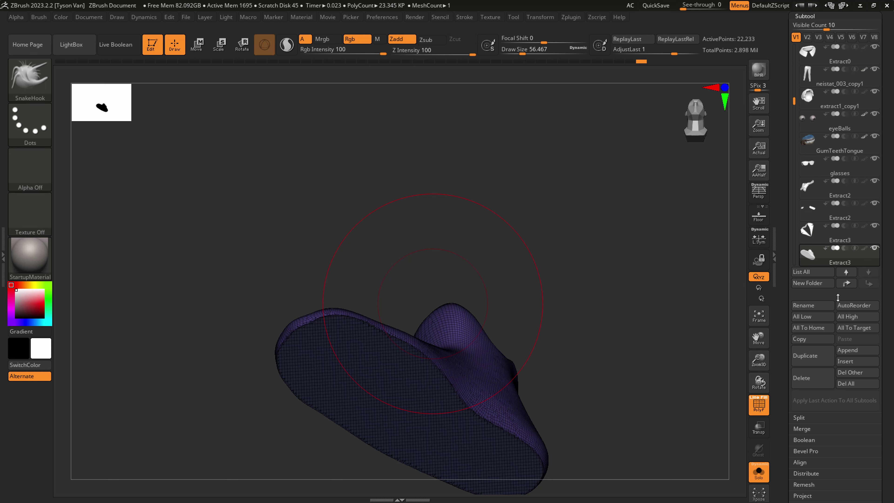
click(812, 356)
- Isolate the flat sole polygroup on the duplicated boot and delete the hidden geometry
key(ctrl+shift)
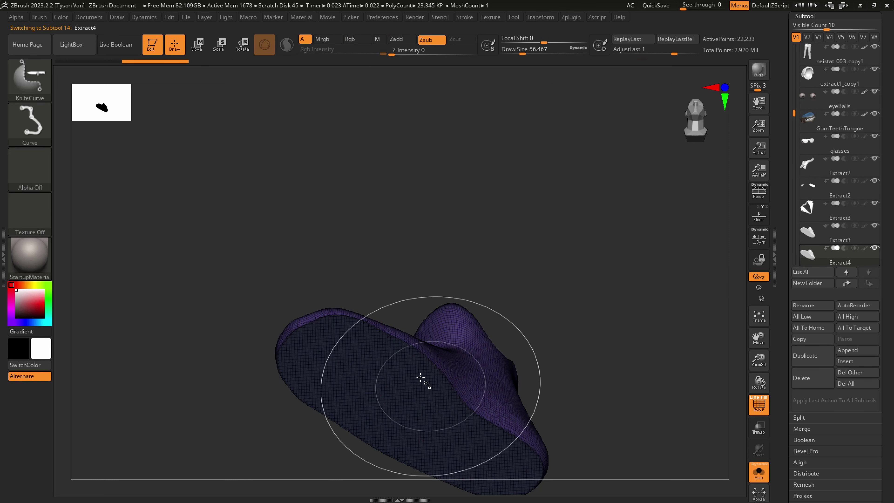
ctrl+shift+click(391, 358)
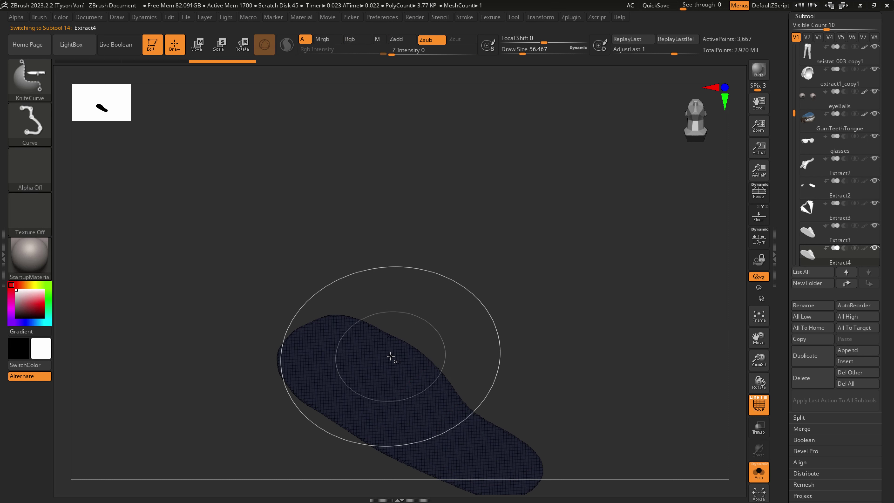
drag(486, 384, 483, 400)
drag(885, 426, 876, 382)
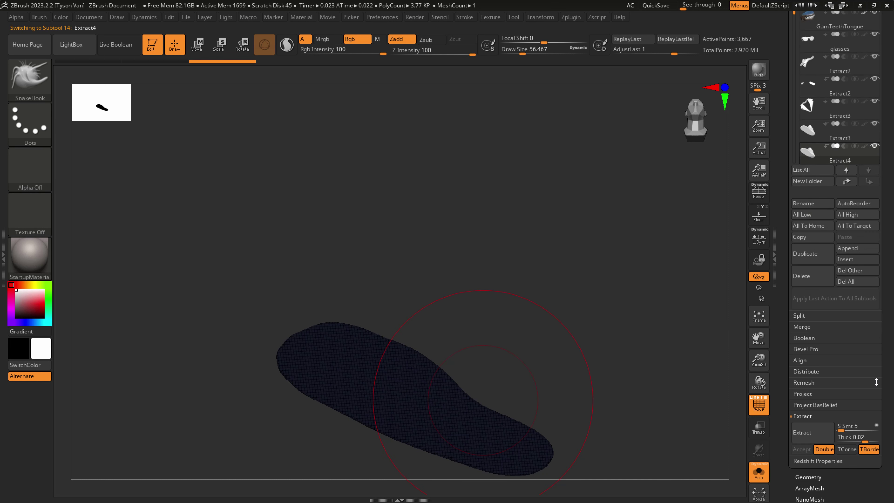
click(814, 477)
click(815, 423)
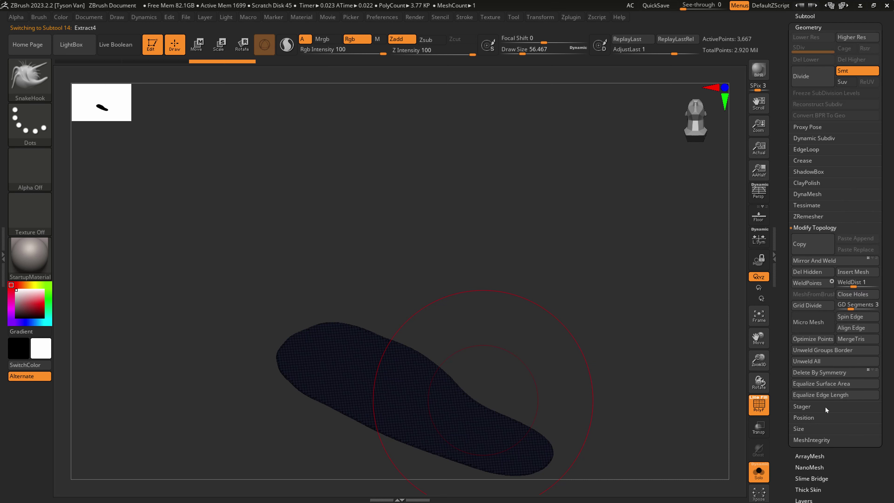
- Remesh the flat sole piece using ZRemesher with a target polygon count of 2
ctrl+right_drag(458, 413, 481, 367)
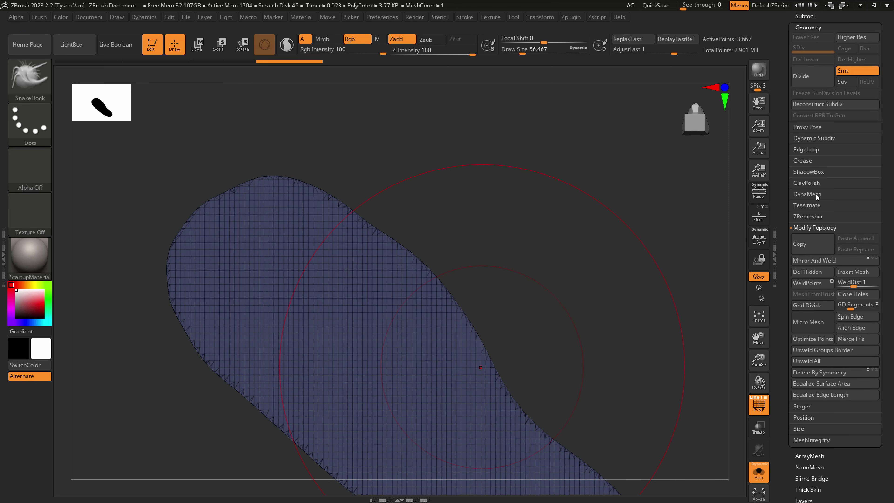
click(815, 217)
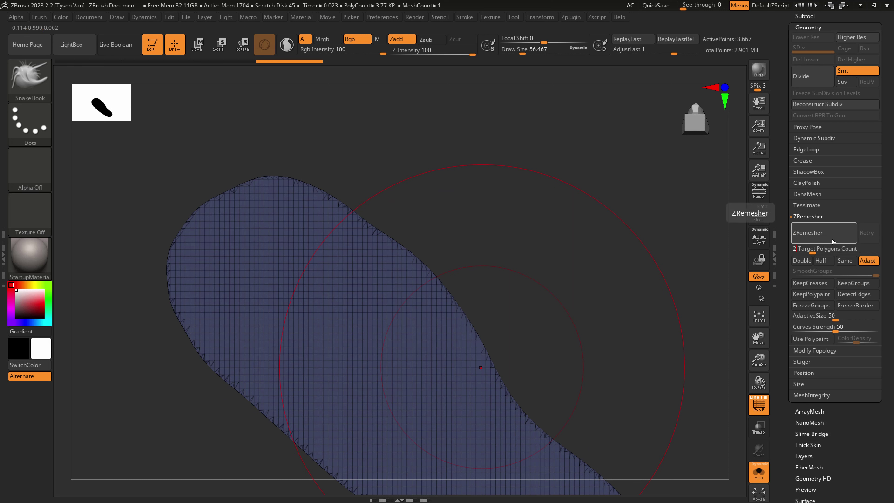
click(821, 233)
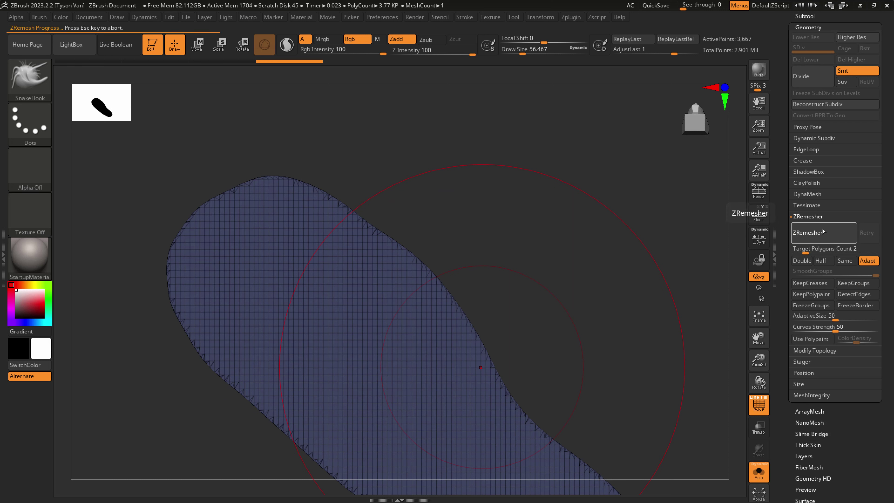
ctrl+right_drag(473, 419, 481, 381)
mouse_move(480, 381)
mouse_down()
mouse_move(461, 440)
mouse_move(461, 418)
mouse_up()
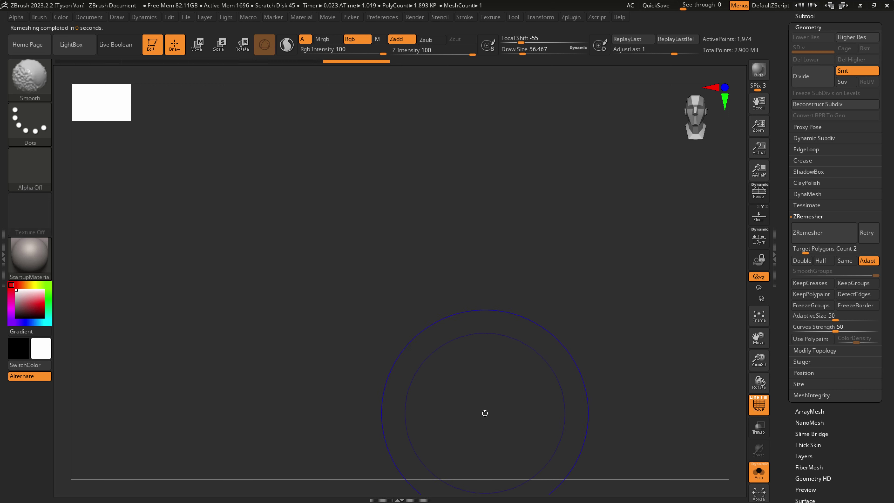
- Turn on perspective and enable double-sided display for the sole piece
key(shift)
right_drag(484, 444, 505, 456)
key(p)
drag(505, 456, 504, 392)
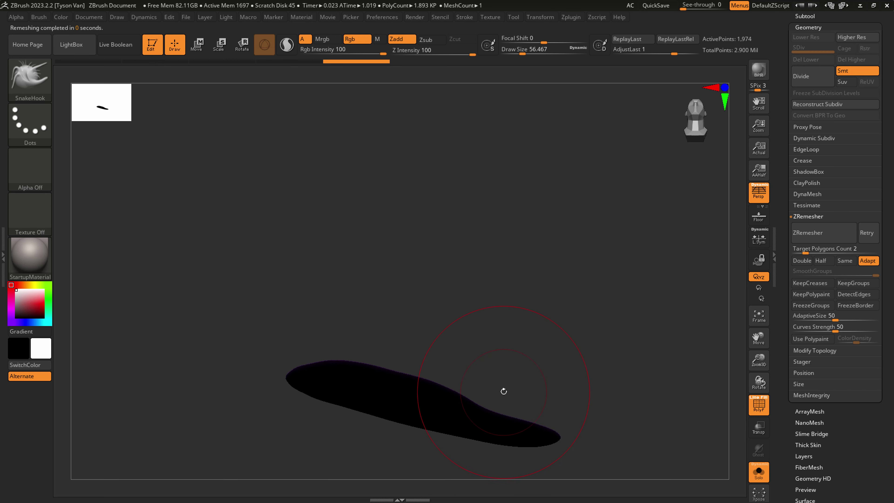
drag(875, 444, 874, 350)
click(827, 248)
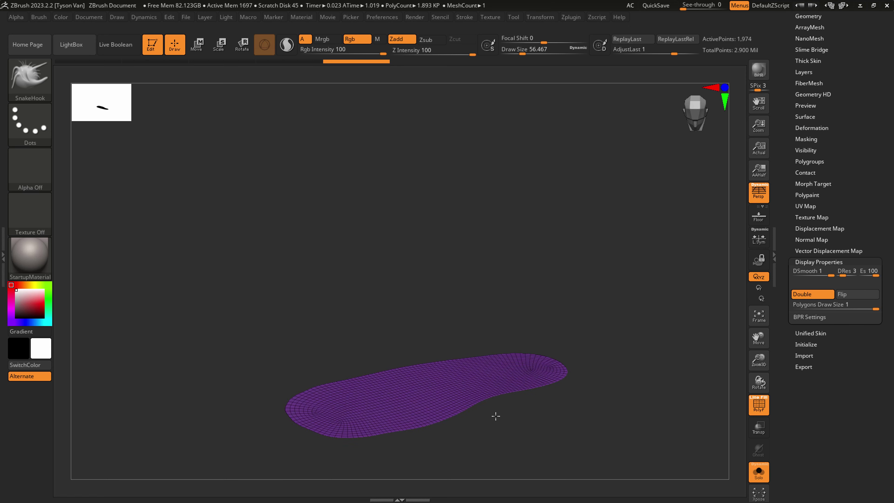
- Show the other subtools to compare the sole with the foot, and isolate the sole again
click(757, 471)
drag(580, 404, 742, 458)
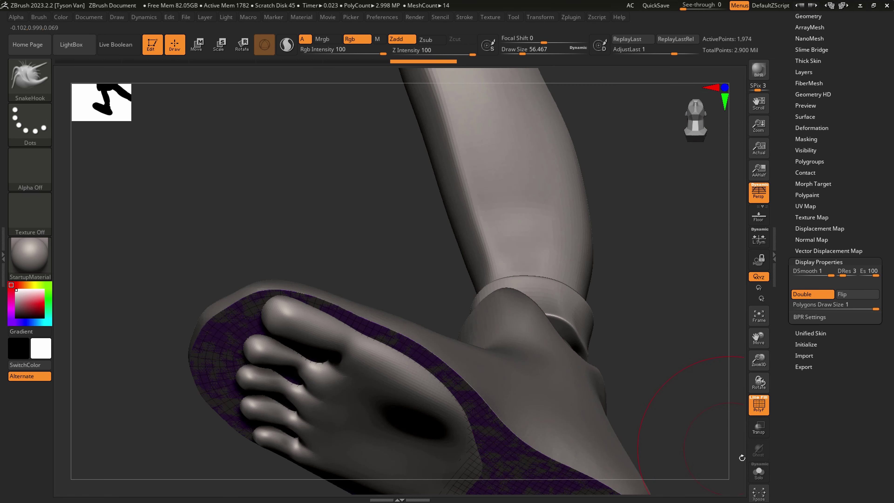
click(758, 477)
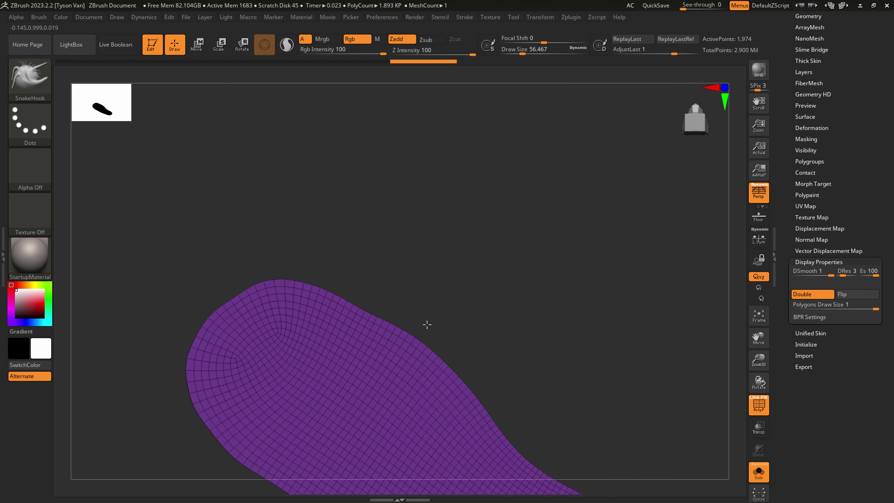
- Refine the sole's toe and outer edge outline with the SnakeHook brush, using draw sizes of about 11 and 39
key(s)
drag(286, 298, 277, 299)
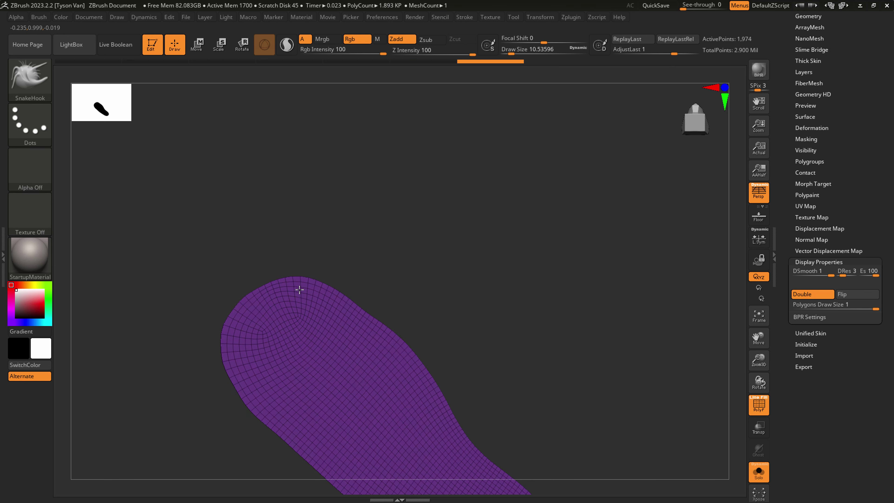
mouse_move(403, 486)
alt+right_down()
mouse_move(356, 226)
mouse_move(391, 367)
mouse_move(383, 325)
alt+right_up()
key(ctrl+z)
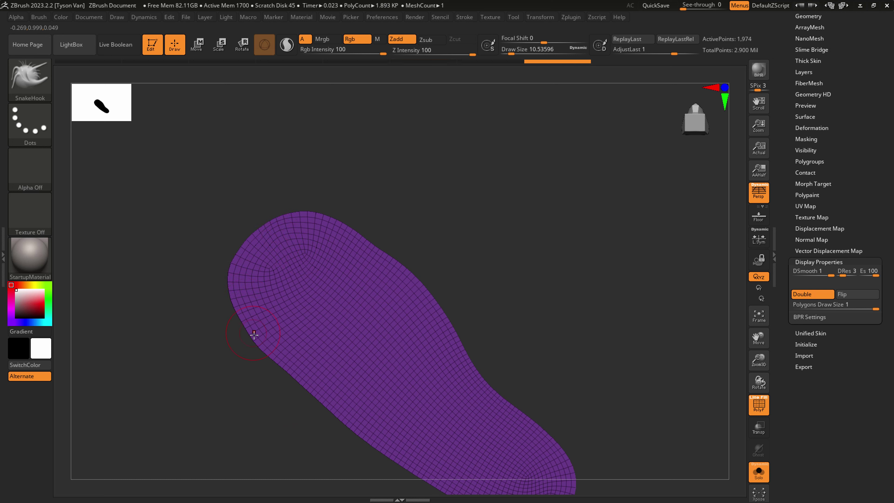
key(s)
drag(289, 376, 313, 380)
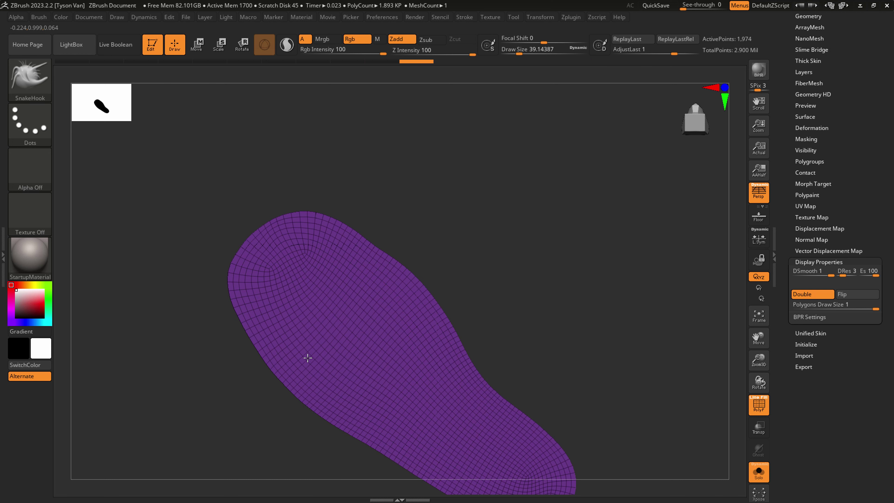
- Adjust the sole's side edges near the toe with the SnakeHook brush at draw sizes of about 31 and 22
key(s)
click(313, 376)
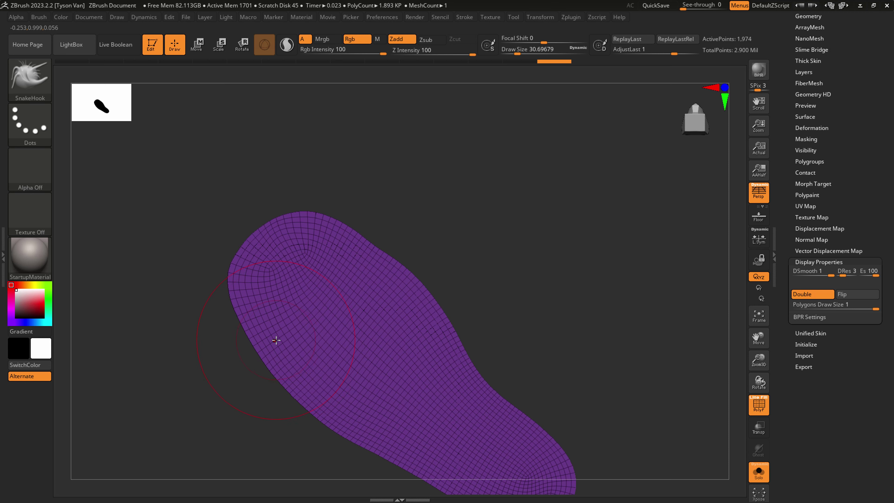
key(s)
click(340, 232)
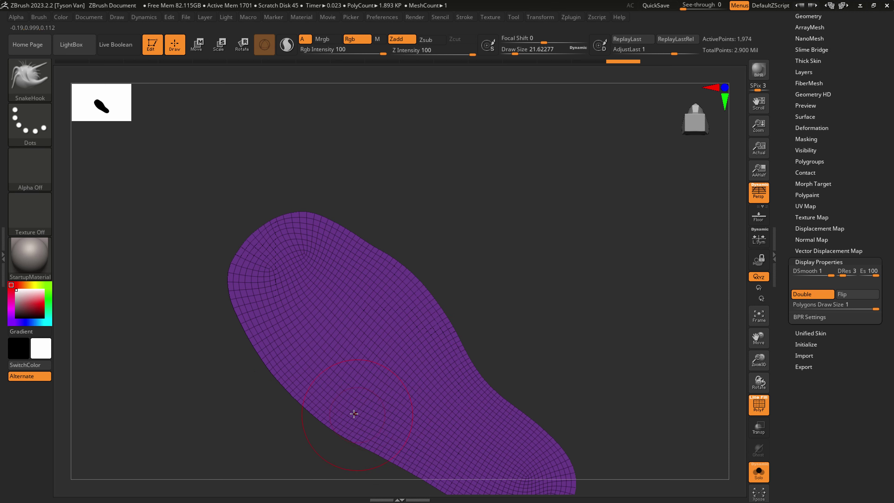
alt+right_drag(470, 417, 454, 380)
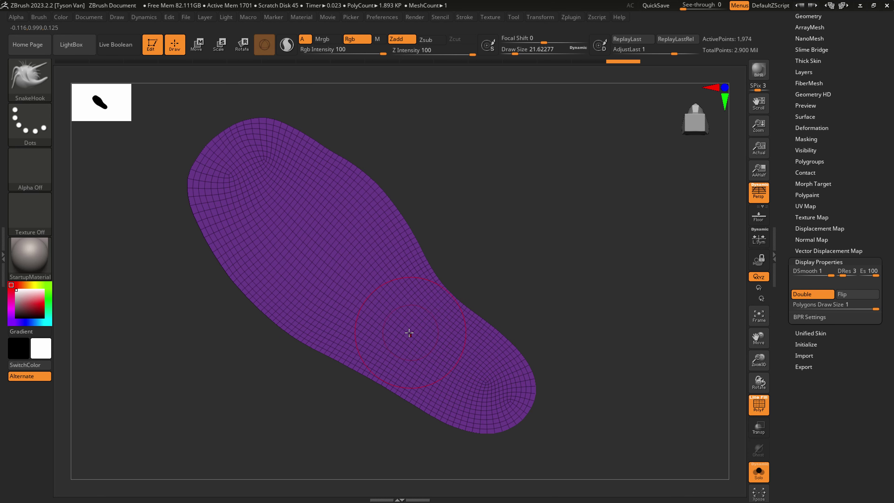
- Switch to the ZModeler brush and set its polygon action to Extrude with Polygroup All as the target
mouse_move(409, 333)
right_down()
mouse_move(426, 359)
mouse_move(437, 335)
mouse_move(425, 424)
mouse_move(435, 316)
mouse_move(451, 337)
mouse_move(442, 297)
right_up()
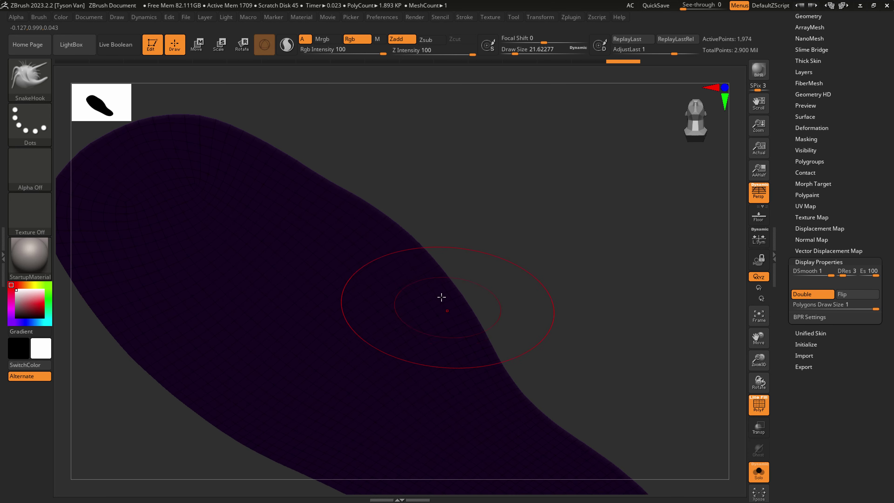
click(31, 79)
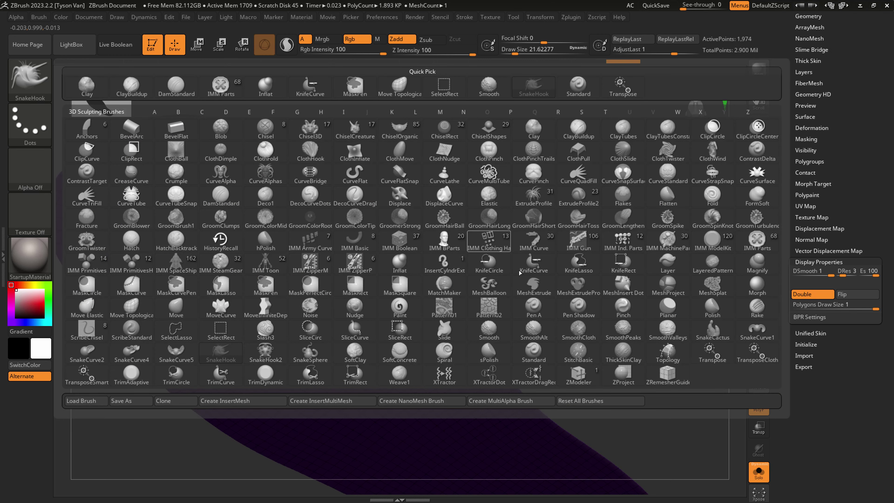
click(584, 378)
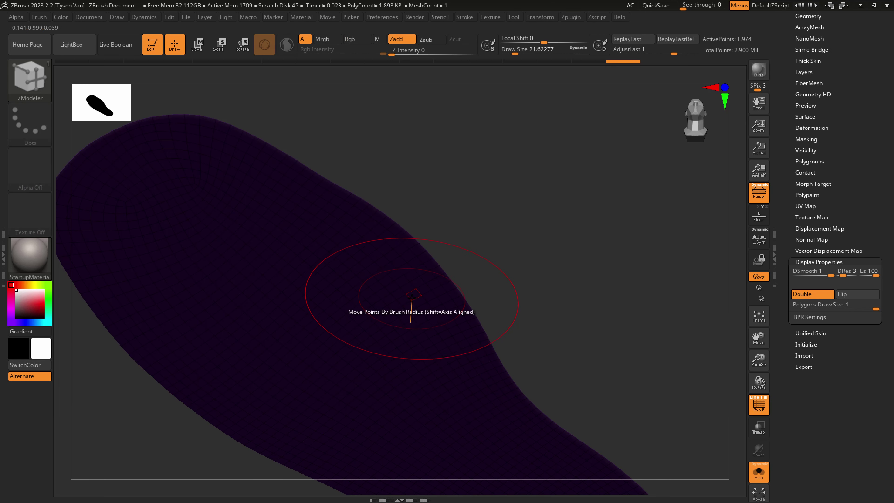
key(space)
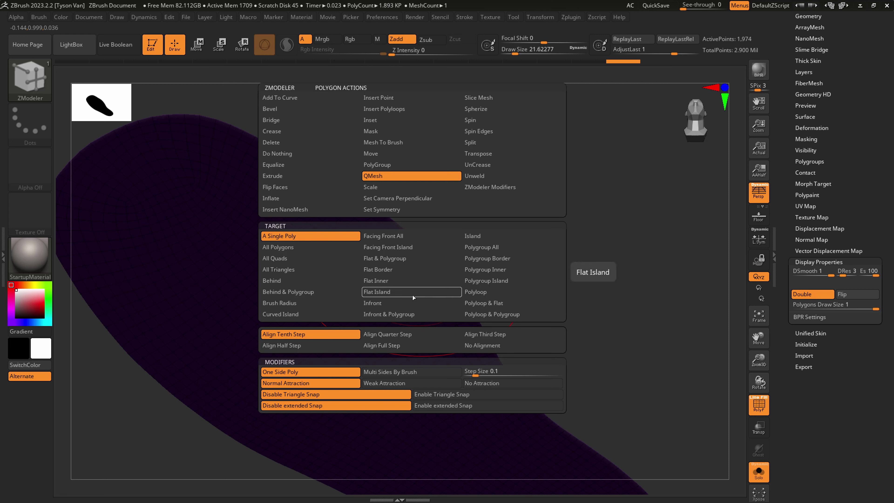
click(289, 176)
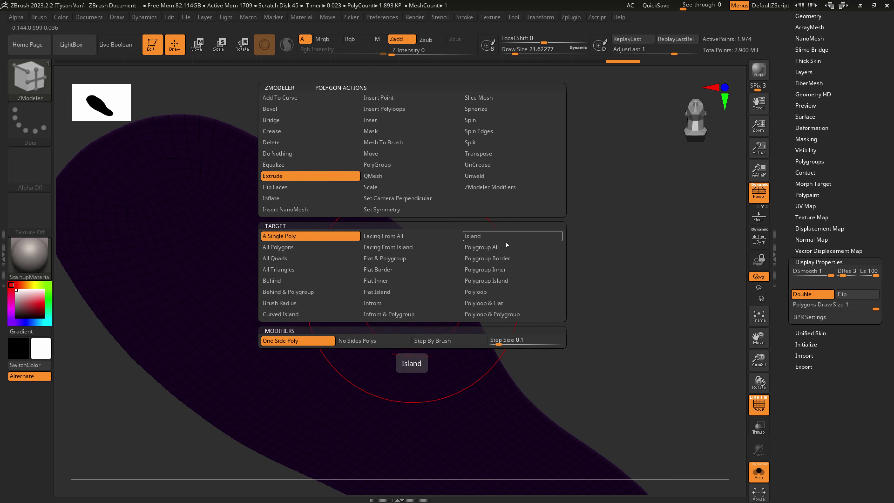
click(494, 247)
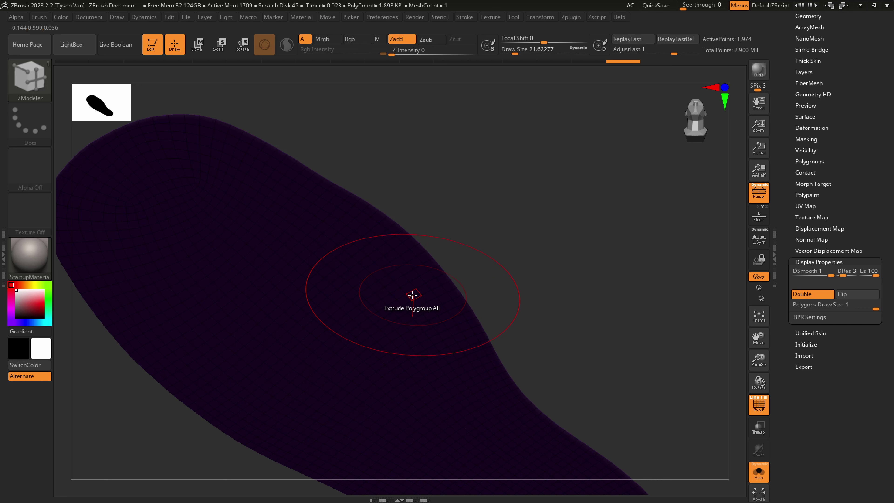
mouse_move(412, 295)
mouse_down()
mouse_move(417, 282)
mouse_move(391, 370)
mouse_move(397, 358)
mouse_up()
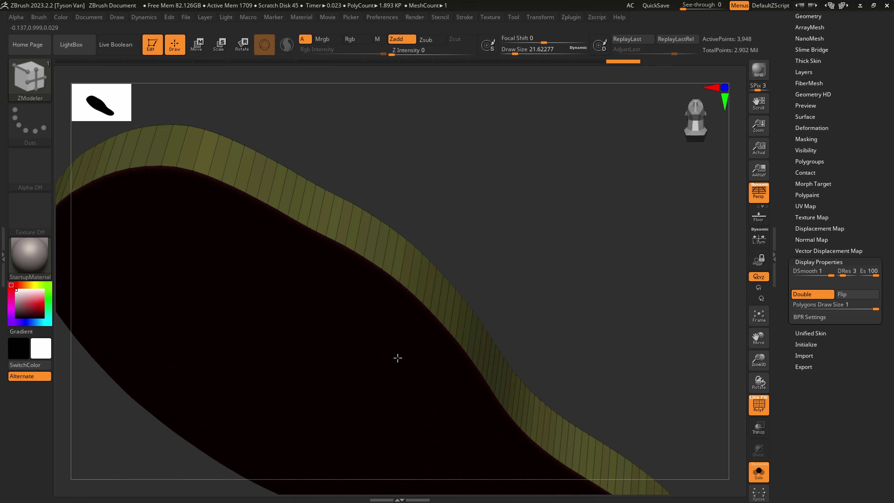
right_drag(416, 344, 413, 406)
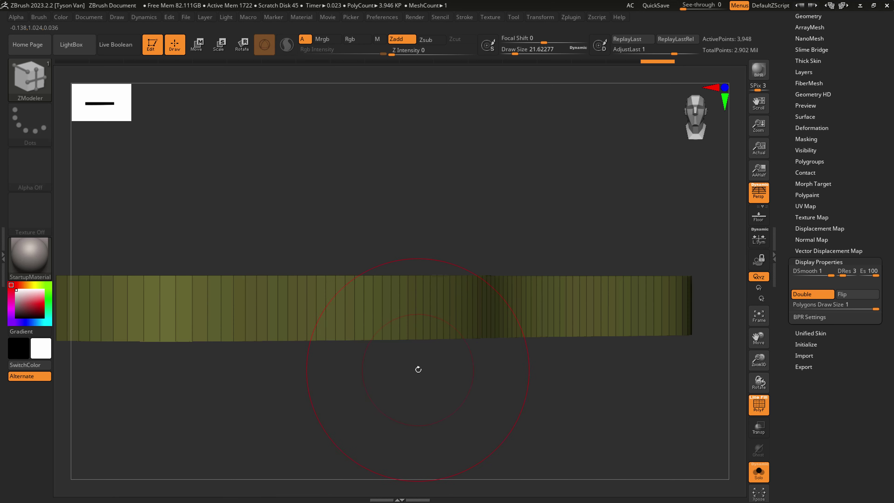
mouse_move(419, 370)
right_down()
mouse_move(453, 350)
mouse_move(452, 361)
mouse_move(405, 358)
mouse_move(420, 302)
mouse_move(408, 282)
mouse_move(407, 340)
mouse_move(400, 295)
right_up()
key(ctrl+z)
- Extrude the whole sole polygroup downward into a thick slab, and show the other subtools to compare it with the boot
drag(400, 288, 371, 351)
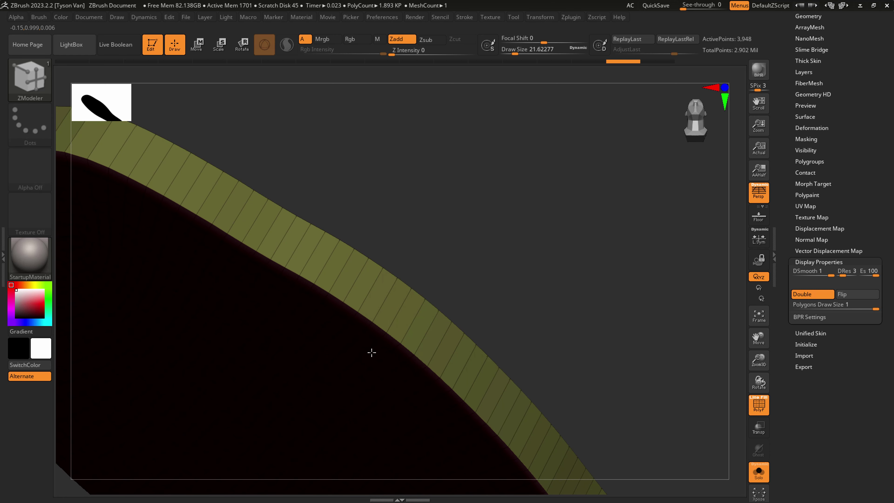
click(760, 474)
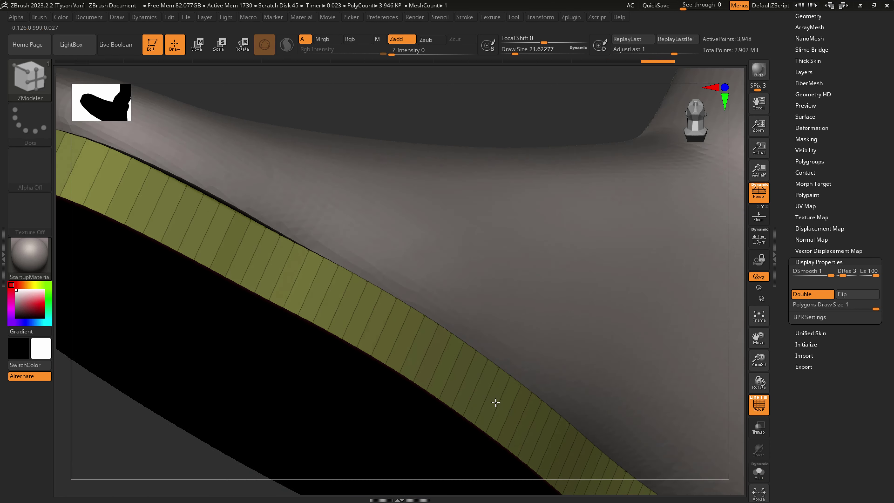
right_drag(382, 308, 388, 333)
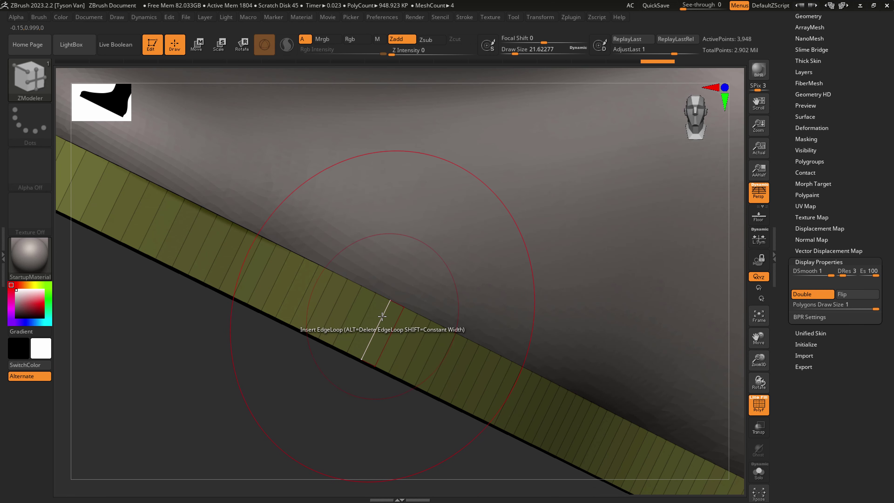
- Insert single edge loops near the upper and lower rims of the sole's side wall, and isolate the sole
key(space)
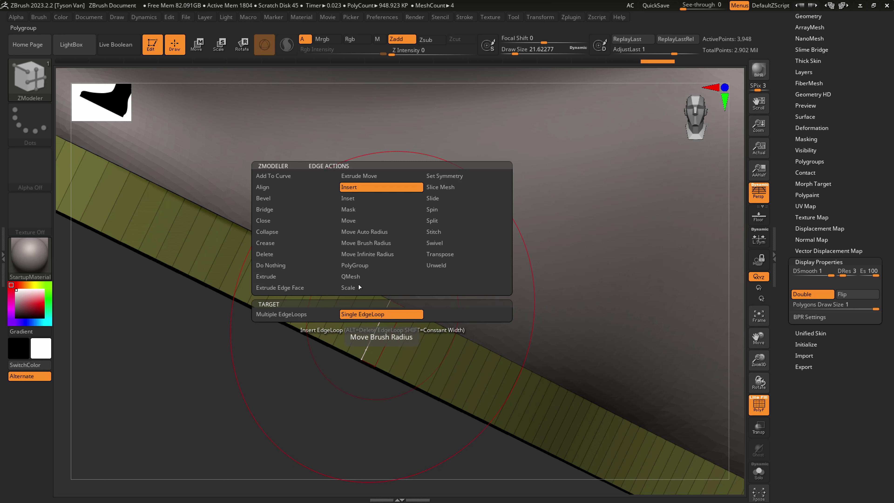
click(388, 309)
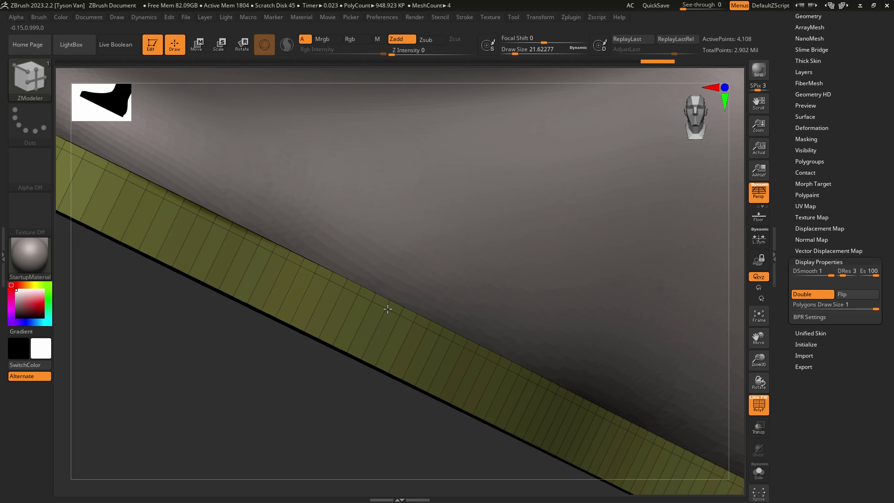
drag(366, 353, 371, 346)
click(760, 476)
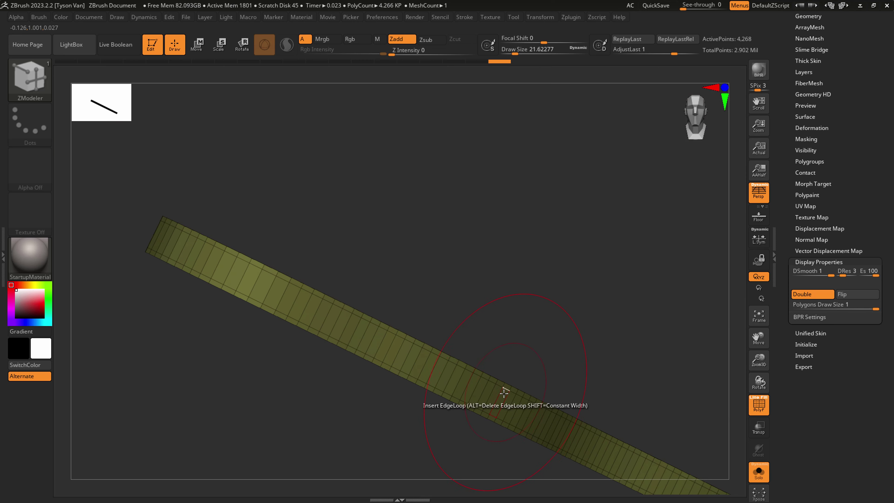
- Subdivide the sole to compare its smoothed edges with the base level, and undo the subdivision
key(ctrl)
key(ctrl+d)
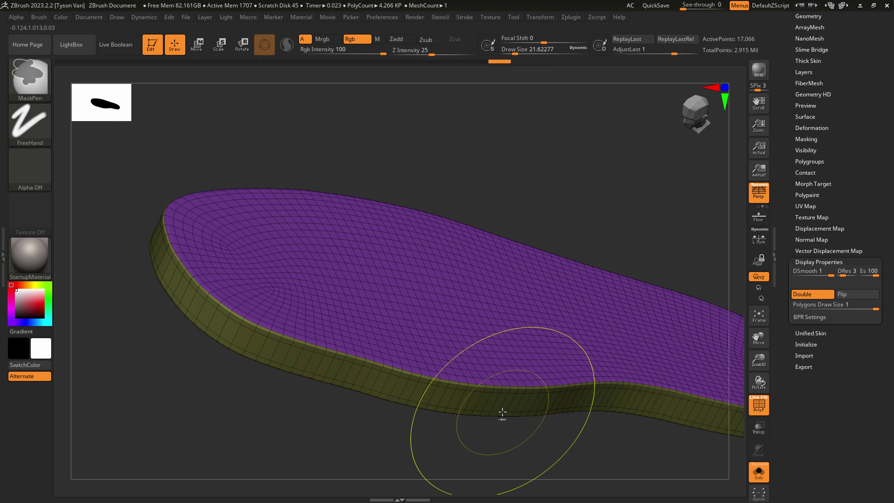
key(shift+d)
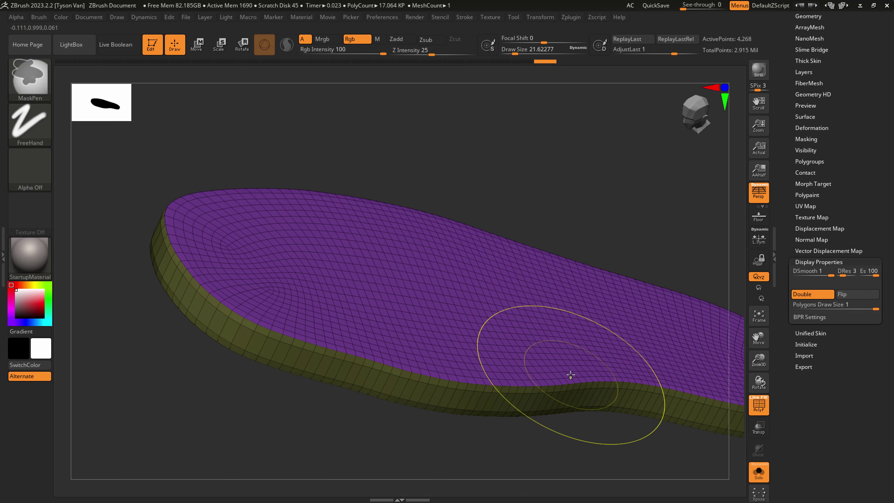
key(ctrl+d)
alt+right_drag(413, 389, 405, 395)
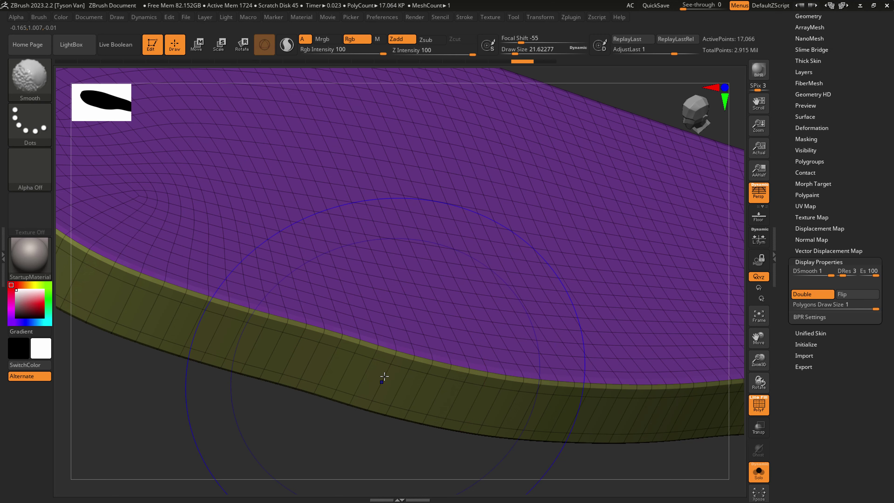
key(shift+d)
key(ctrl)
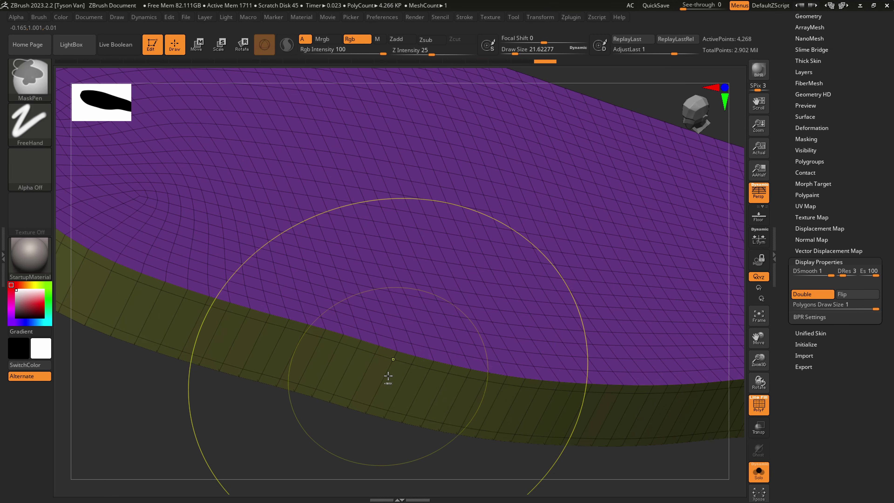
- Insert more edge loops around the middle of the sole's side wall and subdivide the mesh once
click(371, 399)
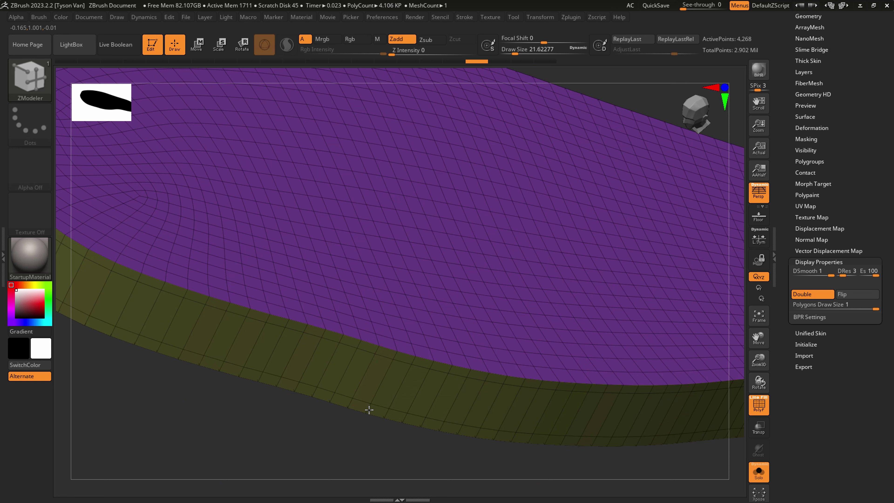
click(375, 383)
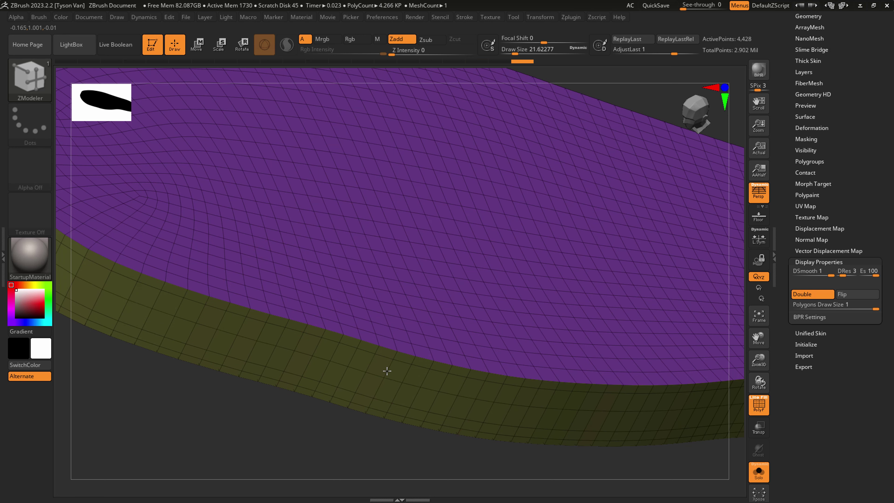
click(395, 363)
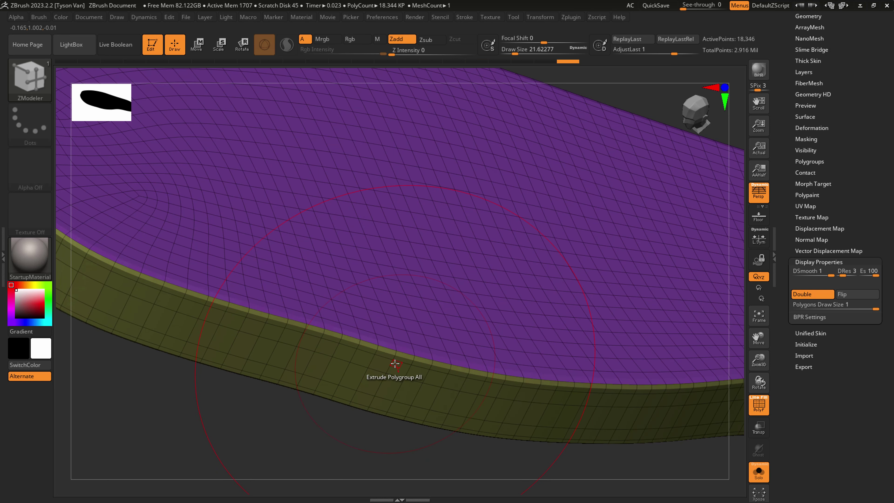
- Delete the sole's lower subdivision level
ctrl+right_drag(525, 352, 421, 331)
right_drag(495, 322, 493, 318)
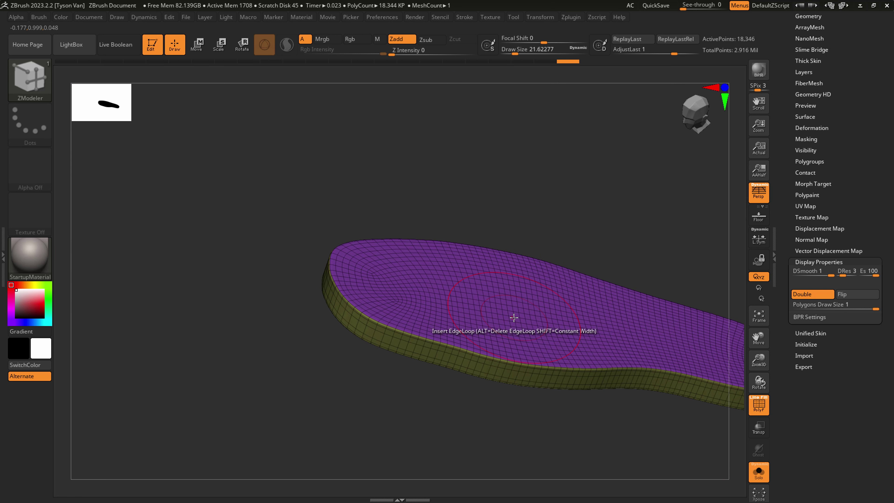
scroll(844, 97, up, 3)
click(812, 54)
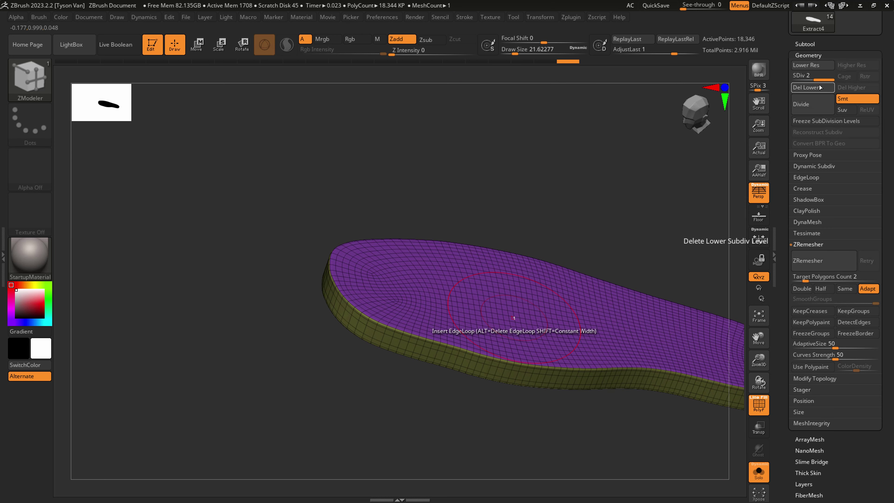
scroll(817, 89, up, 1)
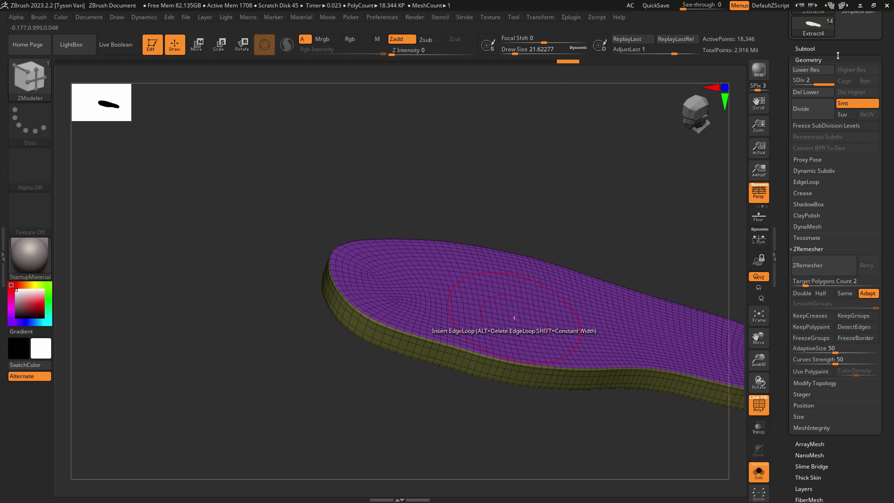
click(813, 96)
- Show the other subtools and inflate the sole slightly with the Inflate deformation
shift+right_drag(514, 329, 490, 321)
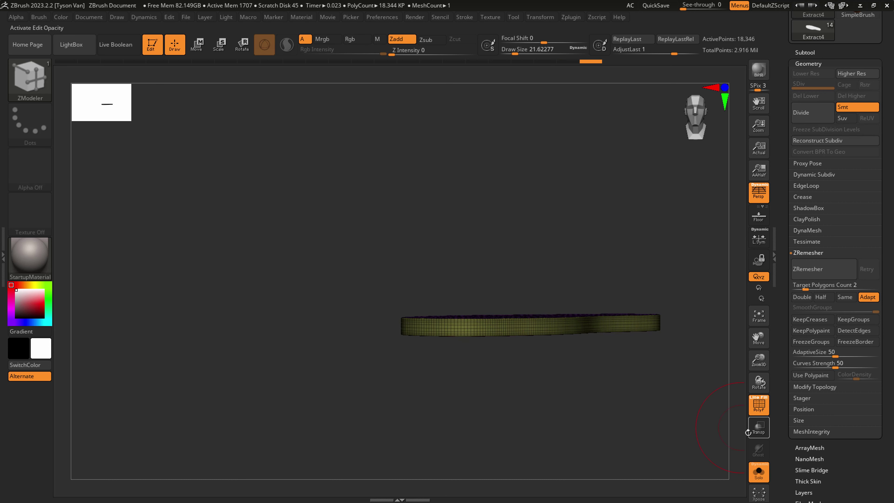
click(758, 472)
alt+right_drag(535, 419, 487, 429)
mouse_move(487, 428)
mouse_down()
mouse_move(501, 428)
mouse_move(494, 433)
mouse_up()
drag(889, 416, 882, 357)
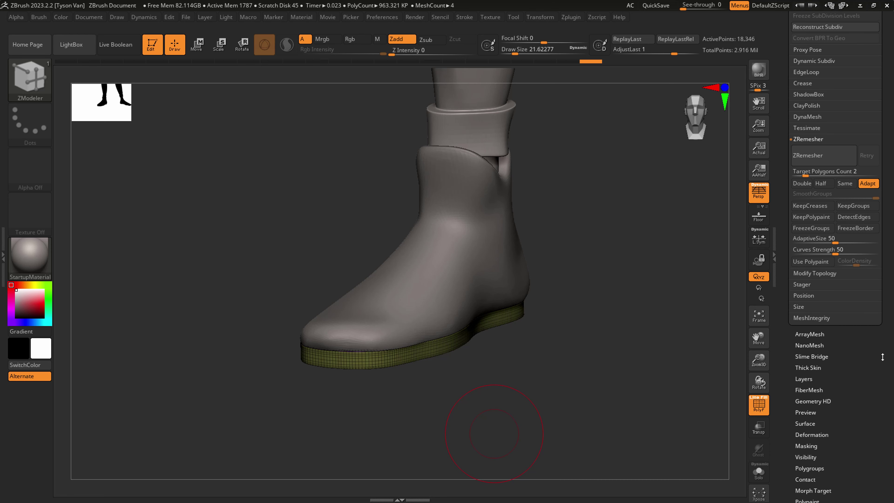
click(812, 425)
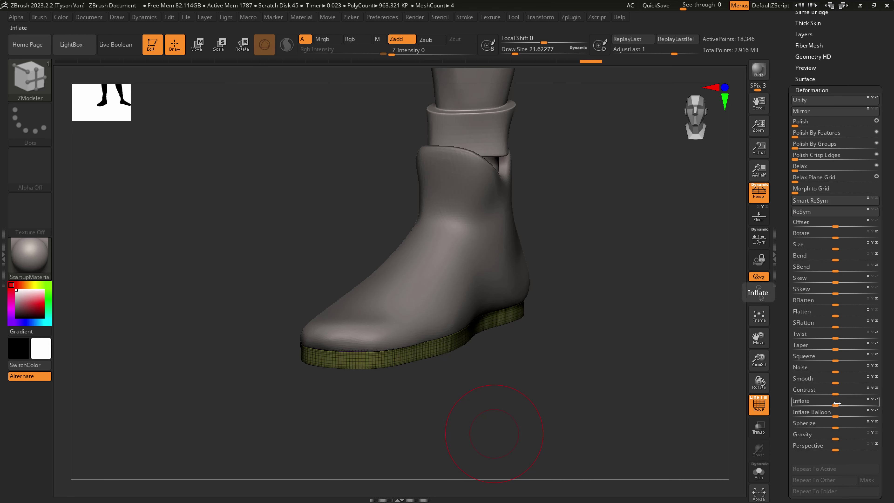
drag(837, 404, 839, 402)
- Move the sole slightly downward along a vertical transpose line and return to drawing mode
drag(551, 367, 433, 370)
click(198, 44)
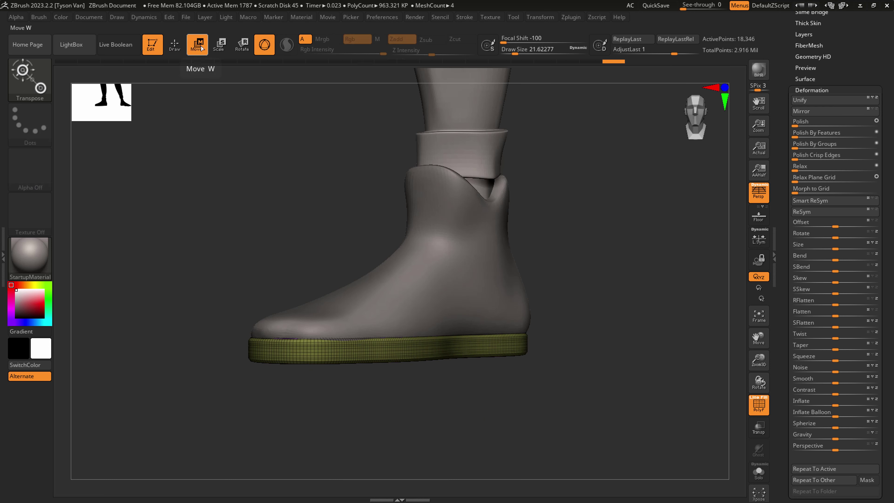
key(y)
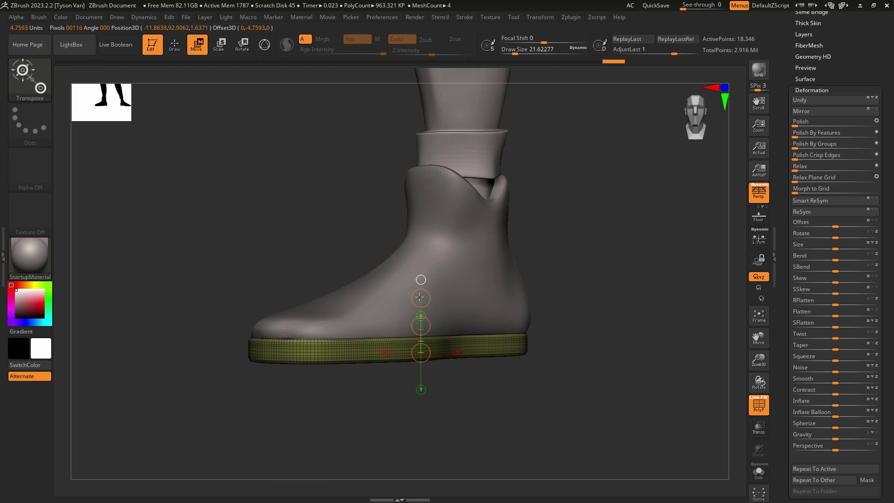
click(265, 44)
drag(421, 408, 422, 410)
key(q)
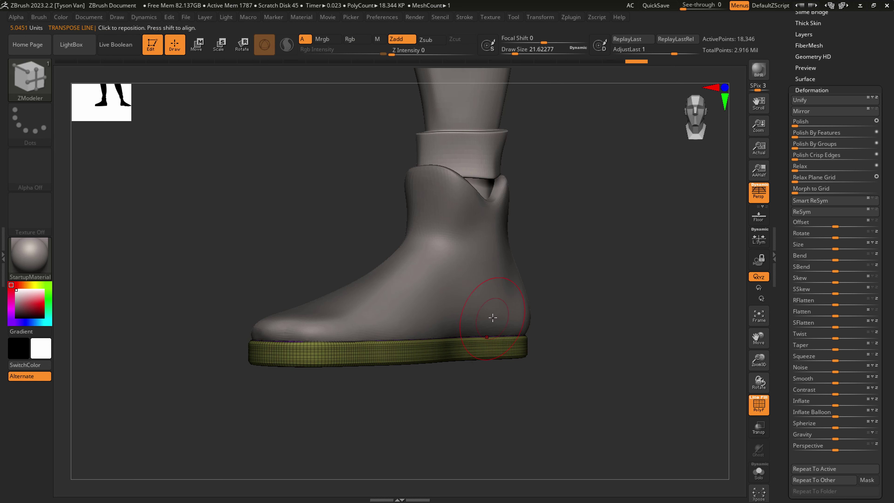
- Make the boot the active subtool and mask a narrow strip along its bottom edge in straight side view
alt+click(490, 315)
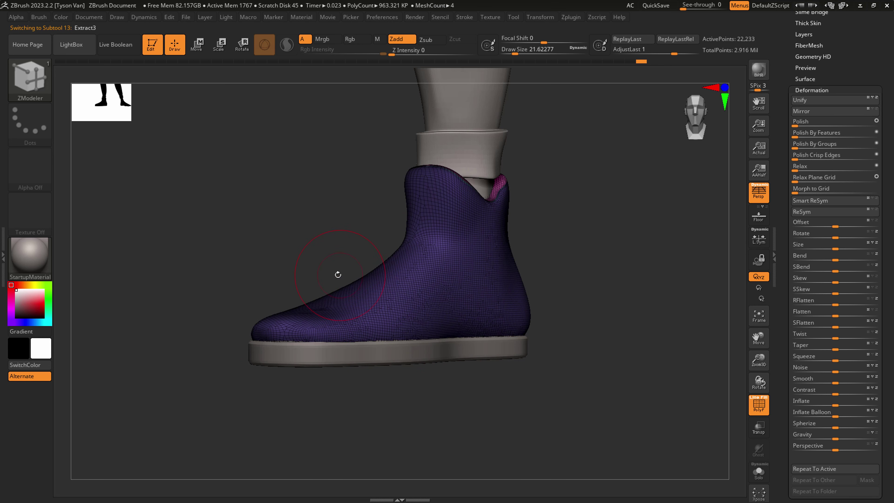
ctrl+drag(229, 428, 563, 329)
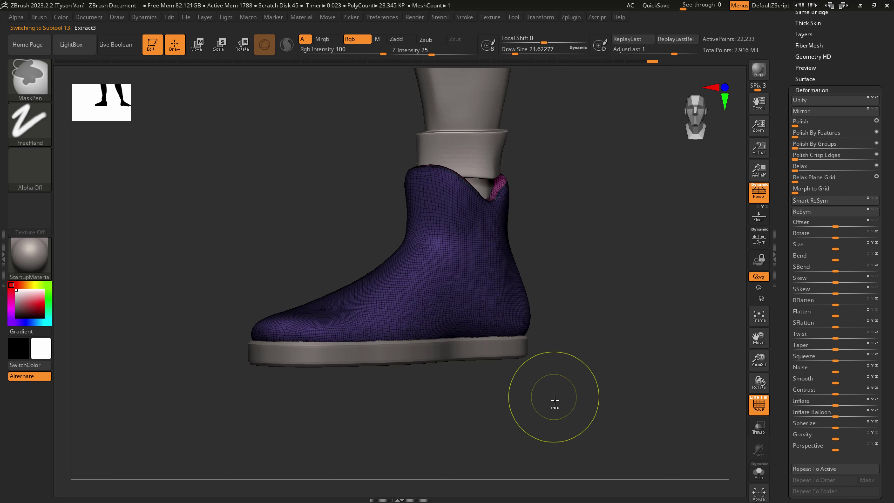
mouse_move(504, 321)
ctrl+right_down()
mouse_move(462, 316)
mouse_move(417, 329)
ctrl+right_up()
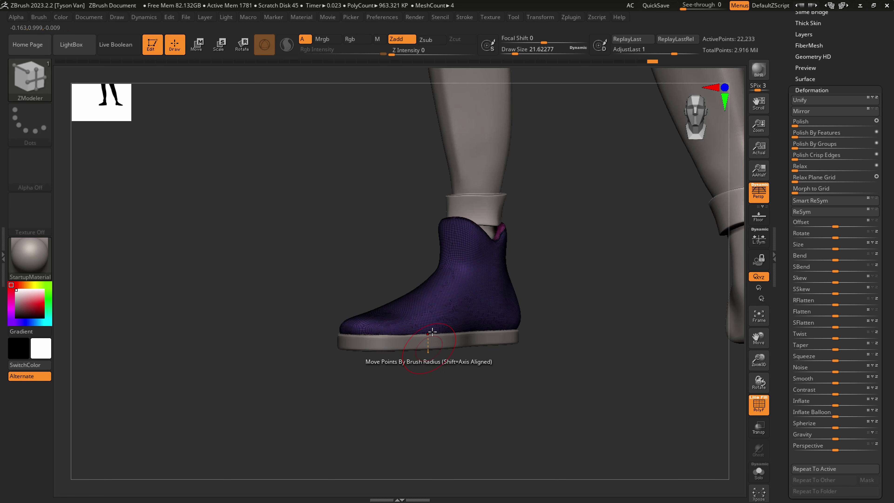
mouse_move(307, 413)
ctrl+mouse_down()
mouse_move(449, 369)
mouse_move(533, 328)
ctrl+mouse_up()
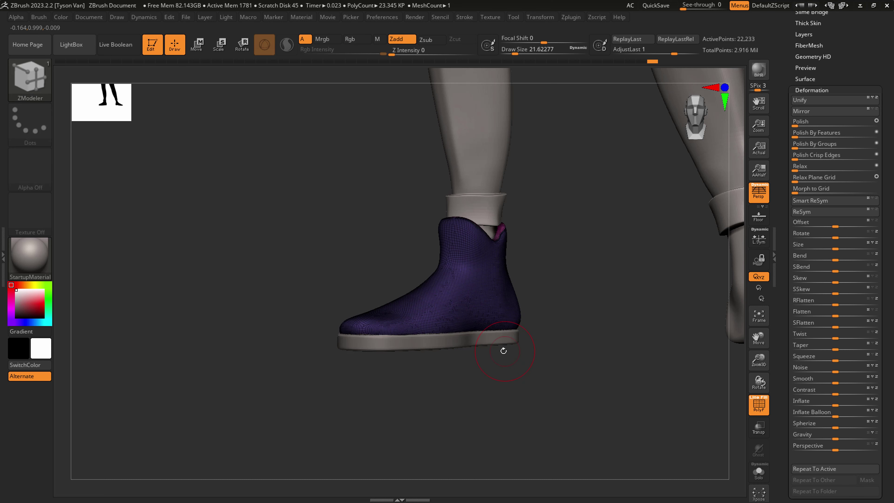
drag(492, 363, 495, 364)
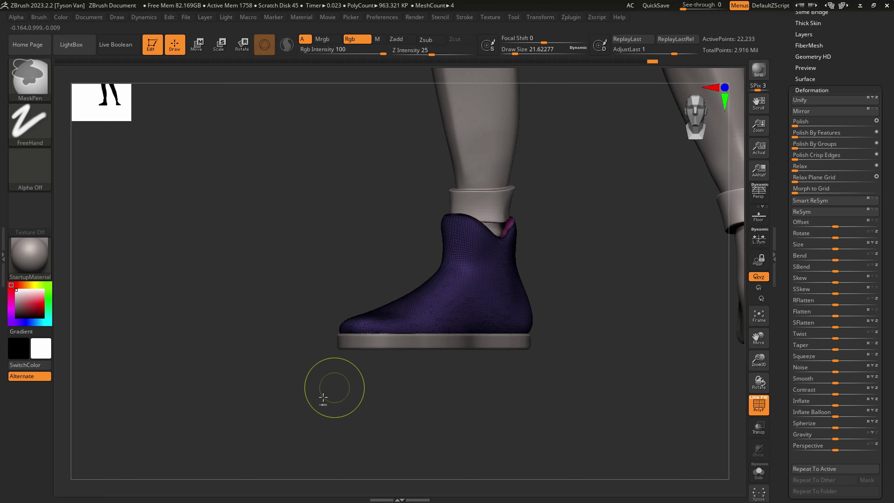
mouse_move(300, 425)
ctrl+mouse_down()
mouse_move(429, 369)
mouse_move(570, 326)
ctrl+mouse_up()
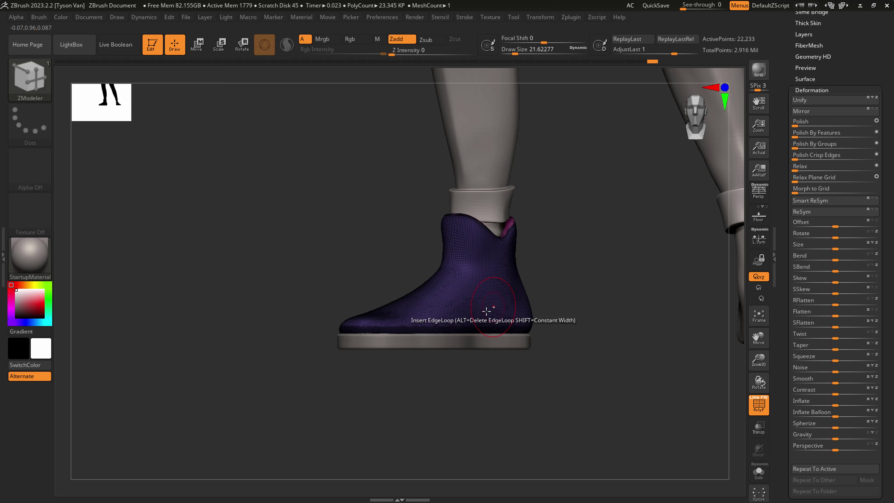
- Blur the mask on the boot's bottom strip, and invert it to protect the upper part
ctrl+right_drag(488, 309, 503, 329)
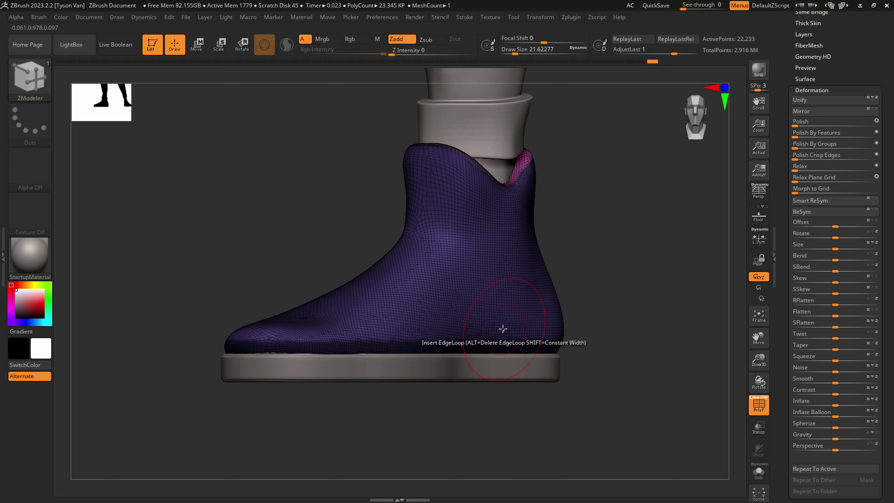
ctrl+click(495, 287)
ctrl+click(496, 281)
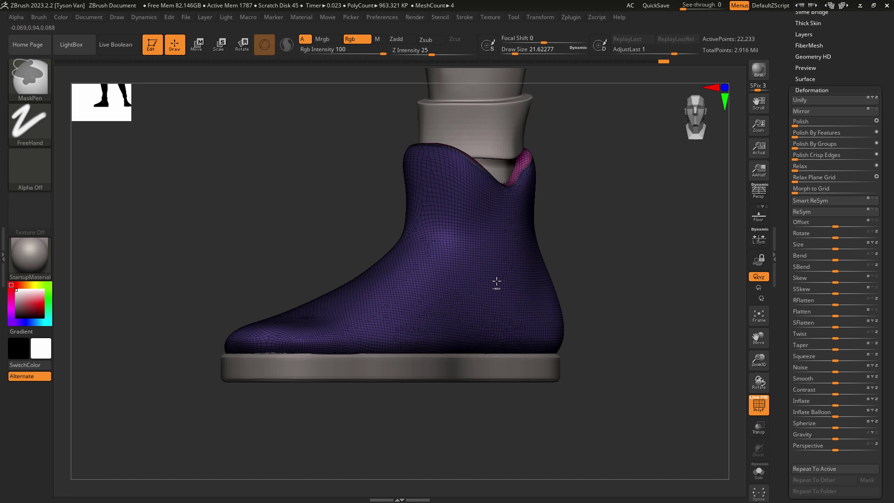
ctrl+click(605, 358)
- Move the boot's unmasked bottom edge slightly downward, shift the sole down to match, and return to drawing mode
key(b)
key(z)
key(m)
click(197, 44)
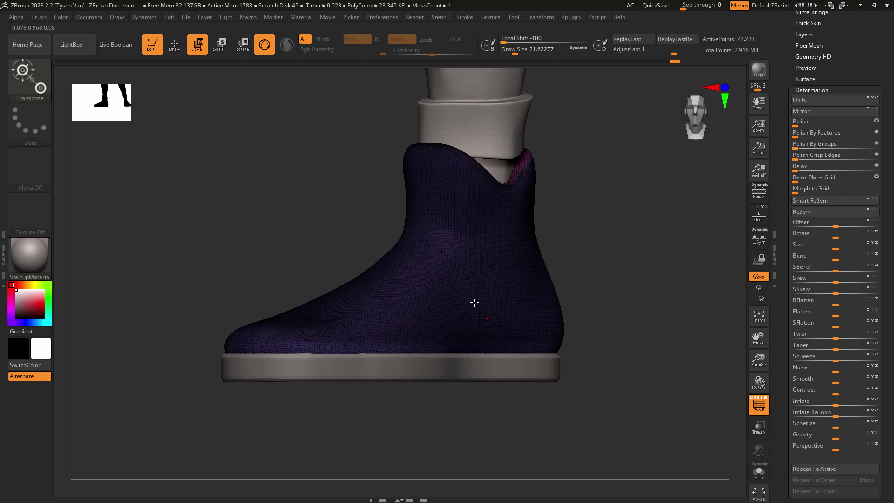
click(265, 44)
mouse_move(393, 347)
mouse_down()
mouse_move(393, 415)
mouse_move(379, 429)
mouse_move(421, 433)
mouse_up()
click(264, 44)
alt+click(306, 376)
key(q)
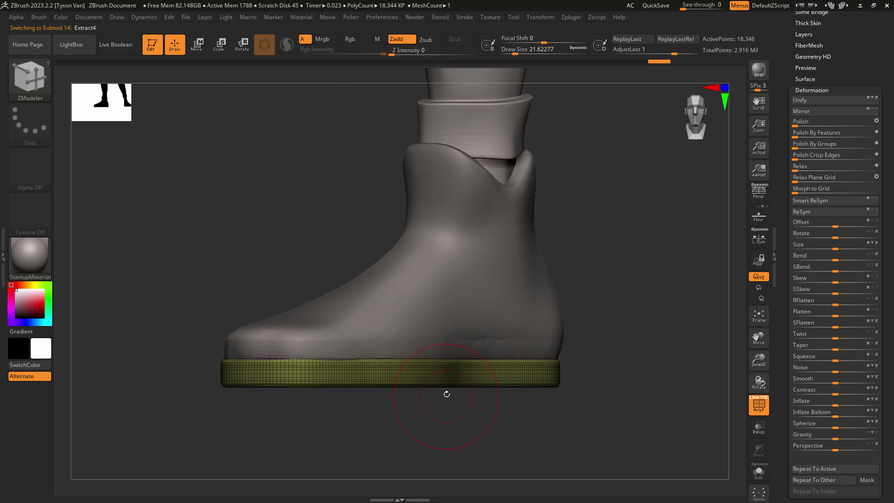
- Make the boot active again, set the draw size to about 18, and turn off the wireframe display
drag(445, 393, 449, 388)
alt+click(420, 325)
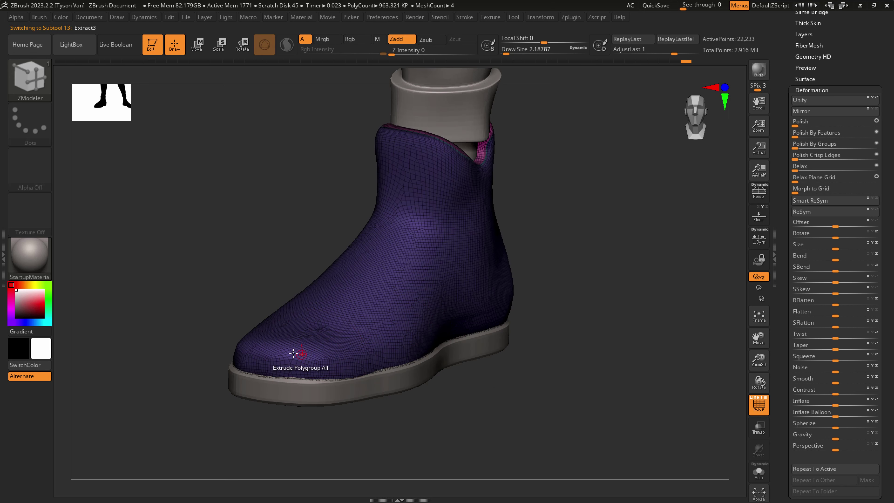
key(shift)
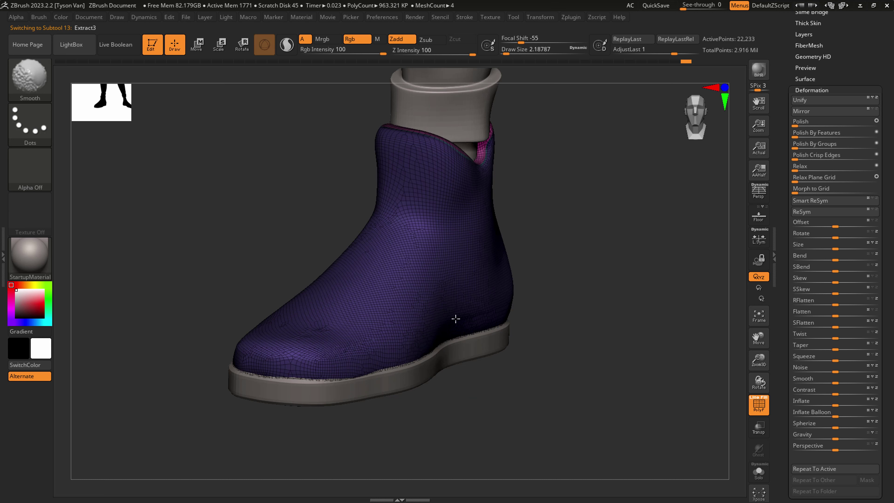
key(s)
click(505, 292)
key(shift)
alt+drag(556, 303, 511, 310)
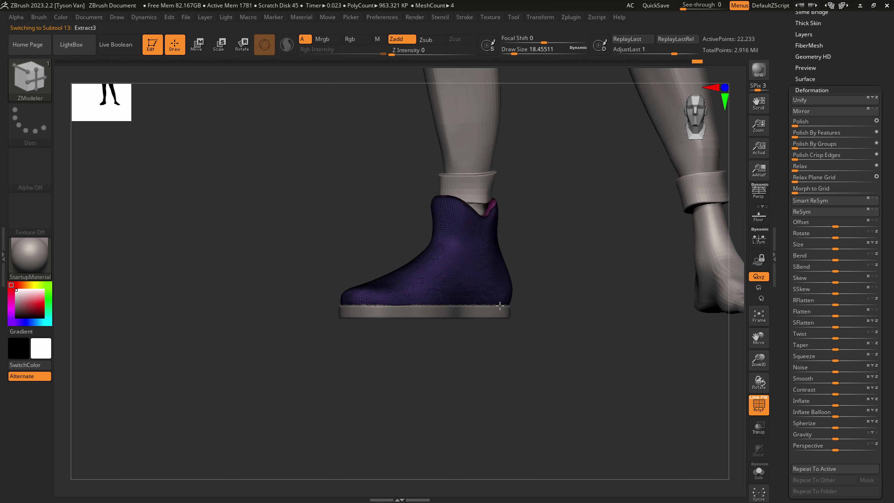
key(shift+f)
mouse_move(510, 303)
alt+right_down()
mouse_move(496, 363)
mouse_move(433, 355)
mouse_move(453, 355)
alt+right_up()
key(shift)
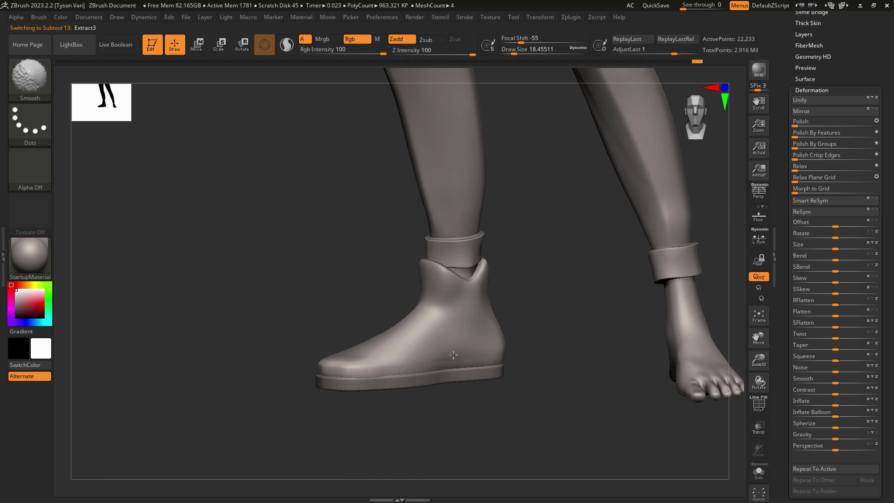
- Adjust the boot's lower side edge along the sole with the SnakeHook brush at a draw size of about 31
right_drag(367, 353, 422, 359)
key(shift)
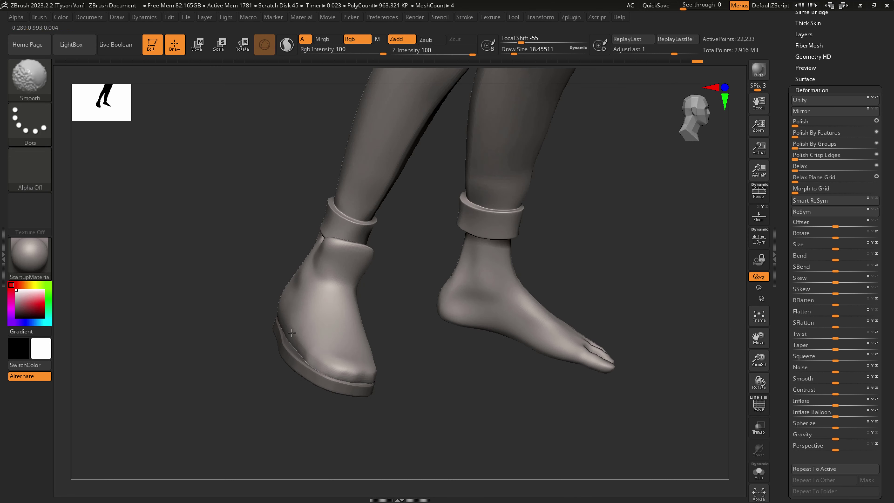
right_drag(296, 322, 295, 348)
key(b)
key(s)
key(h)
key(s)
drag(294, 348, 291, 346)
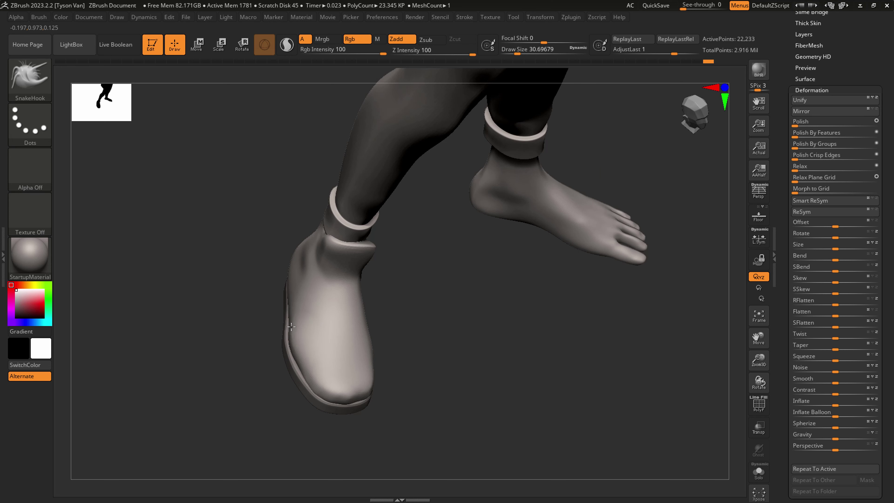
key(shift)
key(ctrl)
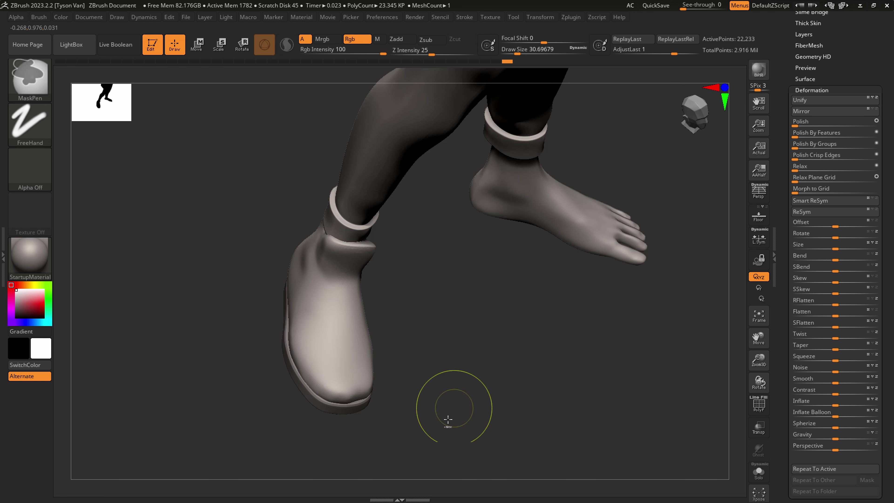
- DynaMesh the boot at a resolution of 1032
drag(783, 116, 783, 222)
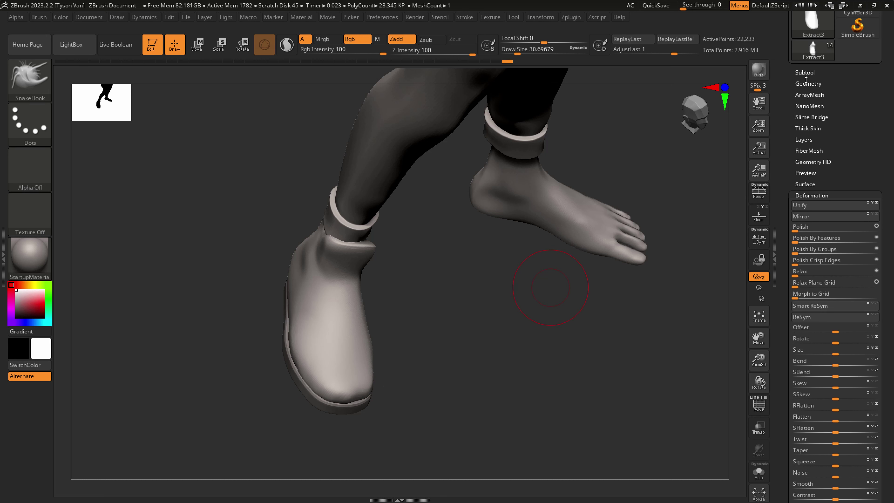
click(806, 83)
click(810, 205)
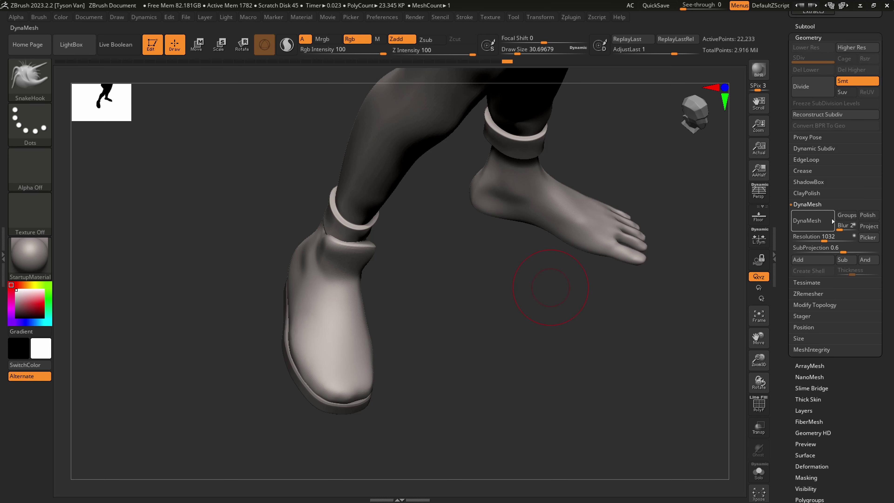
click(819, 221)
- Smooth the boot's toe edge where it meets the sole, reducing the draw size to about 22, and undo the last stroke
key(shift)
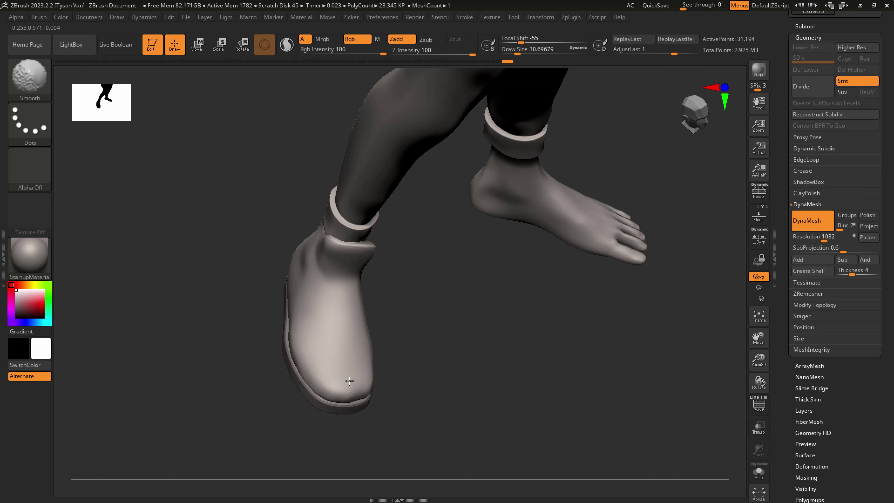
shift+drag(330, 393, 354, 398)
right_drag(344, 383, 355, 396)
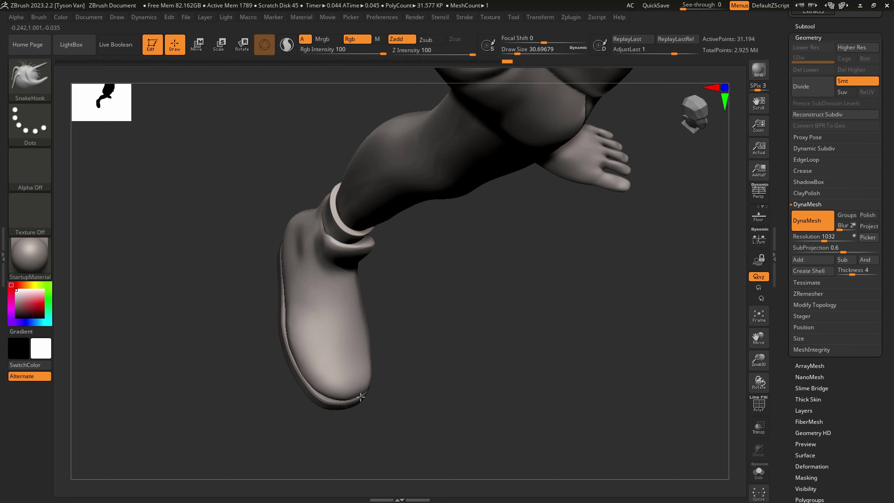
key(bracketleft)
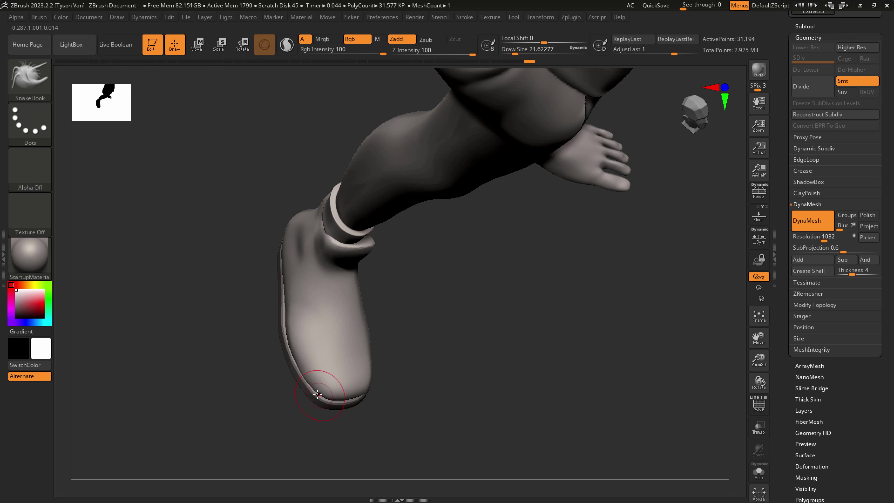
right_drag(313, 381, 312, 331)
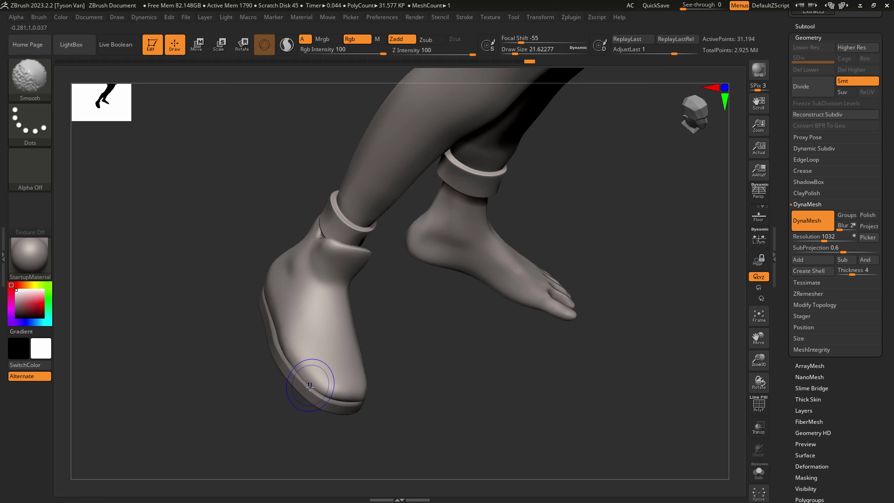
key(ctrl+z)
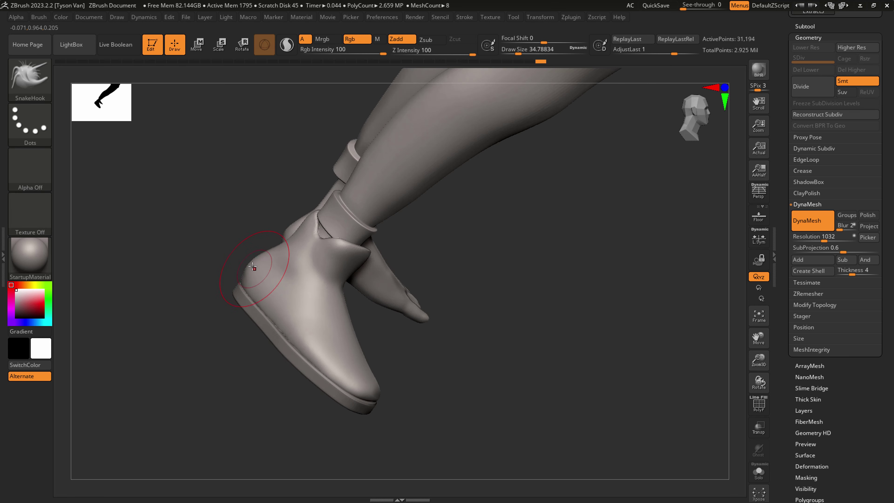
- Reshape the back of the boot's heel above the sole with the SnakeHook brush at a draw size of about 35
right_drag(266, 282, 295, 280)
drag(256, 271, 249, 260)
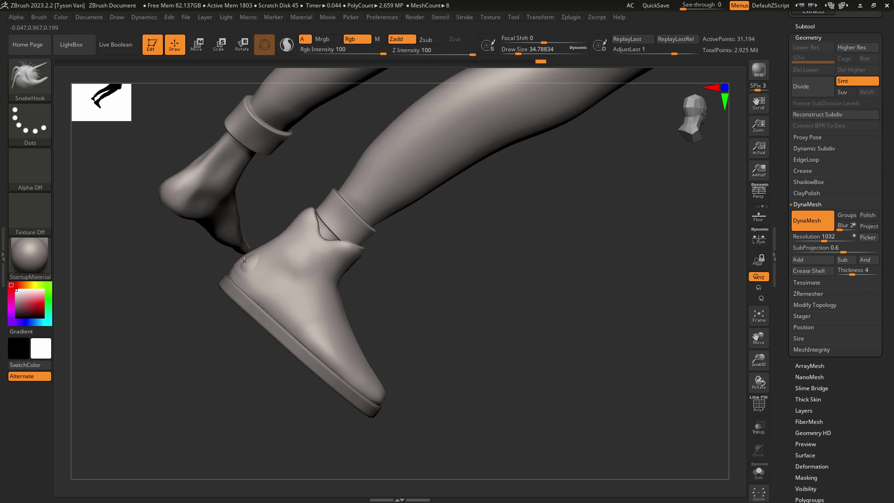
right_drag(259, 273, 276, 278)
drag(236, 257, 244, 264)
right_drag(253, 270, 246, 263)
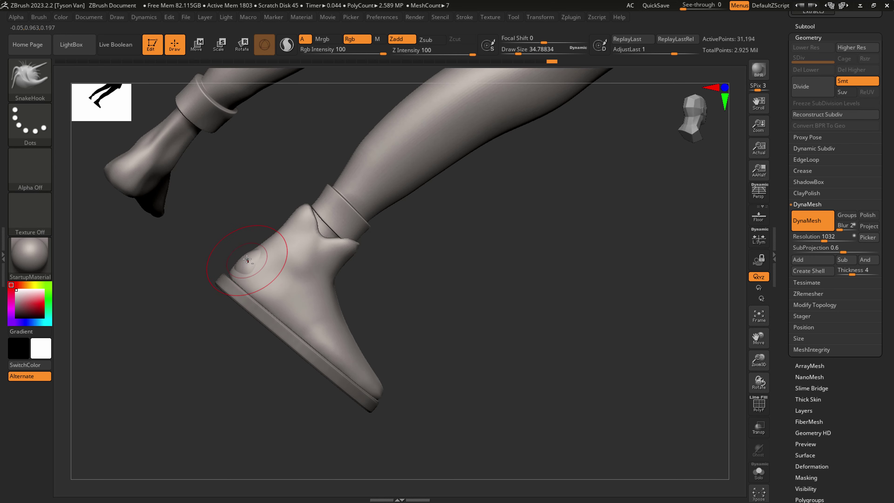
- Rework the heel bulge into an even curve with SnakeHook at a draw size of about 54, and smooth the ankle side
alt+click(247, 262)
key(s)
drag(245, 262, 241, 210)
key(ctrl+shift+z)
key(ctrl+shift+z)
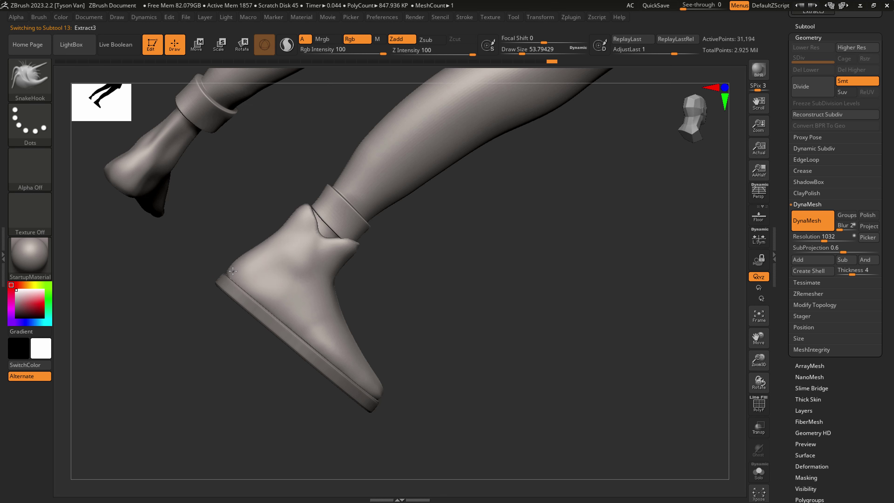
drag(232, 271, 230, 267)
mouse_move(289, 256)
shift+mouse_down()
mouse_move(280, 245)
mouse_move(300, 243)
shift+mouse_up()
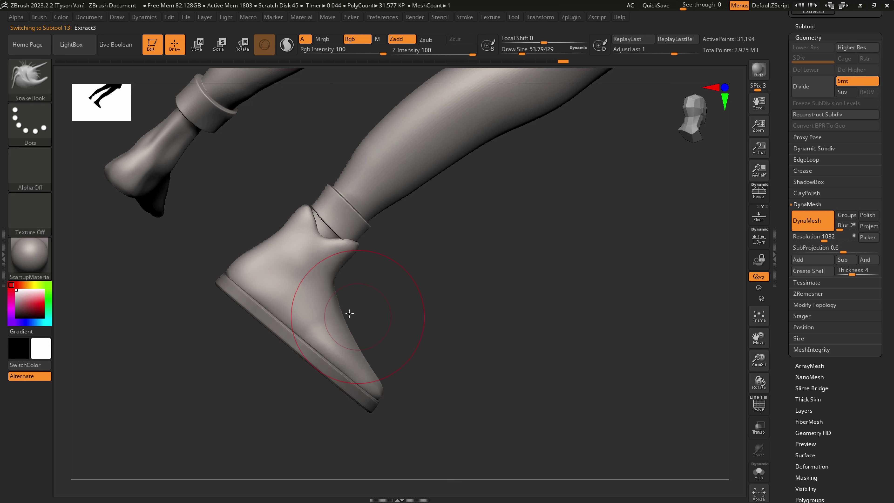
- Touch up the boot's toe tip at a draw size of 28.75 and save the file
drag(349, 313, 260, 317)
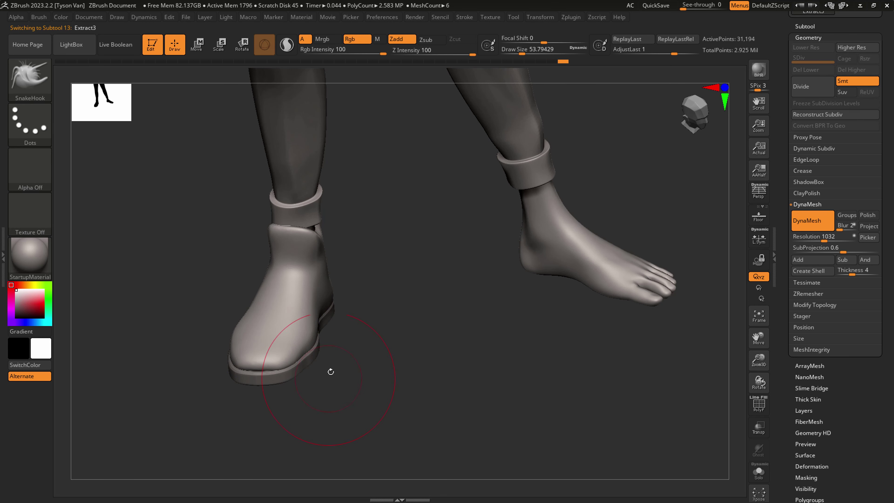
drag(330, 372, 251, 378)
key(s)
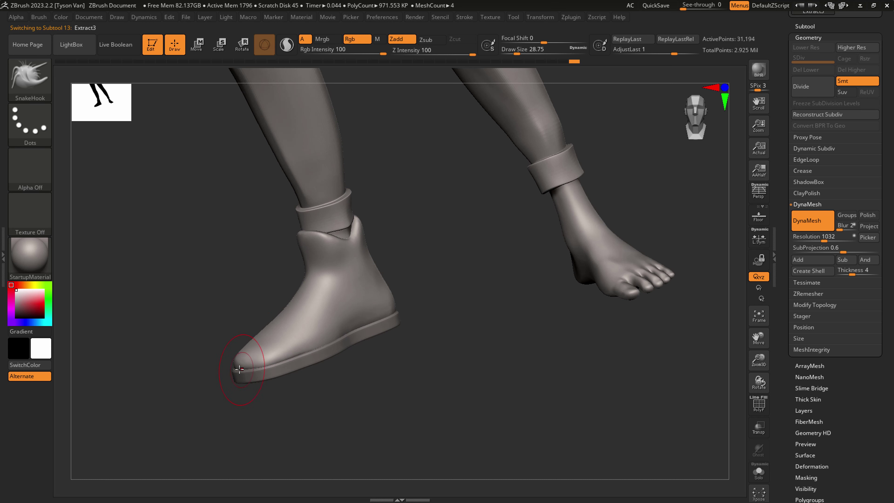
alt+drag(483, 344, 343, 348)
shift+drag(343, 349, 359, 422)
key(ctrl+shift+z)
scroll(882, 138, up, 5)
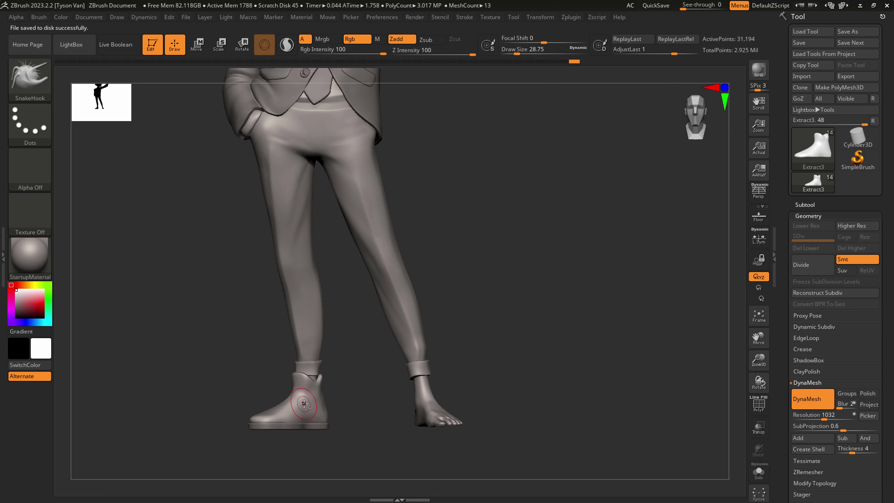
- Isolate the boot with Solo and show its wireframe and polygroups from above the ankle opening
alt+drag(333, 457, 376, 477)
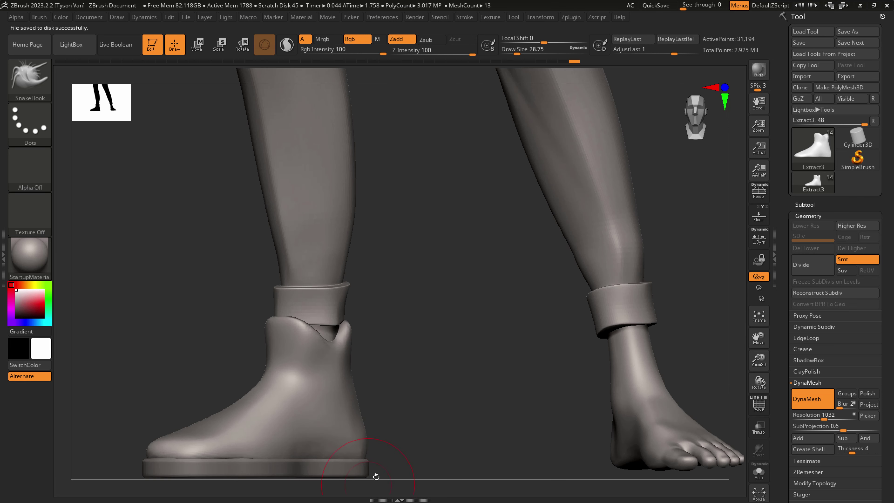
click(763, 470)
drag(520, 405, 606, 465)
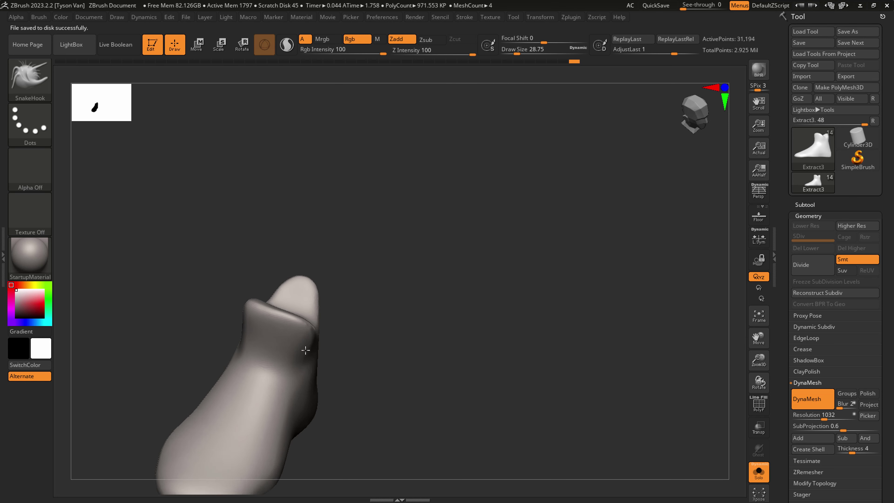
key(shift+f)
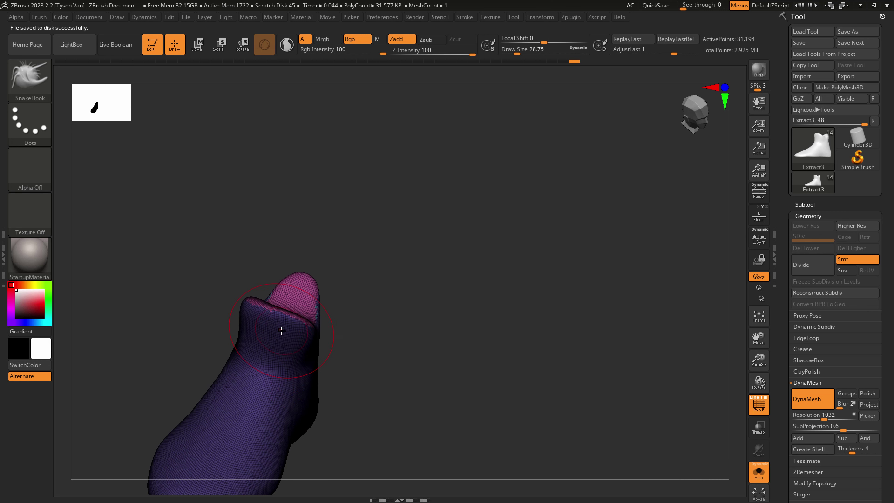
key(s)
mouse_move(284, 335)
mouse_down()
mouse_move(295, 336)
mouse_move(282, 380)
mouse_move(260, 415)
mouse_up()
key(ctrl+z)
- Mask the tongue area down the front of the boot from the ankle opening at a draw size of about 12.9
key(s)
drag(278, 353, 276, 352)
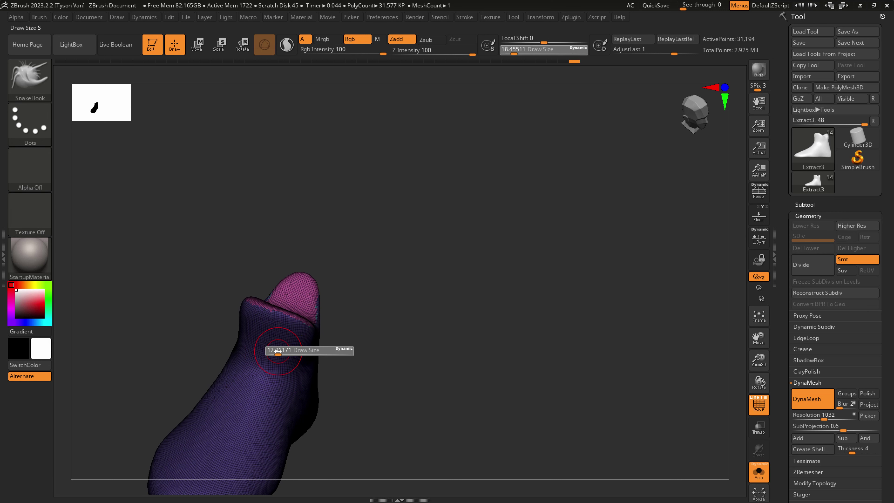
mouse_move(302, 325)
ctrl+mouse_down()
mouse_move(267, 414)
mouse_move(238, 431)
mouse_move(220, 422)
mouse_move(225, 408)
ctrl+mouse_up()
right_drag(234, 385, 269, 382)
mouse_move(232, 412)
ctrl+mouse_down()
mouse_move(239, 323)
mouse_move(283, 320)
mouse_move(254, 411)
ctrl+mouse_up()
right_drag(248, 414, 254, 394)
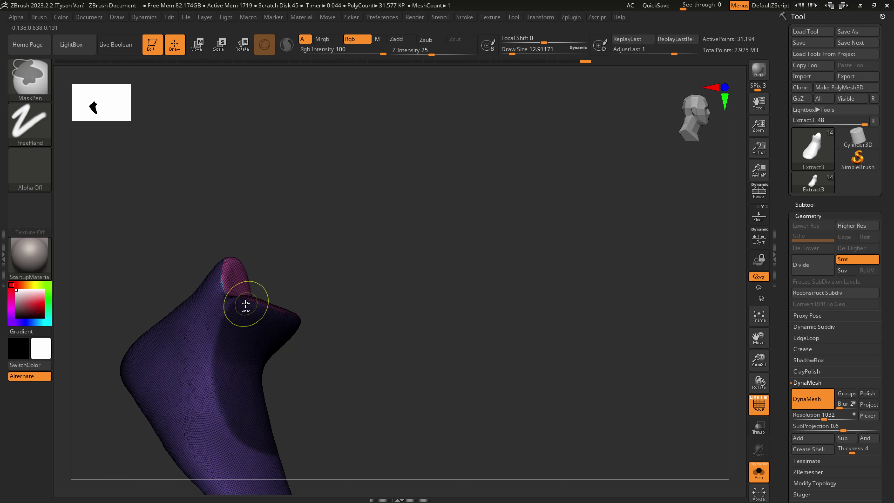
right_drag(256, 439, 244, 407)
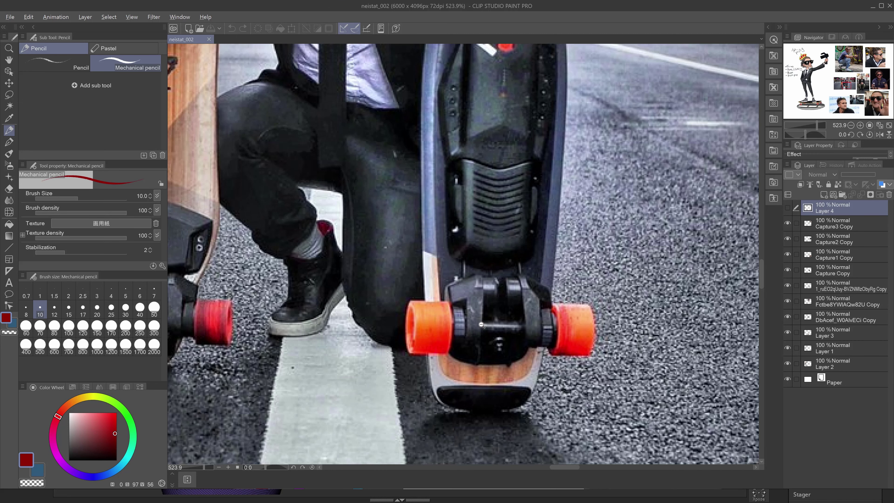
- Examine the black sneakers in the Clip Studio Paint reference photos, especially the tongue and laces, and return to ZBrush
alt+drag(481, 325, 405, 366)
drag(669, 352, 391, 333)
drag(565, 365, 501, 360)
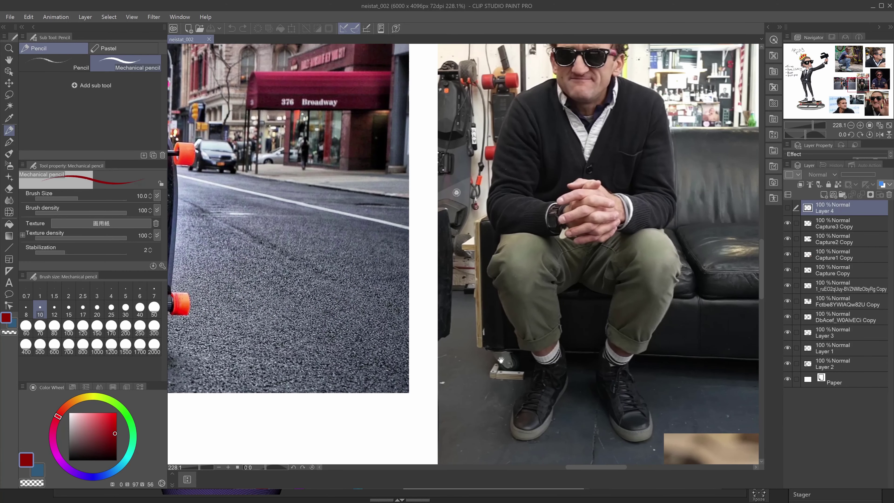
ctrl+drag(582, 425, 544, 371)
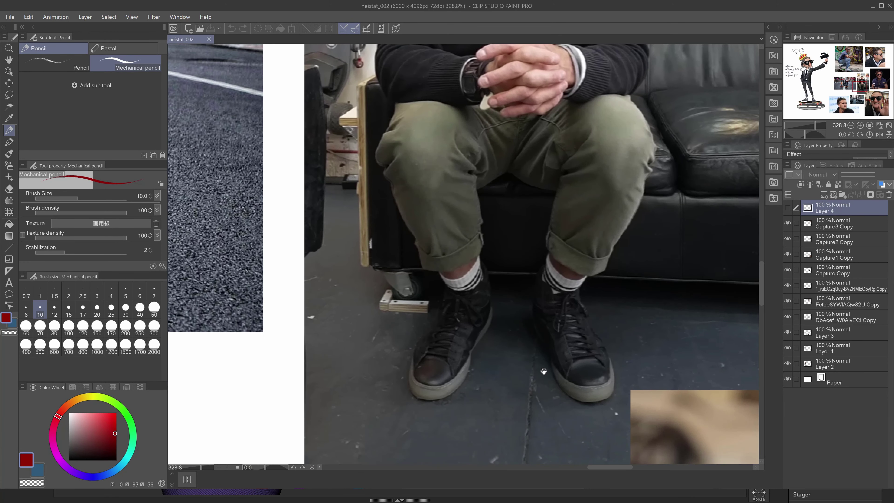
scroll(581, 353, up, 2)
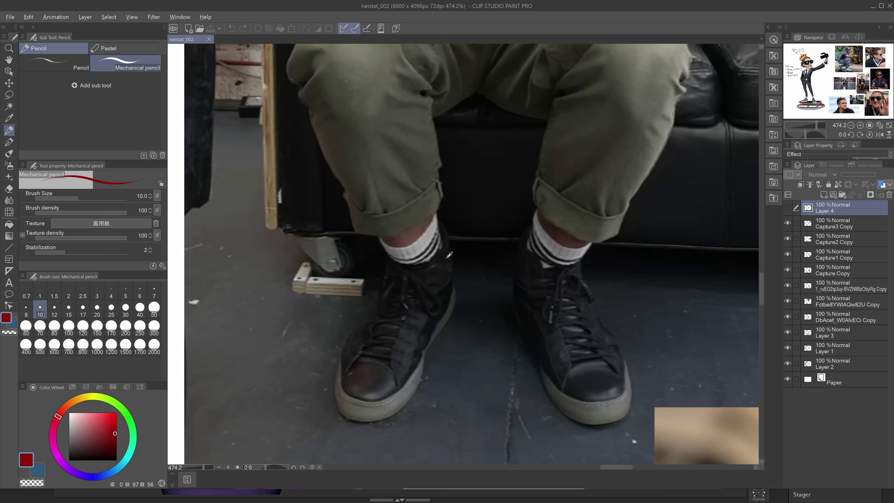
key(alt+Tab)
key(alt+Tab)
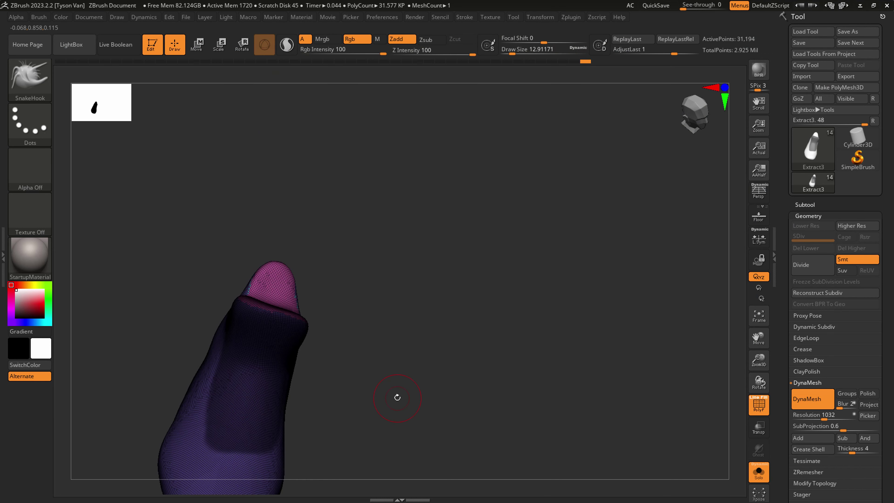
- Refine the tongue mask's lower end and sides at a draw size of about 8.4, and turn it into its own polygroup
drag(397, 397, 326, 375)
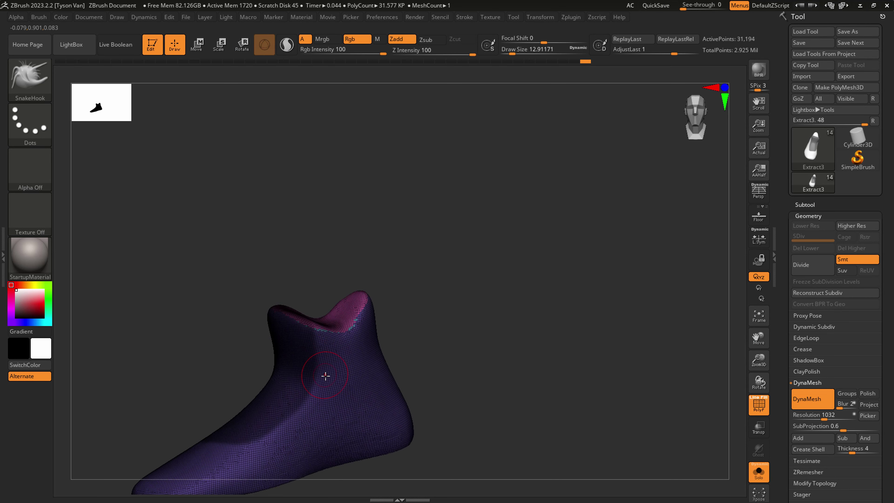
mouse_move(324, 345)
right_down()
mouse_move(319, 379)
mouse_move(318, 356)
right_up()
key(ctrl)
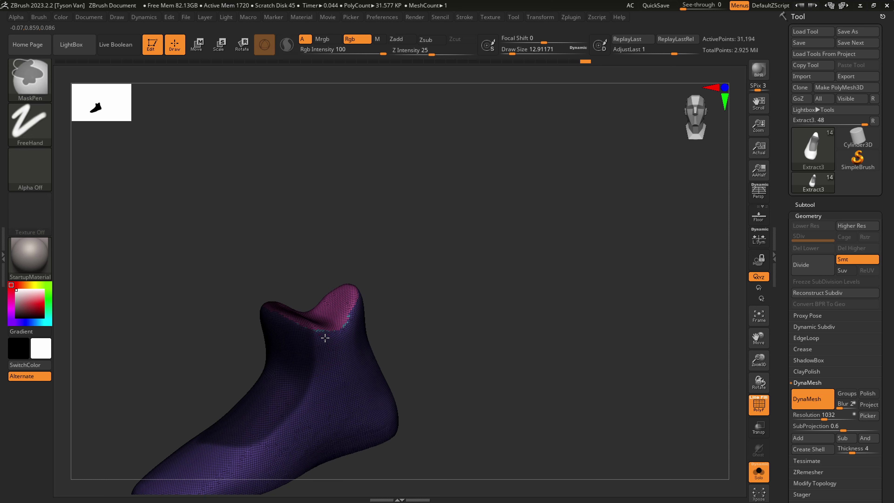
mouse_move(247, 460)
right_down()
mouse_move(214, 439)
mouse_move(278, 329)
right_up()
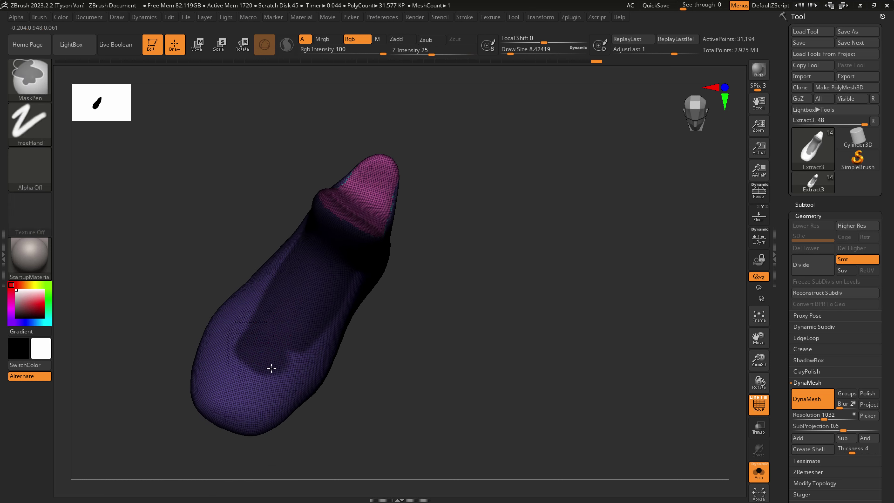
right_drag(294, 328, 290, 319)
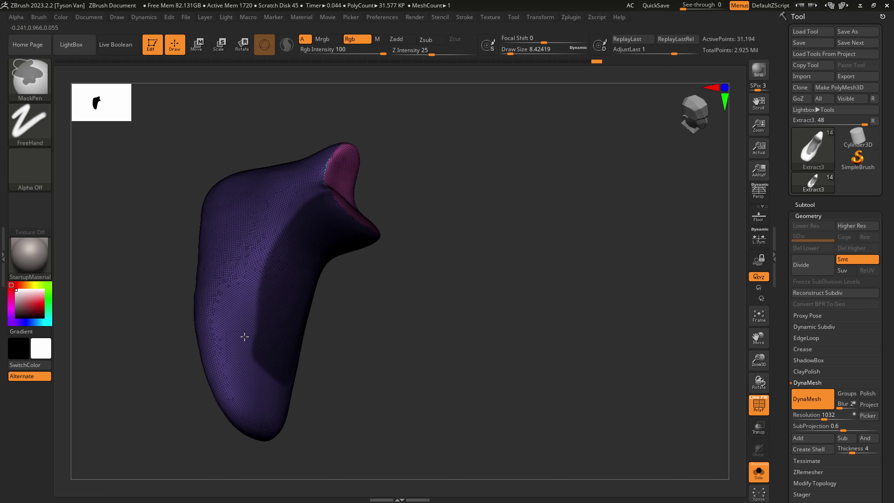
right_drag(342, 182, 313, 195)
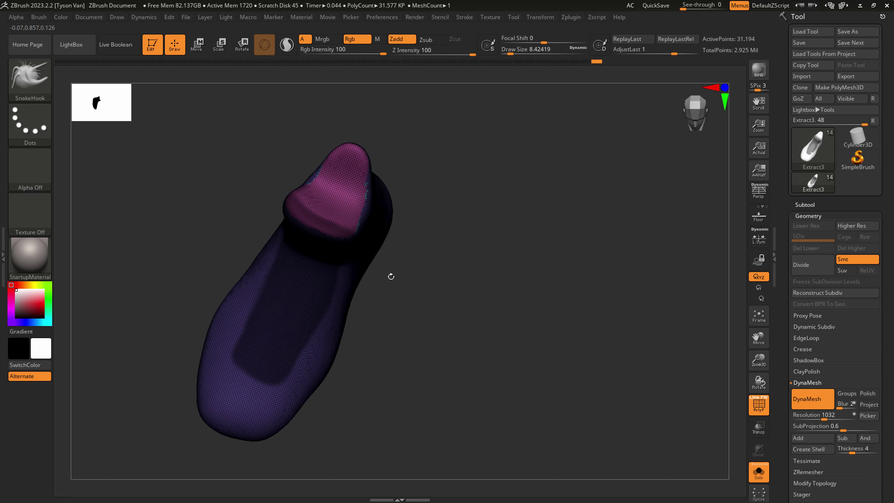
right_drag(391, 276, 305, 208)
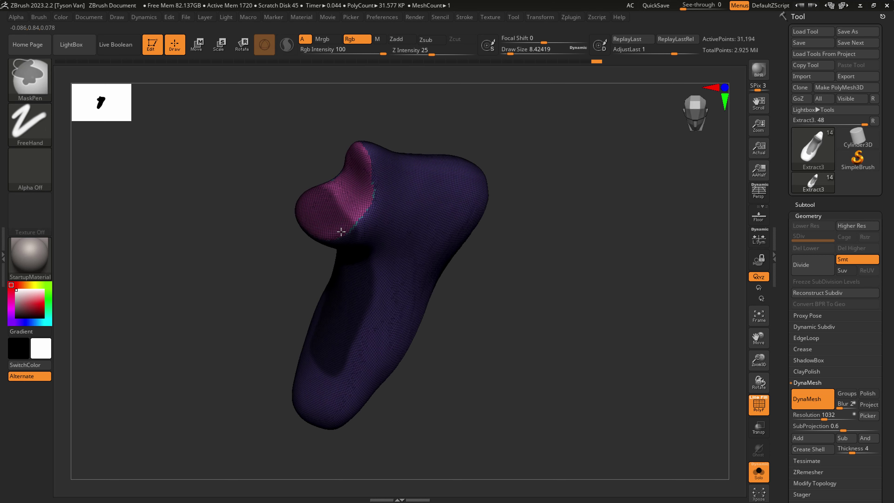
right_drag(358, 253, 359, 175)
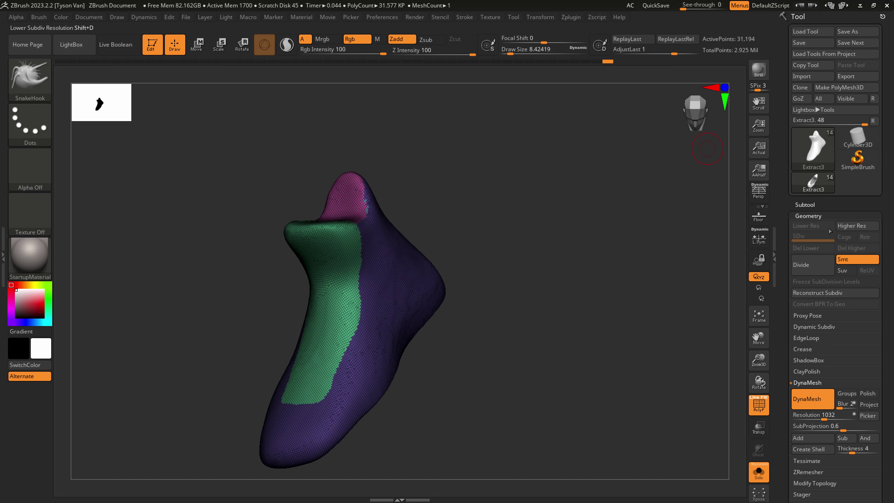
- Duplicate the boot subtool and reduce the copy to the green tongue polygroup by deleting its hidden geometry
click(797, 205)
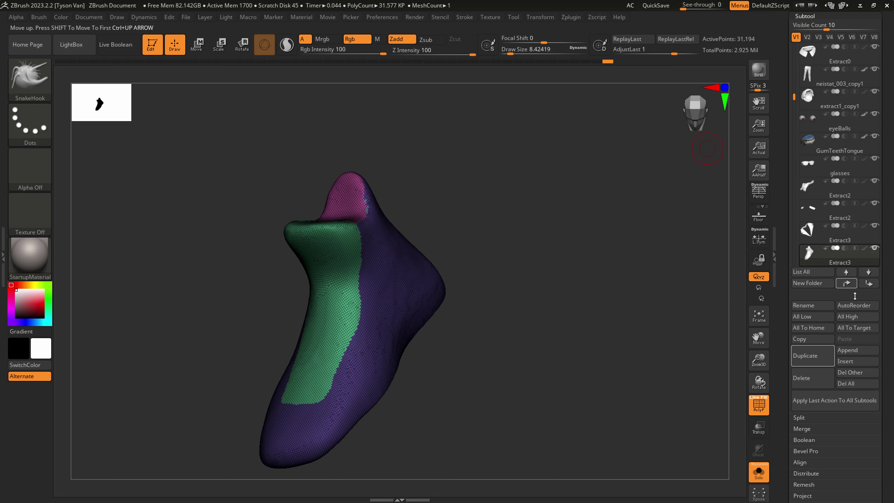
ctrl+shift+click(333, 261)
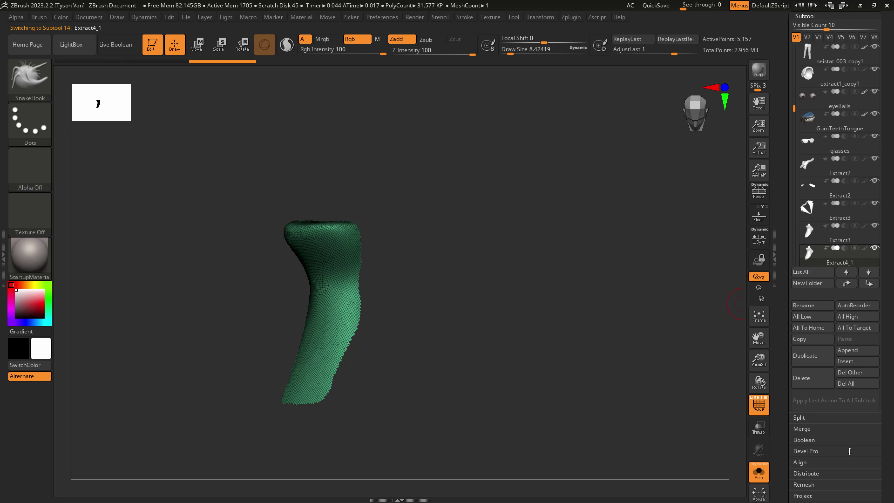
drag(850, 451, 875, 341)
click(807, 437)
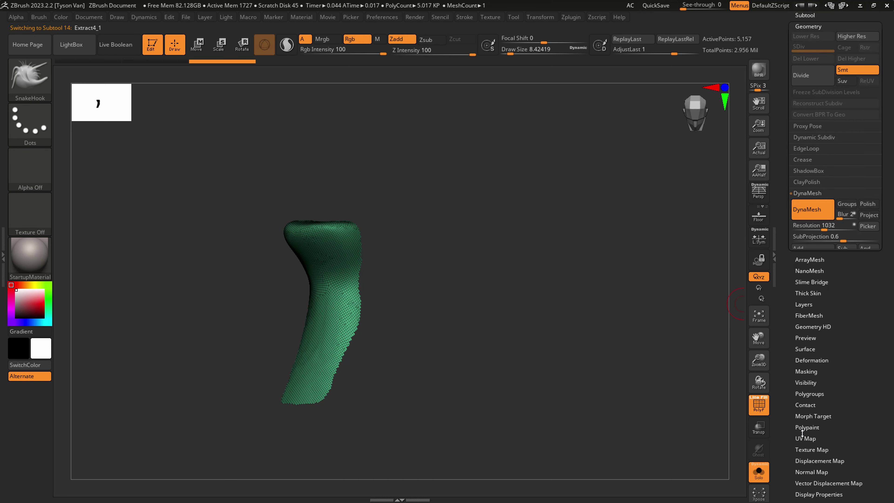
click(819, 296)
click(809, 270)
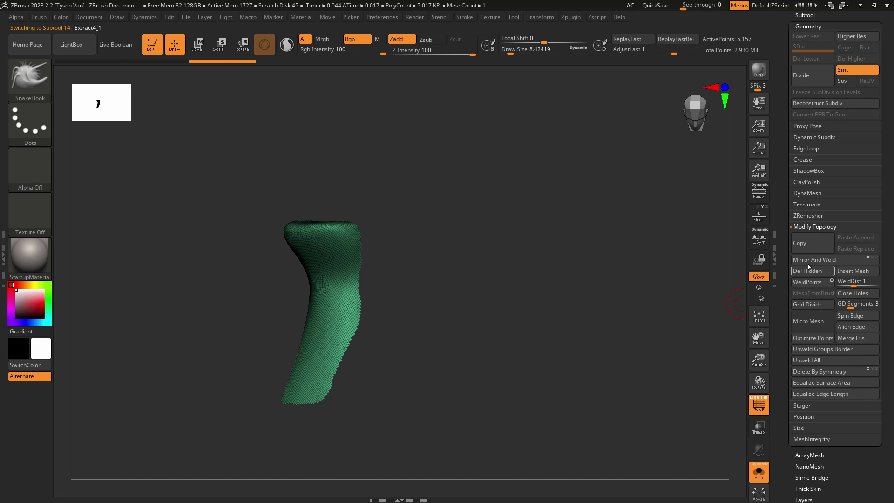
- Extract the tongue surface as a new subtool with a thickness of 0.01375 and accept the result
click(805, 16)
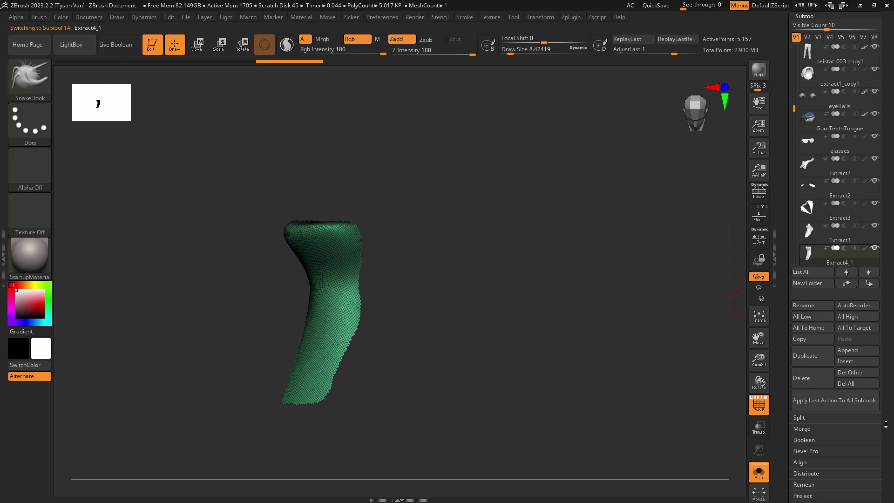
drag(886, 424, 879, 355)
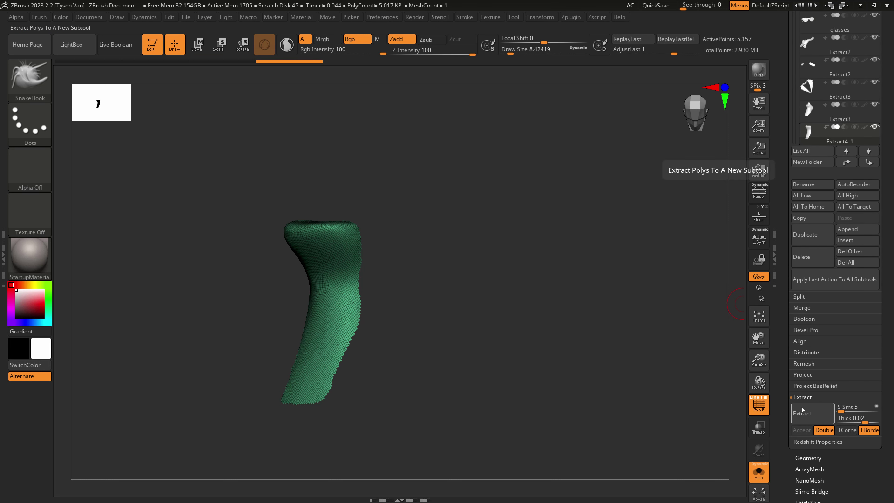
click(806, 413)
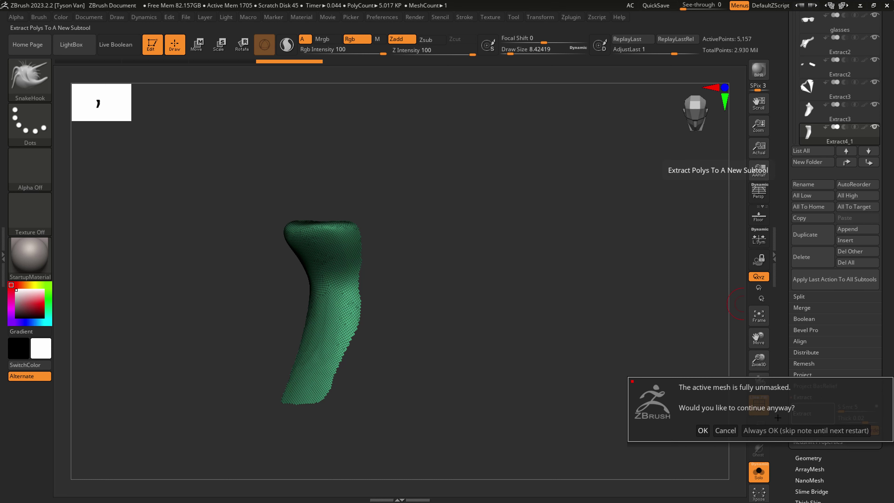
click(702, 430)
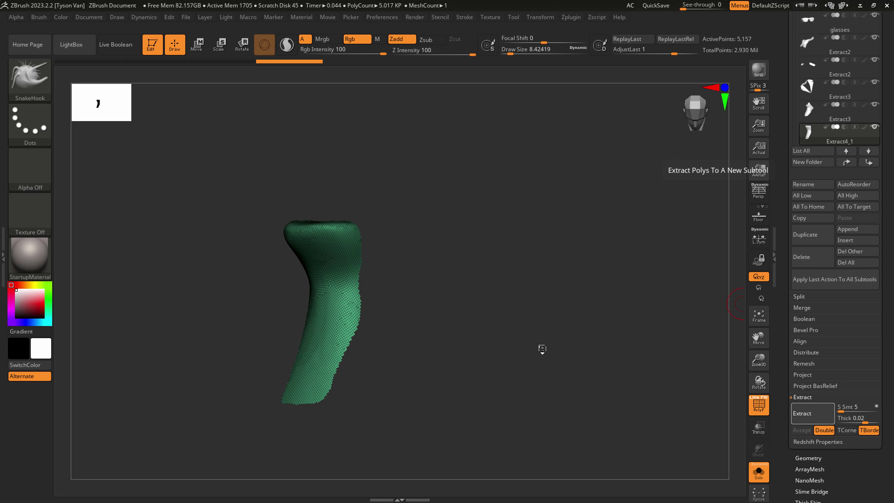
click(866, 418)
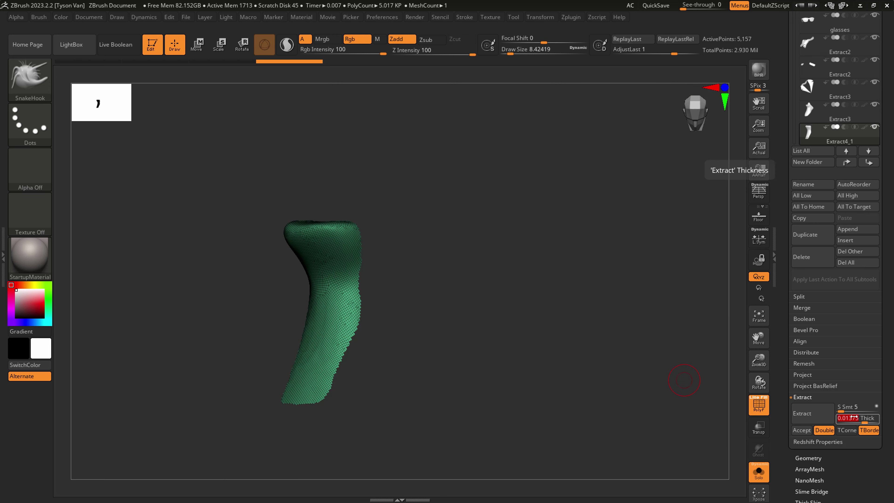
click(805, 412)
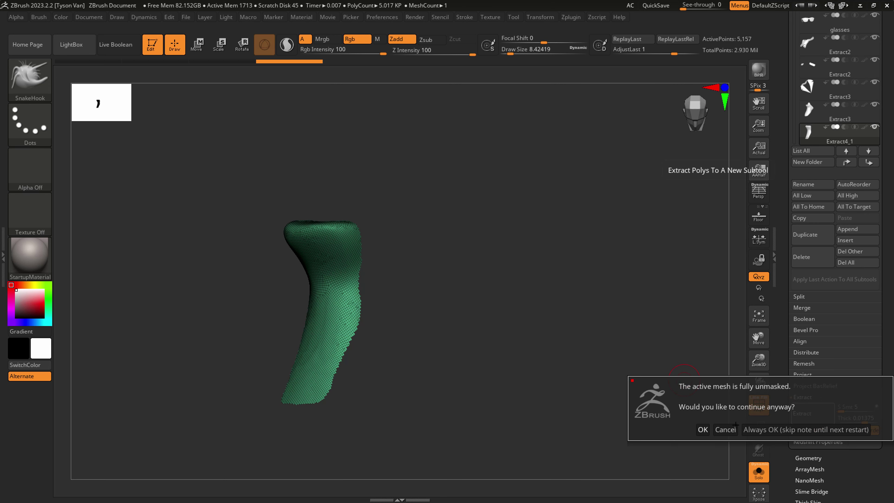
click(702, 430)
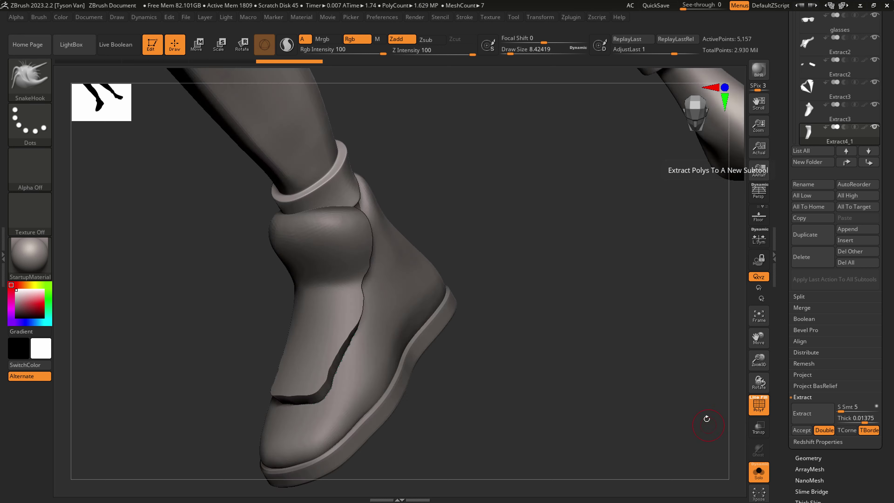
click(802, 430)
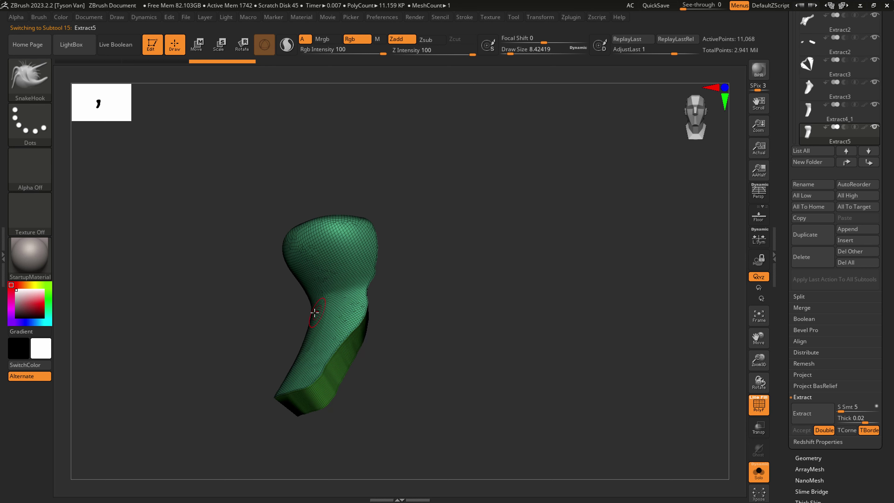
- Smooth the extracted tongue's hard edges into a rounded form at a draw size of about 35
key(s)
mouse_move(315, 312)
mouse_down()
mouse_move(334, 313)
mouse_move(320, 302)
mouse_move(321, 353)
mouse_move(345, 289)
mouse_up()
right_drag(306, 308, 358, 352)
key(s)
mouse_move(359, 357)
mouse_down()
mouse_move(346, 357)
mouse_move(371, 377)
mouse_move(327, 389)
mouse_move(362, 365)
mouse_up()
right_drag(341, 362, 350, 363)
key(ctrl+shift+z)
key(ctrl+shift+z)
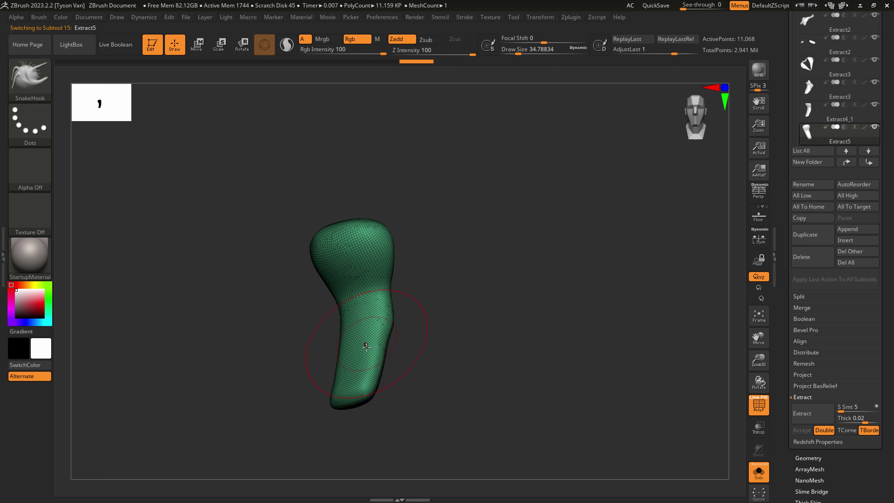
key(ctrl+shift+z)
key(ctrl+shift+z)
key(ctrl+shift+z)
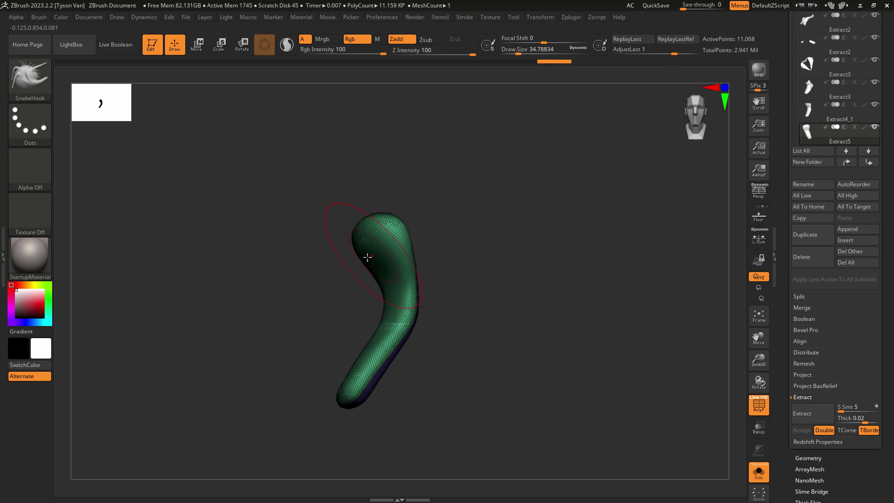
key(ctrl+shift+z)
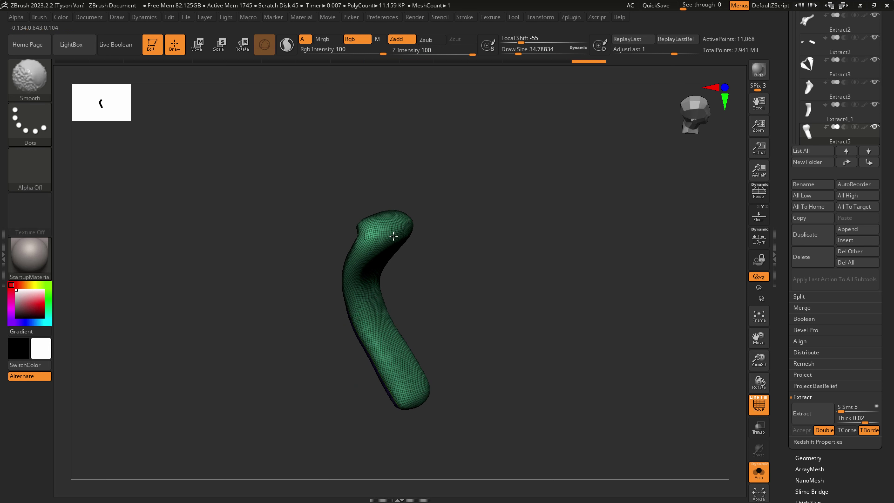
- DynaMesh the tongue at resolution 1128, smooth out the crease inside its upper back at draw size 13, and merge it into one polygroup
mouse_move(437, 243)
mouse_down()
mouse_move(409, 251)
mouse_move(373, 220)
mouse_up()
key(s)
click(350, 218)
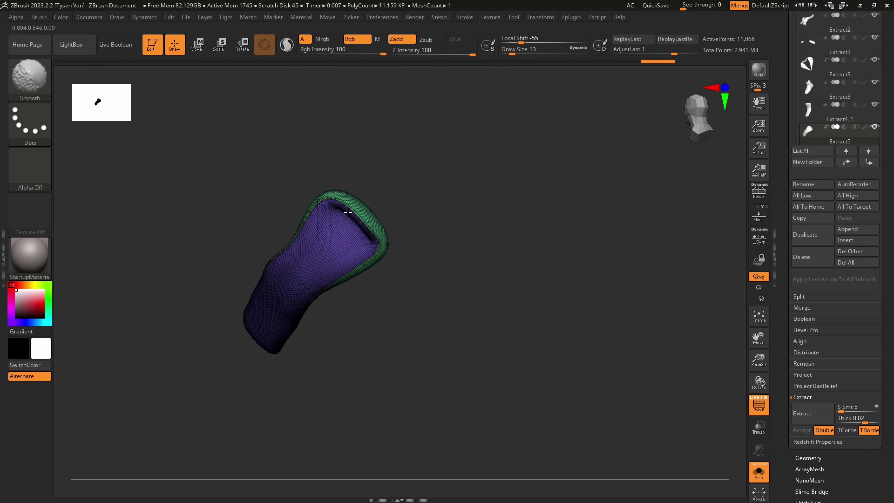
mouse_move(348, 213)
ctrl+right_down()
mouse_move(375, 244)
mouse_move(360, 233)
ctrl+right_up()
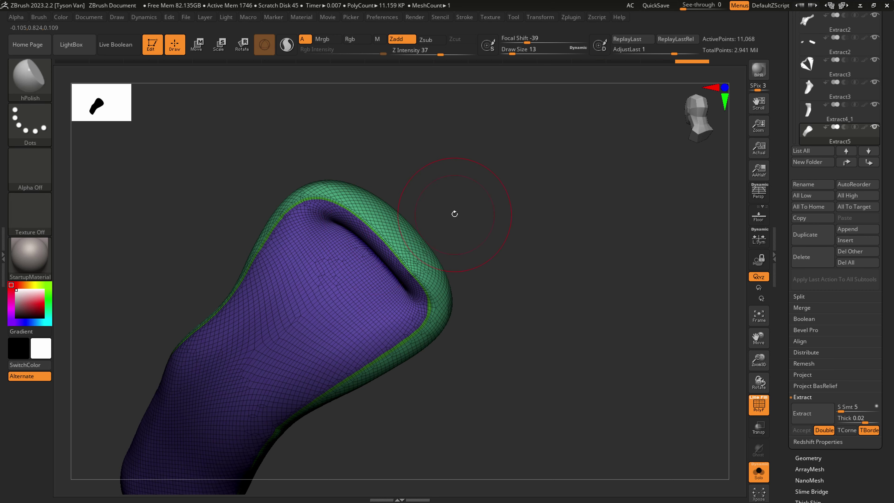
click(817, 458)
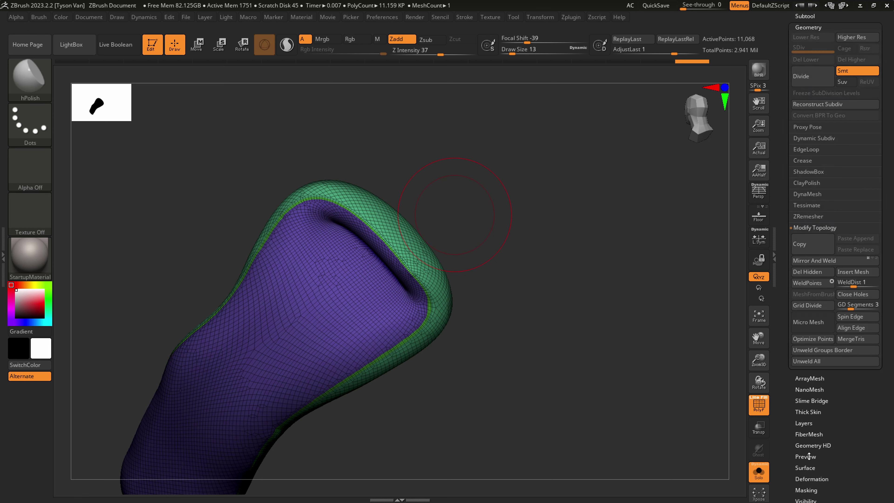
click(809, 195)
click(810, 211)
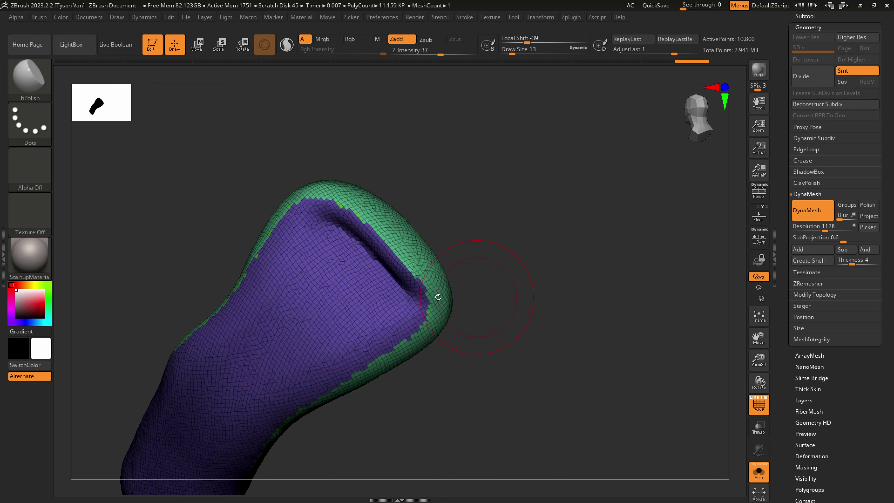
mouse_move(438, 297)
shift+mouse_down()
mouse_move(369, 225)
mouse_move(380, 211)
mouse_move(398, 229)
mouse_move(373, 205)
mouse_move(433, 277)
shift+mouse_up()
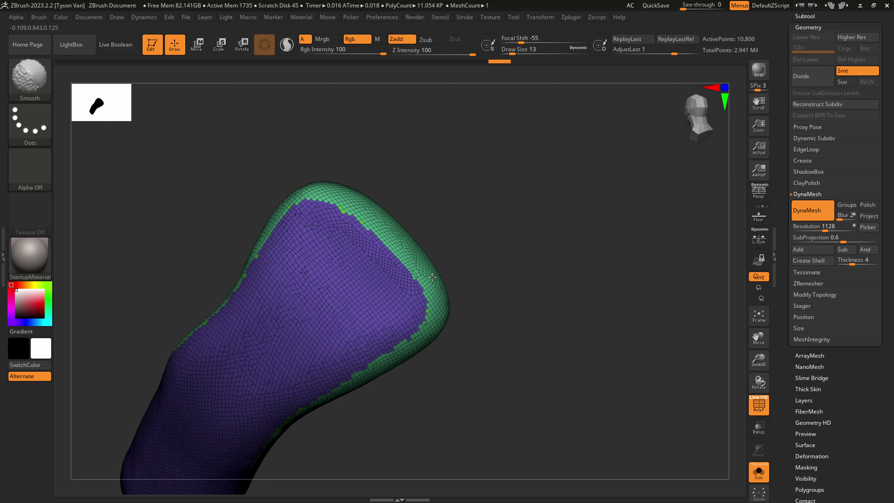
key(ctrl+w)
- Switch to the SnakeHook brush at a draw size of about 25 and show the tongue together with the boot and leg
mouse_move(439, 299)
ctrl+right_down()
mouse_move(415, 307)
mouse_move(416, 342)
mouse_move(437, 307)
mouse_move(424, 329)
mouse_move(388, 296)
ctrl+right_up()
key(s)
mouse_move(389, 296)
mouse_down()
mouse_move(401, 281)
mouse_move(405, 288)
mouse_move(402, 259)
mouse_up()
key(b)
key(s)
key(h)
mouse_move(536, 267)
mouse_down()
mouse_move(529, 253)
mouse_move(529, 270)
mouse_up()
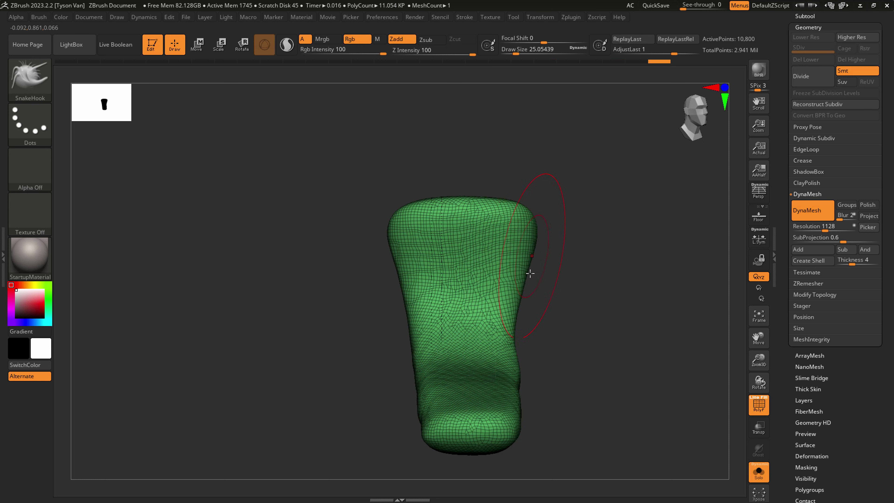
shift+drag(509, 300, 522, 383)
key(ctrl+z)
click(759, 471)
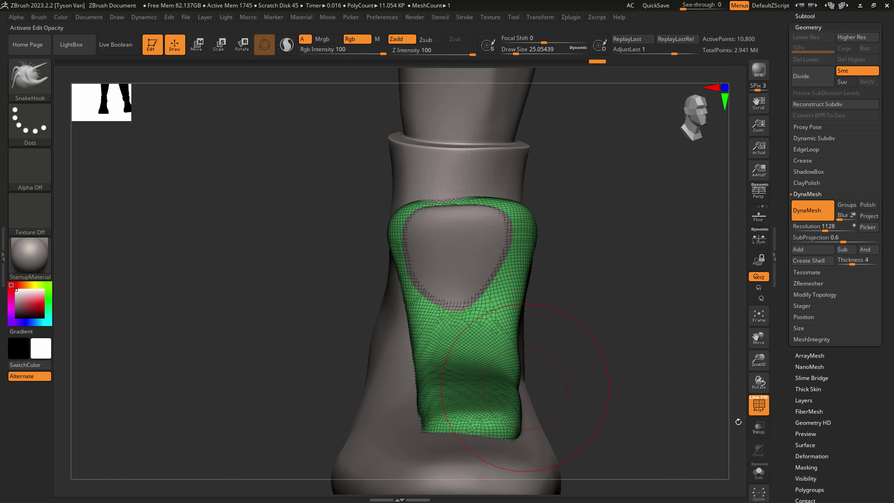
- Pull the tongue's upper end forward, away from the ankle, with SnakeHook at a draw size of about 23
drag(591, 413, 521, 398)
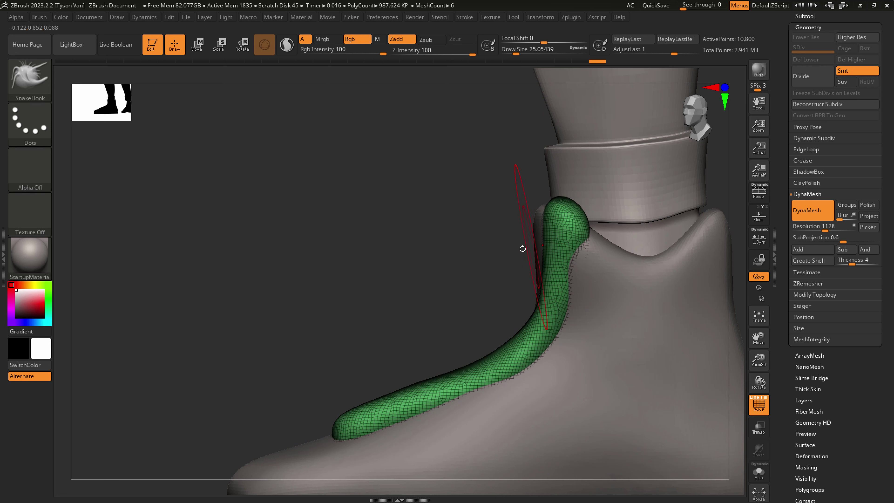
key(s)
drag(519, 248, 563, 248)
mouse_move(539, 217)
mouse_down()
mouse_move(502, 200)
mouse_move(525, 205)
mouse_up()
key(s)
drag(516, 305, 509, 304)
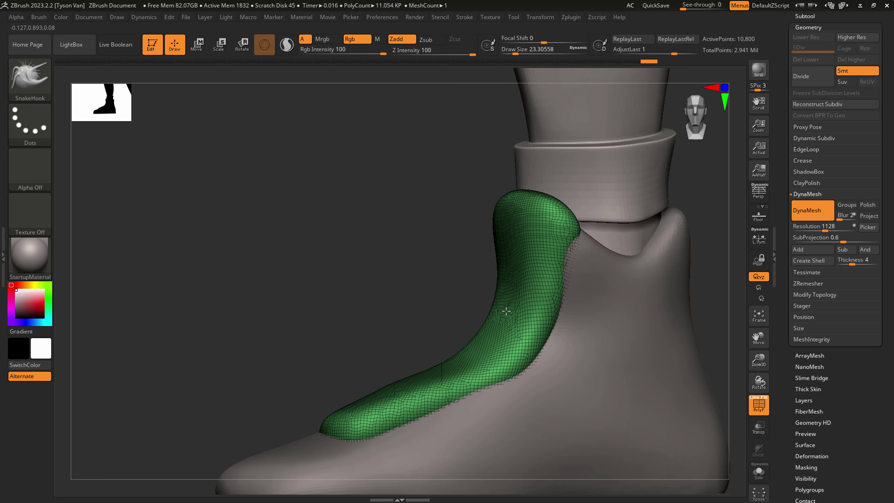
- Reshape the tongue's instep with SnakeHook at draw sizes of about 56 and 31 so that it covers the boot surface underneath
ctrl+right_drag(436, 320, 444, 367)
key(s)
drag(449, 376, 456, 375)
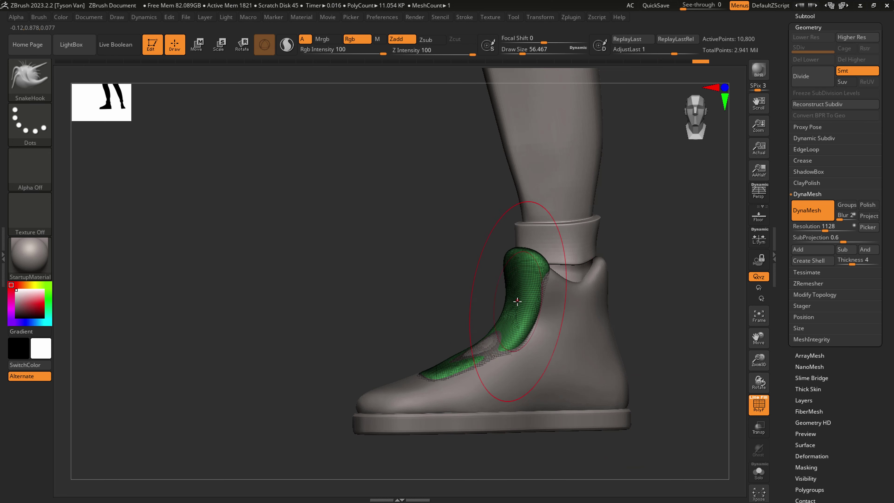
key(s)
drag(503, 344, 486, 344)
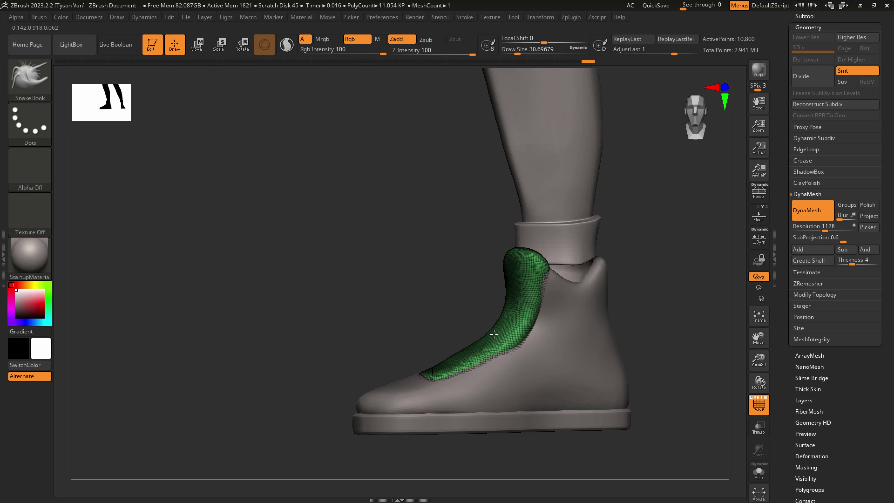
right_drag(524, 327, 599, 330)
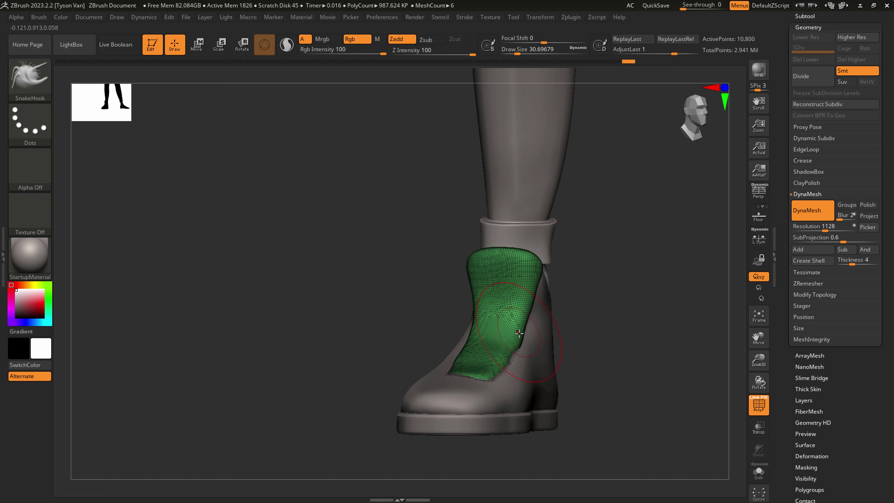
right_drag(501, 337, 528, 335)
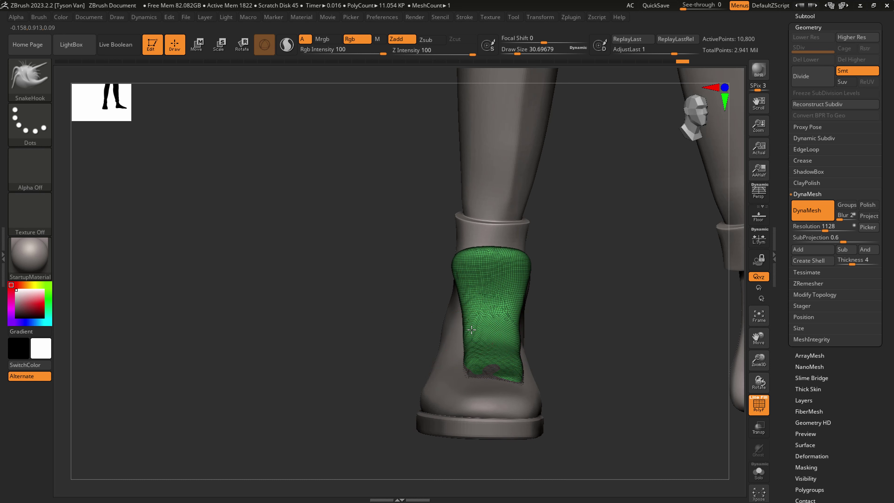
mouse_move(480, 370)
right_down()
mouse_move(492, 352)
mouse_move(483, 356)
right_up()
shift+drag(539, 354, 578, 327)
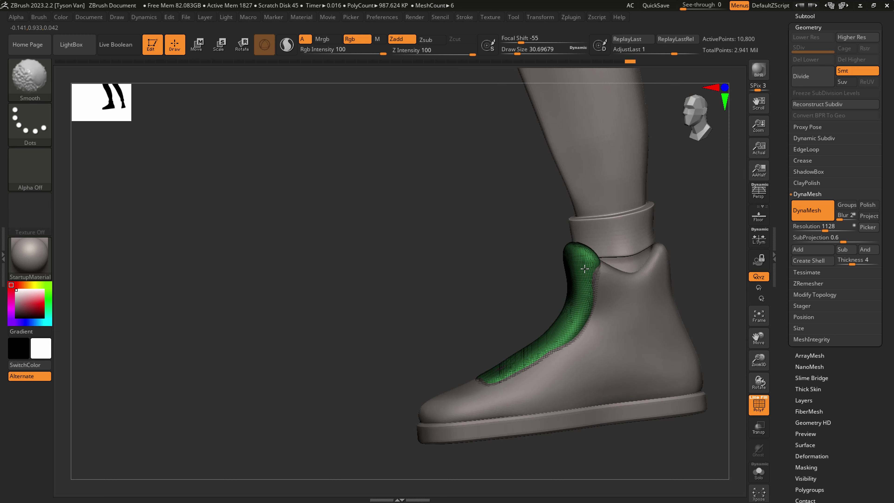
- Compare the boot and tongue subtools from the side, reselect the tongue, and save the tool
right_drag(567, 335, 498, 441)
alt+click(480, 334)
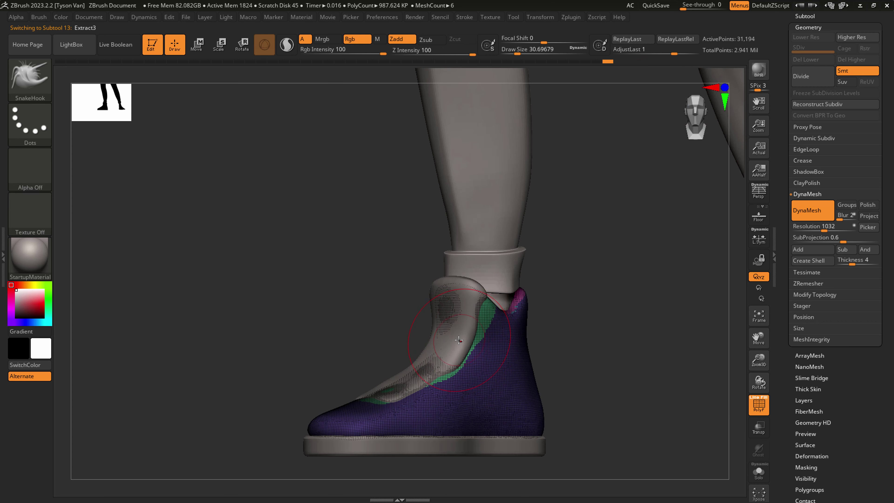
alt+click(459, 340)
scroll(462, 368, up, 2)
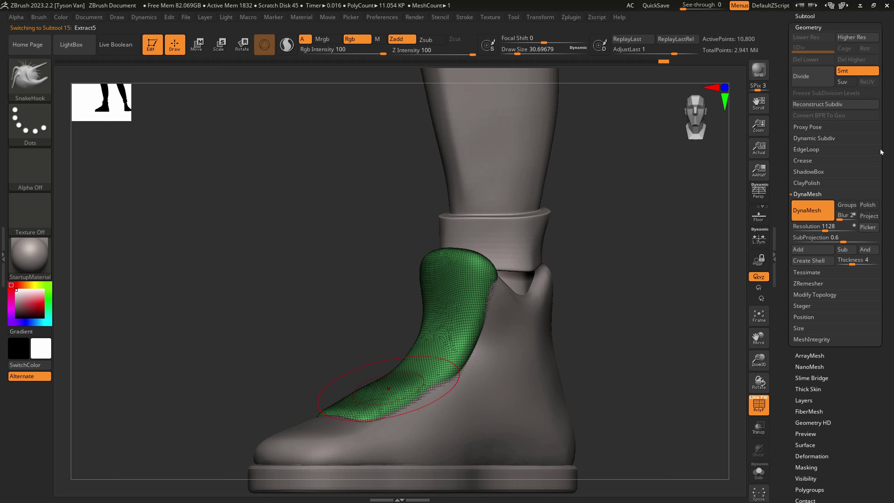
scroll(881, 151, up, 5)
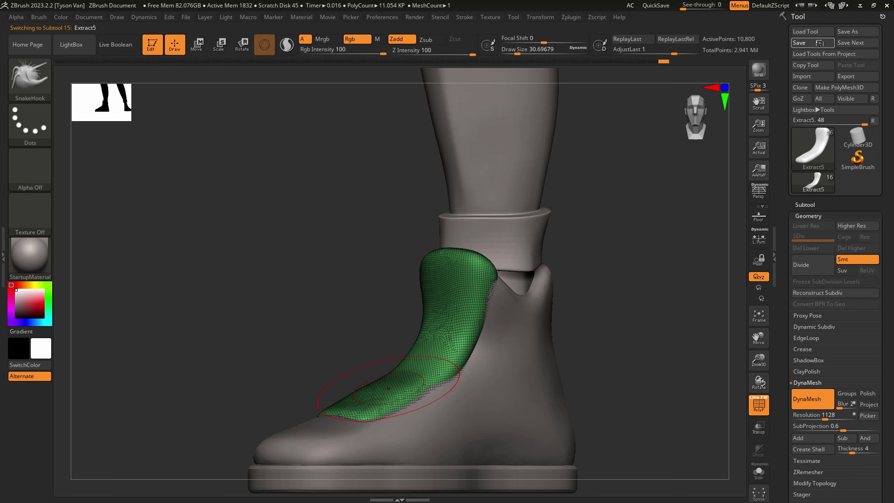
key(ctrl+s)
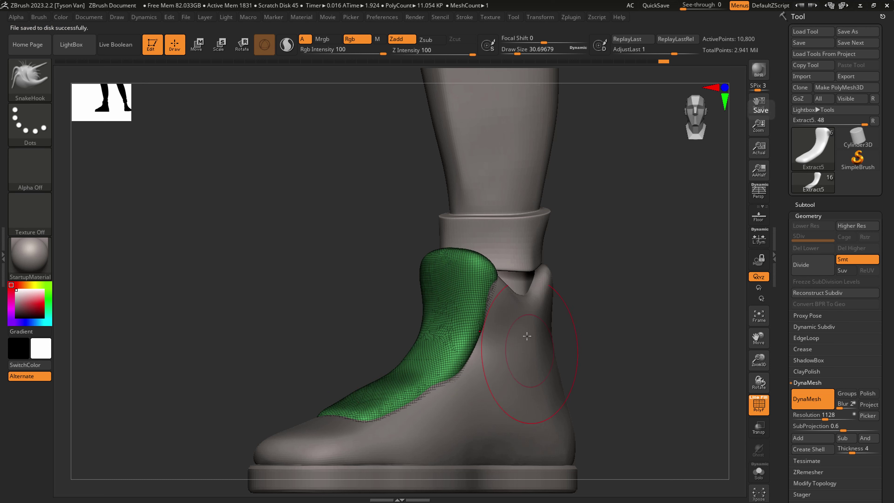
- Isolate the leftover tongue surface Extract4_1 and delete that subtool
right_drag(492, 286, 438, 398)
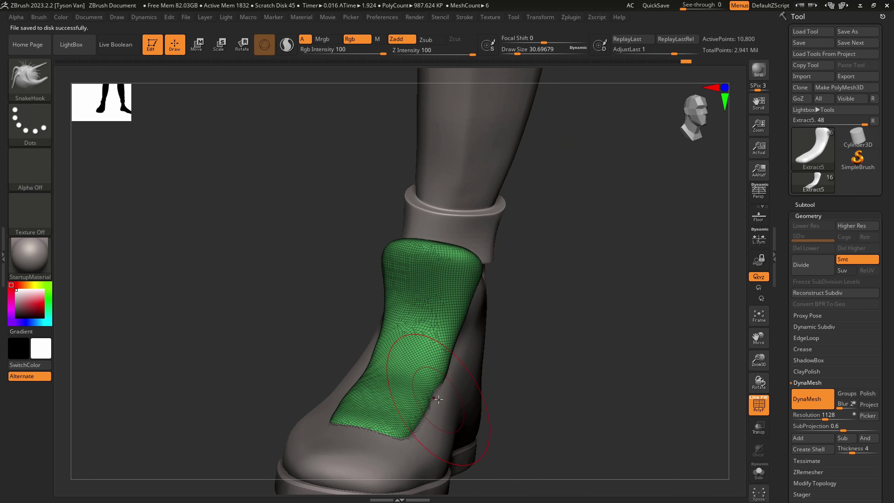
click(811, 203)
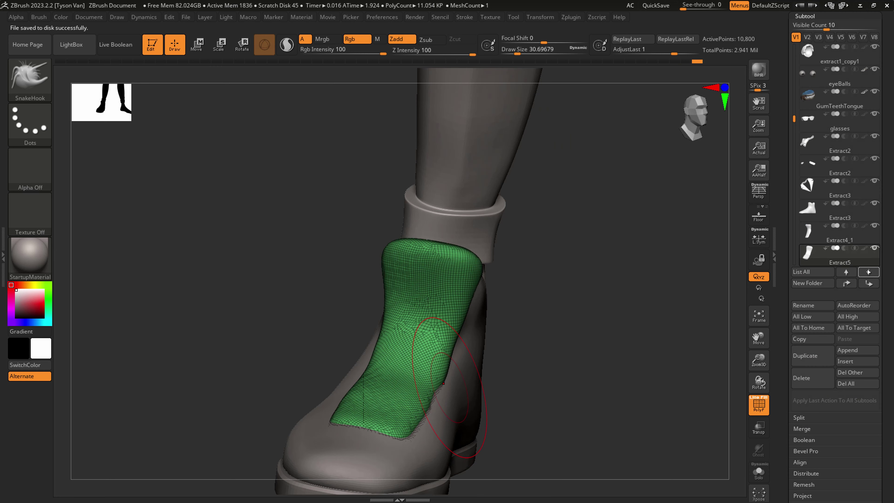
click(837, 241)
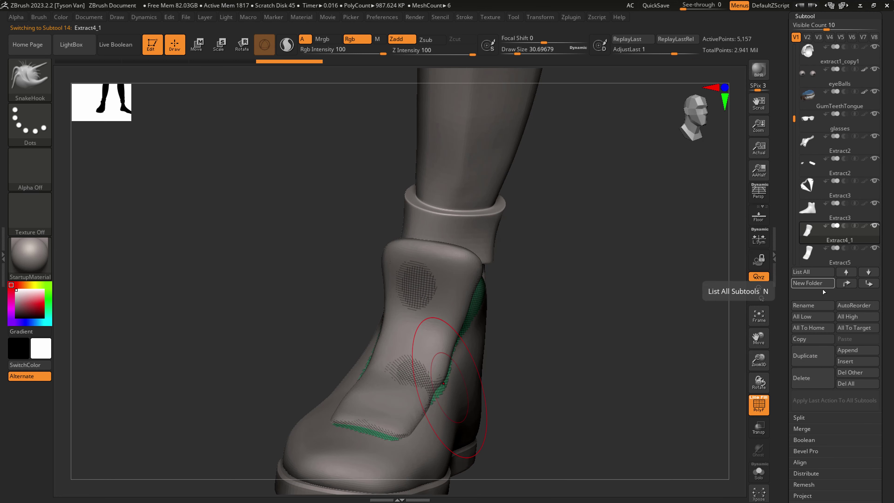
right_drag(543, 395, 633, 372)
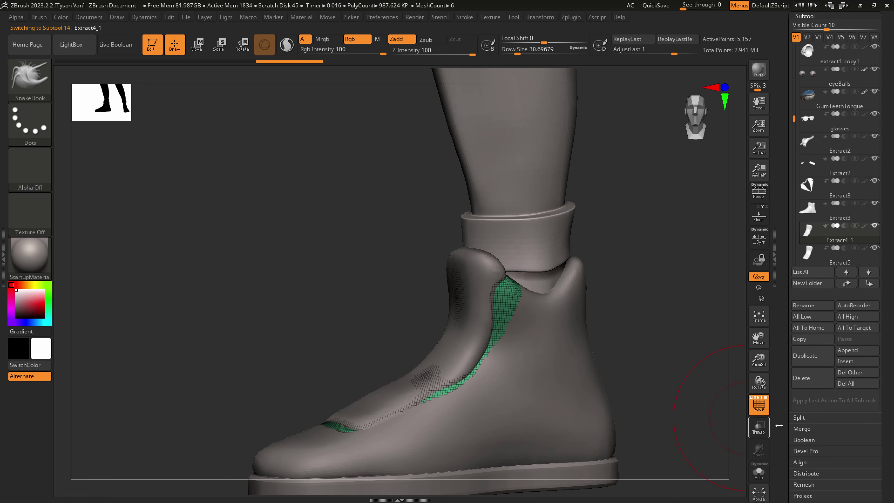
click(758, 478)
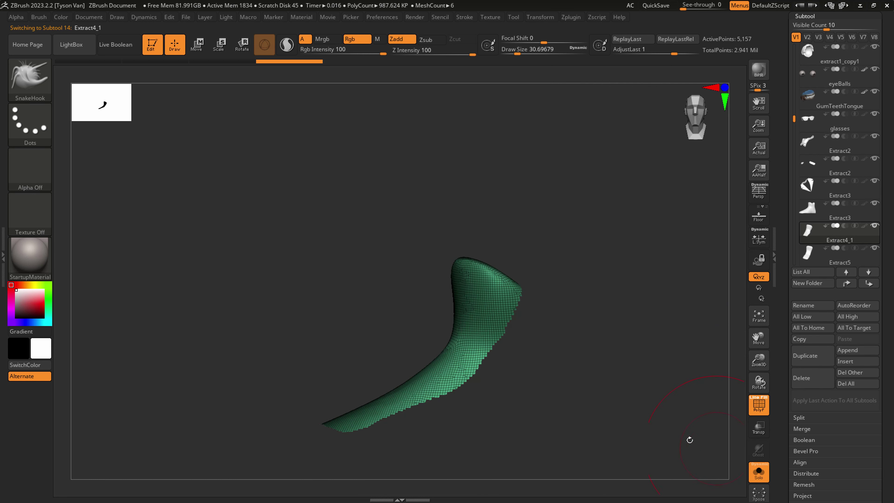
click(811, 378)
click(727, 396)
- Duplicate the tongue subtool Extract5 and set the original to subtraction mode
click(837, 214)
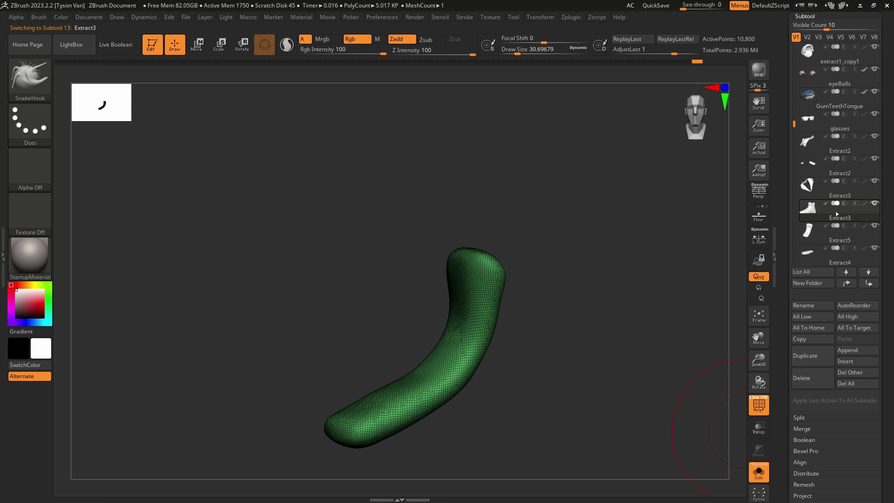
click(842, 237)
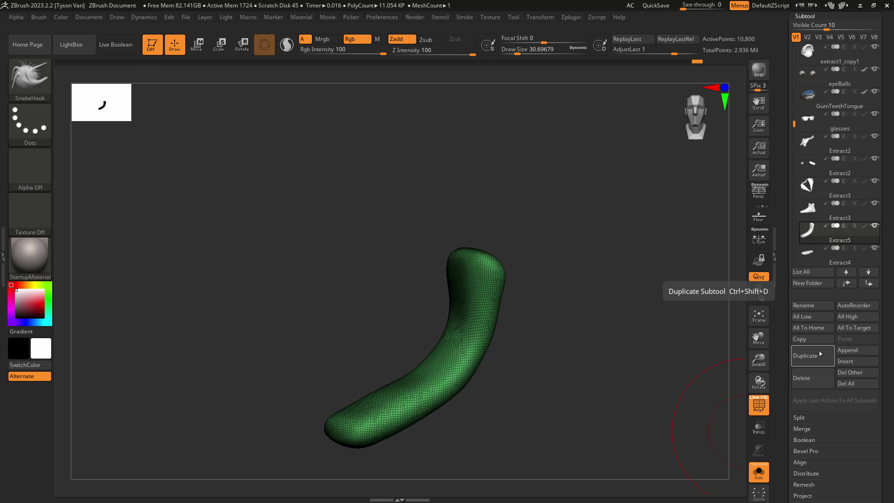
click(813, 357)
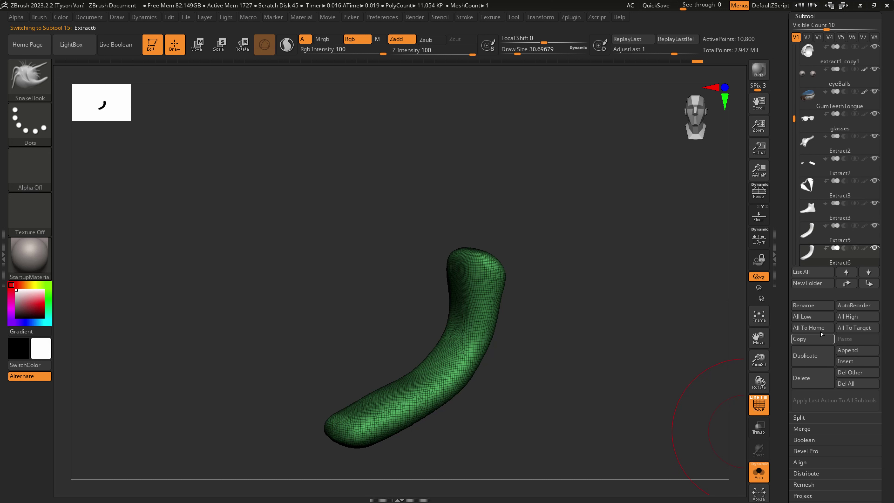
click(838, 240)
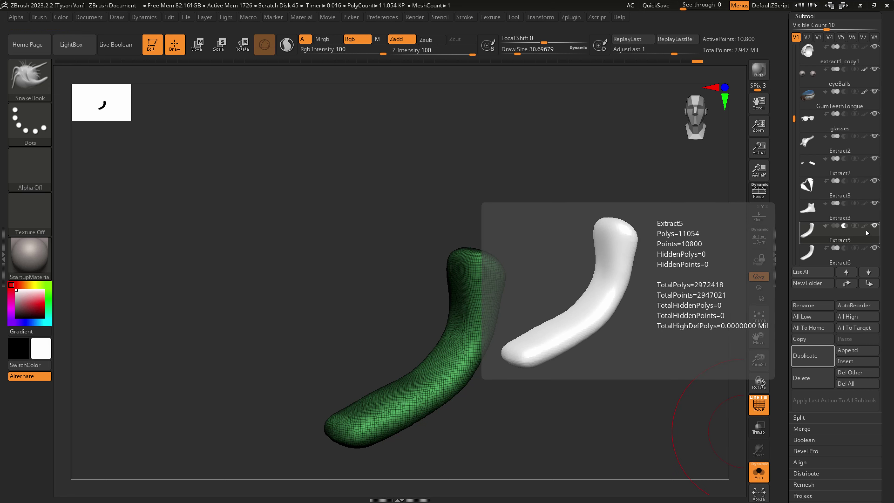
- Assign the subtractive tongue's polygroup with Group As Dynamesh Sub
scroll(884, 200, down, 5)
scroll(883, 200, down, 5)
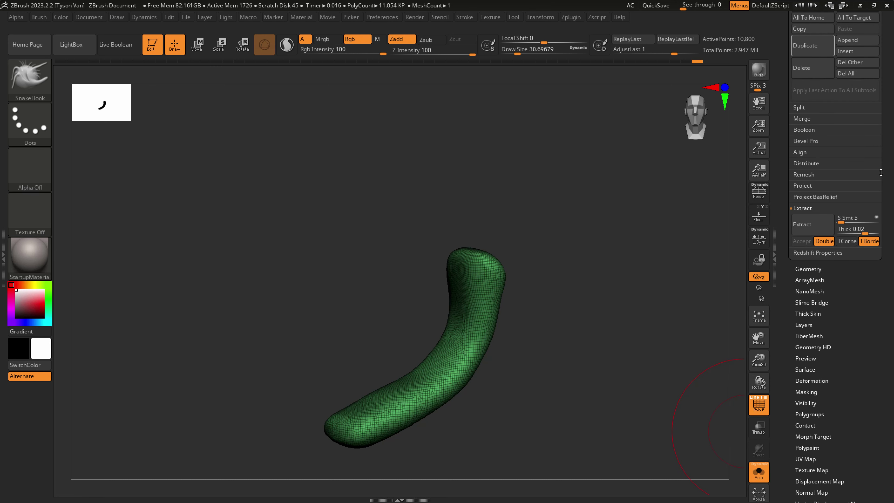
click(811, 411)
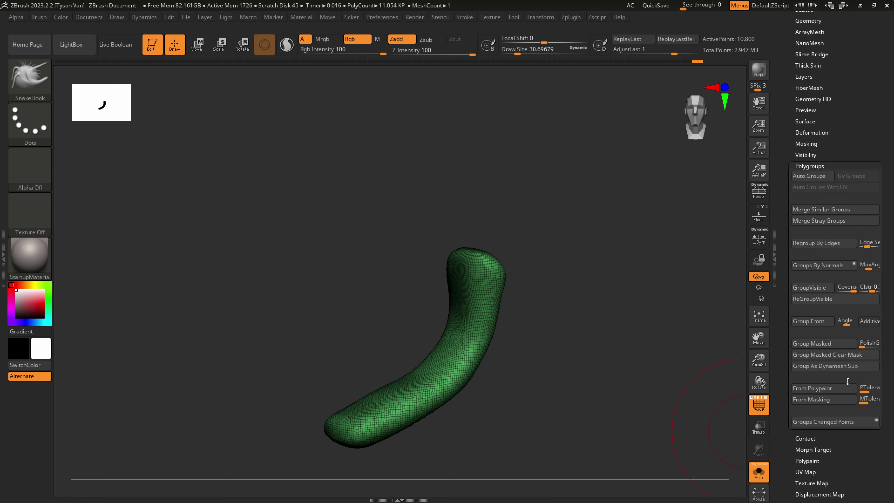
click(849, 366)
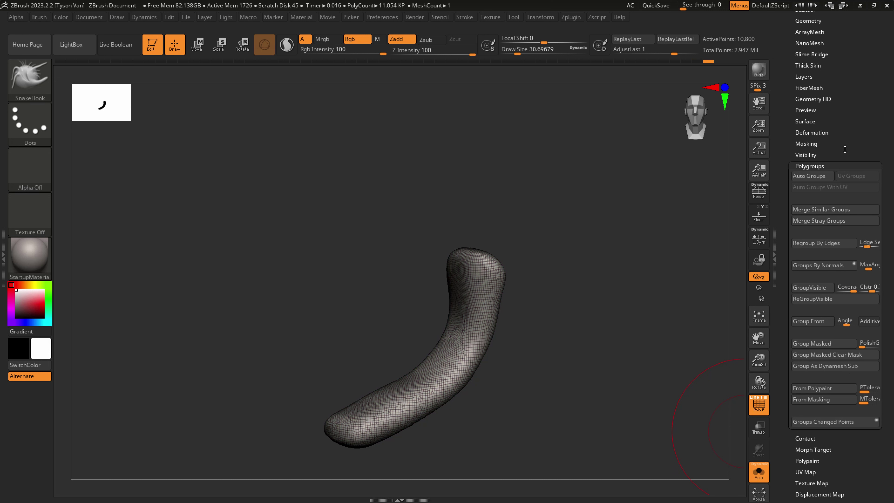
- Inflate the subtractive tongue by 2 with the Inflate deformation
click(830, 166)
click(813, 131)
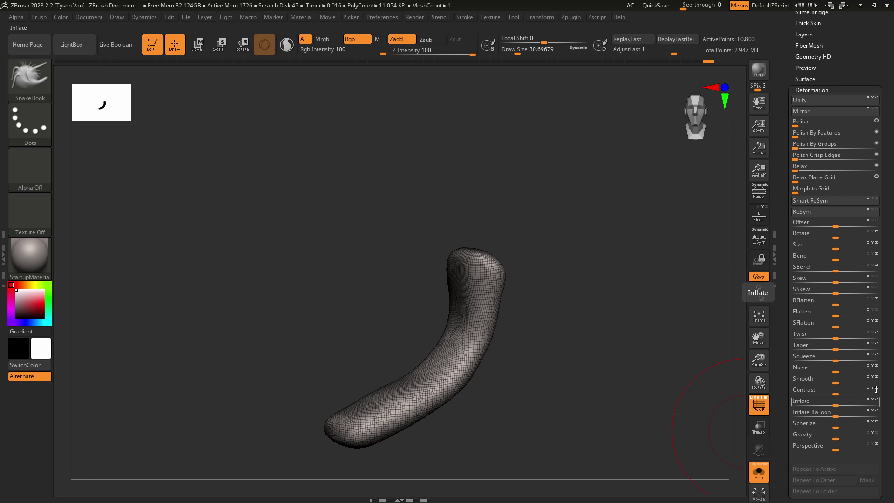
click(809, 400)
text(2)
drag(844, 16, 844, 98)
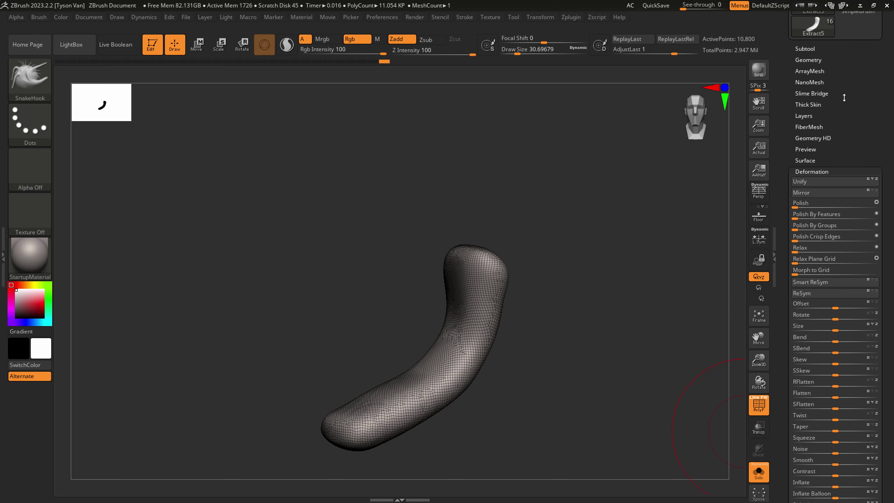
- Merge the boot down with the inflated tongue and remesh it with DynaMesh to cut the tongue's recess into the boot's front
click(805, 49)
mouse_move(867, 235)
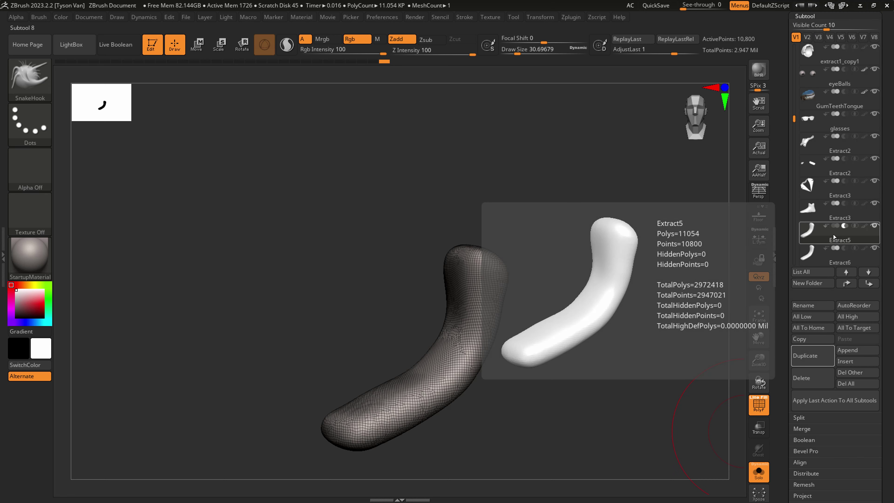
click(838, 210)
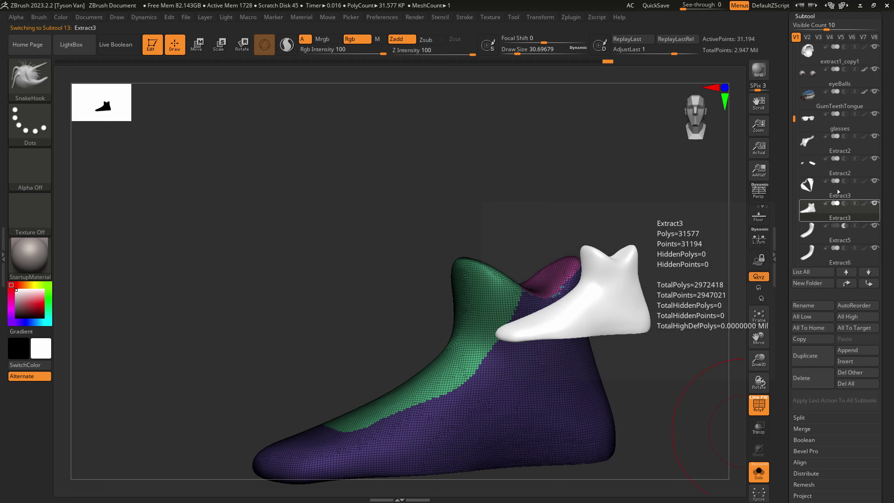
click(806, 16)
click(806, 27)
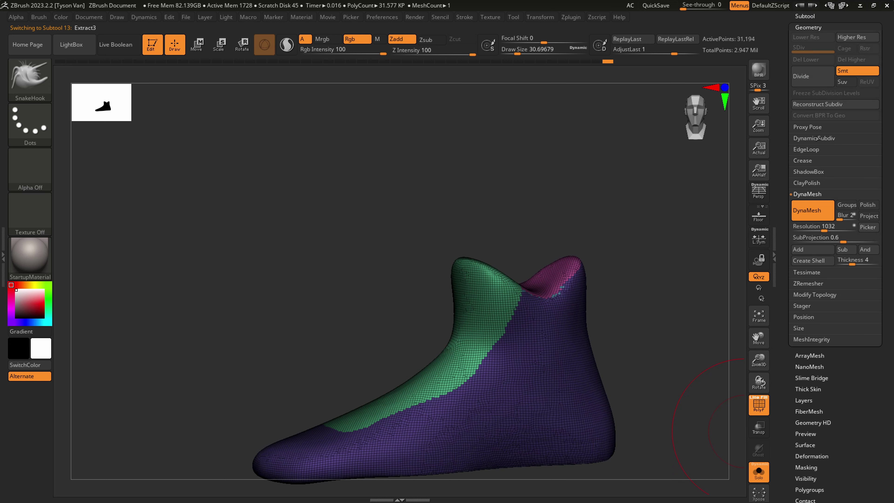
click(803, 17)
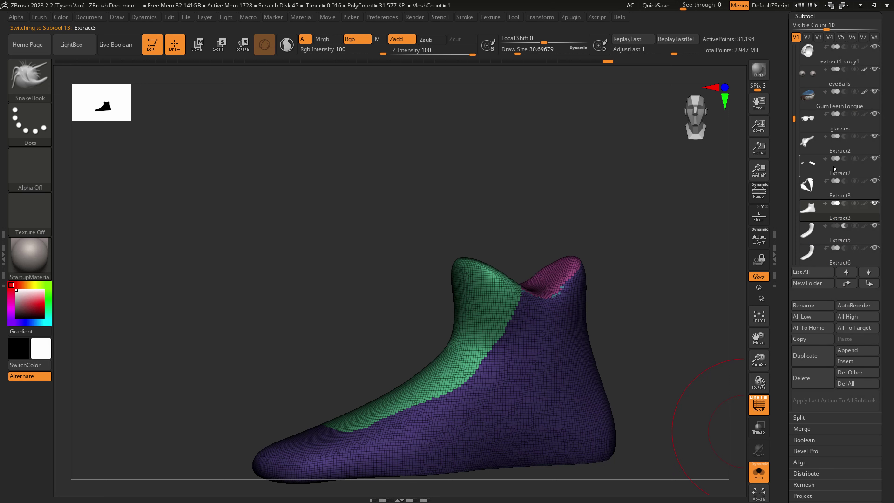
click(805, 429)
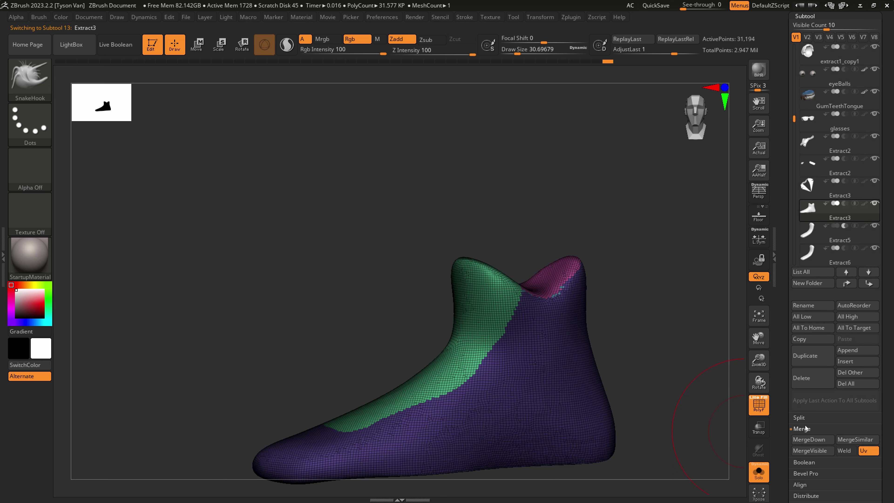
click(806, 439)
click(672, 459)
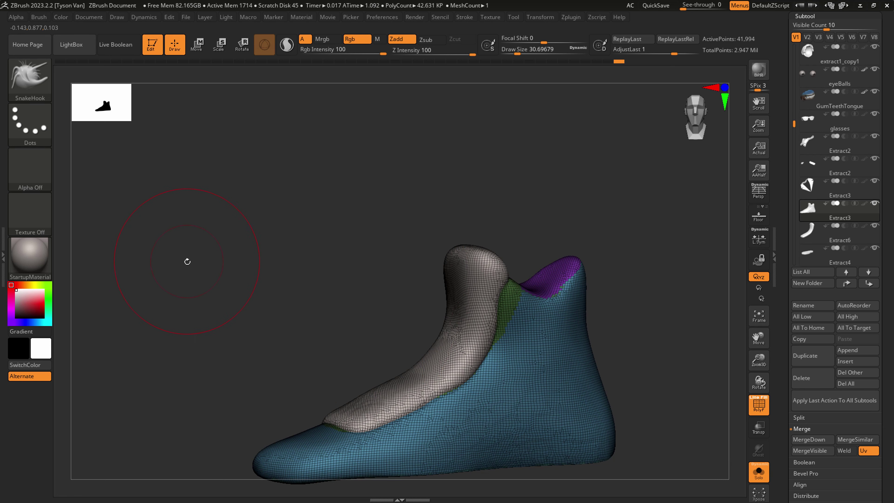
mouse_move(168, 315)
ctrl+mouse_down()
mouse_move(285, 194)
mouse_move(370, 157)
ctrl+mouse_up()
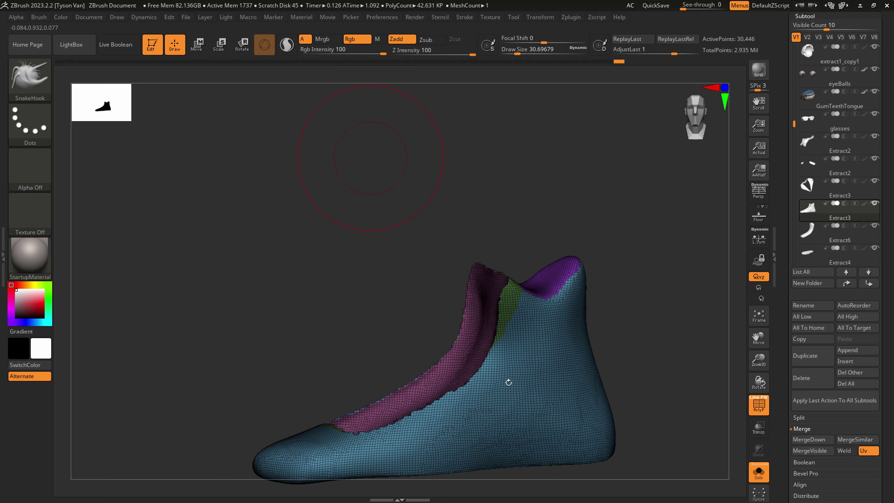
mouse_move(509, 383)
right_down()
mouse_move(525, 409)
mouse_move(529, 387)
mouse_move(518, 378)
right_up()
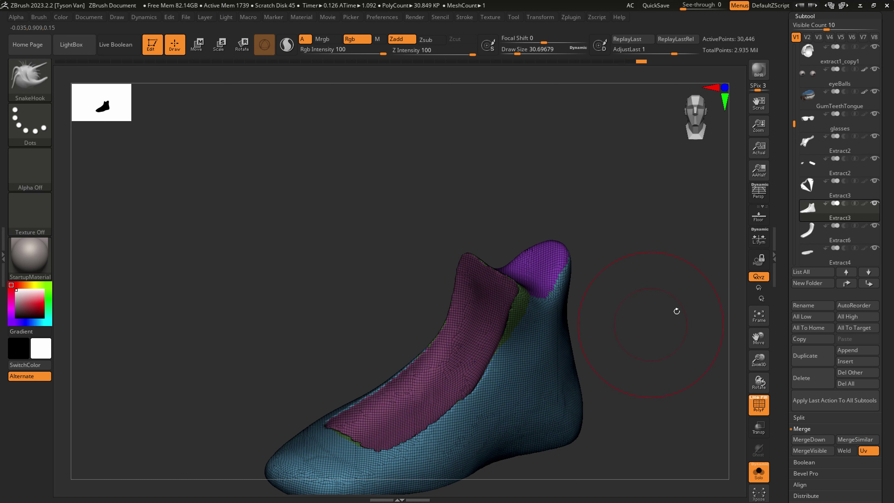
- Leave Solo mode and show only the boot and the tongue Extract6, with the tongue as the active subtool
shift+click(876, 206)
shift+click(876, 205)
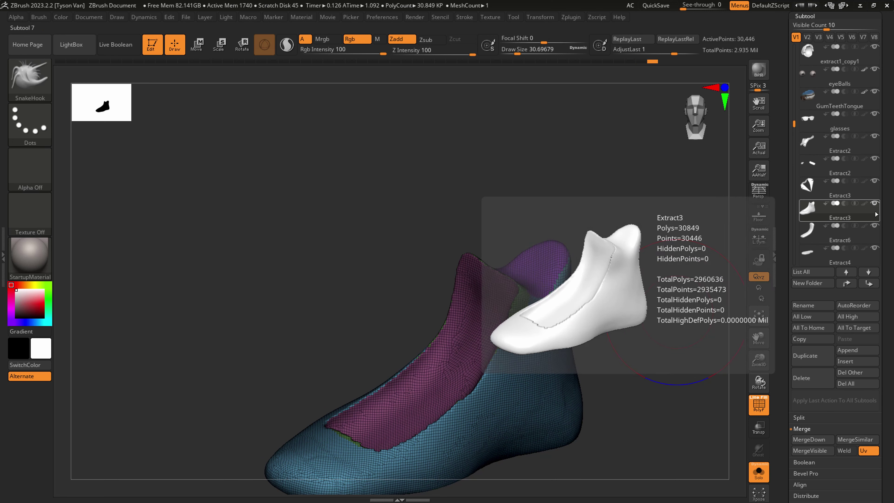
shift+click(876, 206)
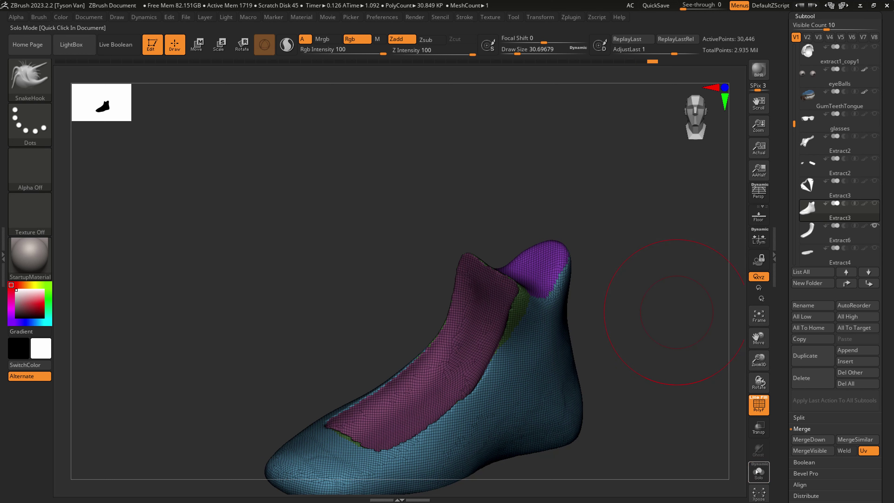
click(756, 470)
mouse_move(589, 422)
mouse_down()
mouse_move(534, 380)
mouse_move(507, 405)
mouse_move(505, 354)
mouse_move(485, 379)
mouse_move(497, 364)
mouse_up()
mouse_move(496, 364)
right_down()
mouse_move(508, 366)
mouse_move(435, 415)
mouse_move(423, 395)
mouse_move(411, 427)
right_up()
key(s)
drag(411, 428, 427, 410)
key(ctrl+z)
click(844, 236)
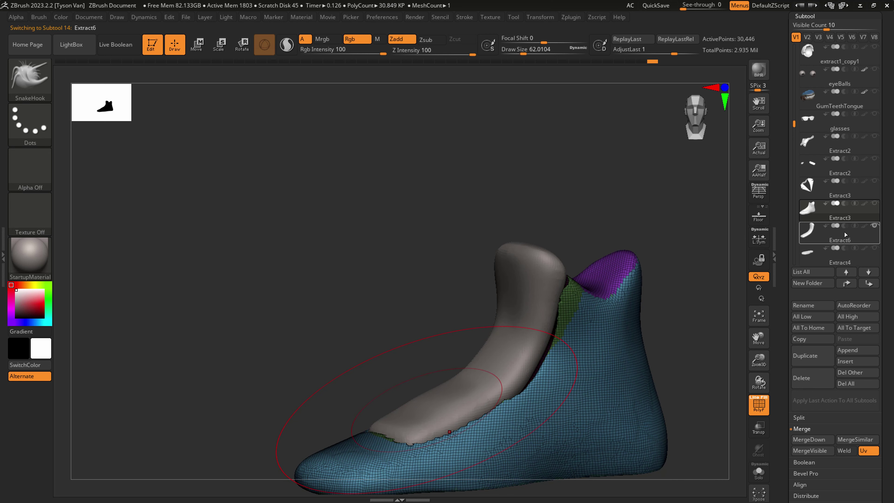
click(874, 203)
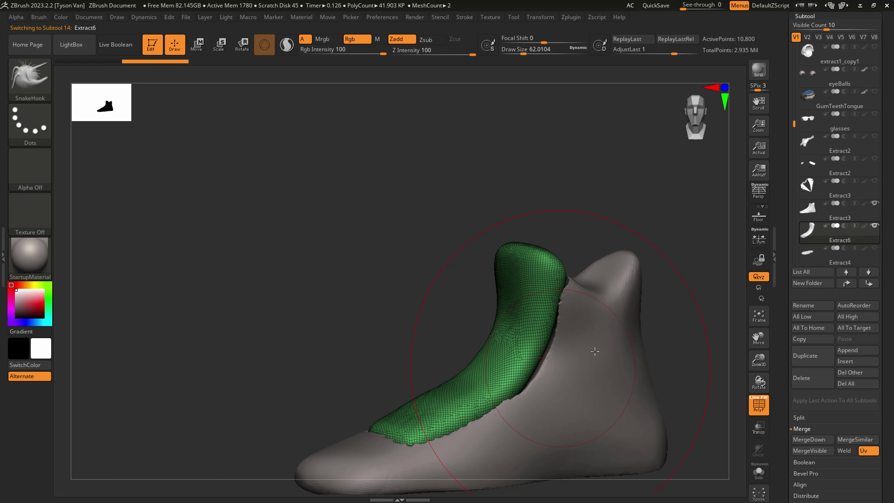
- Push the middle of the tongue down into the boot's recess with SnakeHook and smooth its surface
mouse_move(450, 387)
mouse_down()
mouse_move(457, 393)
mouse_move(494, 375)
mouse_up()
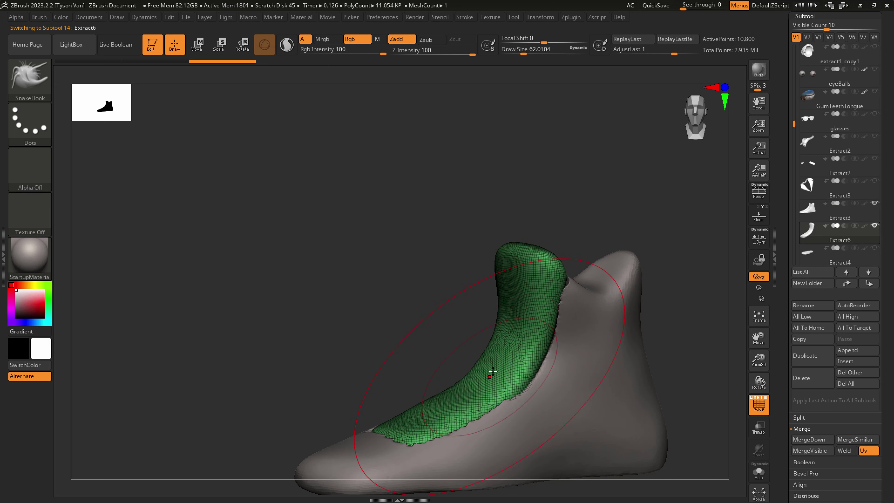
drag(510, 341, 518, 347)
right_drag(573, 380, 500, 402)
shift+drag(503, 373, 515, 382)
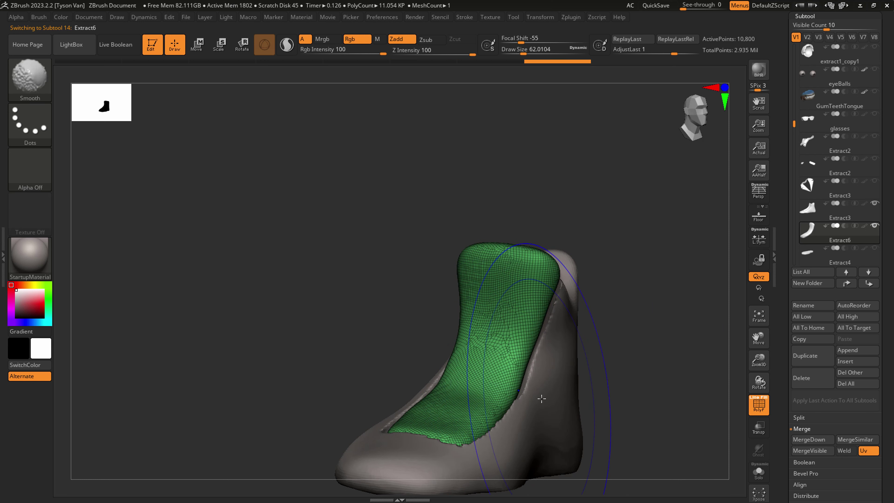
- Select the boot and remesh it with DynaMesh at a resolution of 1872
alt+click(538, 404)
right_drag(560, 401, 538, 396)
drag(886, 390, 885, 303)
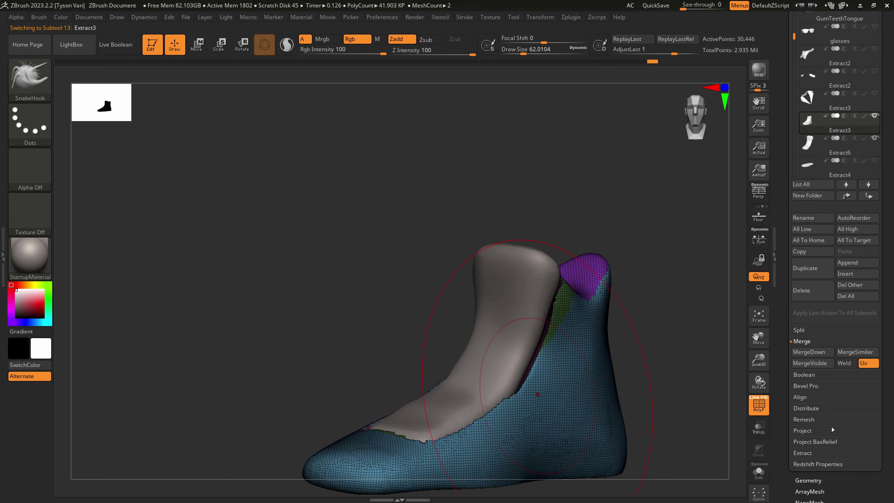
click(812, 478)
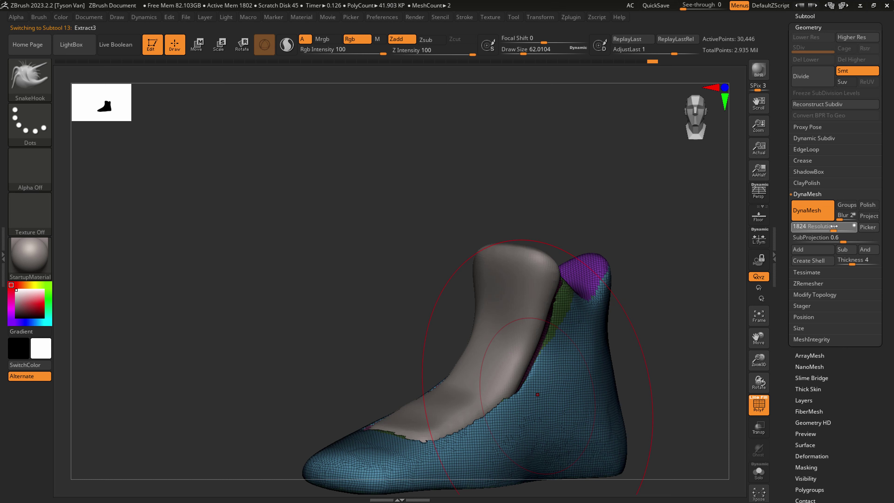
drag(834, 227, 837, 226)
ctrl+drag(672, 269, 673, 266)
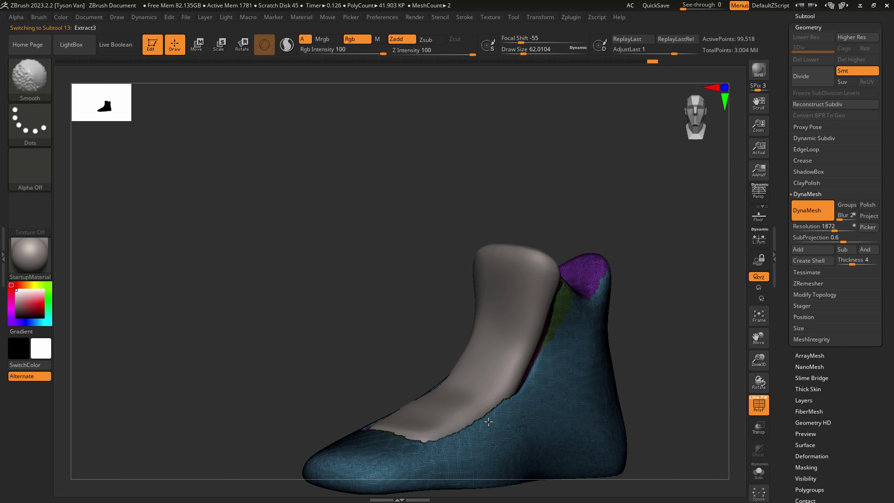
- Smooth the boot's recess edge alongside the tongue
right_drag(473, 360, 504, 358)
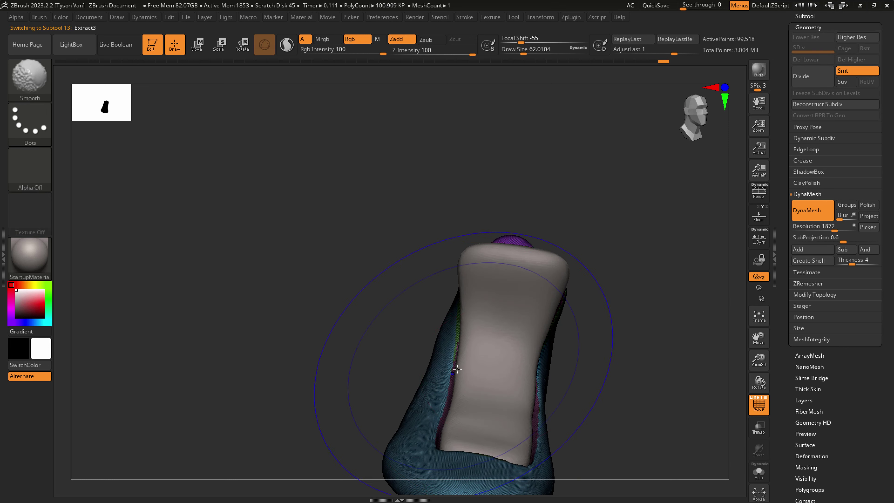
shift+drag(458, 370, 436, 409)
right_drag(443, 352, 498, 325)
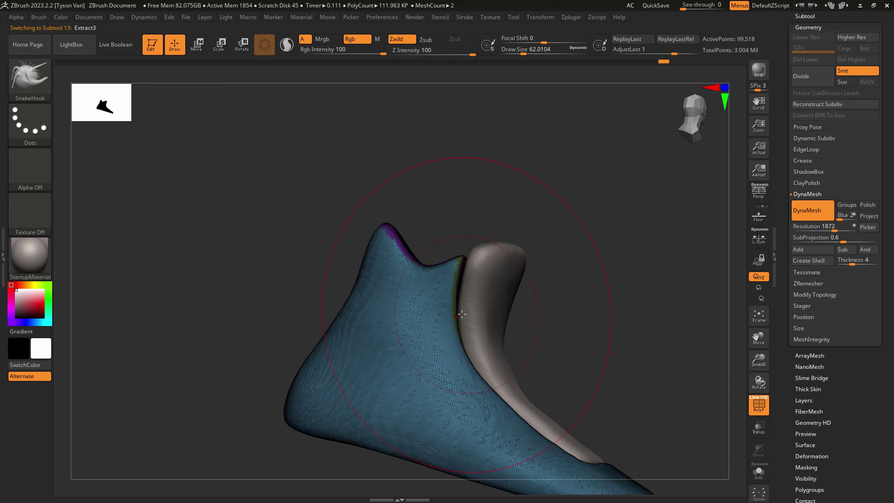
- Try to pull the boot's upper front edge over the tongue with SnakeHook at a draw size of about 10.5
key(s)
drag(460, 315, 448, 315)
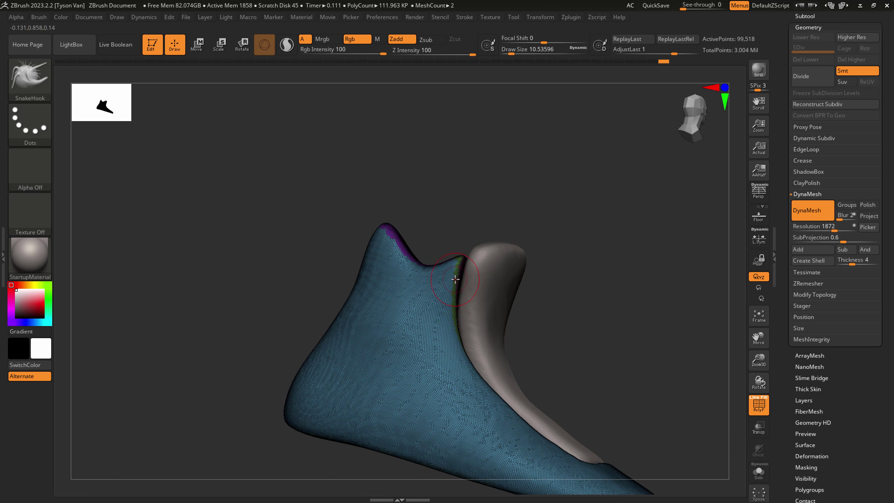
key(b)
key(s)
key(t)
right_drag(454, 284, 452, 283)
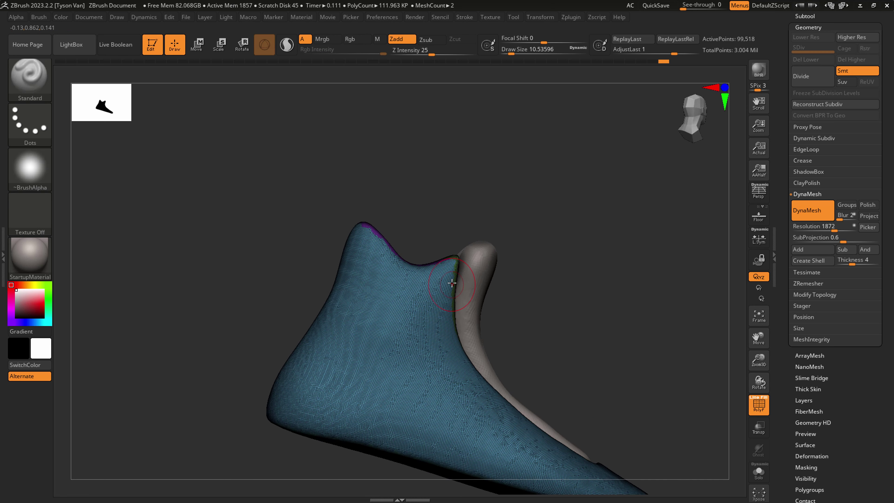
key(b)
key(m)
key(t)
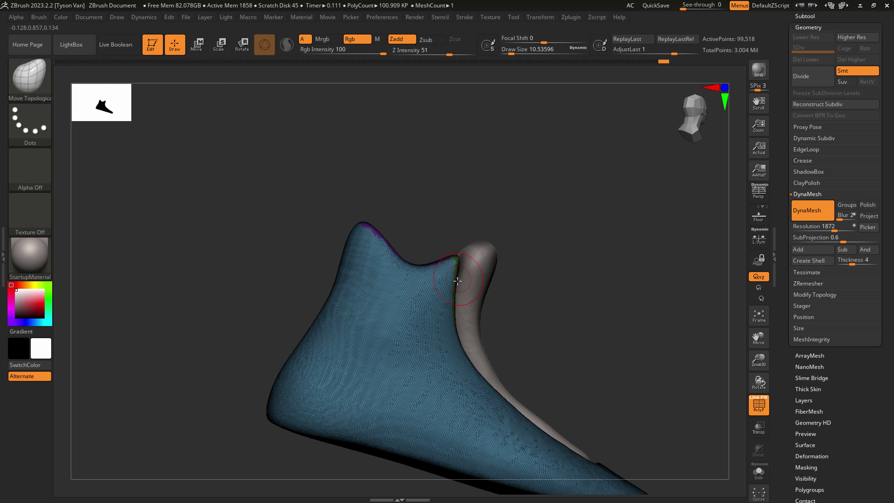
key(b)
key(s)
key(h)
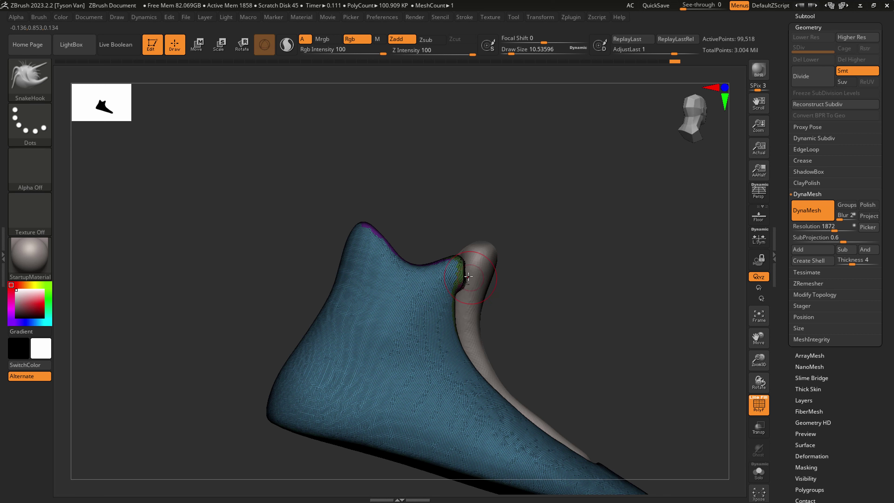
right_drag(468, 276, 466, 279)
key(ctrl+z)
- Pull the boot's upper front edge forward over the tongue's side with SnakeHook, starting at a draw size of about 20
key(s)
mouse_move(461, 281)
mouse_down()
mouse_move(484, 278)
mouse_move(473, 324)
mouse_up()
right_drag(470, 325, 475, 326)
key(s)
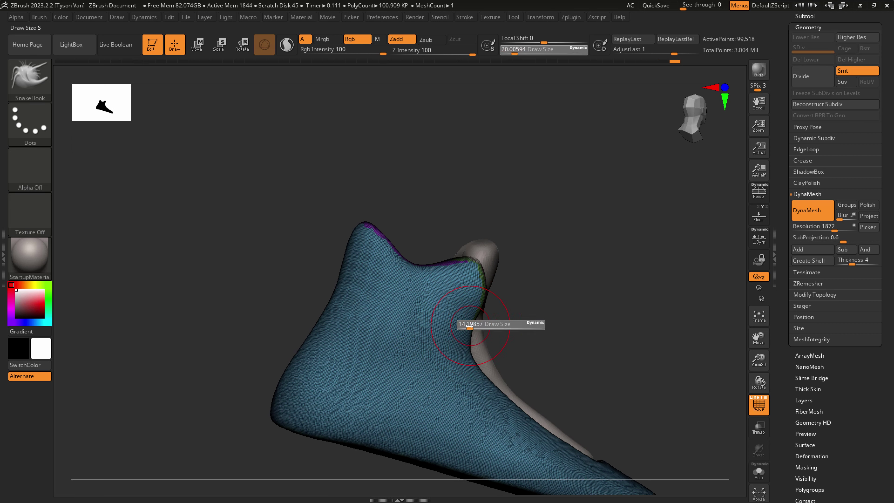
drag(474, 327, 470, 327)
drag(473, 335, 479, 323)
mouse_move(479, 309)
right_down()
mouse_move(475, 286)
mouse_move(498, 277)
mouse_move(483, 261)
right_up()
drag(483, 261, 485, 259)
right_drag(485, 275, 455, 303)
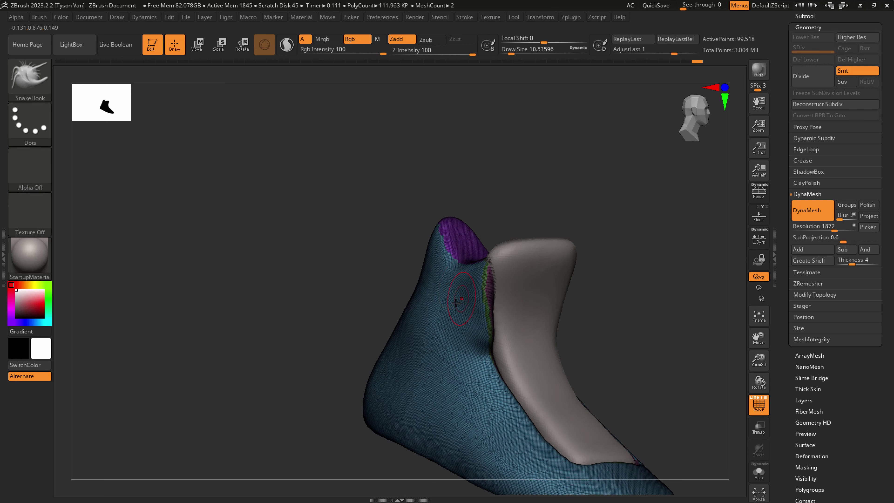
- Set the draw size to about 23 and push the tongue's edge inward beside the boot's extended front flap
key(s)
drag(455, 304, 460, 303)
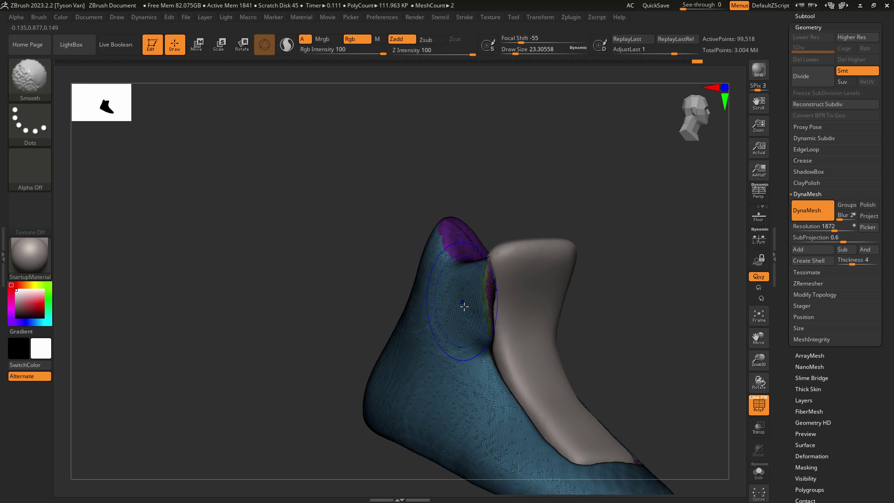
right_drag(465, 310, 524, 300)
alt+click(489, 278)
drag(488, 277, 497, 279)
drag(499, 321, 507, 323)
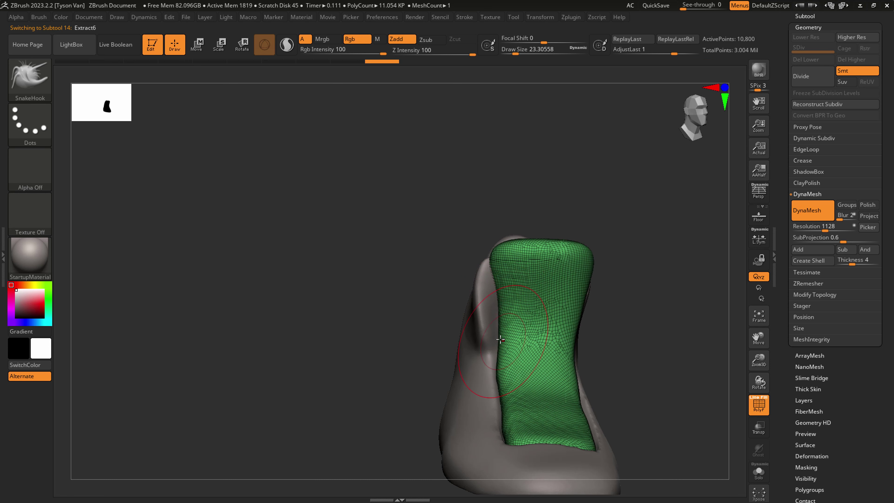
- Pull the boot's recess edge against the tongue along the instep with SnakeHook and smooth the boot surface beside it
alt+click(494, 312)
right_drag(493, 280, 590, 285)
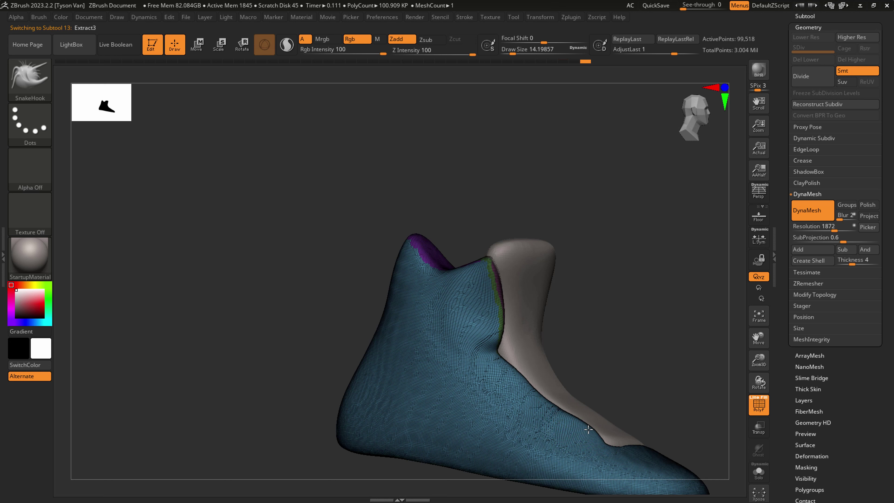
drag(588, 430, 514, 385)
right_drag(507, 388, 385, 405)
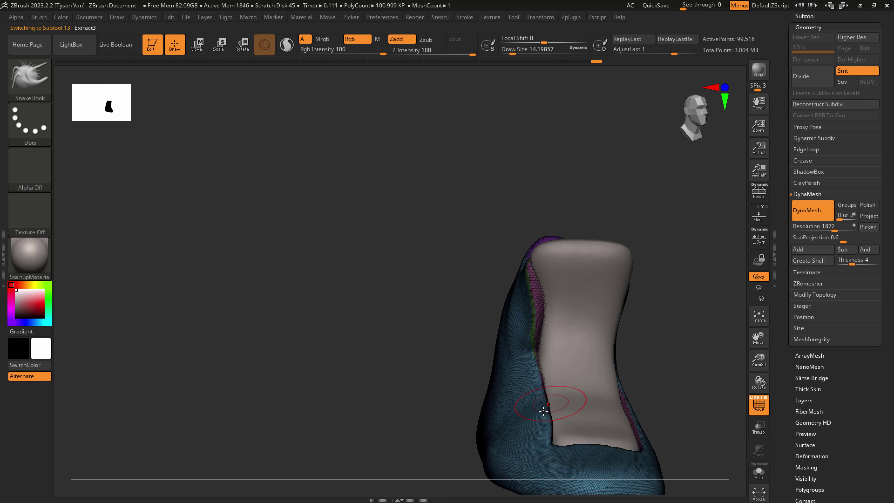
key(shift)
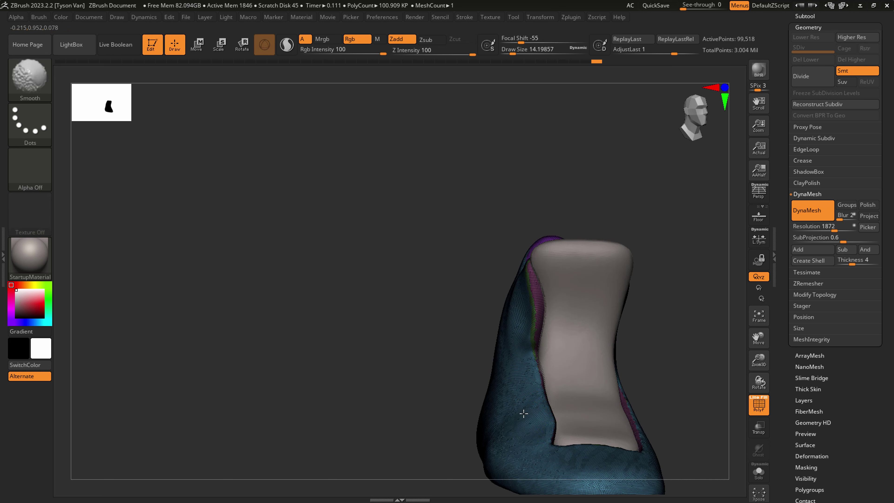
shift+drag(524, 414, 535, 363)
shift+drag(507, 310, 518, 304)
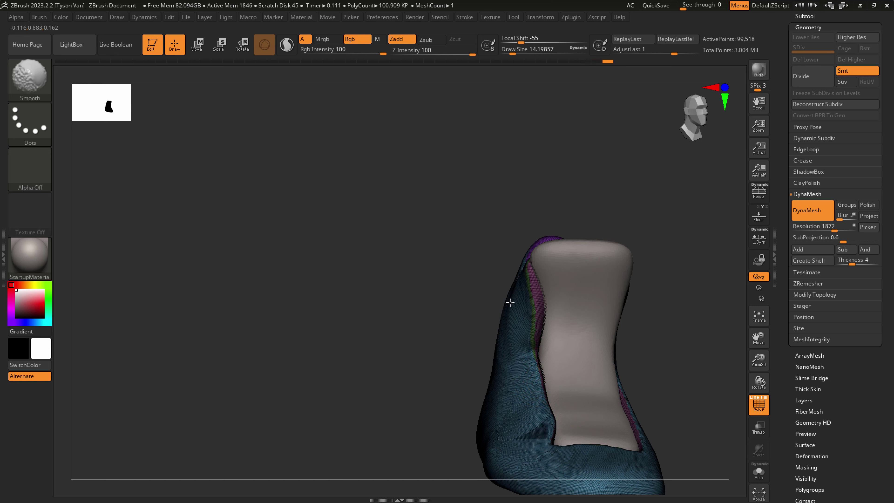
- Turn off the polyframe display and pull the recess edge against the tongue along the opposite side of the instep
drag(574, 338, 429, 295)
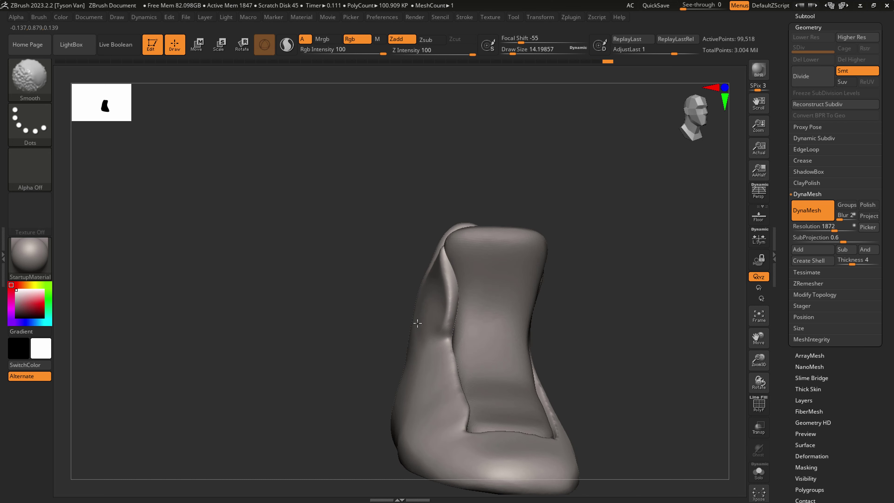
mouse_move(515, 333)
right_down()
mouse_move(447, 332)
mouse_move(440, 344)
right_up()
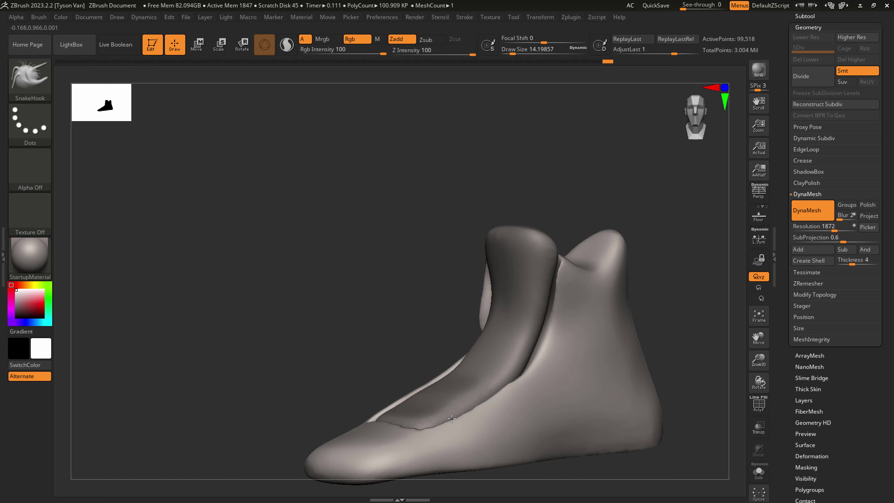
mouse_move(451, 418)
mouse_down()
mouse_move(525, 372)
mouse_move(533, 353)
mouse_up()
right_drag(560, 344, 511, 329)
- Pull the boot's upper front edge forward over the tongue on this side to form a matching flap
drag(567, 311, 546, 310)
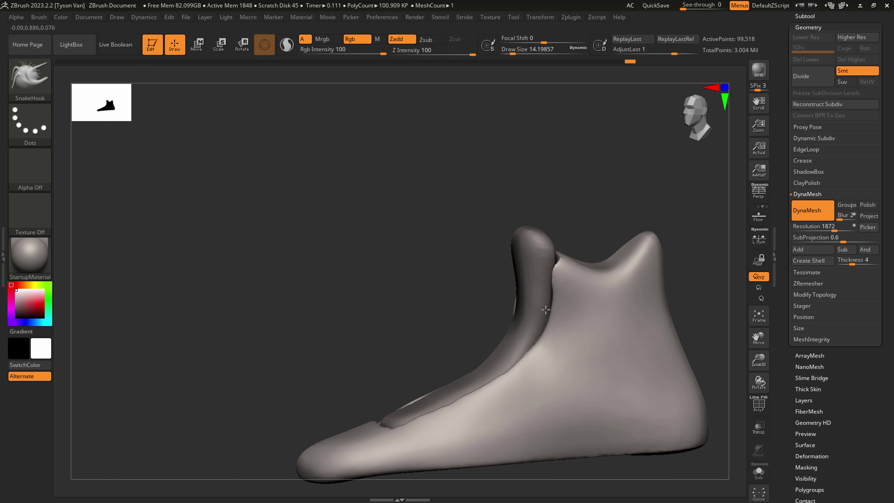
right_drag(546, 310, 537, 311)
drag(555, 313, 542, 318)
drag(556, 299, 547, 277)
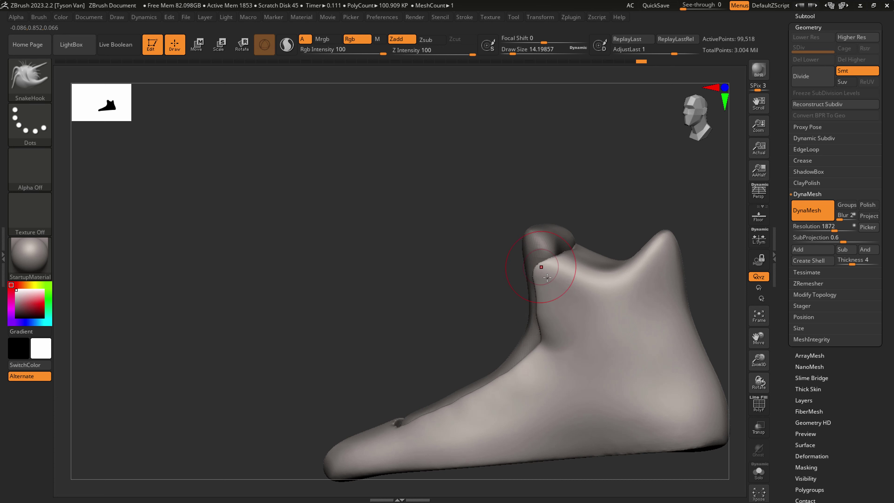
drag(551, 327, 545, 338)
- Tighten the new flap and the recess edge below it against the tongue down towards the toe
right_drag(545, 339, 578, 306)
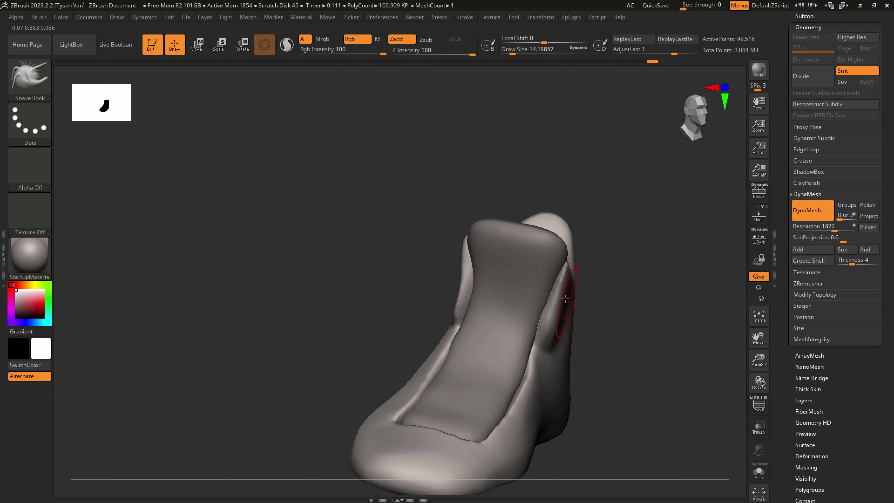
drag(564, 290, 558, 306)
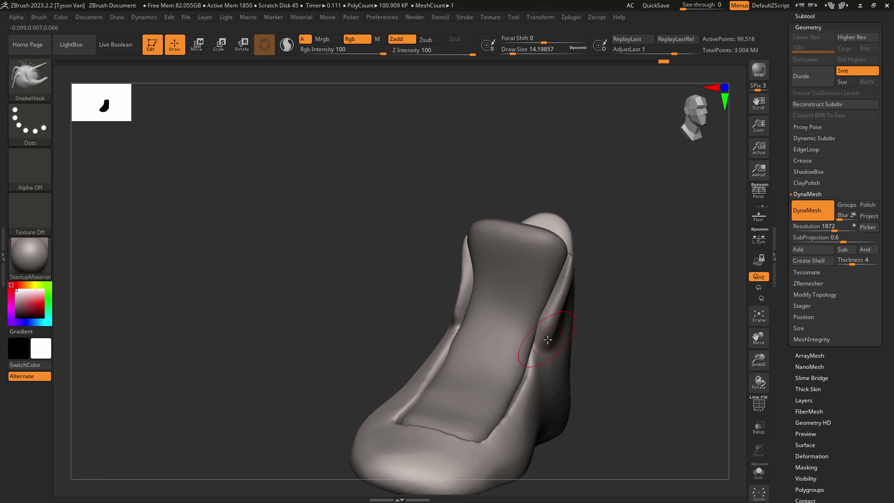
drag(531, 376, 505, 422)
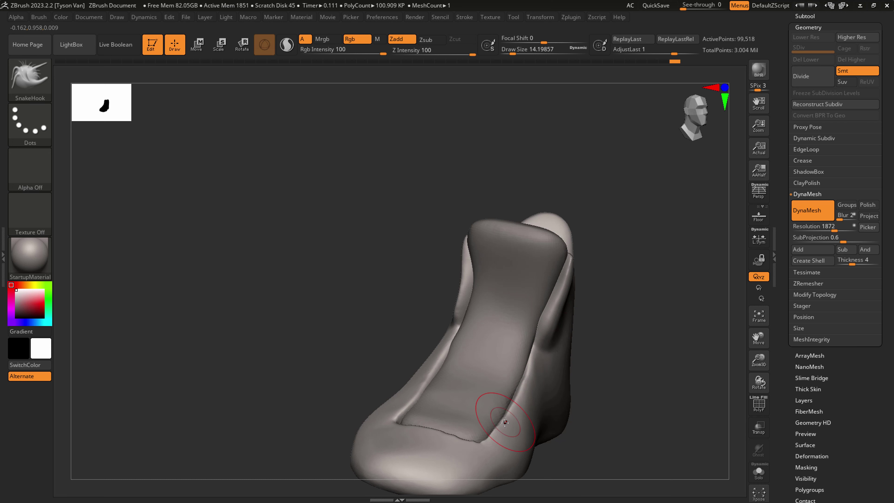
- Pull the toe end of the boot's recess over the tongue's tip with SnakeHook and smooth the edge
right_drag(497, 444, 447, 441)
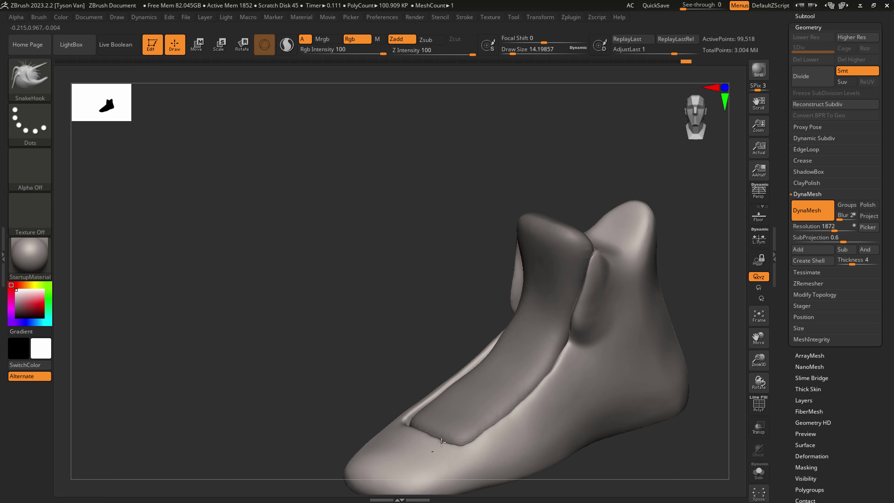
drag(406, 416, 409, 414)
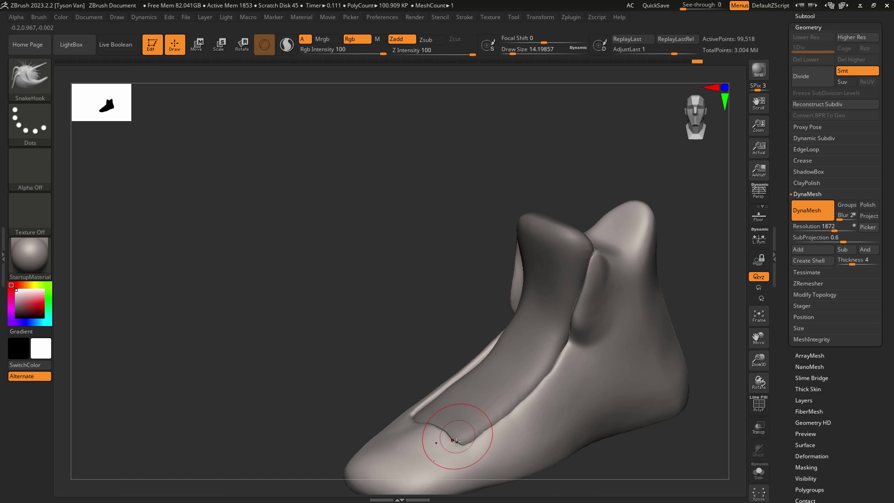
drag(457, 442, 464, 436)
mouse_move(411, 422)
mouse_down()
mouse_move(451, 441)
mouse_move(463, 430)
mouse_move(479, 436)
mouse_move(456, 450)
mouse_up()
right_drag(491, 432, 511, 421)
shift+drag(511, 421, 483, 450)
right_drag(483, 449, 459, 448)
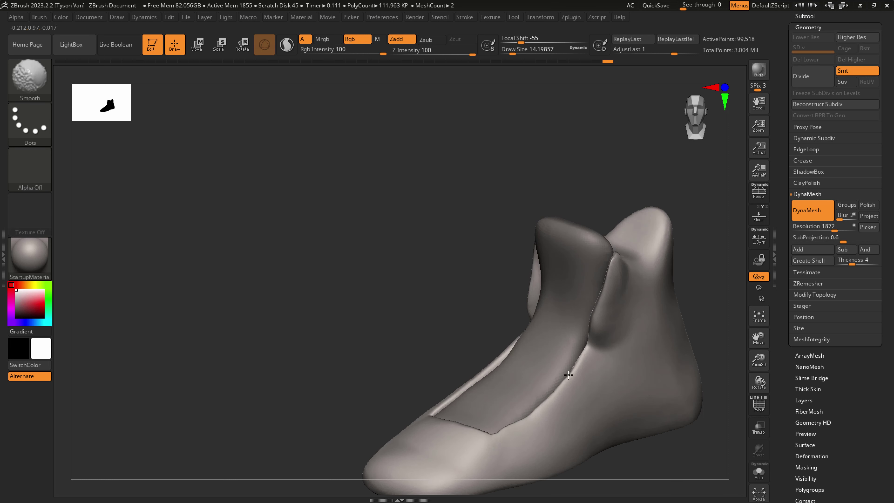
- Smooth the back of the boot above the heel with a draw size of about 33
right_drag(649, 294, 644, 259)
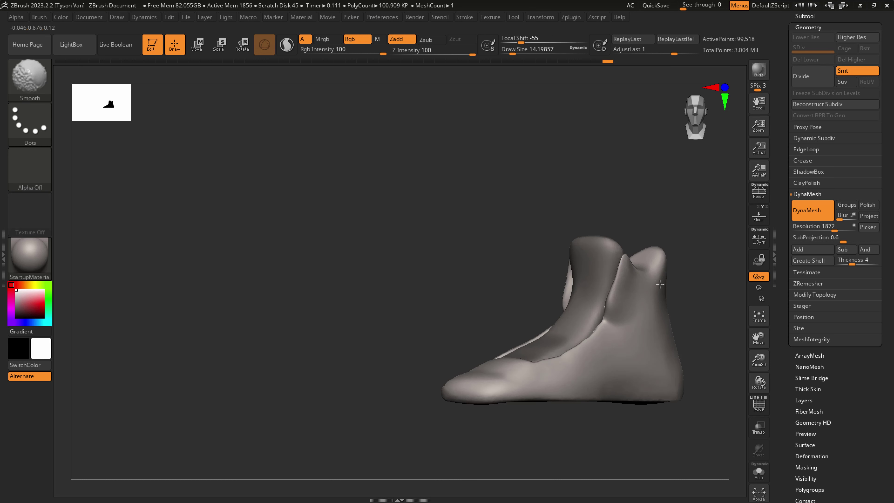
right_drag(647, 315, 575, 353)
key(s)
drag(573, 353, 578, 353)
shift+drag(628, 368, 633, 376)
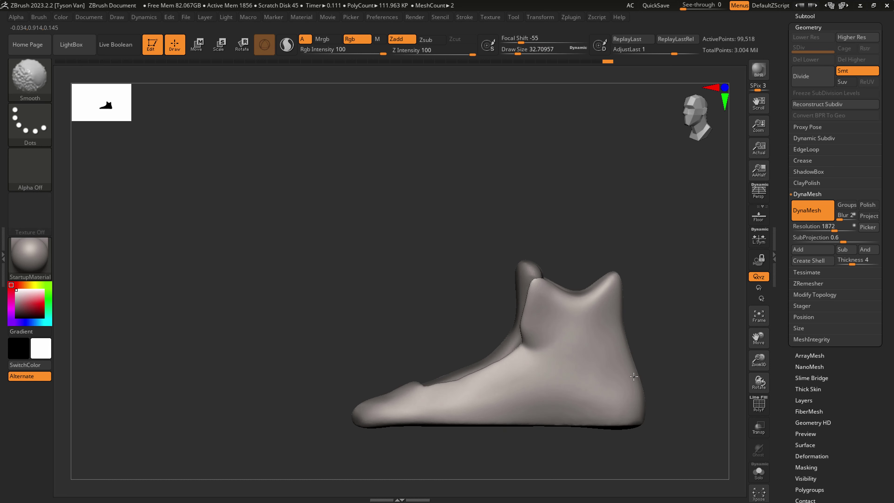
- Polish the top of the boot's toe with hPolish at a draw size of about 13 and smooth the surface
mouse_move(621, 404)
right_down()
mouse_move(461, 409)
mouse_move(424, 400)
mouse_move(444, 417)
mouse_move(415, 416)
right_up()
key(s)
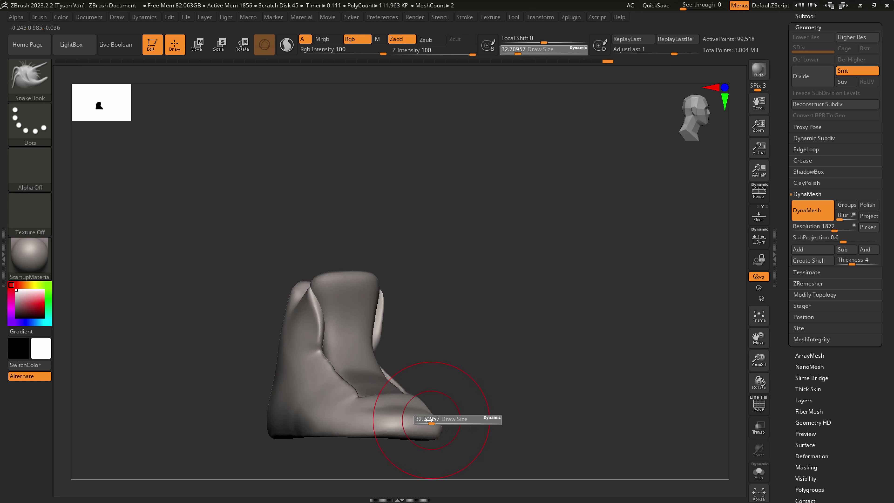
drag(442, 420, 377, 418)
right_drag(377, 418, 331, 437)
key(b)
key(h)
key(p)
right_drag(421, 378, 419, 394)
key(s)
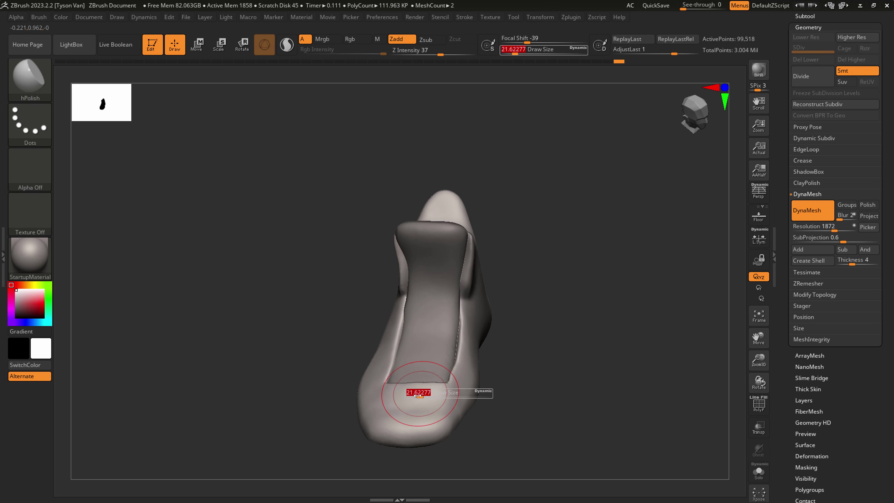
drag(418, 393, 416, 394)
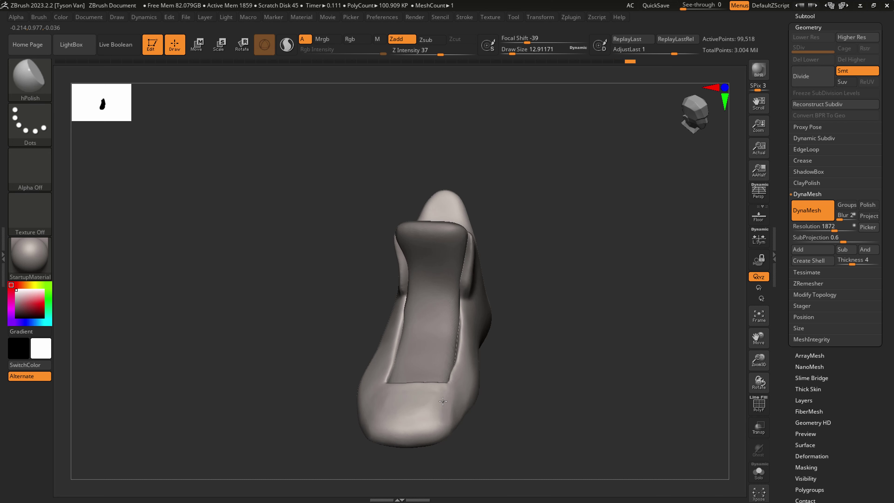
key(shift)
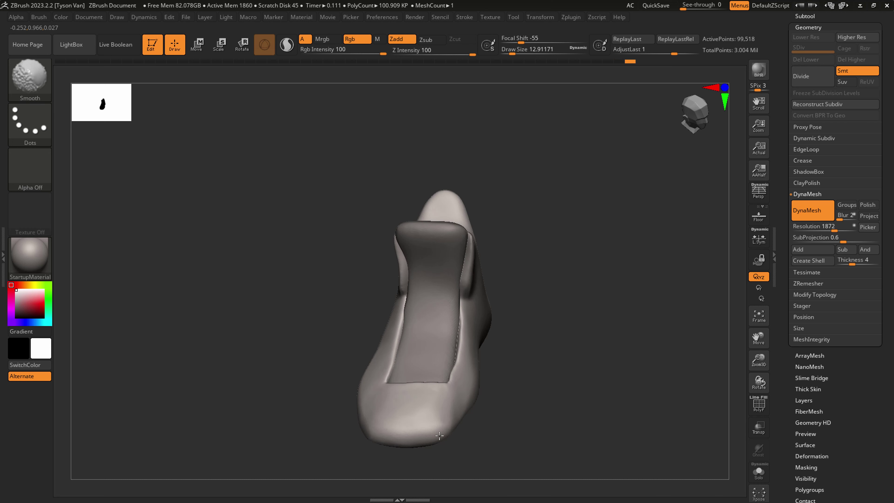
- Show the sole again and smooth the side of the boot's toe above it with a draw size of about 29
click(804, 16)
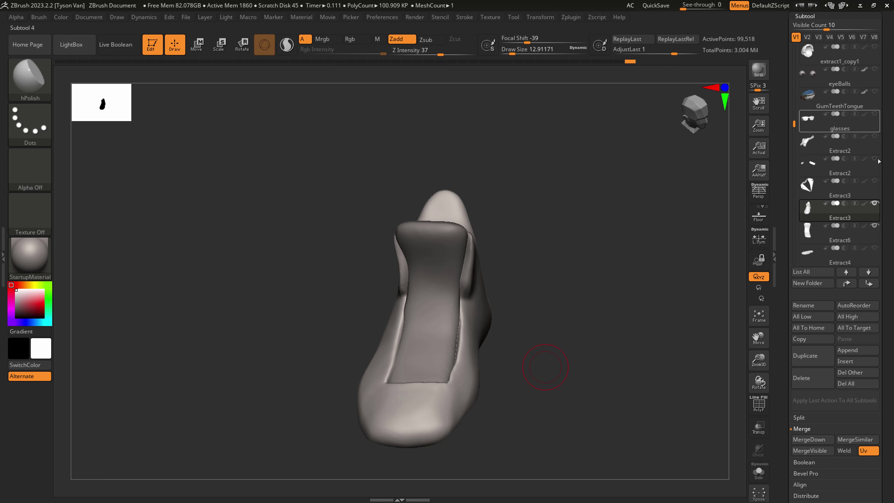
click(875, 248)
mouse_move(594, 379)
mouse_down()
mouse_move(459, 389)
mouse_move(385, 418)
mouse_move(391, 412)
mouse_up()
key(s)
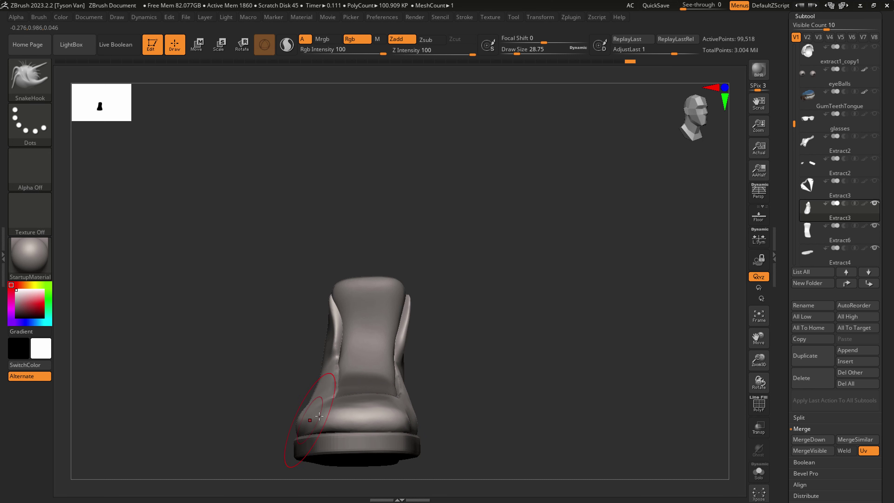
shift+drag(319, 416, 327, 402)
drag(468, 413, 387, 419)
- Select the sole and pull its toe end down with SnakeHook at a draw size of about 54
alt+click(382, 436)
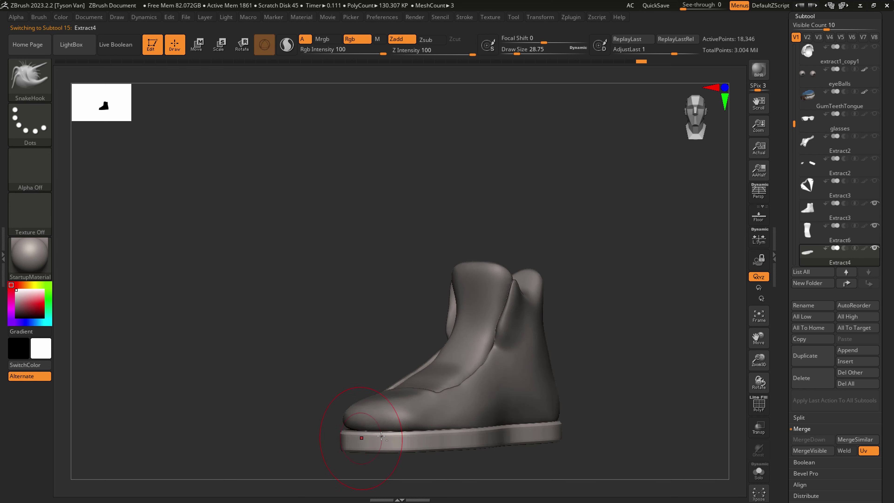
key(s)
drag(359, 448, 390, 435)
right_drag(458, 428, 442, 431)
key(s)
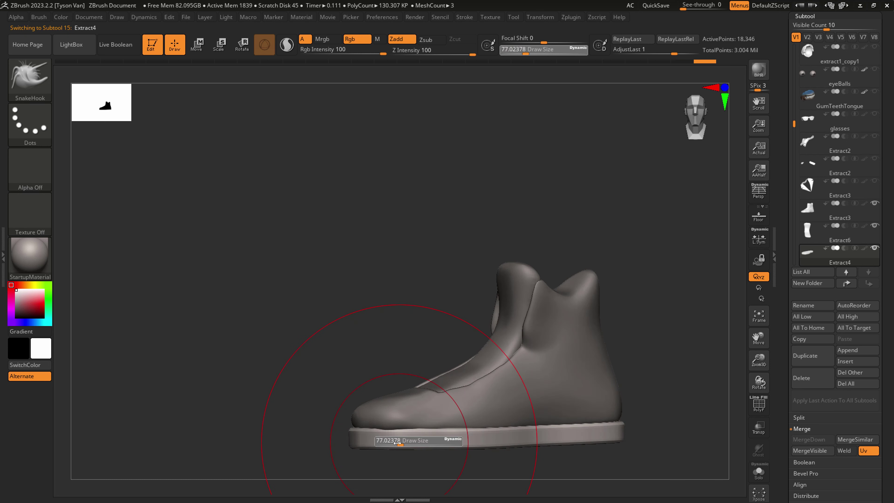
drag(401, 443, 398, 443)
right_drag(398, 441, 389, 440)
drag(390, 441, 390, 446)
- Nudge the toe and heel ends of the sole downward to level it under the boot
right_drag(544, 423, 487, 421)
alt+right_drag(648, 420, 560, 415)
right_drag(560, 415, 606, 421)
drag(287, 414, 287, 420)
drag(564, 420, 564, 424)
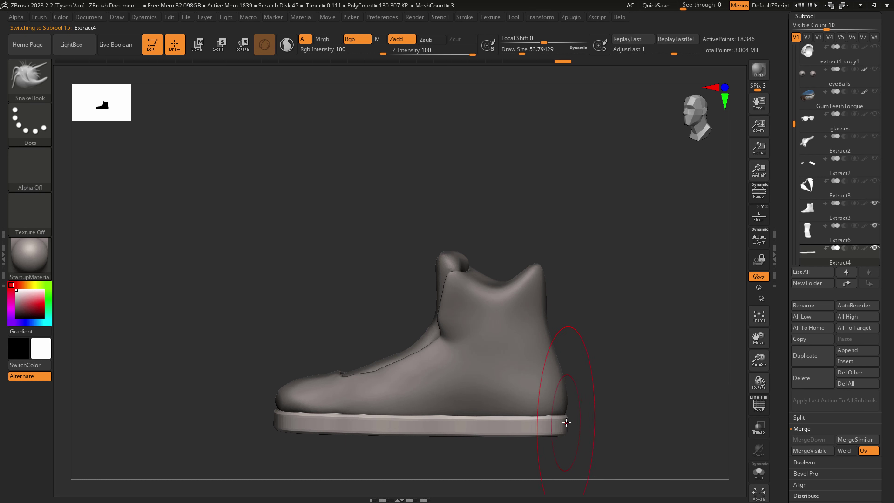
right_drag(487, 427, 512, 427)
drag(290, 407, 290, 411)
right_drag(411, 408, 491, 402)
- Select the boot and inflate the front edge of its ankle flap with Inflat at a draw size of about 25
alt+click(470, 341)
click(49, 93)
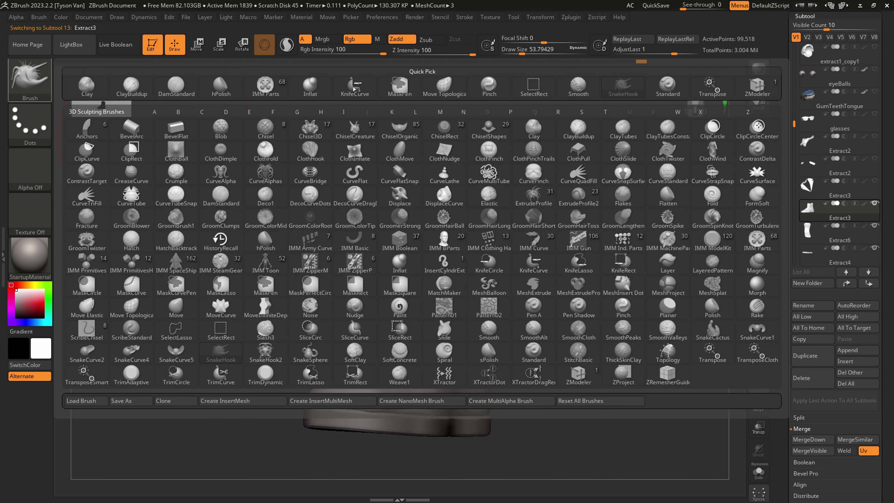
click(342, 101)
right_drag(469, 277, 448, 277)
key(s)
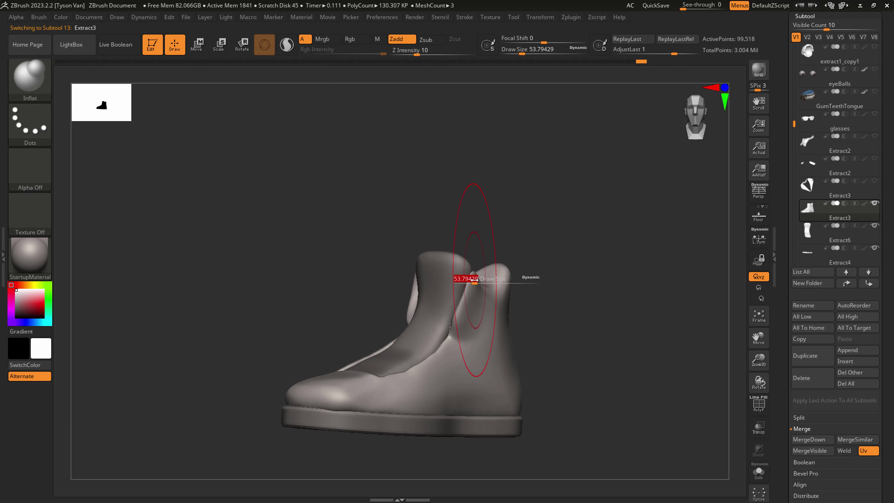
mouse_move(474, 280)
mouse_down()
mouse_move(473, 287)
mouse_move(471, 280)
mouse_up()
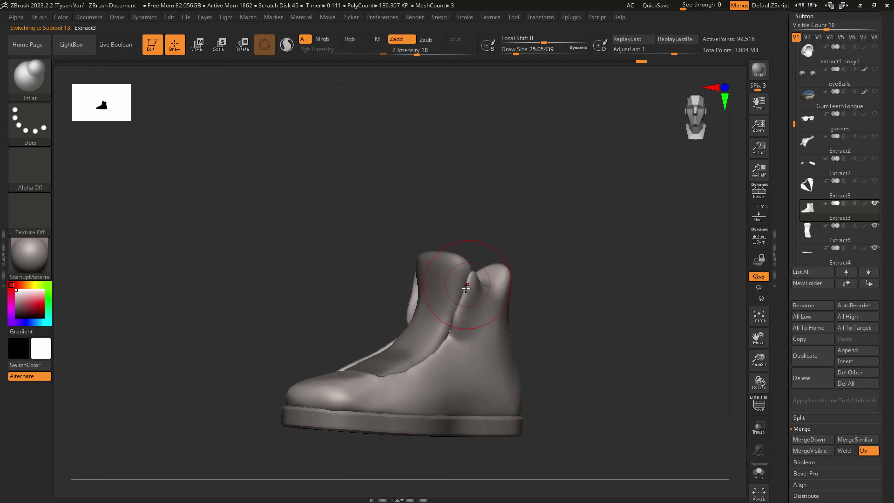
- Polish the ankle flap with hPolish at a draw size of about 13 and smooth the boot's side below it
key(b)
key(h)
key(p)
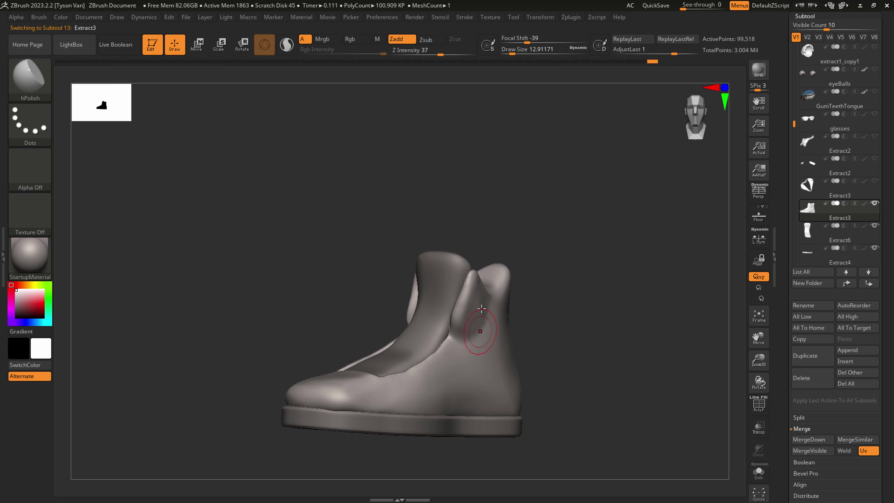
right_drag(483, 361, 485, 352)
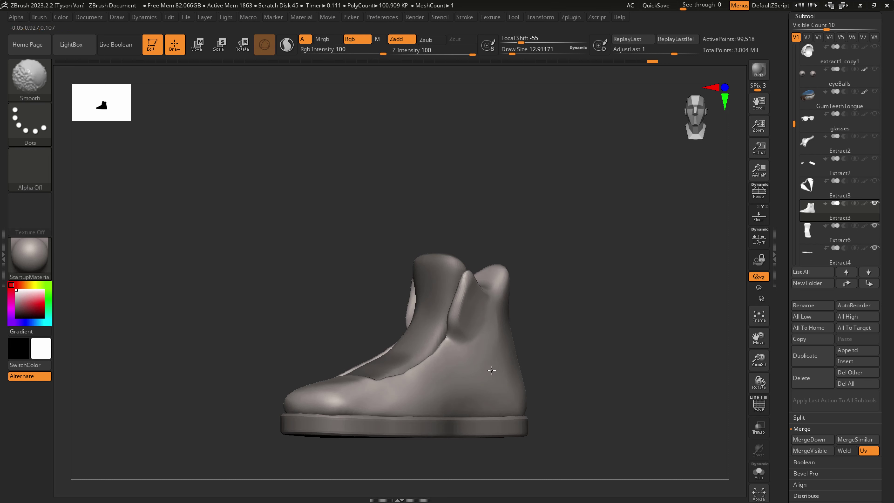
shift+drag(484, 340, 499, 373)
- Carve a crease across the tongue at the ankle bend with DamStandard at a draw size of about 13, softening it with Smooth
right_drag(485, 360, 454, 341)
alt+click(434, 338)
key(b)
key(d)
key(s)
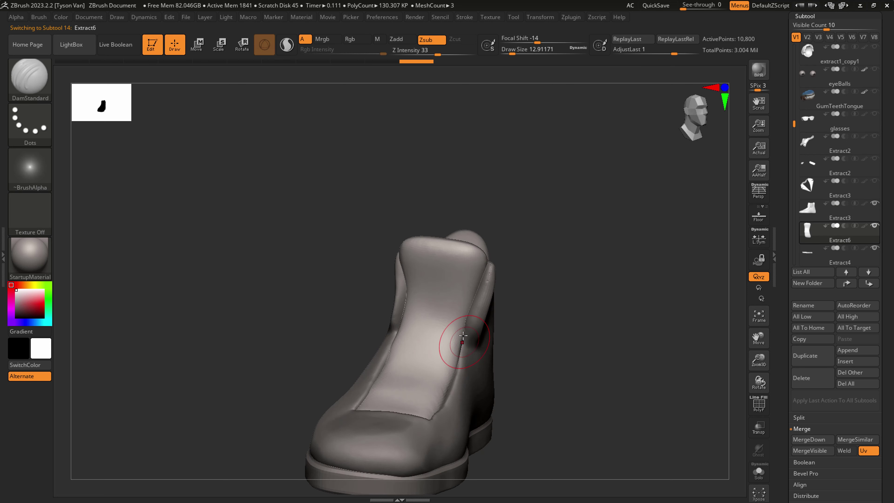
drag(397, 325, 470, 345)
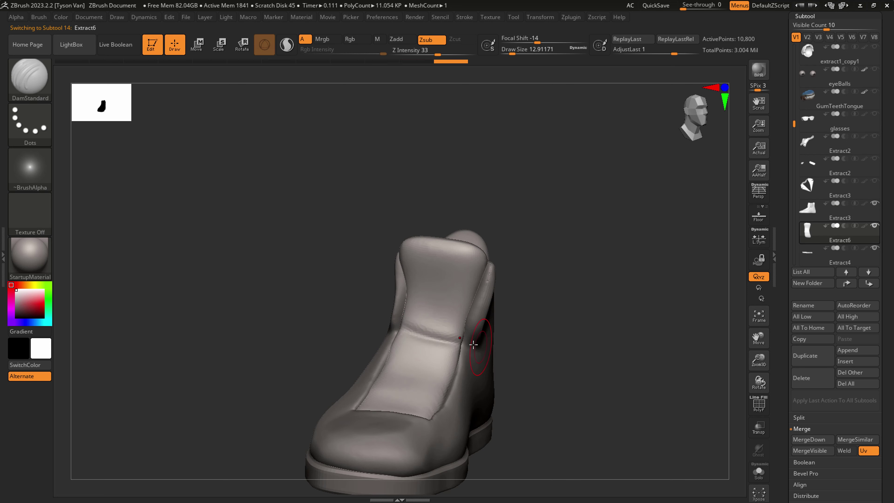
key(shift)
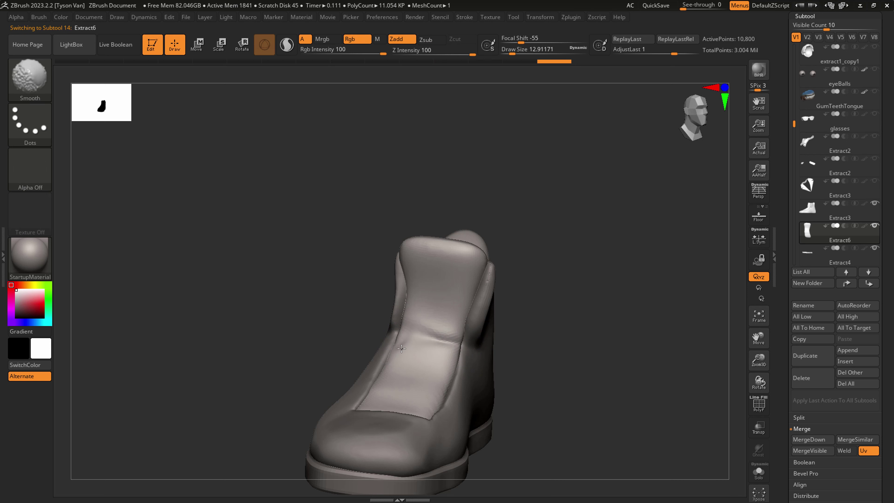
right_drag(453, 314, 415, 316)
drag(394, 321, 495, 346)
right_drag(438, 310, 476, 307)
mouse_move(419, 290)
right_down()
mouse_move(450, 292)
mouse_move(448, 283)
mouse_move(415, 276)
right_up()
- Select the boot and reshape the opposite ankle flap's upper edge with SnakeHook at a draw size of about 23
alt+click(378, 279)
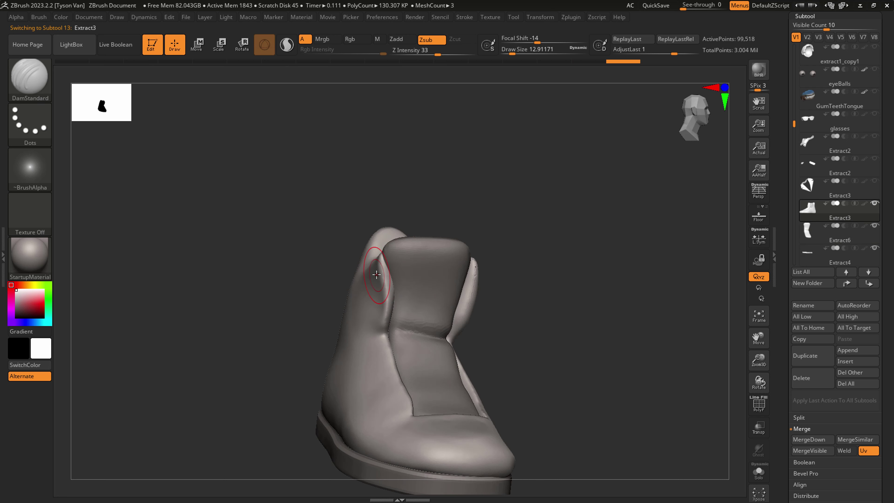
key(b)
key(h)
key(p)
key(b)
key(s)
key(h)
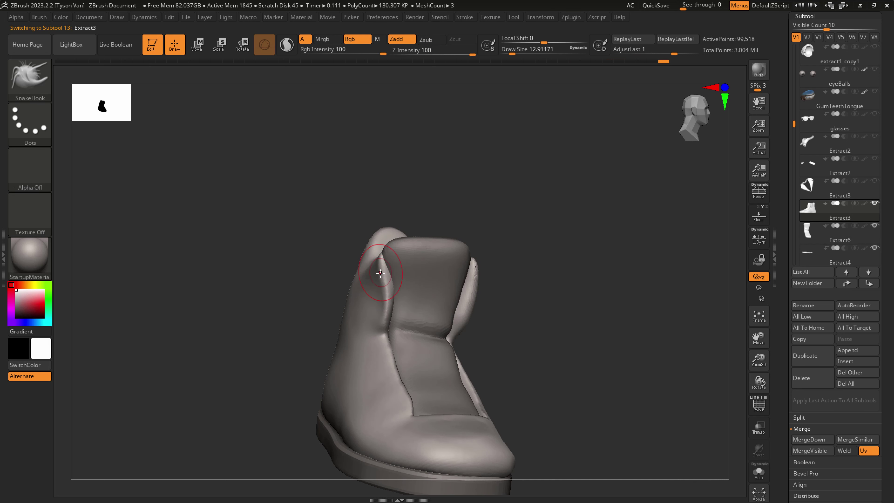
key(s)
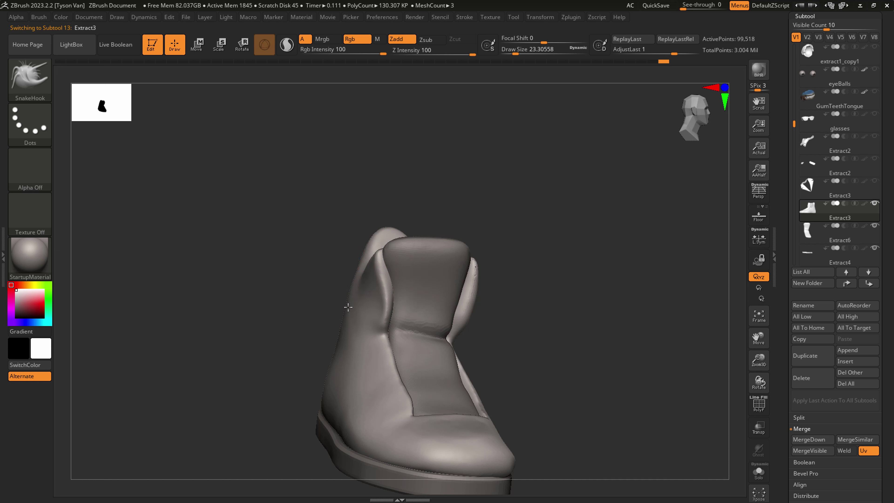
- Smooth the boot's side and heel below the flap and refine the flap's top corner
right_drag(354, 302, 373, 298)
shift+drag(353, 296, 332, 299)
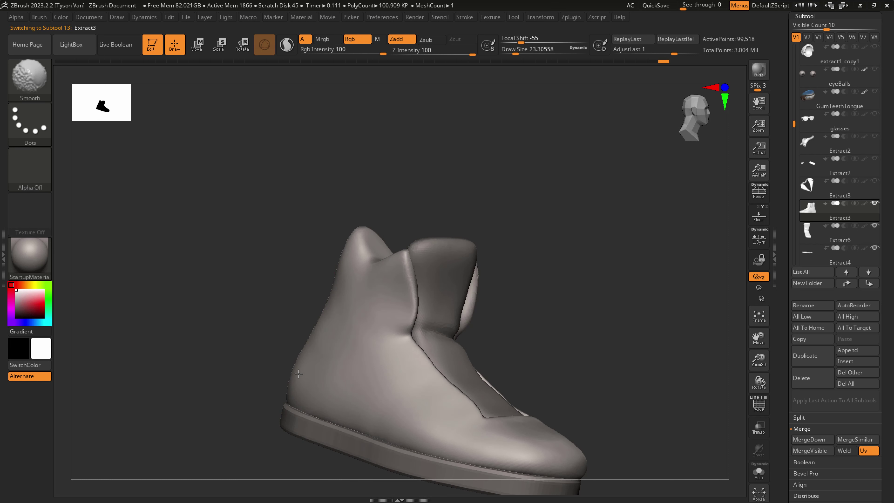
shift+drag(299, 373, 324, 369)
right_drag(359, 337, 421, 314)
mouse_move(385, 277)
right_down()
mouse_move(399, 268)
mouse_move(405, 275)
right_up()
key(s)
drag(398, 257, 425, 246)
key(s)
- Select the tongue and reshape its top edge and corners with SnakeHook, varying the draw size
alt+click(419, 249)
key(s)
right_drag(480, 256, 457, 251)
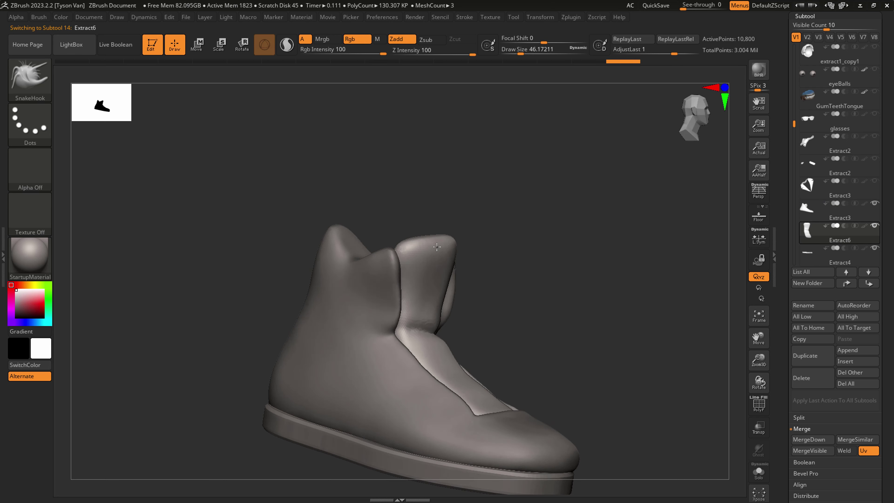
key(s)
drag(457, 250, 447, 250)
mouse_move(448, 250)
right_down()
mouse_move(417, 247)
mouse_move(421, 255)
right_up()
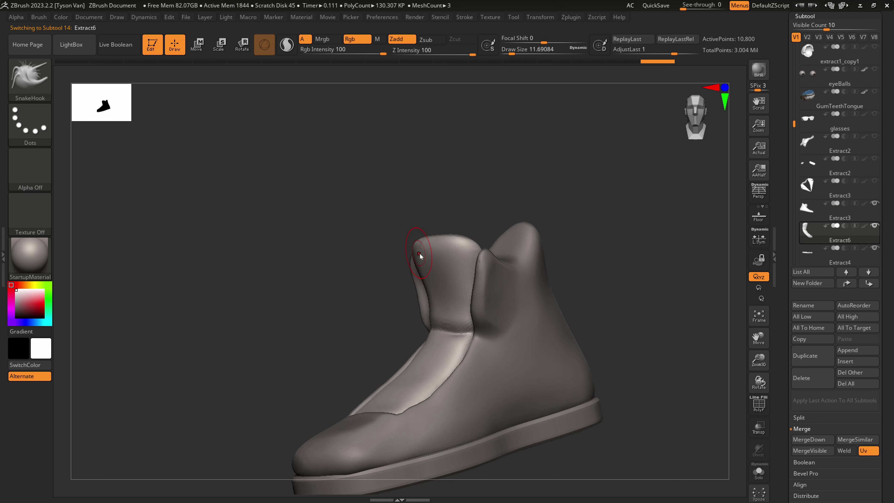
key(s)
drag(419, 247, 465, 251)
right_drag(464, 254, 508, 246)
- Pull the boot's edge inward at the ankle crease with SnakeHook at about 31, and adjust and smooth the tongue there
alt+click(478, 315)
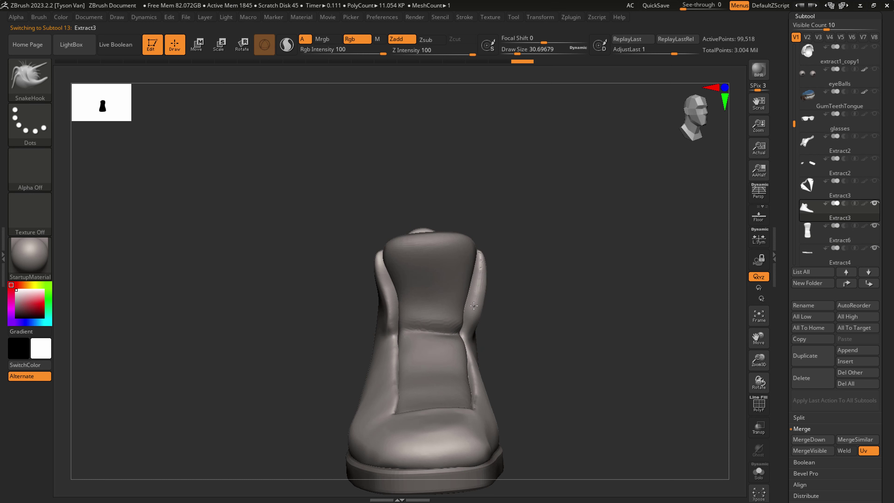
mouse_move(480, 312)
mouse_down()
mouse_move(473, 306)
mouse_move(464, 336)
mouse_up()
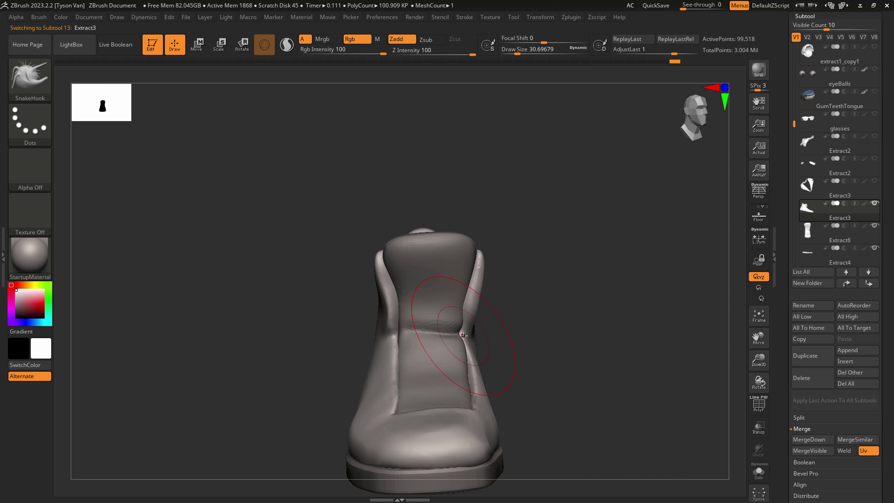
alt+click(440, 319)
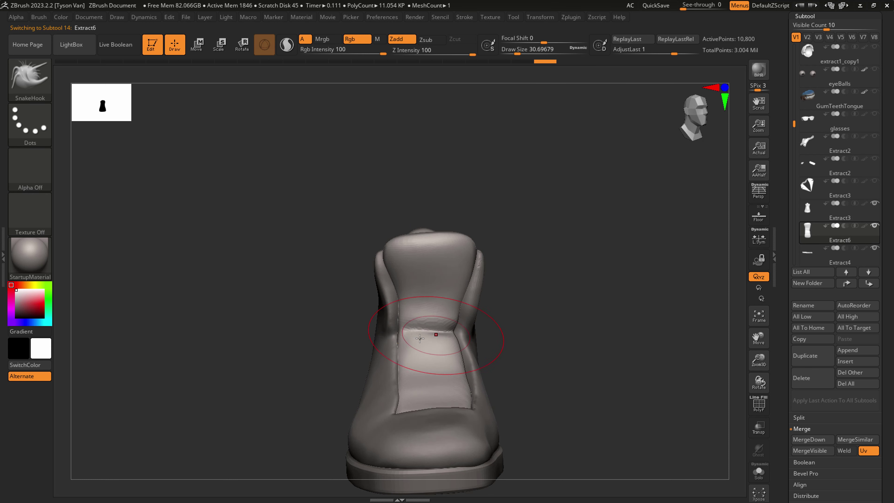
drag(406, 345, 403, 343)
right_drag(415, 341, 461, 347)
shift+drag(430, 364, 422, 332)
shift+drag(427, 335, 456, 353)
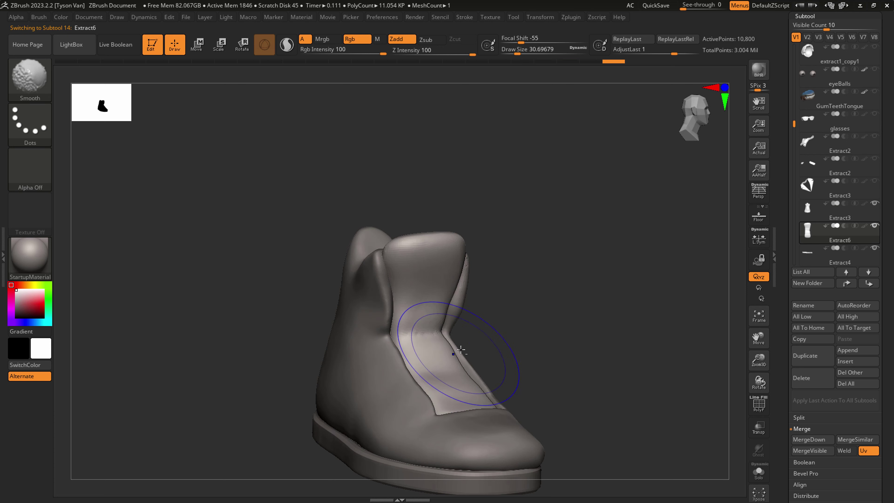
- Show all of the character's subtools again and view the full figure in perspective
ctrl+right_drag(459, 353, 429, 411)
click(875, 226)
click(874, 225)
key(p)
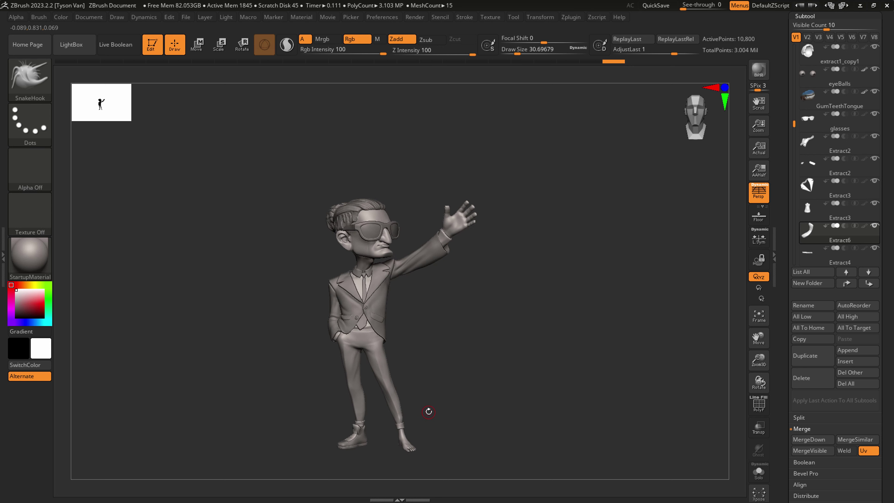
- Switch to Clip Studio Paint to compare the reference photo's shoes with the character sketch's shoes, and return to ZBrush
key(alt+Tab)
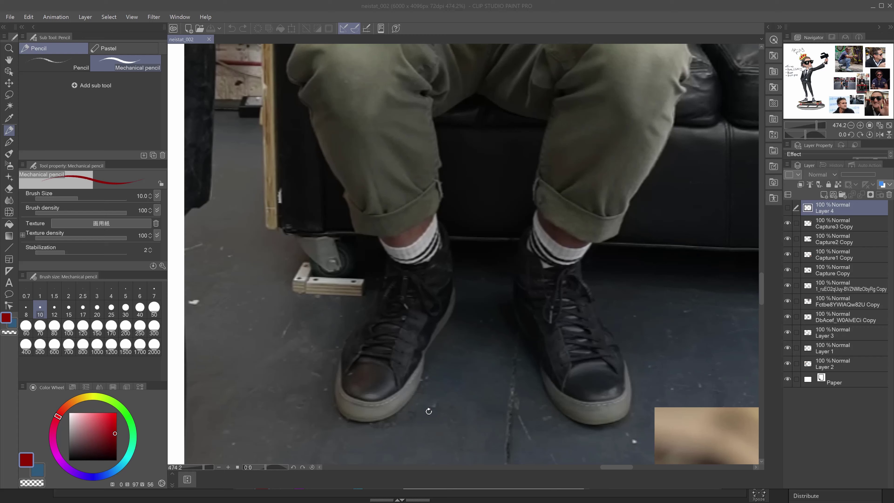
ctrl+drag(394, 409, 377, 406)
drag(322, 368, 767, 239)
ctrl+drag(532, 329, 508, 333)
drag(297, 380, 367, 376)
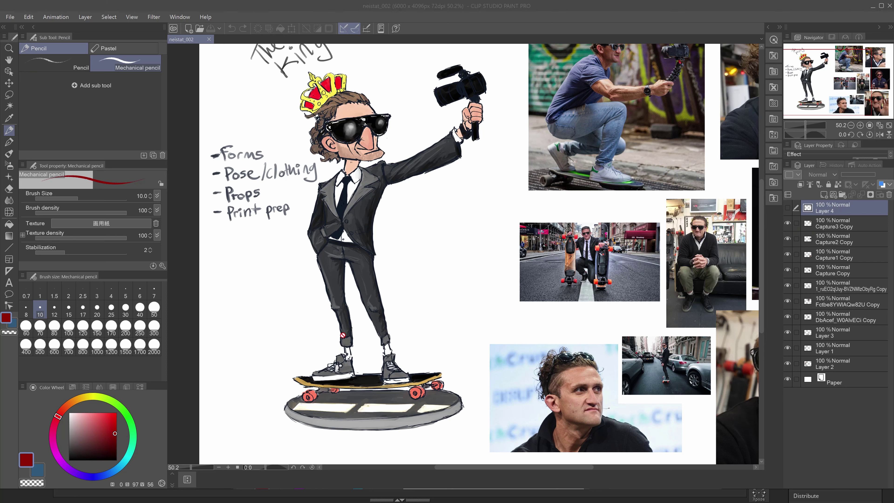
key(alt+Tab)
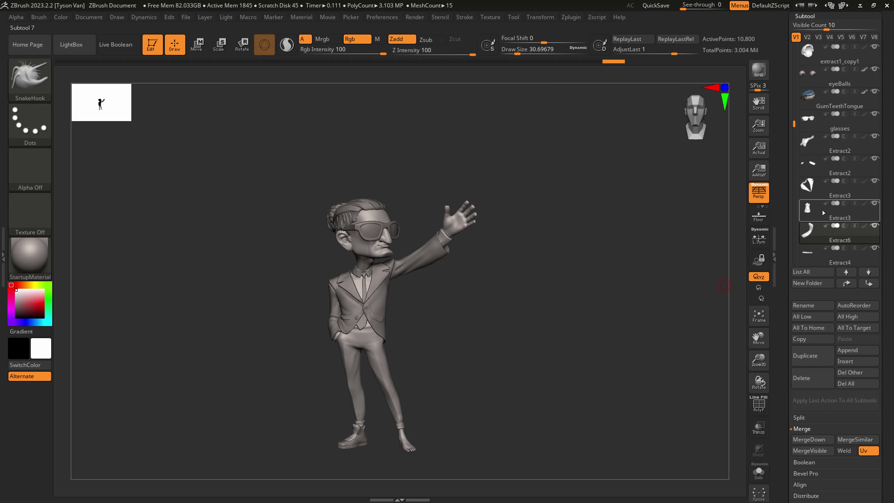
- Select the shoe's boot, tongue and sole subtools one after another and assign each its own polygroup
scroll(369, 428, up, 5)
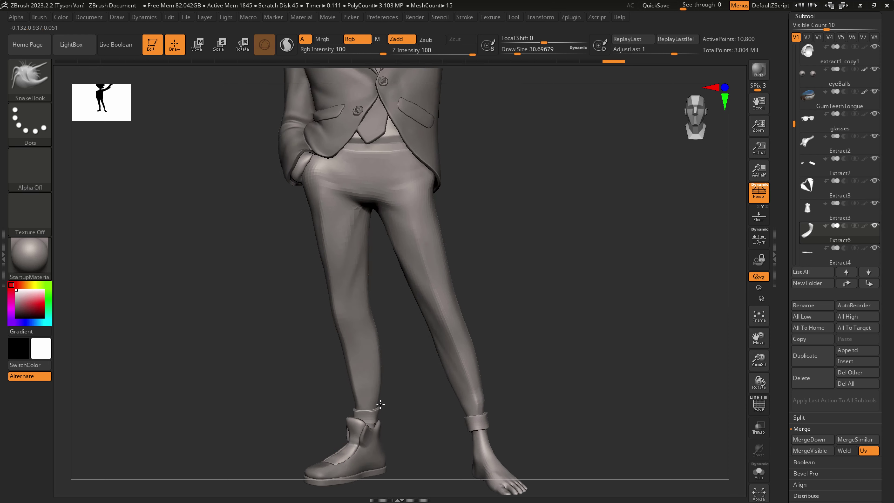
alt+right_drag(380, 404, 410, 400)
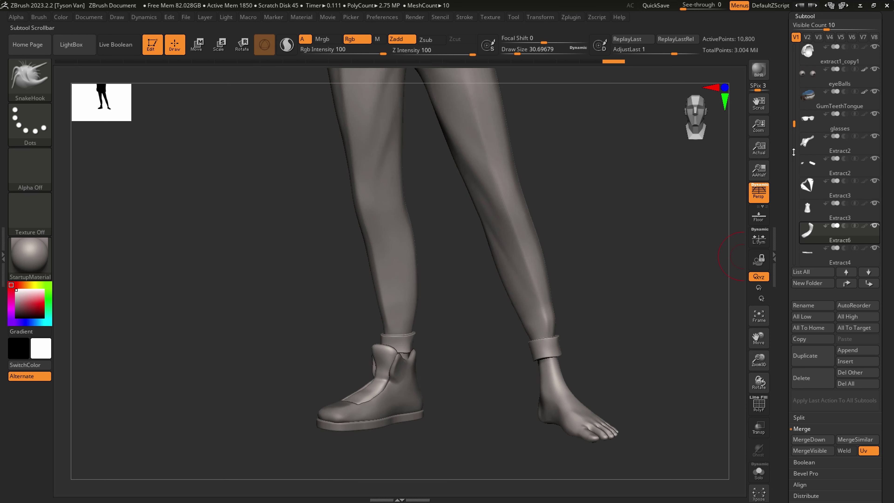
scroll(794, 152, down, 1)
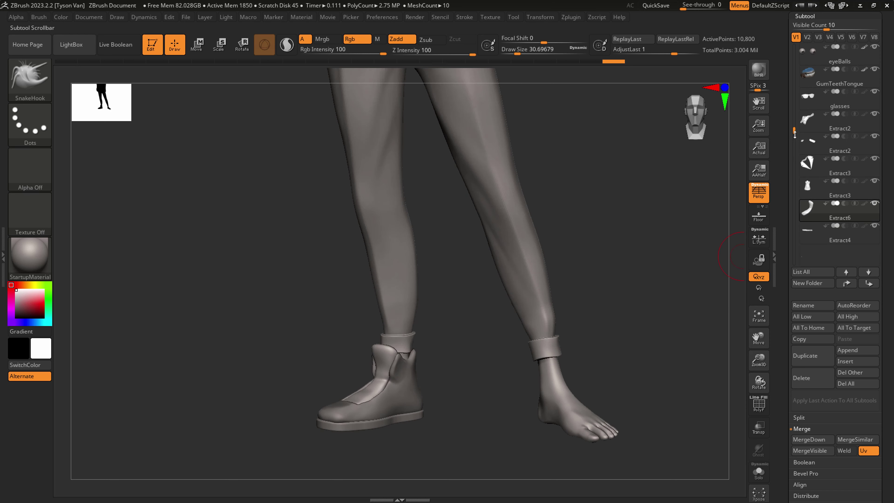
click(852, 194)
key(ctrl)
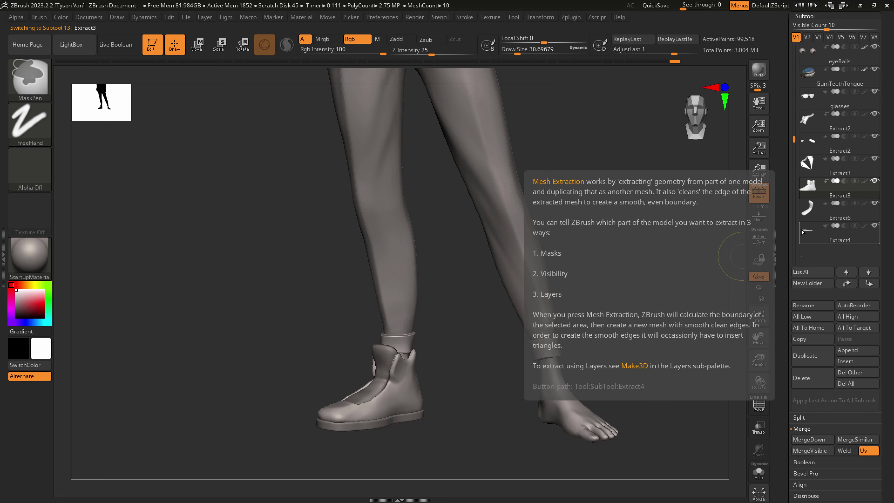
click(832, 216)
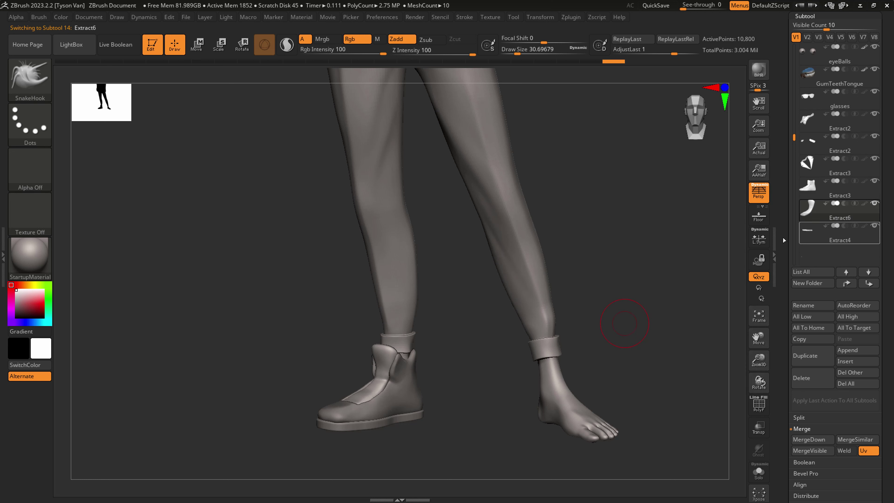
key(ctrl+w)
click(838, 236)
key(ctrl+w)
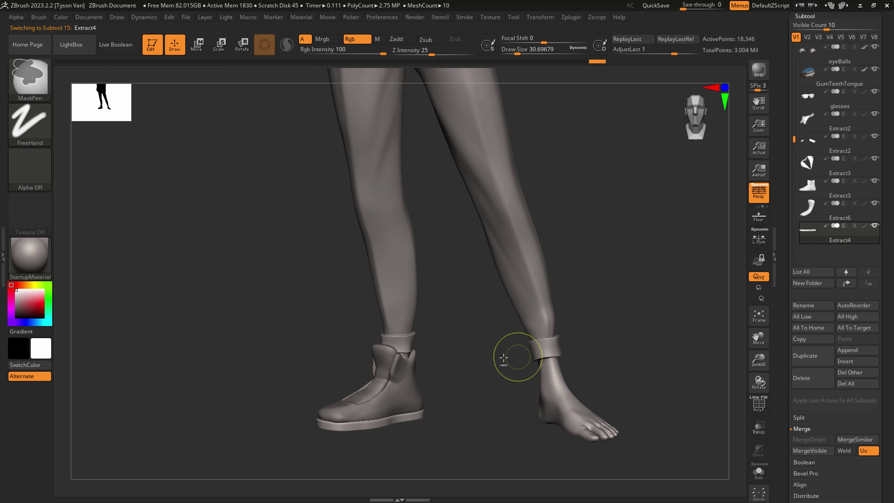
- Merge the boot subtool down with the tongue and sole into a single shoe subtool
click(841, 188)
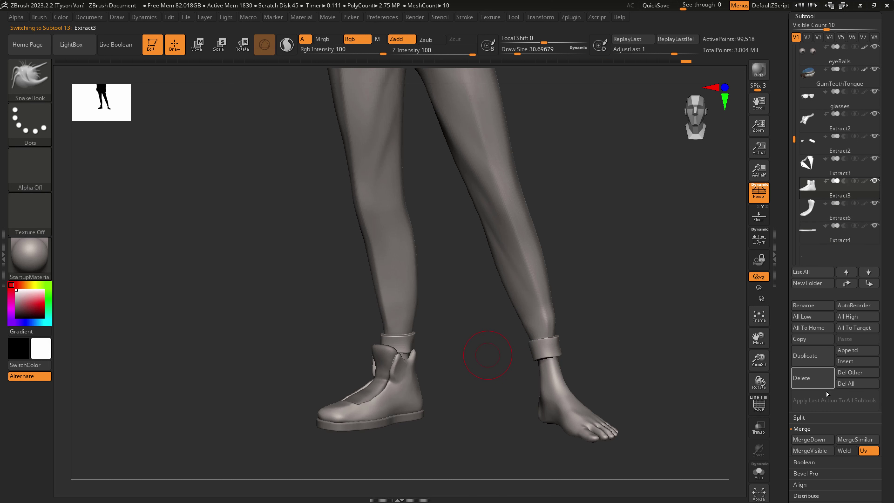
click(814, 440)
key(Return)
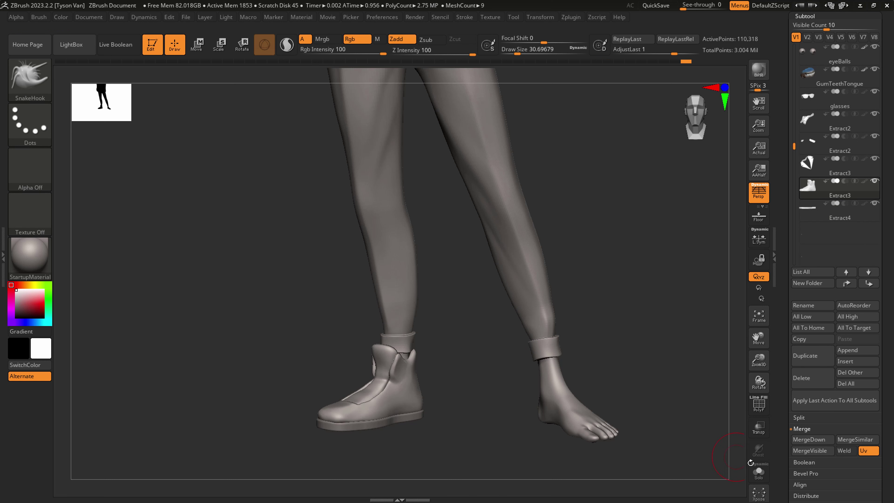
click(800, 441)
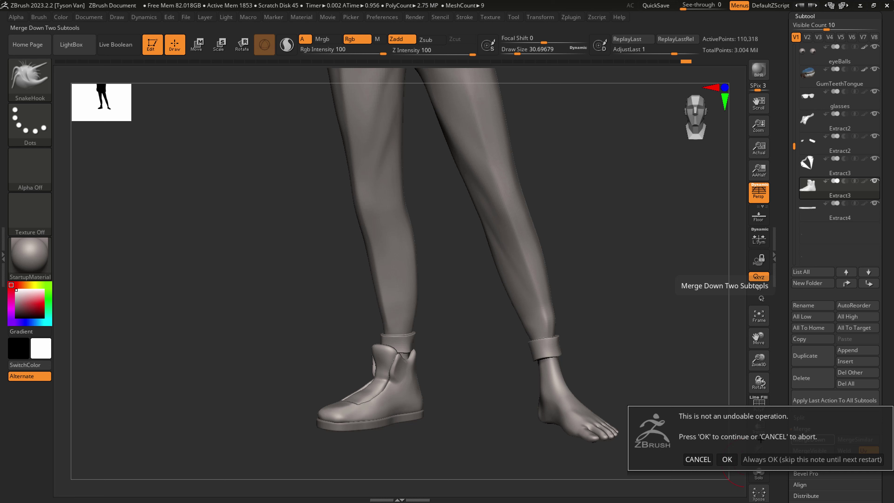
click(727, 459)
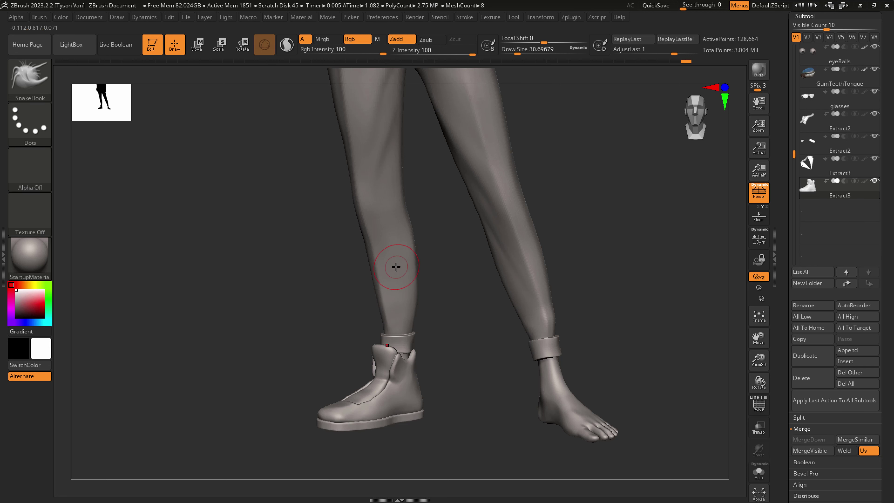
- Scale the merged shoe along its vertical axis and adjust its overall proportions with the transform gizmo
click(228, 49)
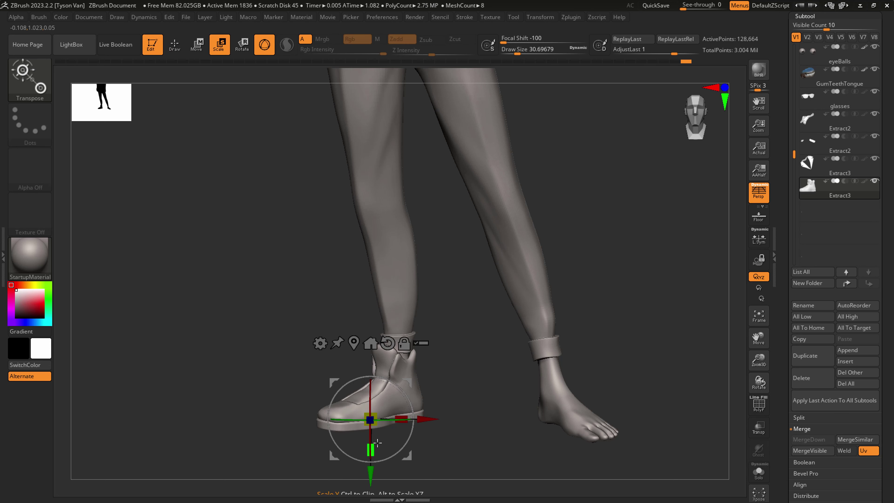
drag(376, 450, 390, 423)
right_drag(454, 407, 423, 378)
drag(406, 379, 398, 377)
mouse_move(435, 374)
right_down()
mouse_move(463, 377)
mouse_move(432, 403)
mouse_move(426, 380)
mouse_move(420, 433)
mouse_move(411, 437)
right_up()
- Return to sculpting with the CurveTubeSnap brush and set its draw size to about 3.7
key(q)
key(s)
drag(409, 433, 400, 430)
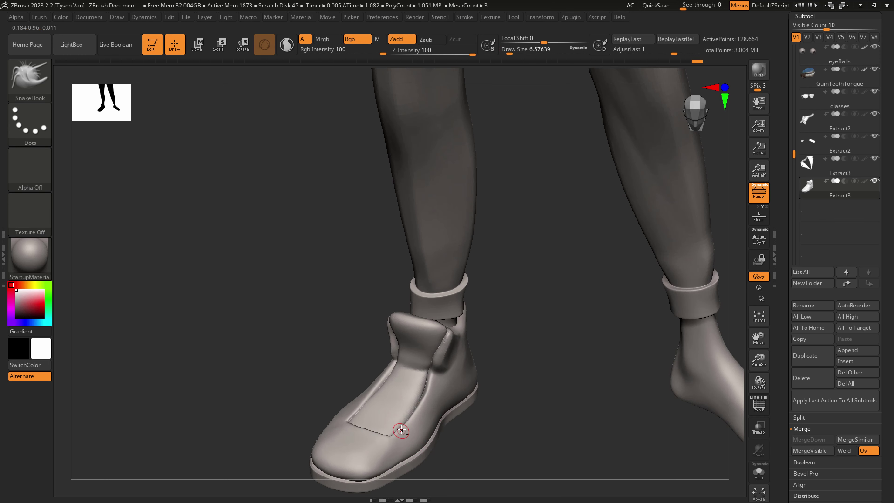
mouse_move(405, 444)
right_down()
mouse_move(411, 453)
mouse_move(296, 309)
right_up()
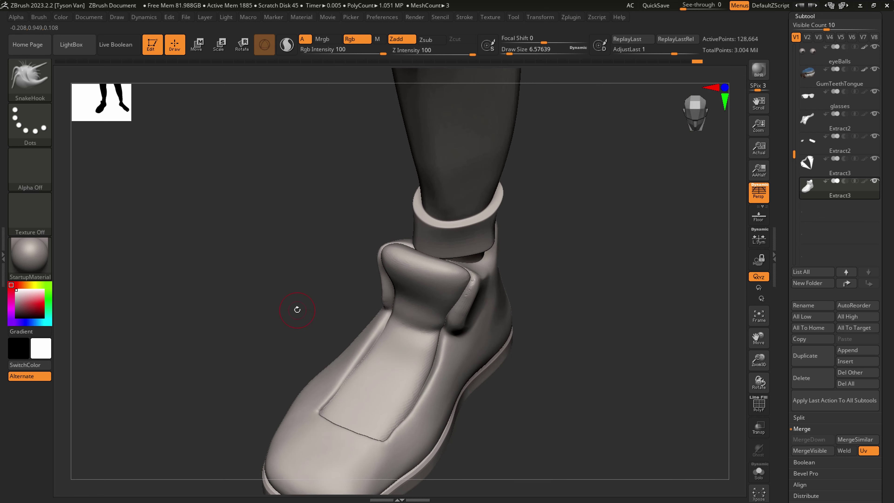
click(31, 82)
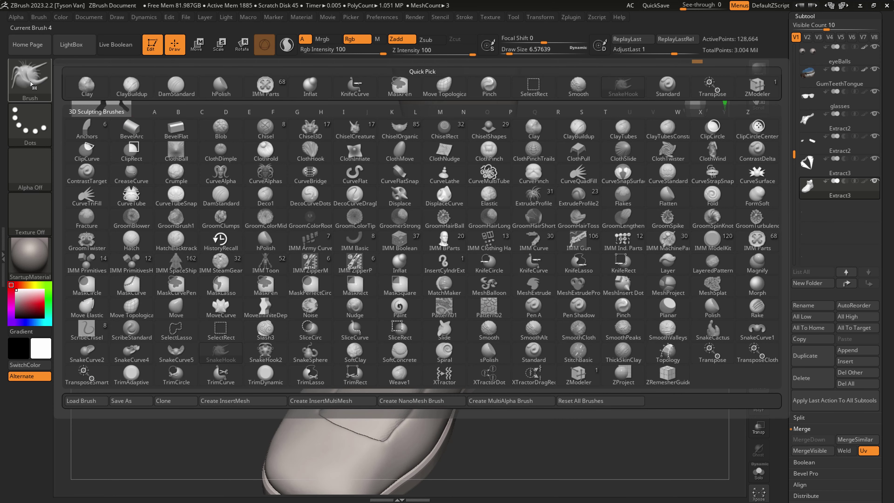
click(137, 199)
click(46, 88)
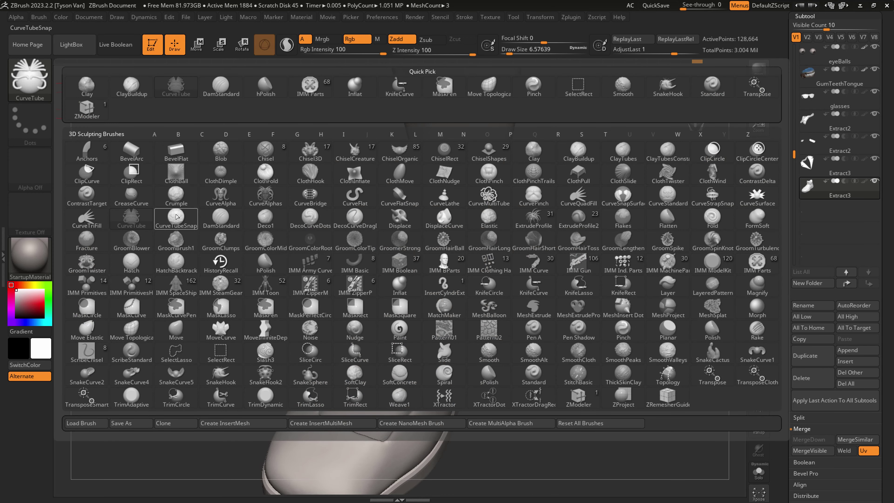
click(382, 390)
right_drag(405, 387, 394, 391)
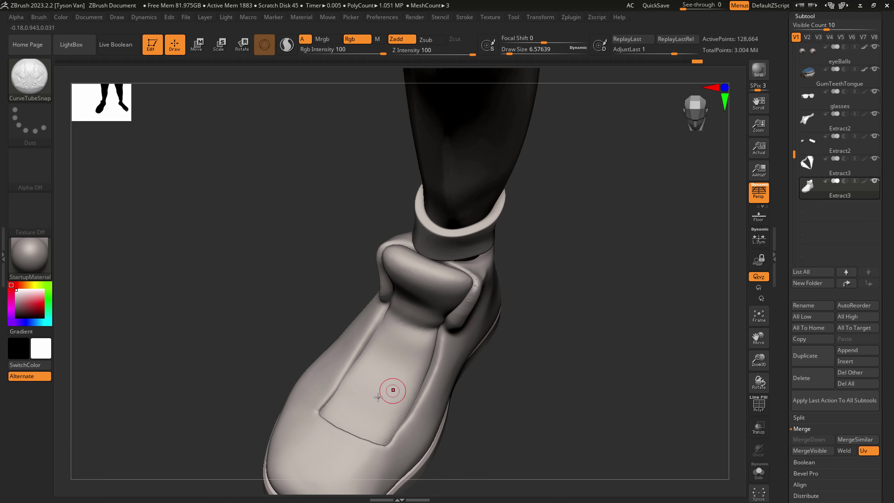
key(s)
drag(373, 405, 371, 405)
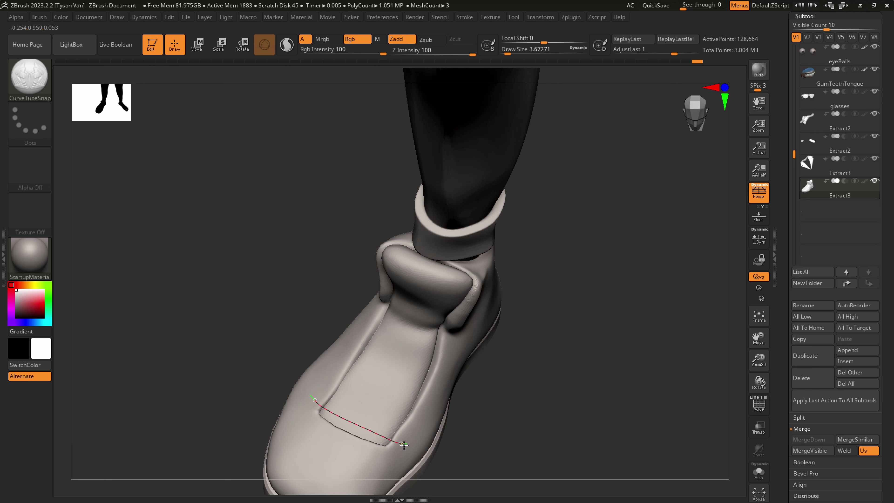
- Try a straight lace tube across the tongue's lower end and undo it
drag(403, 444, 405, 443)
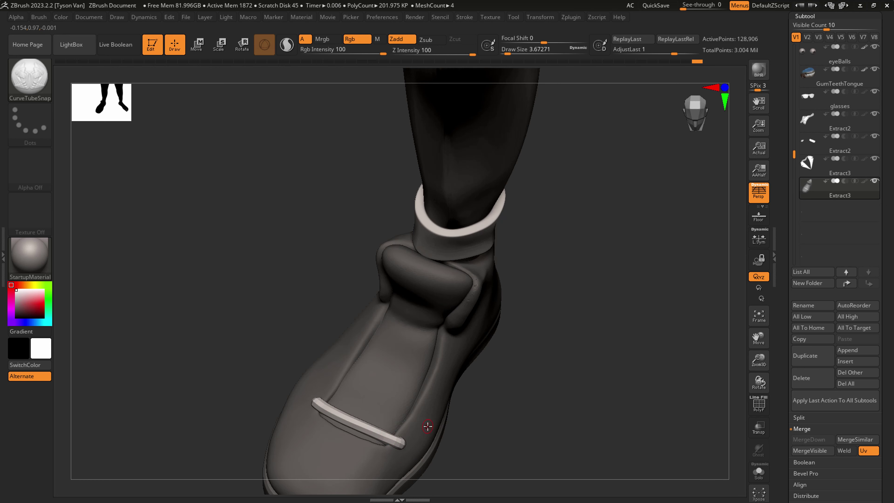
right_drag(428, 426, 425, 405)
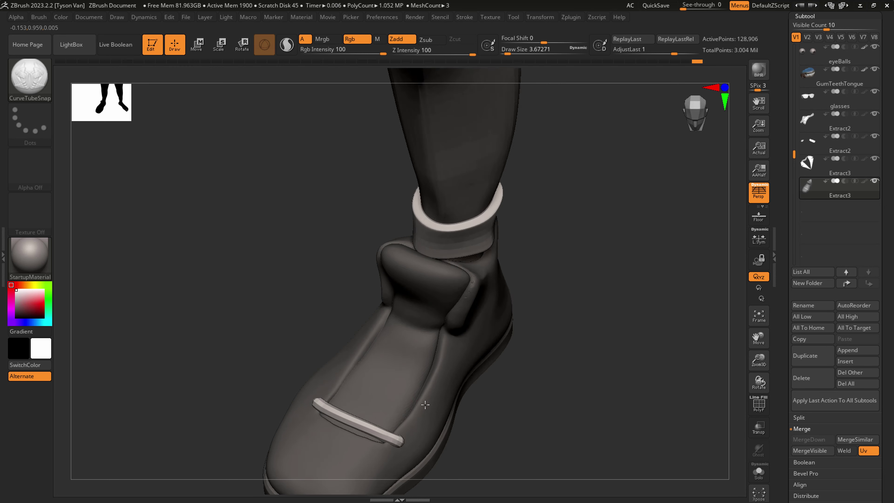
key(ctrl)
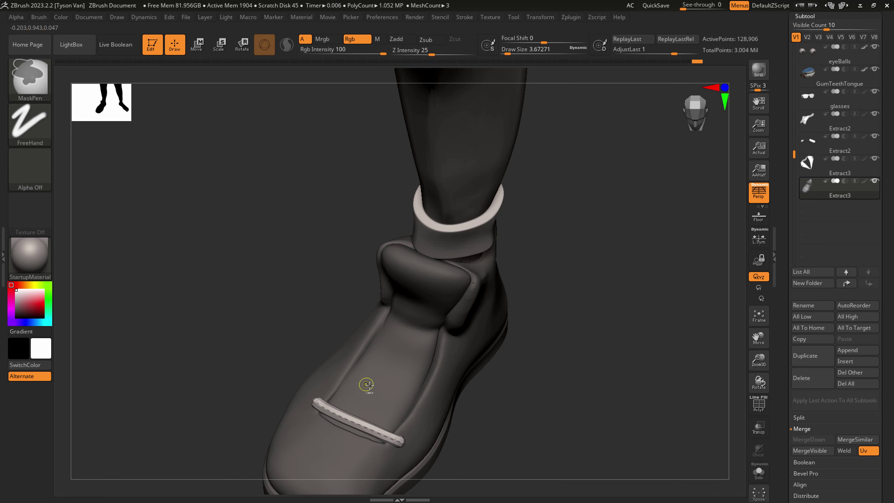
key(ctrl+z)
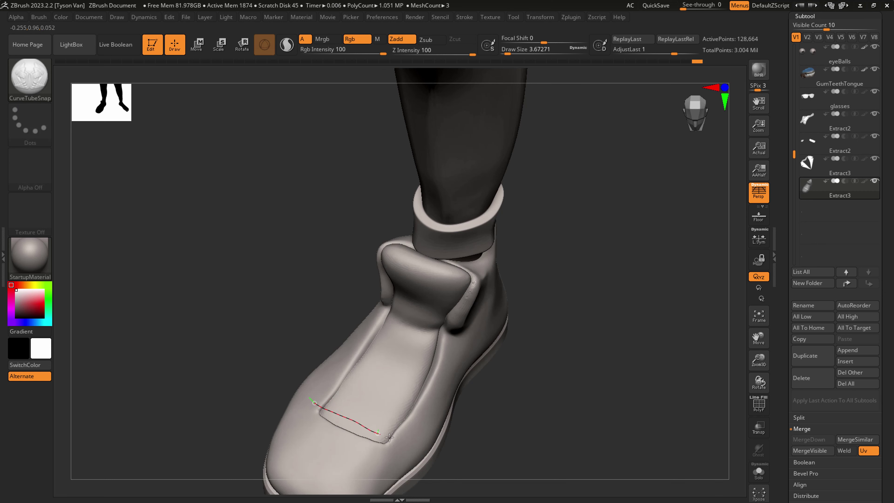
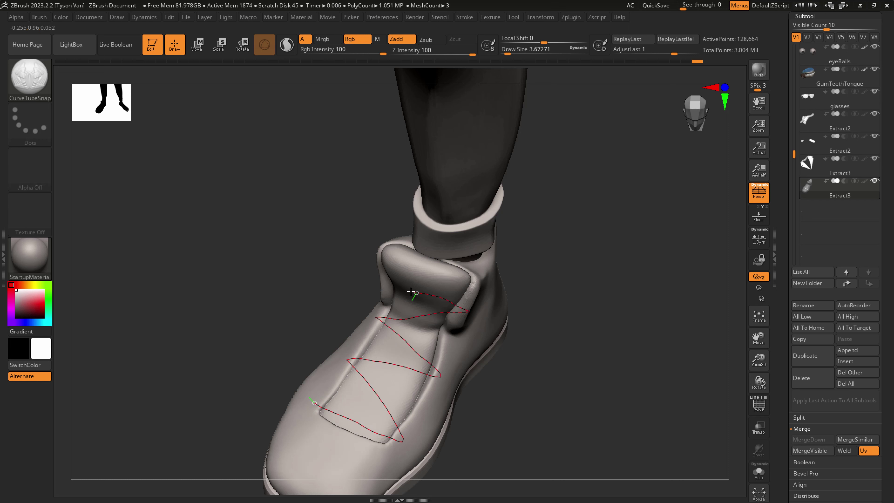
- Try continuous zigzag lace tubes up over the tongue twice, undoing each attempt
drag(411, 292, 409, 292)
mouse_move(458, 289)
right_down()
mouse_move(455, 232)
mouse_move(486, 236)
mouse_move(463, 256)
mouse_move(459, 247)
right_up()
key(ctrl+z)
right_drag(352, 396, 352, 419)
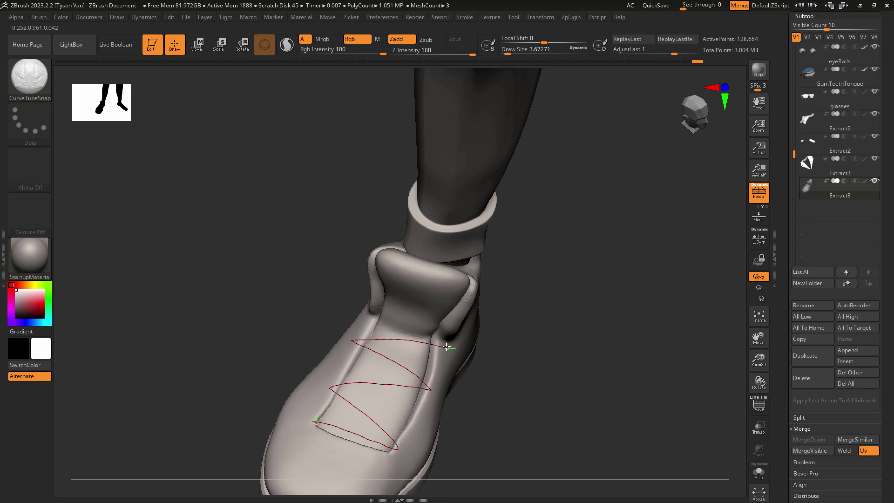
drag(398, 309, 401, 310)
right_drag(464, 392, 458, 347)
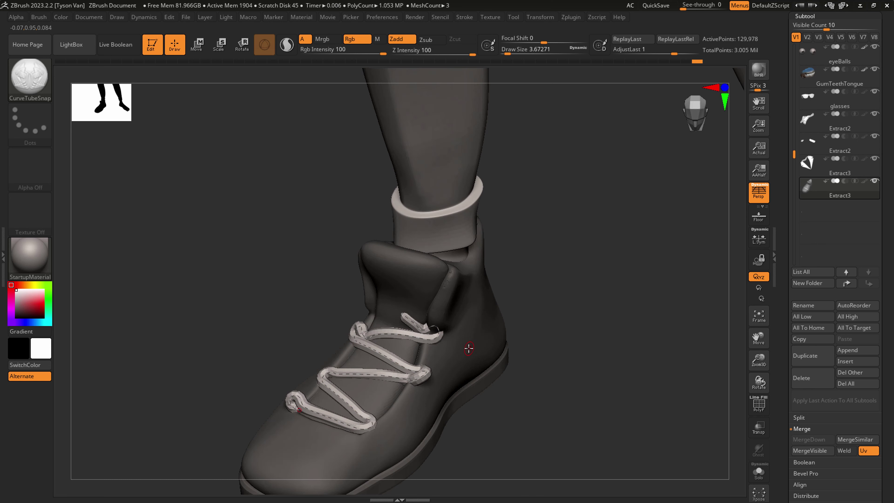
key(ctrl+z)
- Try another single lace tube across the toe end of the tongue from a higher view and undo it
right_drag(396, 415, 299, 413)
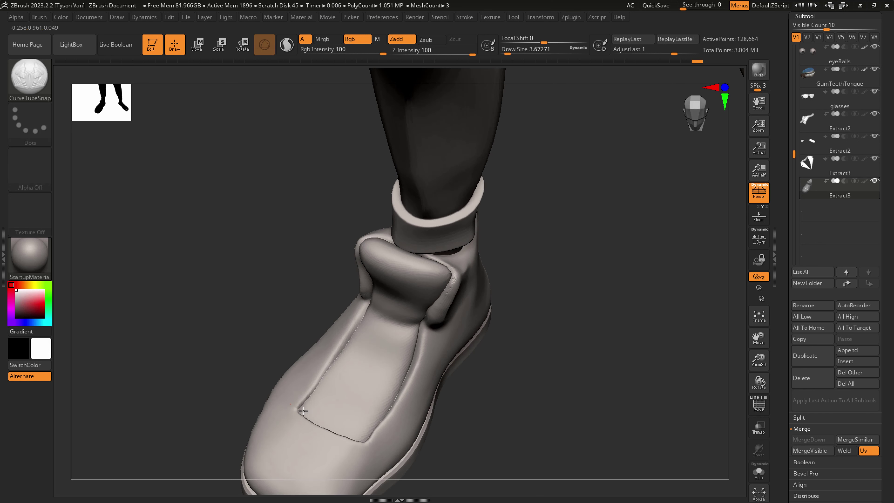
drag(377, 434, 377, 434)
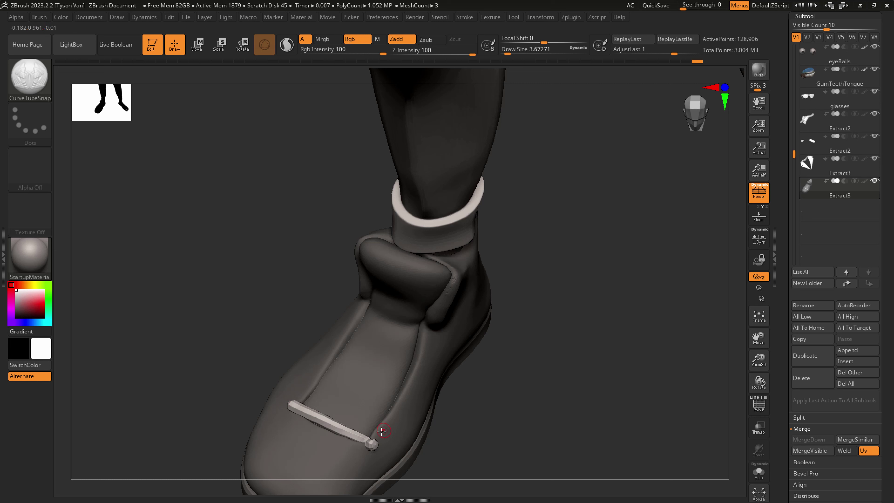
key(ctrl+z)
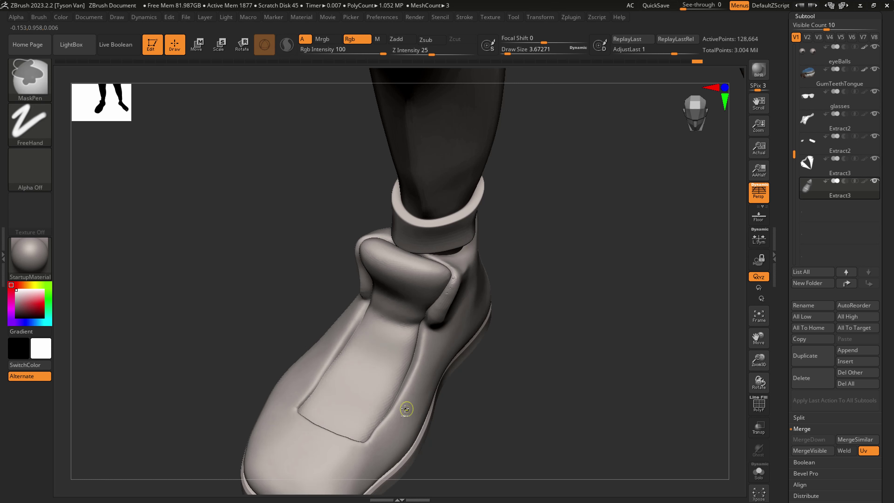
- Duplicate the merged shoe and remesh the copy with DynaMesh at a resolution of 1064
right_drag(413, 401, 413, 369)
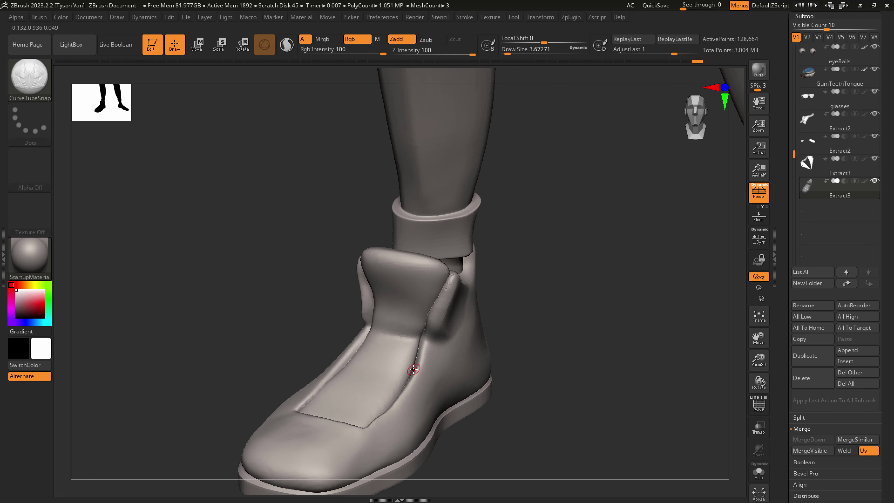
click(810, 357)
click(808, 17)
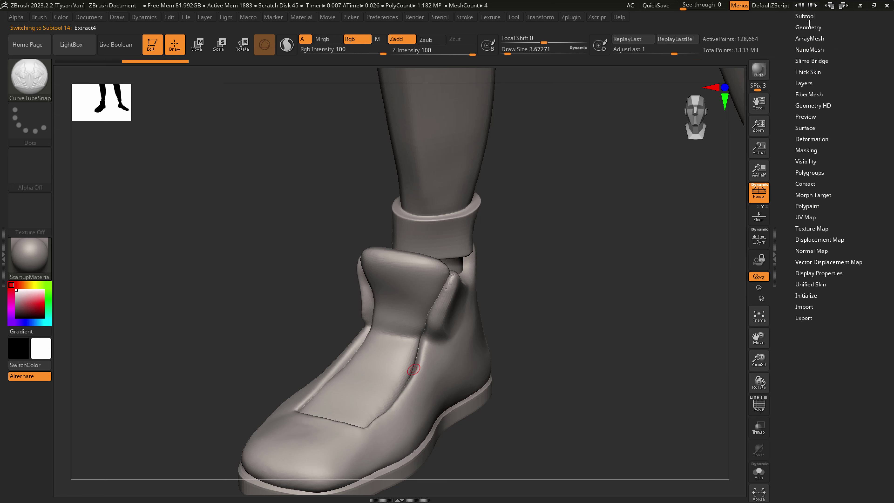
click(809, 27)
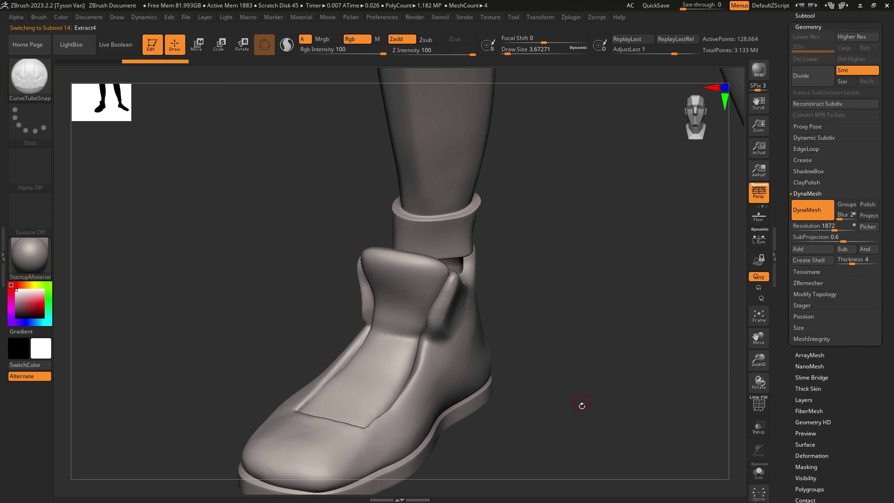
drag(835, 226, 824, 226)
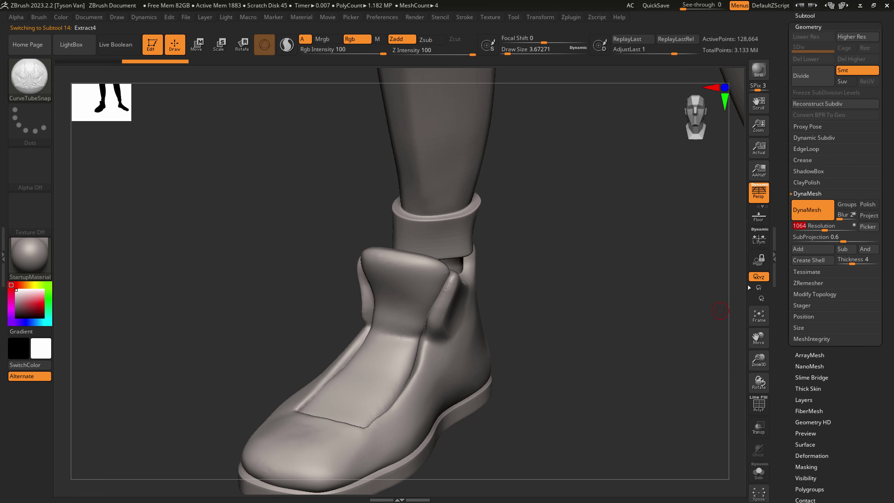
key(ctrl)
ctrl+drag(542, 450, 654, 301)
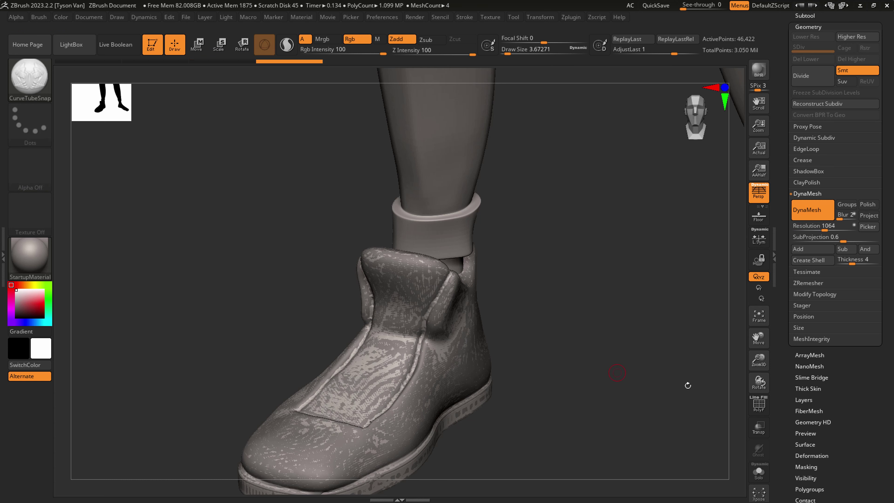
- Isolate the shoe copy and smooth the tongue's edges into the boot front at a draw size of about 27
click(758, 472)
key(s)
mouse_move(330, 422)
mouse_down()
mouse_move(403, 388)
mouse_move(359, 376)
mouse_move(404, 367)
mouse_up()
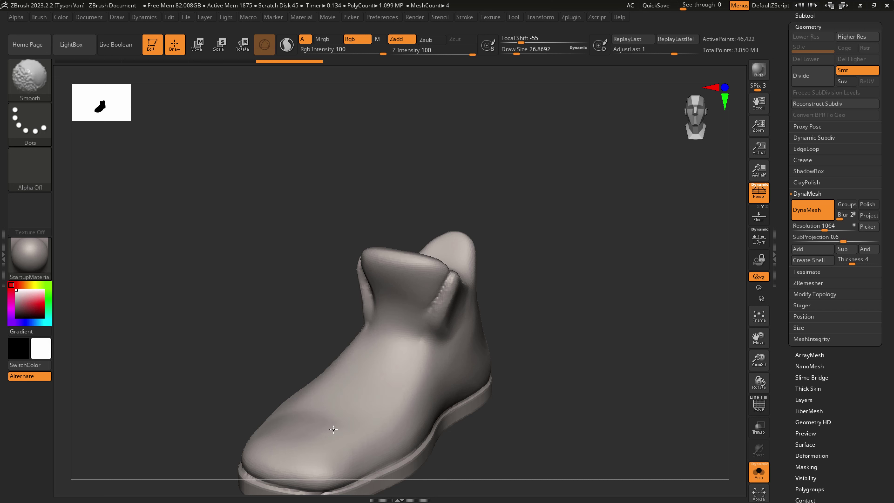
shift+drag(350, 409, 359, 420)
right_drag(369, 395, 370, 421)
- Set the draw size to about 6.6 and open the brush selection
key(s)
drag(369, 420, 361, 419)
click(39, 77)
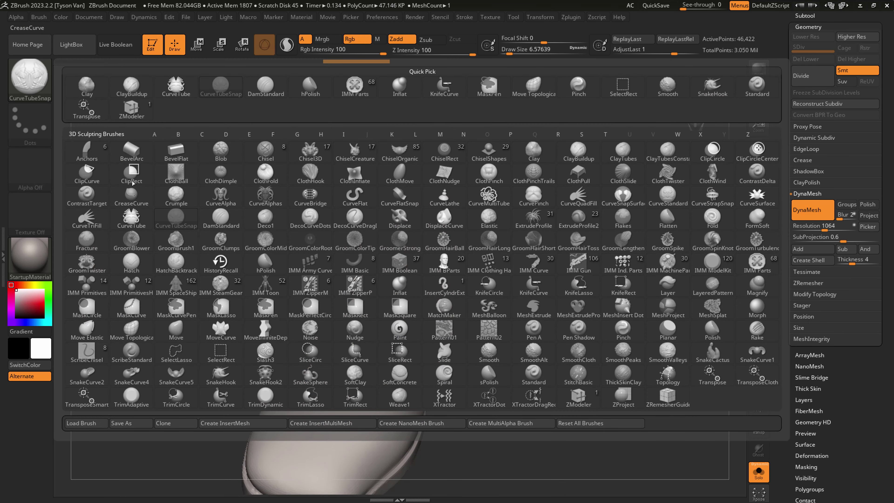
- Draw a zigzag lace tube across the shoe's front opening with the CurveTubeSnap brush at draw size 3.67271
key(s)
drag(335, 409, 333, 409)
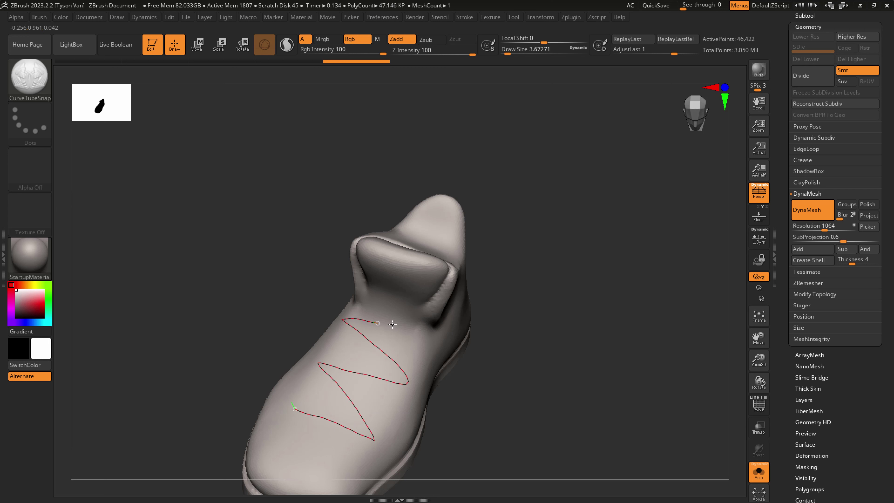
drag(389, 297, 390, 298)
right_drag(447, 381, 419, 361)
key(ctrl+z)
right_drag(365, 395, 334, 417)
key(ctrl+z)
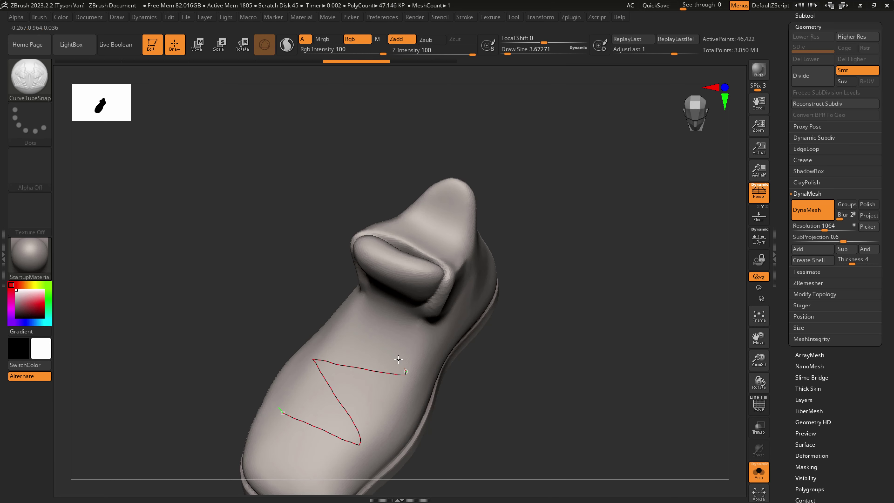
key(ctrl+shift+z)
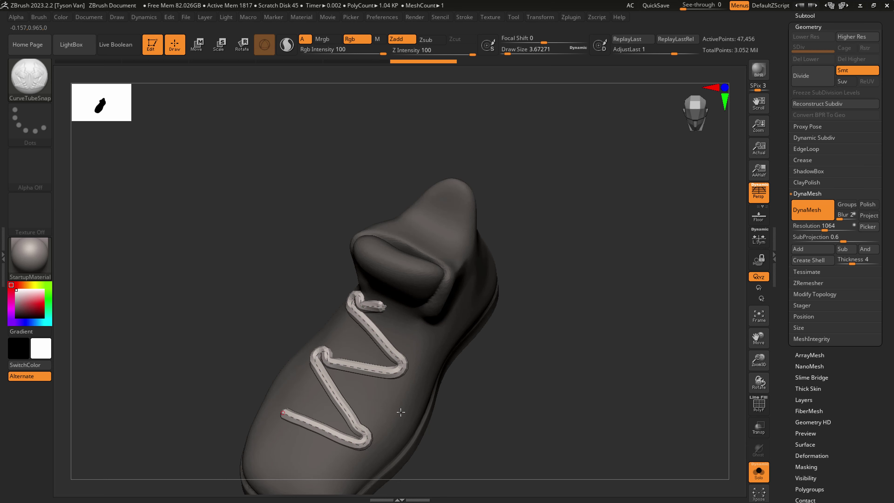
key(ctrl+shift+z)
- Draw a second zigzag lace tube over the first one, mirrored so that the two laces criss-cross
right_drag(366, 390, 295, 409)
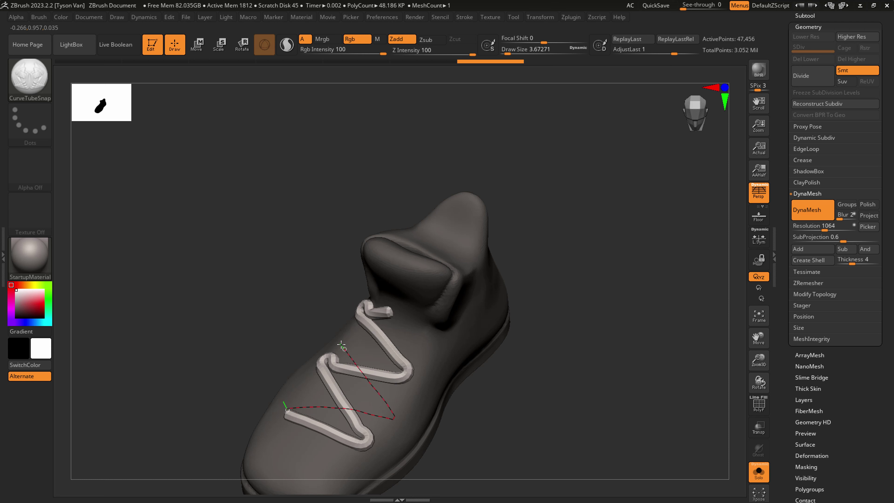
drag(396, 314, 410, 321)
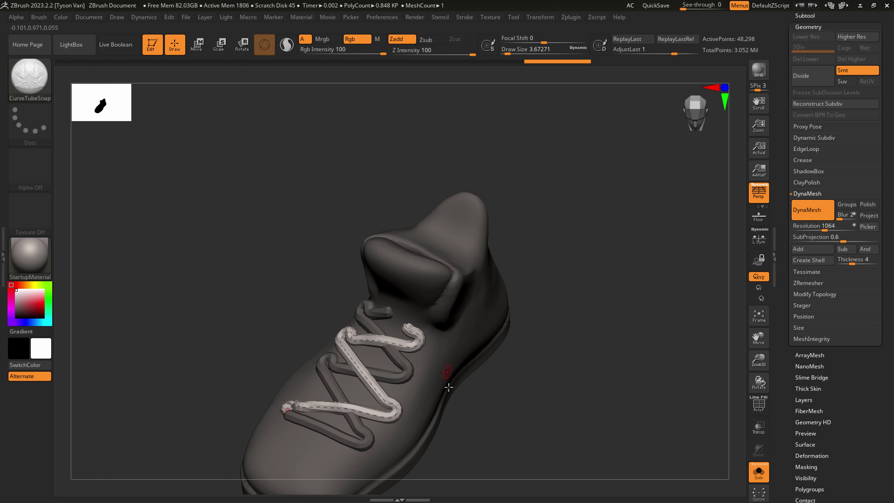
right_drag(432, 377, 439, 358)
click(427, 347)
- Pull the second lace's upper end to the first lace's end with SnakeHook at draw size 11.69084 and smooth the bend
key(b)
key(s)
key(h)
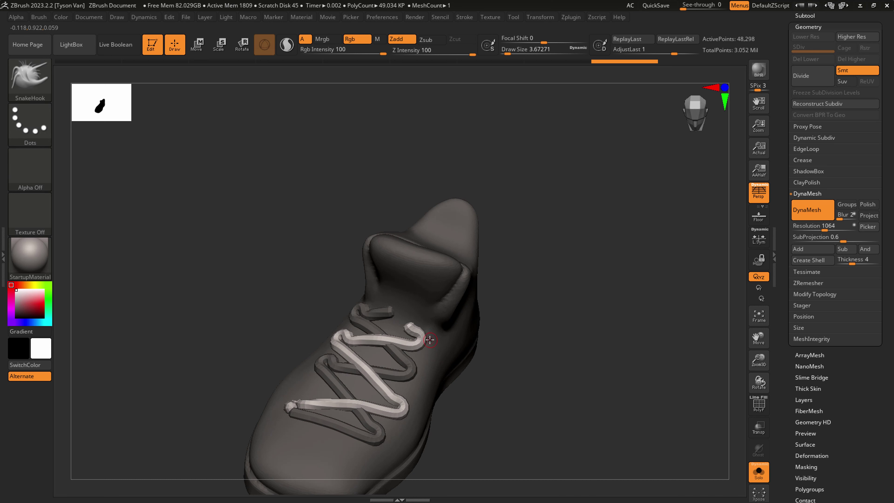
key(s)
mouse_move(403, 324)
mouse_down()
mouse_move(392, 308)
mouse_move(410, 323)
mouse_up()
mouse_move(412, 331)
mouse_down()
mouse_move(420, 340)
mouse_move(411, 328)
mouse_up()
shift+drag(416, 337, 418, 344)
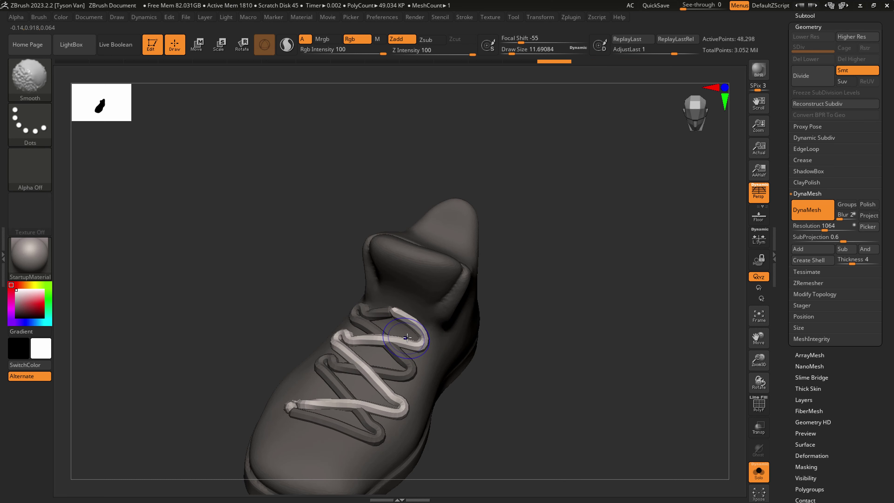
- Pull the second lace's toe-side end down to meet the first lace's end with SnakeHook at draw size 6.57639
right_drag(424, 346, 414, 341)
right_drag(421, 394, 312, 413)
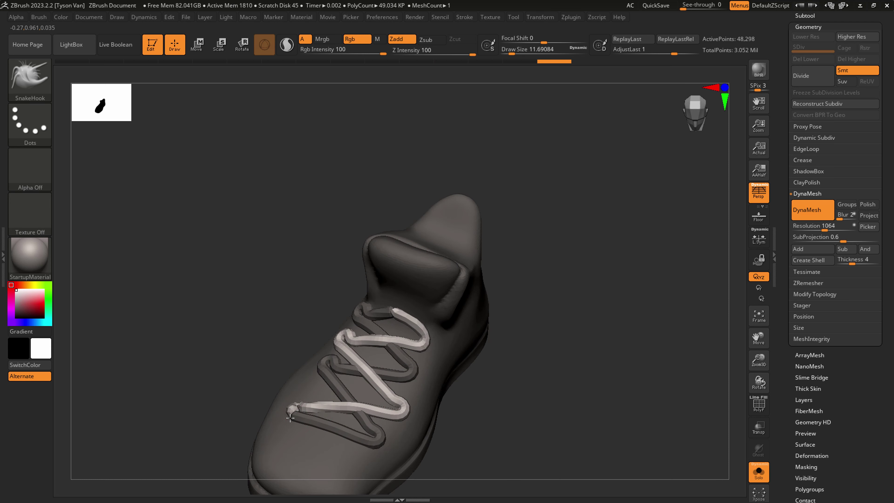
drag(301, 407, 296, 402)
right_drag(286, 390, 312, 417)
key(s)
drag(317, 416, 315, 411)
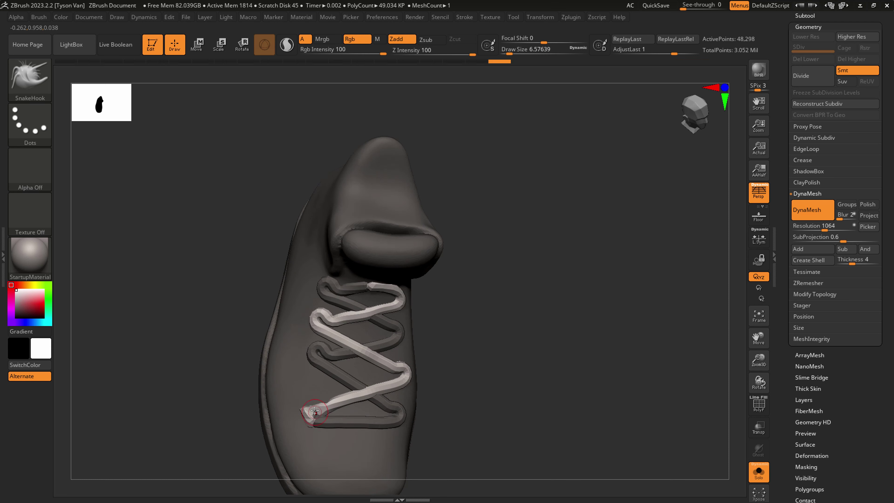
right_drag(305, 405, 435, 389)
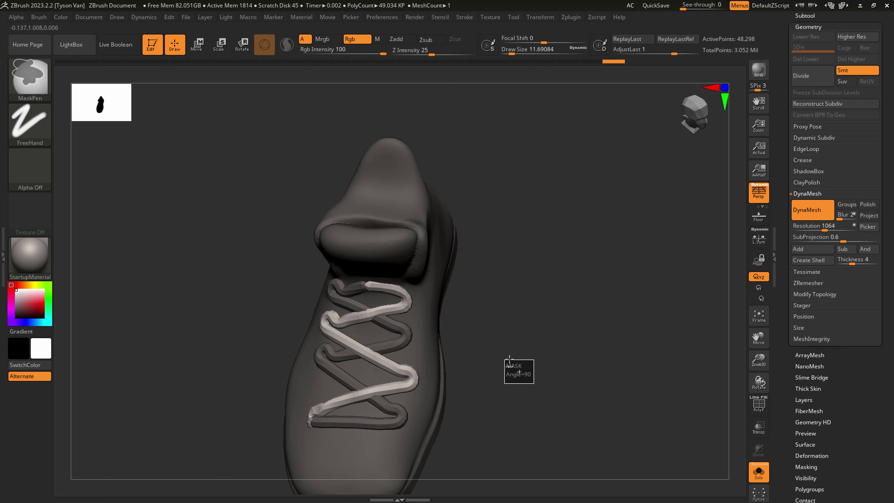
- Clear the mask and reshape the lower lace bends with the Move Topological brush at draw size 18.45511
ctrl+click(515, 370)
key(b)
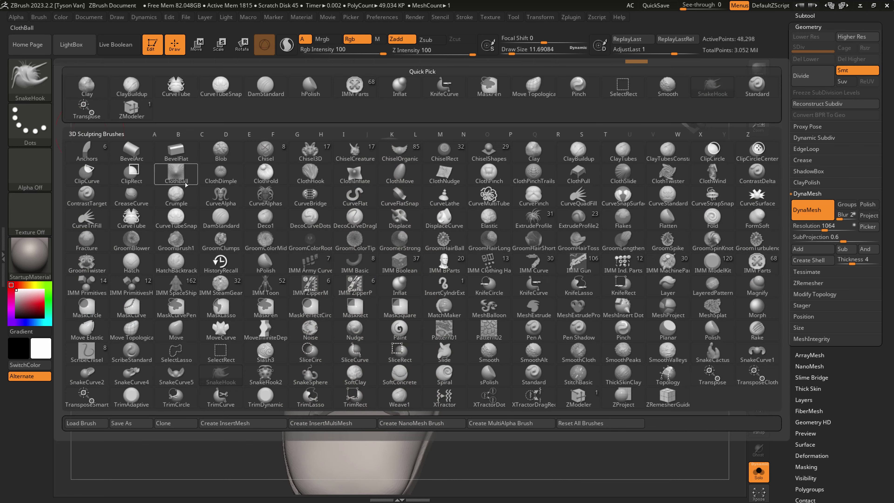
click(523, 97)
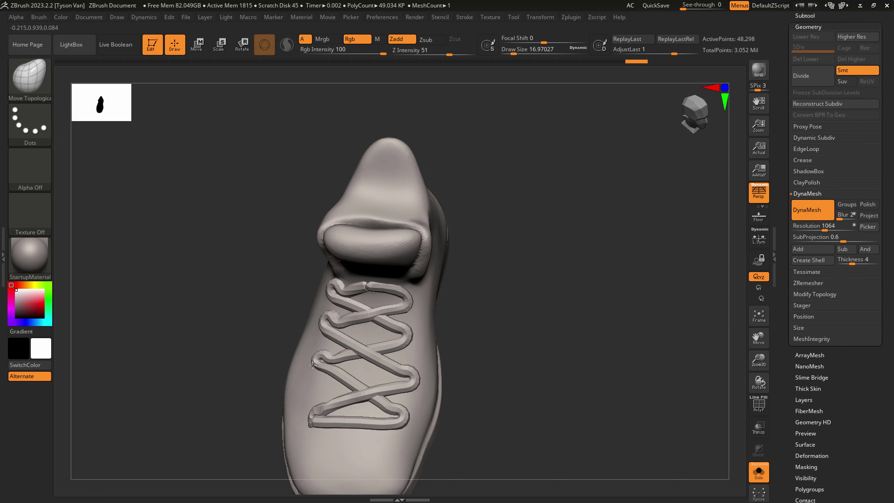
mouse_move(312, 365)
mouse_down()
mouse_move(329, 378)
mouse_move(332, 354)
mouse_move(350, 363)
mouse_up()
key(s)
key(s)
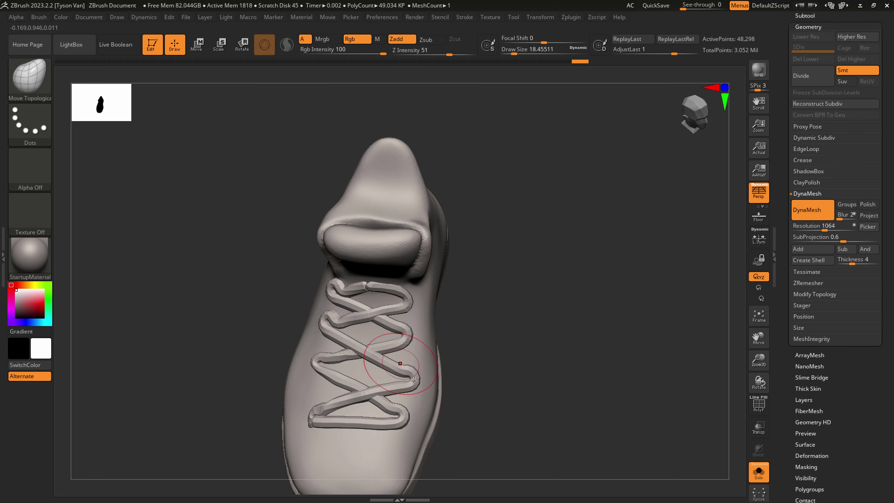
drag(402, 378, 390, 364)
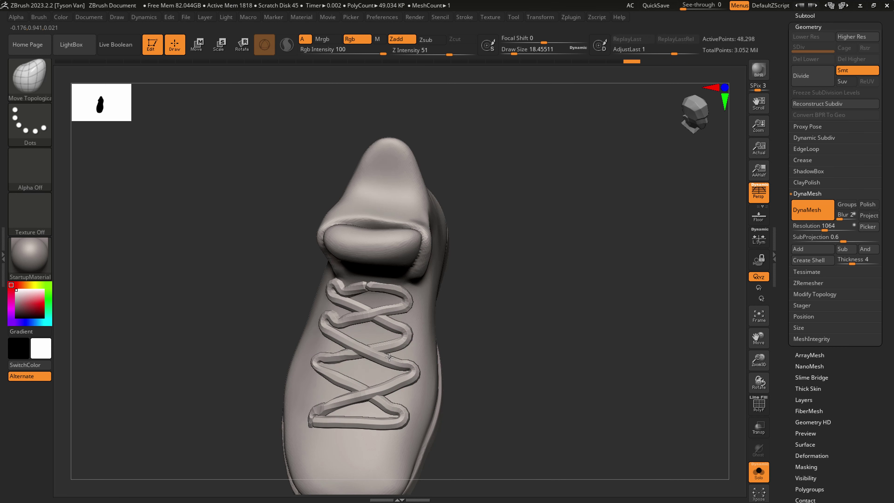
- Reduce the draw size to 9.44708 and refine the upper lace bends on both sides of the shoe opening
key(bracketleft)
key(bracketleft)
drag(329, 315, 335, 315)
drag(406, 303, 407, 299)
drag(410, 308, 411, 306)
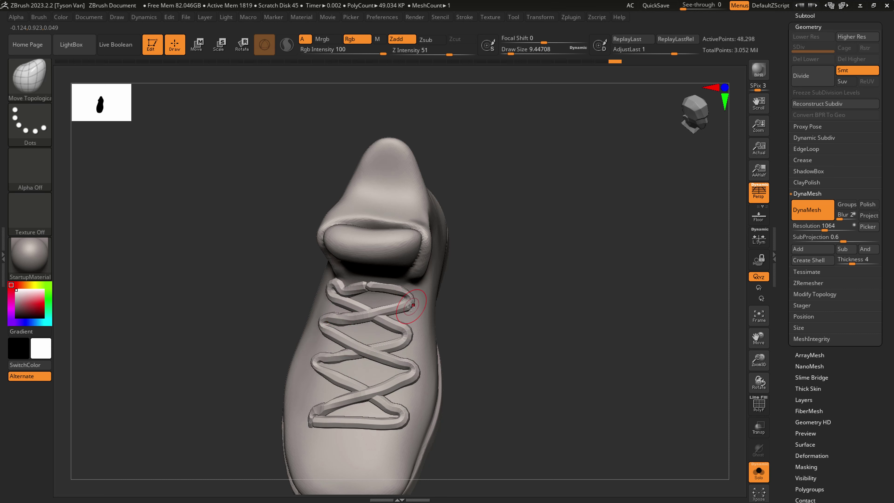
- Reshape the topmost lace bend and the one below it on the same side with Move Topological
right_drag(412, 304, 381, 277)
drag(343, 291, 330, 289)
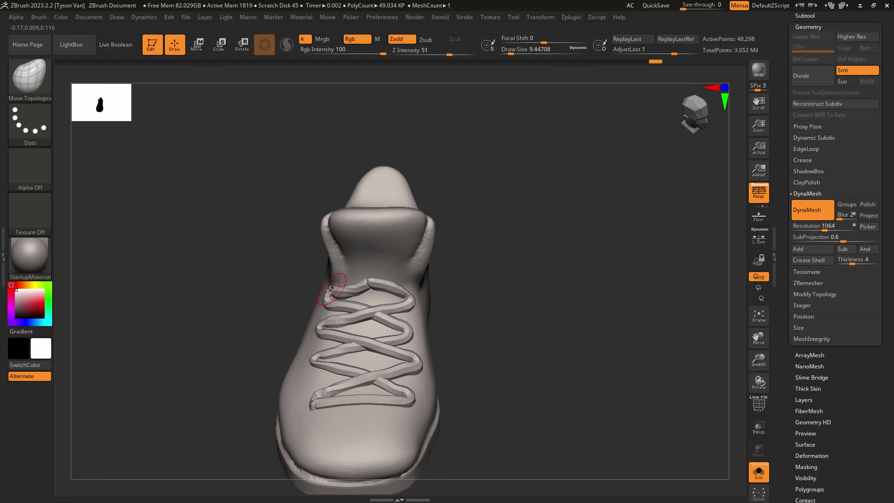
right_drag(335, 292, 353, 295)
drag(331, 296, 324, 297)
drag(326, 298, 340, 339)
right_drag(347, 339, 335, 332)
key(ctrl+z)
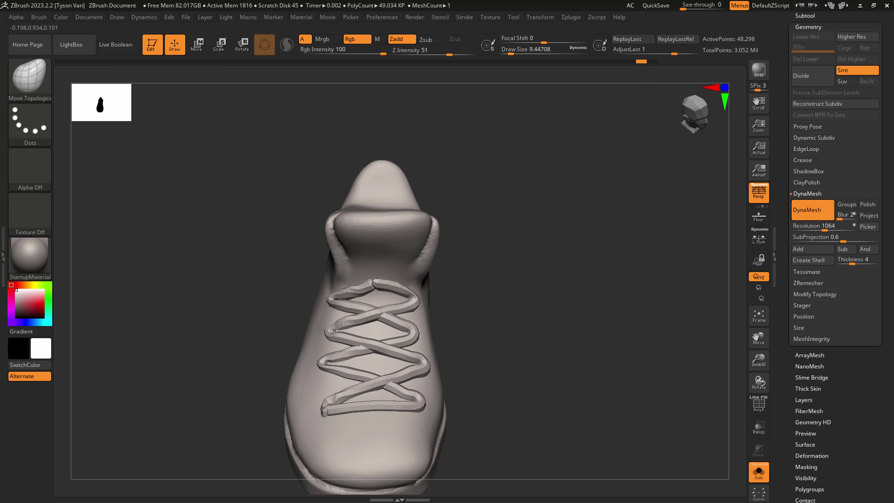
key(ctrl+shift+z)
key(ctrl+shift+z)
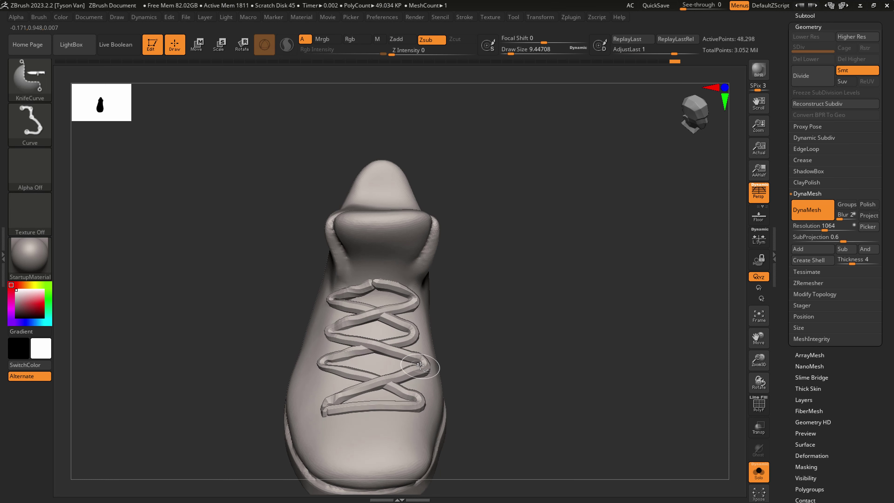
- Isolate the two laces using SelectRect visibility and delete the hidden shoe geometry from the subtool
ctrl+shift+click(419, 365)
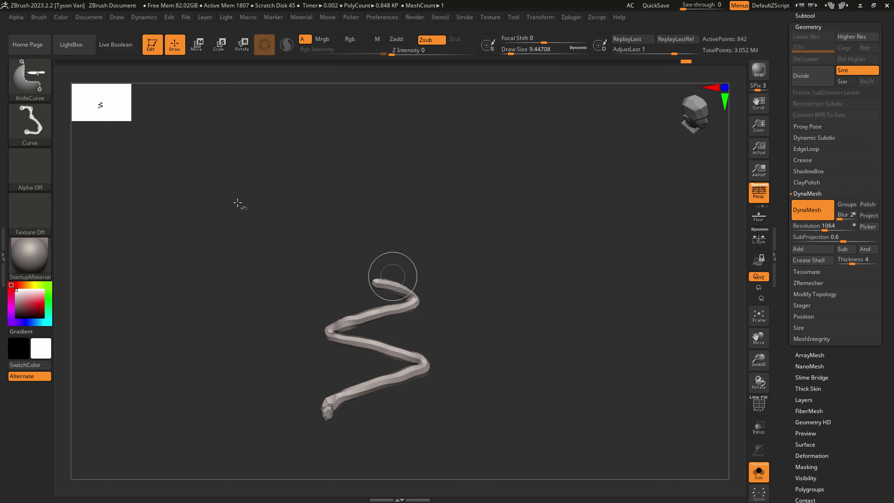
click(29, 79)
click(131, 88)
ctrl+shift+click(245, 258)
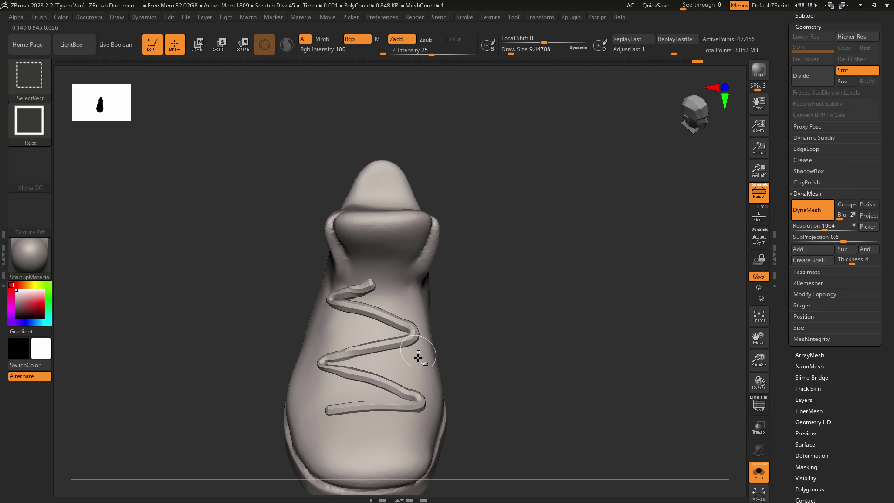
ctrl+alt+shift+click(415, 340)
ctrl+shift+drag(506, 395, 575, 340)
key(b)
key(m)
key(t)
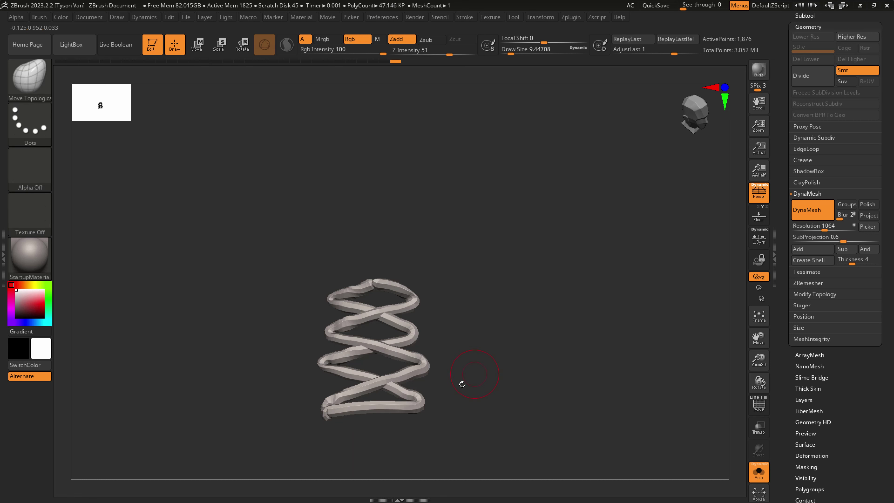
click(823, 295)
click(808, 272)
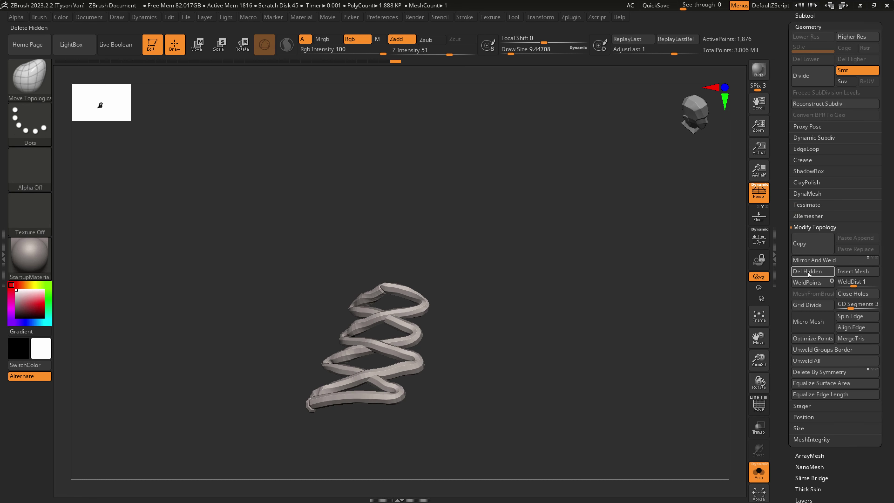
- Turn off Solo and fit the laces to the shoe opening with Move Topological at draw size 23.30558
click(750, 479)
right_drag(366, 330, 395, 319)
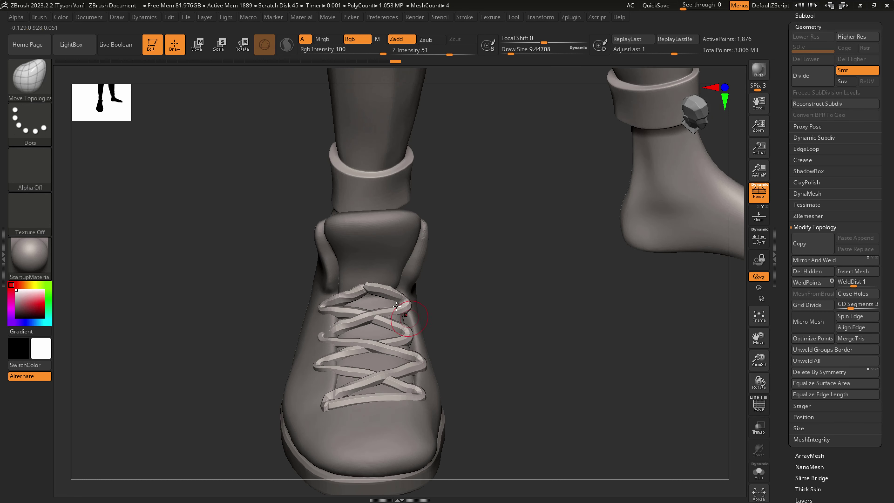
key(s)
drag(357, 299, 361, 298)
right_drag(383, 292, 366, 286)
drag(360, 291, 366, 287)
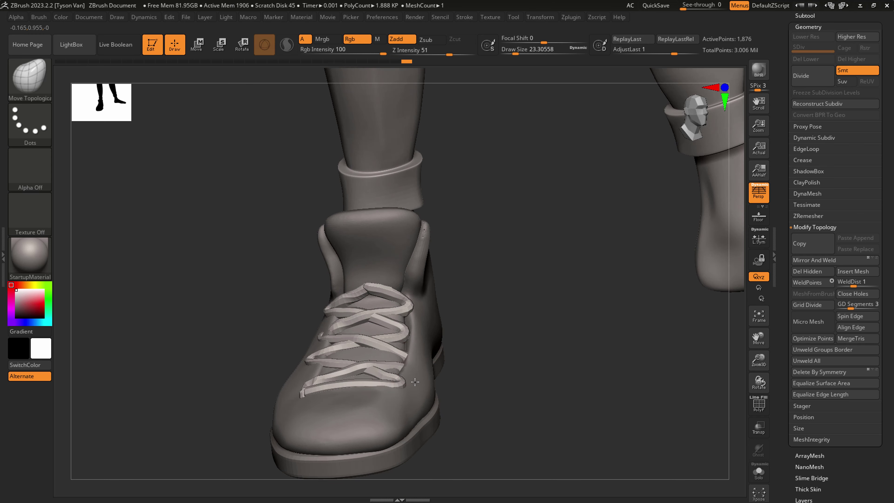
mouse_move(405, 366)
mouse_down()
mouse_move(320, 363)
mouse_move(341, 362)
mouse_up()
right_drag(350, 394, 378, 418)
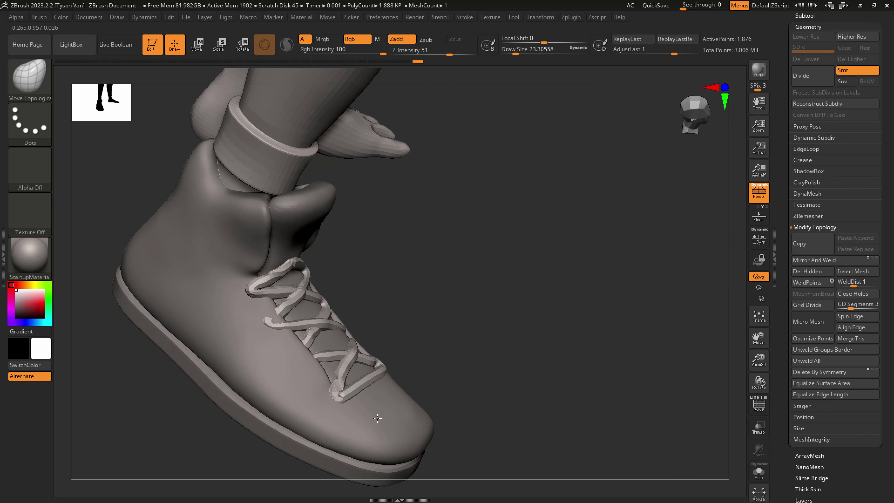
- Move the toe-side lace bends into the edges of the shoe opening, reducing the draw size to 15.55142
drag(377, 418, 321, 416)
mouse_move(339, 377)
mouse_down()
mouse_move(331, 392)
mouse_move(330, 382)
mouse_up()
right_drag(330, 382, 285, 388)
drag(394, 359, 388, 358)
mouse_move(379, 357)
right_down()
mouse_move(368, 348)
mouse_move(366, 357)
right_up()
key(s)
click(366, 357)
drag(365, 353, 363, 349)
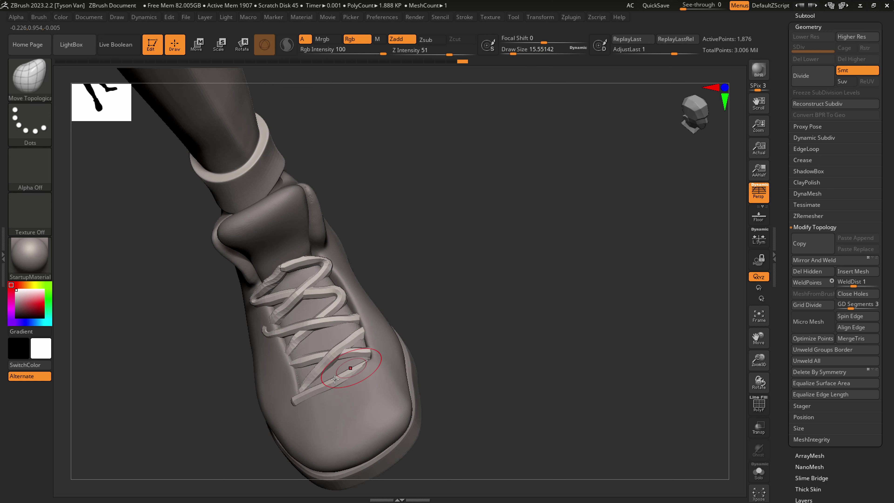
- Lower the toe-side laces against the shoe's surface with Move Topological at draw size 25.05439
right_drag(335, 379, 292, 404)
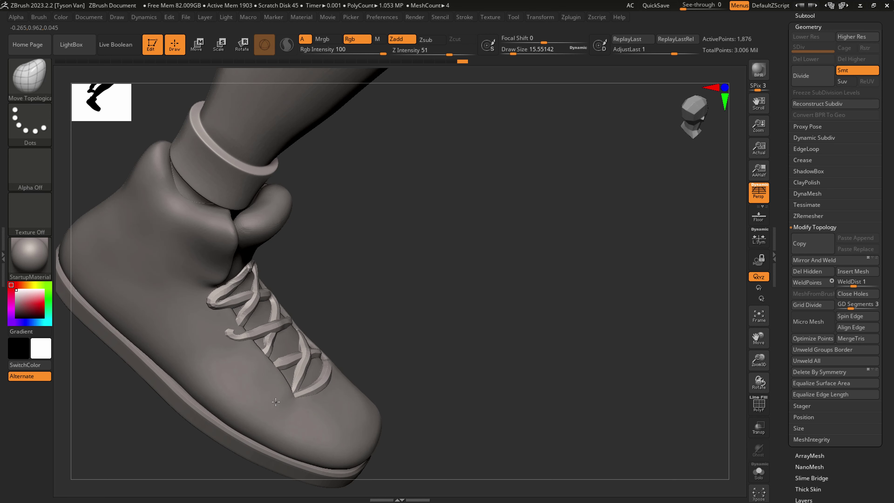
key(s)
drag(318, 388, 387, 386)
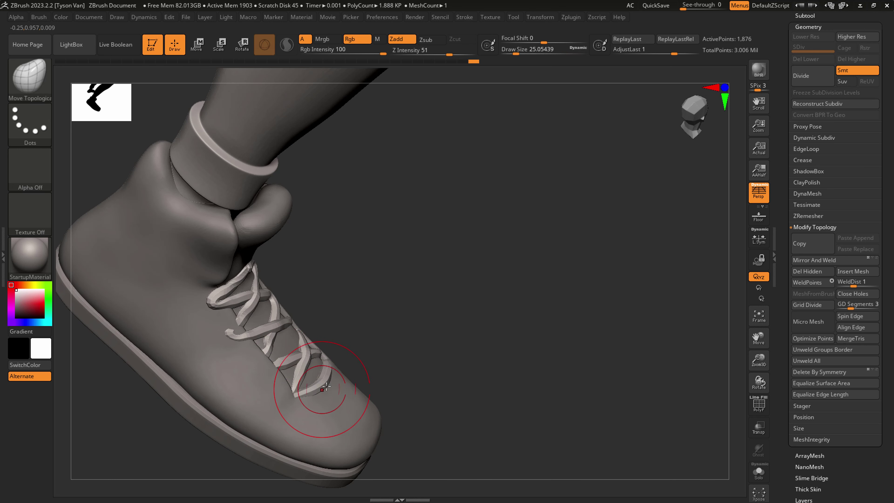
drag(322, 372, 319, 376)
right_drag(319, 377, 359, 361)
- Tuck the protruding lace bends along one side into the shoe with Move Topological at draw size 12.91171
key(s)
drag(297, 355, 258, 354)
drag(264, 348, 233, 337)
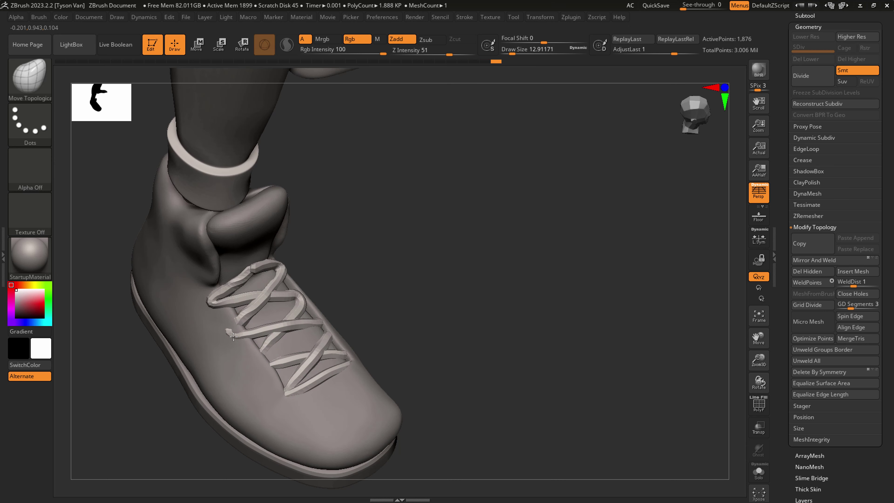
right_drag(263, 318, 232, 317)
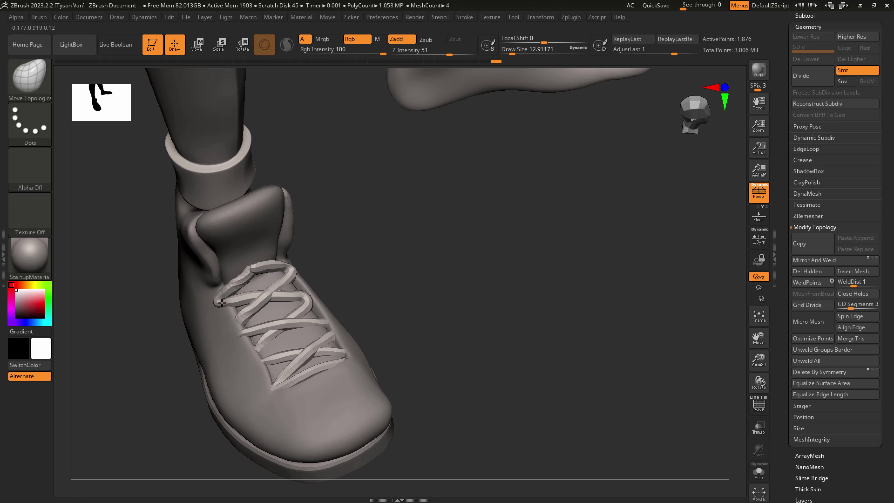
- Nudge the lower crossing laces into place with Move Topological at draw size 26.8692 and check them from the side
right_drag(281, 282, 310, 270)
ctrl+right_drag(332, 306, 381, 286)
mouse_move(315, 276)
ctrl+right_down()
mouse_move(428, 337)
mouse_move(332, 271)
mouse_move(329, 280)
mouse_move(349, 274)
mouse_move(269, 286)
ctrl+right_up()
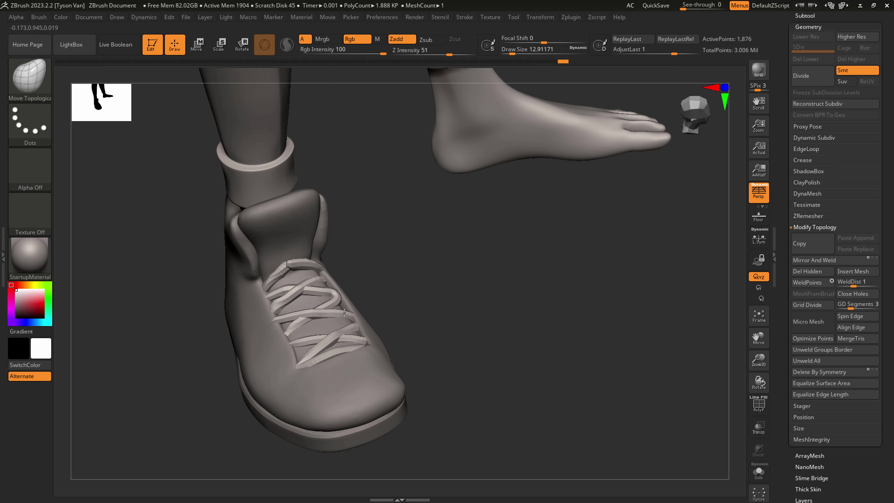
right_drag(302, 326, 260, 319)
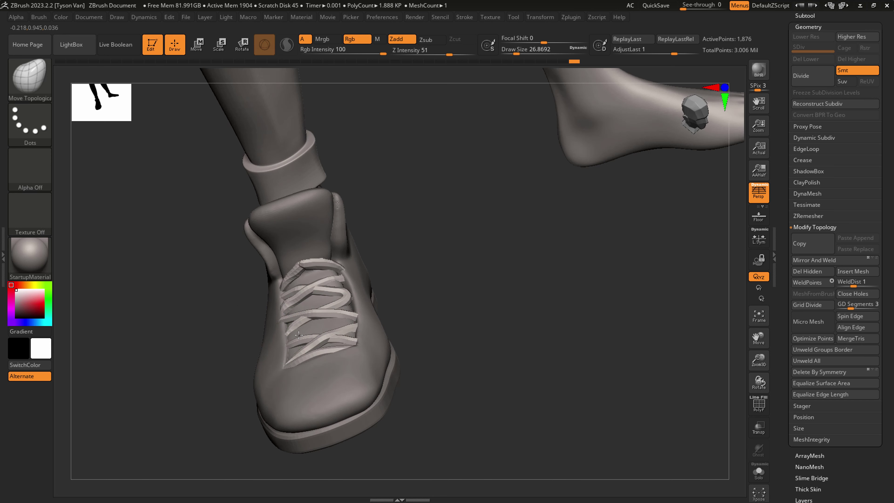
drag(320, 344, 317, 339)
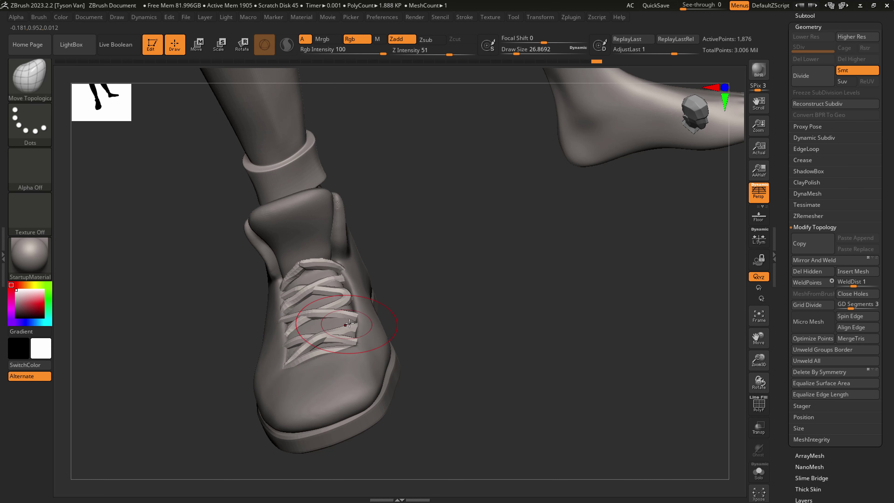
right_drag(341, 320, 368, 323)
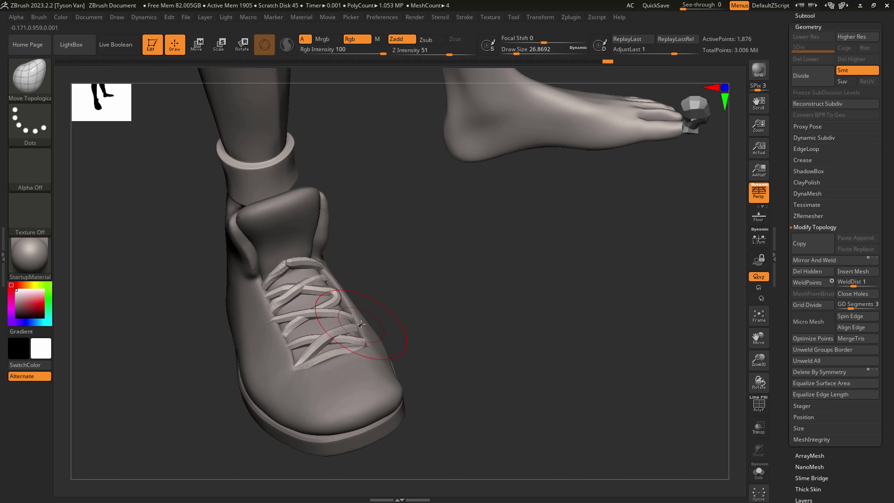
right_drag(355, 309, 318, 302)
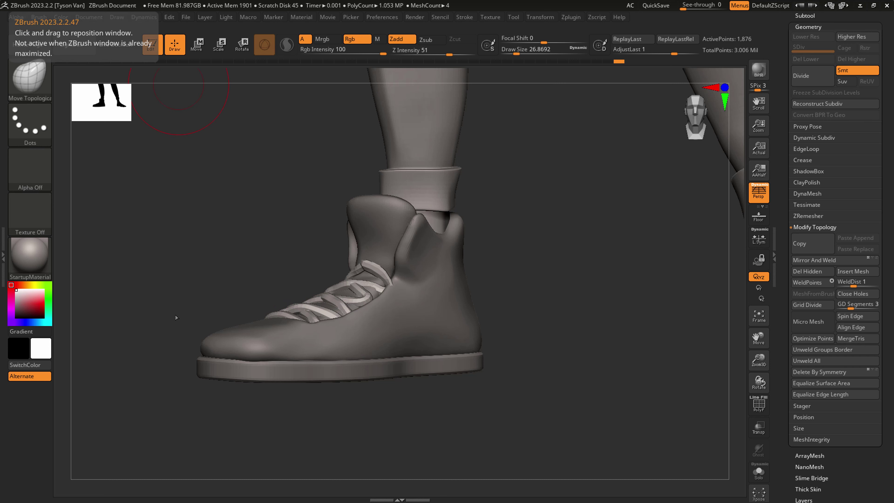
- Try to draw a bow loop from the middle of the top lace with CurveTube at draw size 4.29964
mouse_move(523, 296)
right_down()
mouse_move(361, 274)
mouse_move(347, 261)
right_up()
drag(349, 262, 336, 254)
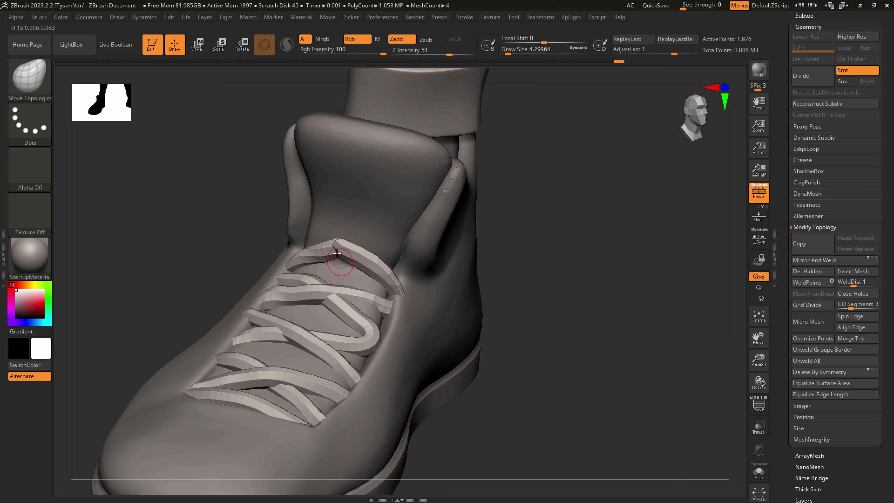
click(34, 80)
click(176, 87)
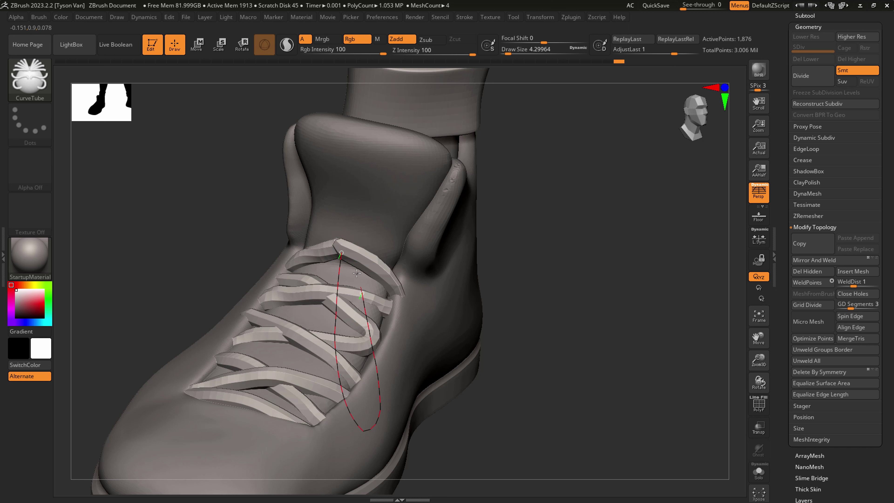
drag(357, 274, 353, 259)
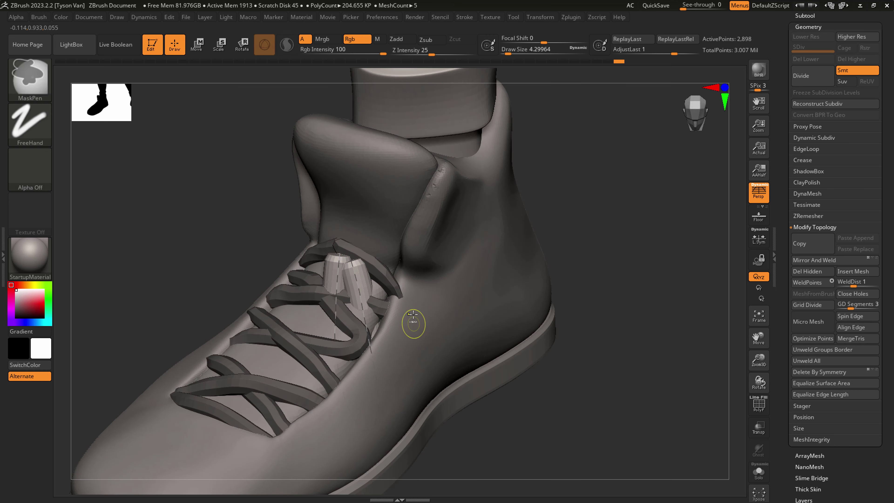
mouse_move(409, 355)
right_down()
mouse_move(423, 310)
mouse_move(349, 265)
right_up()
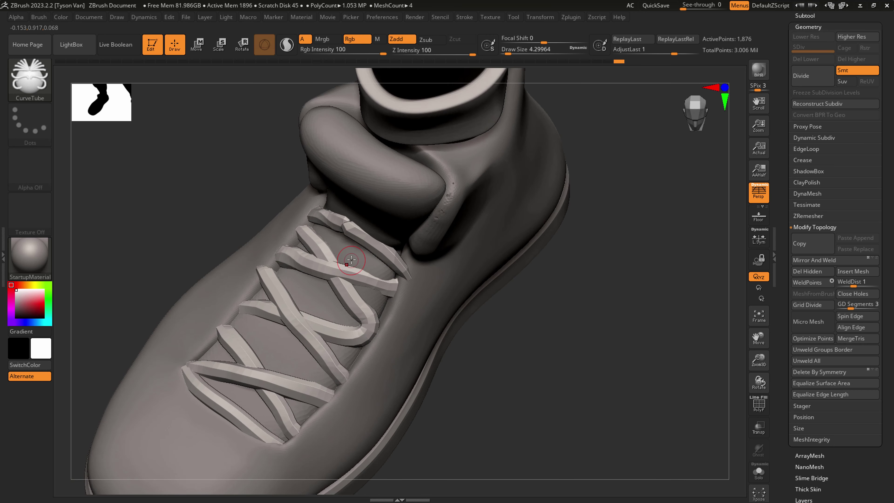
- Draw the first long bow loop from the middle of the top lace toward the toe with CurveTube at draw size 3.11177
click(43, 86)
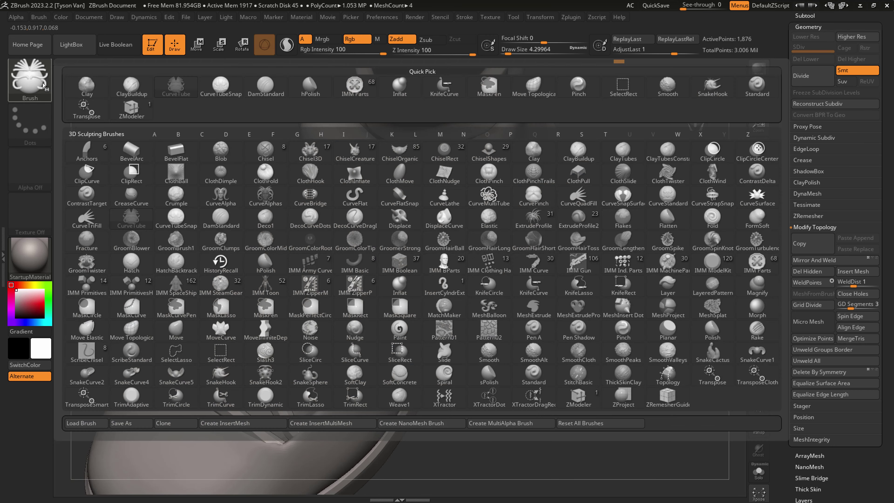
click(132, 221)
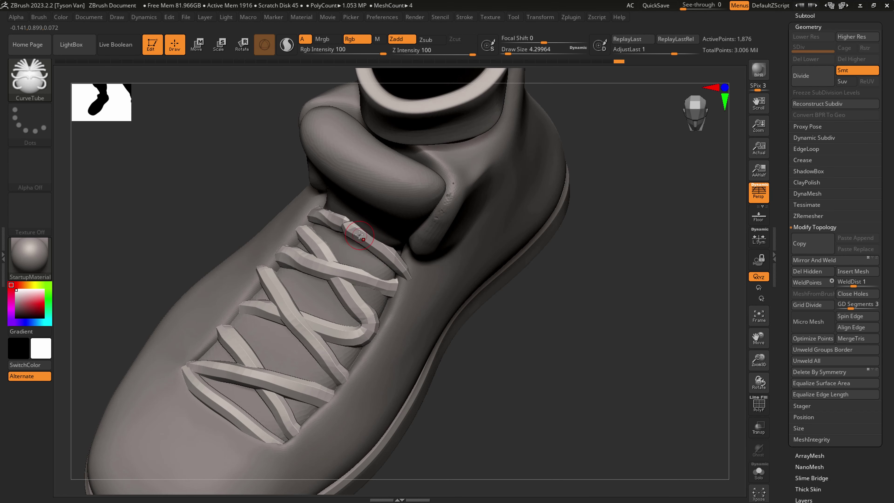
key(s)
drag(355, 234, 361, 233)
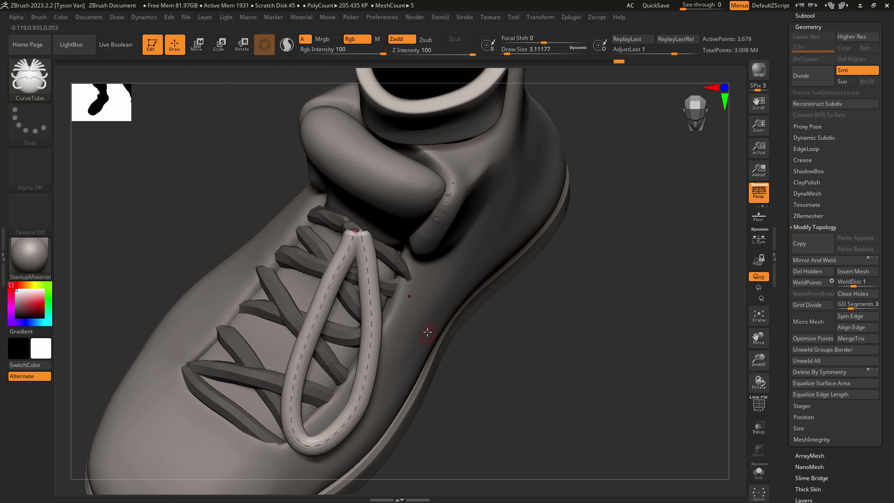
mouse_move(427, 332)
right_down()
mouse_move(415, 242)
mouse_move(405, 243)
mouse_move(425, 334)
mouse_move(420, 289)
right_up()
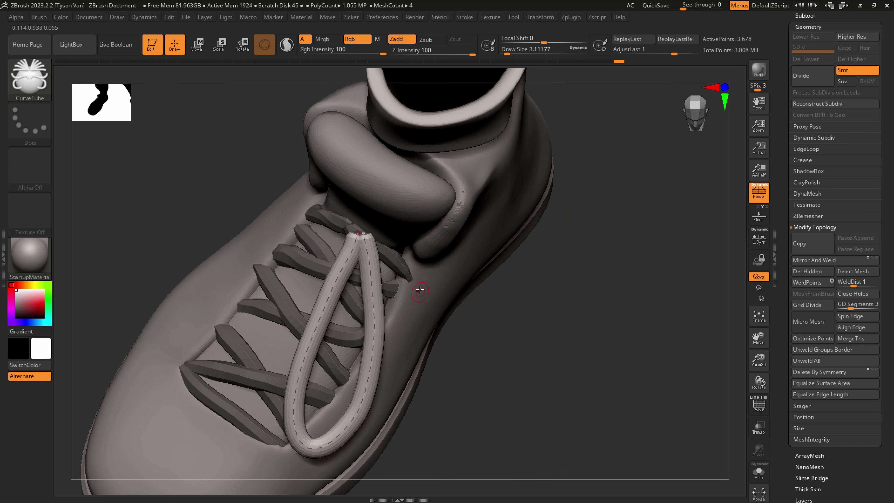
right_drag(429, 360, 329, 344)
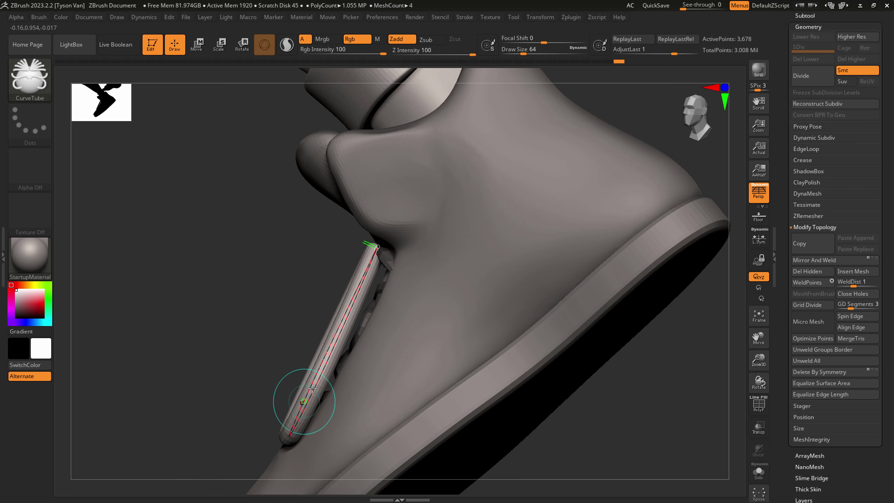
right_drag(312, 388, 425, 355)
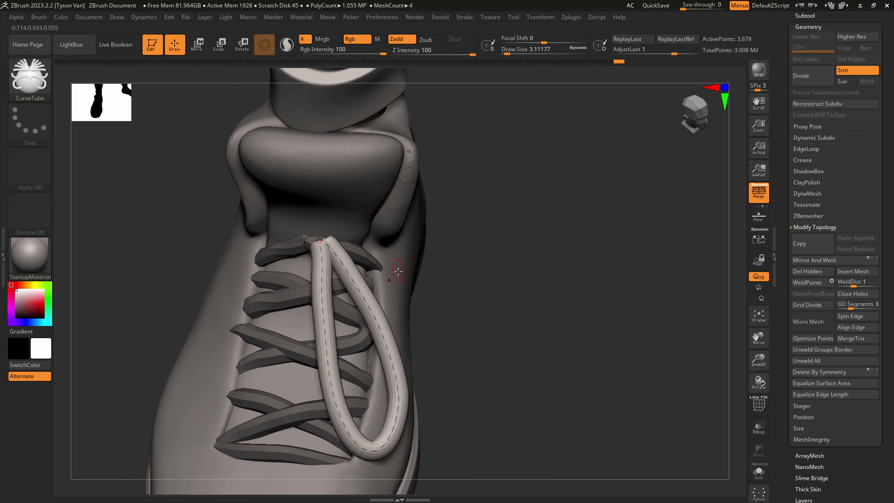
- Try to draw the opposite bow loop from the middle of the top lace with CurveTube, testing draw sizes up to 4.29964
right_drag(398, 272, 346, 270)
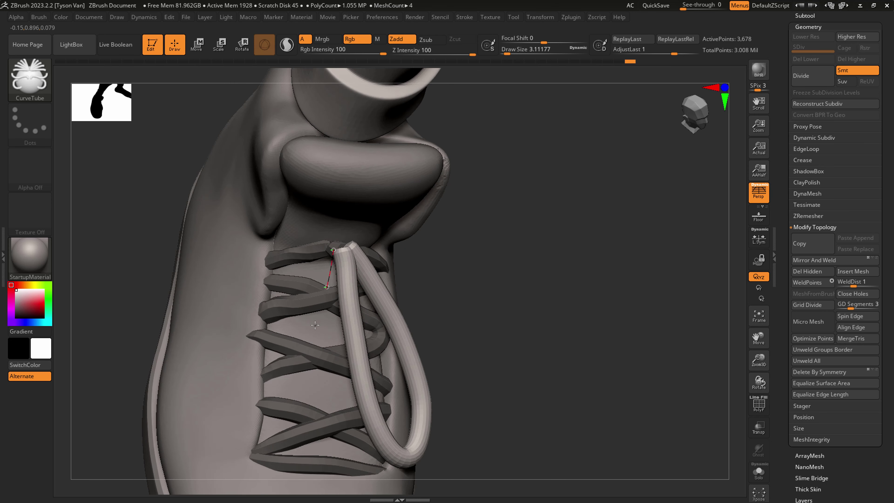
drag(317, 248, 333, 250)
key(ctrl+z)
key(s)
drag(274, 289, 331, 253)
key(ctrl+z)
key(s)
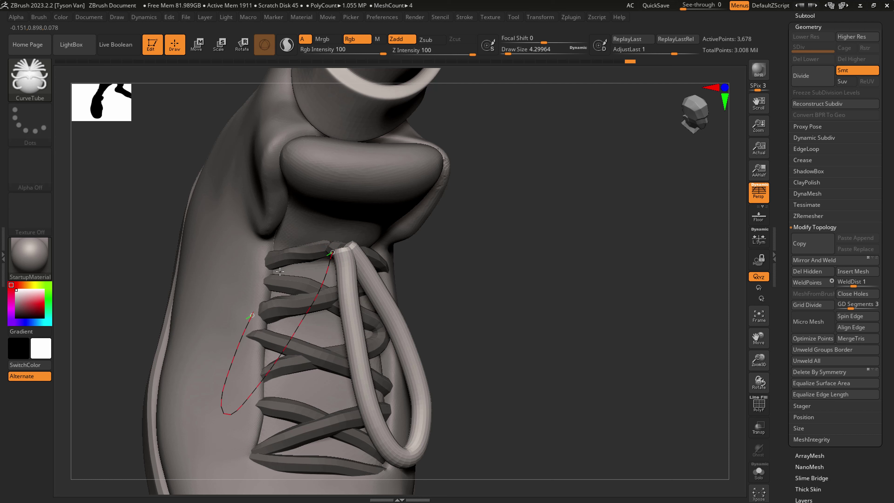
click(333, 252)
key(ctrl+z)
right_drag(335, 263, 330, 270)
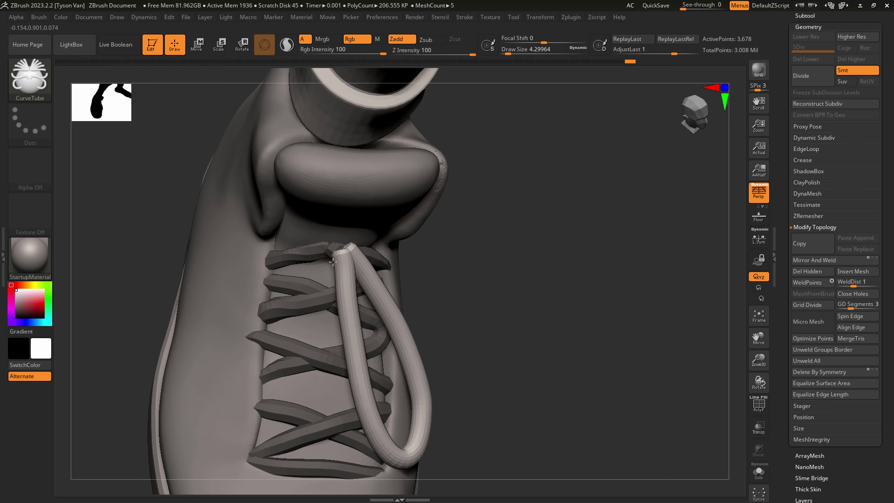
- Draw the second bow loop on the opposite side of the top lace with CurveTube at draw size 3.67271
key(s)
drag(332, 260, 320, 254)
right_drag(386, 257, 359, 244)
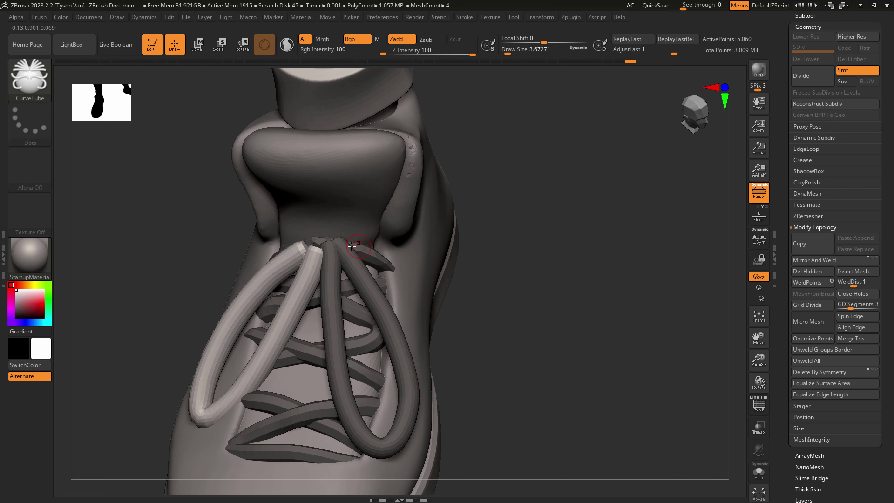
- Add a small knot where the two bow loops meet, shaping it with SnakeHook at draw size 10.53596, and clear the mask
click(359, 244)
key(s)
mouse_move(318, 246)
mouse_down()
mouse_move(313, 260)
mouse_move(314, 250)
mouse_up()
key(s)
drag(398, 264, 397, 265)
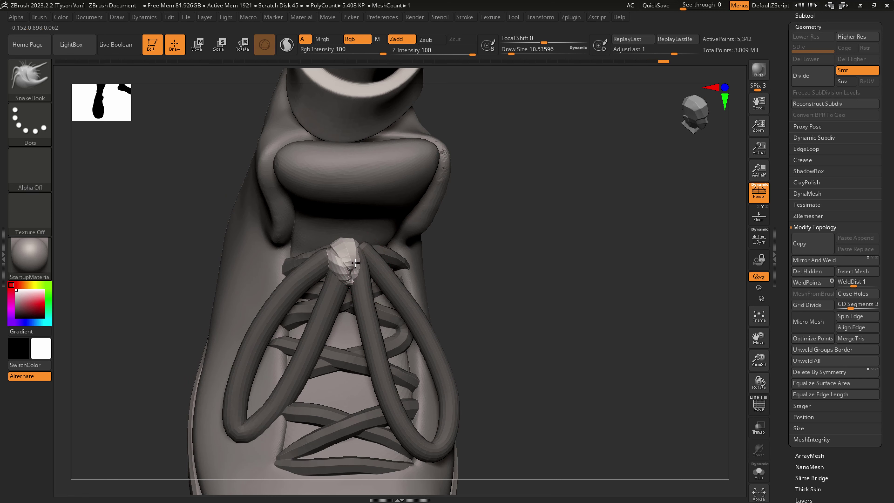
right_drag(355, 263, 357, 238)
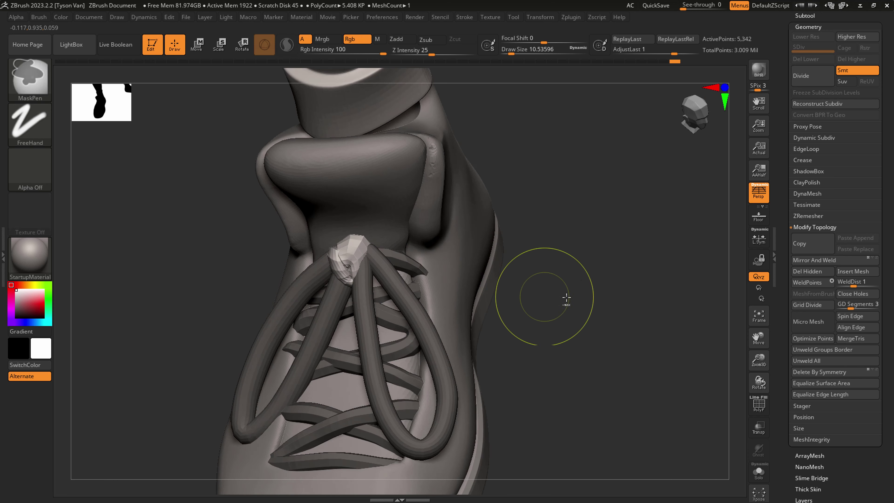
ctrl+drag(559, 290, 501, 300)
- Reshape the second bow loop with Move Topological at draw size 36.93311, pulling its tip and outer strand inward
click(31, 77)
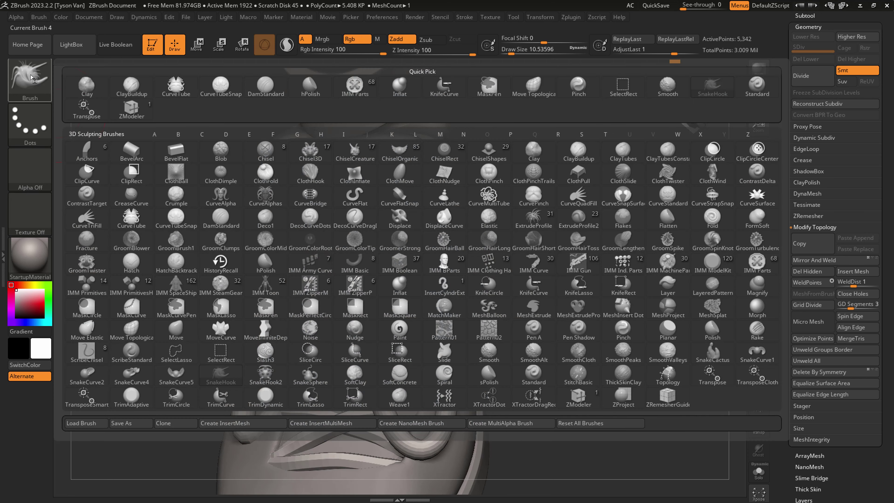
click(554, 92)
key(])
key(])
key(])
drag(249, 418, 255, 403)
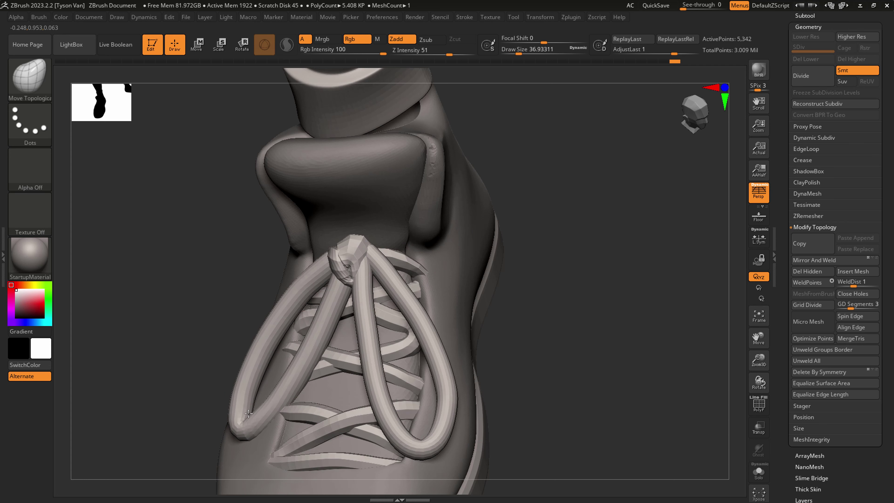
drag(280, 330, 307, 317)
right_drag(310, 318, 417, 338)
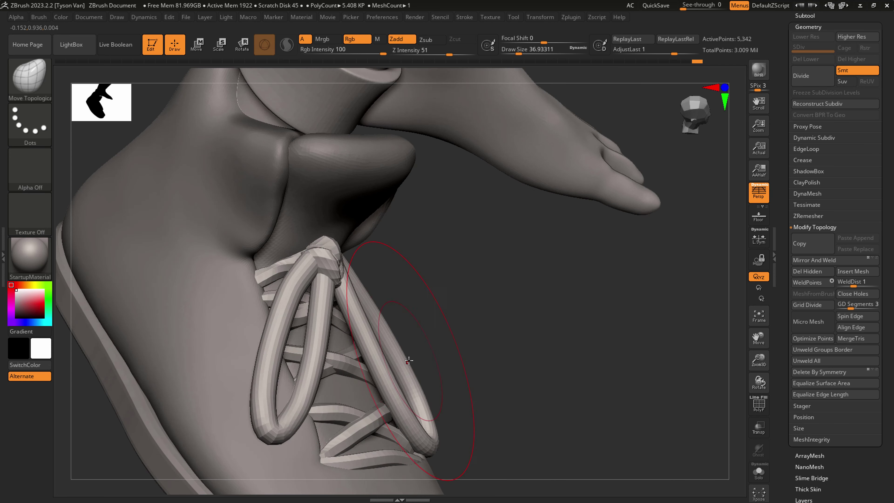
- Bend the first bow loop outward and drape it over the shoe's side with Move Topological at draw size 36.93311
drag(410, 368, 419, 365)
right_drag(511, 408, 420, 430)
drag(420, 429, 407, 391)
right_drag(405, 351, 365, 403)
drag(372, 419, 382, 403)
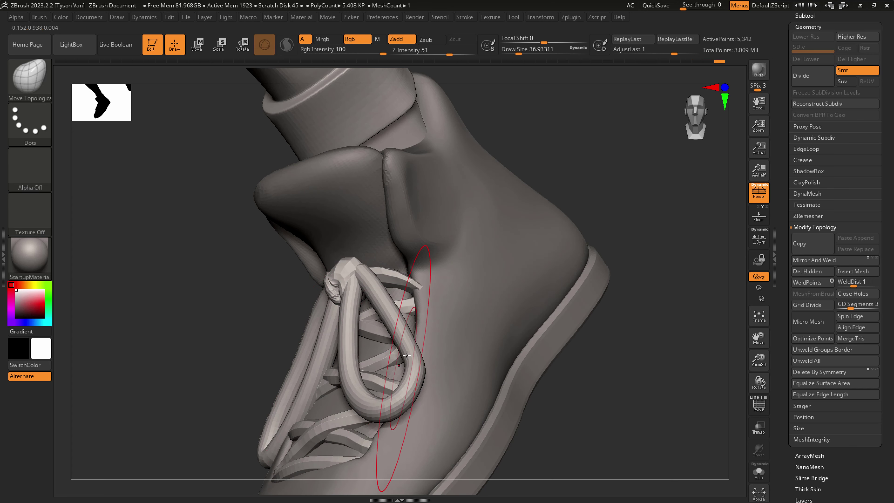
drag(406, 370, 413, 363)
right_drag(398, 314, 352, 335)
mouse_move(377, 374)
mouse_down()
mouse_move(388, 366)
mouse_move(380, 347)
mouse_up()
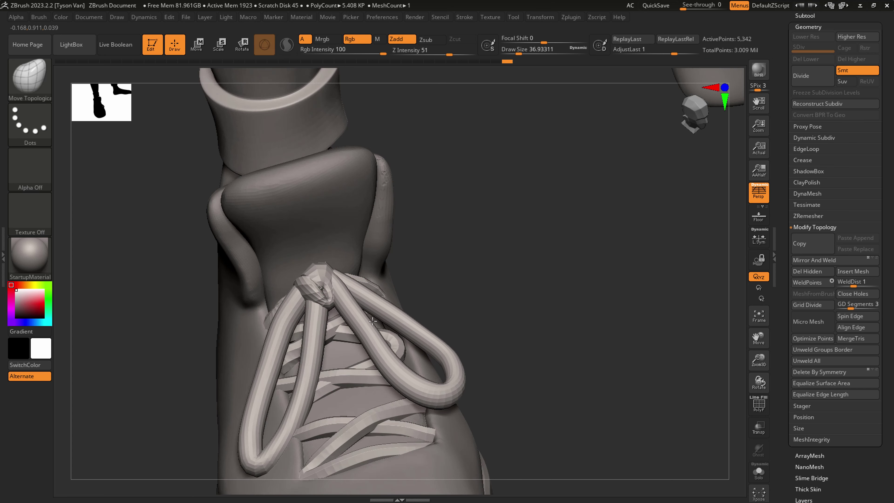
drag(352, 318, 357, 313)
mouse_move(221, 301)
right_down()
mouse_move(210, 299)
mouse_move(211, 225)
right_up()
right_drag(426, 289, 346, 296)
ctrl+right_drag(337, 348, 461, 465)
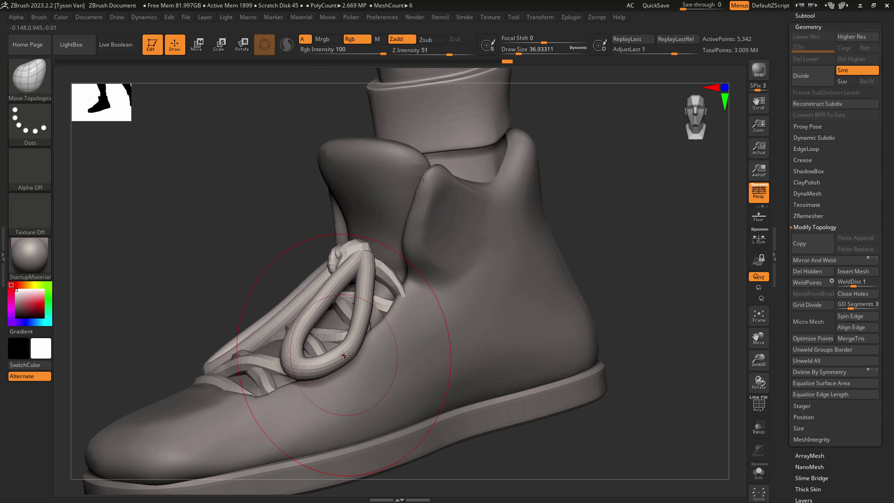
- Isolate the two bow loops by hiding the knot and the crossed laces
mouse_move(343, 352)
right_down()
mouse_move(387, 354)
mouse_move(359, 352)
right_up()
ctrl+shift+click(340, 352)
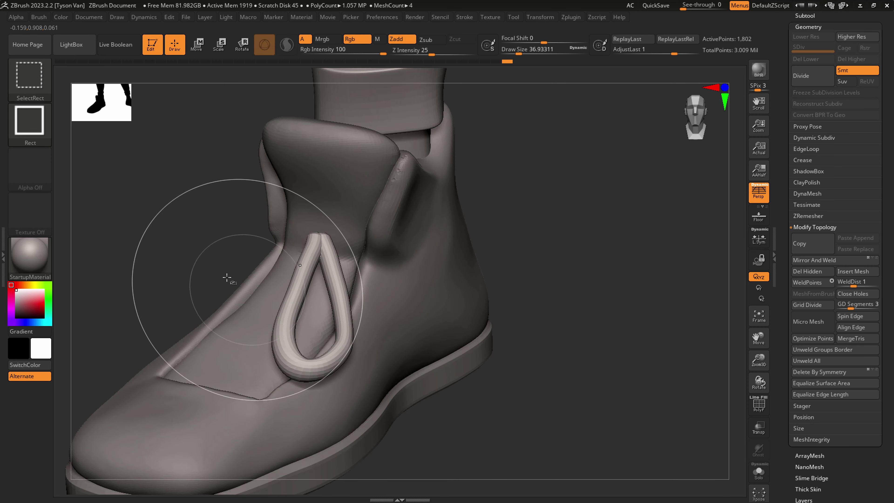
ctrl+shift+drag(171, 267, 208, 231)
ctrl+shift+click(248, 287)
ctrl+shift+drag(197, 271, 223, 232)
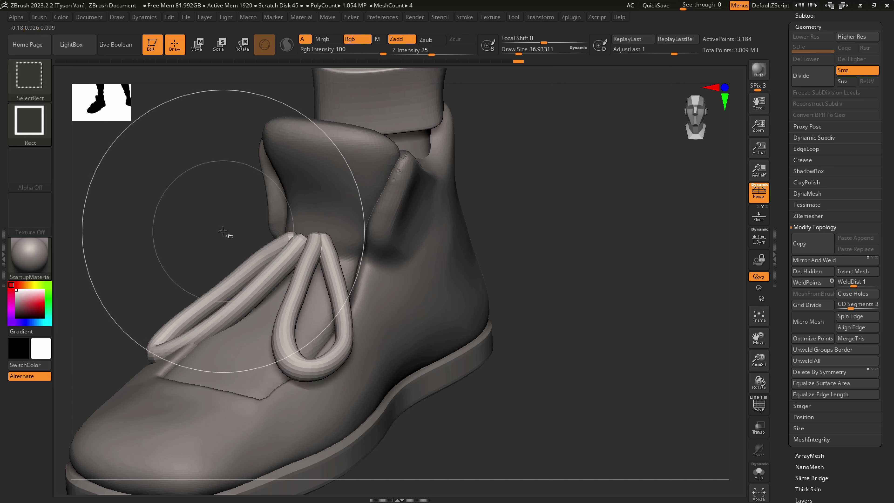
- Flatten the outward-facing surface of the first bow loop with hPolish at draw size 11.69084
key(b)
key(h)
key(p)
key(s)
drag(309, 277, 302, 278)
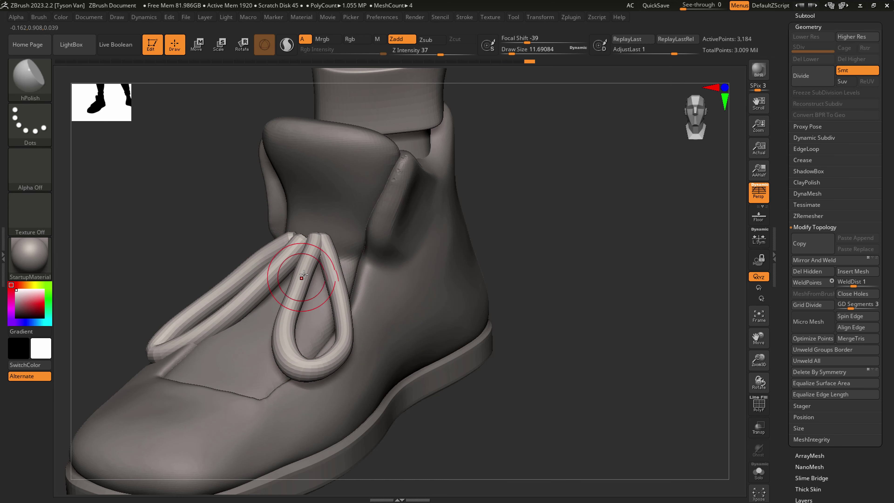
drag(283, 353, 321, 361)
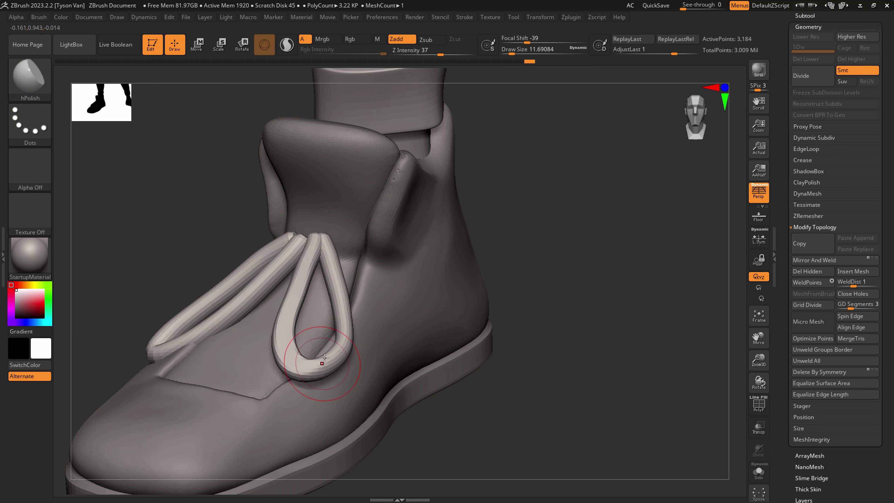
right_drag(319, 355, 318, 383)
drag(287, 363, 308, 380)
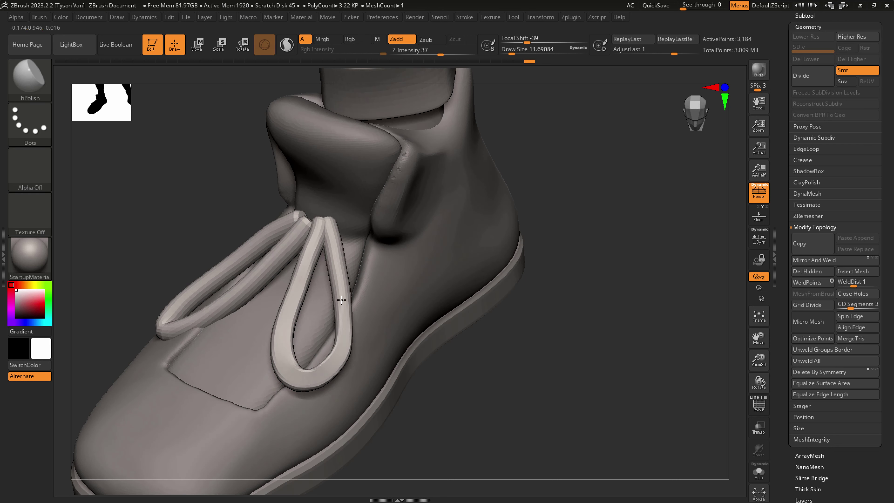
drag(341, 299, 338, 247)
- Flatten both strands and the tip of the second bow loop with hPolish at draw size 11.69084
right_drag(338, 247, 373, 279)
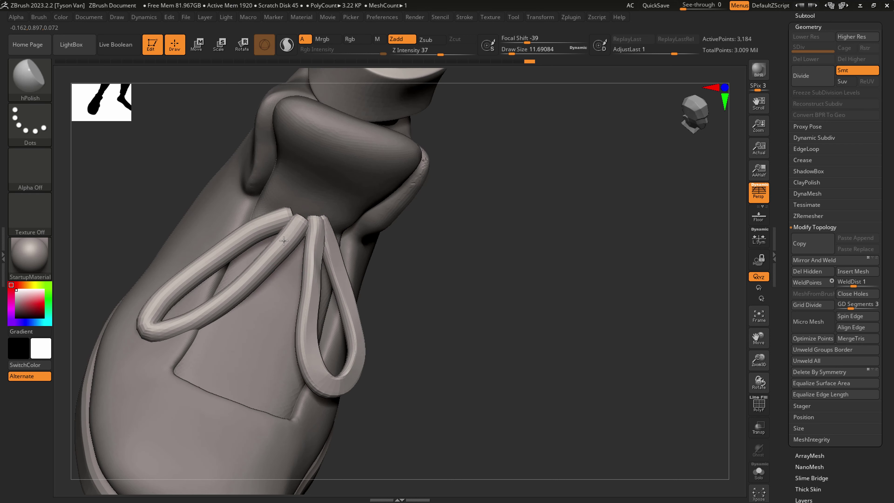
mouse_move(285, 241)
mouse_down()
mouse_move(226, 297)
mouse_move(152, 325)
mouse_up()
mouse_move(196, 290)
right_down()
mouse_move(222, 308)
mouse_move(266, 252)
right_up()
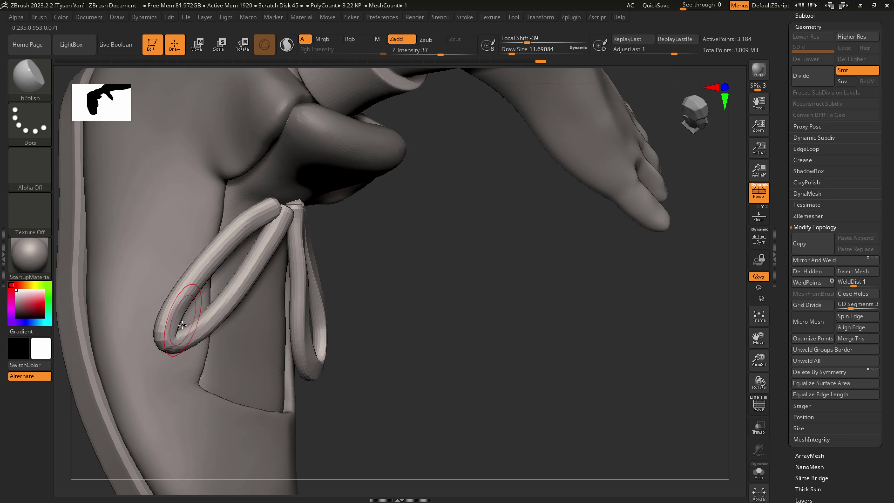
drag(182, 324, 225, 244)
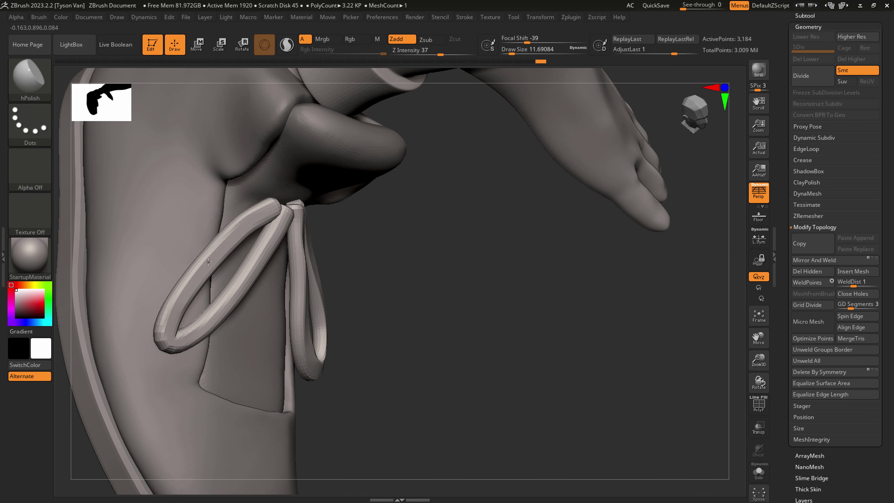
right_drag(226, 280, 239, 292)
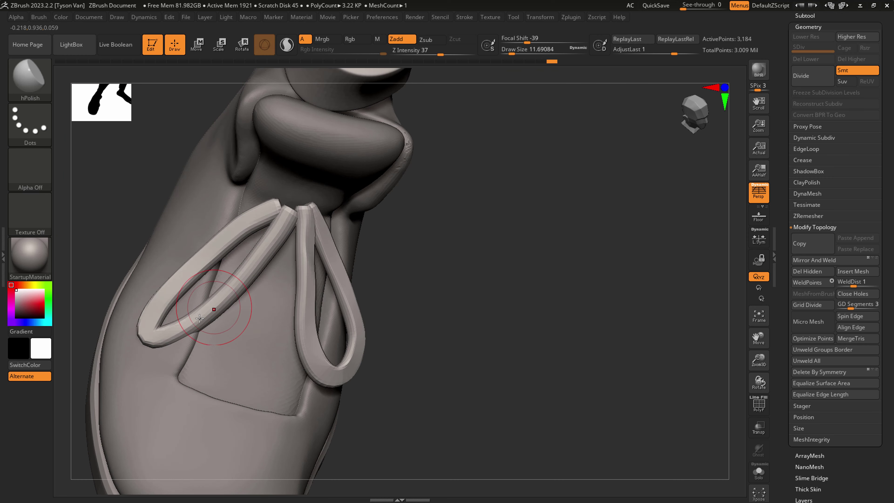
drag(278, 231, 255, 257)
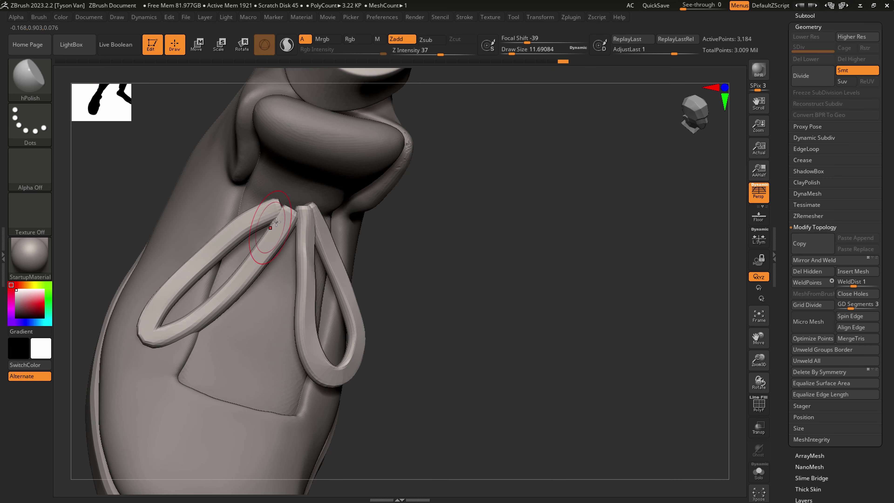
- Unhide the knot and crossed laces, and polish the lower bend of the first bow loop with hPolish
ctrl+shift+click(413, 296)
right_drag(405, 298, 352, 269)
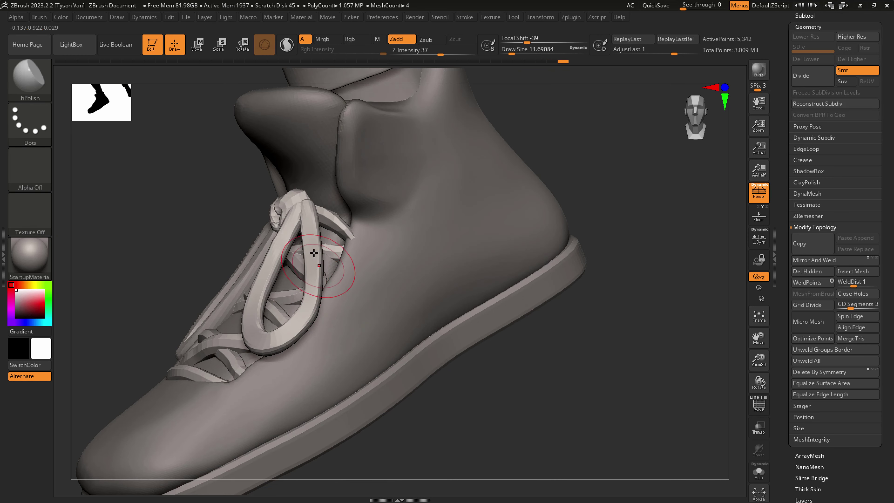
drag(251, 316, 252, 338)
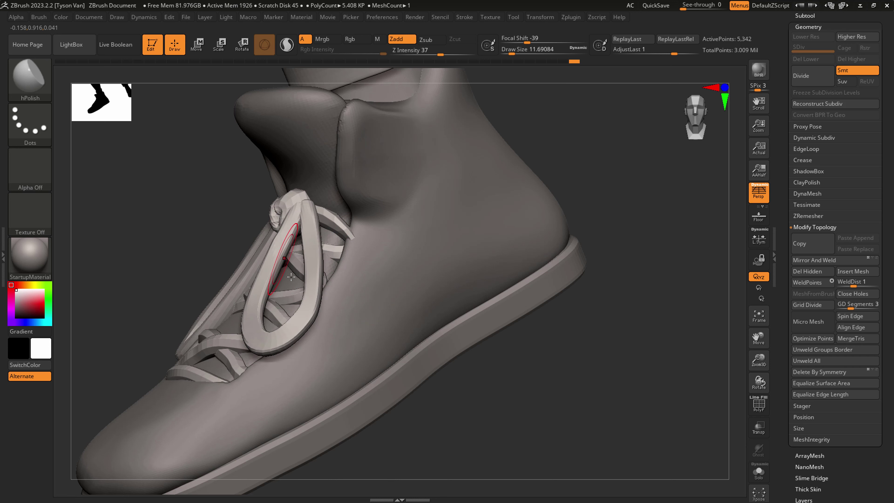
- Reshape the first bow loop with Move Topological at draw size 59.2057 so it drapes along the side of the shoe
right_drag(291, 277, 300, 288)
click(24, 84)
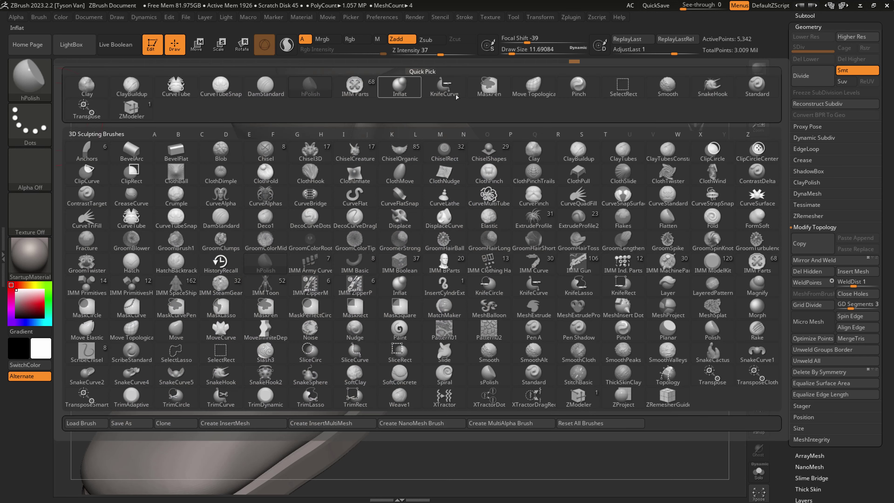
click(539, 91)
key(s)
drag(309, 346, 354, 344)
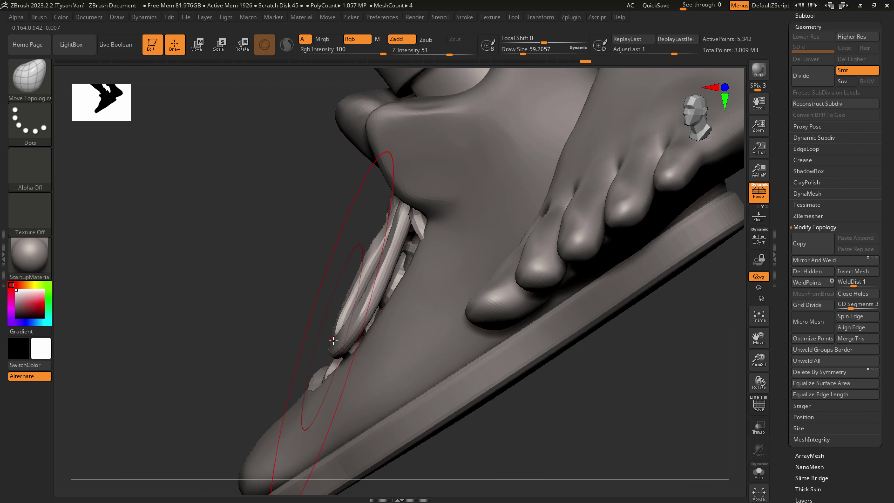
drag(366, 352, 387, 335)
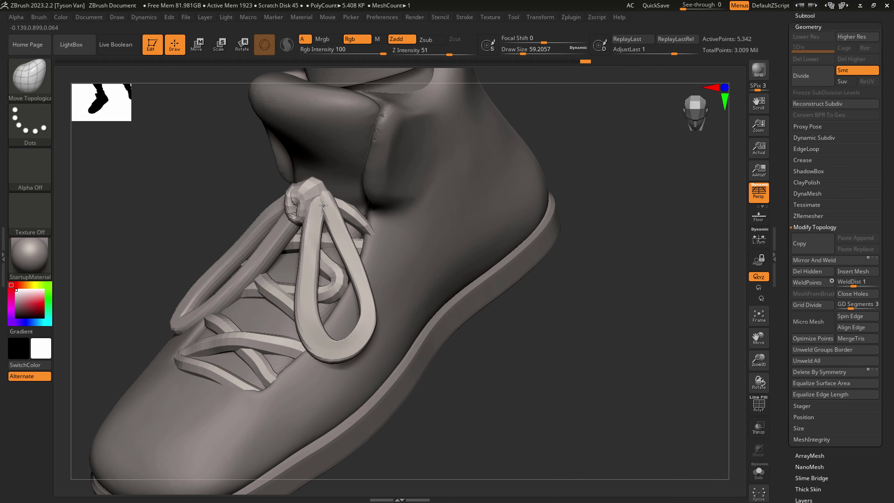
drag(338, 303, 359, 265)
- Adjust the drape and width of both bow loops with Move Topological, reducing the draw size to 46.17211
right_drag(359, 265, 383, 271)
drag(199, 296, 182, 251)
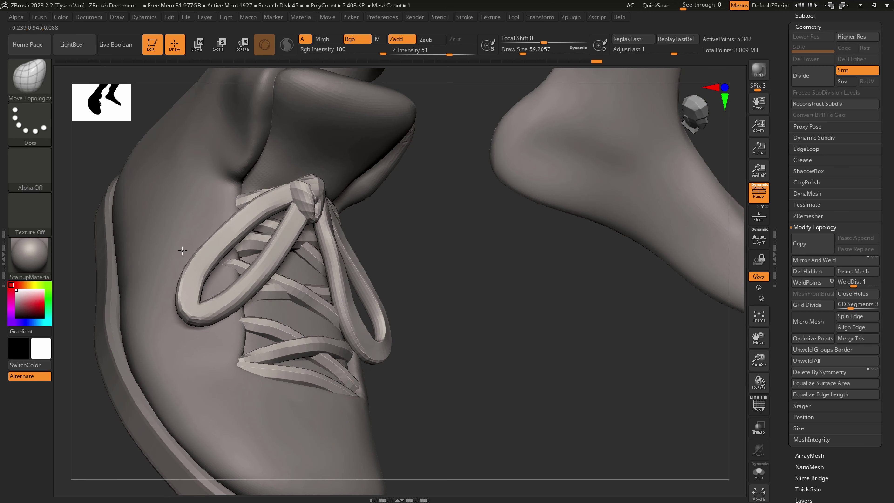
right_drag(182, 250, 222, 245)
mouse_move(211, 262)
mouse_down()
mouse_move(190, 266)
mouse_move(195, 257)
mouse_up()
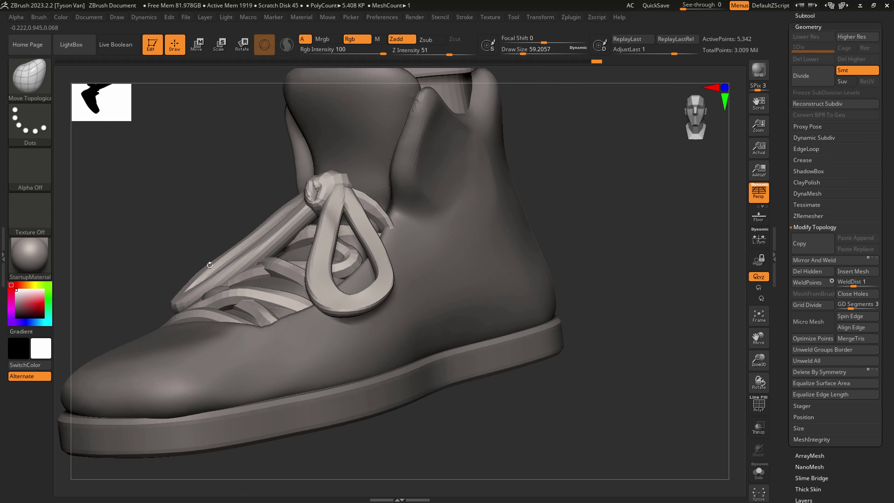
key(bracketleft)
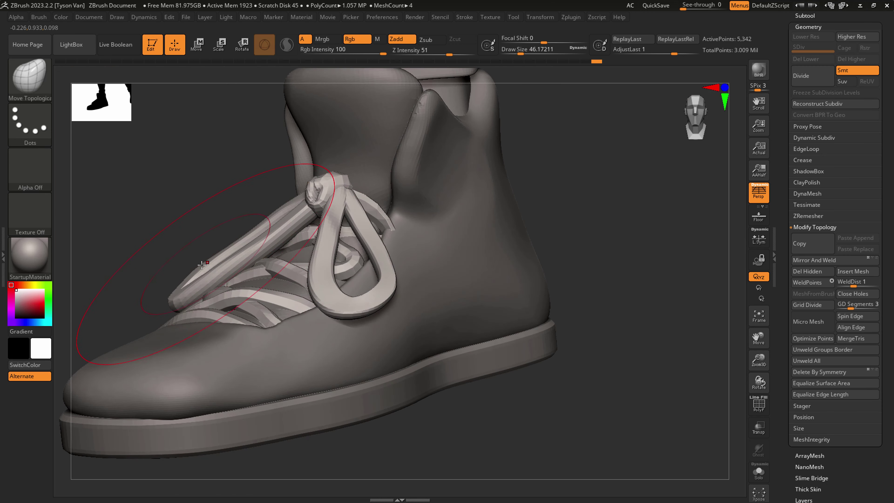
drag(223, 271, 229, 266)
right_drag(229, 266, 276, 272)
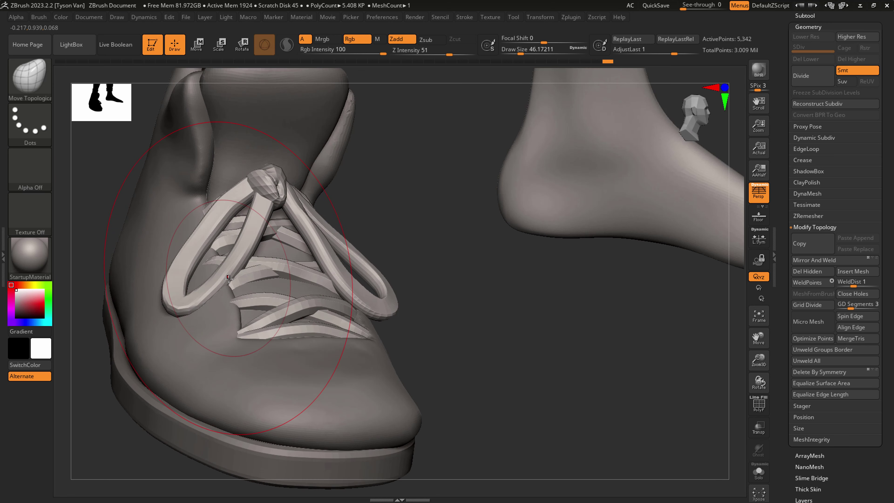
right_drag(206, 296, 243, 282)
drag(235, 286, 244, 271)
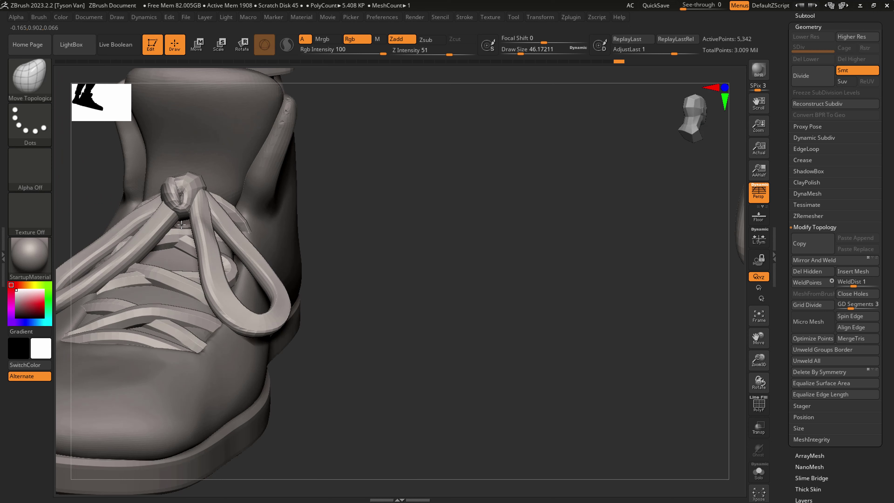
- Fine-tune the bow's shape from the front of the shoe with Move Topological at draw size 25.05439
right_drag(181, 225, 272, 281)
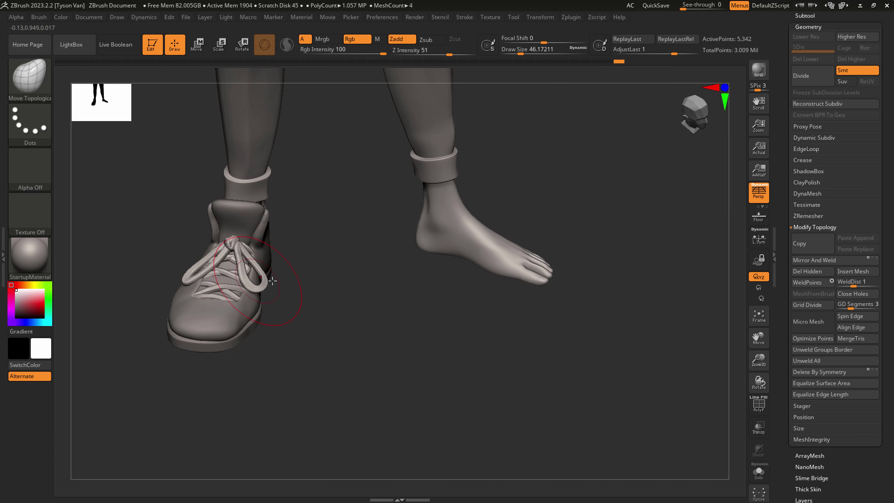
drag(216, 266, 254, 278)
key(s)
click(252, 279)
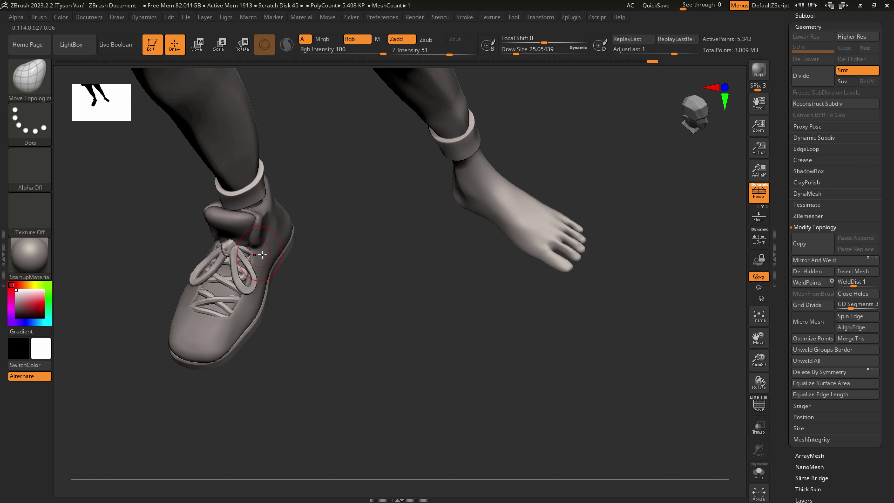
- Make the shoe the active subtool and set the masking brush to MaskLasso
mouse_move(262, 255)
right_down()
mouse_move(191, 252)
mouse_move(287, 207)
mouse_move(295, 363)
mouse_move(281, 377)
mouse_move(275, 361)
right_up()
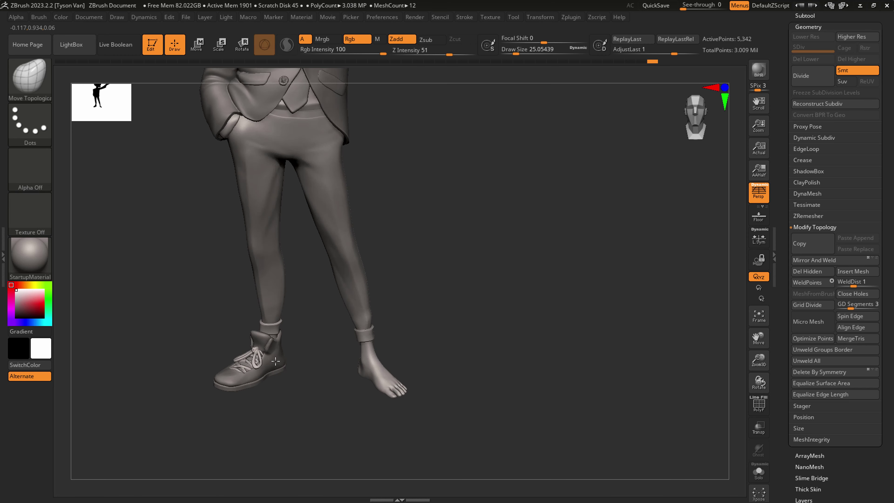
alt+click(275, 361)
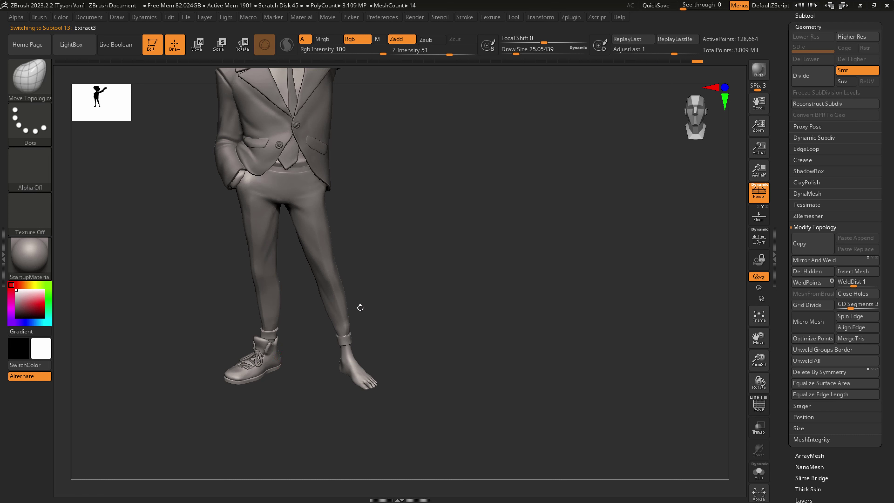
right_drag(280, 379, 467, 494)
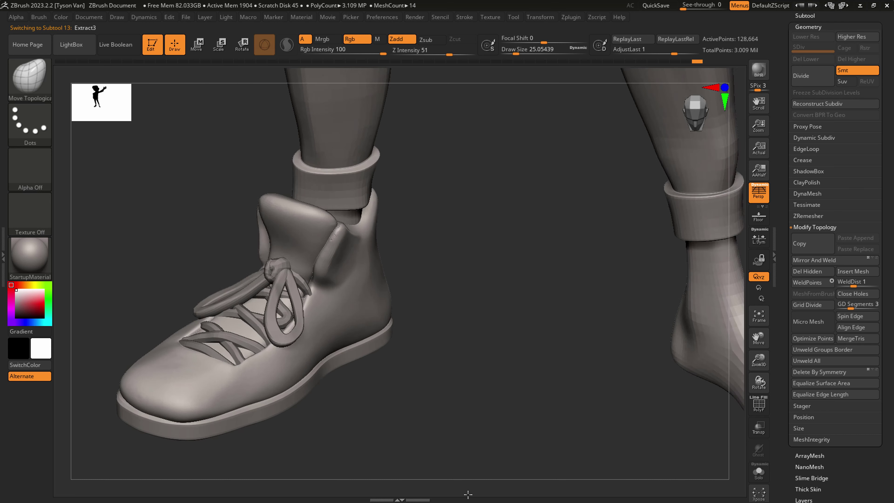
drag(218, 348, 217, 366)
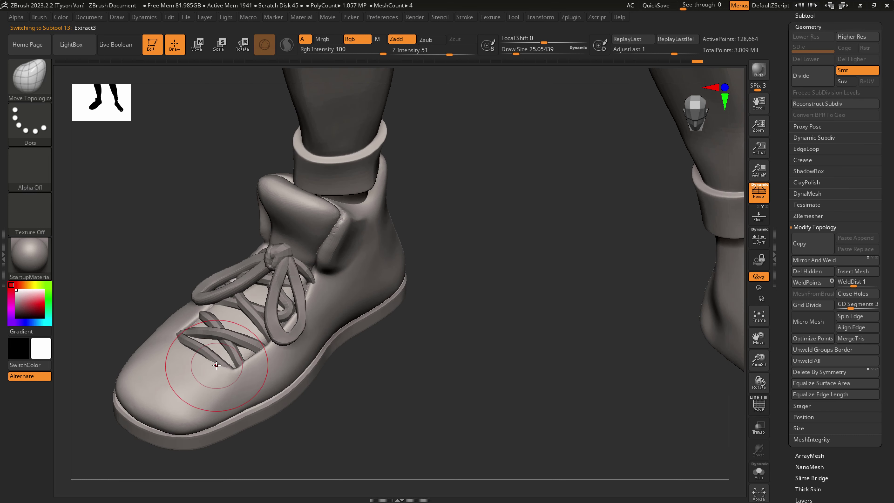
right_drag(172, 371, 175, 387)
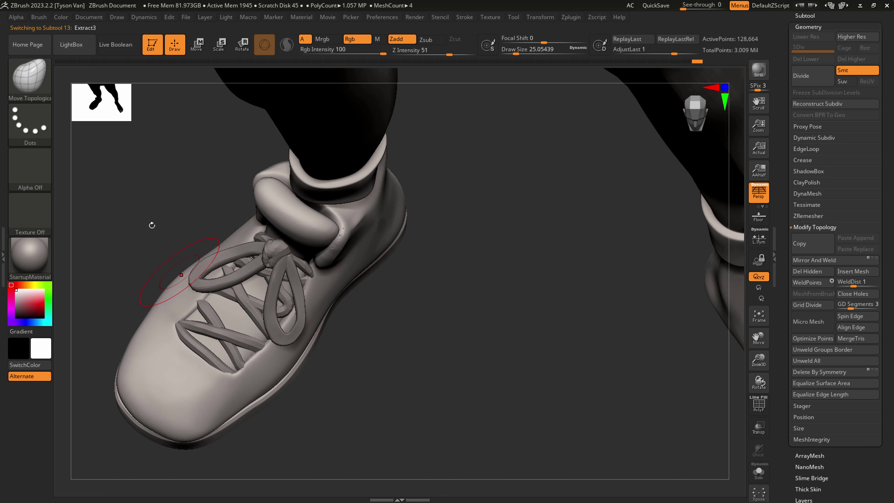
ctrl+click(37, 75)
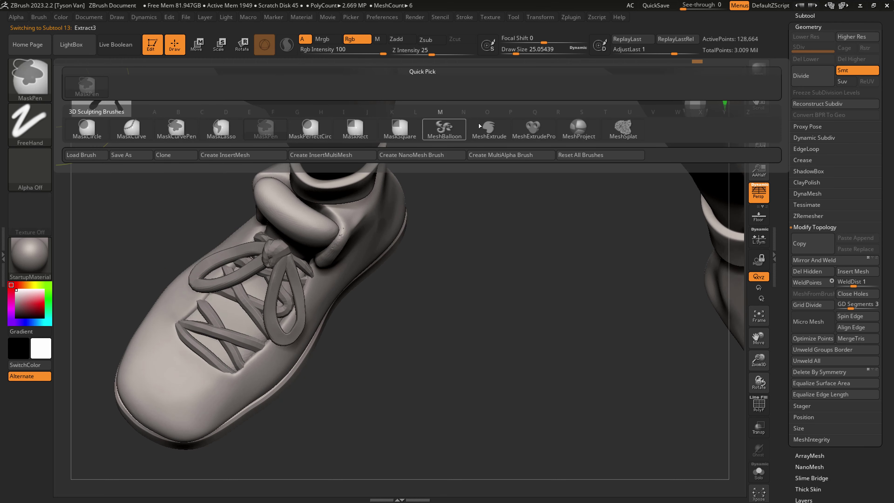
ctrl+click(223, 129)
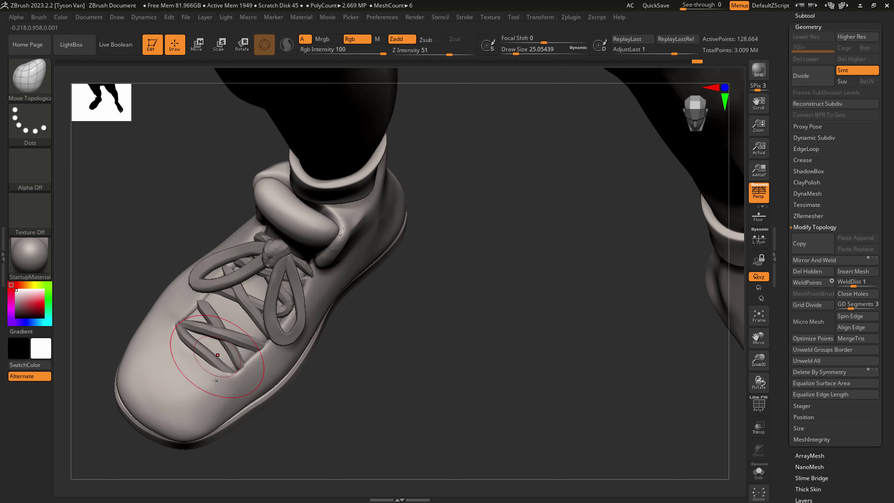
right_drag(228, 377, 215, 440)
mouse_move(261, 420)
ctrl+mouse_down()
mouse_move(212, 472)
mouse_move(84, 380)
mouse_move(111, 268)
ctrl+mouse_up()
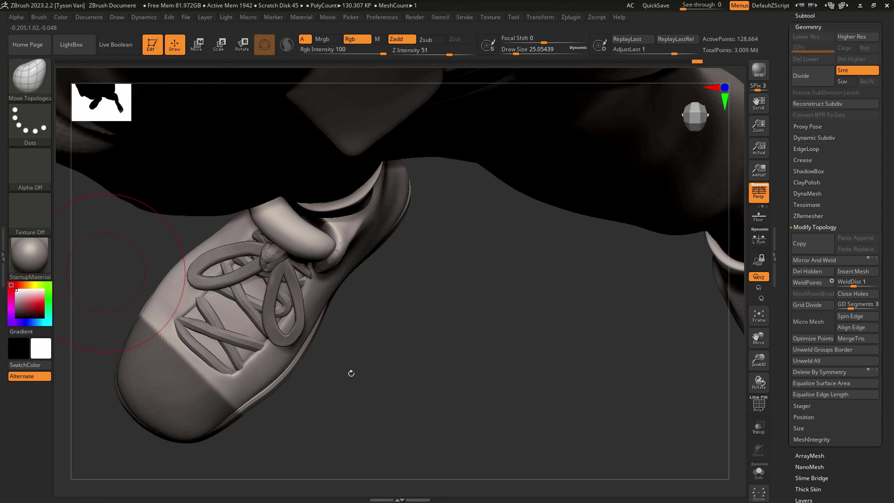
right_drag(351, 373, 354, 317)
mouse_move(383, 436)
ctrl+mouse_down()
mouse_move(412, 402)
mouse_move(315, 389)
ctrl+mouse_up()
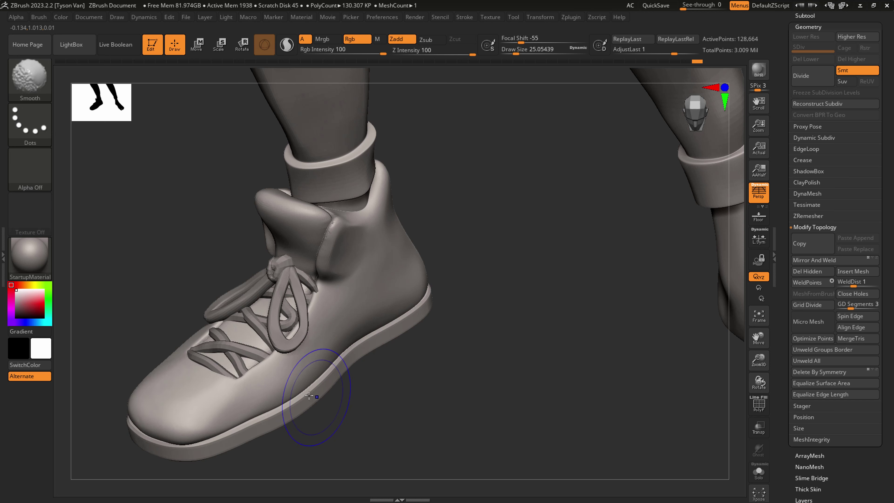
- Show the polygroups, isolate the shoe's upper, and mask its toe area straight across below the laces
key(shift+f)
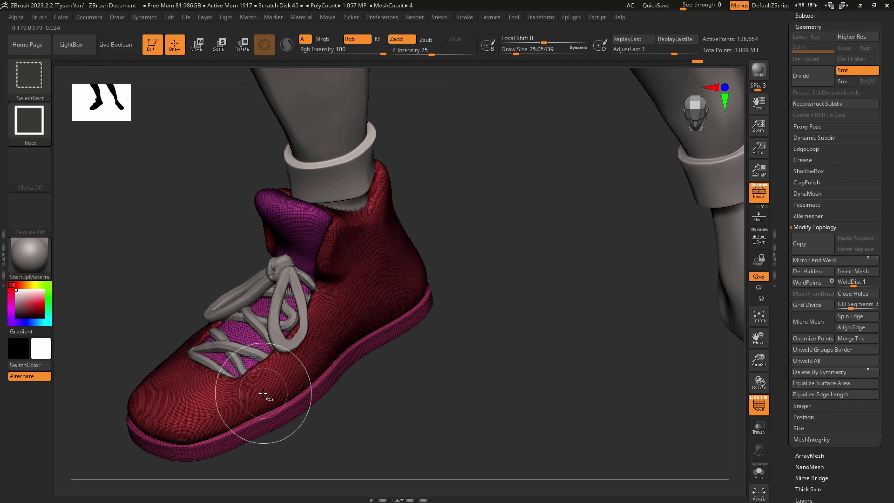
ctrl+shift+click(268, 395)
mouse_move(270, 433)
mouse_down()
mouse_move(266, 452)
mouse_move(252, 429)
mouse_move(225, 476)
mouse_move(81, 401)
mouse_move(114, 304)
mouse_up()
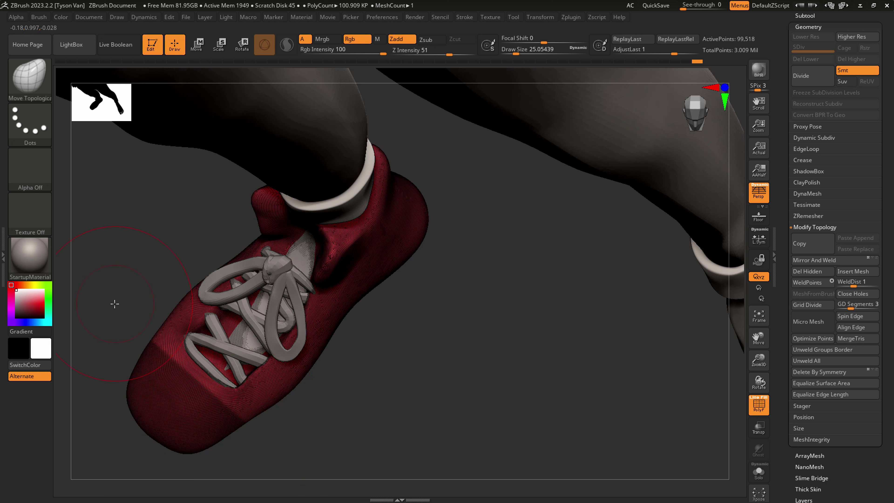
- Extract the masked toe area as a separate toe cap subtool with a thickness of 0.00458 and accept it
scroll(845, 241, up, 5)
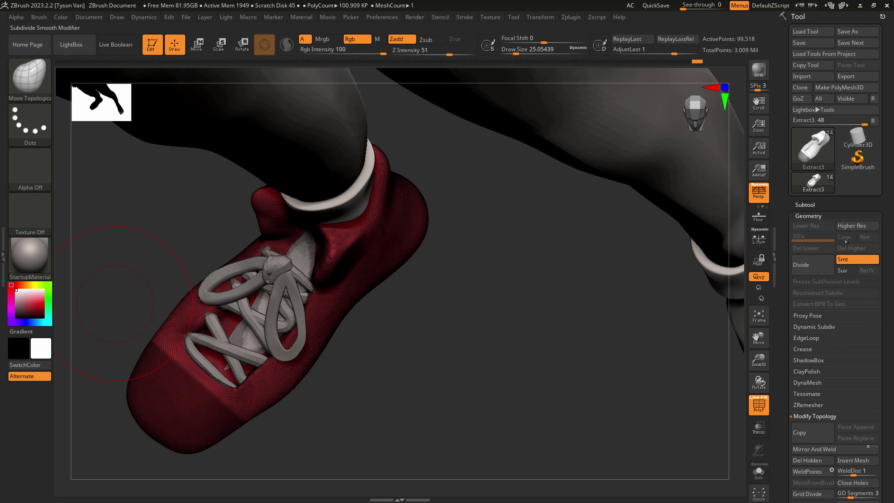
click(806, 204)
scroll(811, 317, down, 3)
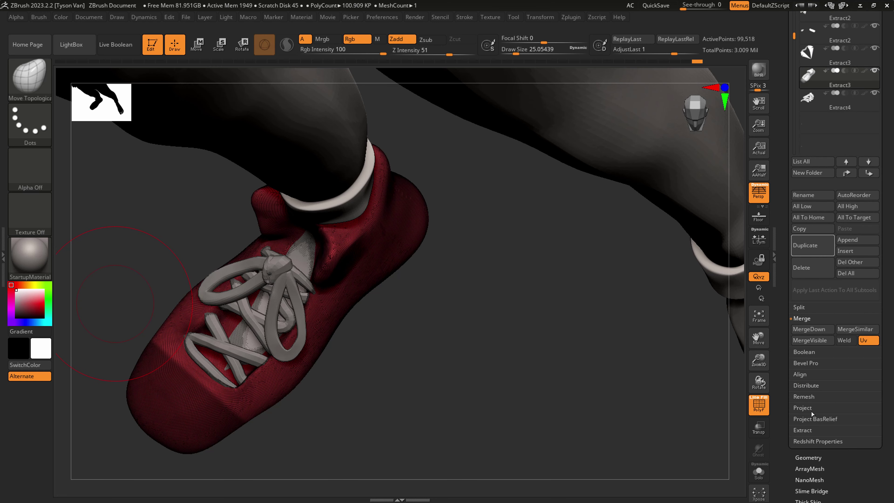
click(808, 430)
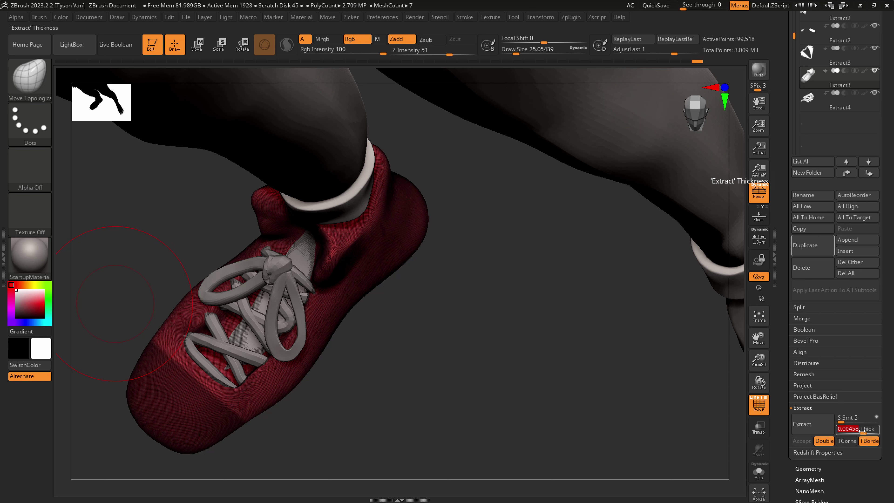
click(816, 424)
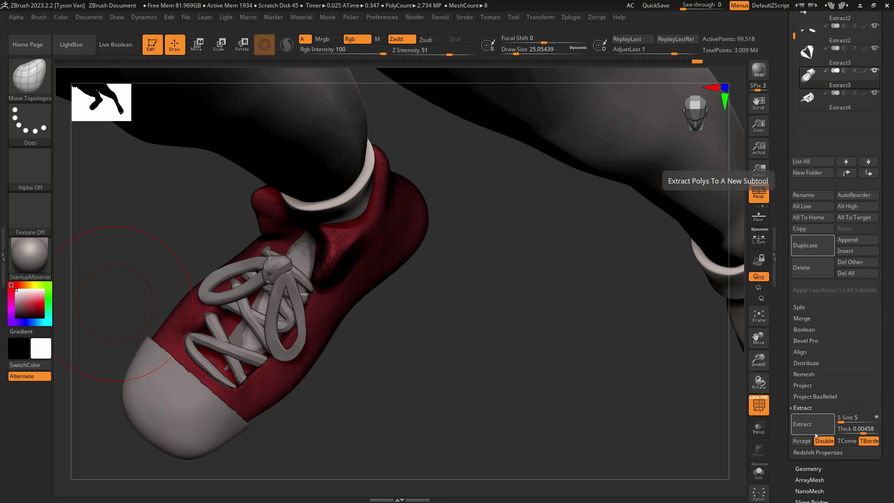
click(802, 441)
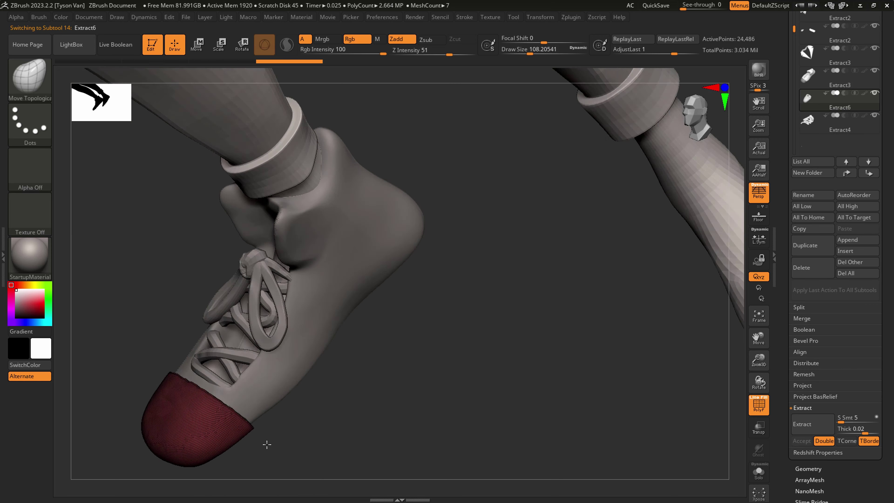
- Unhide the shoe's tongue and sole, and reselect the toe cap with the draw size at 26.8692
drag(267, 444, 290, 448)
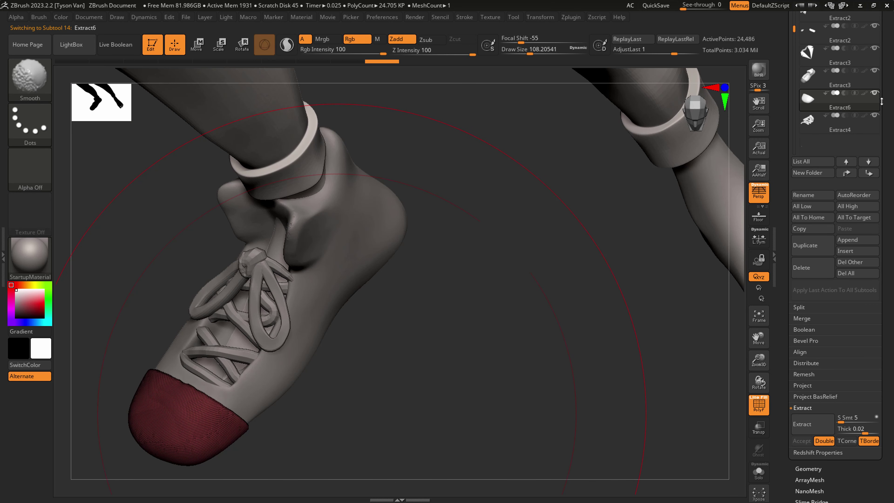
shift+click(875, 94)
shift+click(876, 94)
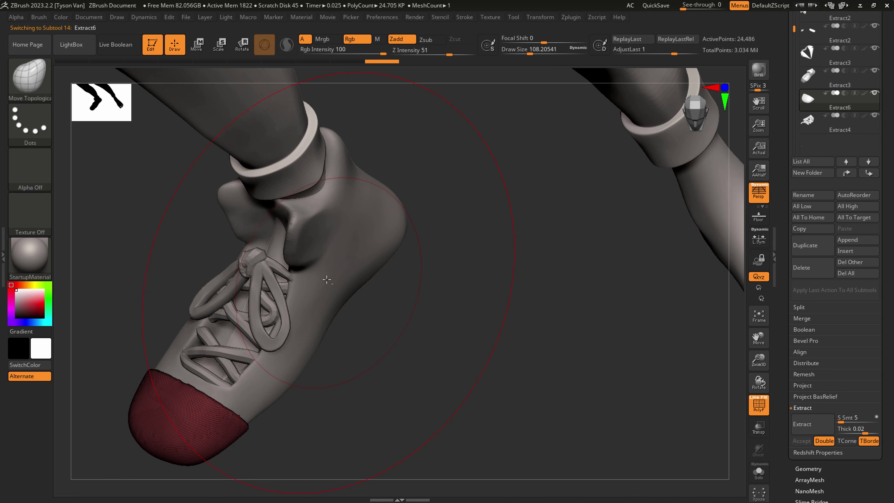
alt+click(359, 235)
key(s)
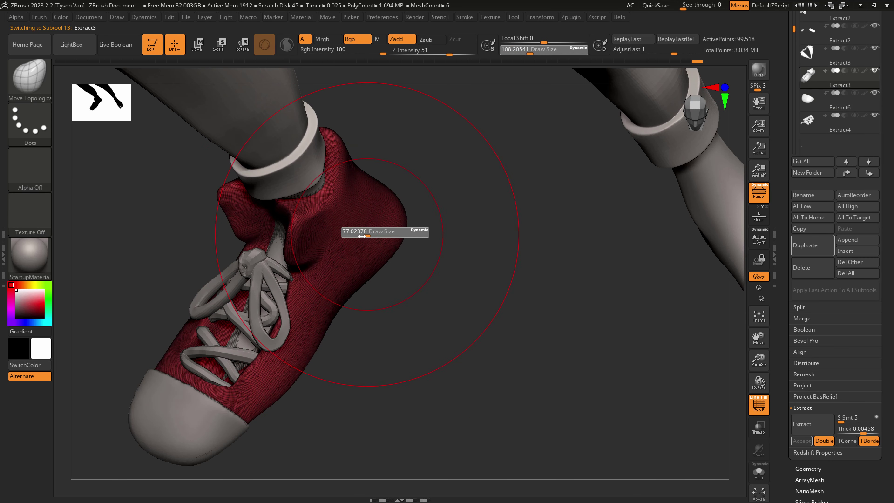
drag(429, 305, 251, 394)
alt+click(224, 412)
drag(267, 429, 281, 393)
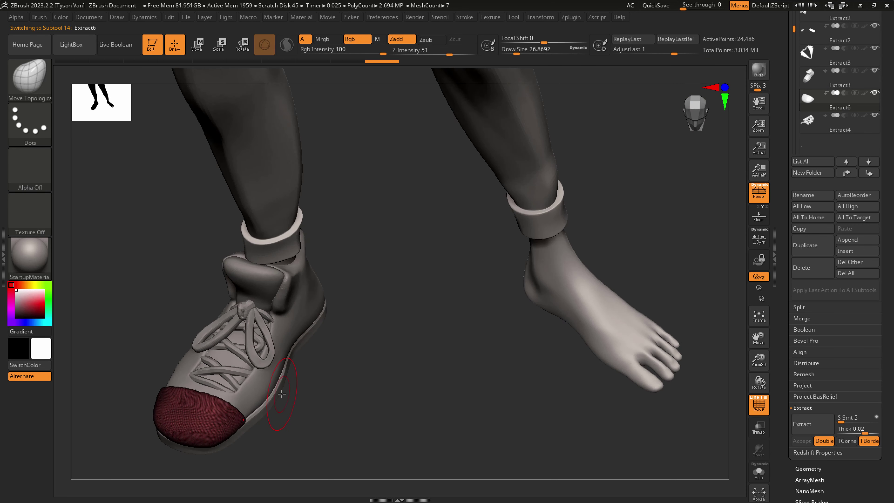
- Scale the toe cap down uniformly to about 0.95 with the gizmo and return to draw mode
click(215, 47)
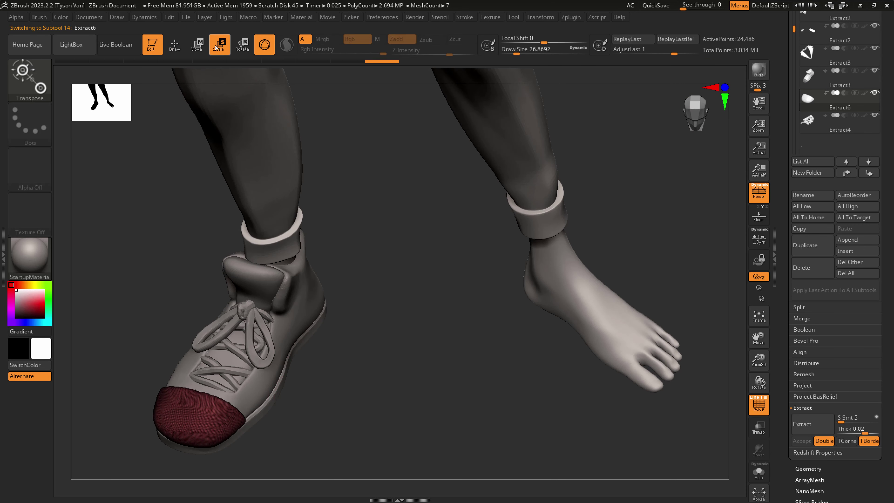
click(263, 48)
drag(201, 403, 175, 444)
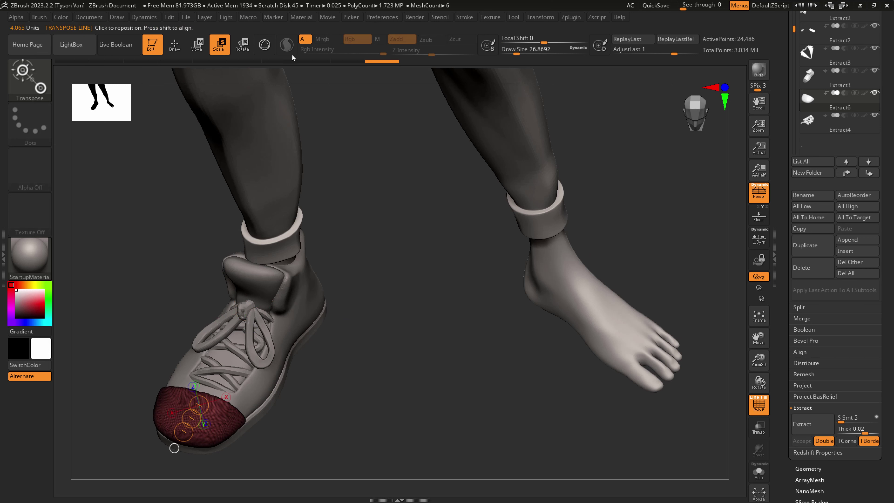
click(264, 45)
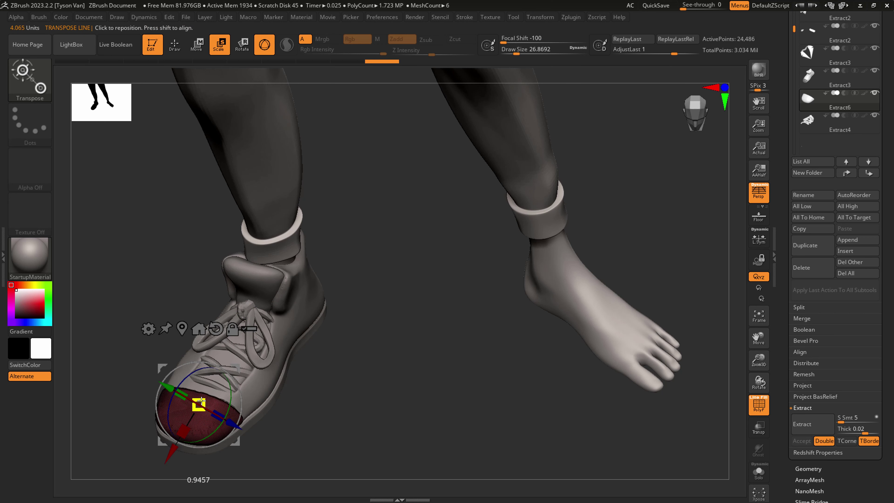
key(q)
- Hide the polygroup wireframe and check the fitted toe cap from several angles against the character's legs
drag(289, 389, 296, 367)
key(shift+f)
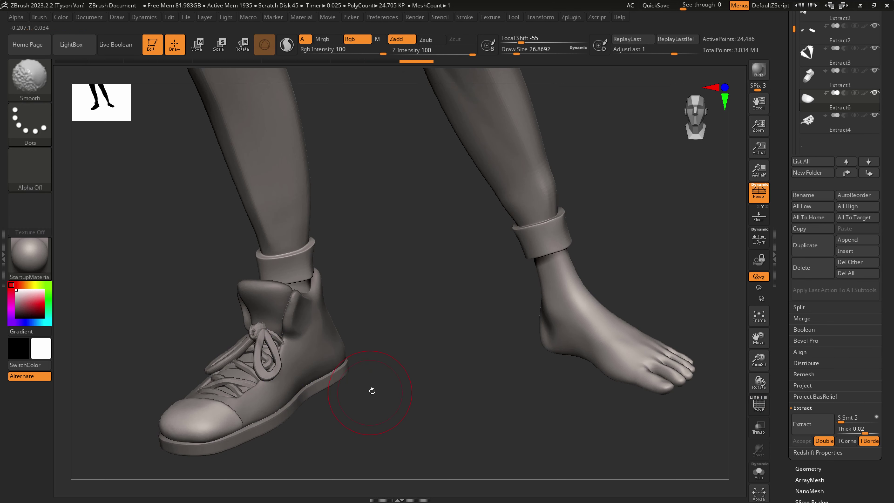
mouse_move(372, 390)
alt+mouse_down()
mouse_move(293, 386)
mouse_move(310, 402)
mouse_move(385, 403)
mouse_move(271, 421)
mouse_move(355, 457)
mouse_move(265, 455)
mouse_move(217, 430)
alt+mouse_up()
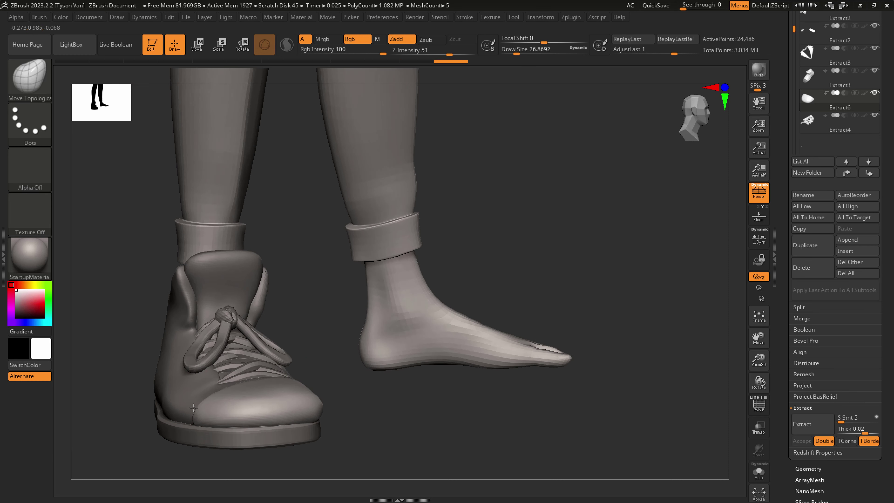
mouse_move(366, 435)
alt+mouse_down()
mouse_move(317, 408)
mouse_move(270, 404)
mouse_move(344, 454)
alt+mouse_up()
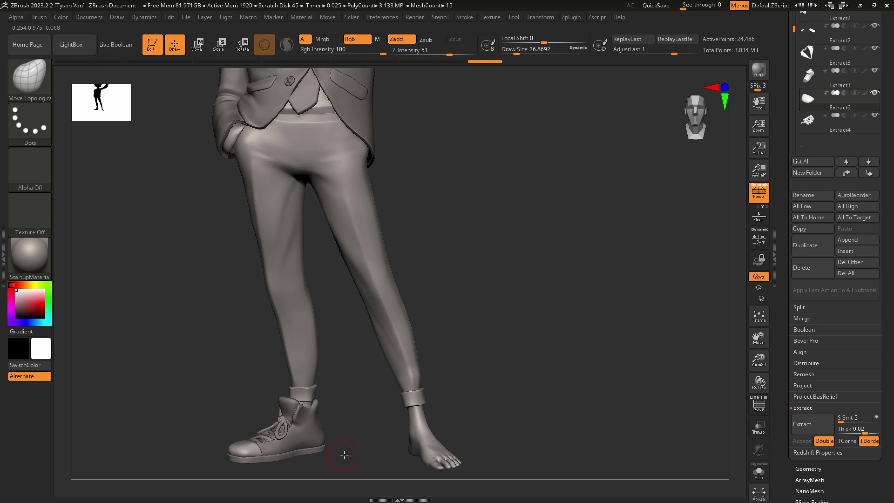
- Merge the toe cap and the laces down into the shoe's upper subtool, accepting the non-undoable merges
click(828, 85)
key(ctrl)
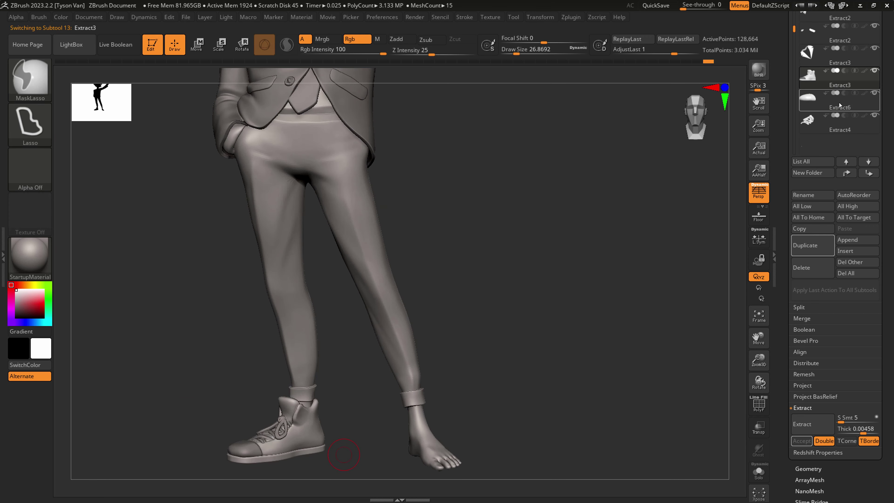
click(844, 107)
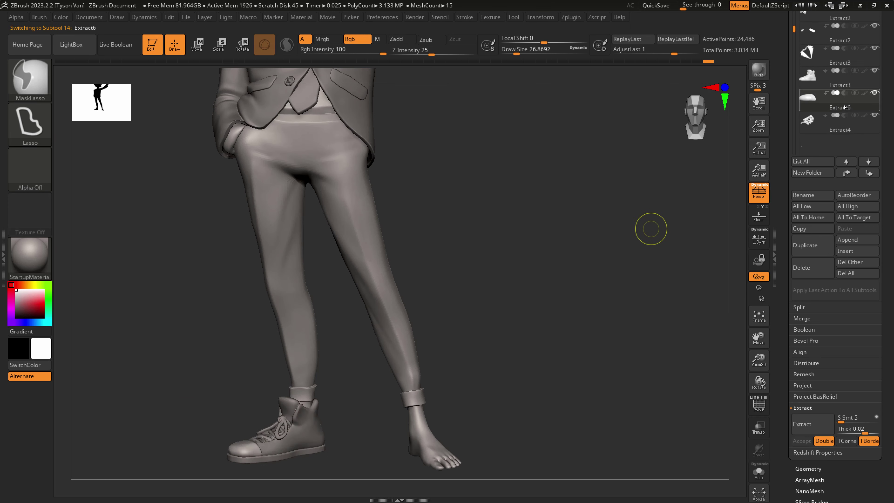
click(832, 131)
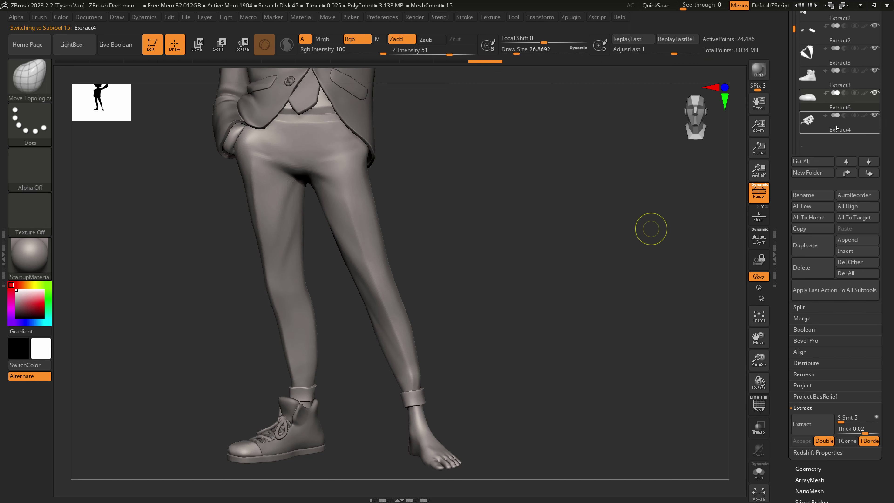
click(840, 79)
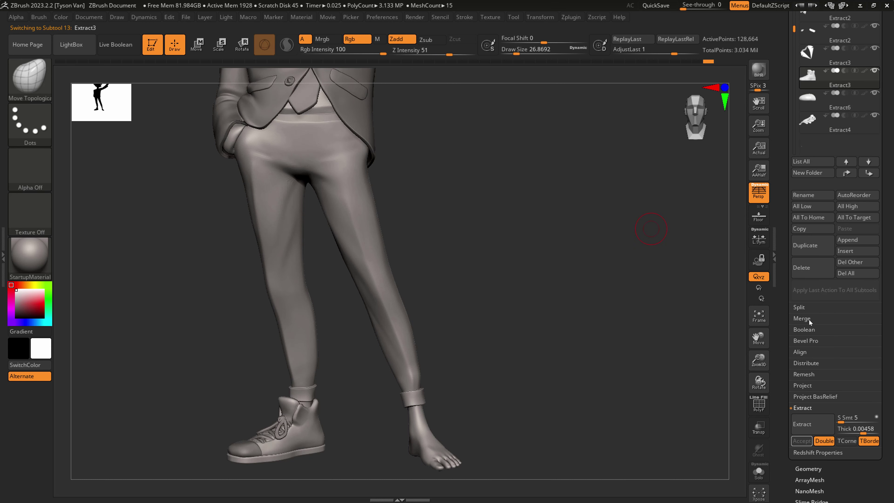
click(802, 318)
click(807, 329)
click(727, 350)
click(800, 334)
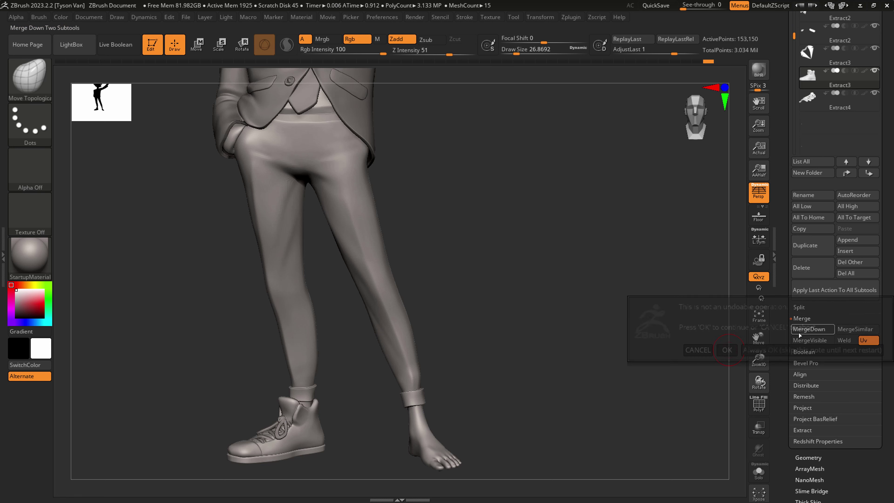
click(728, 349)
- Duplicate the merged shoe subtool and mirror the copy to the character's other side
alt+drag(482, 382, 455, 393)
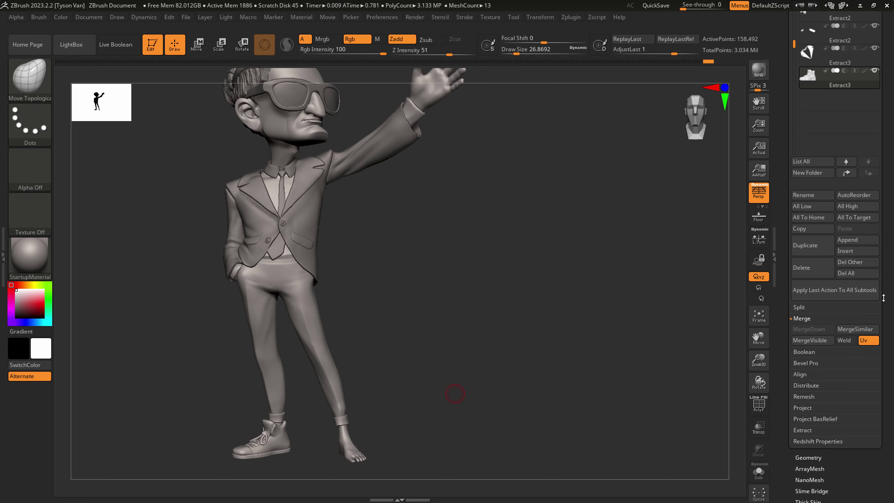
click(809, 250)
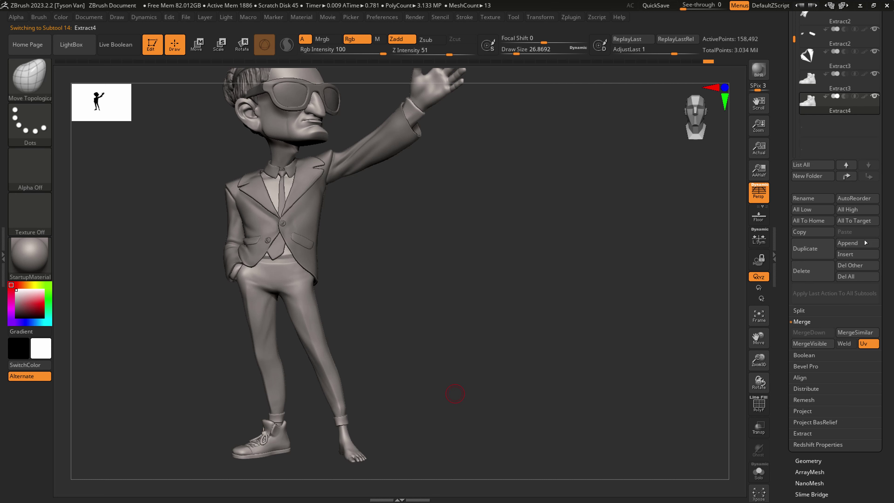
scroll(817, 336, down, 5)
click(817, 337)
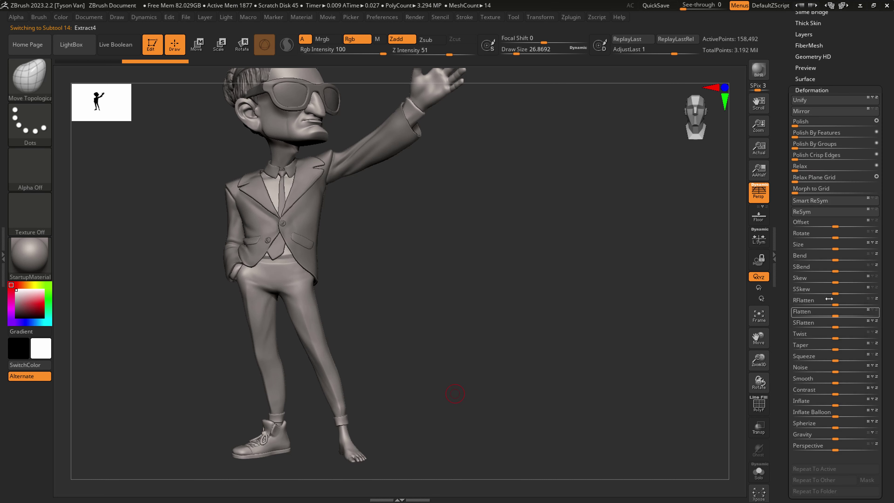
click(863, 111)
- Center the gizmo on the mirrored shoe, move and rotate it onto the bare foot, and return to draw mode
key(e)
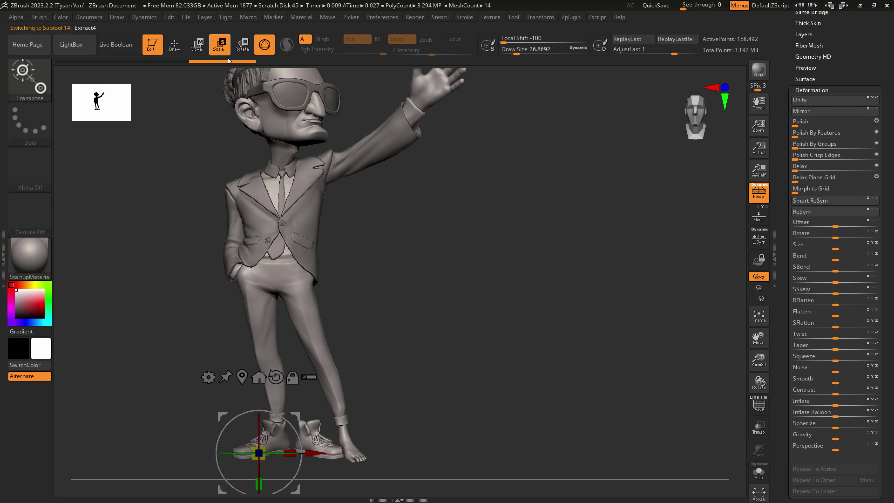
click(244, 377)
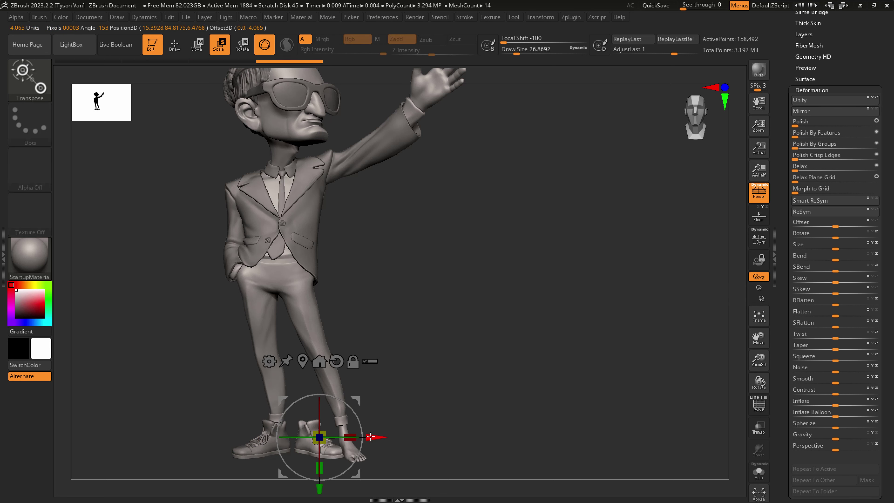
drag(371, 437, 400, 437)
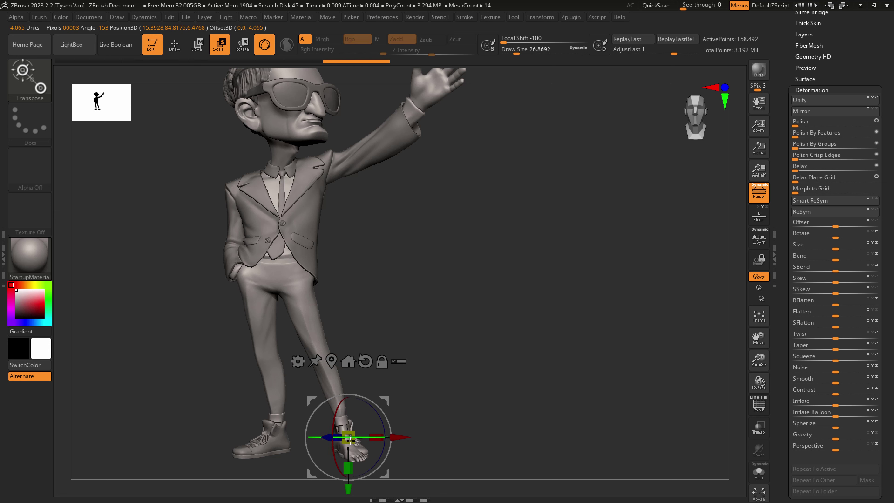
right_drag(356, 432, 299, 431)
drag(388, 399, 363, 402)
key(ctrl+shift+z)
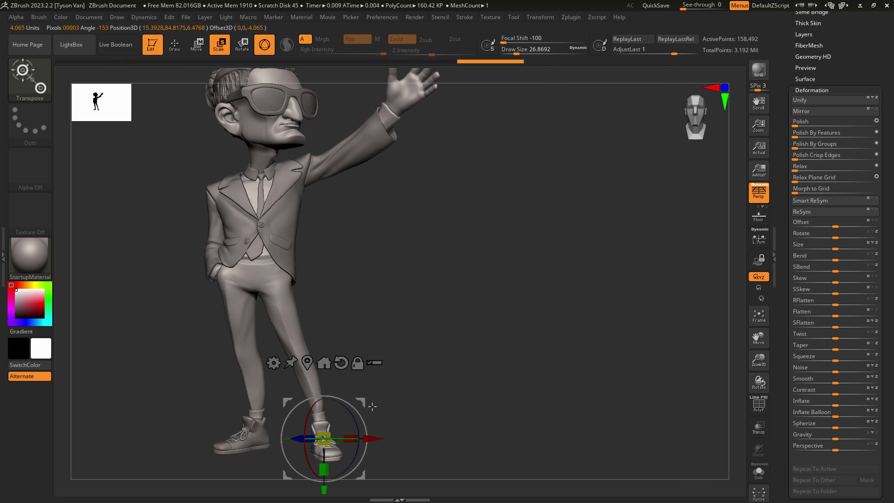
key(ctrl+shift+z)
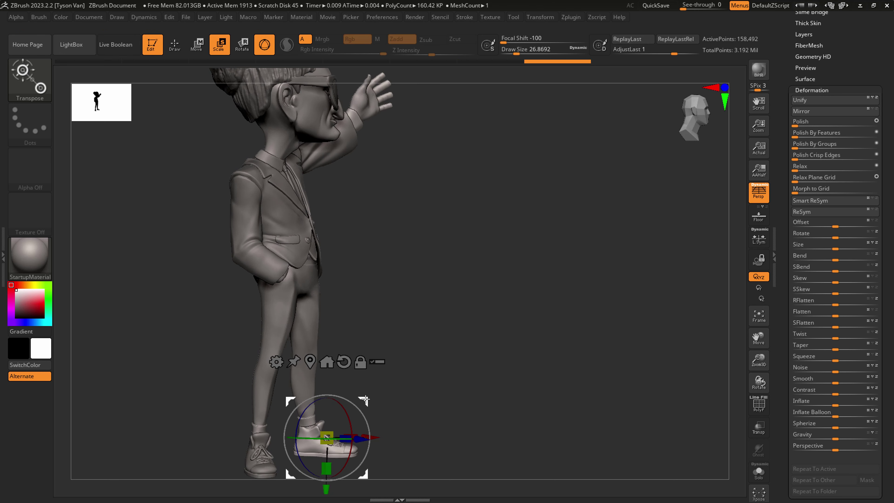
key(ctrl+shift+z)
key(ctrl+shift+z)
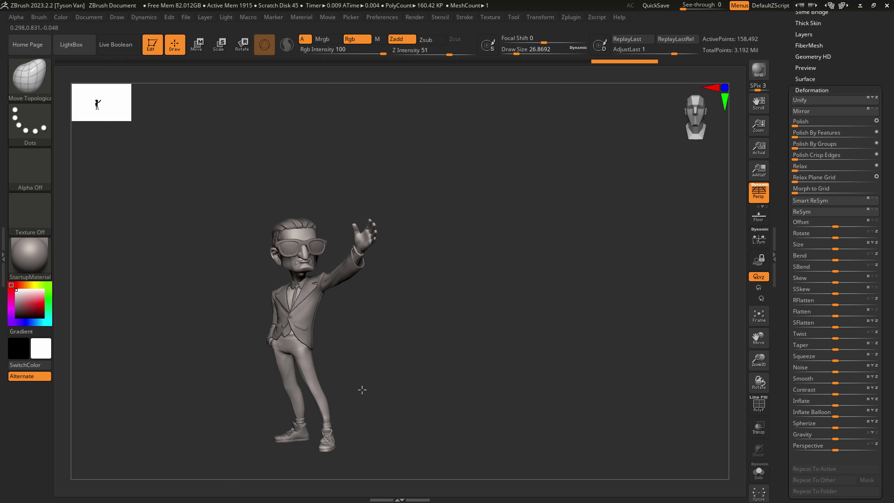
mouse_move(431, 386)
alt+mouse_down()
mouse_move(470, 380)
mouse_move(406, 420)
mouse_move(390, 413)
alt+mouse_up()
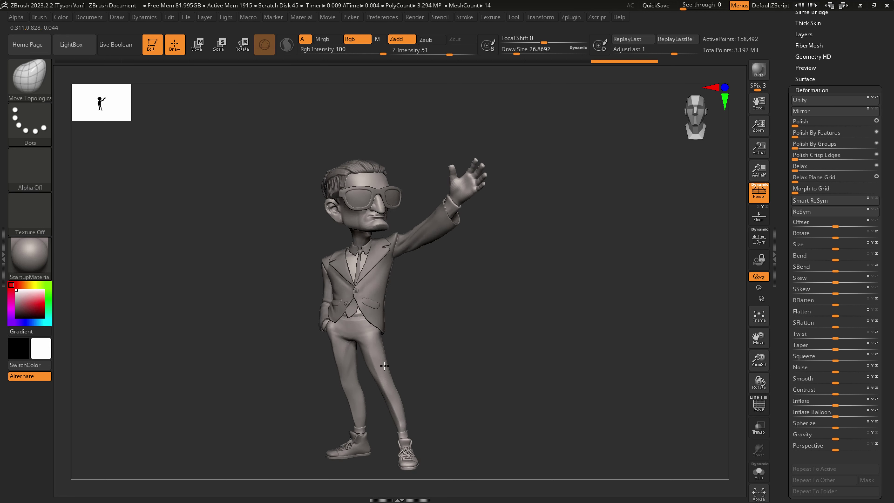
- Select the body subtool, show it in Solo, and prepare the SnakeHook brush at draw size 41.42062 for the raised hand
alt+click(469, 188)
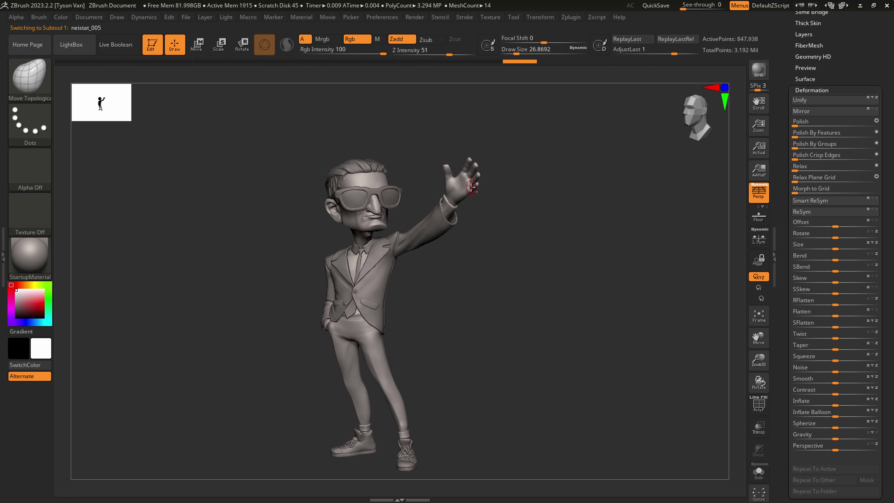
click(764, 471)
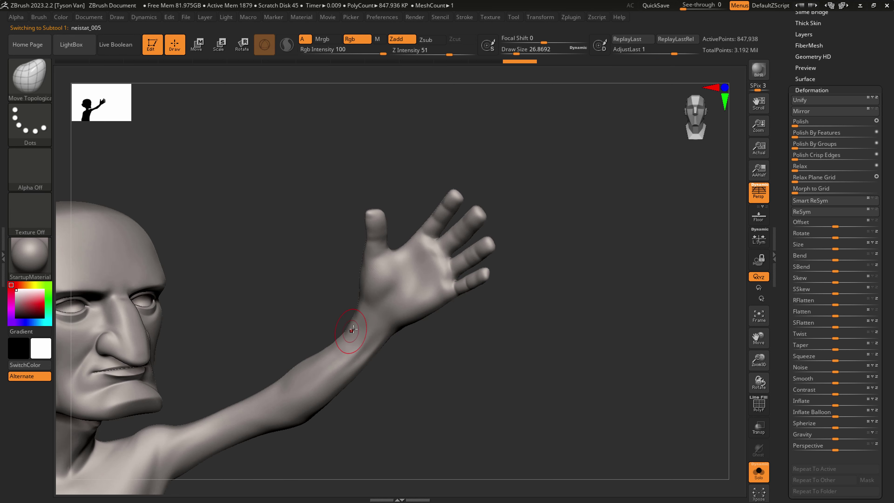
key(3)
key(s)
drag(352, 325, 356, 324)
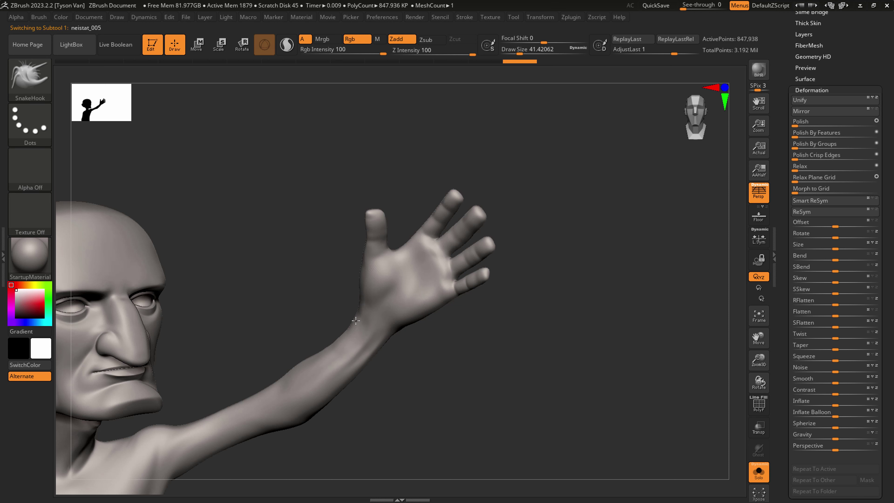
- Lower the body's subdivision level, smooth the raised hand's wrist, and reshape the wrist area with SnakeHook
key(shift)
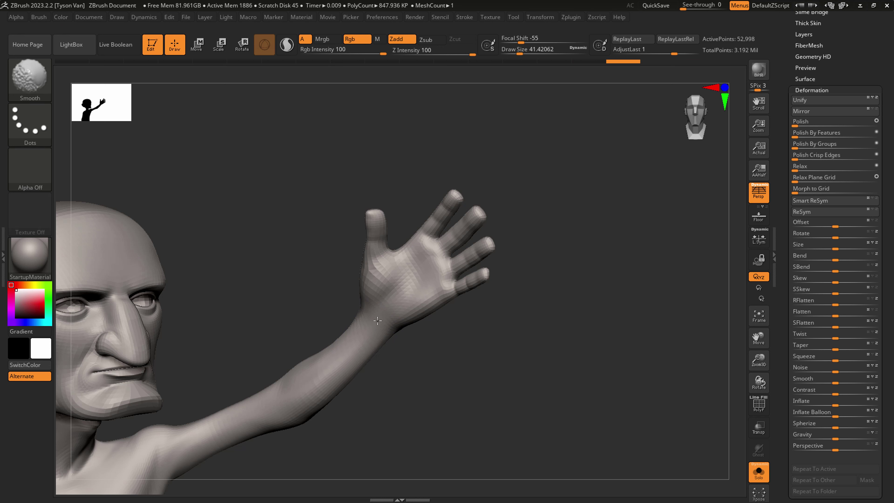
shift+drag(378, 321, 379, 316)
drag(441, 317, 458, 318)
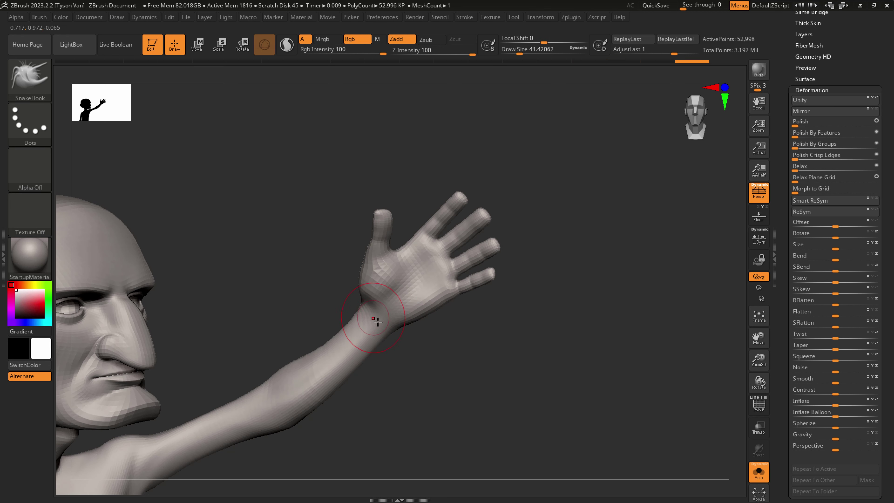
alt+right_drag(403, 247, 389, 254)
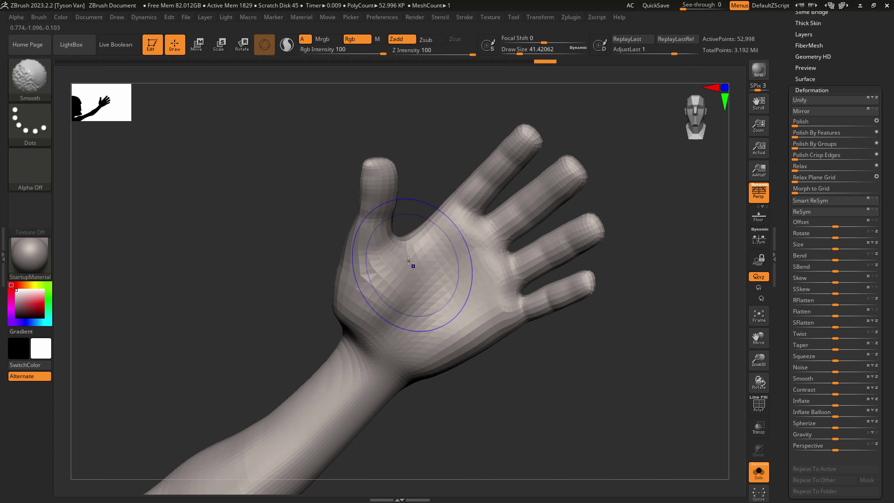
- Show the polygroups, isolate the raised hand's thumb to mask it, then unhide the body and turn the polygroup display off
key(shift+f)
right_drag(413, 257, 505, 311)
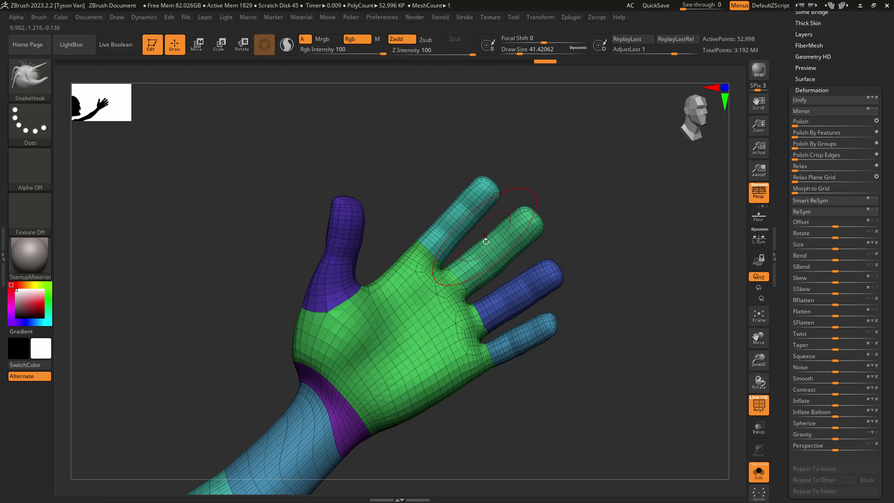
key(ctrl)
key(ctrl+shift)
ctrl+shift+click(344, 267)
mouse_move(389, 303)
ctrl+mouse_down()
mouse_move(228, 325)
mouse_move(417, 152)
mouse_move(408, 176)
ctrl+mouse_up()
ctrl+shift+click(407, 183)
key(shift+f)
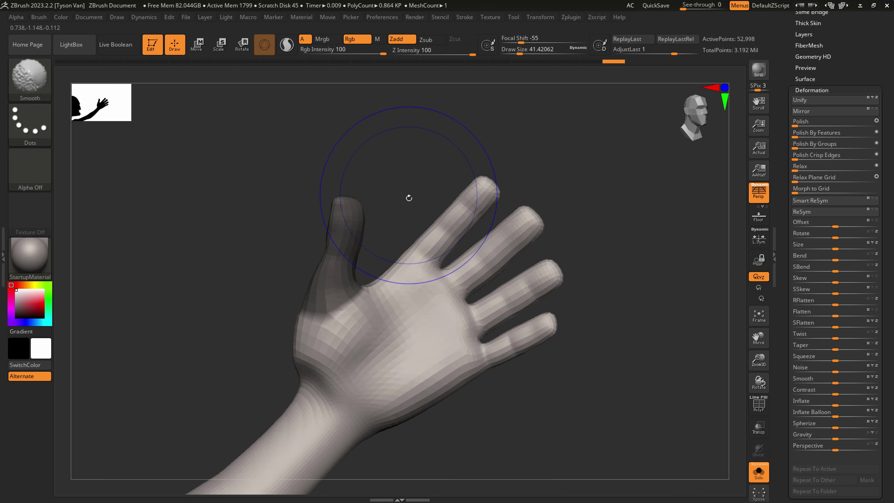
- Blur the thumb mask several times and invert it so only the thumb can be moved
key(ctrl)
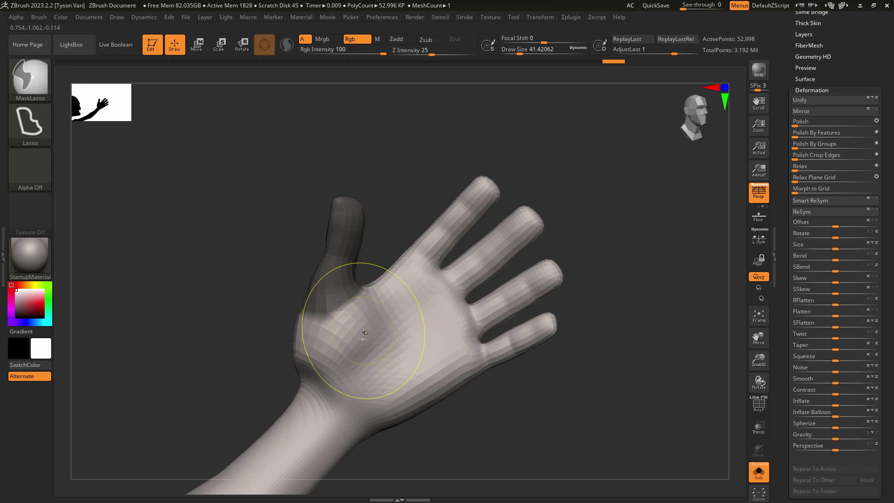
ctrl+click(364, 332)
ctrl+click(363, 332)
ctrl+click(363, 332)
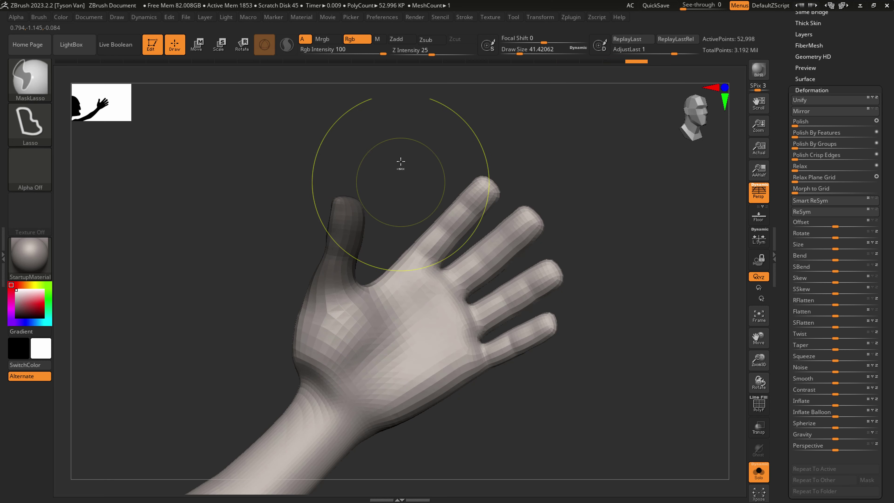
ctrl+click(400, 139)
- Switch from the gizmo to the transpose line, place it along the thumb, and rotate the thumb inward across the palm
key(r)
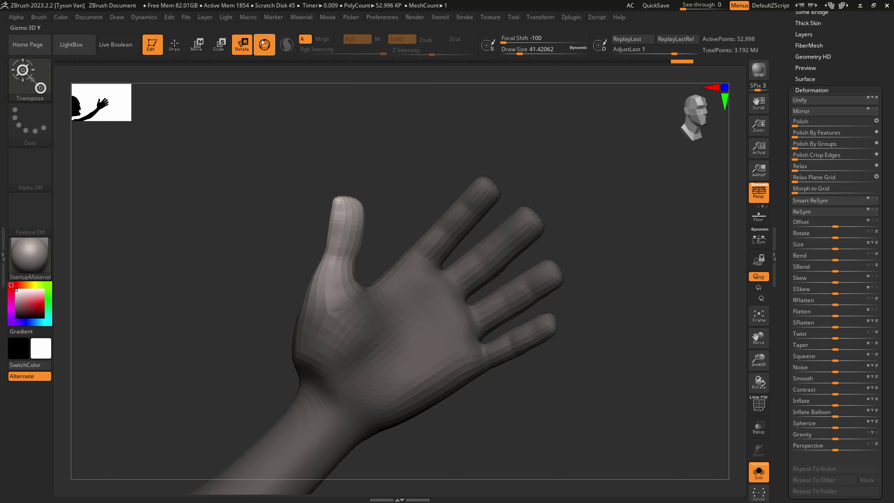
click(263, 42)
drag(382, 221, 331, 261)
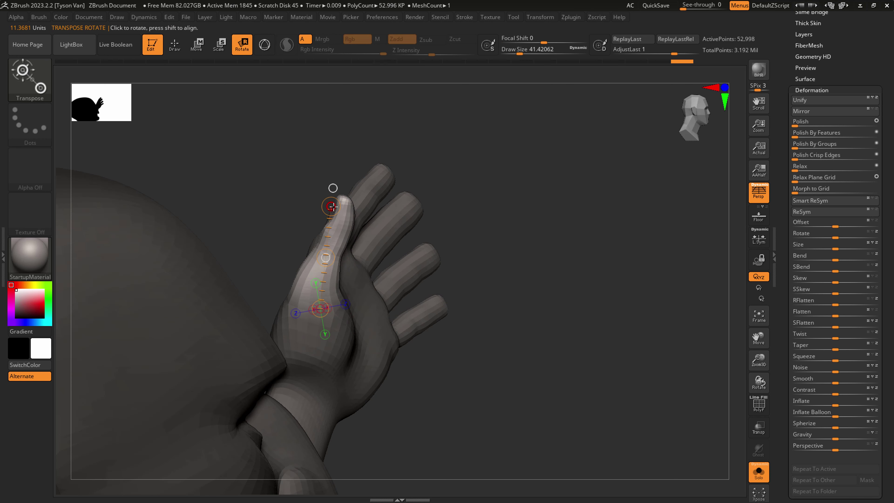
drag(331, 207, 395, 243)
right_drag(395, 243, 354, 240)
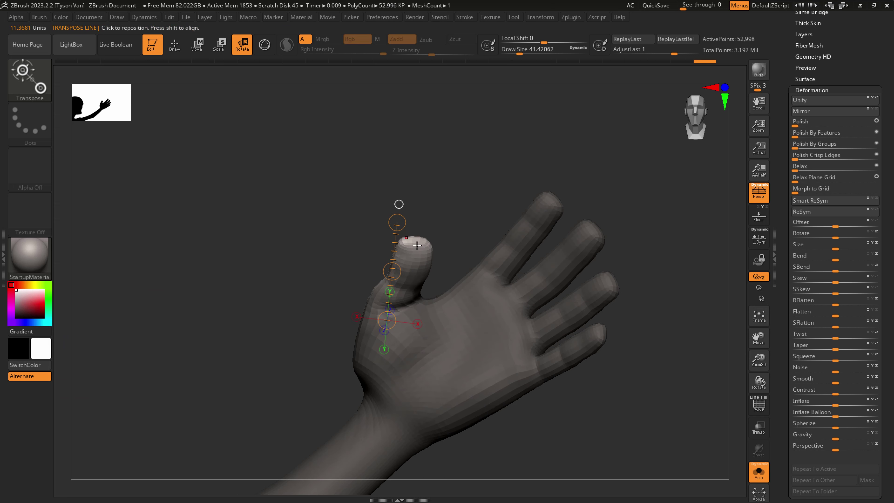
mouse_move(425, 287)
right_down()
mouse_move(443, 291)
mouse_move(432, 291)
right_up()
drag(433, 291, 431, 287)
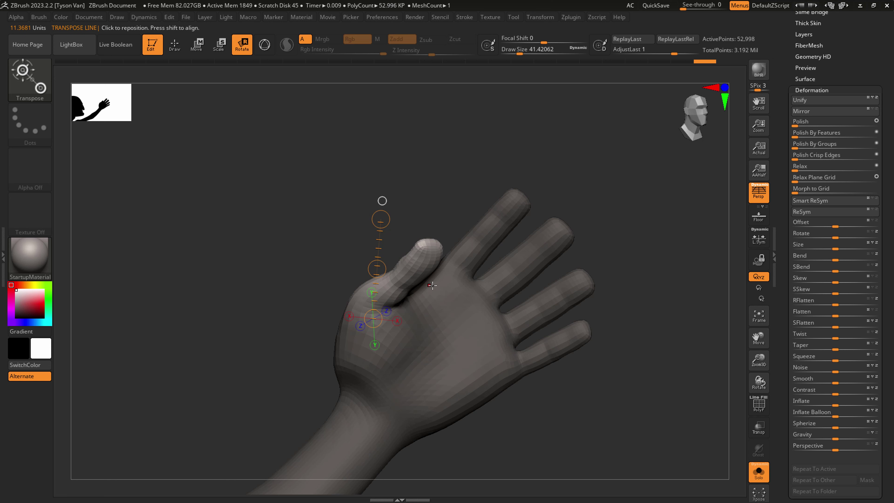
drag(388, 267, 382, 213)
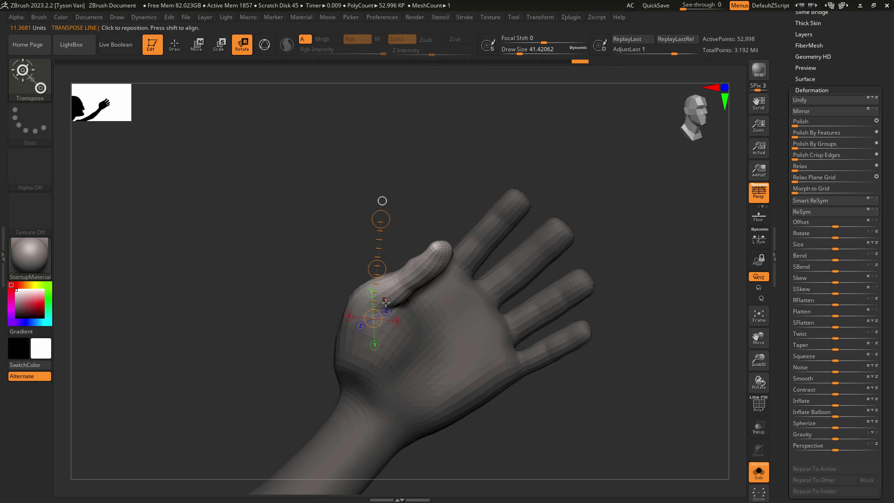
- Return to draw mode, clear the mask, and reshape the thumb's base with SnakeHook at draw size 36.93311
key(q)
right_drag(403, 299, 388, 310)
ctrl+drag(317, 310, 307, 320)
right_drag(356, 331, 338, 333)
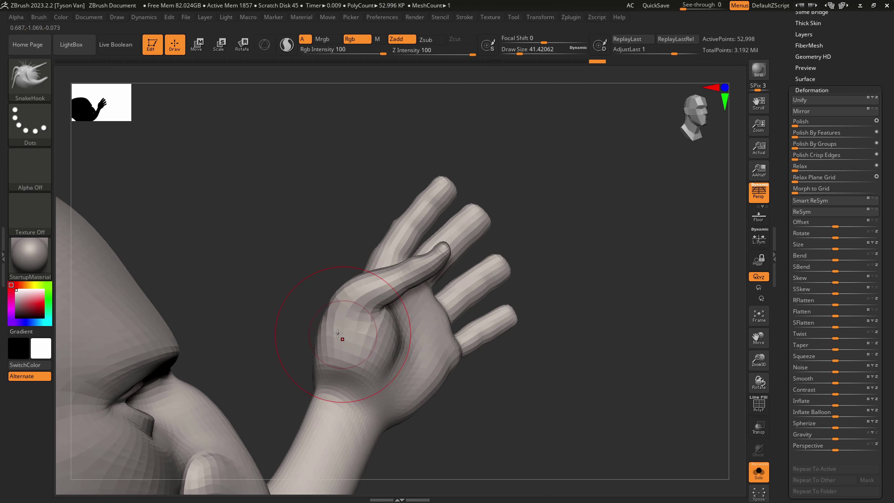
key(s)
drag(333, 331, 331, 328)
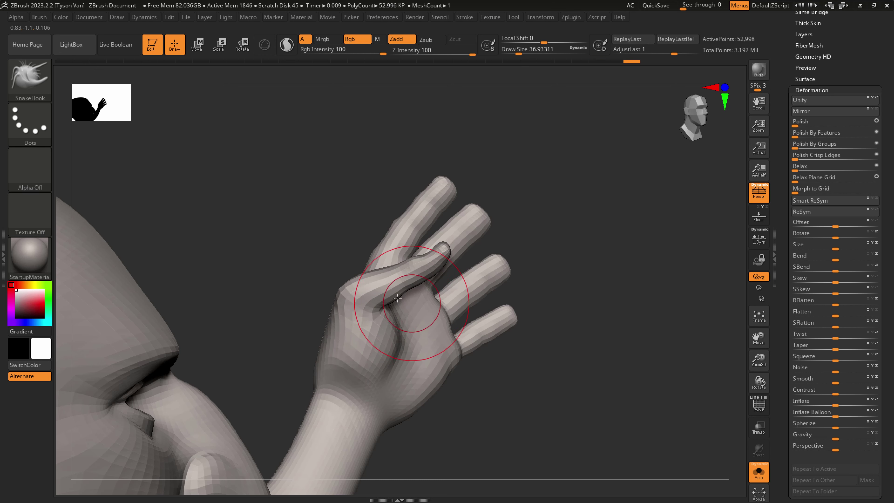
- Mask the upper part of the thumb, invert the mask, and rotate the thumb tip inward across the palm with the transpose line
right_drag(409, 297, 352, 229)
right_drag(392, 265, 410, 281)
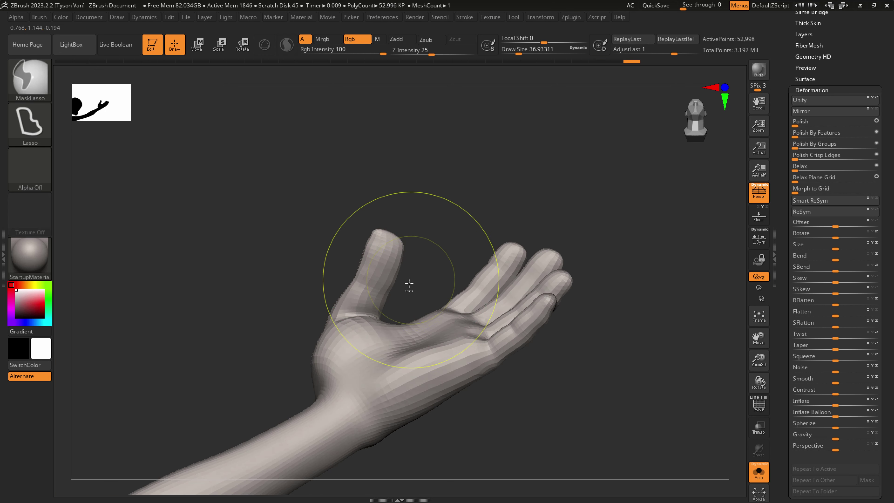
mouse_move(362, 281)
ctrl+mouse_down()
mouse_move(418, 216)
mouse_move(380, 259)
ctrl+mouse_up()
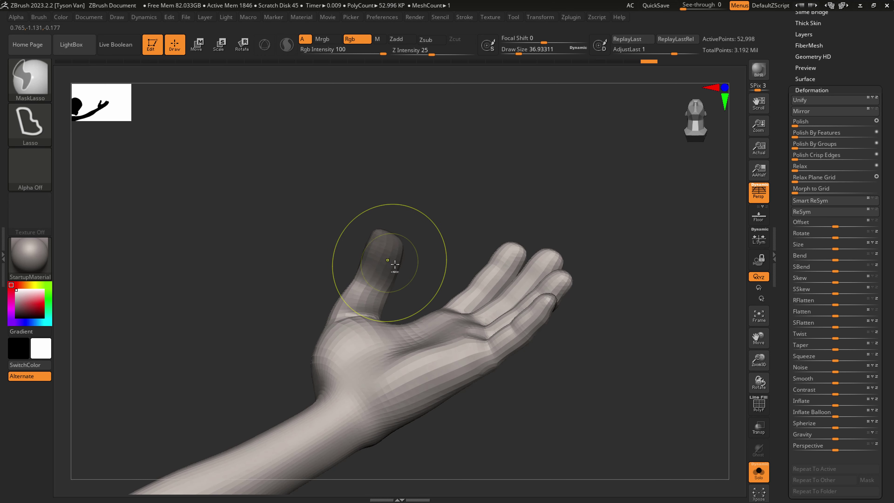
ctrl+click(424, 254)
key(r)
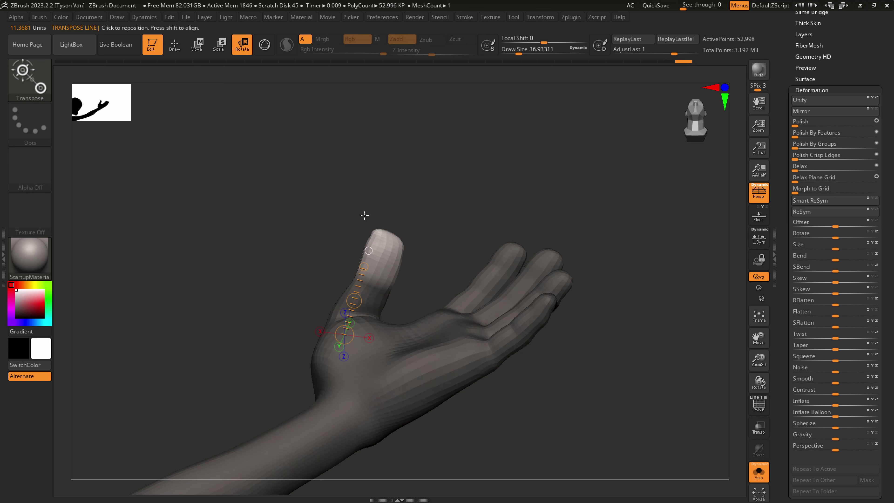
drag(382, 271, 391, 237)
mouse_move(405, 261)
right_down()
mouse_move(425, 265)
mouse_move(416, 274)
right_up()
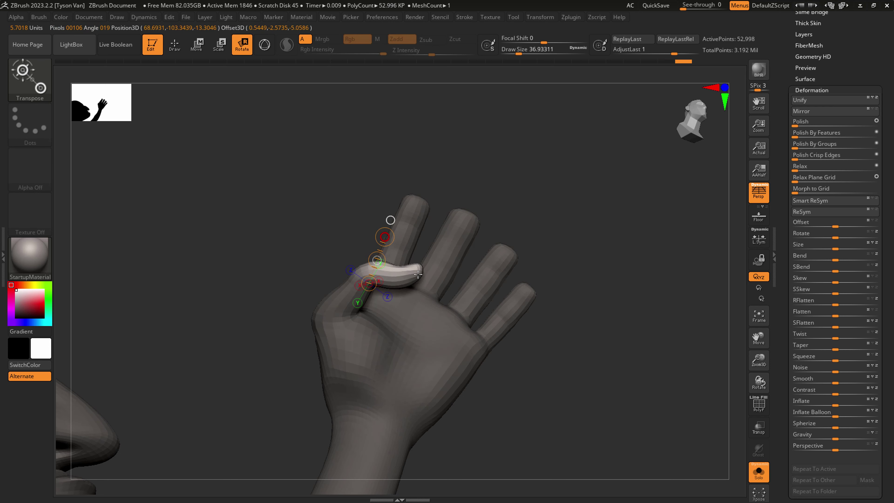
- Return to the SnakeHook brush, clear the mask, and reshape the outer side of the thumb's base
key(q)
key(b)
key(s)
key(h)
ctrl+click(299, 270)
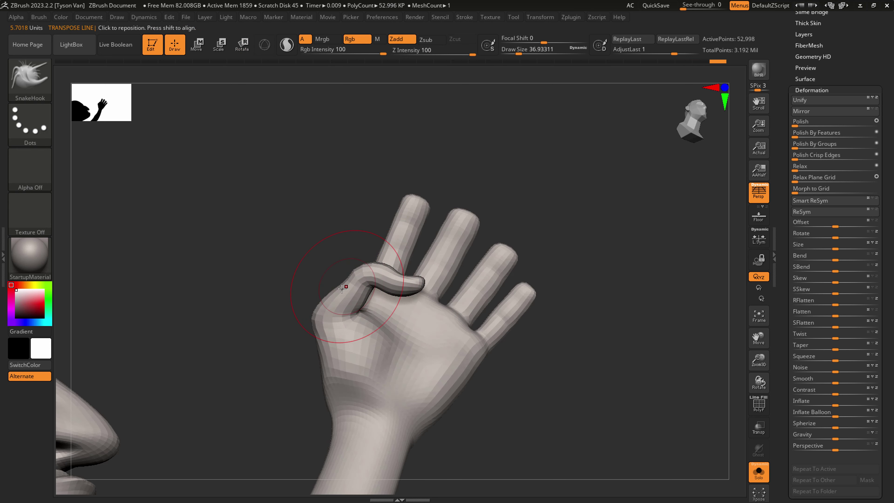
drag(332, 295, 333, 303)
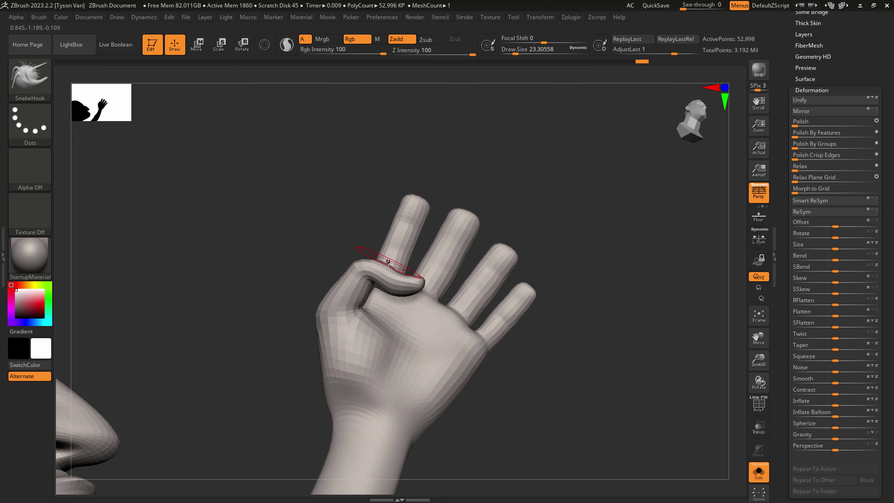
- Thicken the bent thumb with the Inflat brush, adjusting the brush size to fit
click(40, 83)
click(420, 94)
key(s)
mouse_move(390, 283)
mouse_down()
mouse_move(417, 288)
mouse_move(413, 294)
mouse_up()
key(bracketleft)
mouse_move(413, 294)
right_down()
mouse_move(379, 295)
mouse_move(435, 289)
mouse_move(479, 324)
right_up()
- Refine the hand's outline with SnakeHook at draw size 28.75 and smooth the transition into the wrist
key(b)
key(s)
key(h)
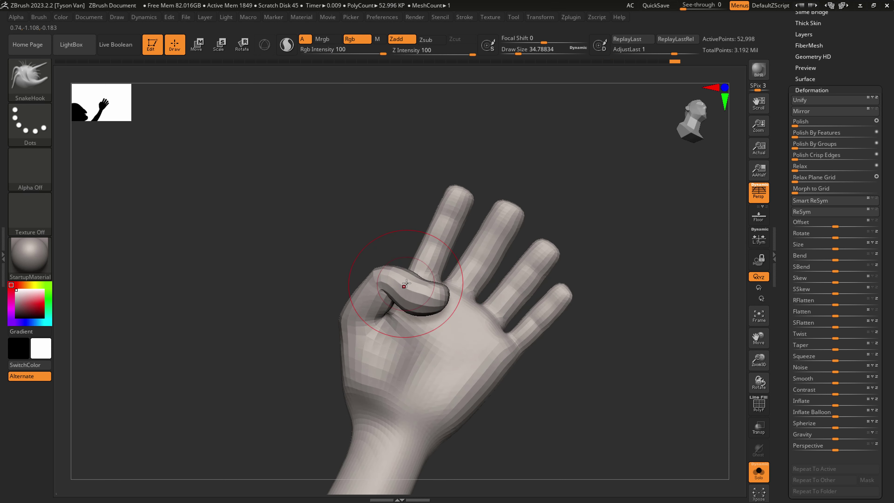
key(bracketleft)
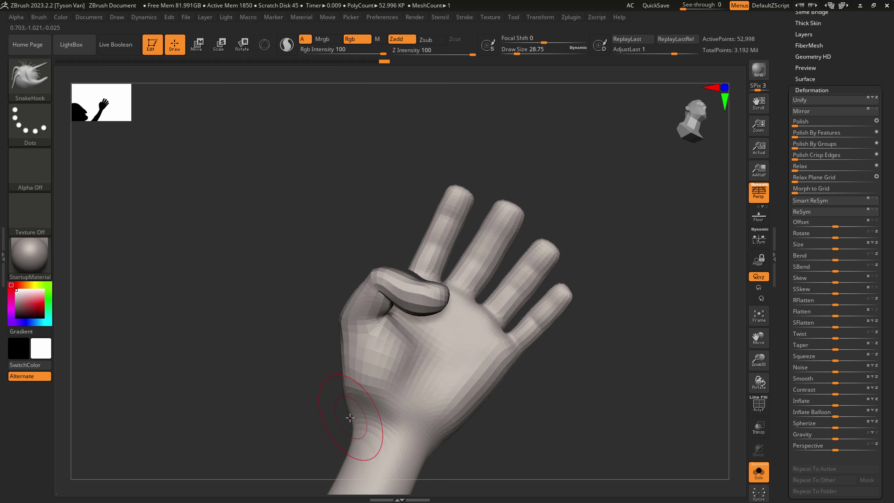
key(shift)
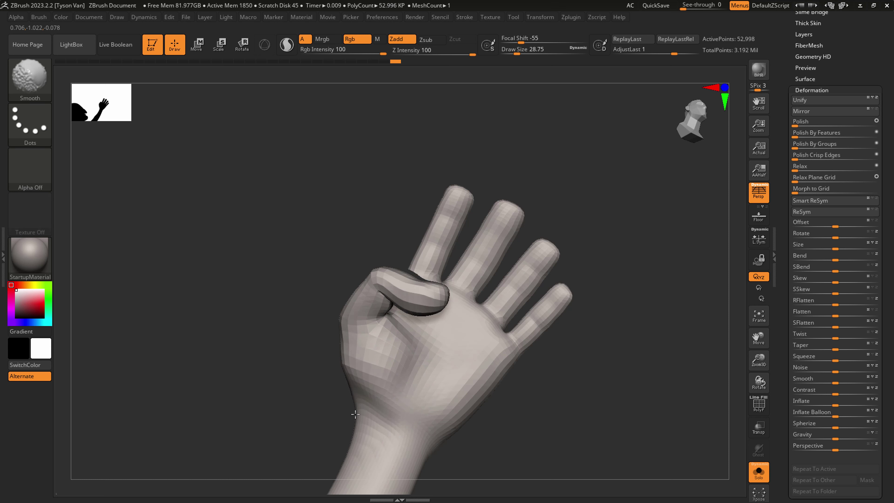
shift+drag(355, 414, 387, 414)
drag(440, 434, 442, 434)
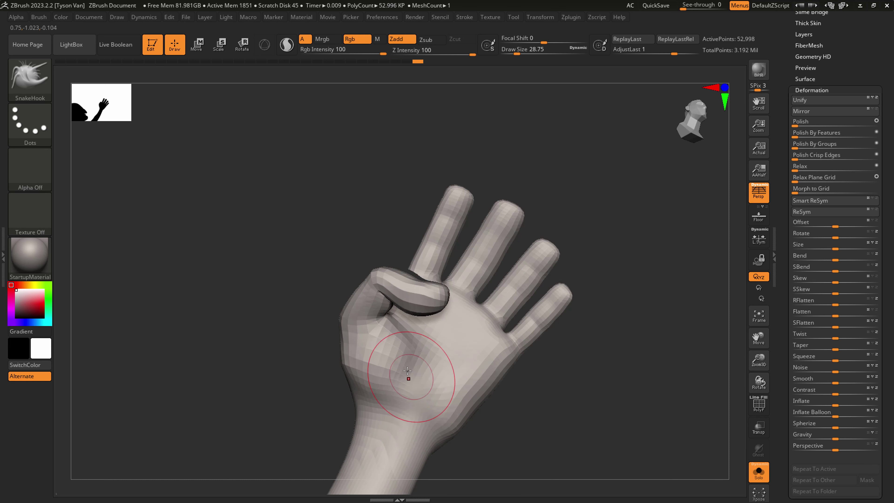
- Isolate the raised hand's four finger polygroups by hiding them and inverting the visibility
right_drag(470, 344, 380, 327)
ctrl+shift+click(516, 327)
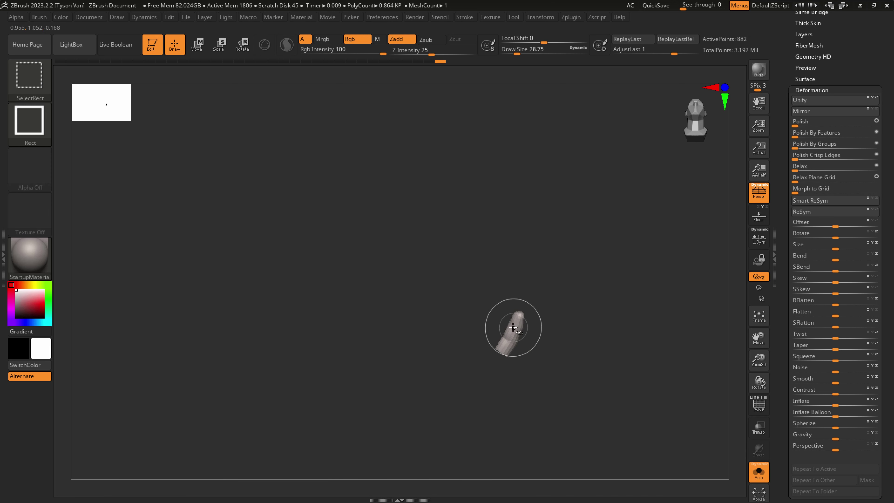
ctrl+shift+click(599, 259)
ctrl+shift+click(506, 322)
ctrl+shift+click(501, 314)
ctrl+shift+click(476, 312)
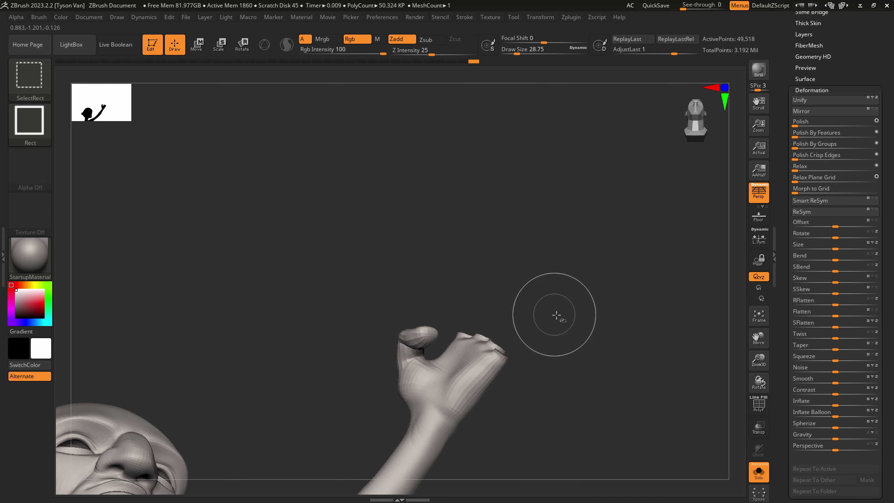
mouse_move(541, 344)
right_down()
mouse_move(531, 334)
mouse_move(533, 354)
right_up()
ctrl+shift+drag(522, 401, 564, 357)
- Mask the isolated fingers, unhide the rest of the body, and invert the mask so only the four fingers can move
mouse_move(600, 218)
ctrl+mouse_down()
mouse_move(402, 389)
mouse_move(575, 200)
ctrl+mouse_up()
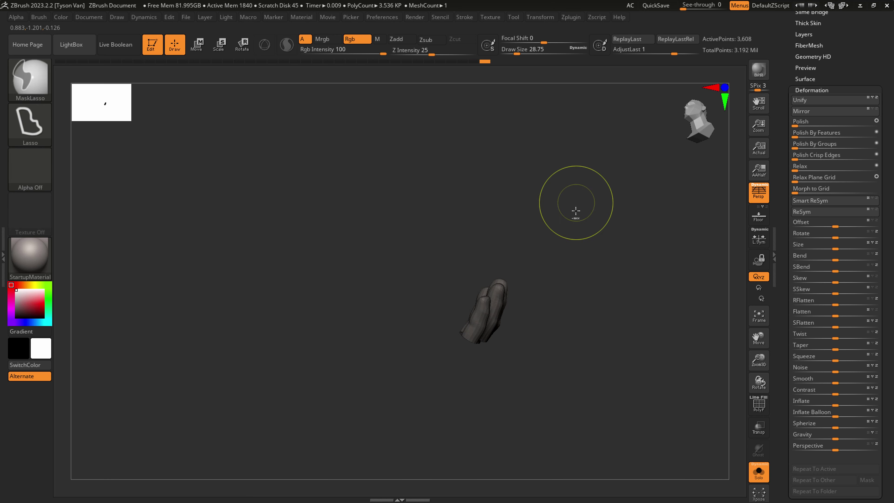
mouse_move(567, 340)
right_down()
mouse_move(535, 321)
mouse_move(567, 334)
right_up()
mouse_move(568, 299)
ctrl+mouse_down()
mouse_move(537, 351)
mouse_move(591, 259)
ctrl+mouse_up()
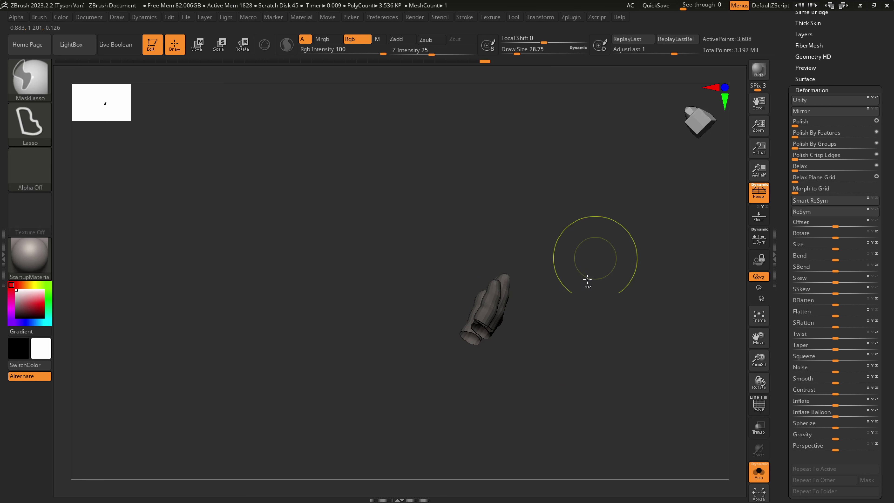
ctrl+shift+click(549, 368)
ctrl+right_drag(545, 352, 545, 378)
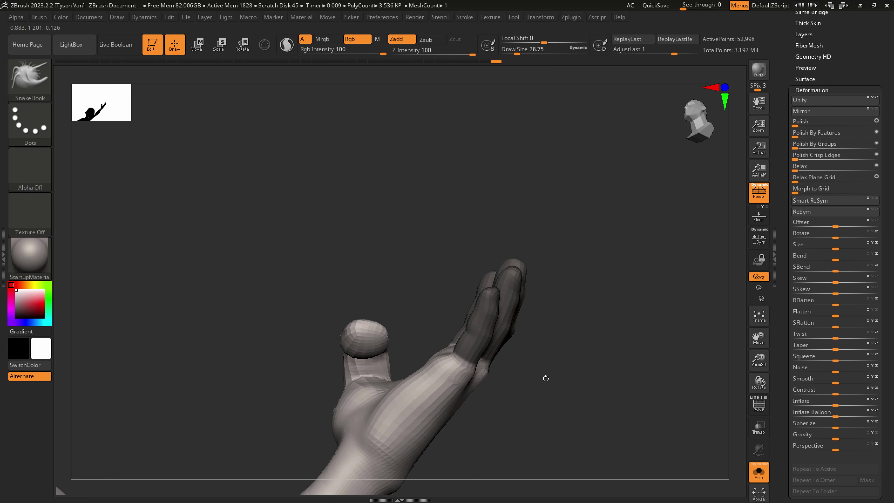
ctrl+click(540, 395)
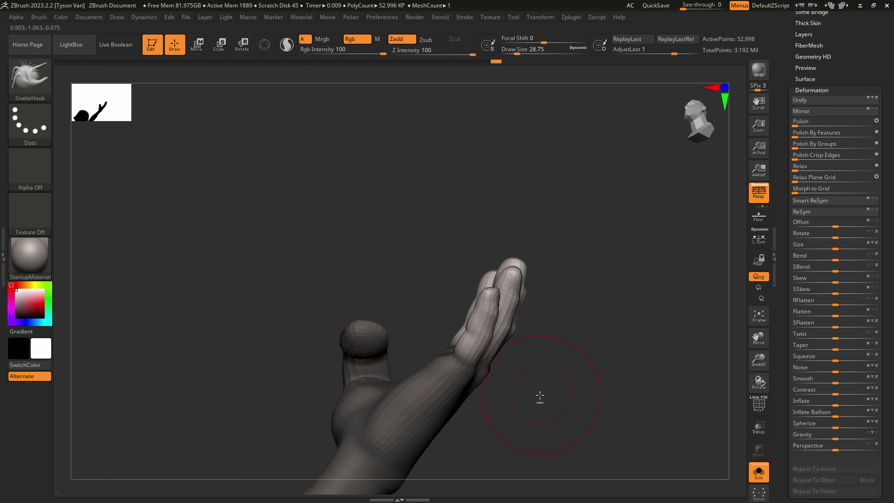
- Place the transpose line from the palm's outer edge along the fingers and rotate the four fingers slightly
click(243, 44)
drag(449, 395, 503, 306)
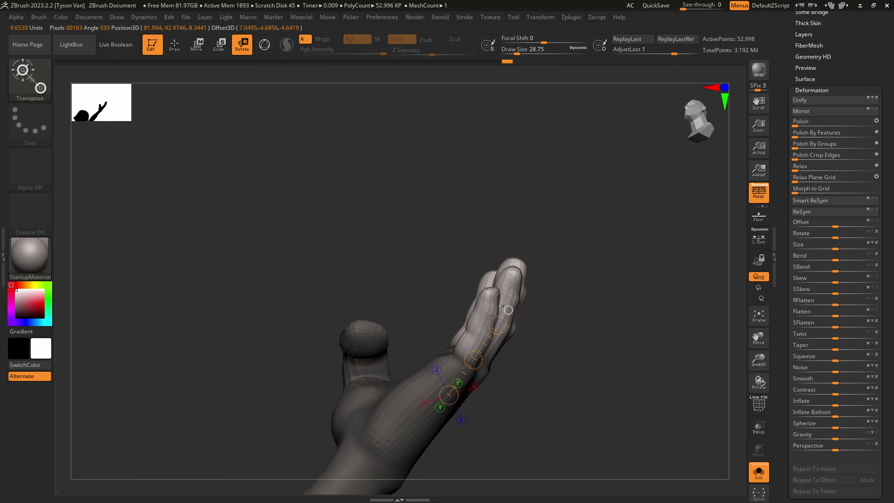
drag(542, 338, 560, 377)
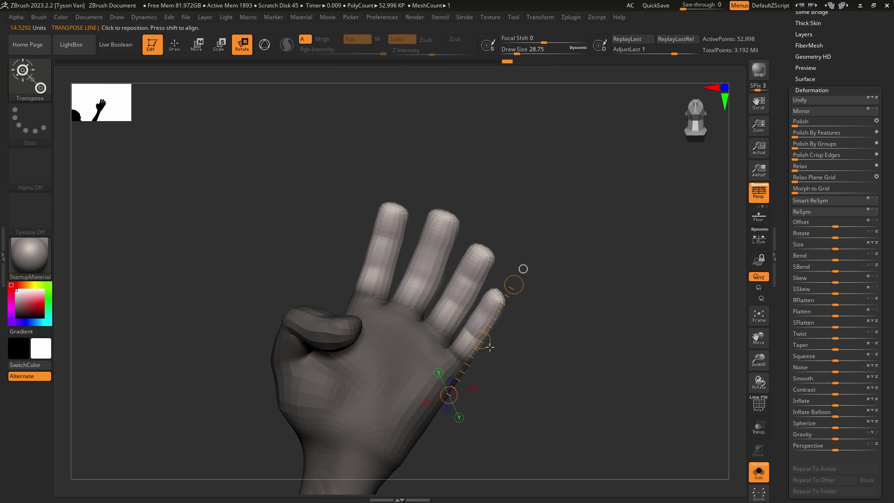
drag(477, 339, 419, 299)
drag(538, 307, 458, 293)
drag(466, 326, 488, 342)
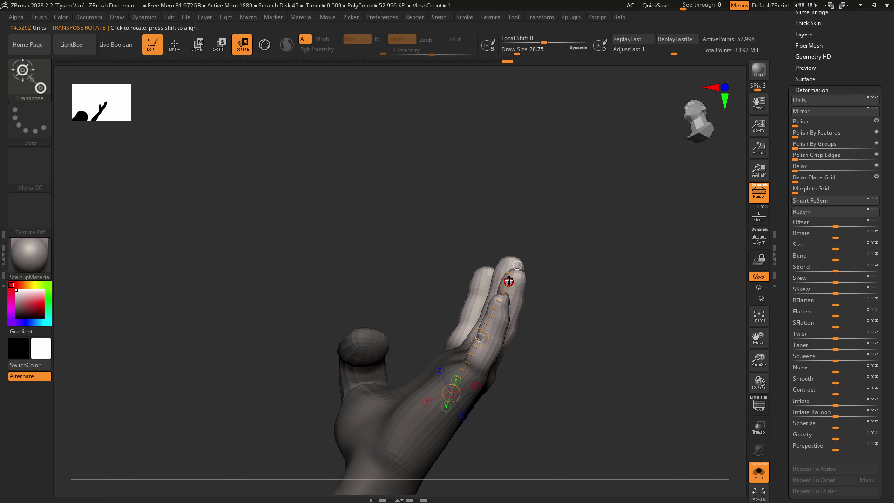
- Reposition the transpose line at the finger bases, curl the four fingers forward over the palm, and return to draw mode
mouse_move(509, 281)
mouse_down()
mouse_move(473, 282)
mouse_move(499, 284)
mouse_up()
drag(482, 344, 499, 313)
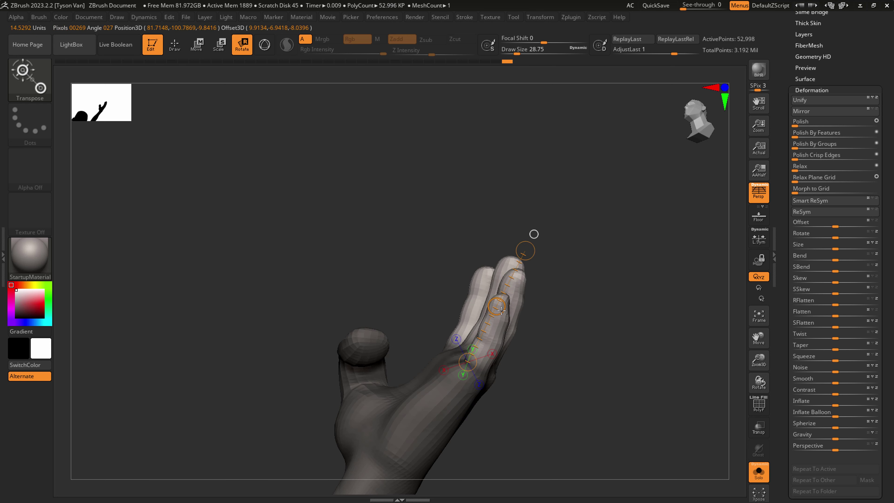
mouse_move(525, 262)
mouse_down()
mouse_move(468, 272)
mouse_move(442, 290)
mouse_move(522, 309)
mouse_move(515, 323)
mouse_up()
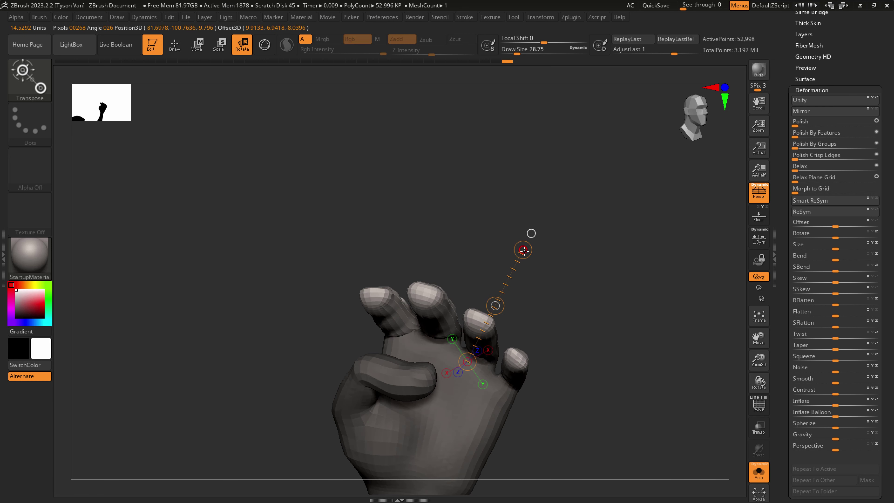
drag(524, 251, 529, 260)
mouse_move(574, 282)
mouse_down()
mouse_move(523, 292)
mouse_move(543, 314)
mouse_move(538, 322)
mouse_move(533, 305)
mouse_move(522, 339)
mouse_up()
key(q)
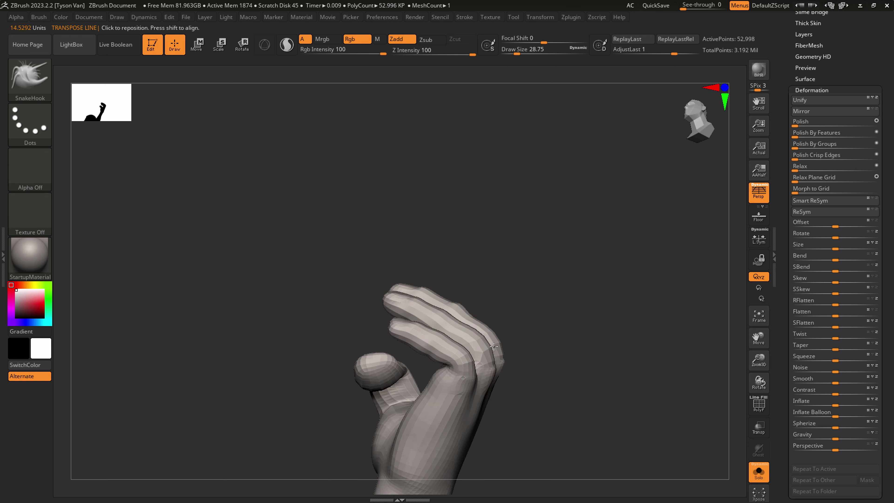
- Mask everything except the outer part of the little finger and rotate it down toward the palm
click(246, 49)
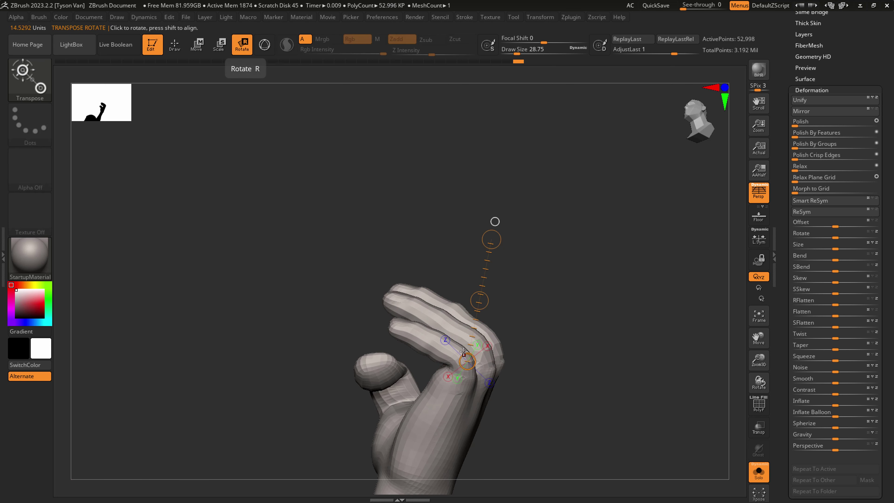
ctrl+click(438, 348)
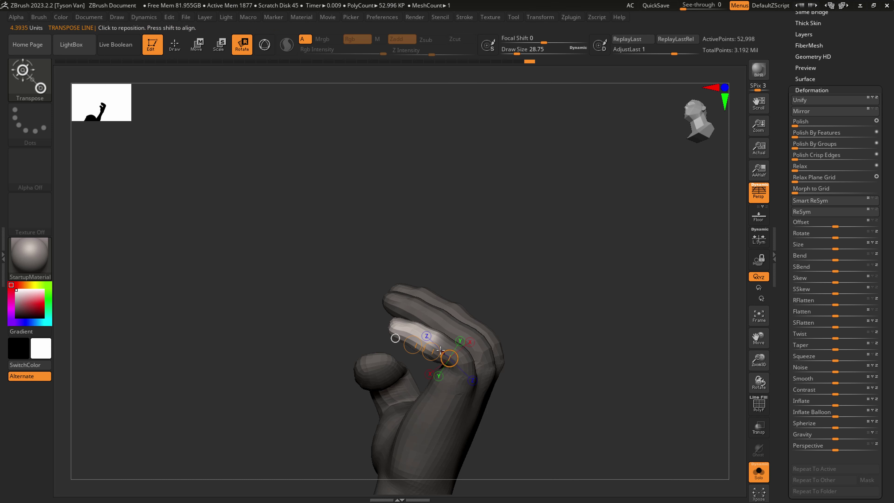
drag(395, 350, 421, 365)
right_drag(455, 331, 476, 400)
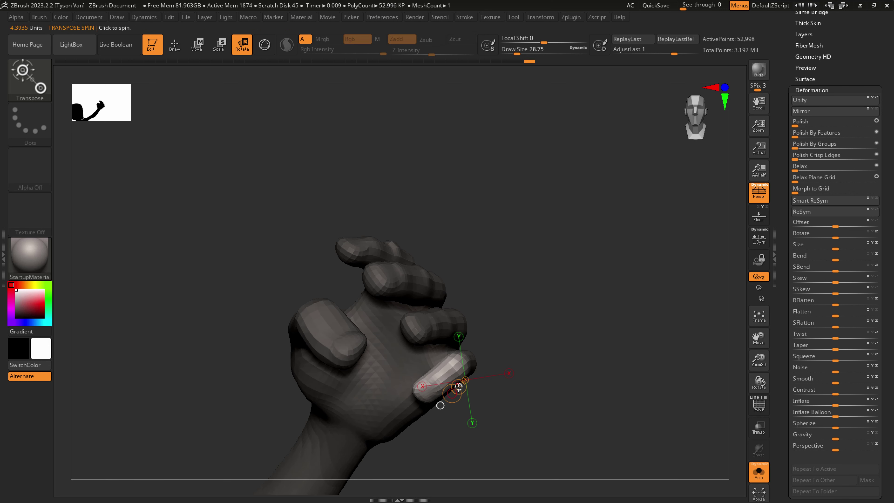
drag(459, 387, 461, 379)
- Leave only the ring finger unmasked and rotate its outer part down toward the thumb
right_drag(483, 355, 464, 298)
ctrl+drag(468, 344, 457, 336)
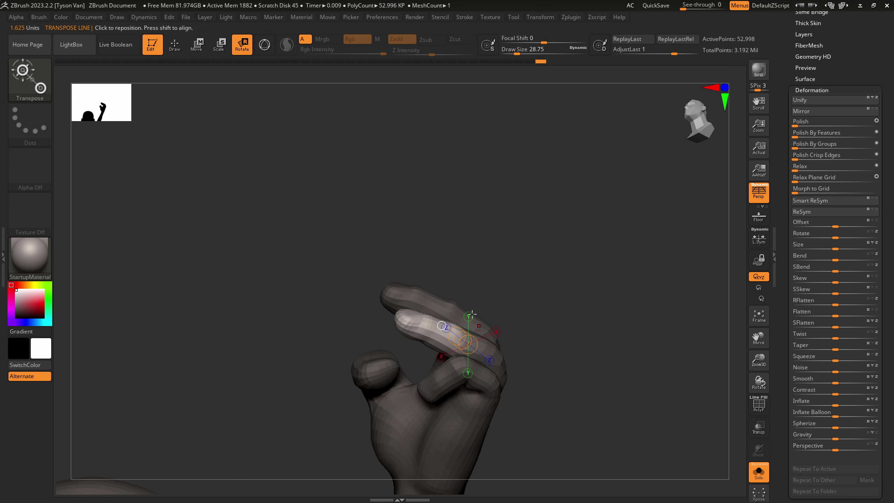
key(ctrl+z)
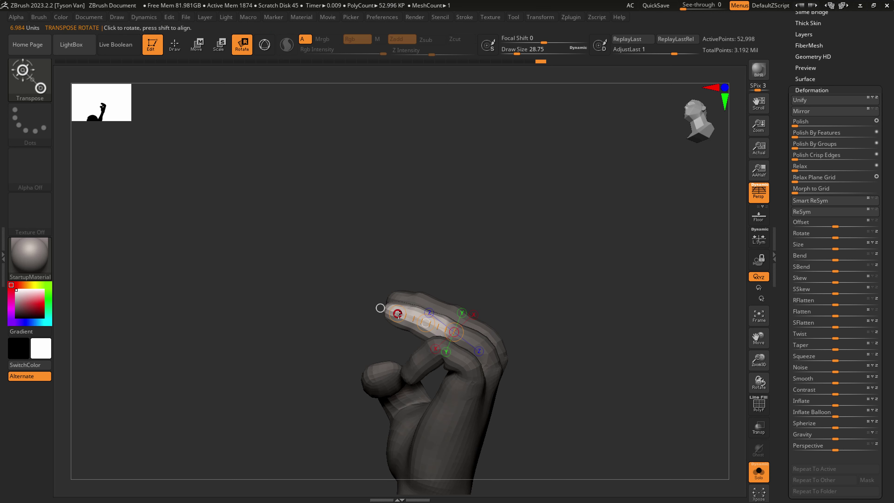
drag(397, 314, 404, 363)
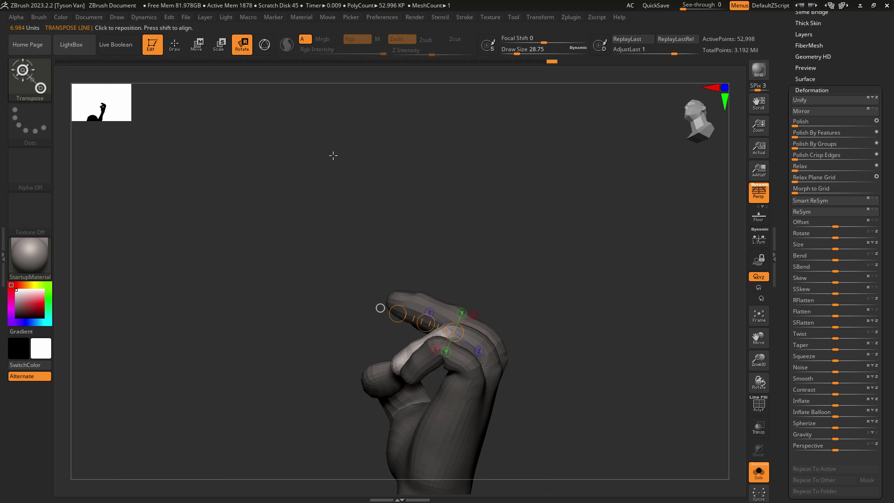
- Switch the transpose line to Move and adjust the curled ring finger's position
click(196, 45)
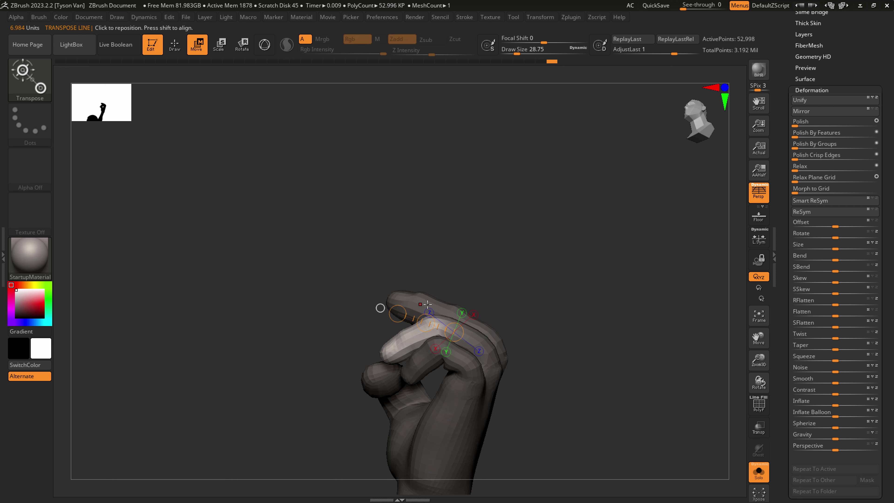
drag(489, 307, 519, 332)
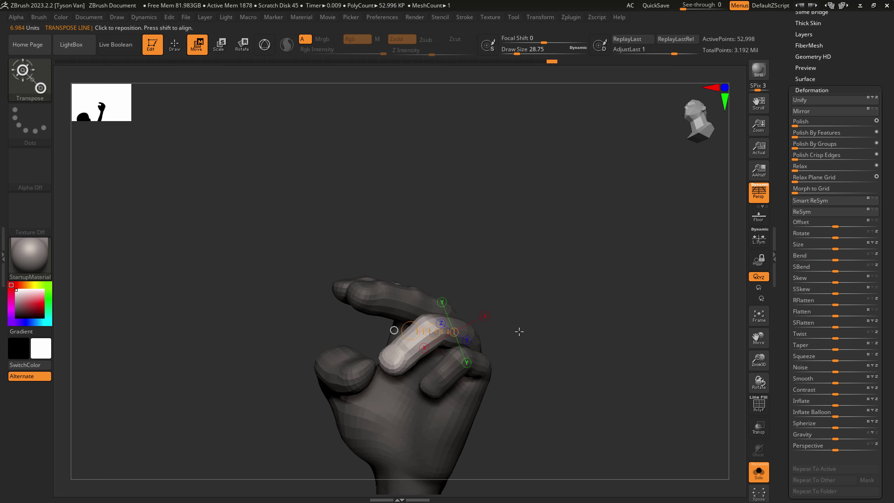
mouse_move(500, 301)
mouse_down()
mouse_move(504, 381)
mouse_move(493, 398)
mouse_up()
- Leave only the middle finger unmasked, rotate its outer part down toward the thumb, and clear the mask
drag(441, 277, 416, 280)
right_drag(433, 280, 441, 183)
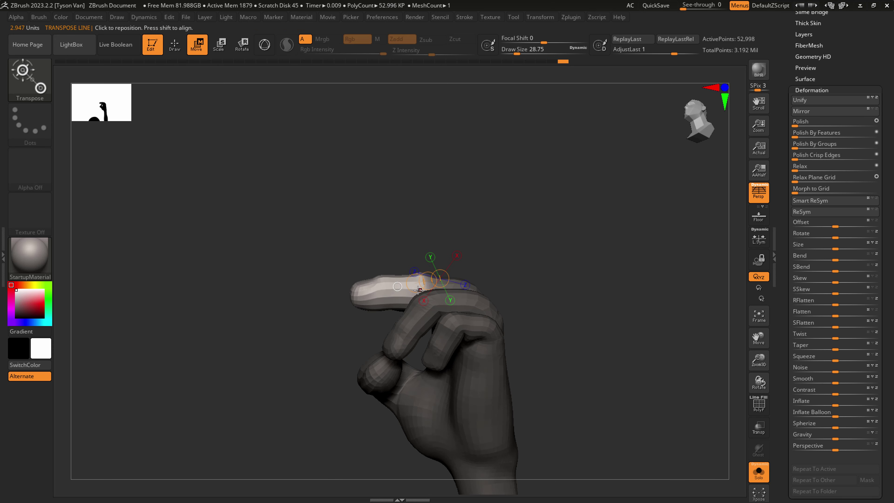
mouse_move(417, 289)
mouse_down()
mouse_move(367, 291)
mouse_move(401, 290)
mouse_move(406, 299)
mouse_move(372, 322)
mouse_move(372, 358)
mouse_up()
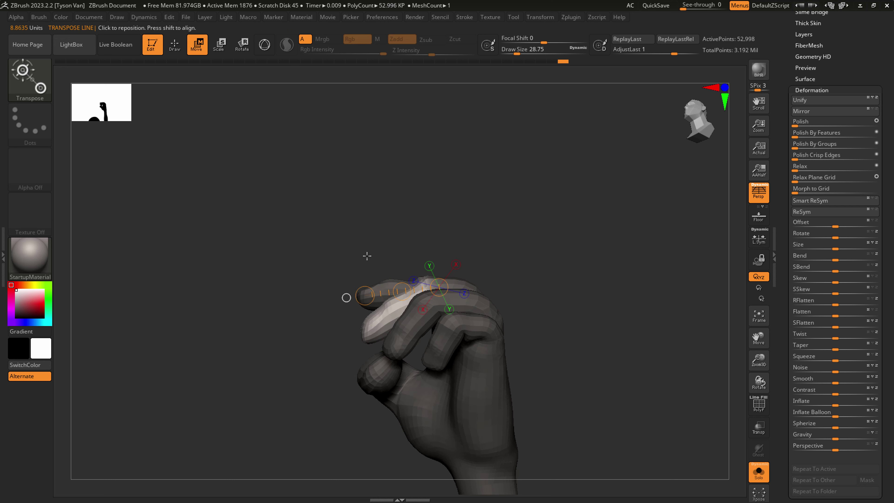
key(ctrl+shift+z)
click(242, 45)
drag(367, 299, 379, 335)
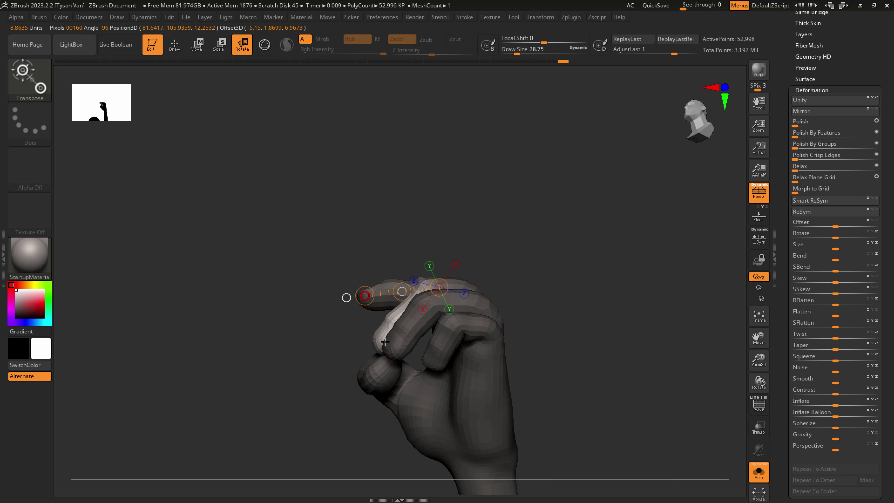
right_drag(437, 292, 472, 373)
ctrl+drag(557, 329, 531, 325)
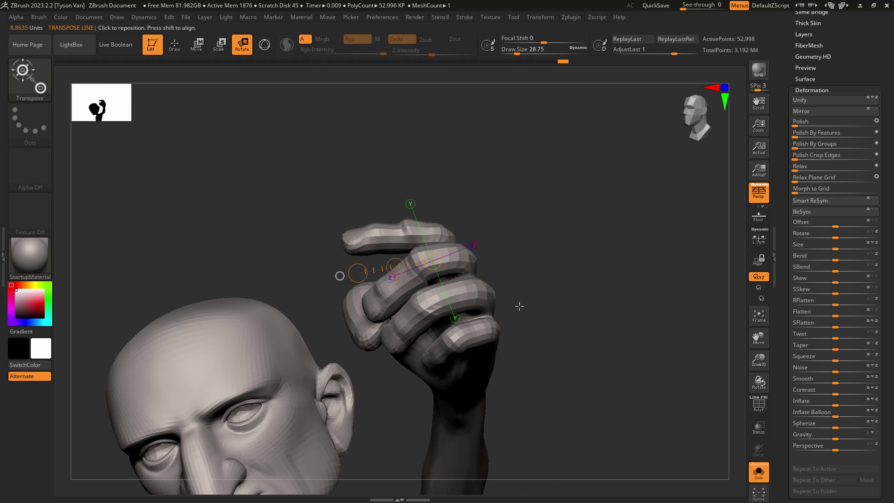
- Switch to the Move Topological brush and reshape the curled middle and ring fingers at a draw size of about 37
key(f)
key(q)
click(49, 74)
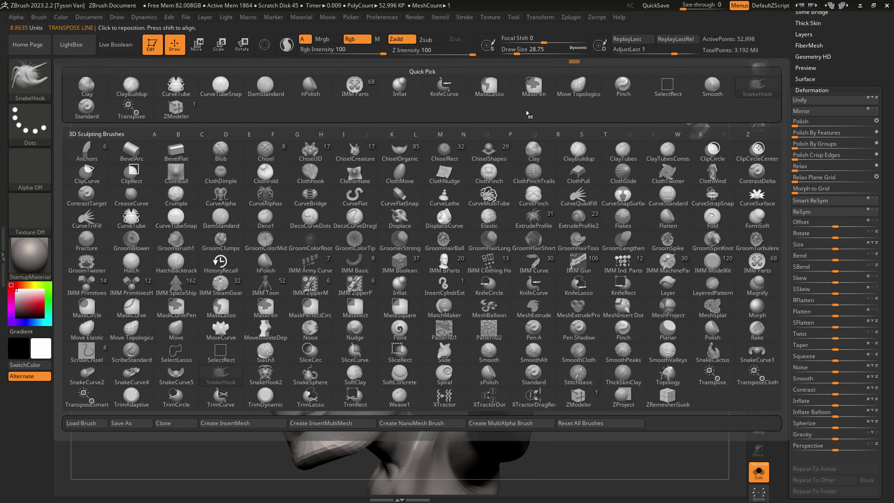
click(584, 94)
mouse_move(549, 289)
mouse_down()
mouse_move(407, 268)
mouse_move(390, 276)
mouse_up()
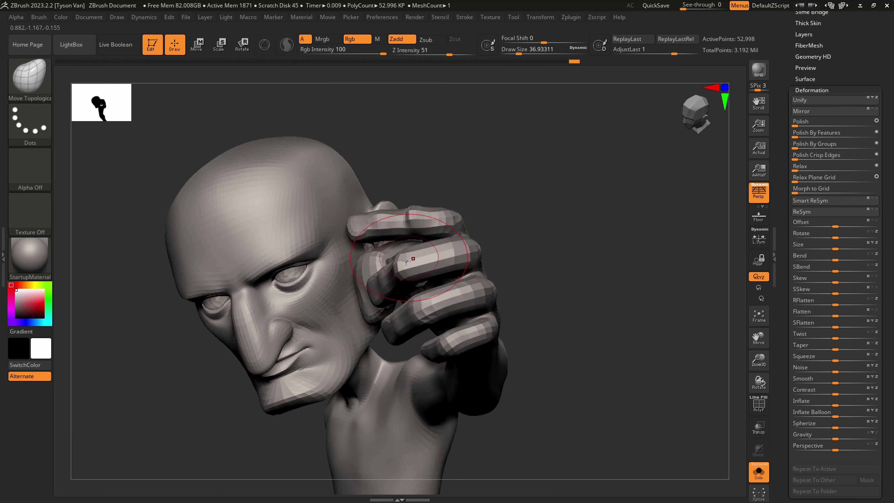
drag(443, 170, 450, 260)
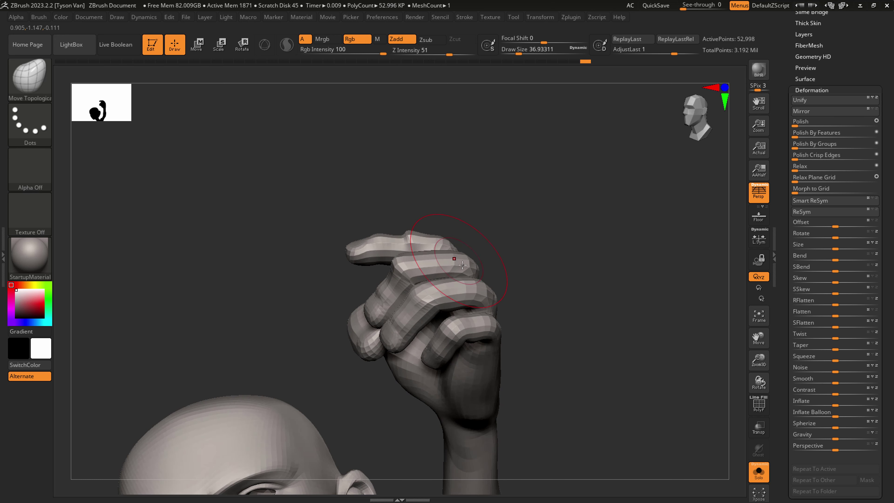
drag(514, 299, 445, 248)
- Refine the bends of the curled fingers with the Move Topological brush at a draw size of about 25
mouse_move(401, 323)
mouse_down()
mouse_move(400, 334)
mouse_move(403, 327)
mouse_up()
key(s)
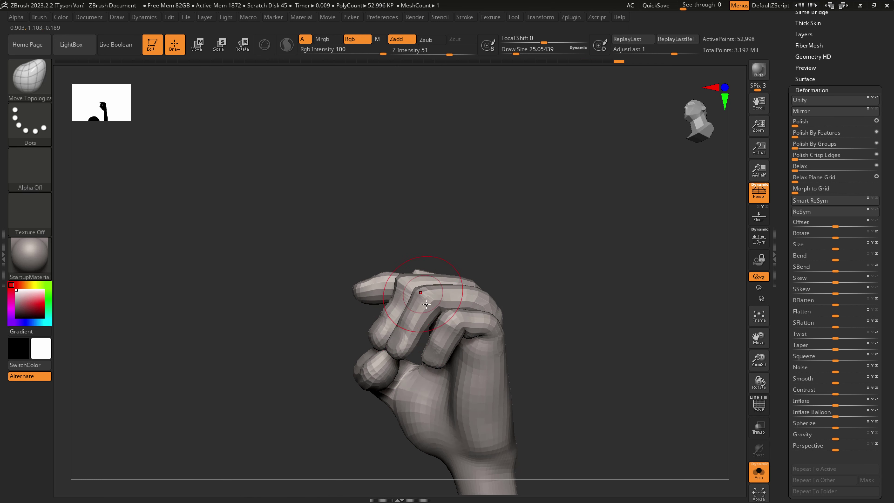
drag(454, 340, 459, 336)
mouse_move(525, 338)
mouse_down()
mouse_move(438, 350)
mouse_move(467, 326)
mouse_move(502, 343)
mouse_move(515, 329)
mouse_move(500, 320)
mouse_move(488, 344)
mouse_move(498, 341)
mouse_up()
key(s)
- Step back through the last ten edits of the hand in the undo history
key(ctrl+z)
key(ctrl+z)
key(ctrl+z)
key(ctrl+z)
key(ctrl+z)
key(ctrl+z)
key(ctrl+z)
key(ctrl+z)
key(ctrl+z)
key(ctrl+z)
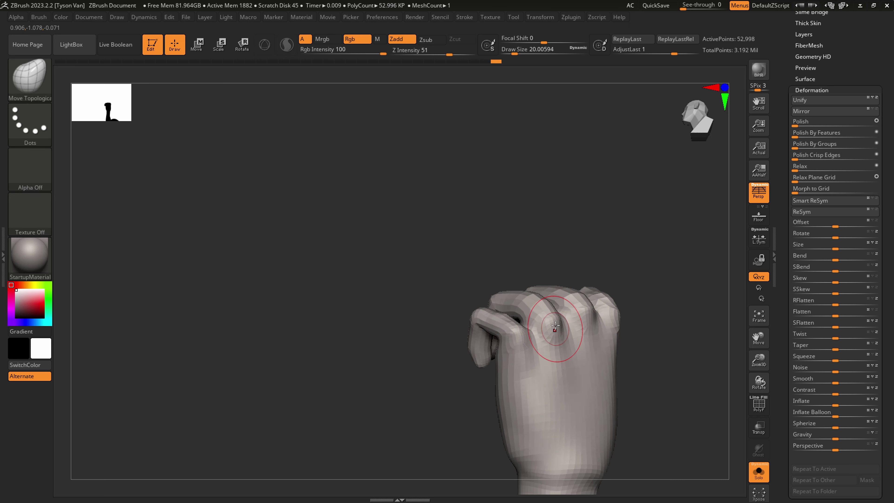
- Smooth the knuckles on the back of the hand and step forward again through the undo history
key(shift)
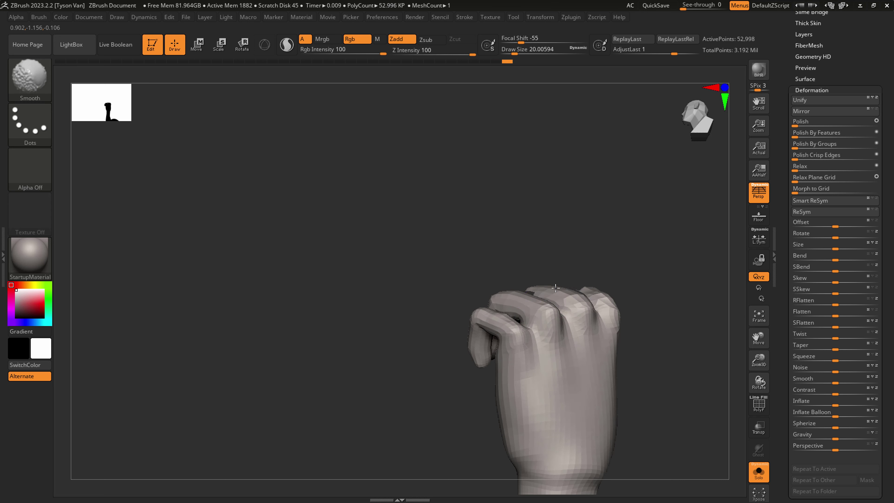
right_drag(606, 306, 591, 339)
shift+drag(593, 298, 601, 289)
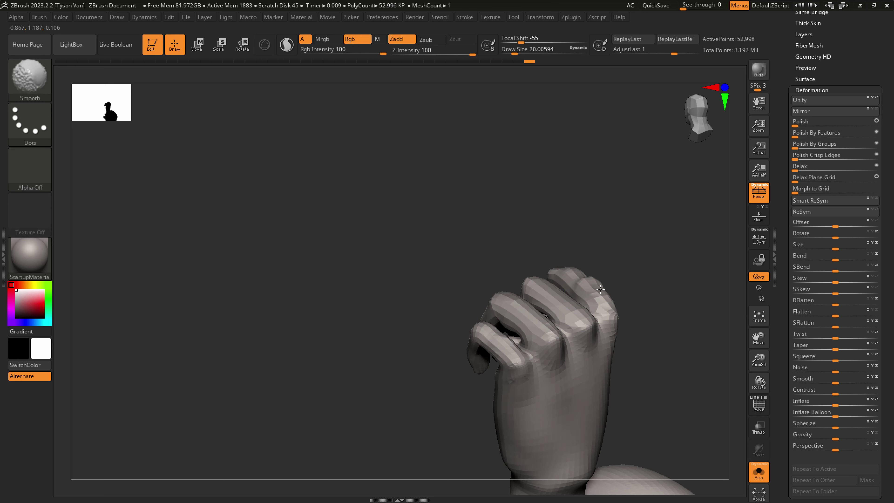
key(ctrl+shift+z)
key(ctrl+shift+z)
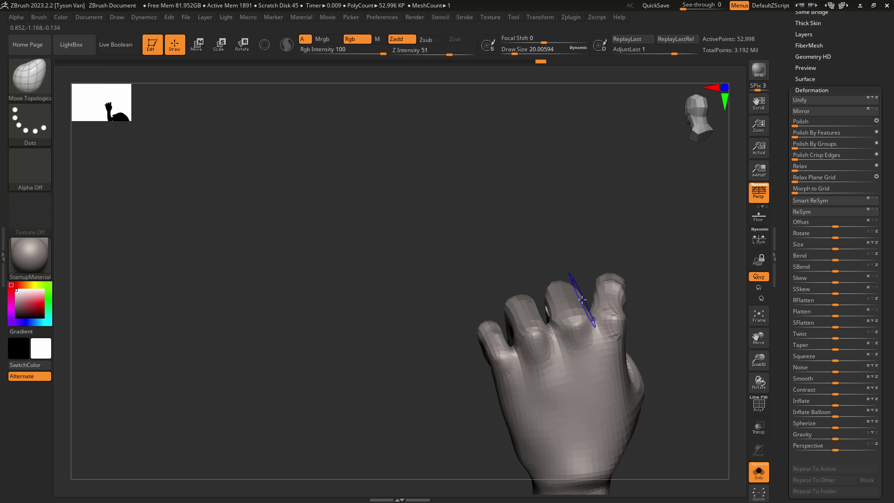
key(ctrl+shift+z)
key(ctrl+shift+z)
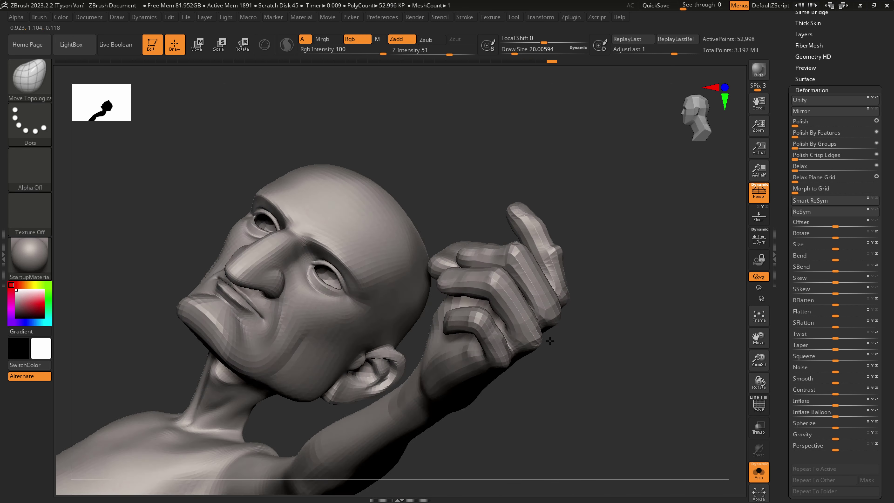
- Thicken the curled fingers with the Inflat brush at a draw size of about 65
click(31, 76)
click(399, 93)
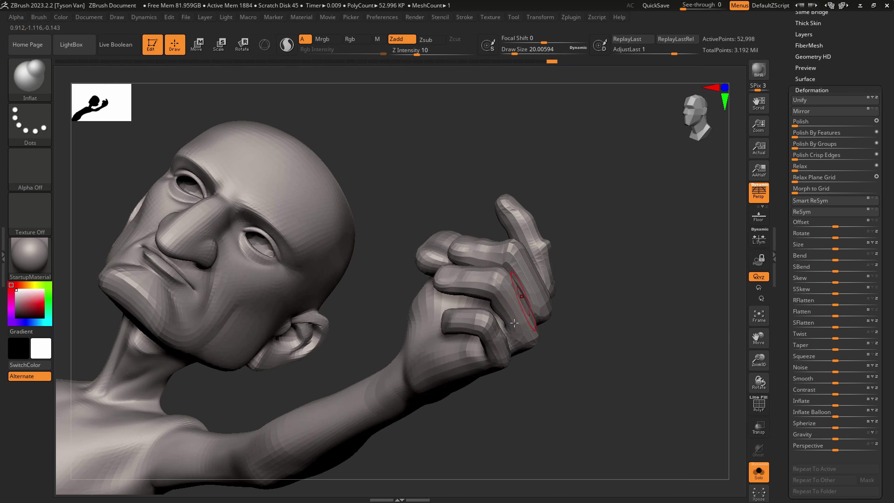
right_drag(524, 298, 493, 335)
key(s)
drag(494, 335, 504, 336)
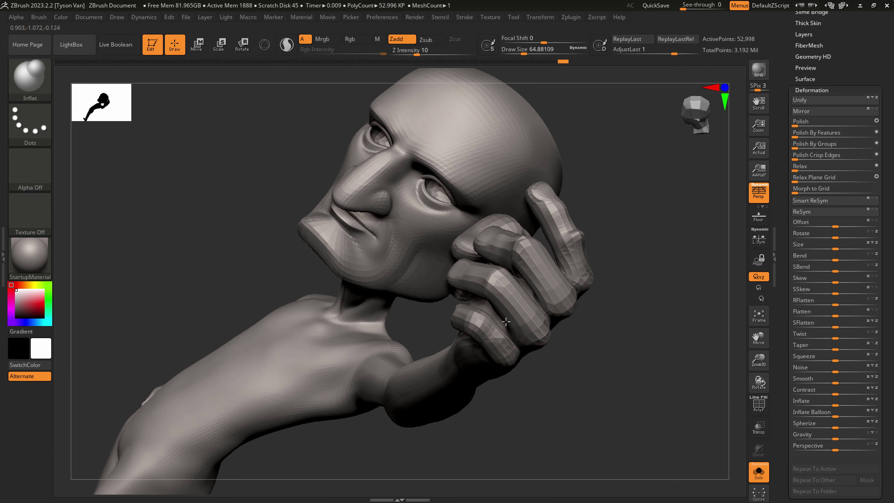
mouse_move(529, 295)
mouse_down()
mouse_move(547, 288)
mouse_move(557, 222)
mouse_up()
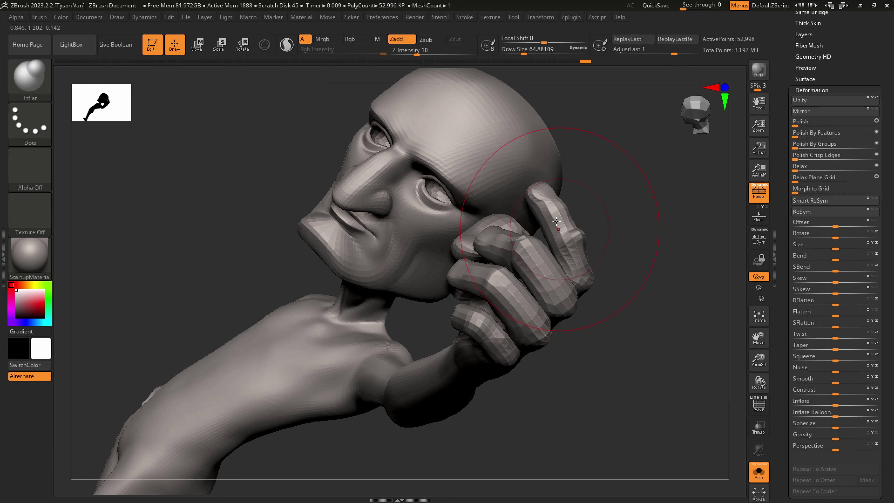
drag(507, 254, 487, 258)
right_drag(445, 326, 472, 318)
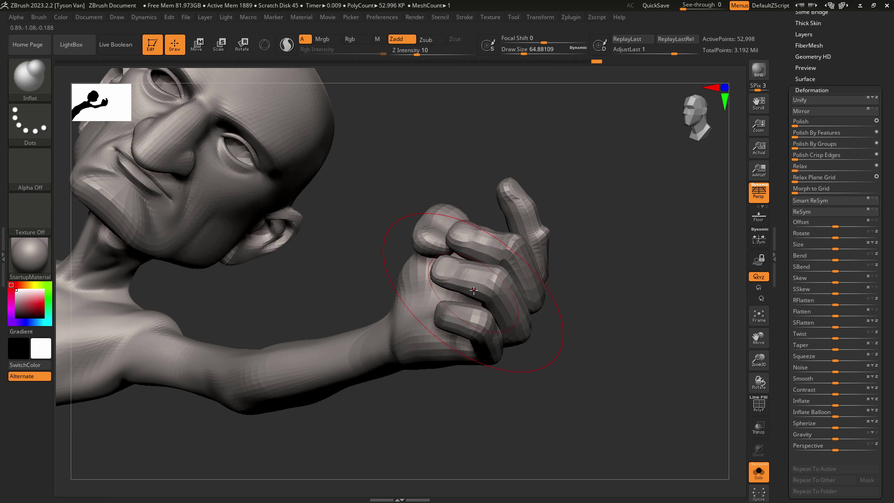
mouse_move(474, 290)
mouse_down()
mouse_move(513, 285)
mouse_move(459, 279)
mouse_move(505, 285)
mouse_move(457, 270)
mouse_move(456, 233)
mouse_move(452, 356)
mouse_up()
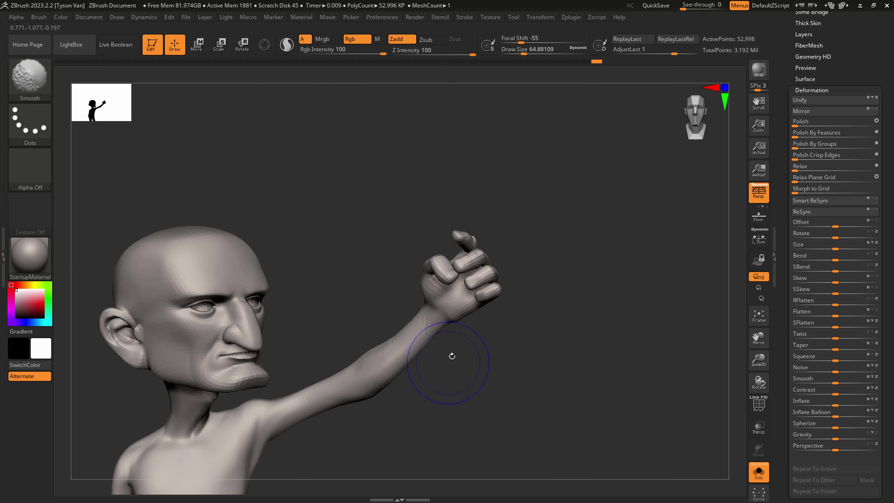
- Adjust the outer side of the curled fingers with the SnakeHook brush at a draw size of about 68
key(b)
key(s)
key(h)
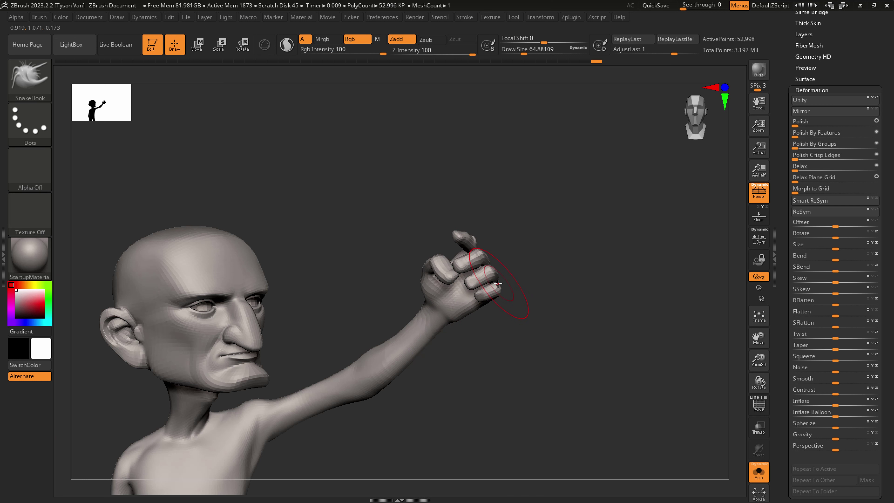
key(s)
drag(493, 291, 496, 292)
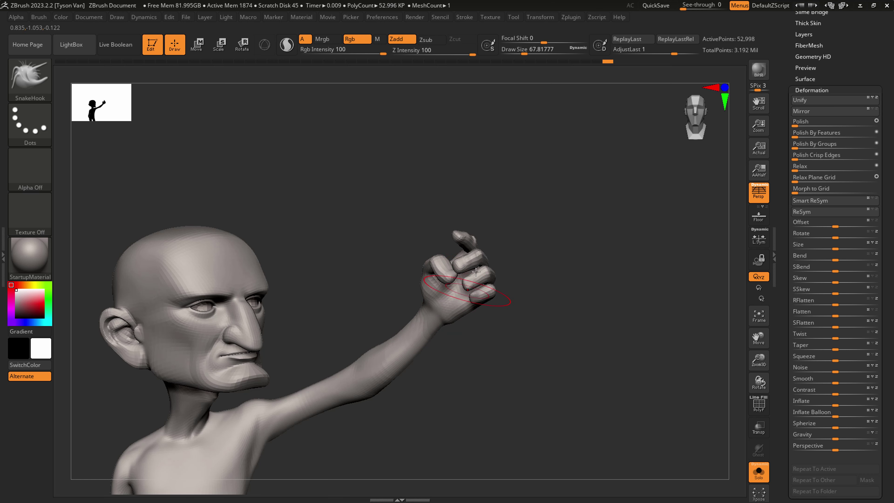
- Reshape the index finger with the Move Topological brush at a draw size of about 41
click(39, 75)
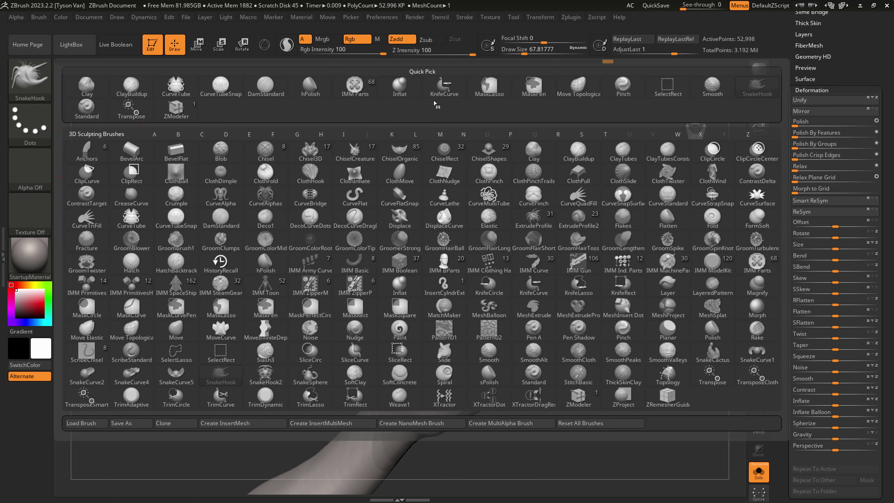
click(578, 87)
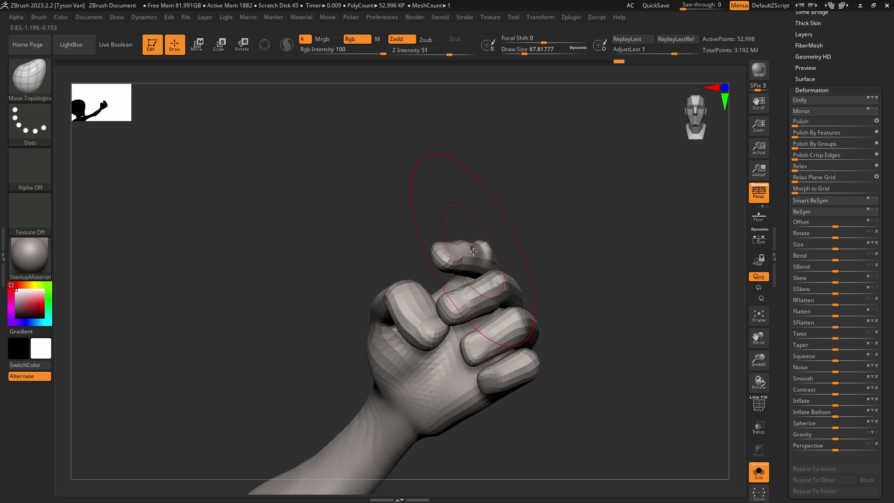
key(s)
drag(473, 255, 475, 251)
right_drag(500, 252, 474, 253)
drag(475, 257, 476, 252)
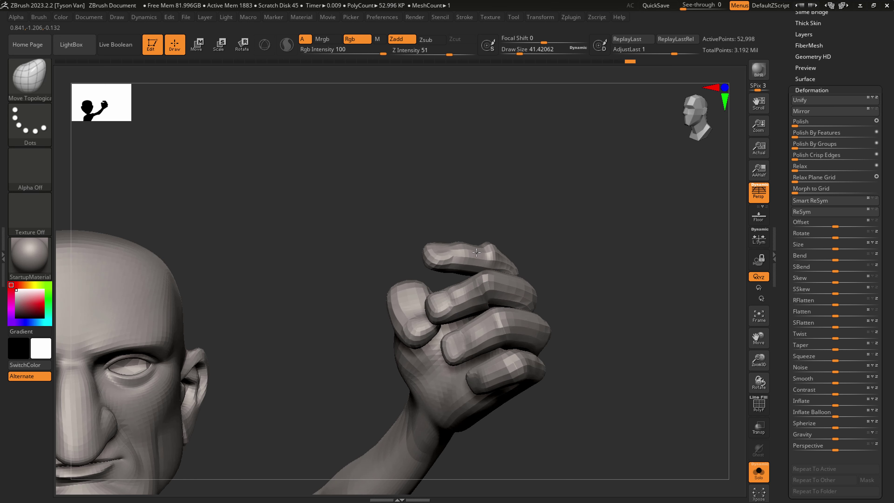
right_drag(518, 261, 520, 269)
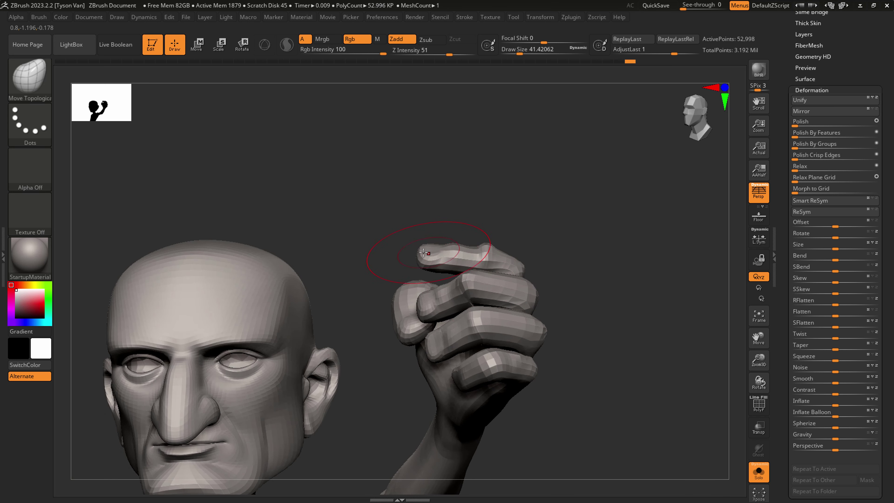
drag(430, 254, 430, 258)
mouse_move(430, 258)
right_down()
mouse_move(473, 254)
mouse_move(469, 329)
mouse_move(465, 299)
mouse_move(408, 249)
right_up()
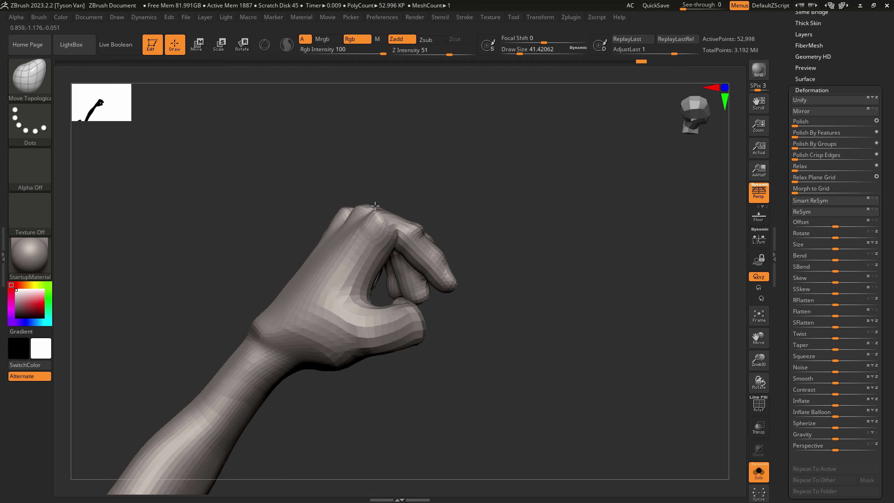
- Mask everything except the outer part of the index finger, rotate it down toward the thumb, and clear the mask
key(shift)
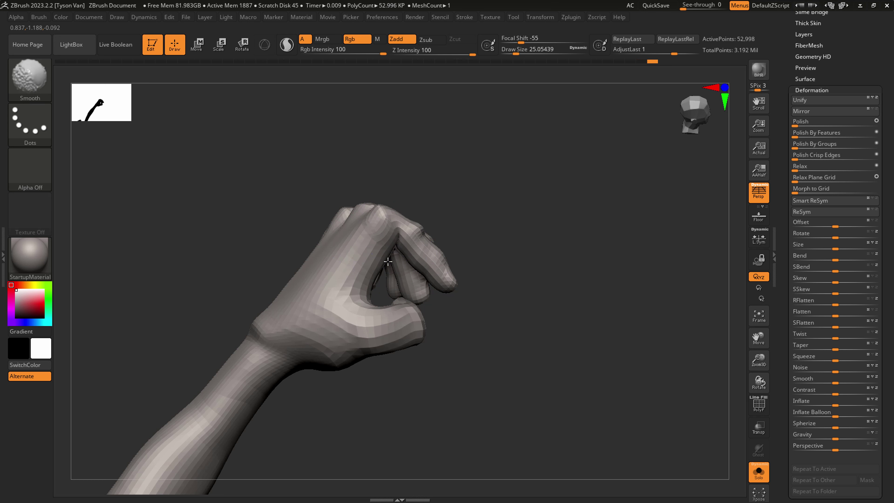
key(r)
mouse_move(402, 236)
ctrl+mouse_down()
mouse_move(422, 257)
mouse_move(425, 245)
mouse_move(429, 282)
mouse_move(435, 260)
mouse_move(450, 287)
ctrl+mouse_up()
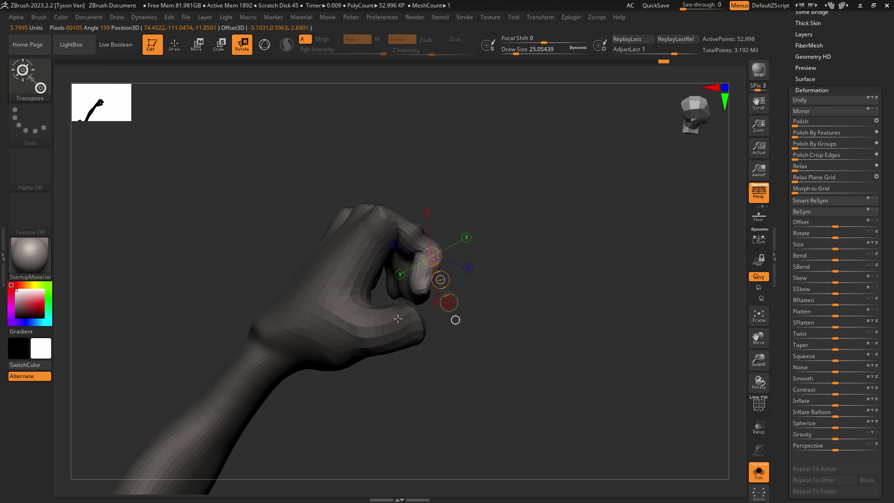
mouse_move(398, 318)
right_down()
mouse_move(462, 299)
mouse_move(557, 320)
right_up()
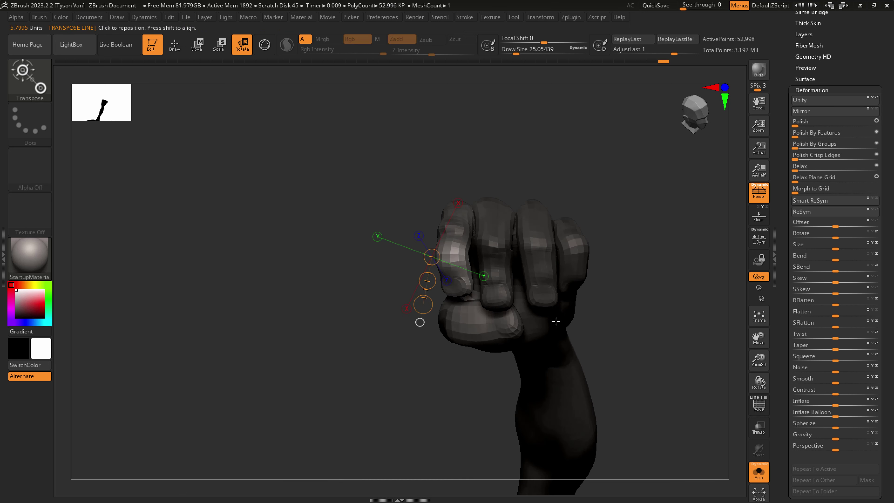
ctrl+drag(584, 322, 592, 309)
right_drag(690, 303, 614, 313)
- Return to the Move Topological brush and refine the index finger's bent joint at draw sizes of about 16 and 31
key(q)
right_drag(439, 258, 420, 255)
key(s)
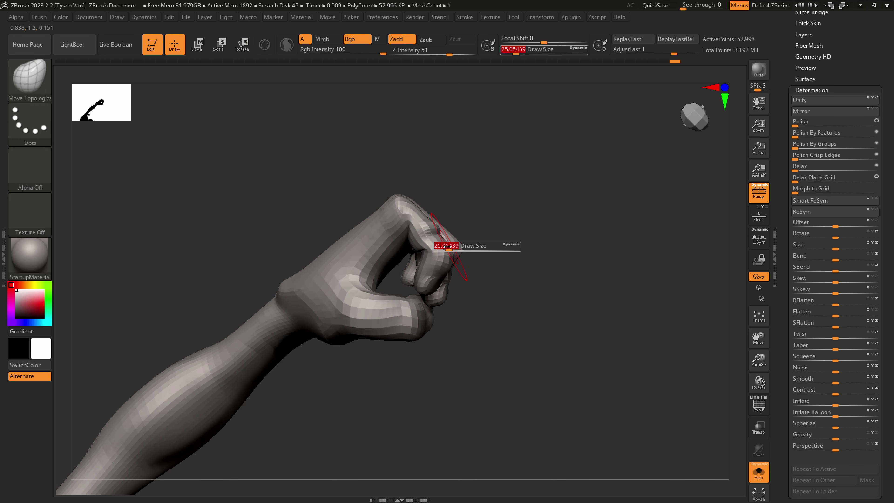
drag(447, 245, 444, 243)
key(shift)
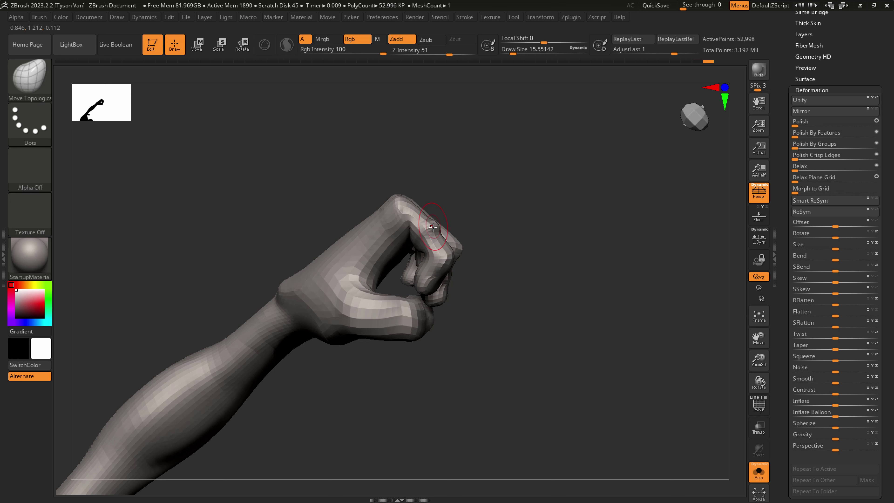
right_drag(433, 227, 433, 242)
key(s)
drag(433, 241, 437, 241)
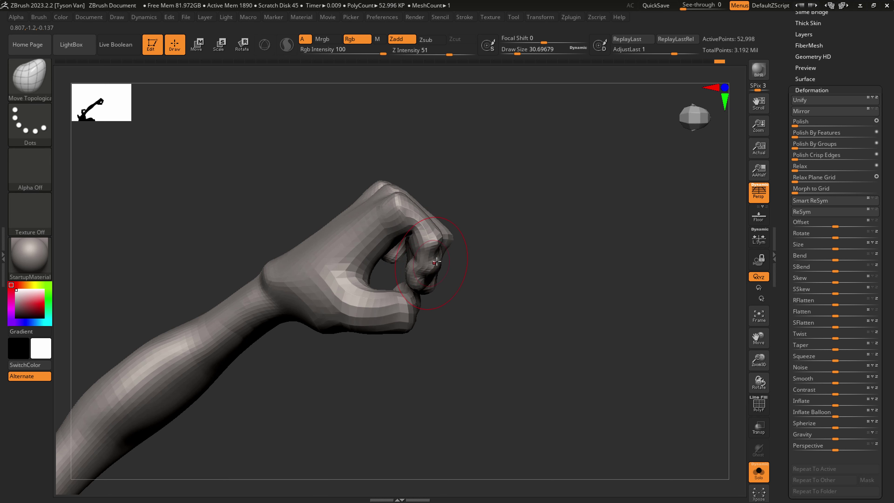
- Reposition the index finger's outer segments from several angles and smooth its surface with a smaller brush of about 17
mouse_move(436, 251)
right_down()
mouse_move(431, 237)
mouse_move(452, 248)
right_up()
drag(451, 247, 444, 249)
mouse_move(444, 249)
right_down()
mouse_move(389, 264)
mouse_move(436, 232)
mouse_move(461, 232)
mouse_move(458, 217)
mouse_move(472, 245)
right_up()
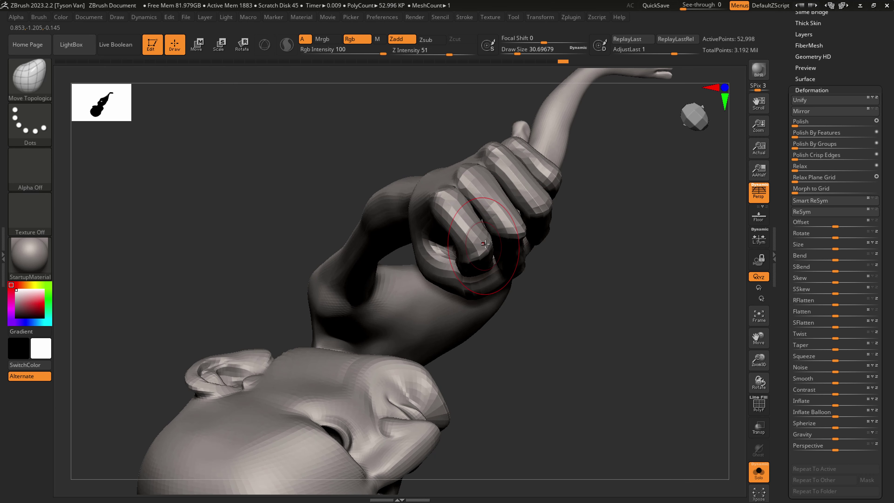
drag(472, 245, 468, 231)
key(s)
mouse_move(464, 225)
shift+mouse_down()
mouse_move(467, 214)
mouse_move(463, 226)
shift+mouse_up()
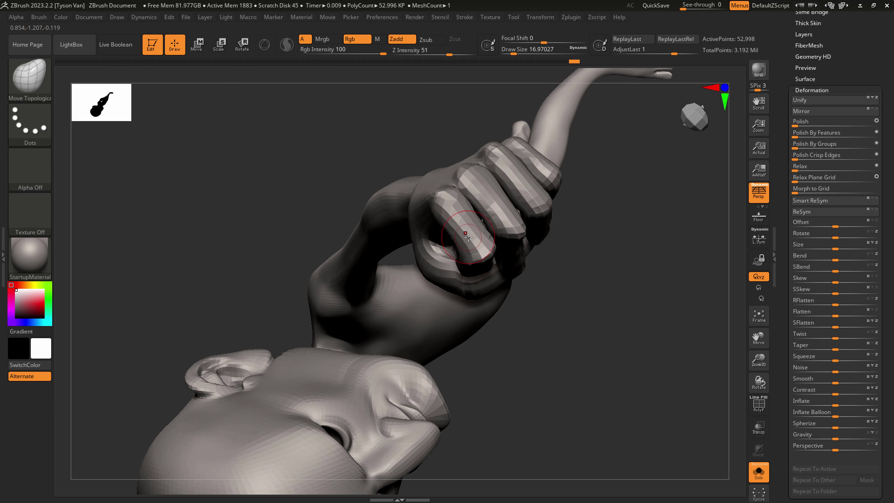
- Adjust the index finger's curl with the Move Topological brush at draw sizes of about 29 and 22, undoing the last stroke
mouse_move(463, 227)
right_down()
mouse_move(608, 269)
mouse_move(454, 240)
right_up()
key(s)
drag(455, 239, 458, 239)
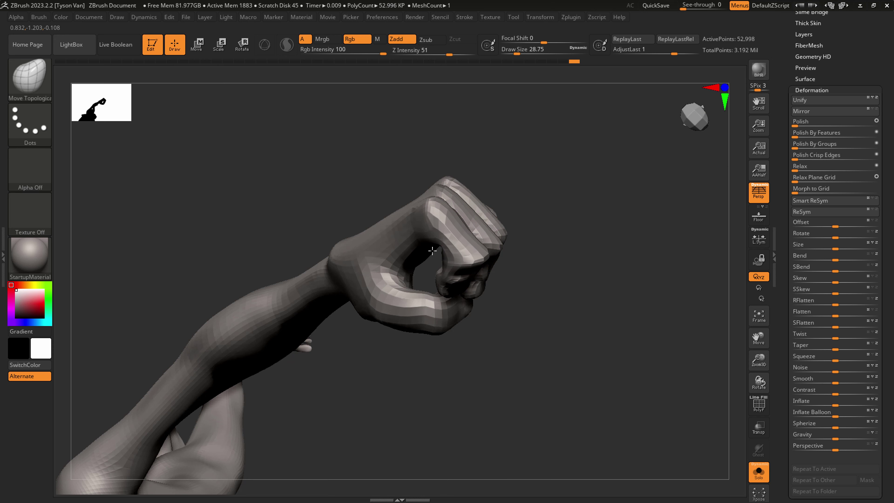
mouse_move(432, 251)
right_down()
mouse_move(456, 226)
mouse_move(464, 243)
right_up()
key(s)
mouse_move(471, 250)
mouse_down()
mouse_move(426, 256)
mouse_move(429, 267)
mouse_move(437, 248)
mouse_move(446, 260)
mouse_up()
key(ctrl+z)
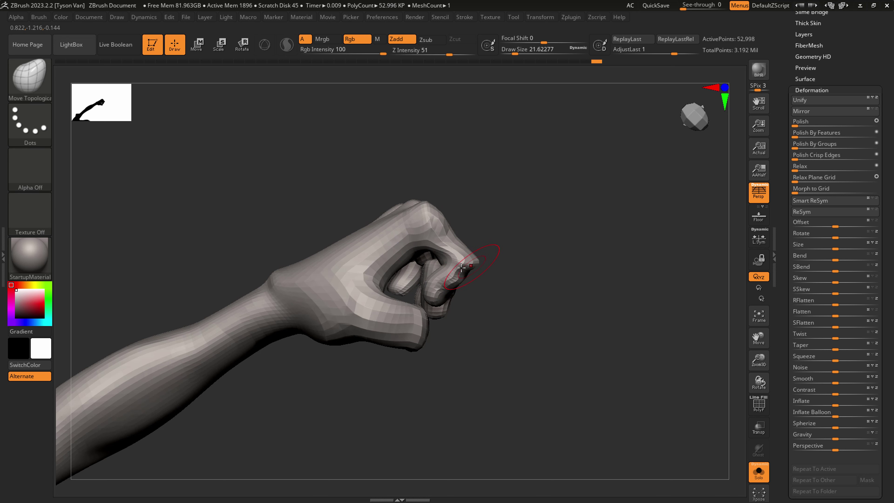
- Smooth the index finger's knuckle and its bent outer joint
right_drag(462, 267, 496, 249)
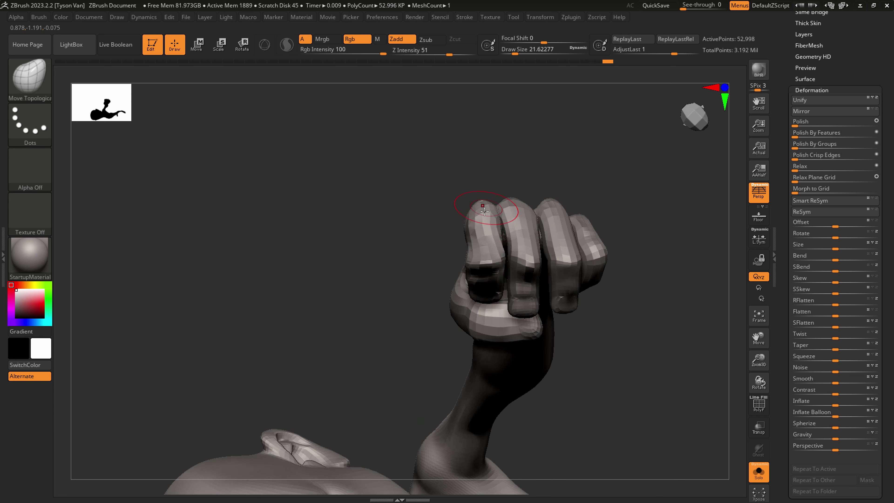
key(shift)
mouse_move(484, 210)
right_down()
mouse_move(466, 297)
mouse_move(444, 295)
mouse_move(457, 229)
mouse_move(505, 294)
mouse_move(491, 270)
right_up()
key(shift)
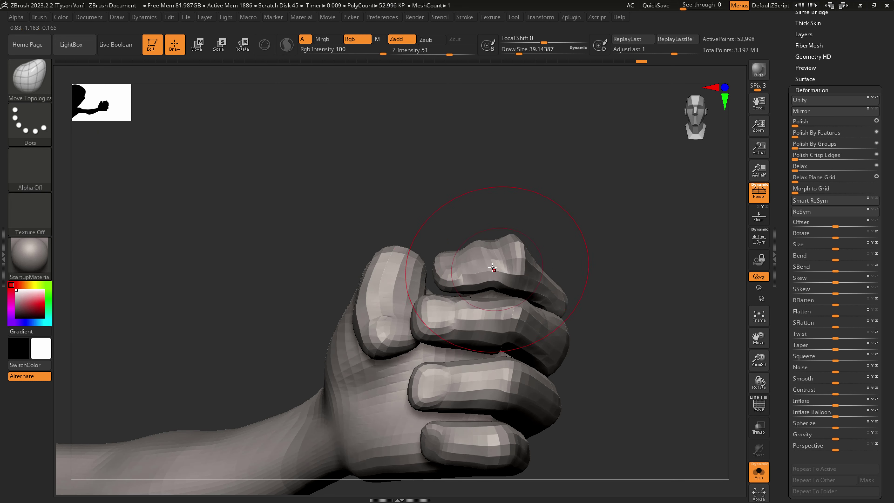
- Even out the index finger's bumpy outer segment with the Move Topological brush at a draw size of about 17 and smooth it
key(s)
drag(491, 269, 484, 268)
right_drag(452, 271, 465, 260)
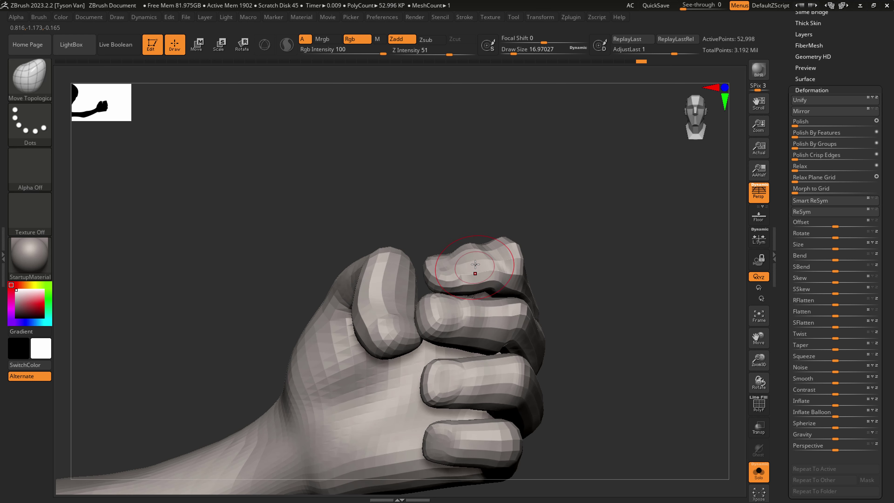
key(shift)
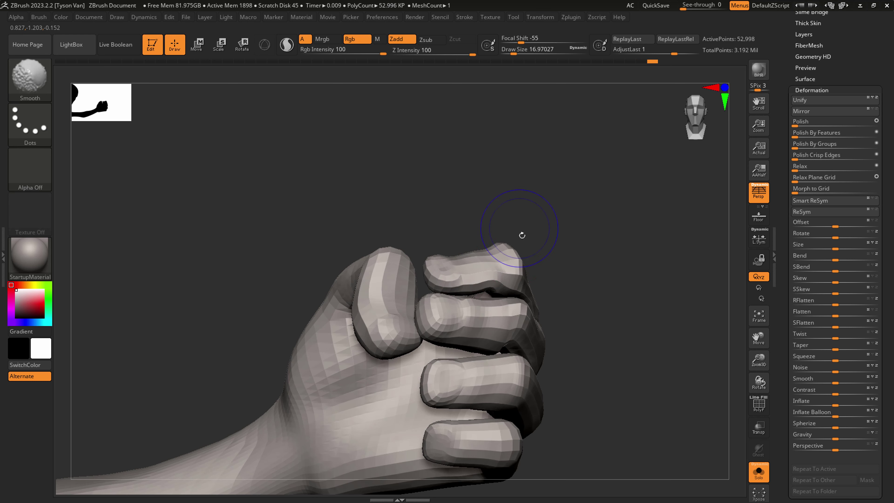
- Smooth the outer joints of the curled fingers beneath the index finger
right_drag(520, 236, 524, 235)
shift+drag(507, 308, 513, 347)
alt+right_drag(493, 344, 331, 320)
mouse_move(527, 349)
alt+right_down()
mouse_move(509, 351)
mouse_move(528, 363)
alt+right_up()
mouse_move(528, 363)
ctrl+right_down()
mouse_move(530, 347)
mouse_move(528, 419)
ctrl+right_up()
- Plump up the curled fingers with the Inflat brush at a draw size of about 56
click(30, 77)
click(400, 86)
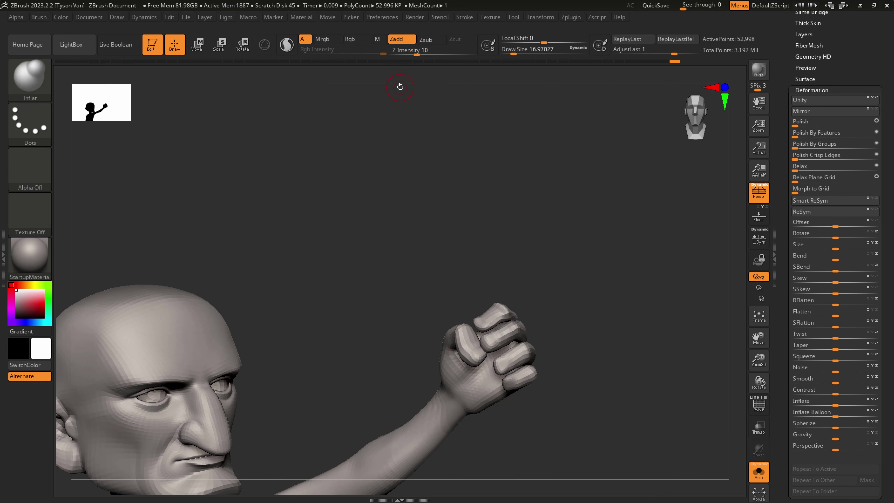
key(s)
mouse_move(501, 340)
mouse_down()
mouse_move(511, 339)
mouse_move(506, 323)
mouse_up()
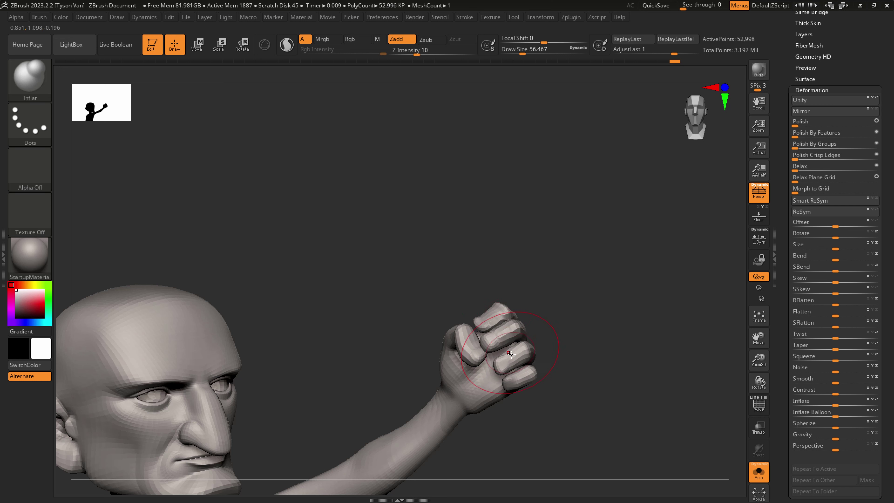
drag(510, 356, 519, 351)
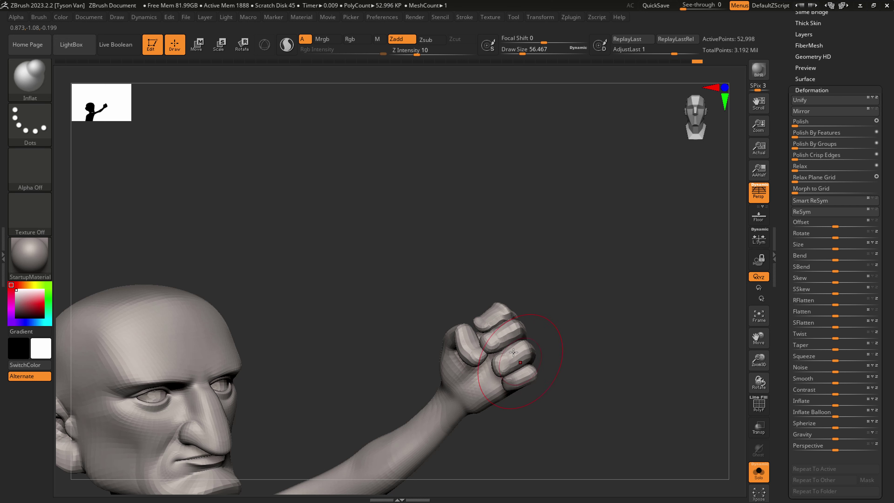
- Turn off Solo to show the whole character and flatten the underside of the chin with the hPolish brush
right_drag(487, 327, 531, 322)
alt+right_drag(545, 375, 487, 334)
alt+right_drag(487, 333, 463, 286)
click(759, 473)
right_drag(531, 379, 563, 409)
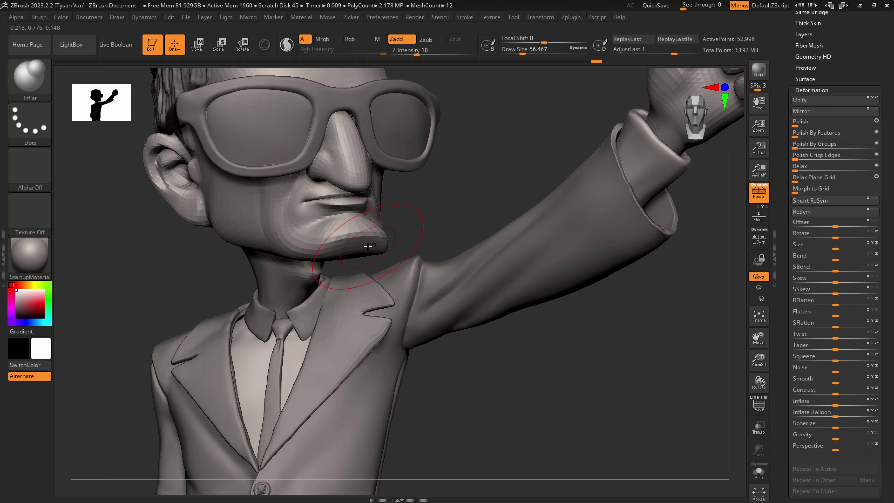
key(b)
key(h)
key(p)
drag(352, 244, 360, 250)
right_drag(343, 254, 361, 296)
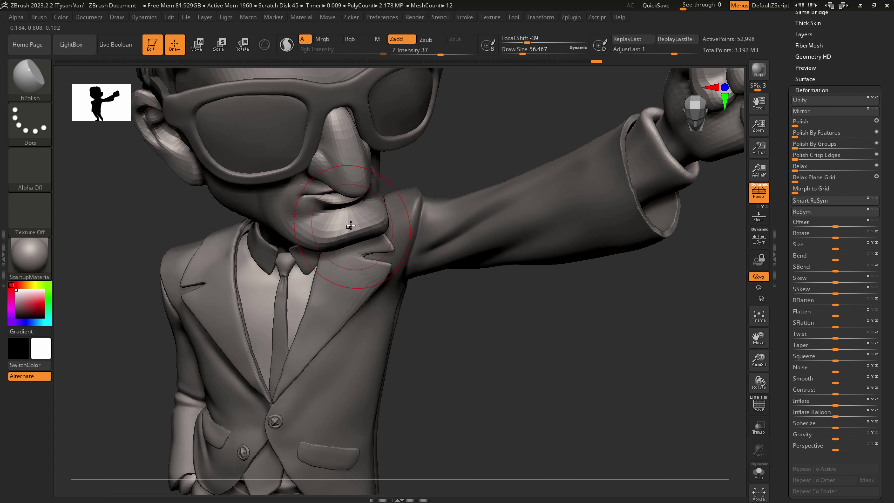
- Raise the head by two subdivision levels and polish the chin with a reduced draw size
key(s)
drag(353, 222, 350, 222)
key(d)
key(d)
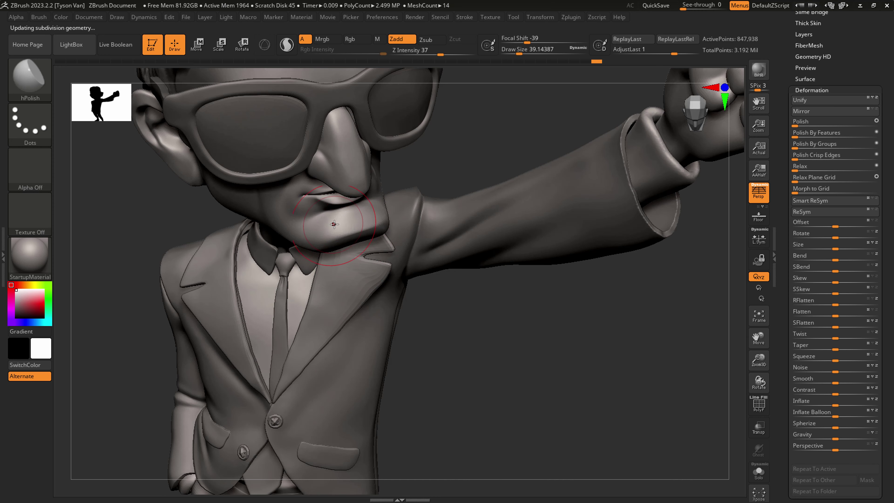
drag(371, 216, 352, 222)
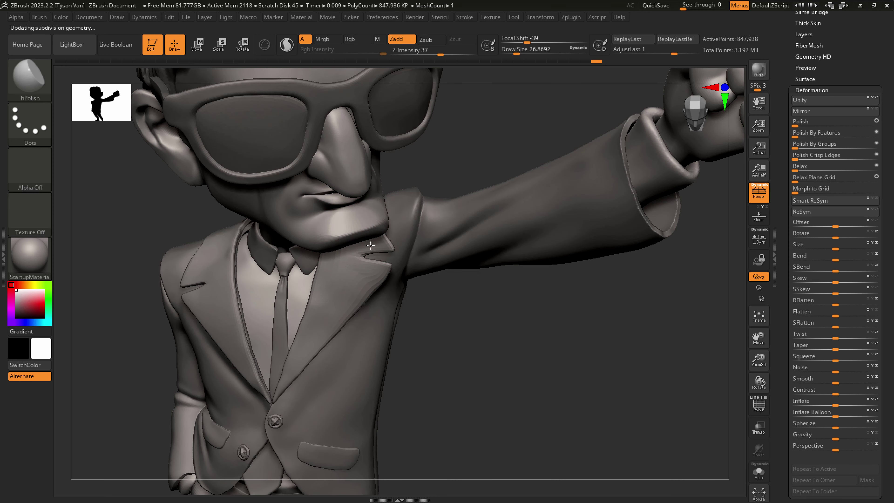
- Refine the planes of the chin's front and lower edge with hPolish at a draw size of about 22
ctrl+right_drag(352, 223, 349, 226)
key(s)
drag(346, 224, 344, 224)
drag(344, 225, 346, 227)
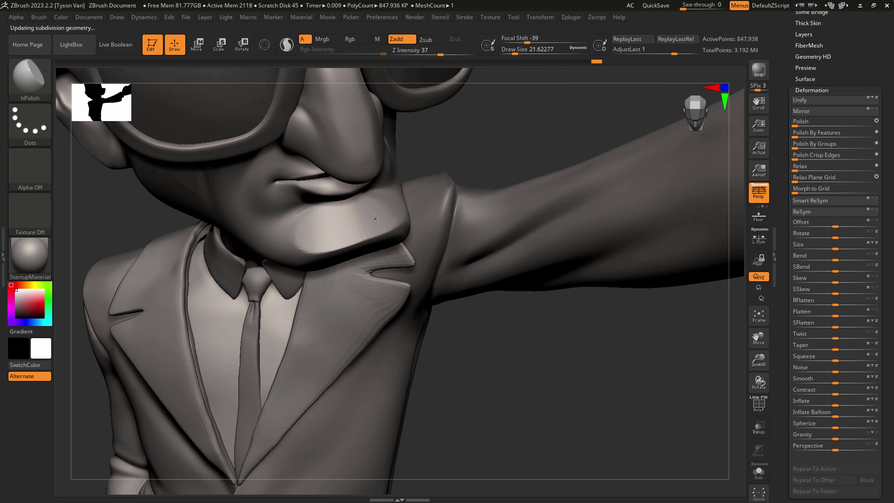
drag(402, 212, 368, 223)
right_drag(353, 252, 374, 215)
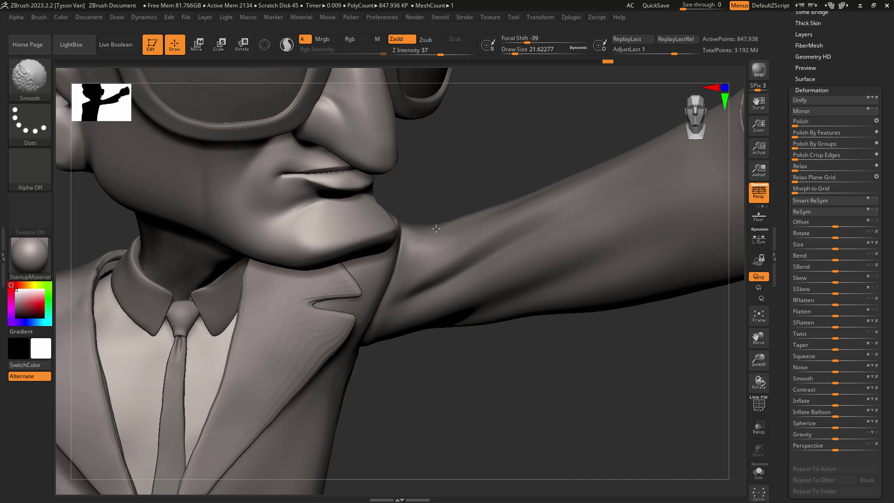
- Make the trousers the active subtool for work below the waistband
mouse_move(379, 247)
ctrl+right_down()
mouse_move(362, 236)
mouse_move(371, 224)
ctrl+right_up()
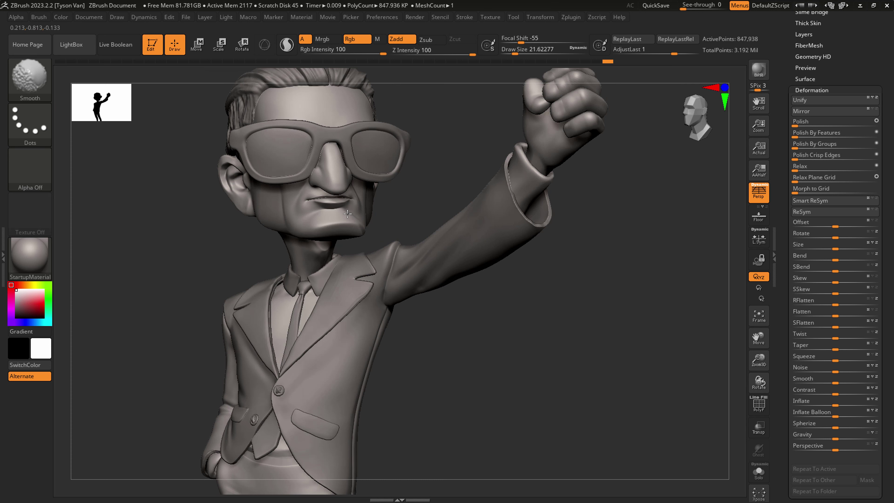
ctrl+right_drag(460, 229, 422, 201)
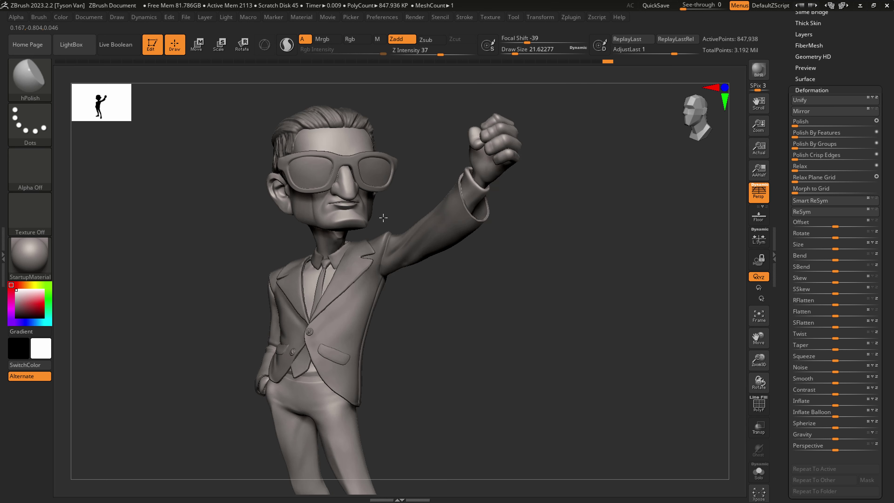
right_drag(369, 209, 395, 221)
mouse_move(465, 278)
ctrl+right_down()
mouse_move(451, 259)
mouse_move(394, 253)
mouse_move(387, 268)
ctrl+right_up()
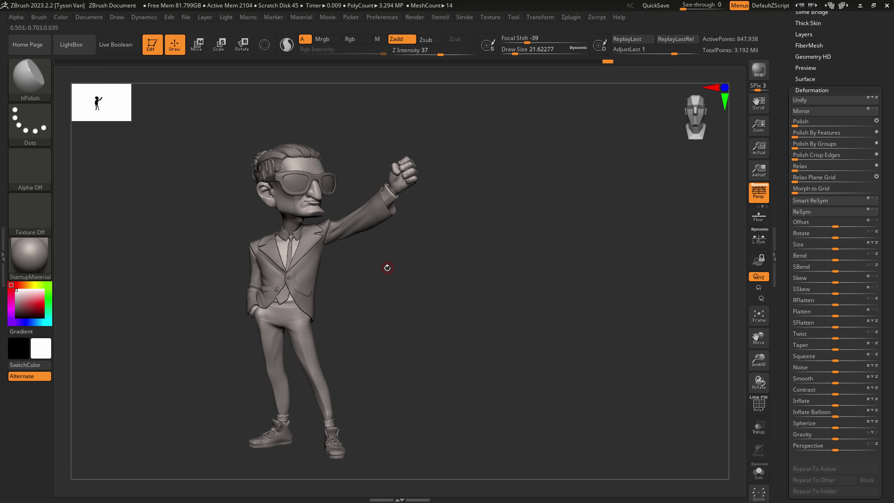
mouse_move(311, 336)
right_down()
mouse_move(286, 338)
mouse_move(303, 333)
right_up()
alt+right_drag(282, 323, 326, 356)
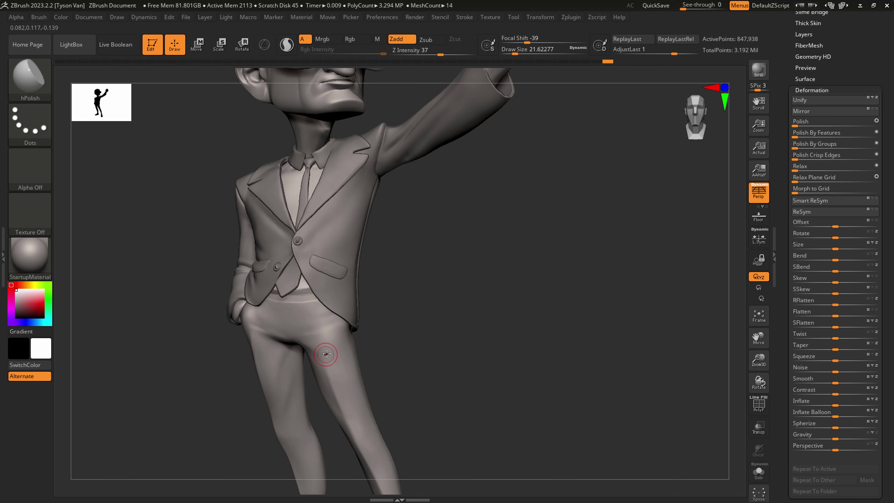
alt+click(291, 323)
scroll(359, 385, up, 5)
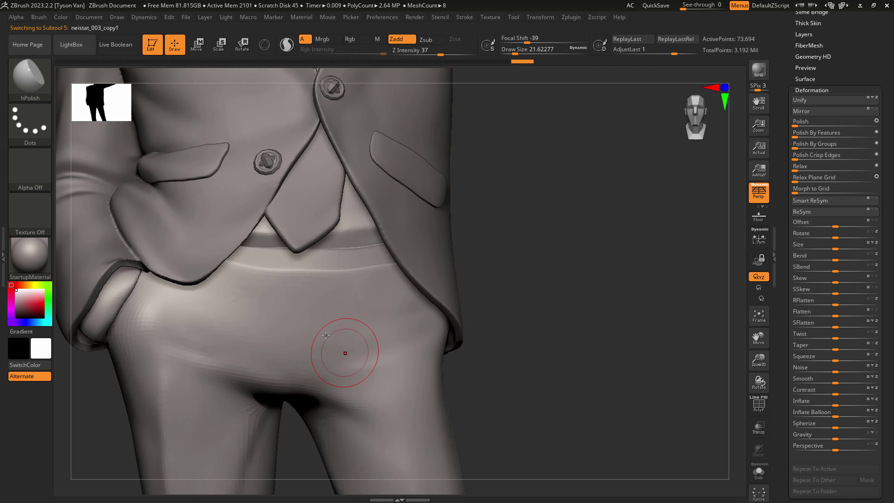
- Set masking to the MaskPen brush, try a vertical fly-shaped mask below the waistband and undo it
key(ctrl)
key(bracketleft)
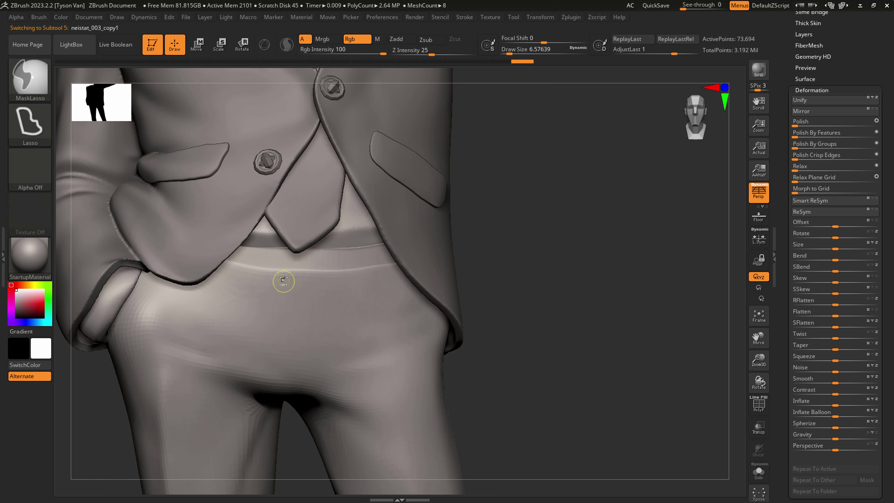
ctrl+click(31, 85)
ctrl+click(130, 87)
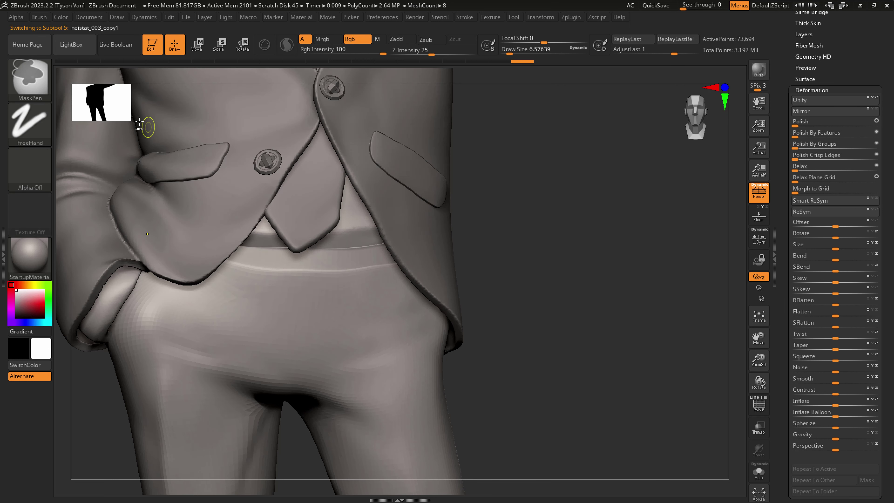
ctrl+drag(283, 273, 289, 352)
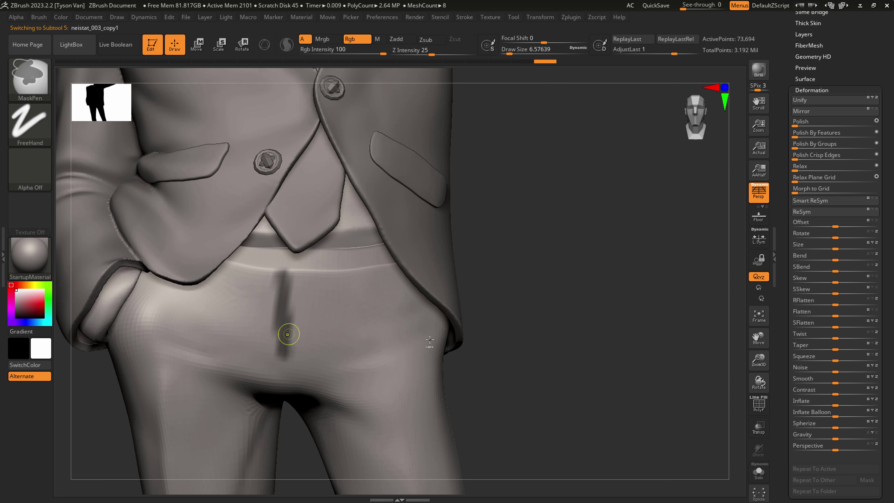
key(ctrl+z)
- Subdivide the trousers twice and mask everything except a vertical fly strip below the tie
key(ctrl+d)
key(ctrl+d)
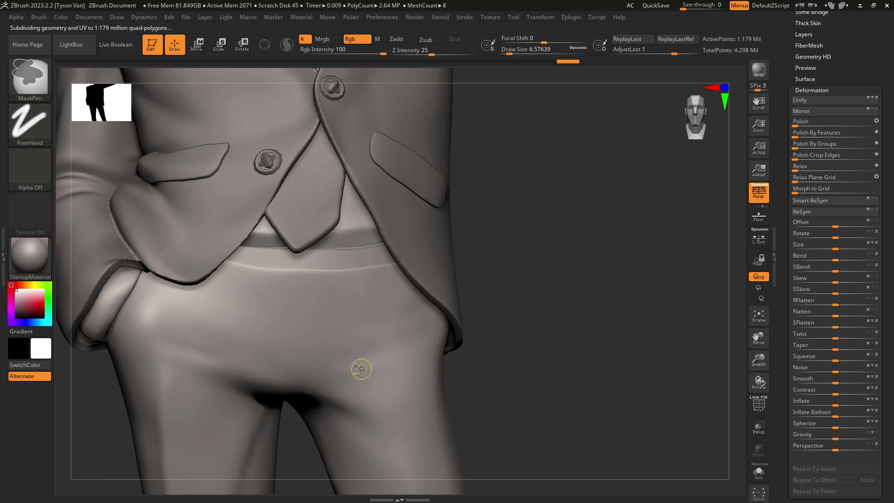
mouse_move(283, 273)
ctrl+mouse_down()
mouse_move(285, 364)
mouse_move(300, 340)
mouse_move(298, 271)
mouse_move(291, 291)
ctrl+mouse_up()
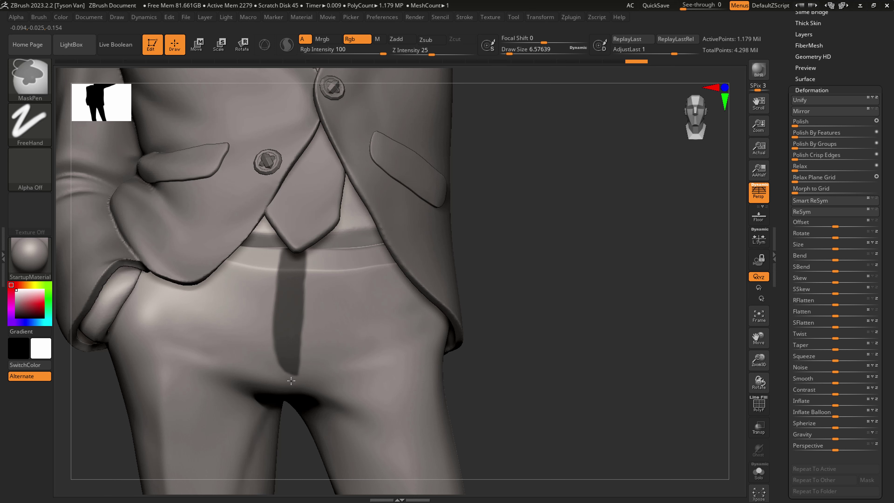
ctrl+alt+drag(275, 374, 315, 376)
mouse_move(371, 329)
right_down()
mouse_move(447, 323)
mouse_move(439, 324)
right_up()
mouse_move(552, 340)
right_down()
mouse_move(603, 356)
mouse_move(581, 353)
mouse_move(593, 353)
right_up()
key(ctrl)
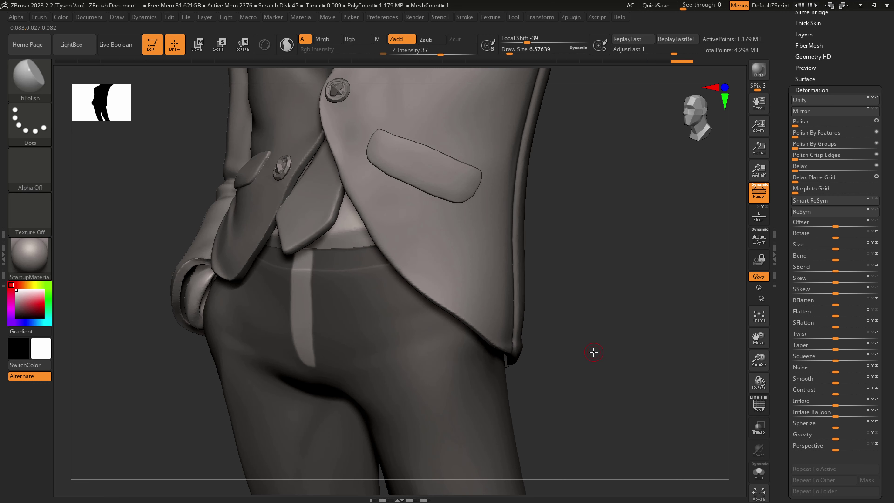
- Raise the unmasked fly strip with the Inflate deformation and smooth it at a draw size of about 35
drag(838, 403, 841, 402)
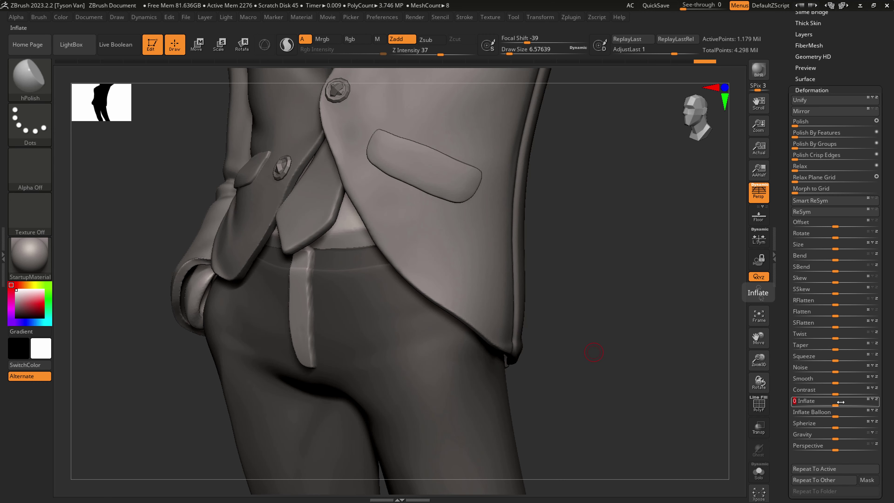
key(s)
drag(299, 295, 307, 296)
shift+drag(301, 259, 310, 368)
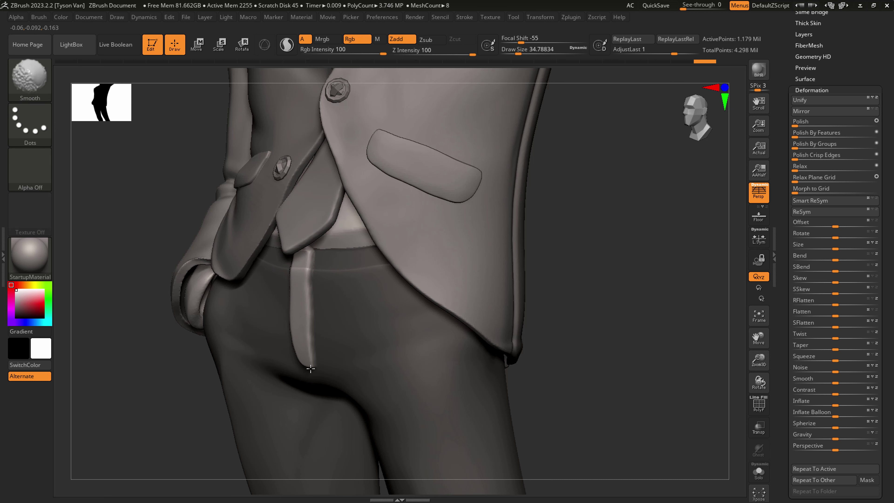
shift+drag(302, 280, 311, 385)
mouse_move(311, 378)
right_down()
mouse_move(335, 353)
mouse_move(355, 348)
right_up()
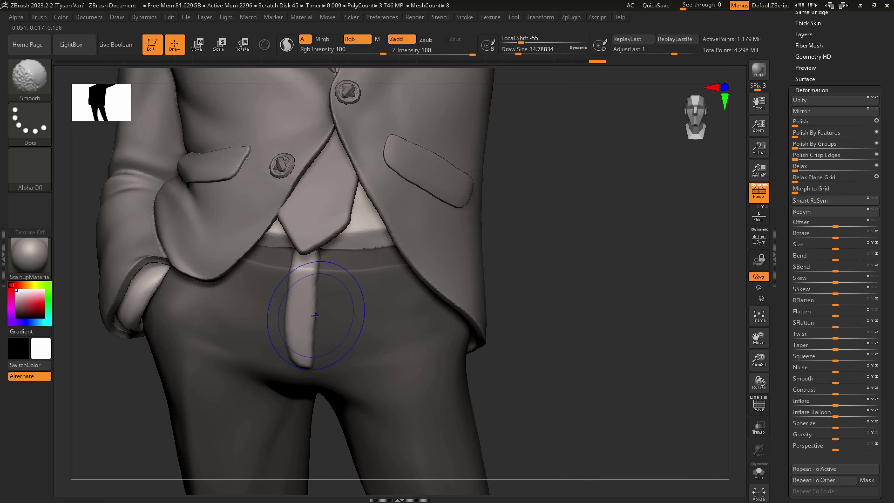
shift+drag(315, 316, 307, 356)
- Adjust the raised fly strip from its upper part to its lower end with the SnakeHook brush at a draw size of about 22
right_drag(313, 352, 326, 328)
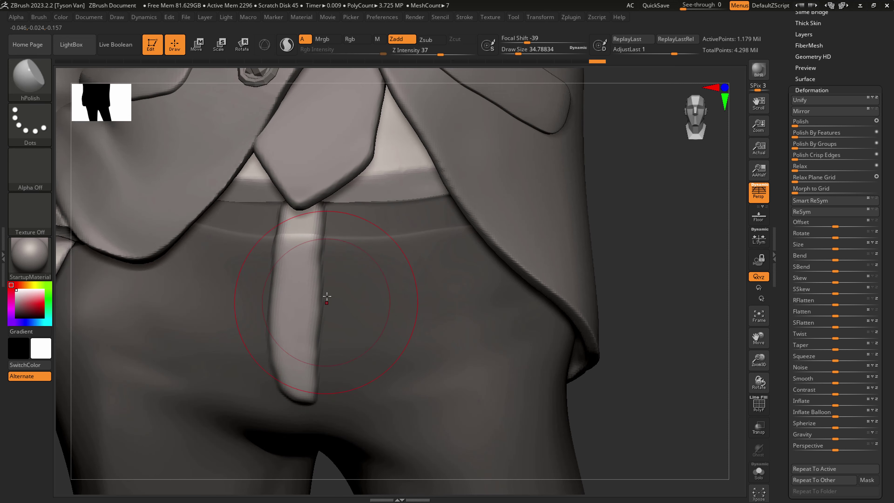
key(b)
key(c)
key(b)
key(b)
key(s)
key(h)
key(s)
mouse_move(303, 241)
mouse_down()
mouse_move(289, 219)
mouse_move(296, 247)
mouse_up()
drag(299, 284, 304, 322)
drag(302, 369, 298, 388)
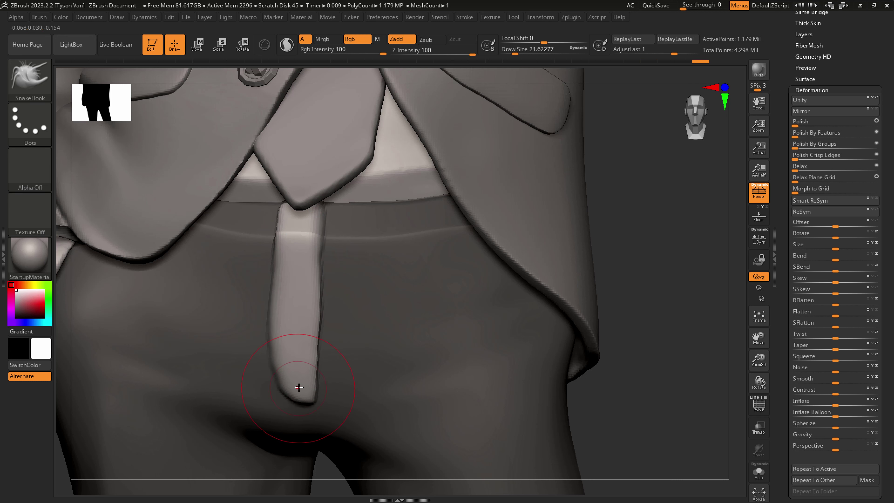
- Clear the mask on the trousers and rework the fly's left side with short shaping and smoothing strokes
ctrl+drag(626, 416, 630, 427)
key(s)
drag(287, 367, 283, 367)
drag(288, 370, 279, 345)
shift+drag(288, 287, 284, 353)
- Soften the fly's left edge into the trousers by smoothing at a draw size of about 6.6
key(s)
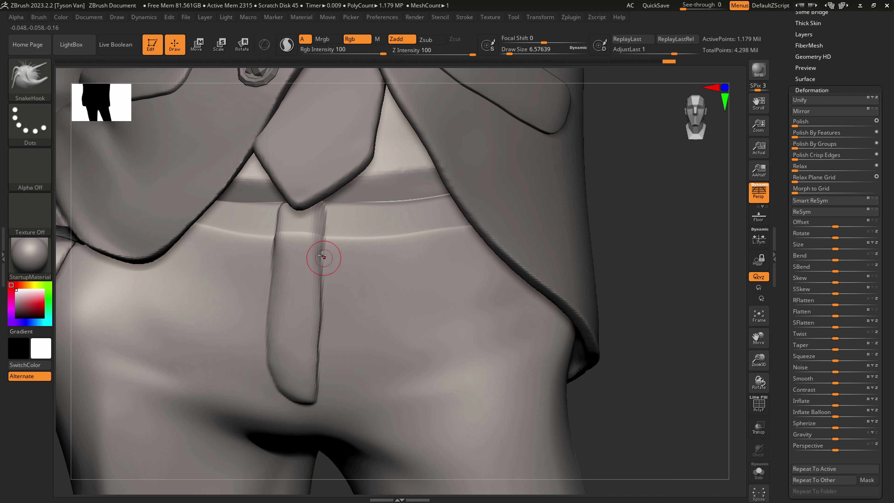
key(b)
key(c)
key(b)
key(shift)
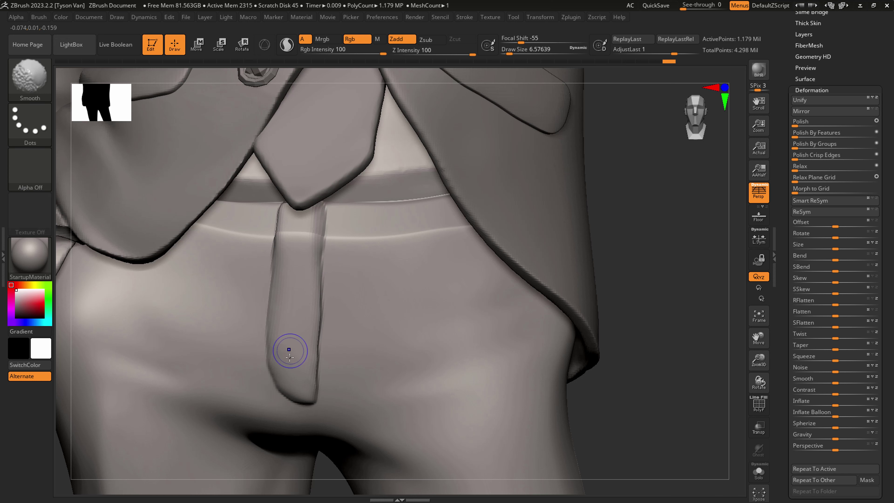
shift+drag(280, 199, 279, 211)
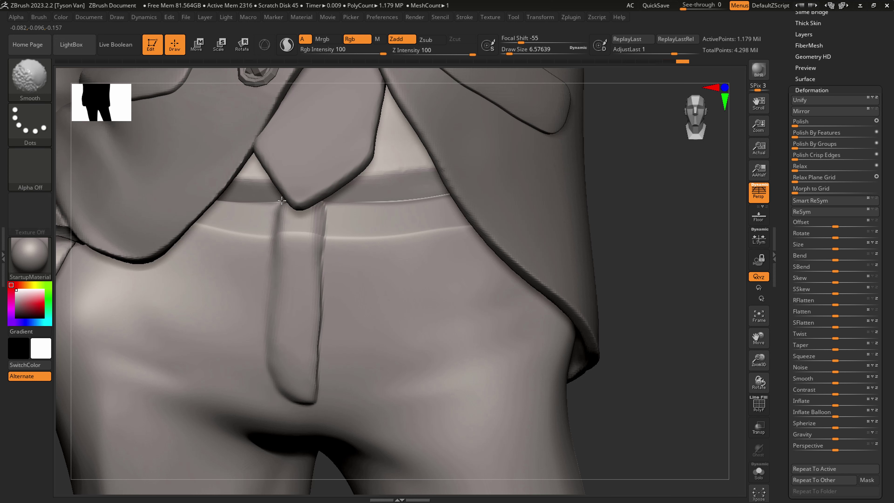
- Carve a crease along the fly's right edge with the DamStandard brush and smooth its lower part
key(b)
key(d)
key(s)
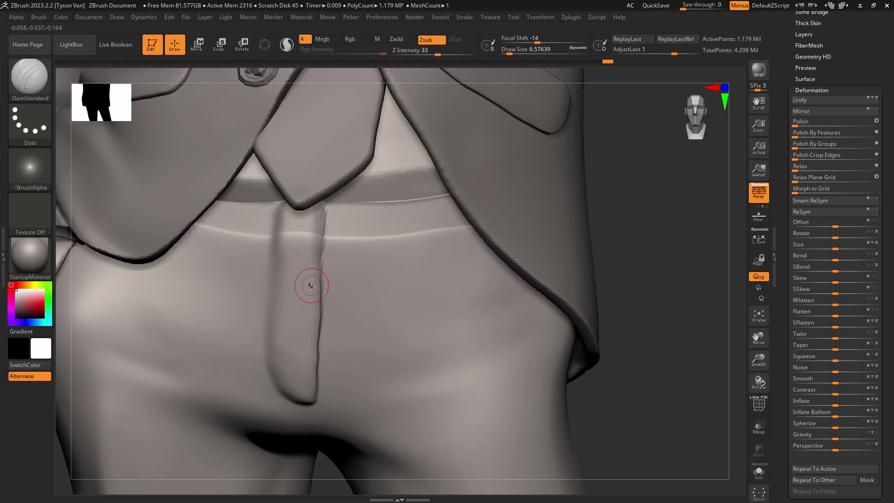
drag(314, 292, 323, 208)
key(shift)
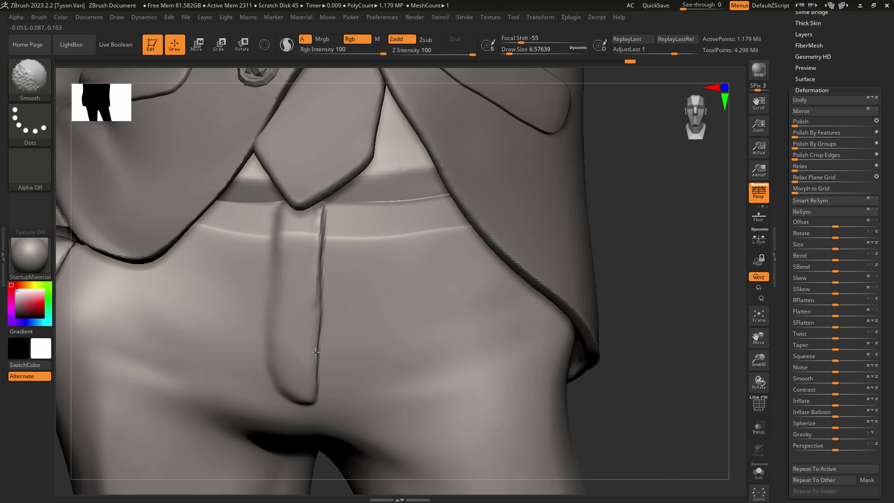
shift+drag(316, 352, 317, 366)
- Carve a seam from the fly's lower end down into the crotch, retracing the crease above it
right_drag(319, 430, 309, 297)
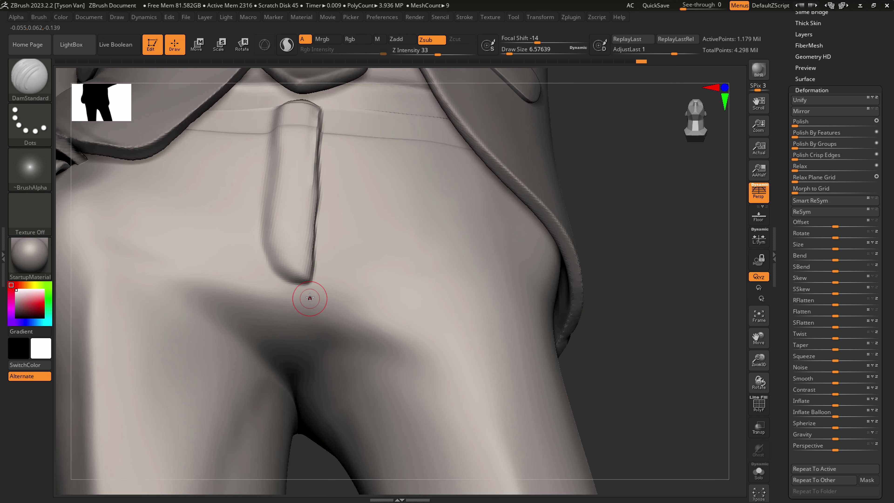
drag(311, 272, 306, 301)
drag(318, 255, 300, 361)
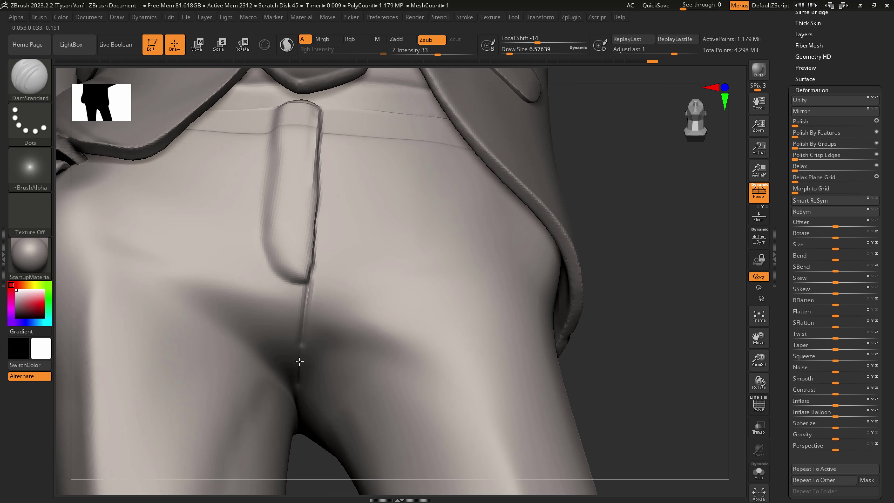
drag(307, 298, 316, 229)
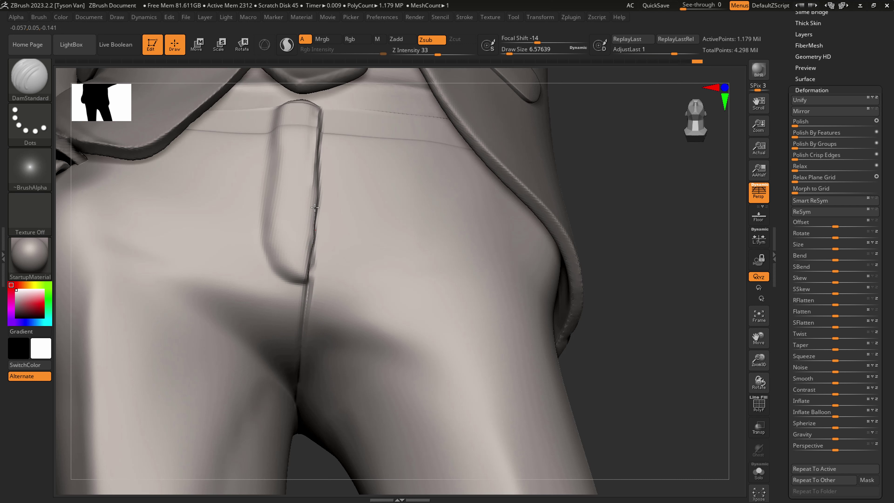
- Carve the fly's outline around its rounded lower end and up its left edge, smoothing along the upper right
mouse_move(316, 218)
mouse_down()
mouse_move(310, 261)
mouse_move(311, 251)
mouse_move(324, 257)
mouse_move(263, 249)
mouse_up()
key(shift)
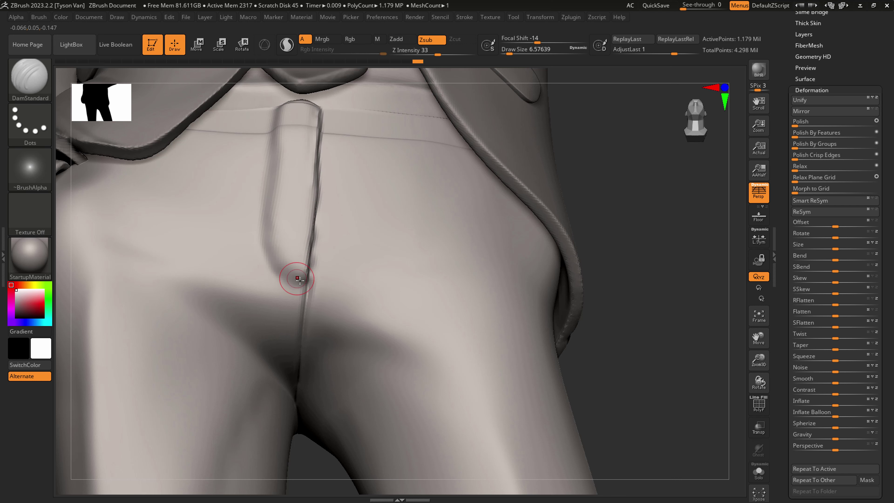
drag(304, 281, 264, 242)
drag(268, 173, 275, 107)
ctrl+right_drag(330, 173, 364, 284)
shift+drag(331, 145, 325, 185)
ctrl+right_drag(328, 187, 374, 256)
- Flatten the fly's front surface along its length with the hPolish brush at a draw size of about 6.6
key(b)
key(h)
key(p)
key(s)
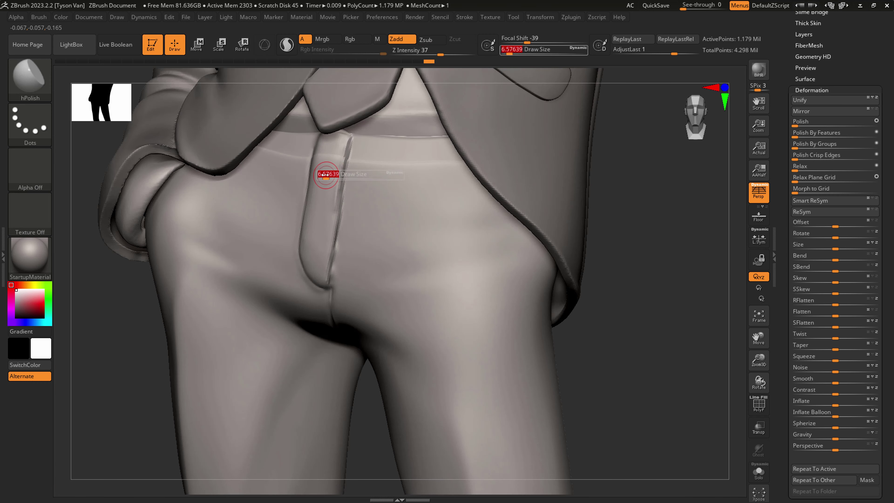
mouse_move(325, 172)
mouse_down()
mouse_move(330, 165)
mouse_move(316, 246)
mouse_up()
drag(317, 197, 314, 263)
mouse_move(315, 263)
mouse_down()
mouse_move(324, 276)
mouse_move(320, 243)
mouse_up()
right_drag(317, 238, 336, 227)
mouse_move(322, 171)
mouse_down()
mouse_move(325, 153)
mouse_move(324, 246)
mouse_up()
- Recut the crease along the fly's right edge from the waistband down to its lower end with DamStandard
key(b)
key(d)
key(s)
right_drag(348, 173, 339, 172)
key(s)
drag(346, 179, 341, 180)
drag(353, 140, 352, 142)
drag(335, 240, 331, 254)
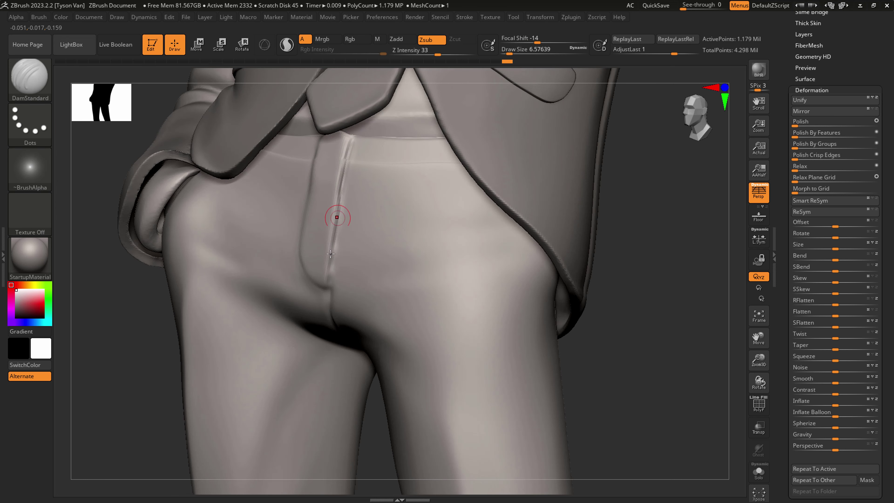
- Sculpt folds from the crotch and fly toward the thigh and pocketed-hand hip using the Standard brush at a draw size of about 17
right_drag(336, 272, 360, 270)
key(b)
key(s)
key(t)
key(s)
mouse_move(362, 305)
mouse_down()
mouse_move(441, 346)
mouse_move(472, 350)
mouse_up()
alt+drag(307, 296, 155, 224)
alt+drag(290, 240, 178, 172)
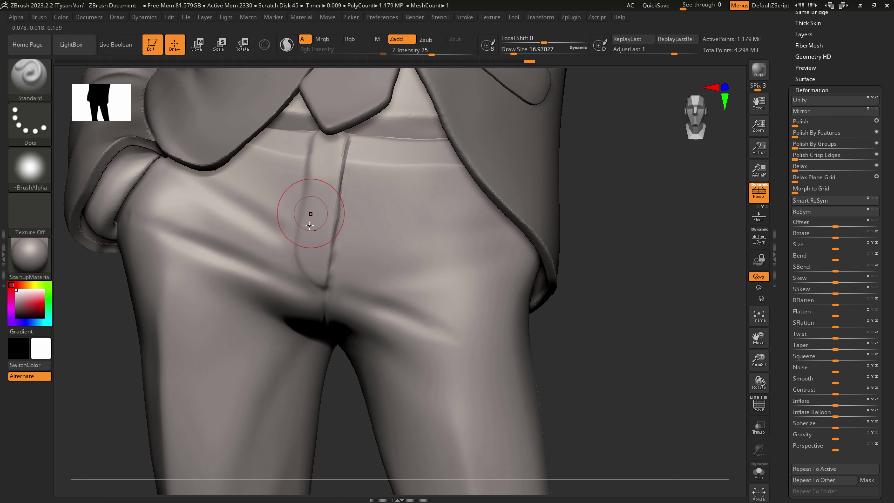
mouse_move(297, 244)
alt+mouse_down()
mouse_move(187, 166)
mouse_move(196, 170)
alt+mouse_up()
- Carve and raise folds from the fly toward the hip opposite the pocketed hand with the Standard brush
alt+drag(353, 257, 501, 231)
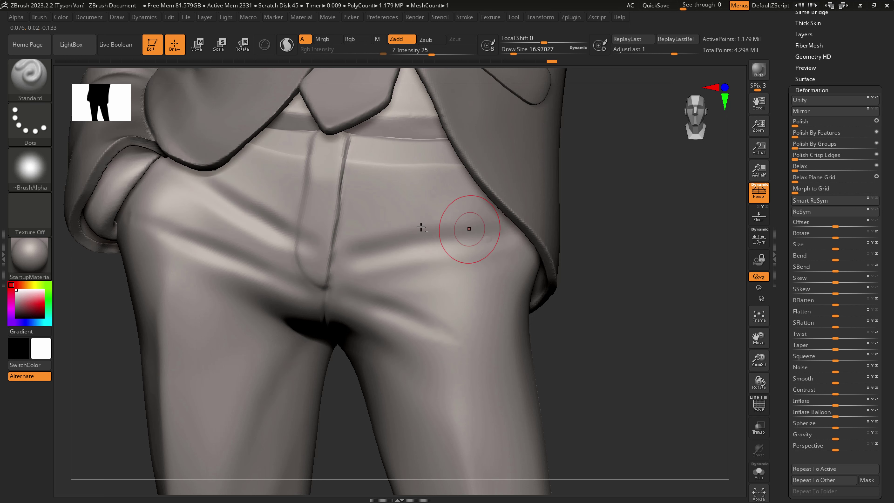
alt+drag(363, 211, 487, 197)
drag(402, 219, 490, 194)
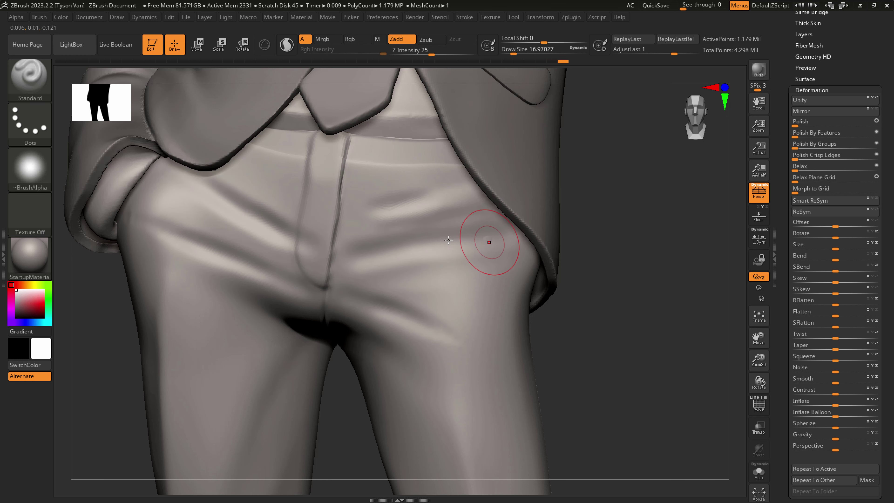
mouse_move(402, 228)
mouse_down()
mouse_move(500, 211)
mouse_move(505, 223)
mouse_move(417, 201)
mouse_move(385, 210)
mouse_up()
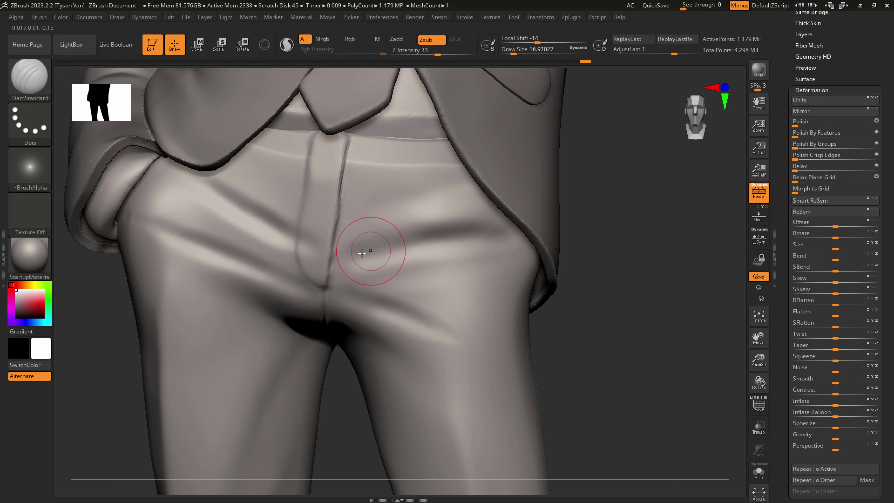
- Sharpen the hip and thigh folds opposite the pocketed hand with DamStandard and smooth the hip fold's lower side
drag(351, 261, 500, 226)
shift+drag(379, 249, 421, 254)
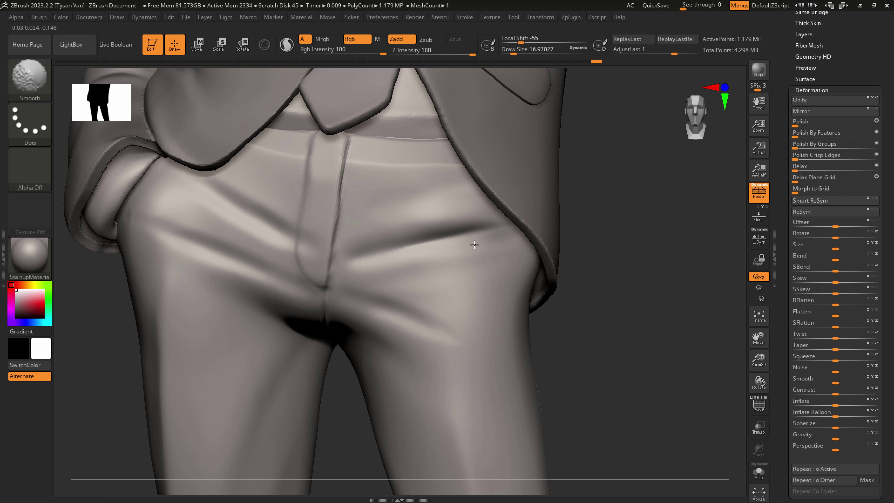
shift+drag(474, 245, 436, 273)
drag(336, 293, 483, 348)
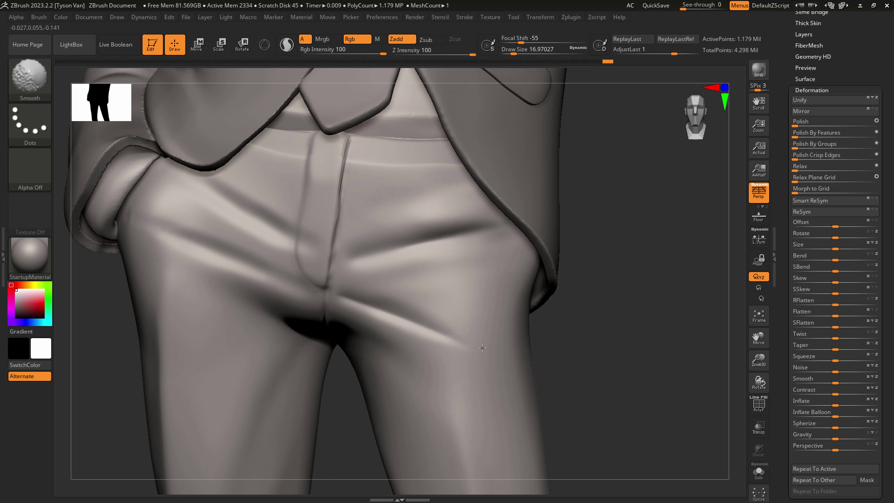
- Sharpen the two folds running from the fly to the pocketed-hand hip and soften the upper fold's outer end
drag(302, 286, 132, 218)
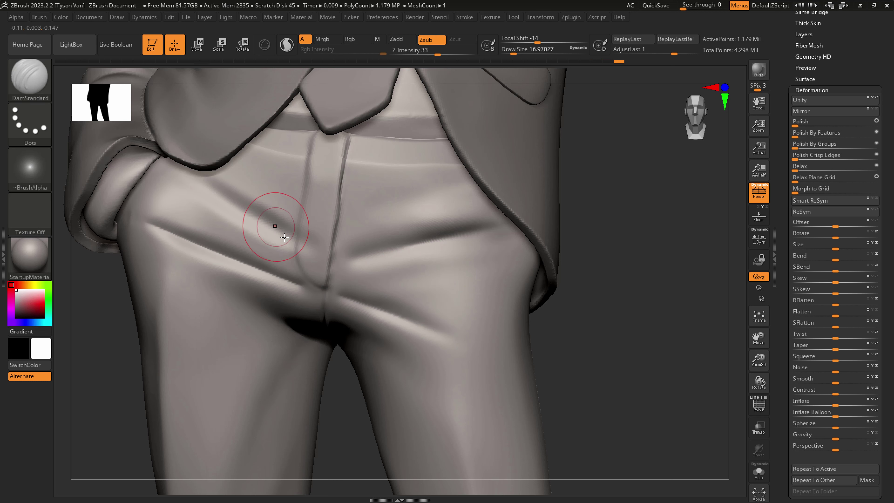
drag(289, 242, 135, 151)
shift+drag(173, 177, 205, 199)
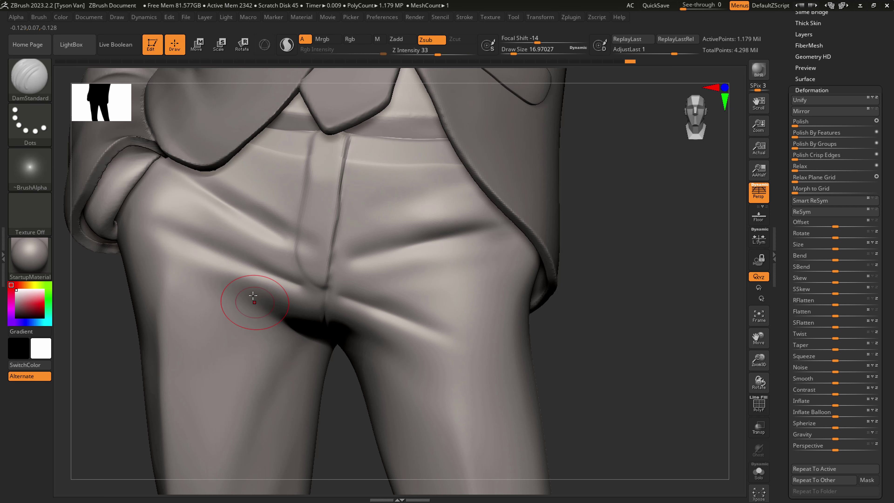
- Carve a crease from the crotch across the pocketed-hand thigh, smoothing its outer end and the opposite thigh fold
right_drag(251, 295, 294, 305)
drag(319, 310, 195, 279)
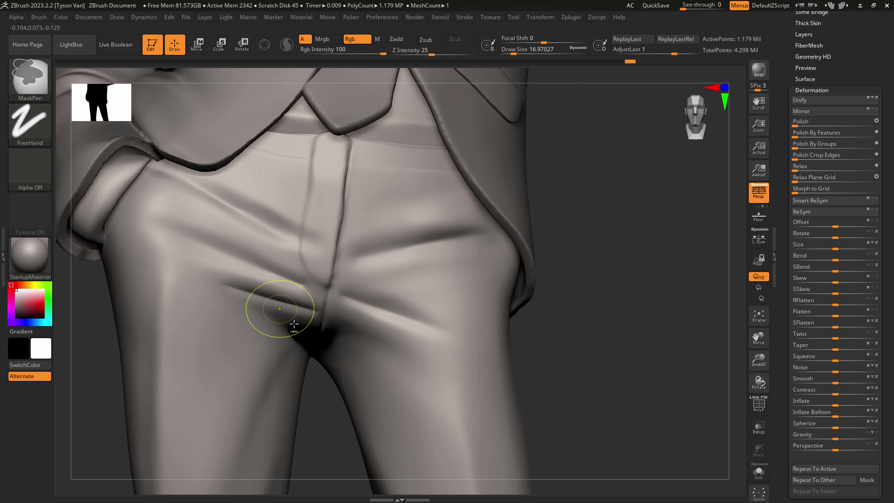
key(ctrl+z)
drag(316, 335, 148, 246)
shift+drag(201, 269, 169, 252)
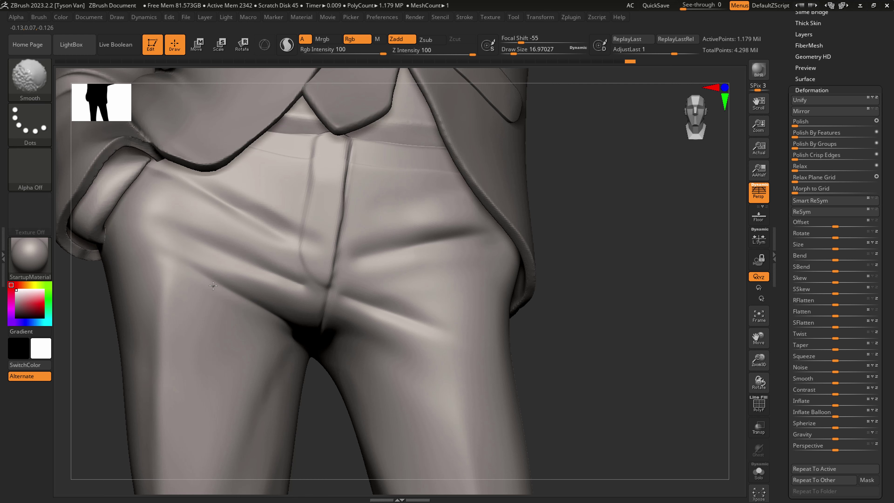
shift+drag(345, 296, 387, 316)
- Carve a pressed crease down the front of each trouser leg with DamStandard at a draw size of about 26.9
ctrl+right_drag(405, 331, 390, 285)
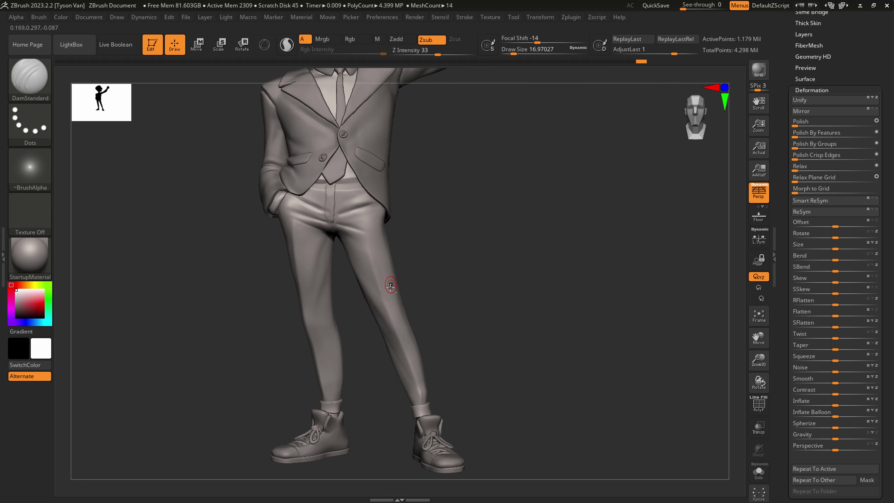
key(s)
drag(369, 254, 376, 282)
key(ctrl+z)
drag(359, 216, 364, 233)
right_drag(366, 288, 330, 258)
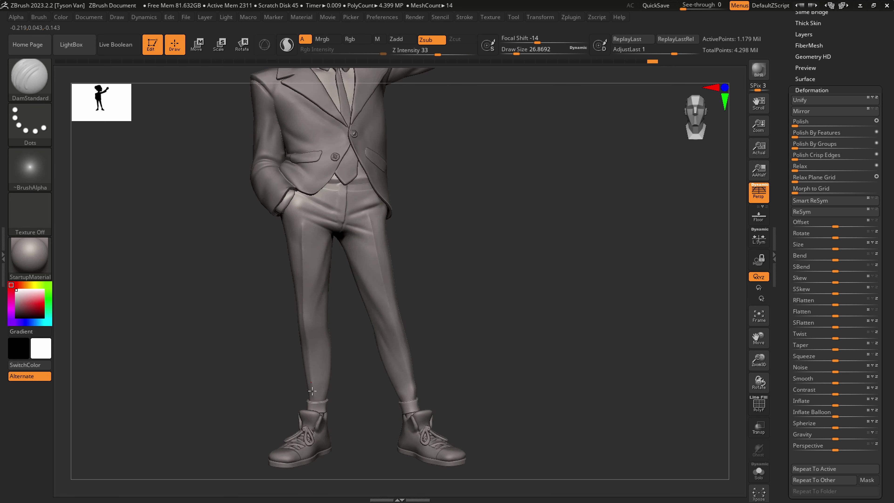
right_drag(405, 359, 392, 317)
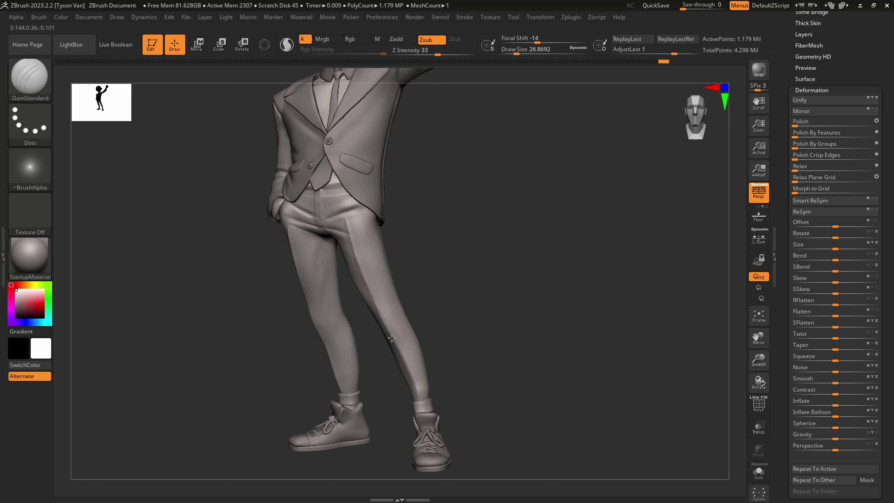
right_drag(384, 278, 379, 260)
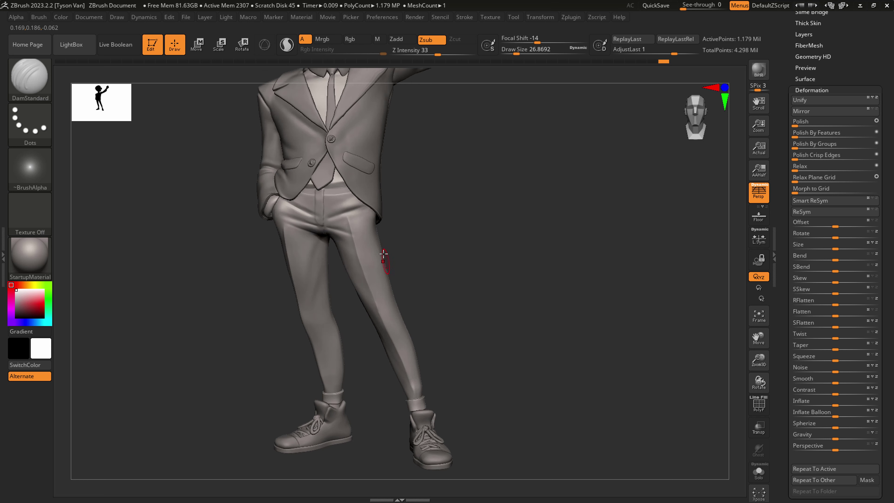
- Flatten the trouser surfaces beside the front leg creases with the hPolish brush
key(shift)
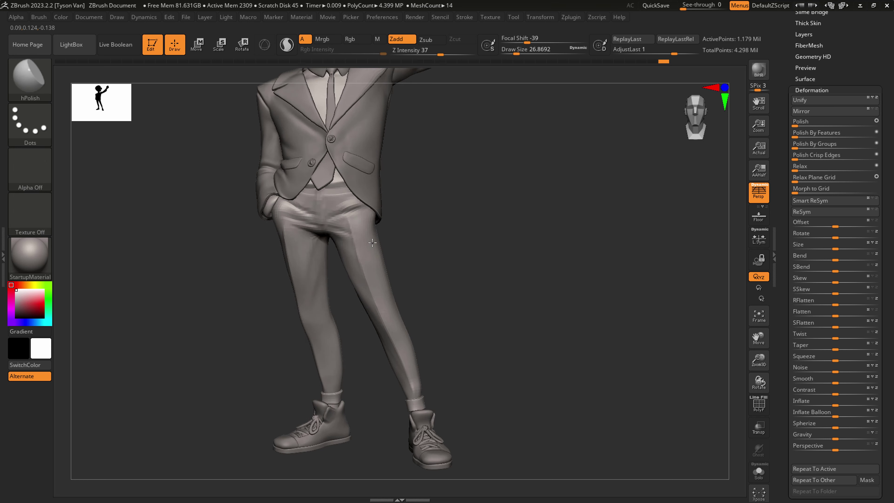
right_drag(356, 221, 283, 229)
mouse_move(315, 318)
right_down()
mouse_move(305, 299)
mouse_move(357, 298)
mouse_move(301, 190)
right_up()
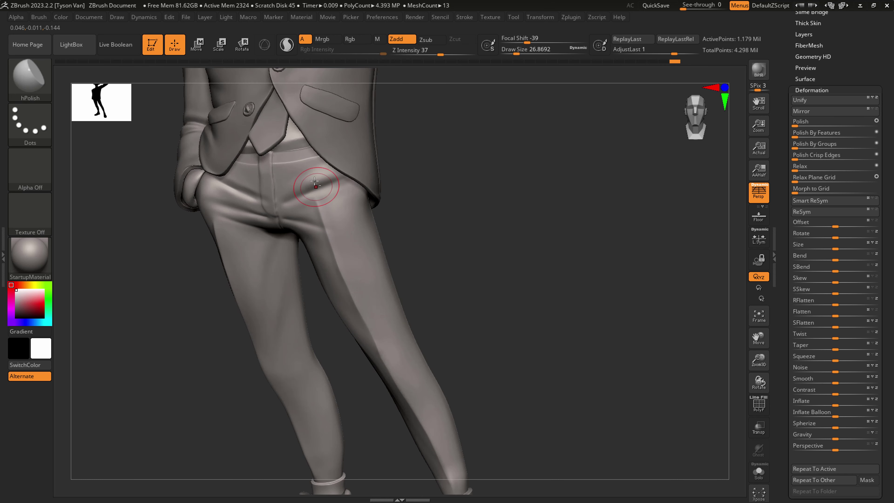
- Extend the front leg creases upward through the hip folds toward the waistband with DamStandard
key(b)
key(d)
key(s)
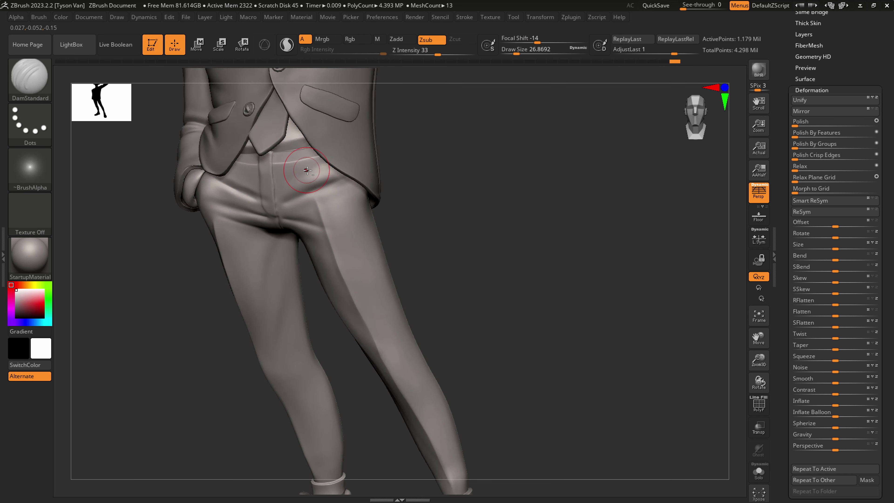
right_drag(311, 197, 205, 233)
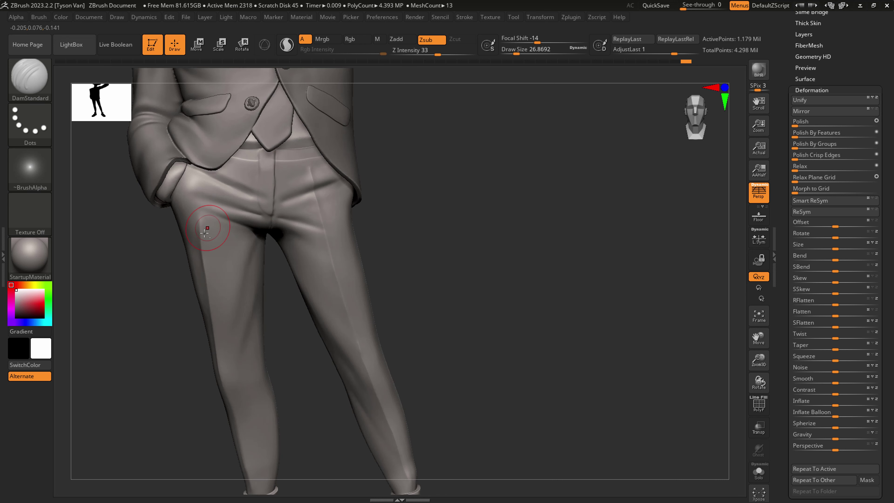
- Polish the hip areas around the upper ends of the leg creases with hPolish and frame the whole character
key(b)
key(h)
key(p)
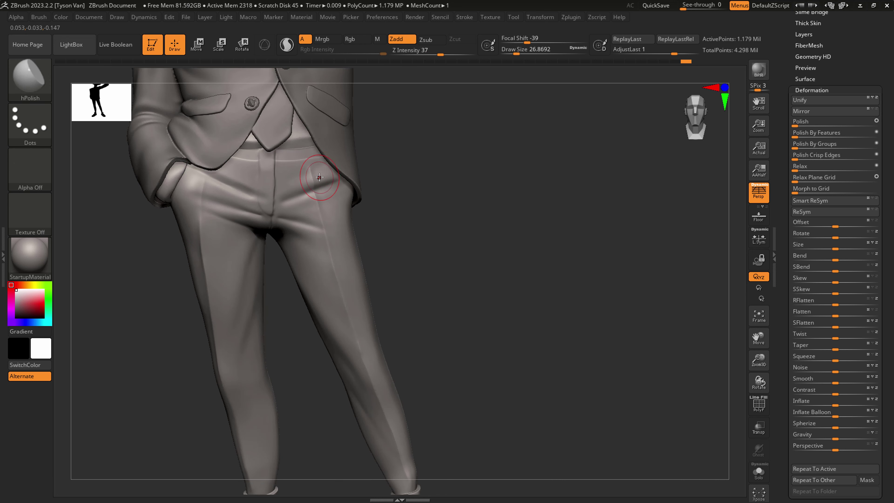
mouse_move(303, 163)
right_down()
mouse_move(351, 181)
mouse_move(391, 218)
right_up()
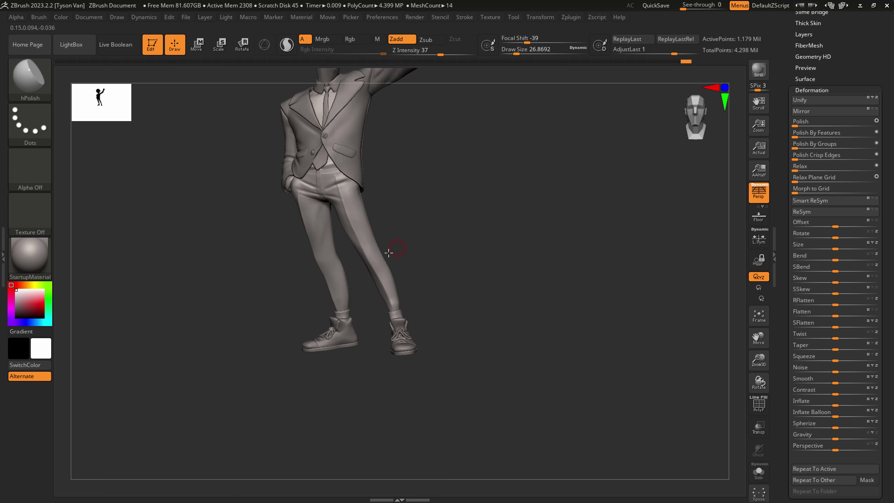
right_drag(389, 251, 389, 419)
mouse_move(388, 387)
right_down()
mouse_move(309, 373)
mouse_move(387, 363)
mouse_move(377, 363)
mouse_move(388, 373)
right_up()
- Save the tool over the existing neistat_005.ztl file in the 1_z folder
scroll(874, 37, up, 10)
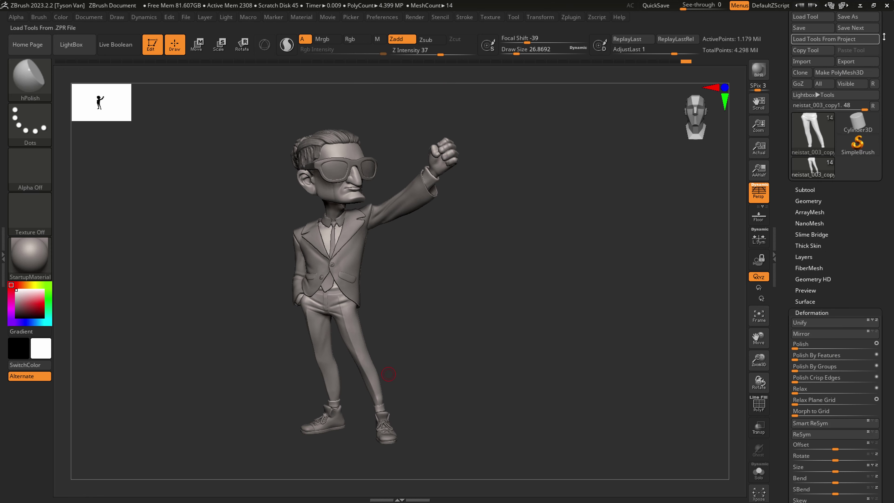
click(853, 31)
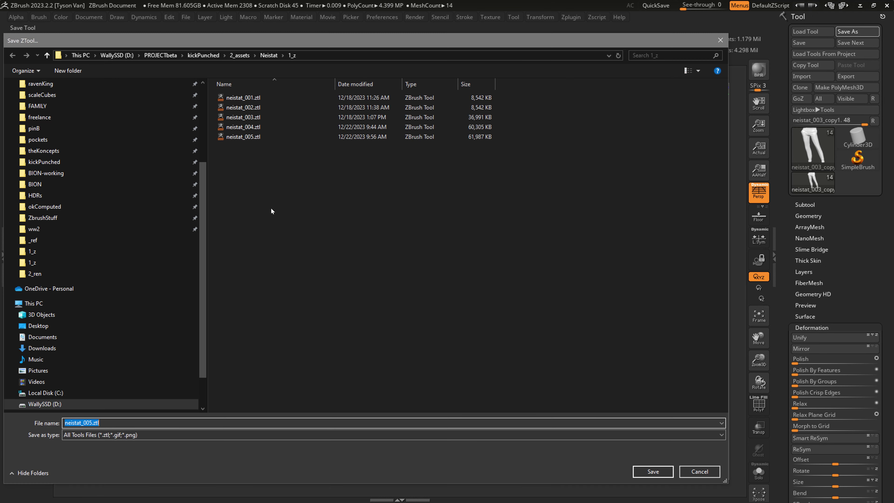
double_click(251, 137)
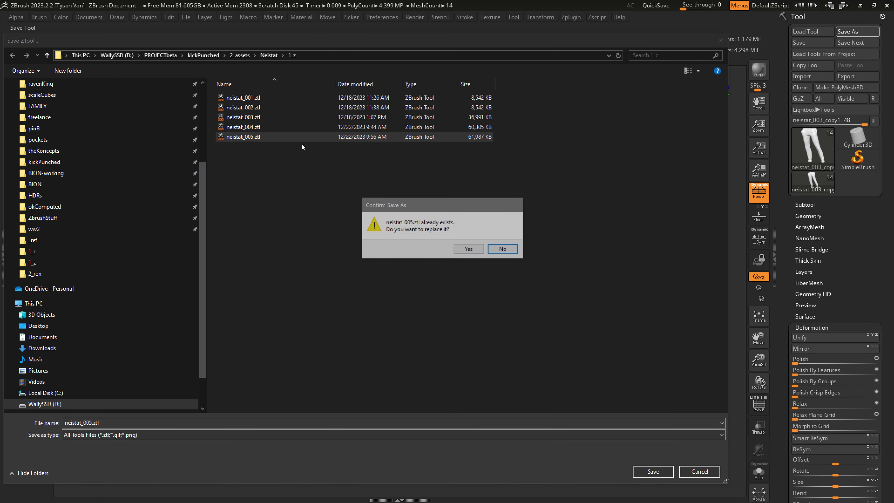
click(468, 251)
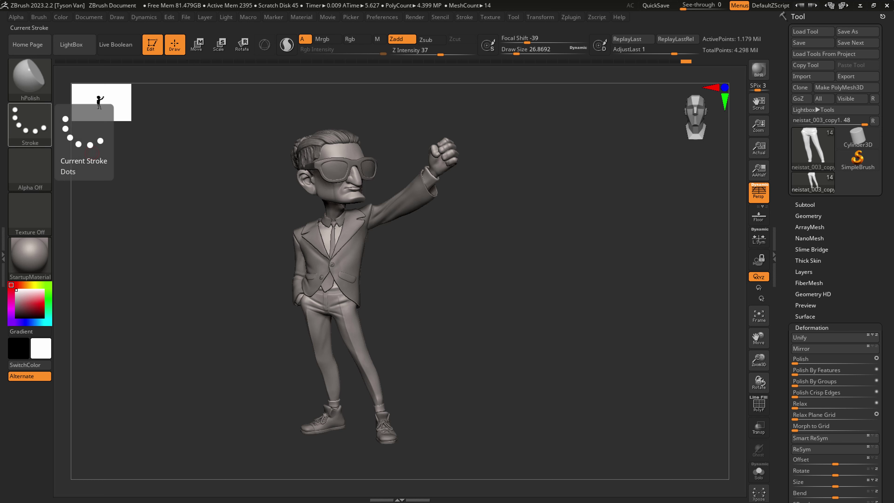
- Switch to Clip Studio Paint and examine the concept drawing's pose, clothing, head and props beside the reference photos
key(alt+Tab)
scroll(376, 150, up, 5)
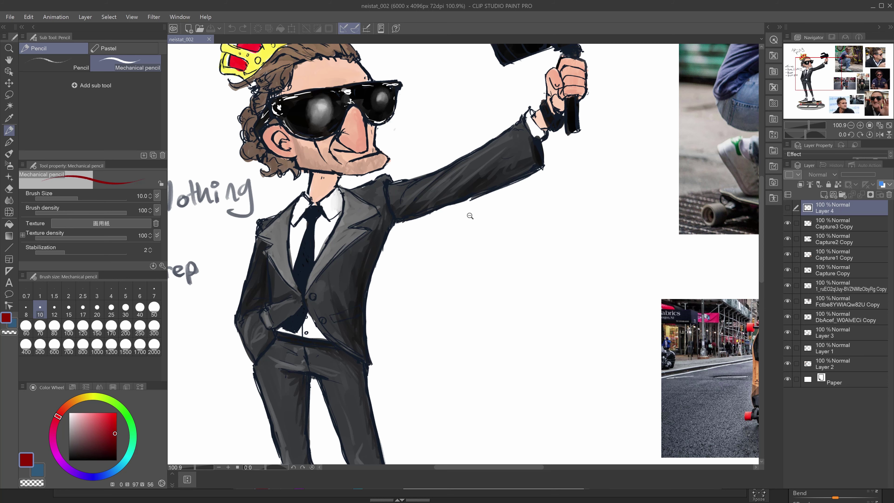
alt+drag(460, 212, 453, 209)
drag(471, 317, 441, 293)
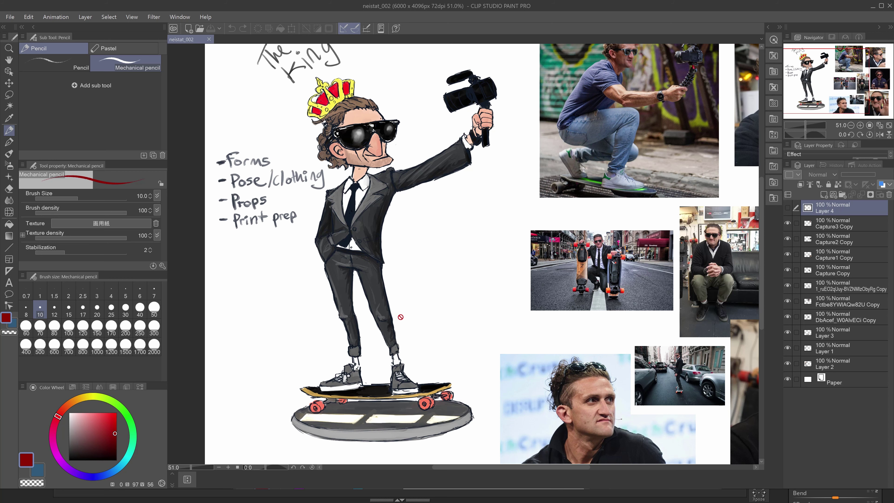
scroll(384, 345, up, 1)
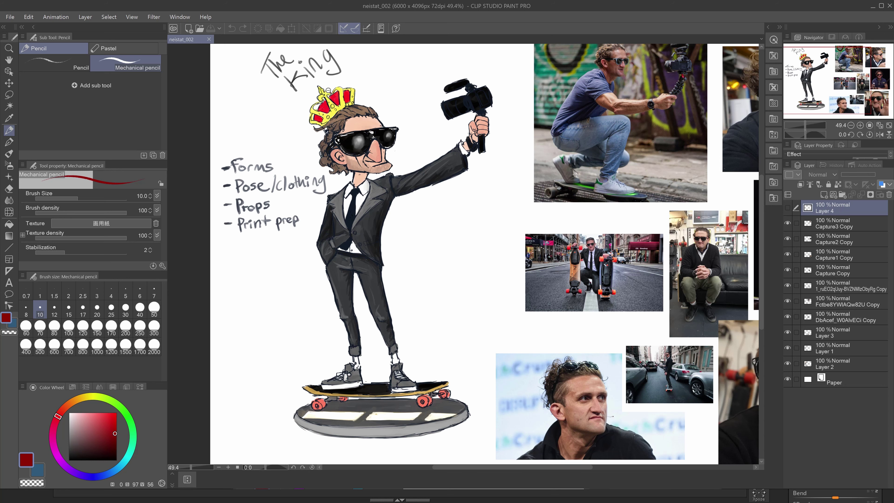
scroll(328, 90, up, 4)
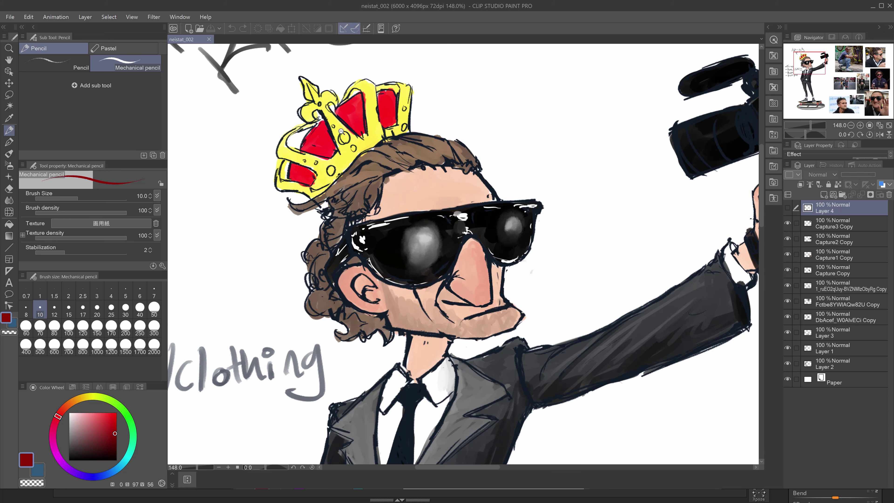
scroll(341, 131, down, 5)
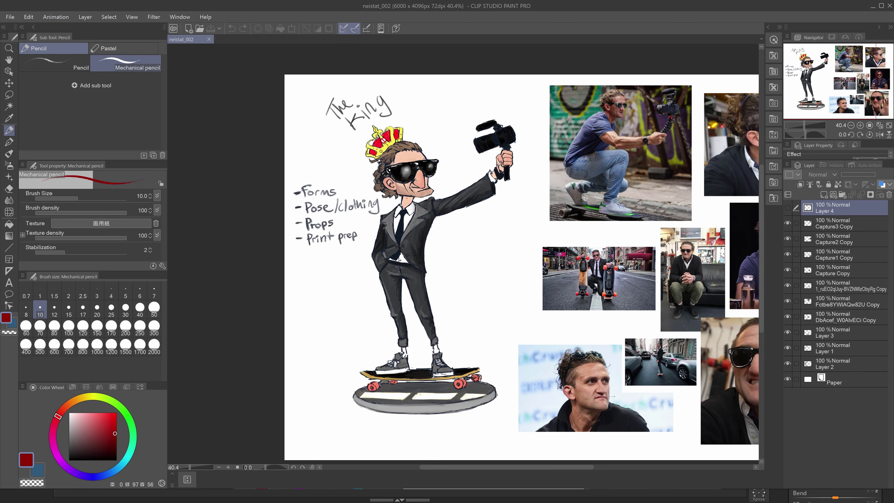